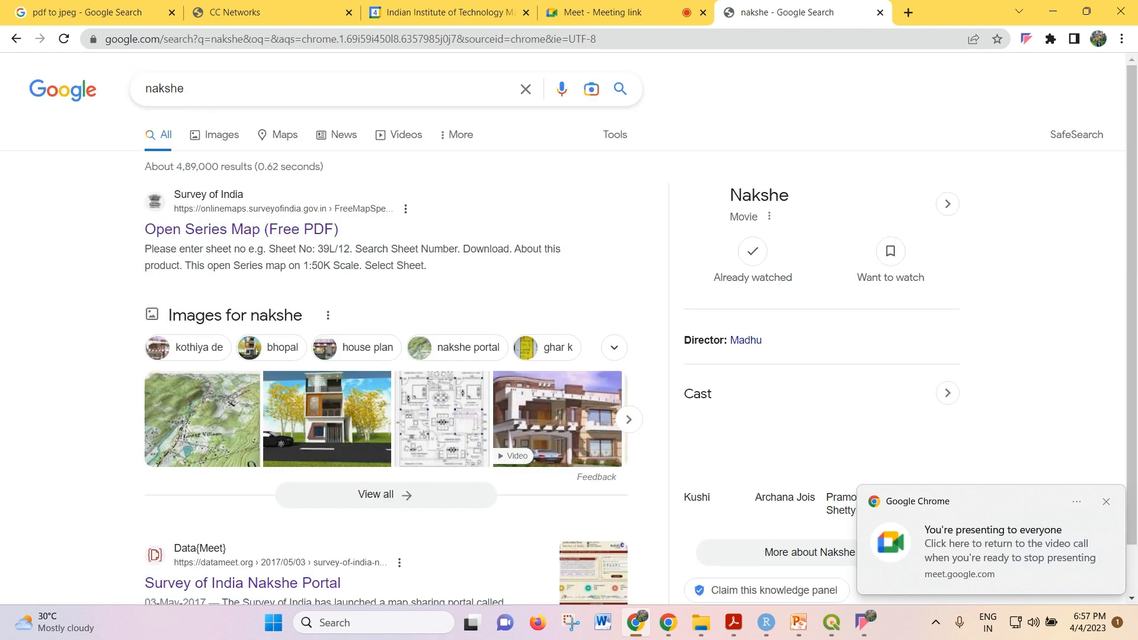
Open the Survey of India Open Series Map (Free PDF) page from the nakshe search results
left_click(293, 235)
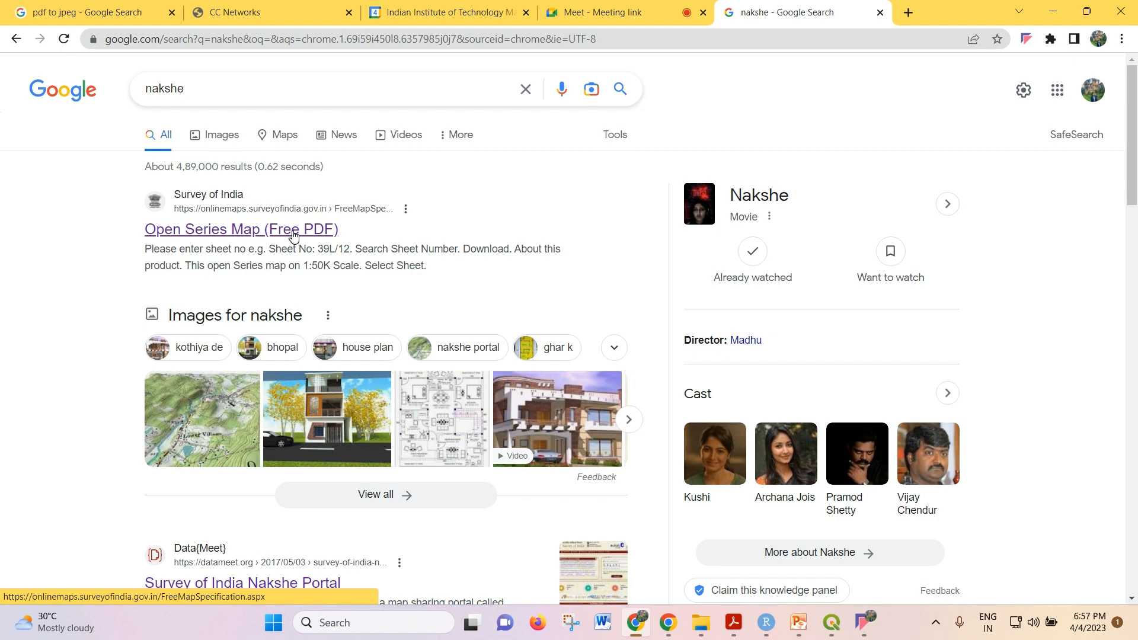
scroll(370, 244, "down", 2)
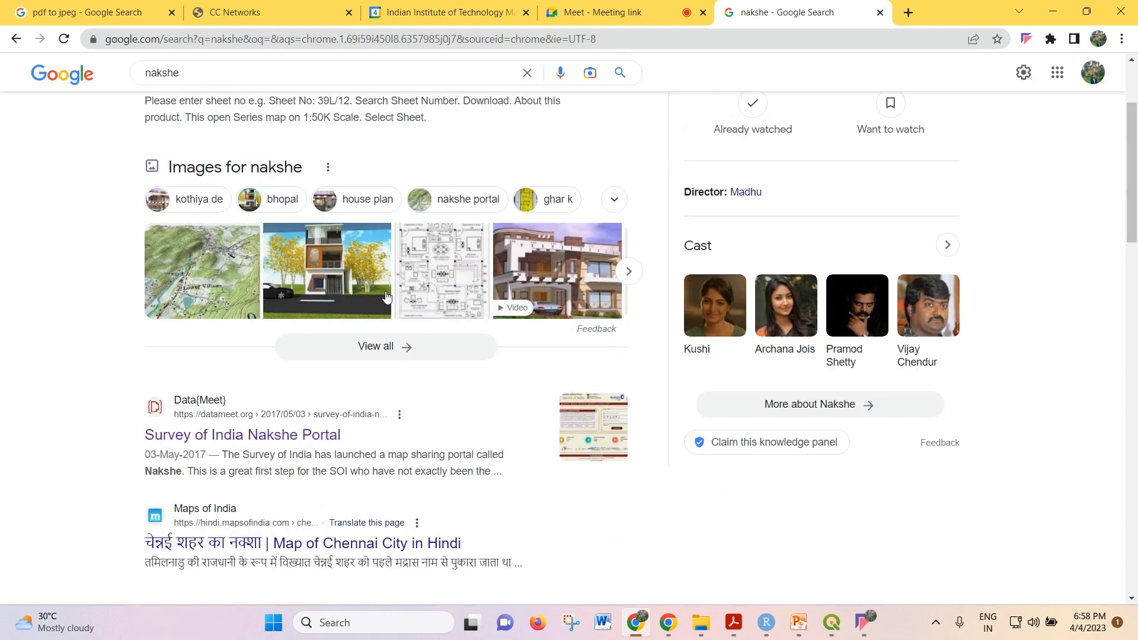
scroll(358, 453, "up", 2)
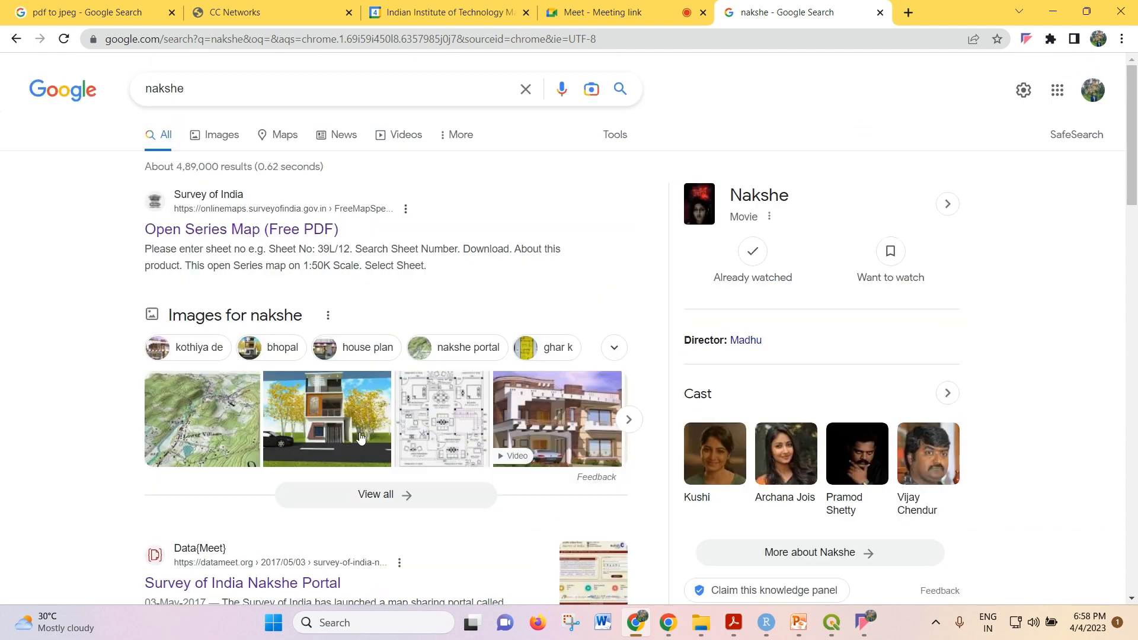
left_click(257, 233)
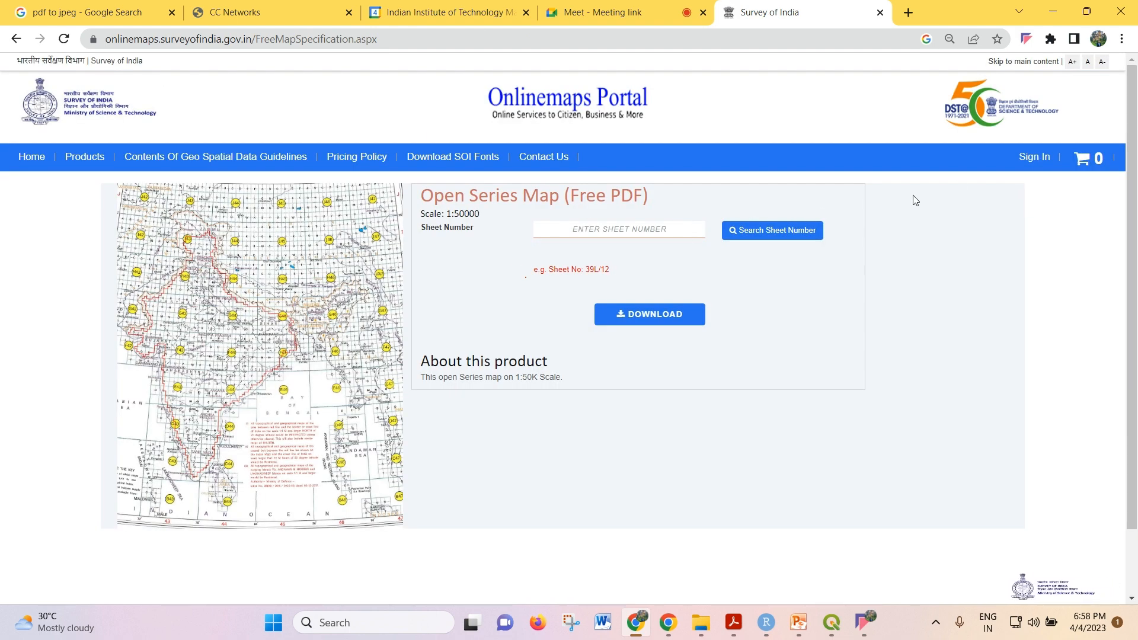
Look up the sheet numbers for the state Tamil Nadu and the district Chennai
left_click(760, 236)
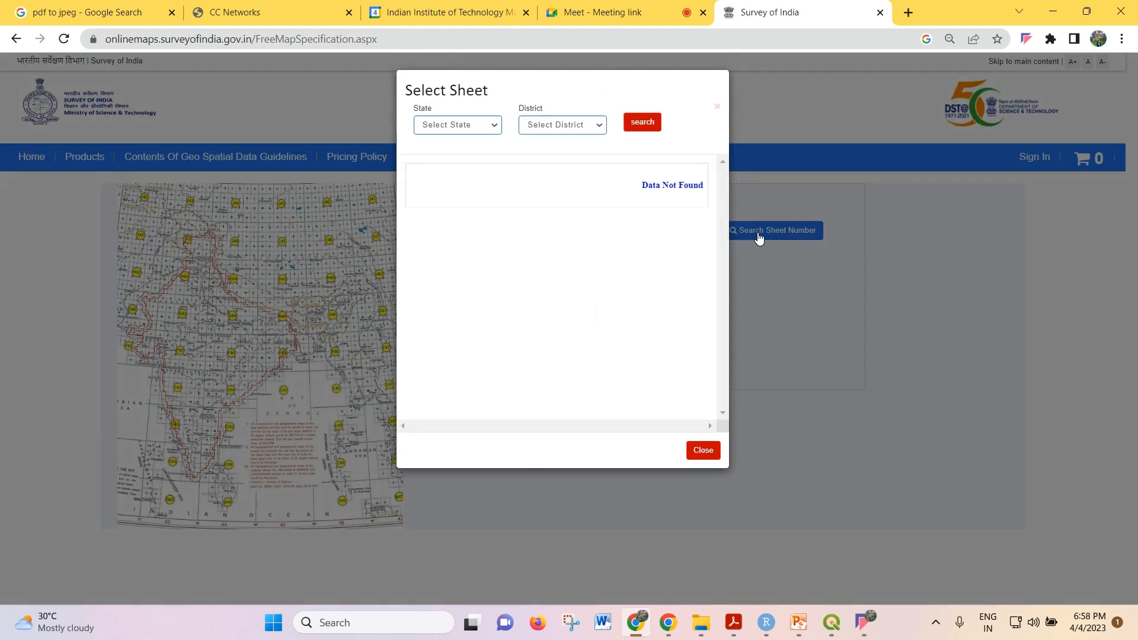
left_click(717, 110)
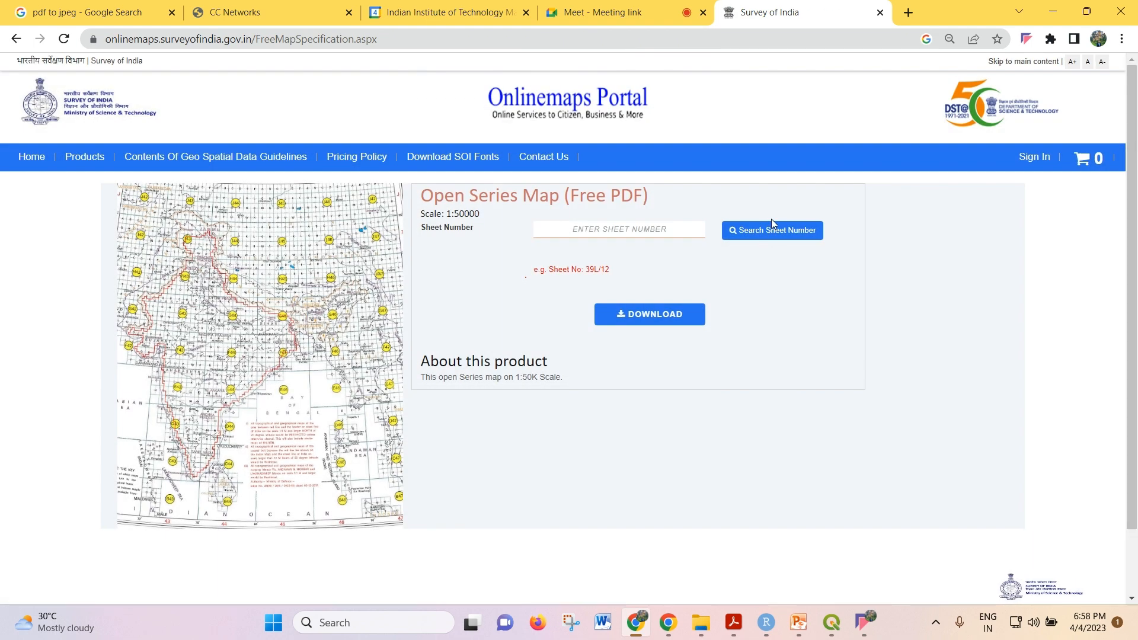
left_click(779, 235)
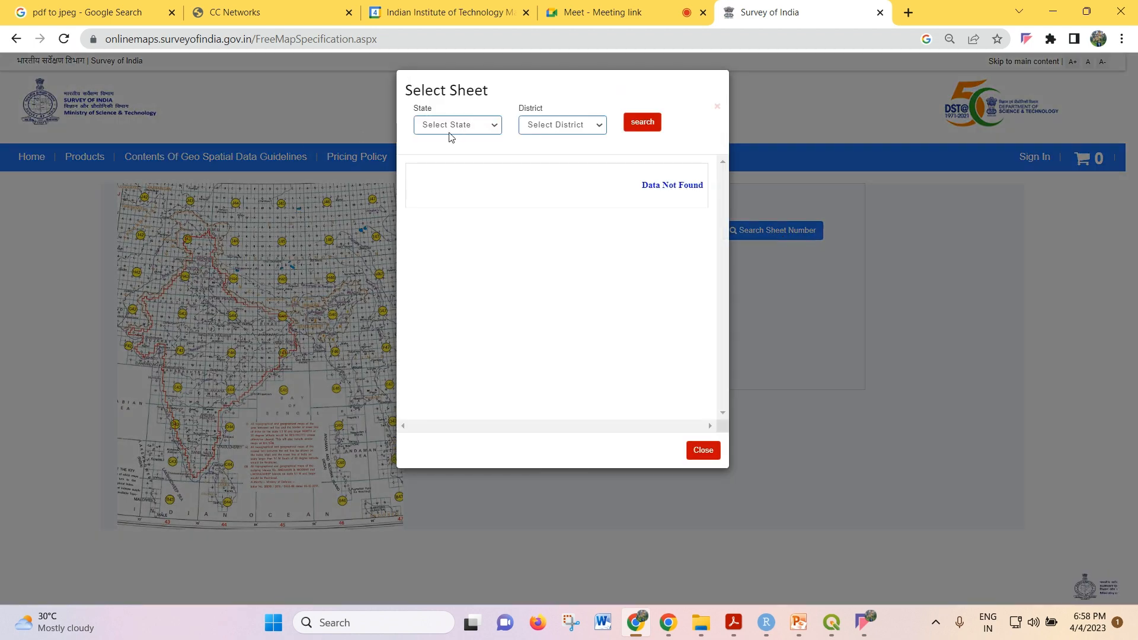
left_click(465, 129)
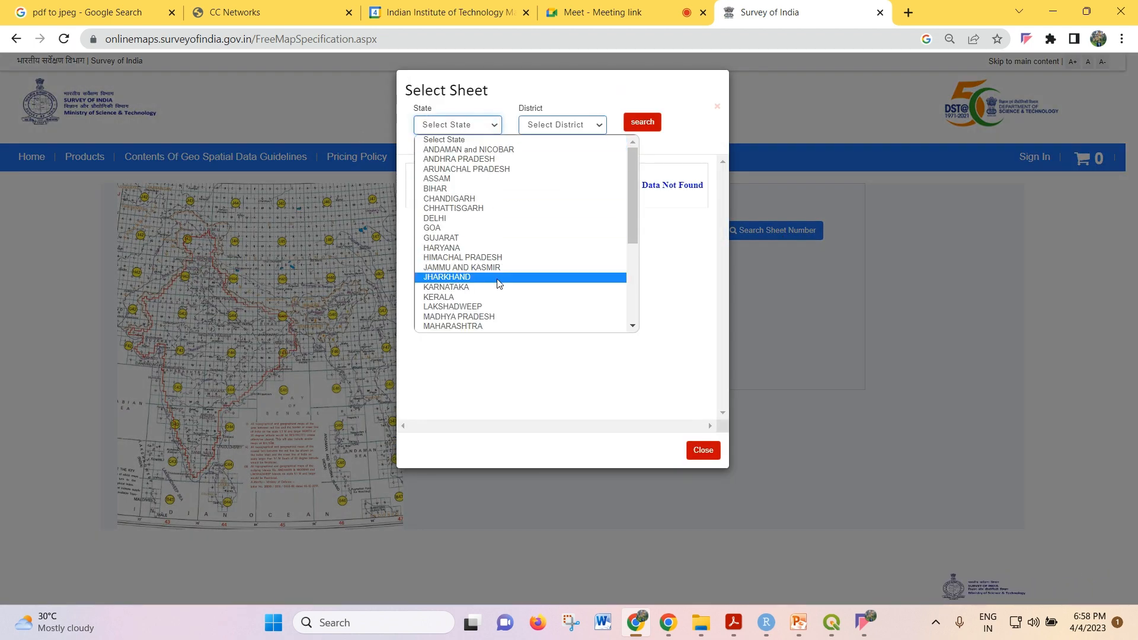
scroll(501, 291, "down", 3)
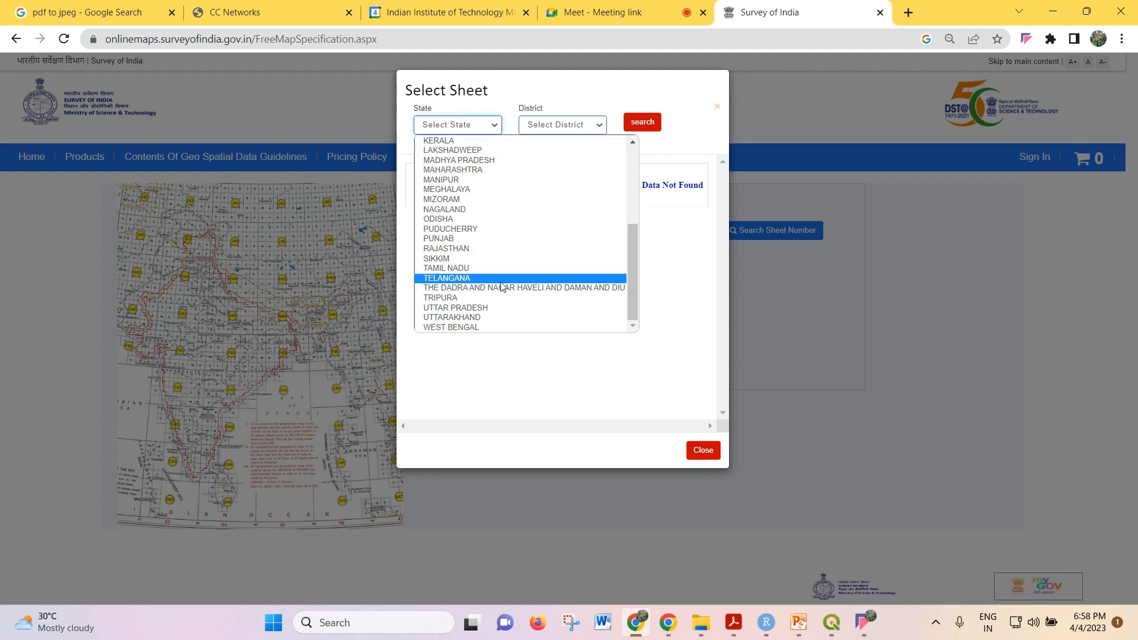
left_click(503, 268)
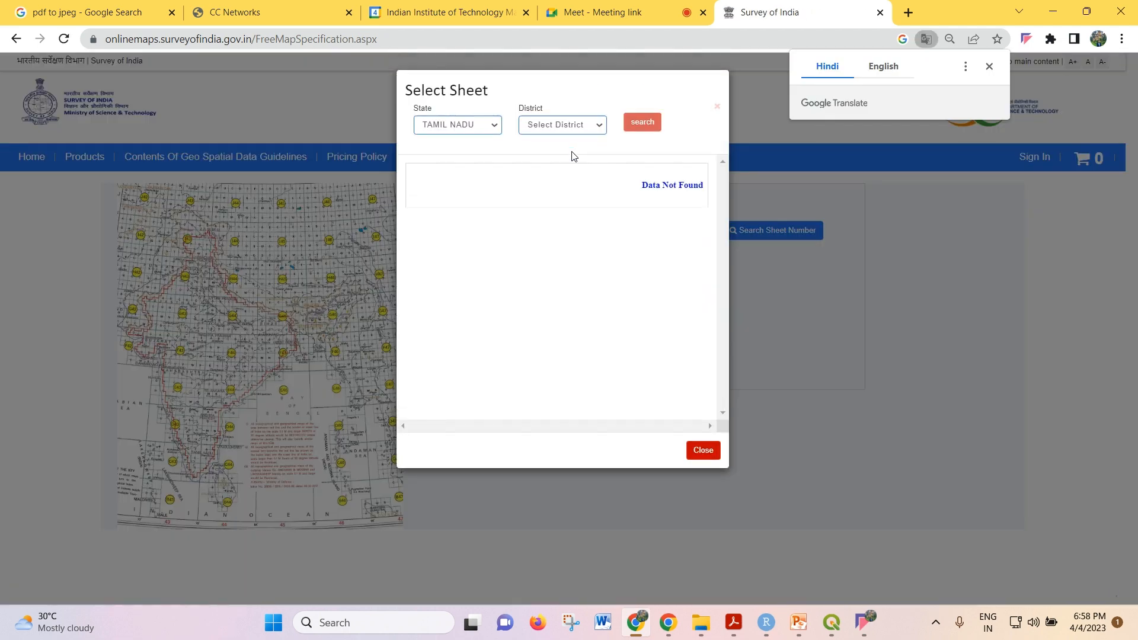
left_click(579, 127)
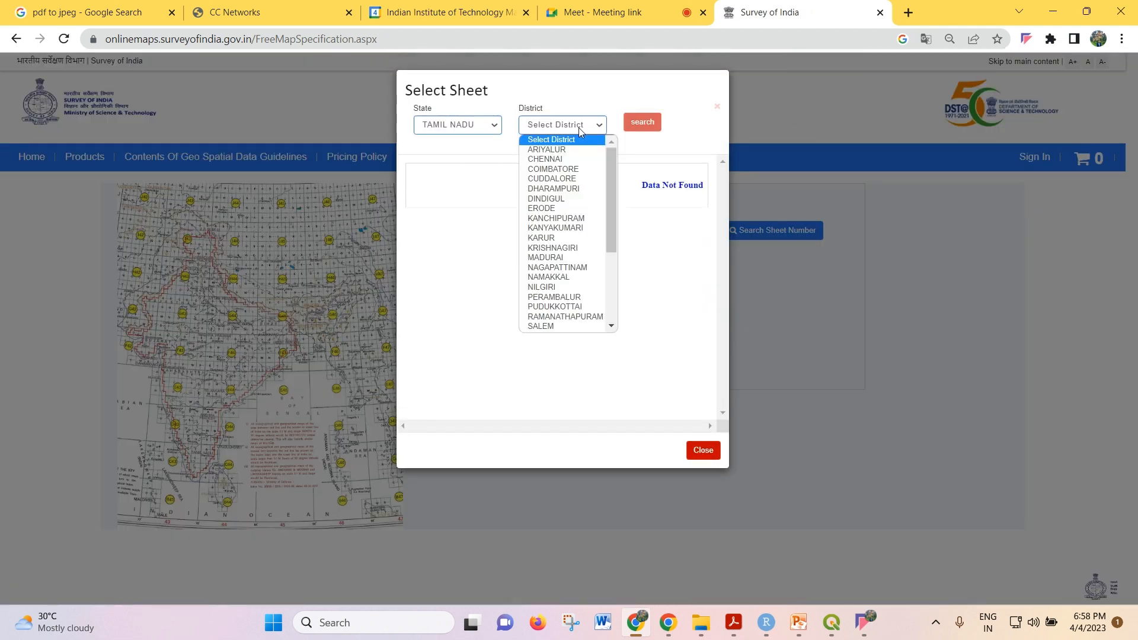
left_click(573, 159)
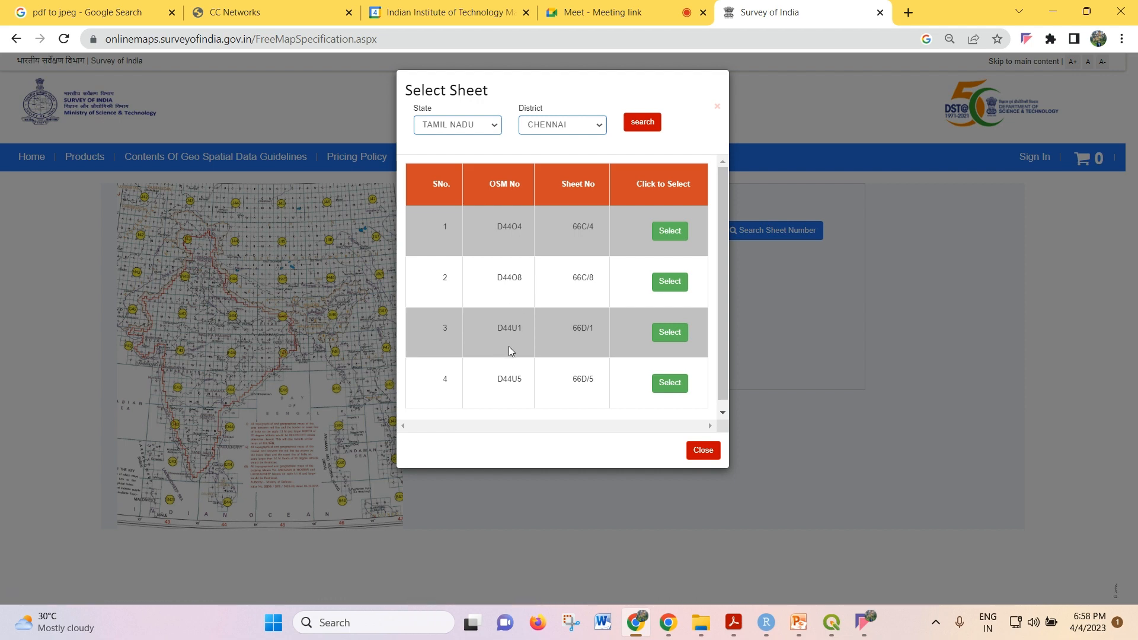
Select sheet 66C/4, request its download and go to the mobile number field of the login form
scroll(519, 401, "down", 1)
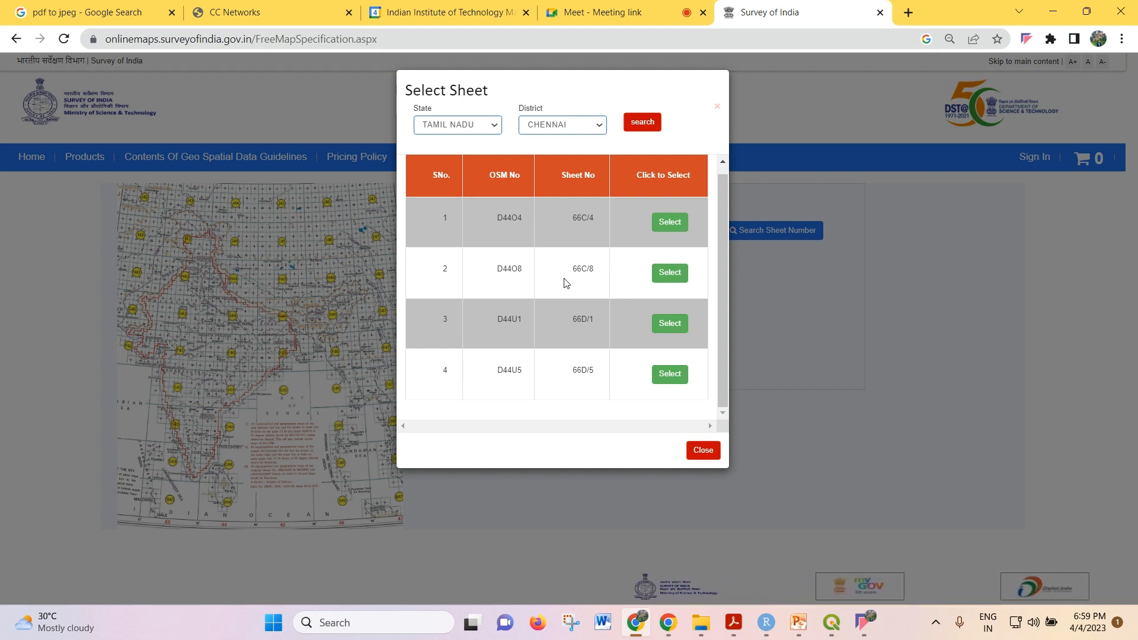
left_click(670, 227)
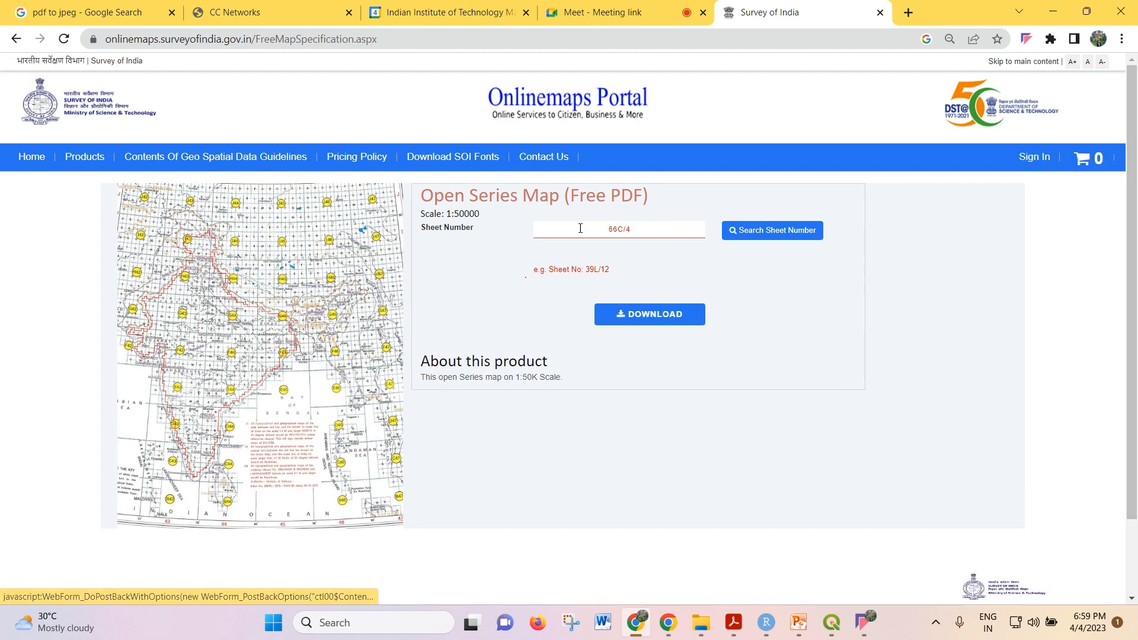
left_click(662, 320)
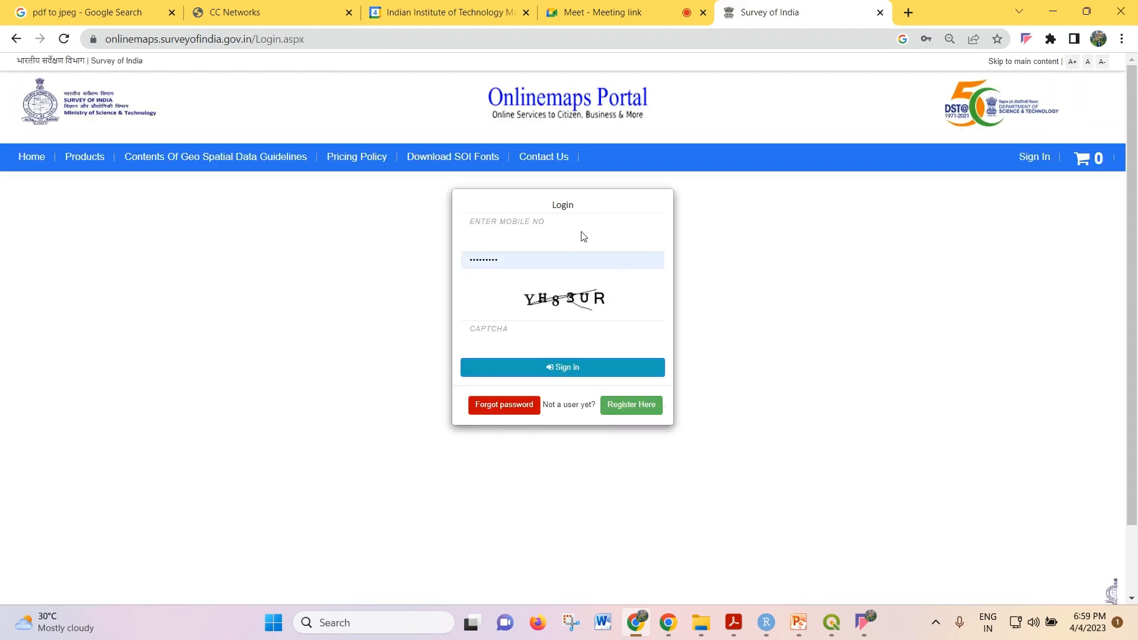
left_click(515, 223)
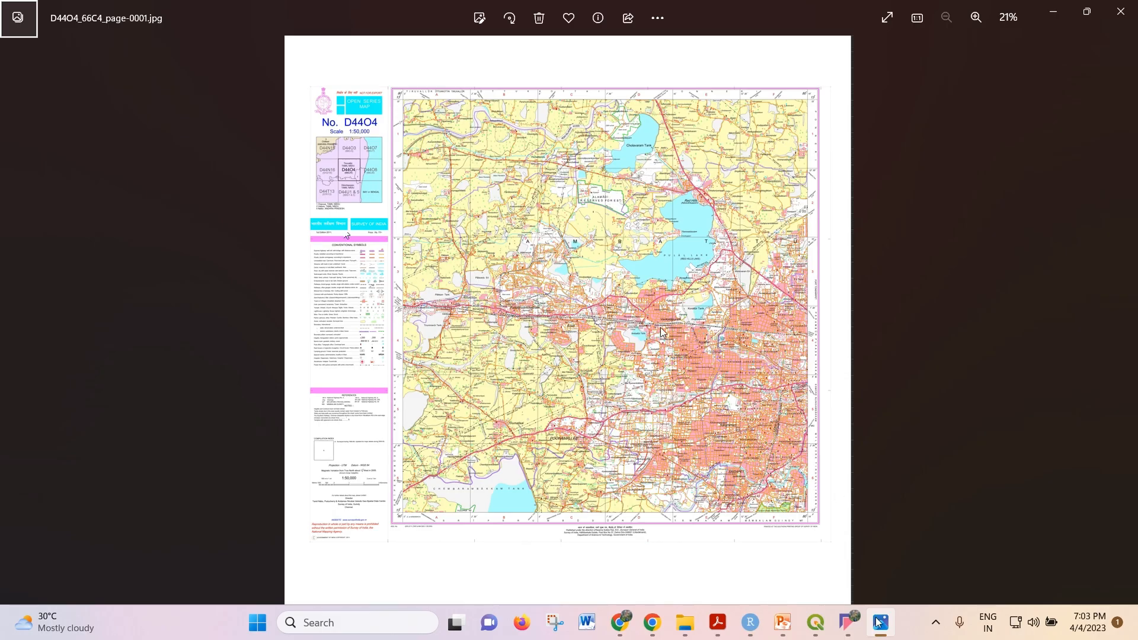
Examine the sheet number, the legend and the map area of the toposheet image D44O4_66C4_page-0001.jpg
scroll(659, 333, "up", 1)
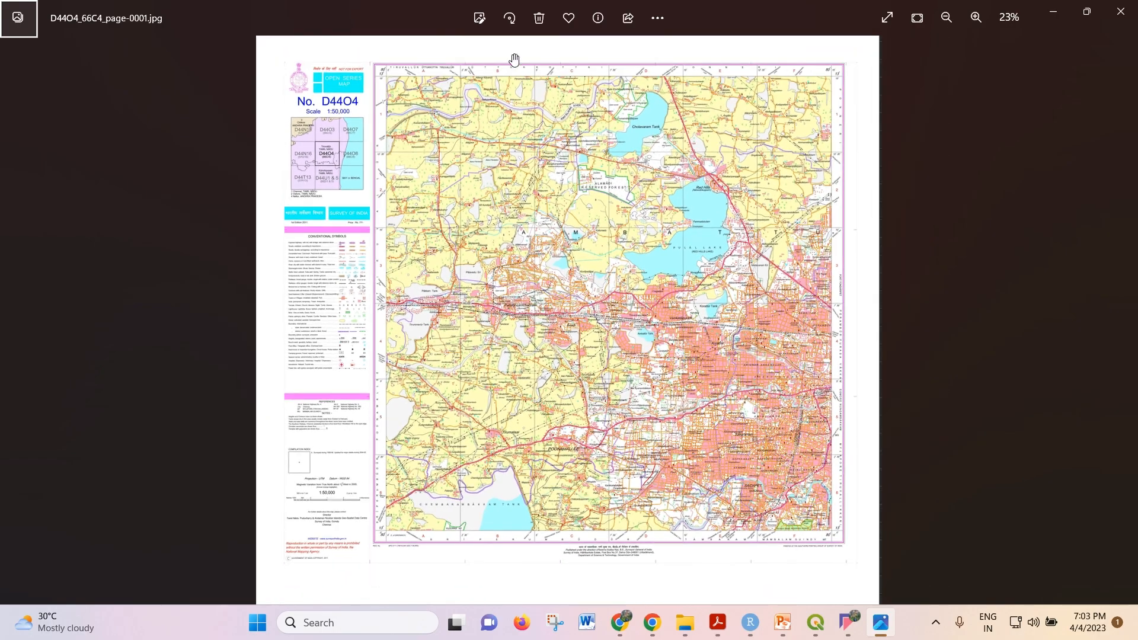
scroll(277, 51, "up", 3)
scroll(191, 197, "up", 1)
scroll(319, 258, "down", 5)
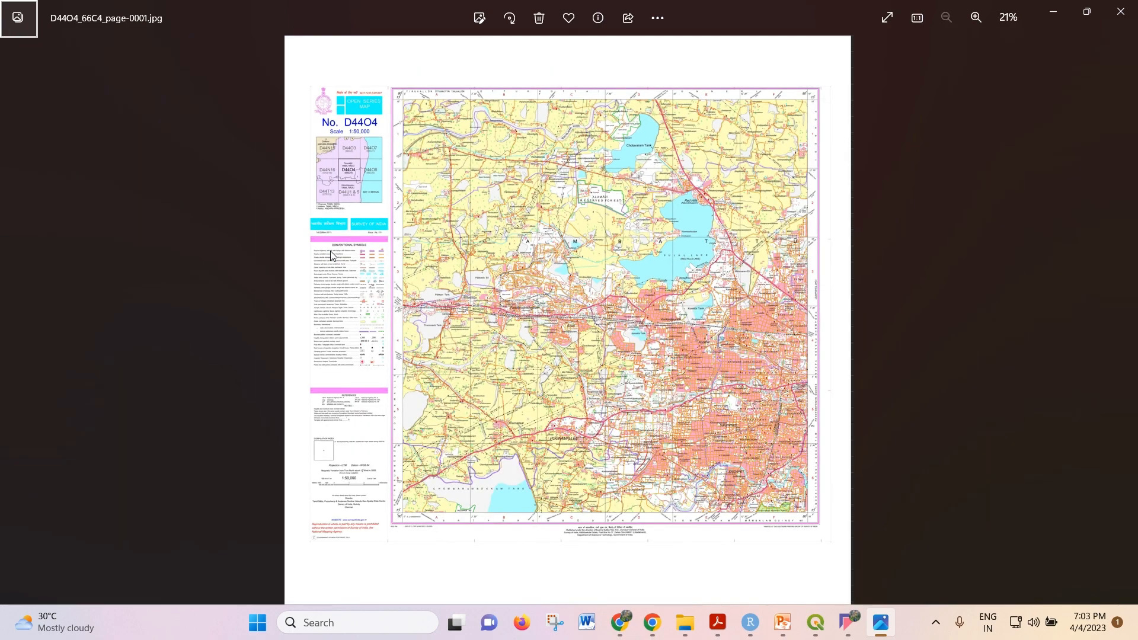
scroll(393, 570, "up", 4)
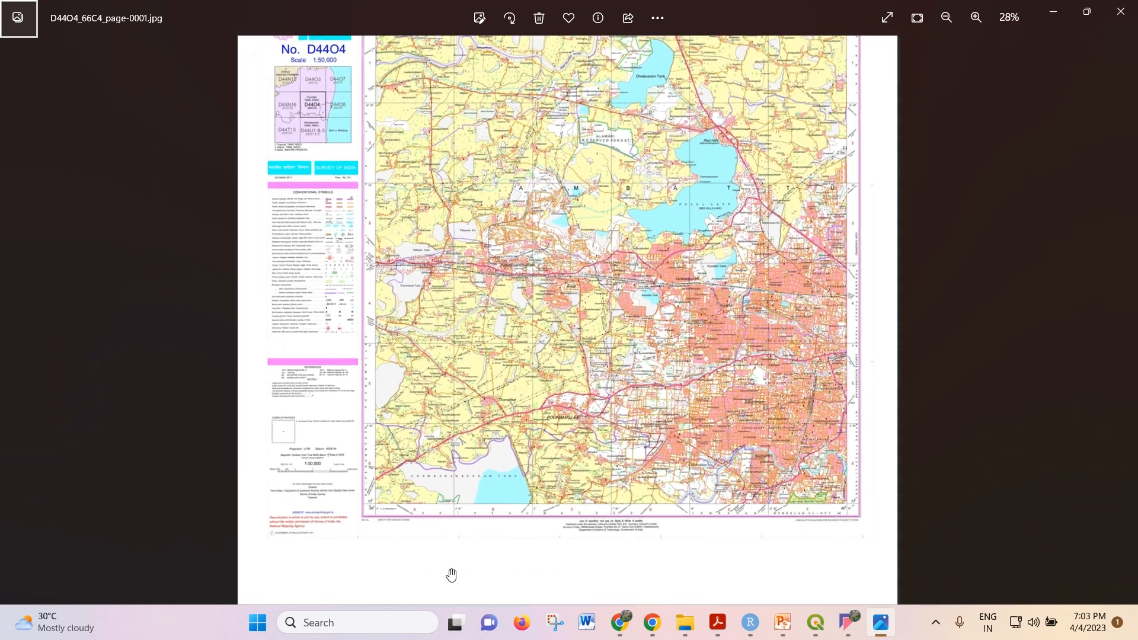
scroll(453, 574, "down", 4)
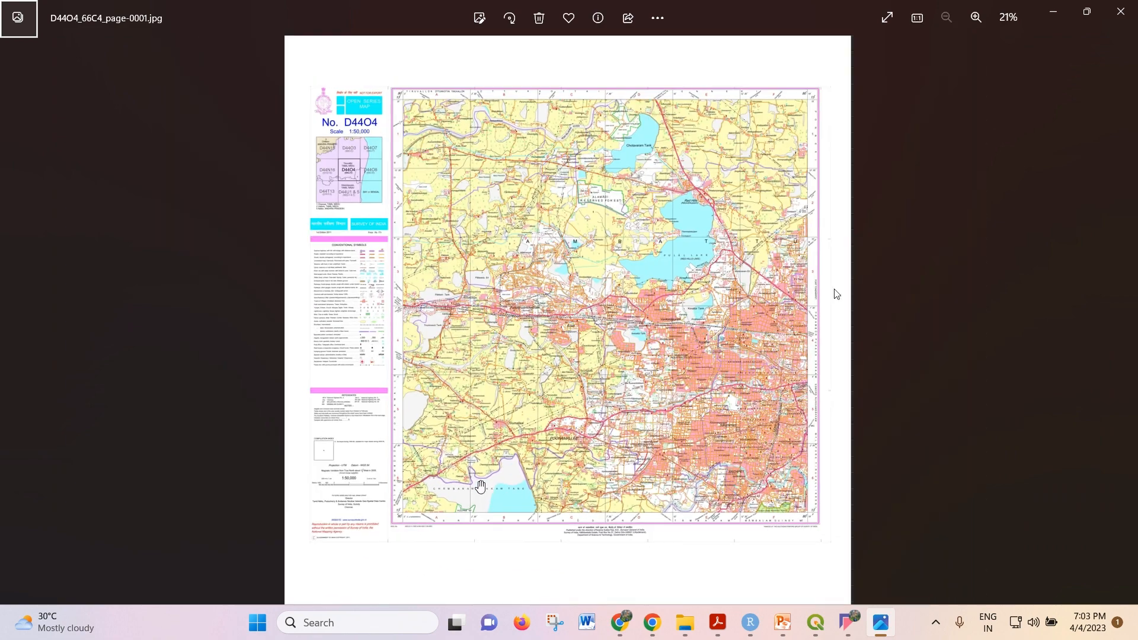
Switch to QGIS, start adding a raster layer and browse for its raster dataset
left_click(1051, 11)
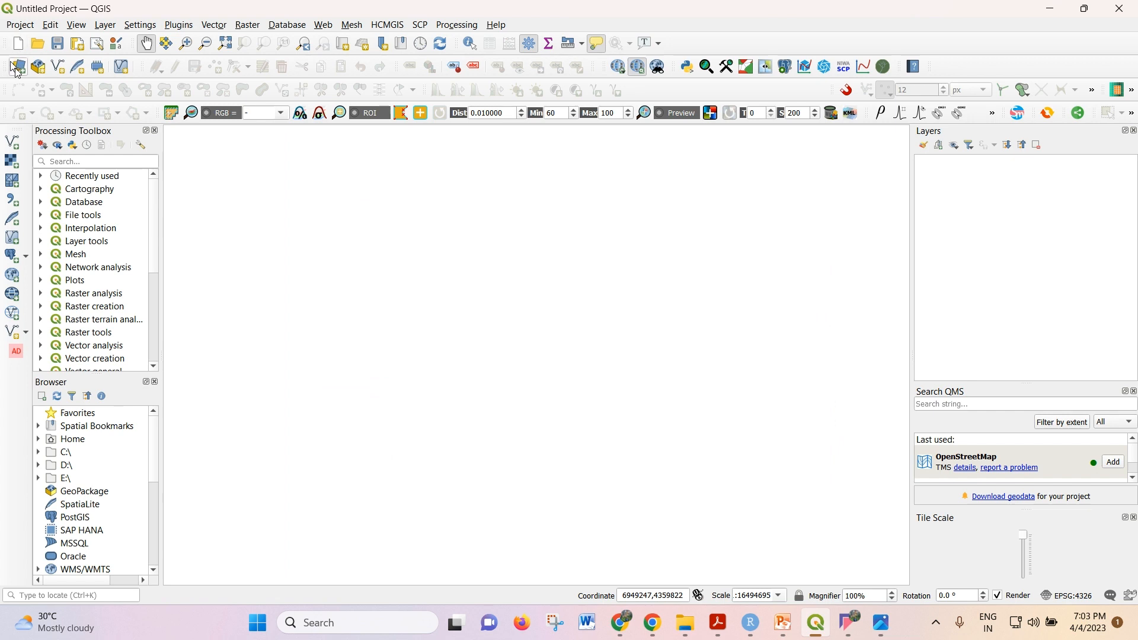
left_click(106, 26)
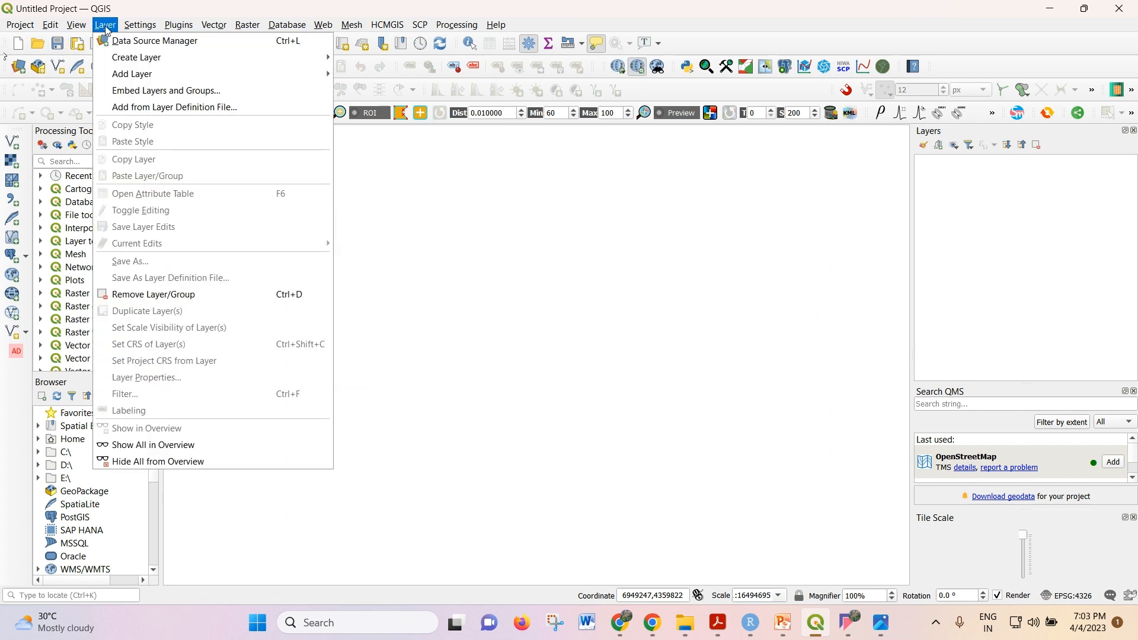
mouse_move(121, 59)
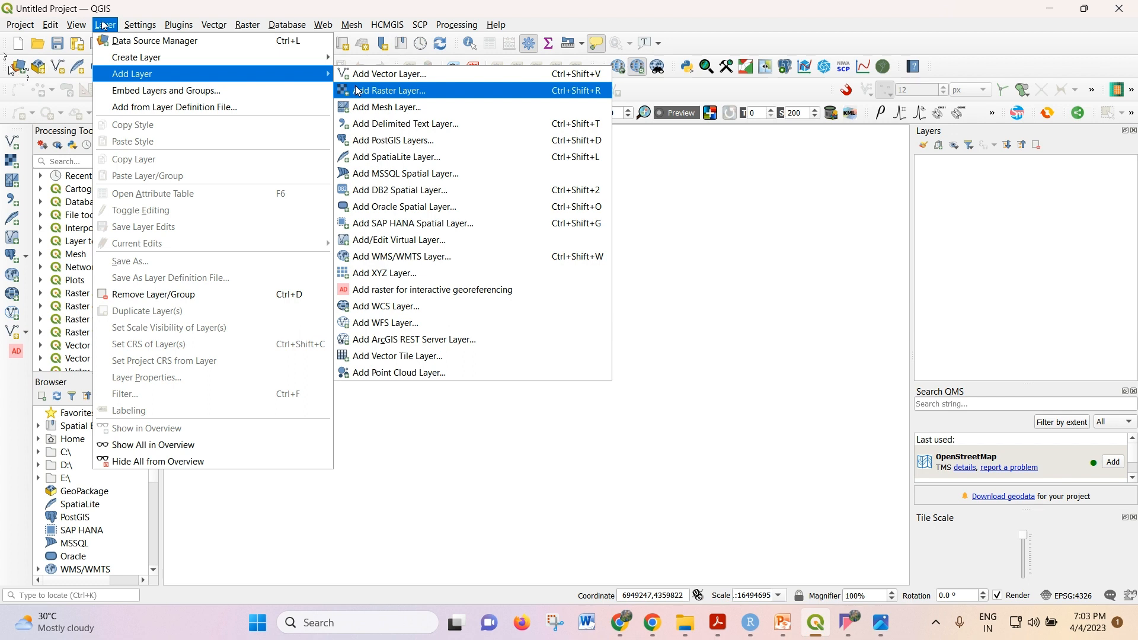
left_click(358, 90)
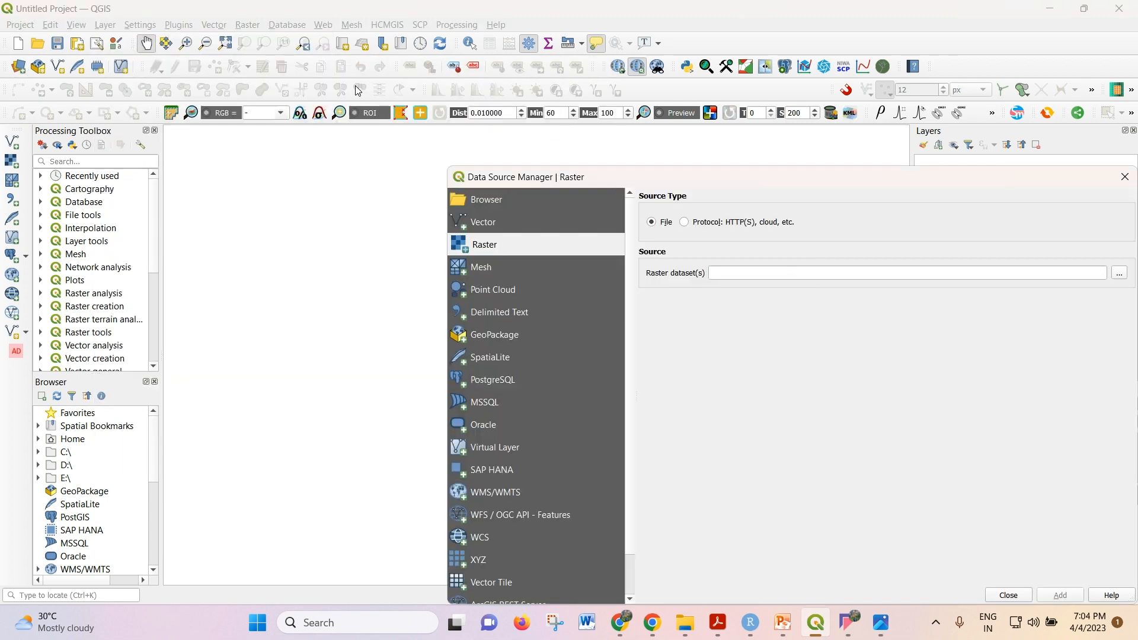
left_click_drag(710, 186, 457, 110)
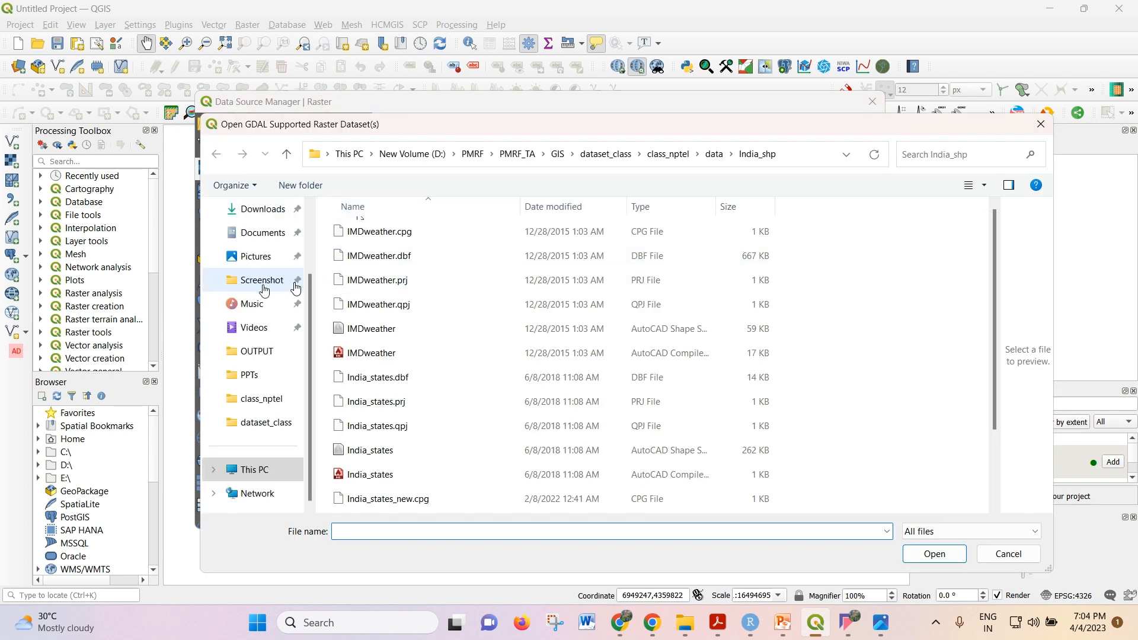
scroll(264, 279, "up", 2)
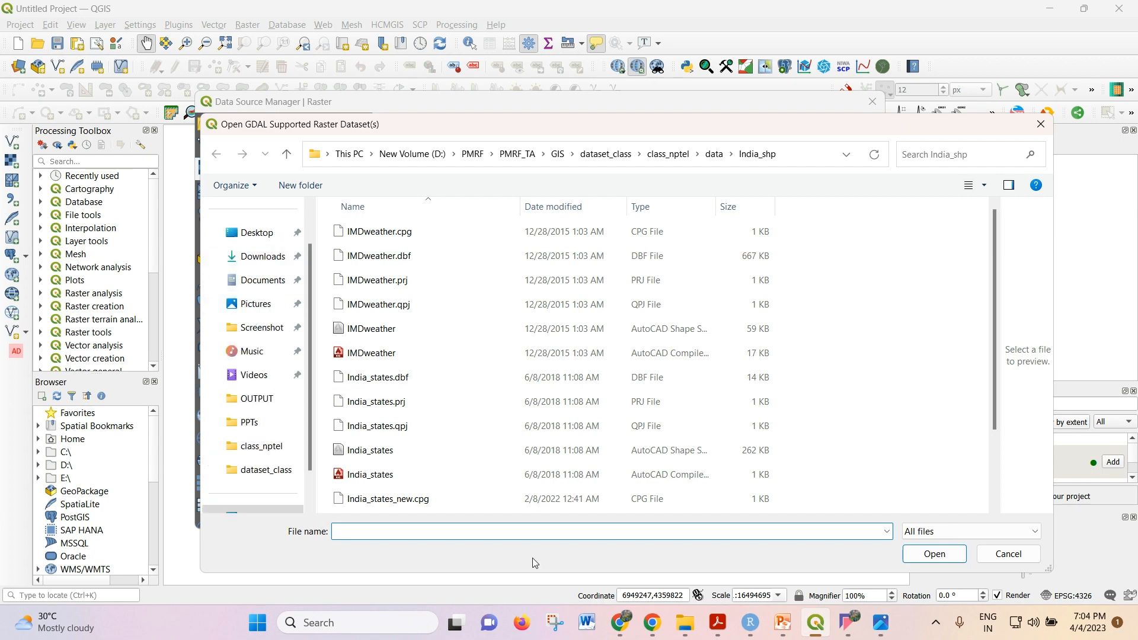
Switch to File Explorer and select the image D44O4_66C4_page-0001 in the Downloads folder
left_click(685, 623)
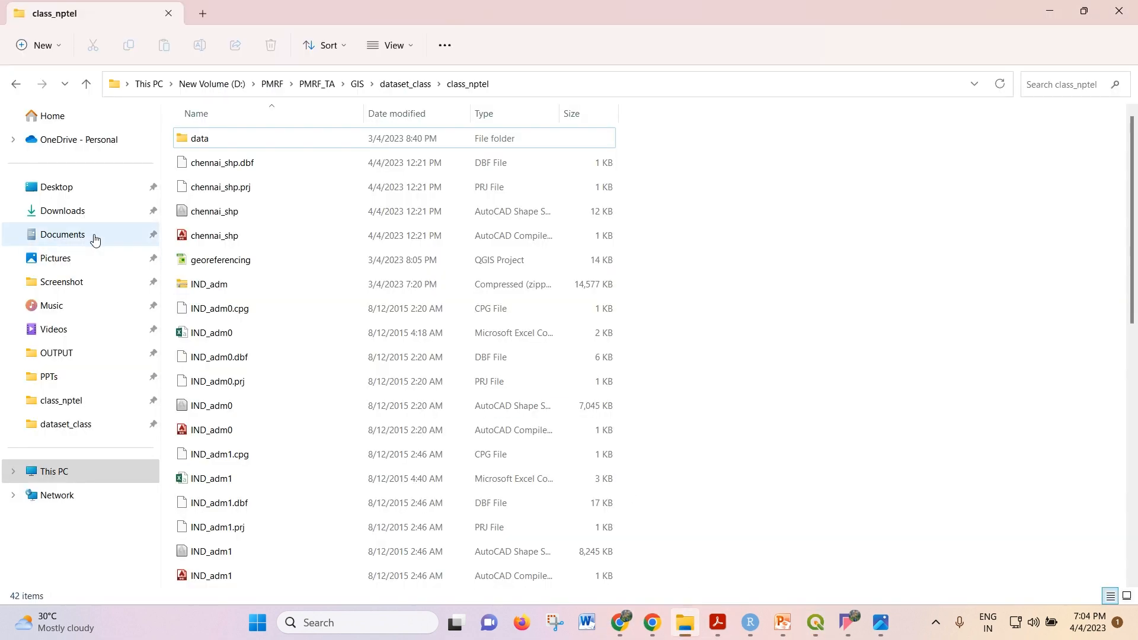
left_click(86, 212)
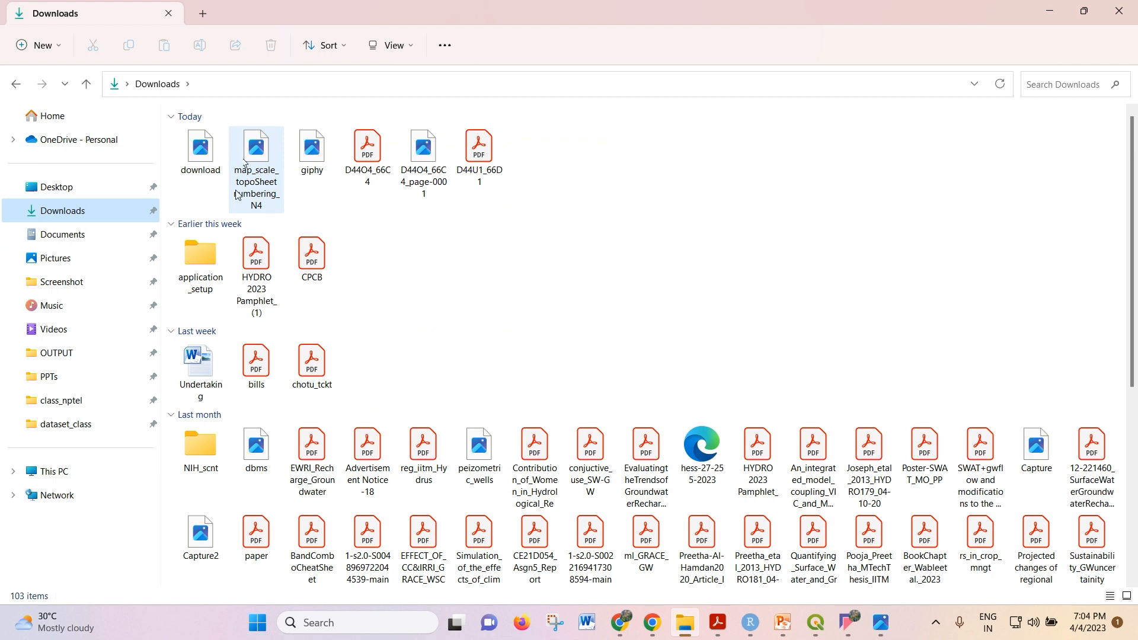
left_click(182, 171)
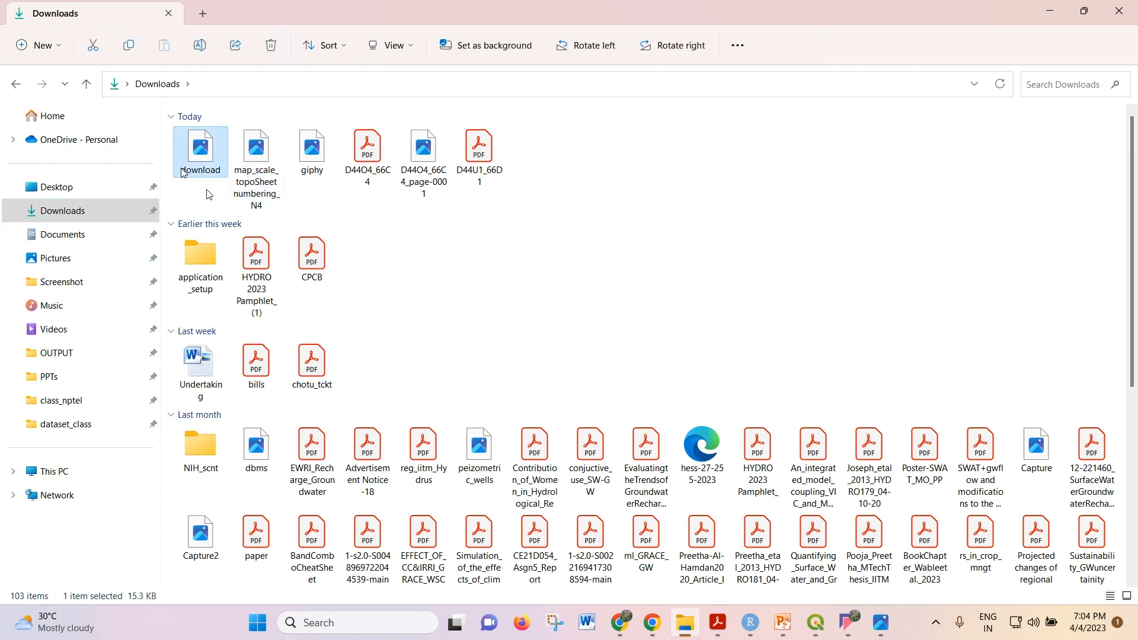
left_click(419, 177)
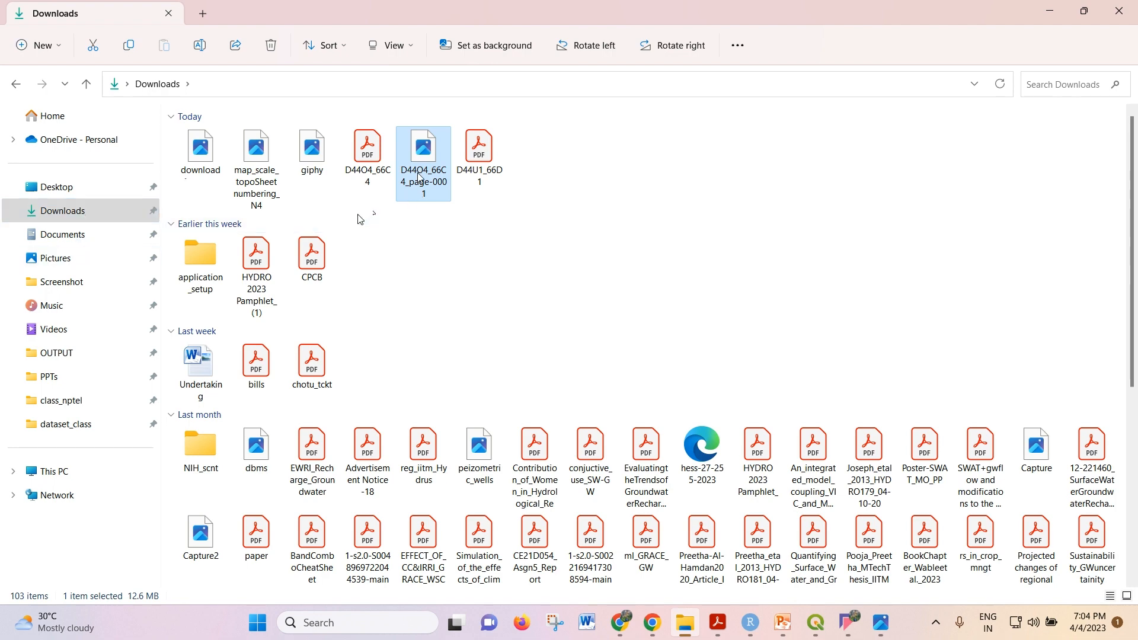
double_click(423, 184)
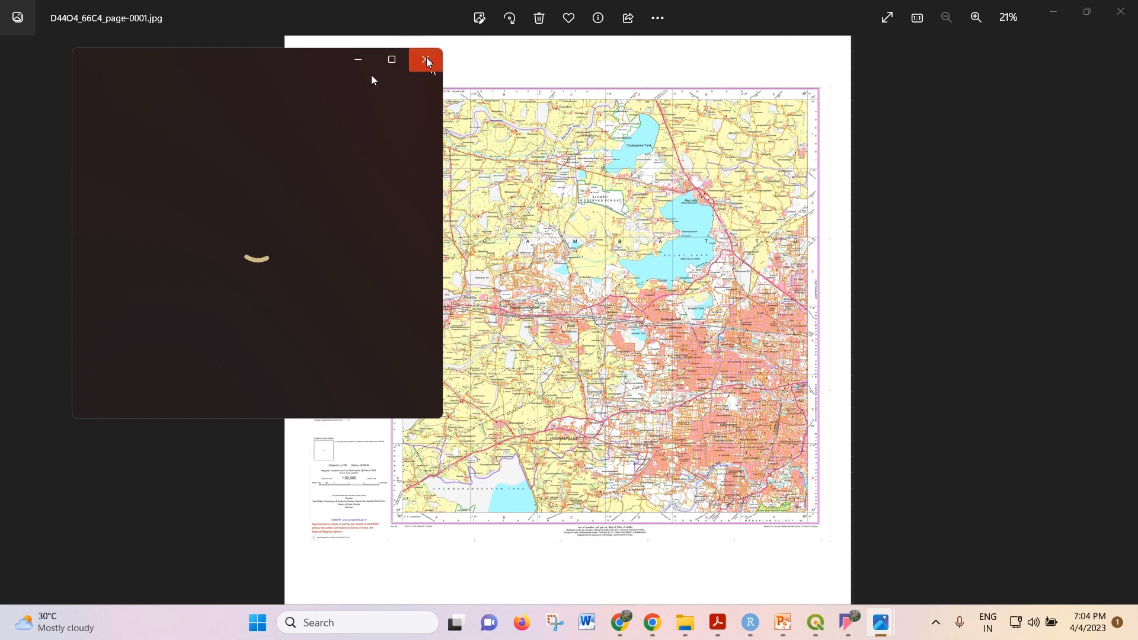
left_click(426, 60)
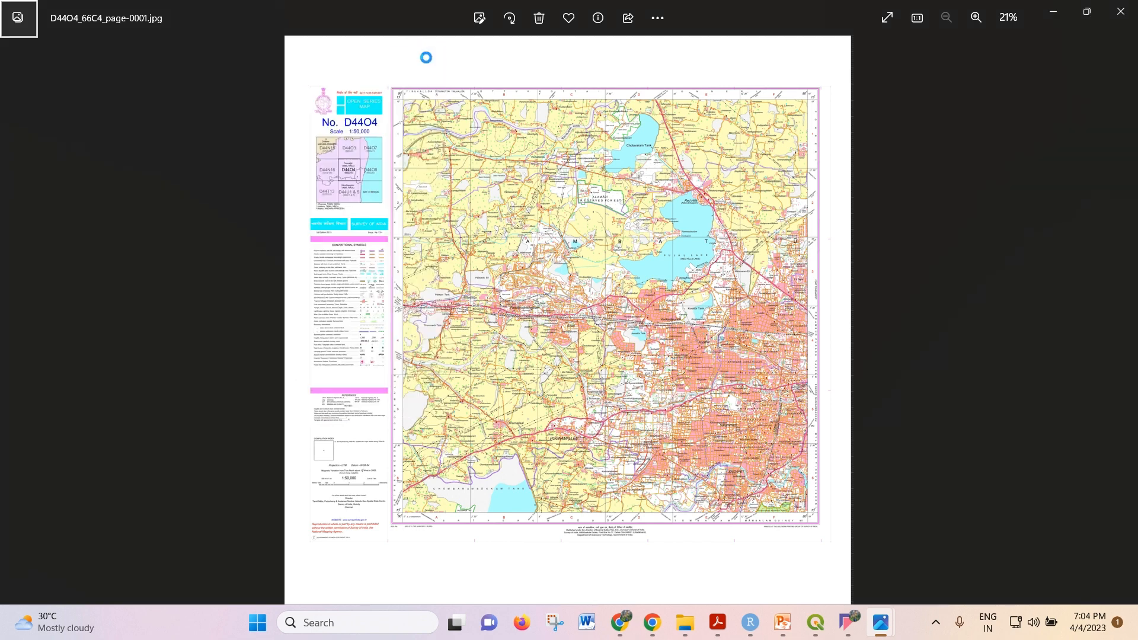
left_click(1061, 13)
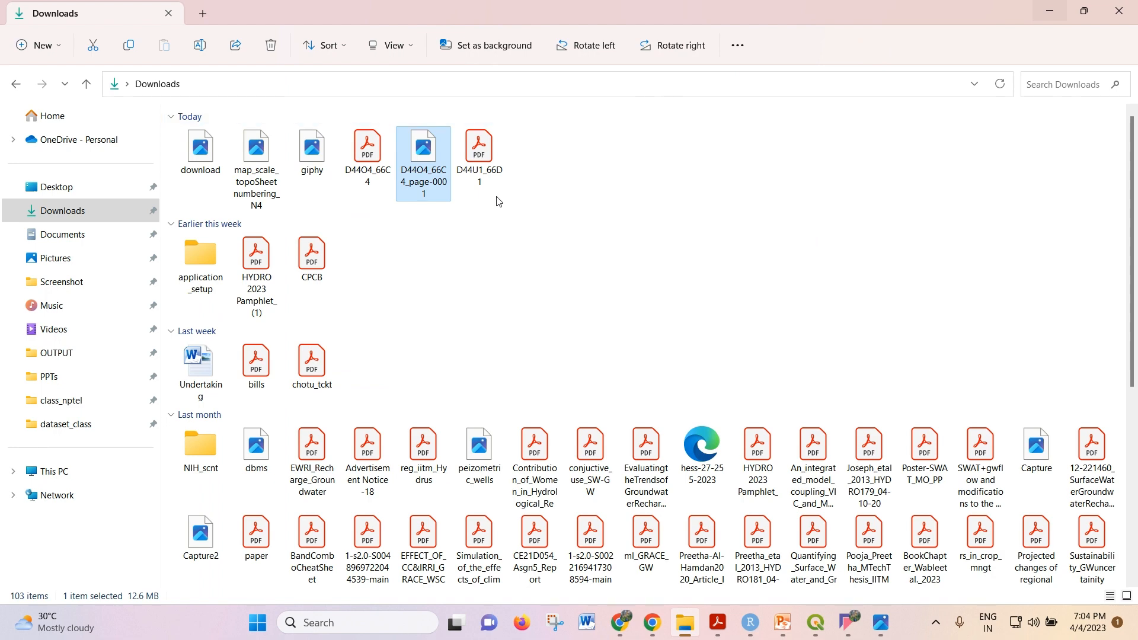
Paste a copy of the toposheet image D44O4_66C4_page-0001 into the class_nptel folder and check the folder's file list
left_click(57, 409)
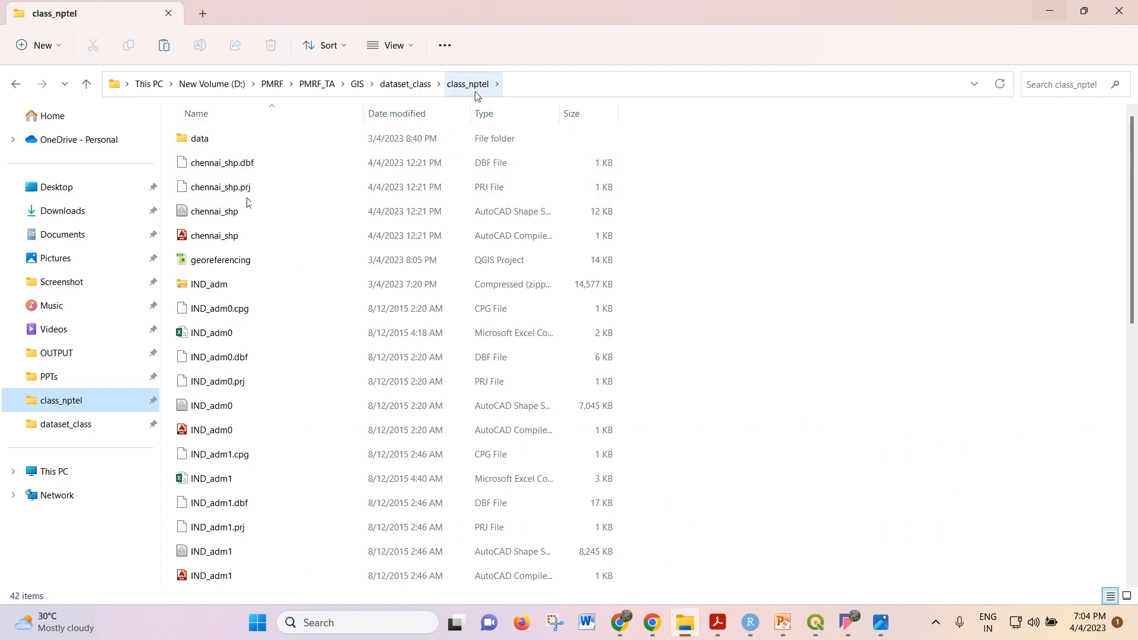
double_click(501, 279)
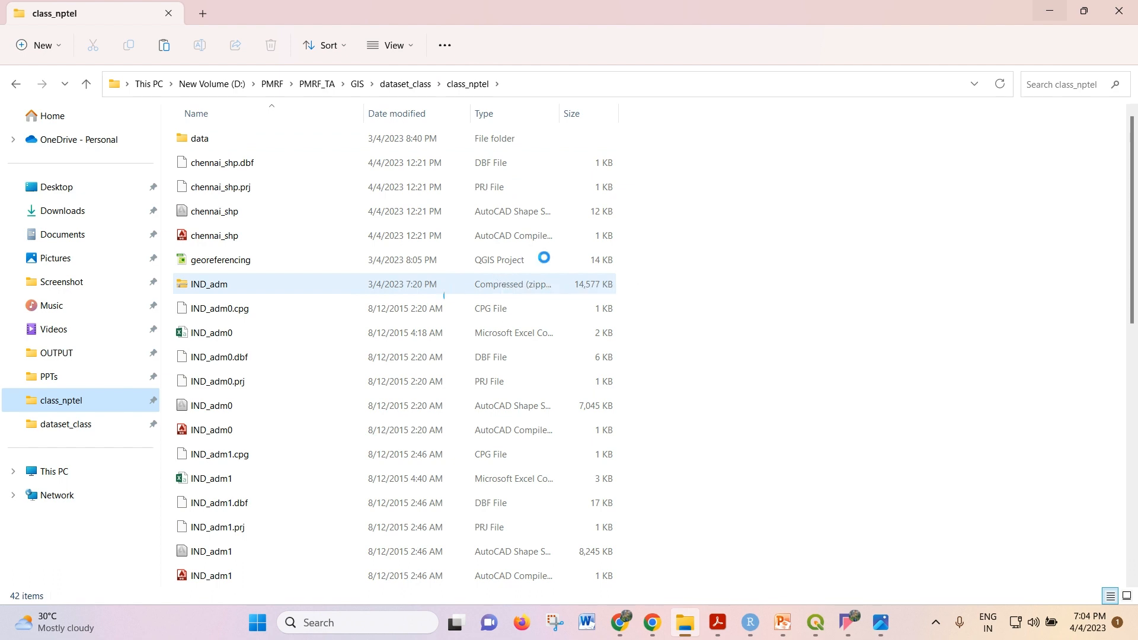
scroll(420, 342, "down", 7)
scroll(382, 322, "up", 3)
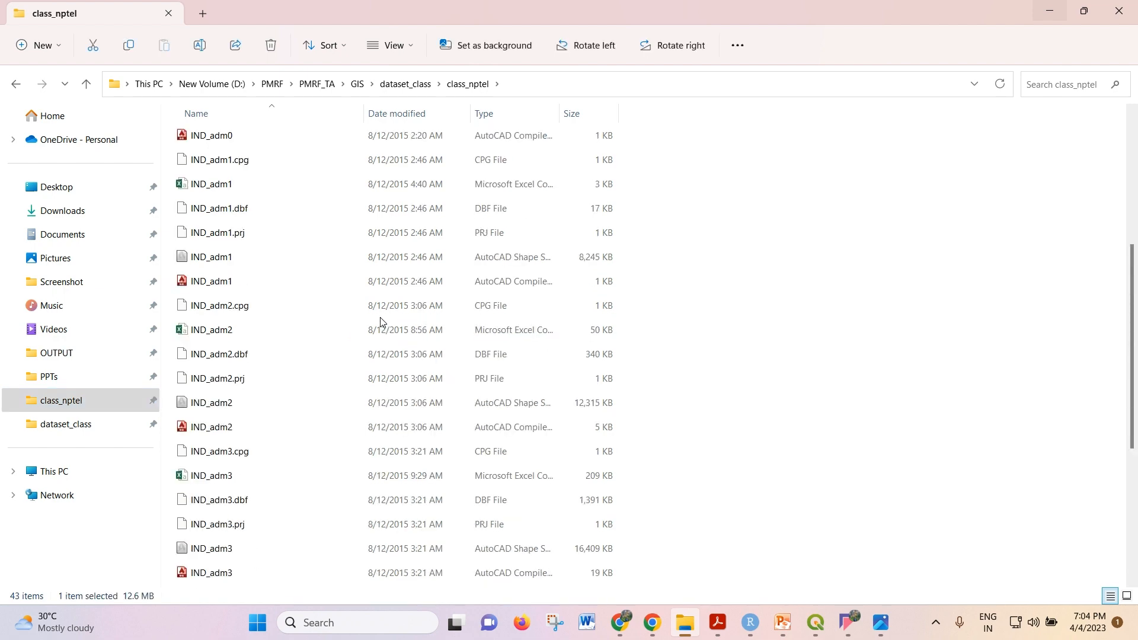
scroll(382, 322, "down", 5)
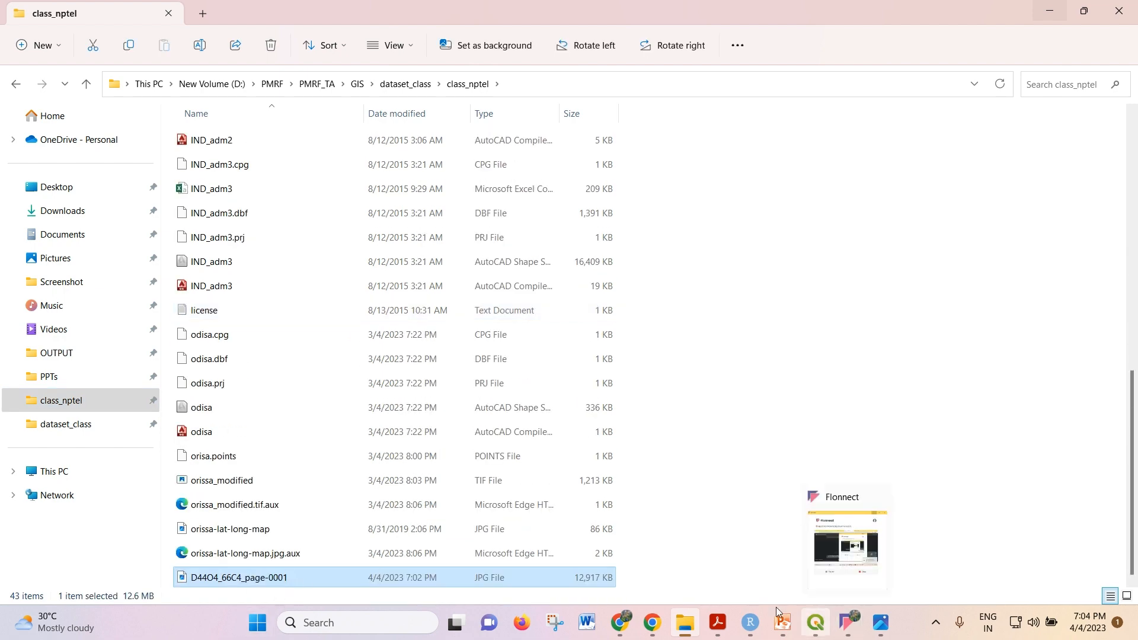
Switch to QGIS, restart browsing for the raster dataset and choose D44O4_66C4_page-0001 from the class_nptel folder
left_click(816, 624)
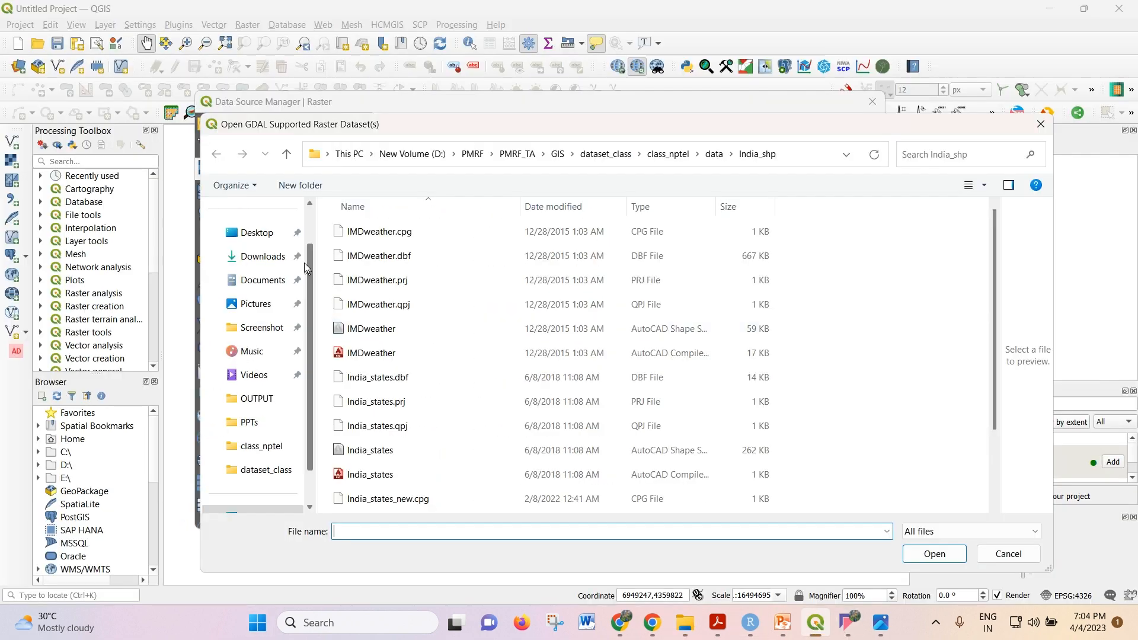
scroll(380, 309, "down", 2)
left_click(1032, 133)
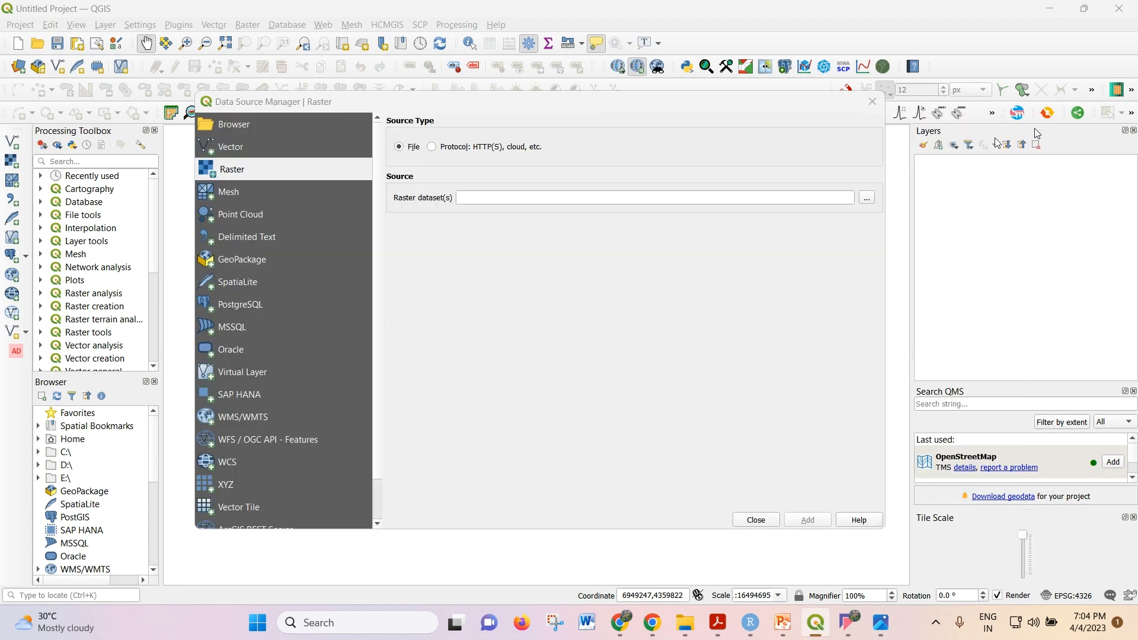
left_click(866, 199)
scroll(435, 259, "down", 2)
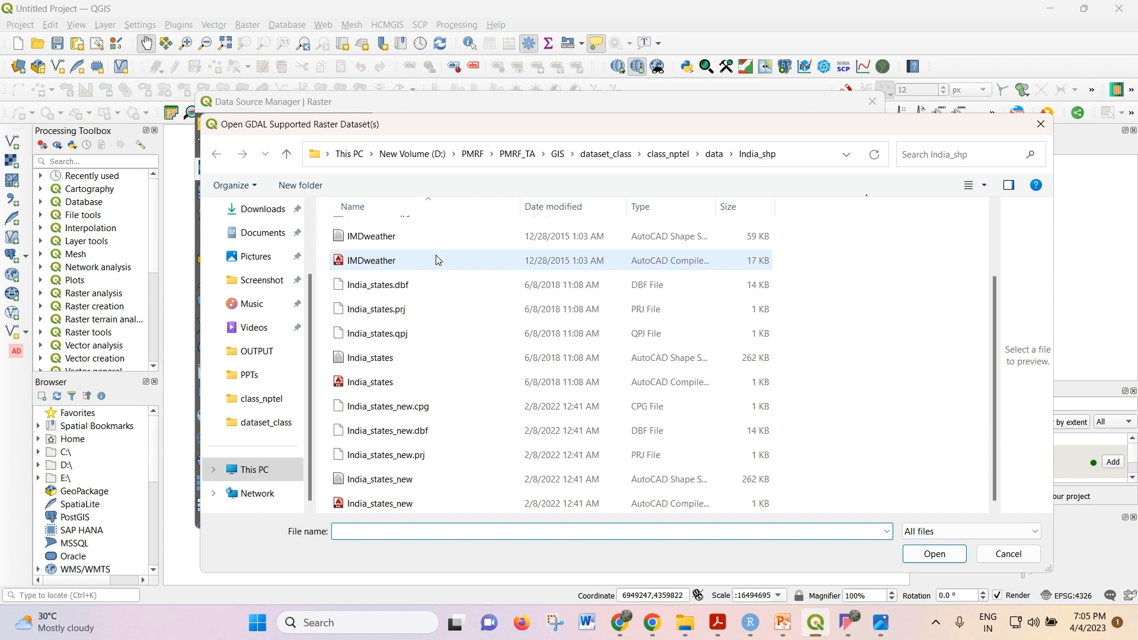
left_click(674, 163)
scroll(446, 329, "down", 3)
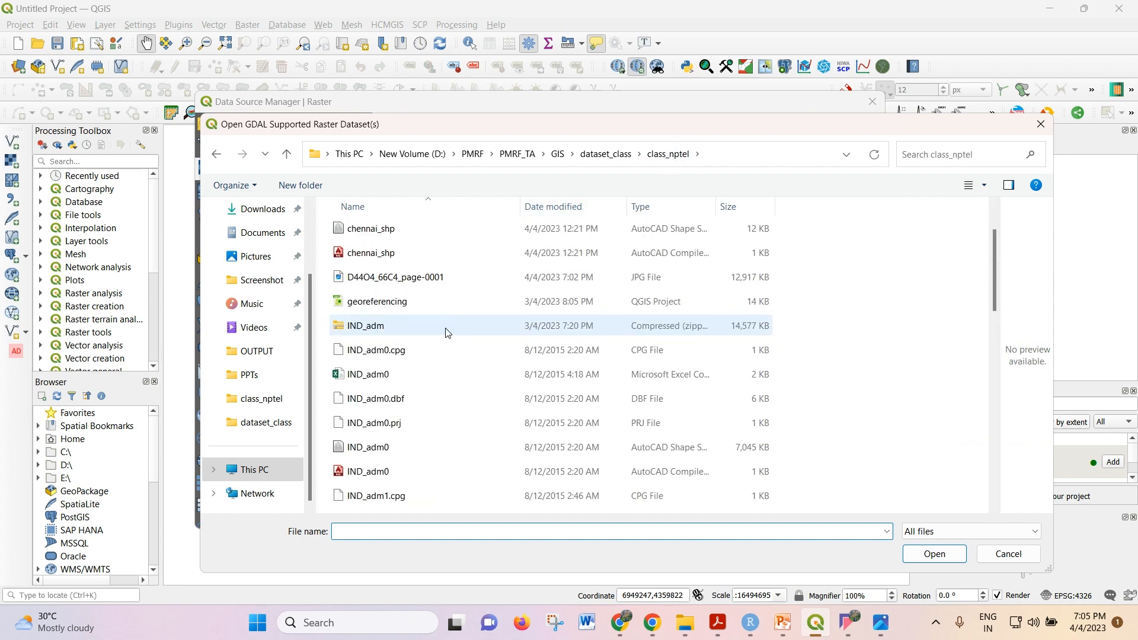
scroll(446, 328, "up", 2)
left_click(464, 284)
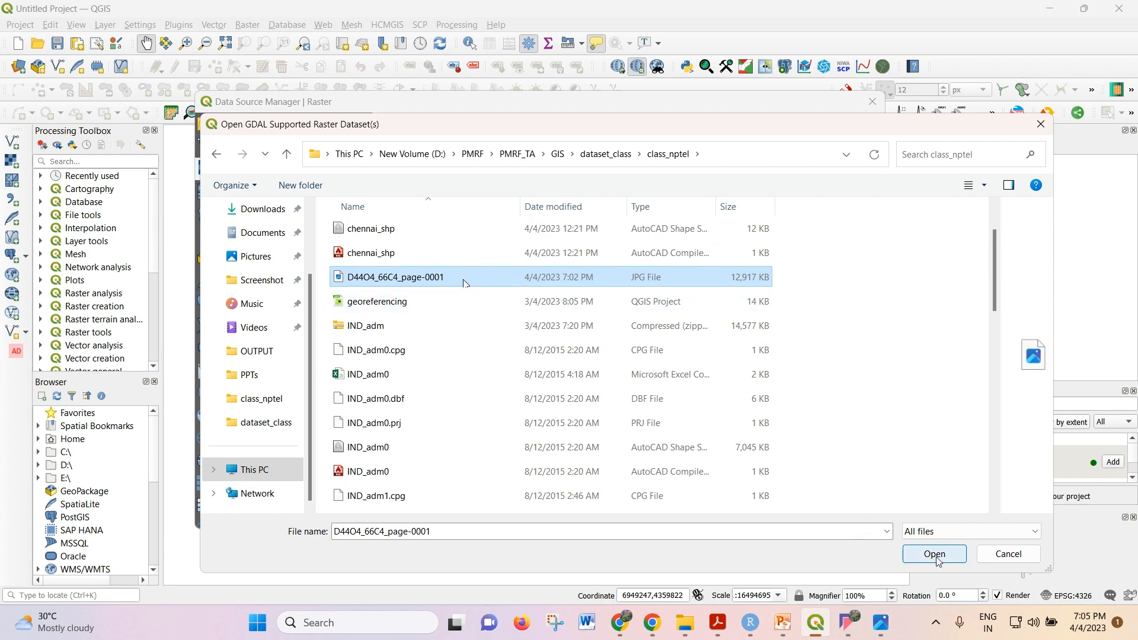
left_click(935, 554)
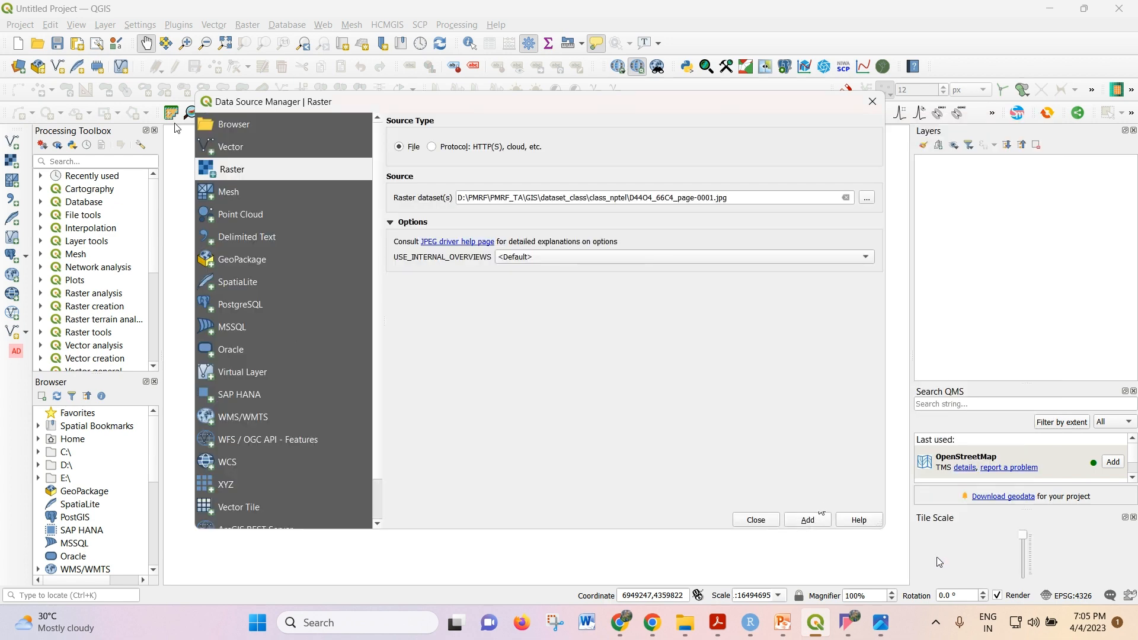
Add the toposheet image to the project as a raster layer and close the Data Source Manager
left_click(811, 521)
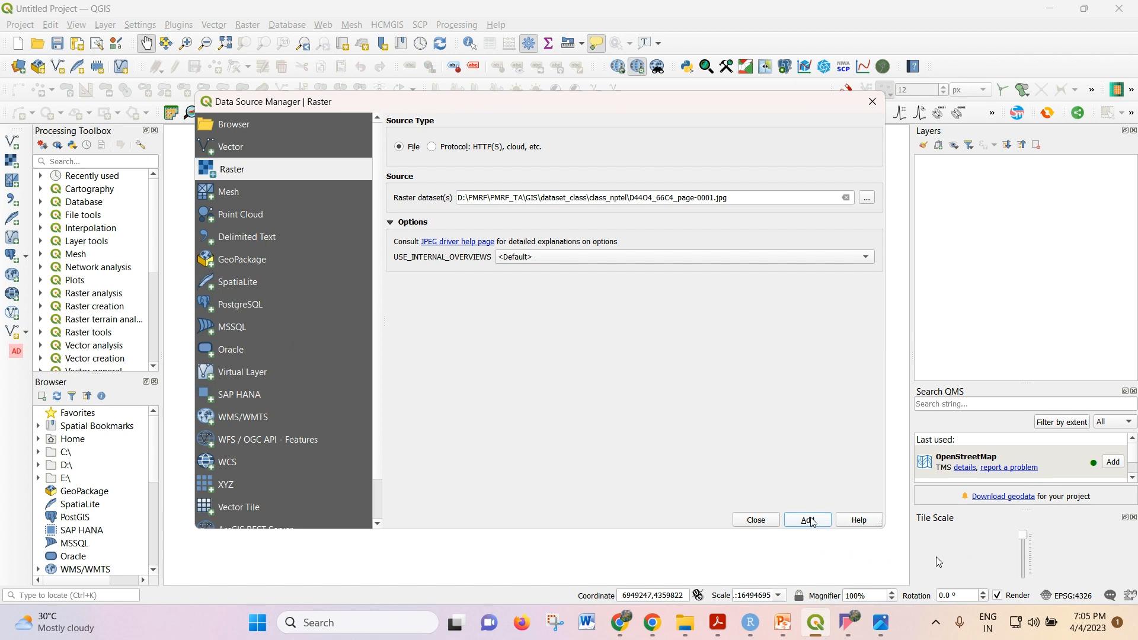
left_click(869, 111)
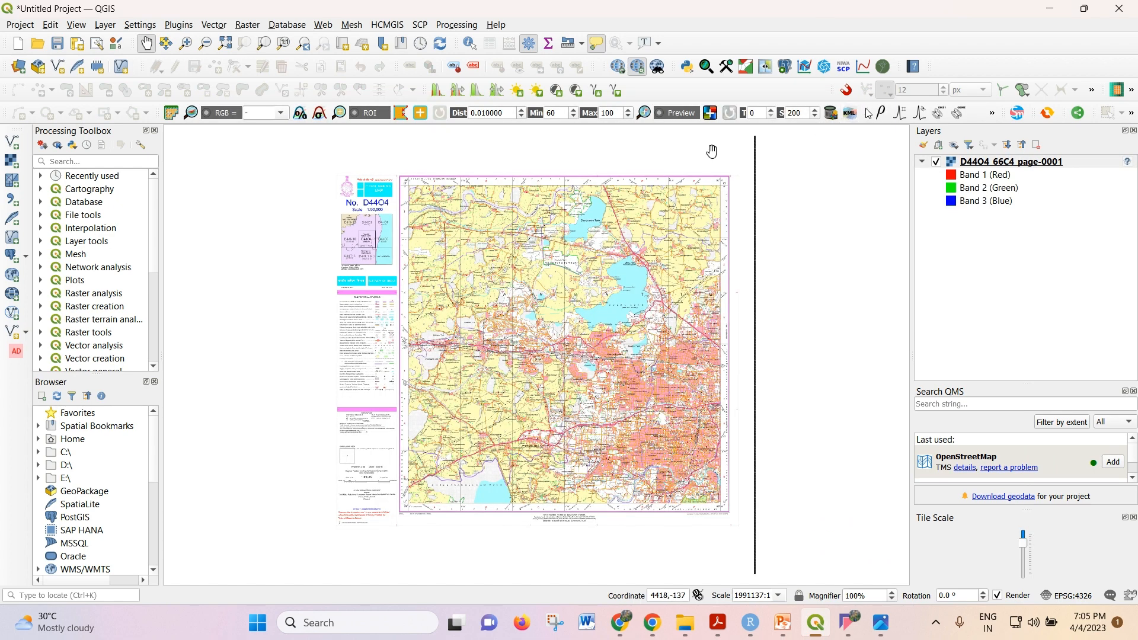
left_click_drag(478, 284, 505, 277)
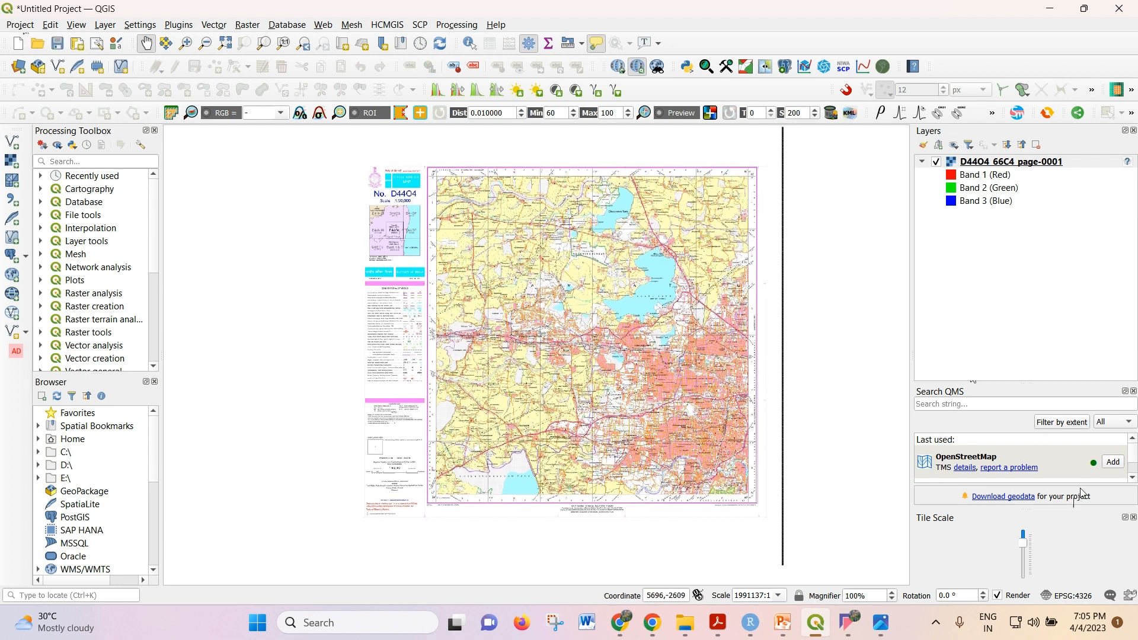
scroll(1038, 474, "down", 1)
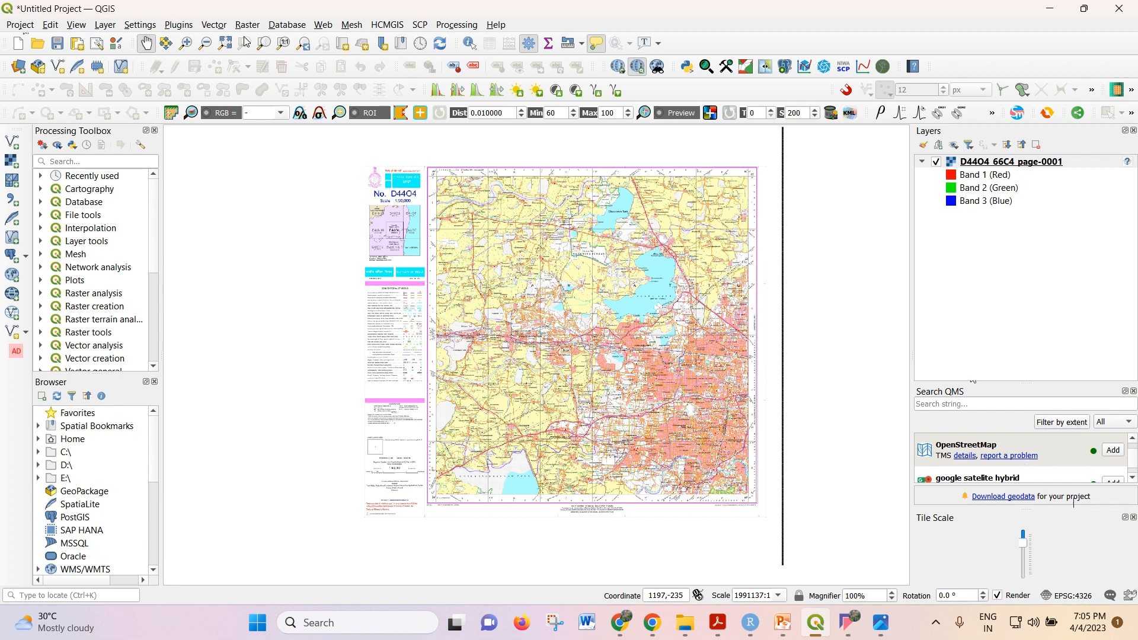
Search the available QGIS plugins for "geore" and close the plugin manager
left_click(186, 26)
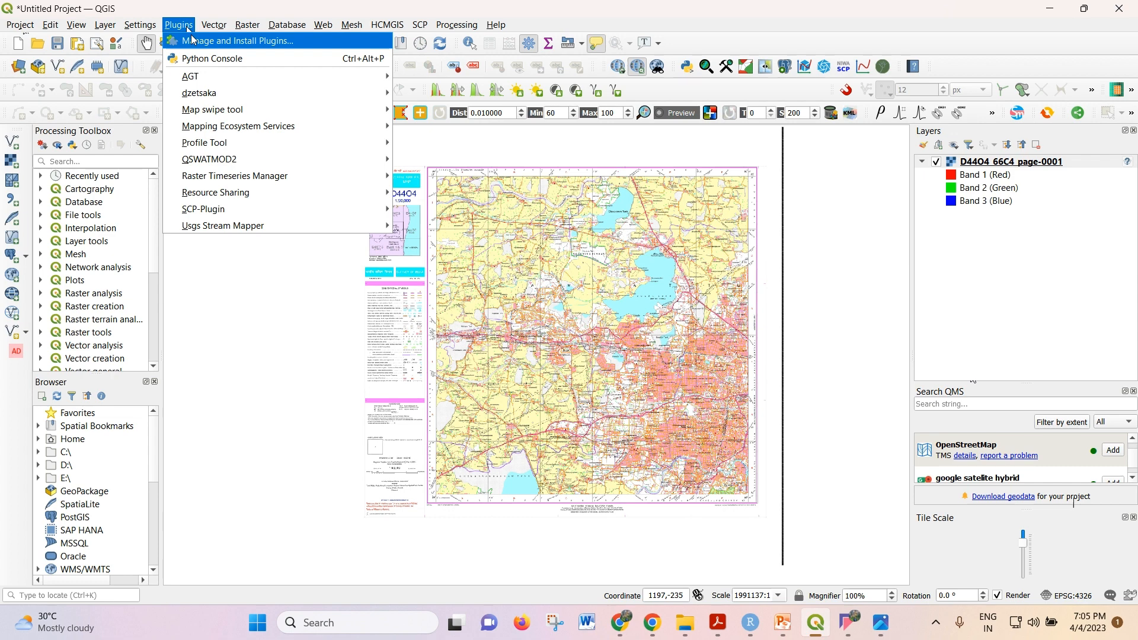
left_click(192, 40)
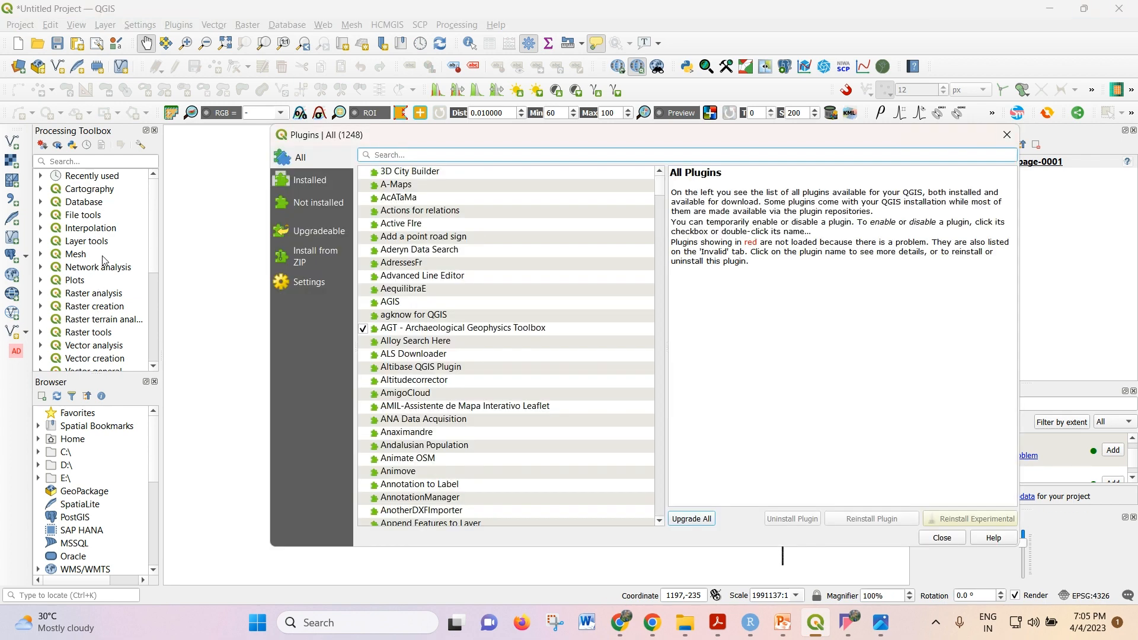
left_click_drag(427, 136, 363, 70)
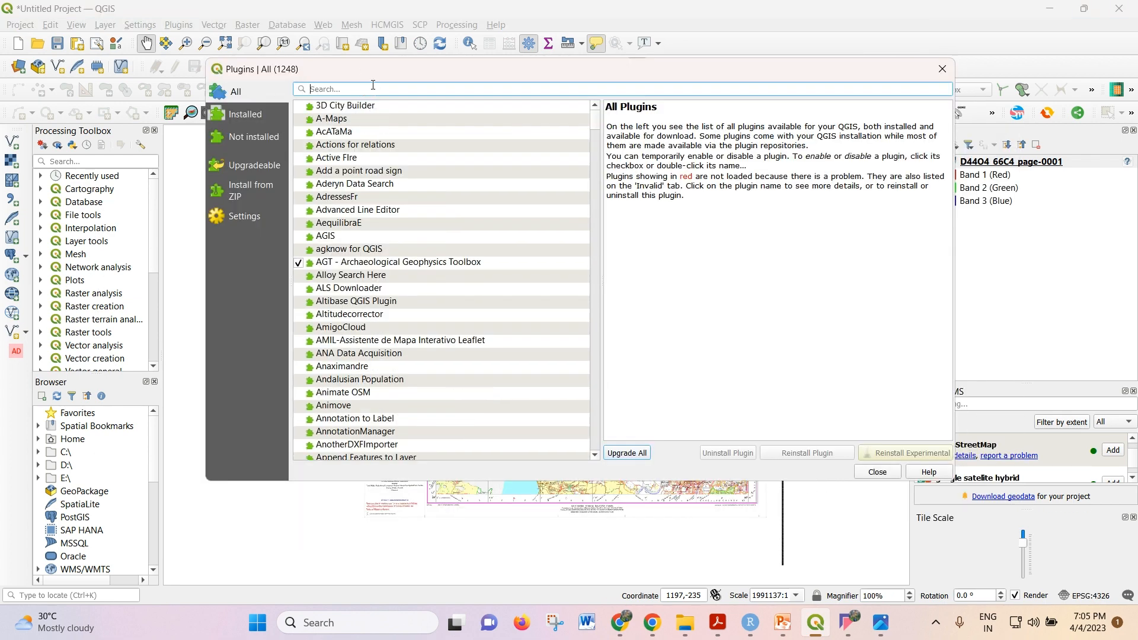
type("geore")
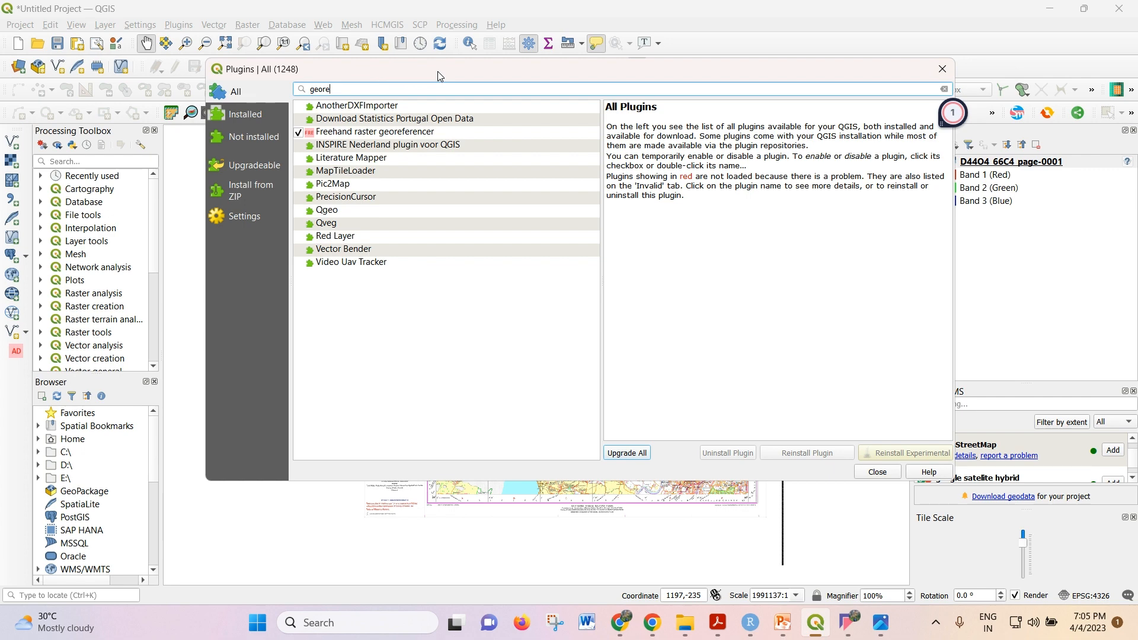
left_click(950, 72)
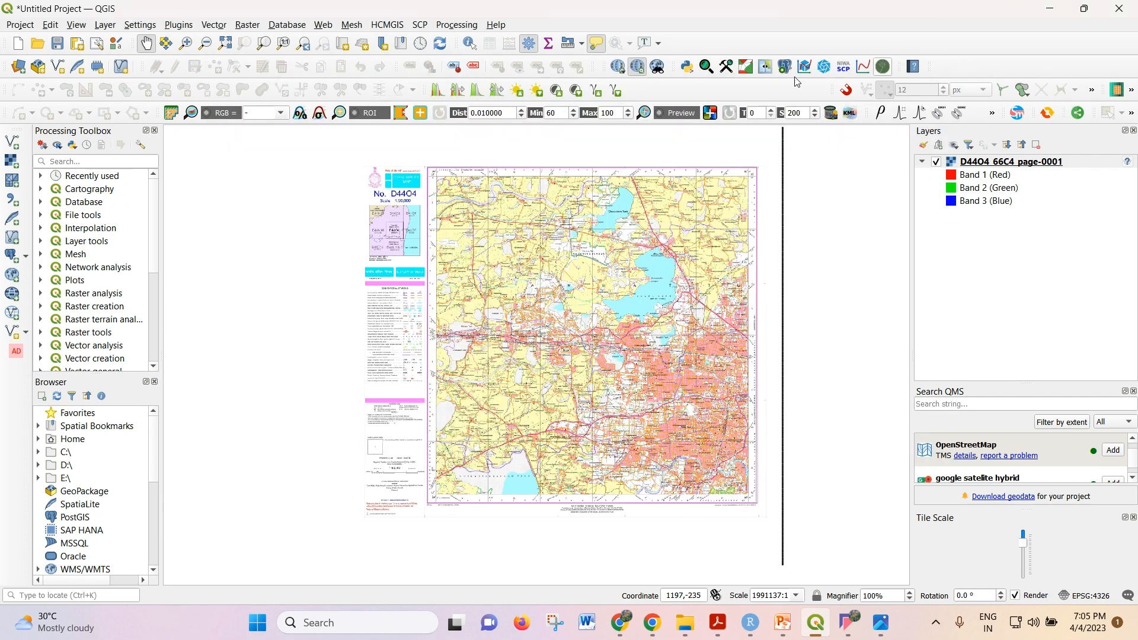
Look over the raster tools, view the Freehand raster georeferencer plugin's details, and reopen the plugin manager after closing it
left_click(105, 25)
mouse_move(259, 24)
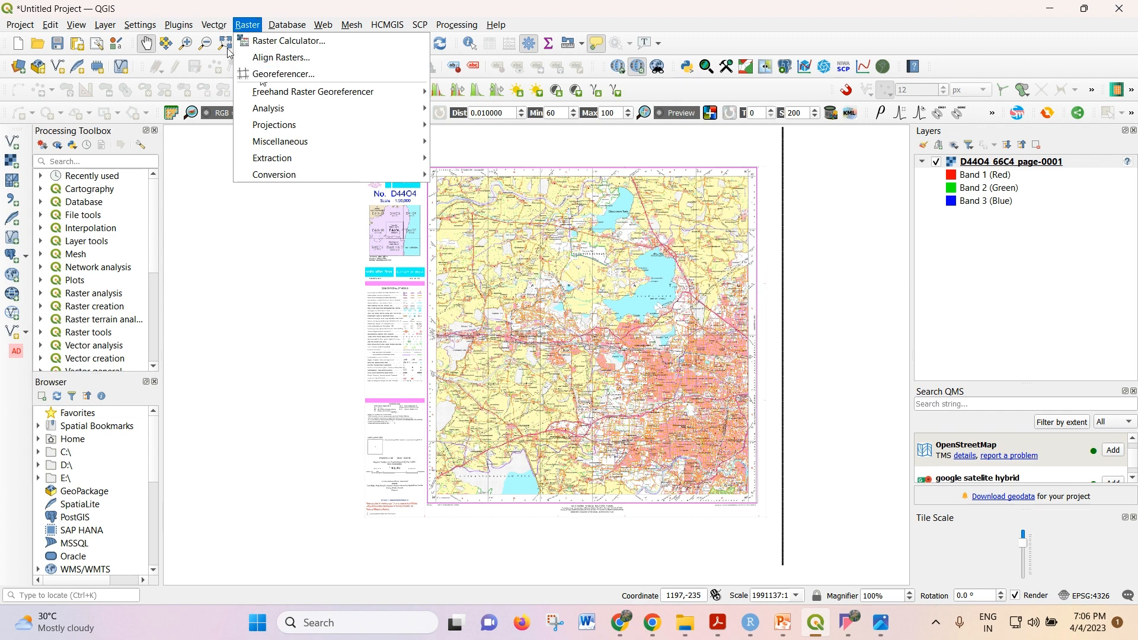
mouse_move(179, 25)
left_click(191, 44)
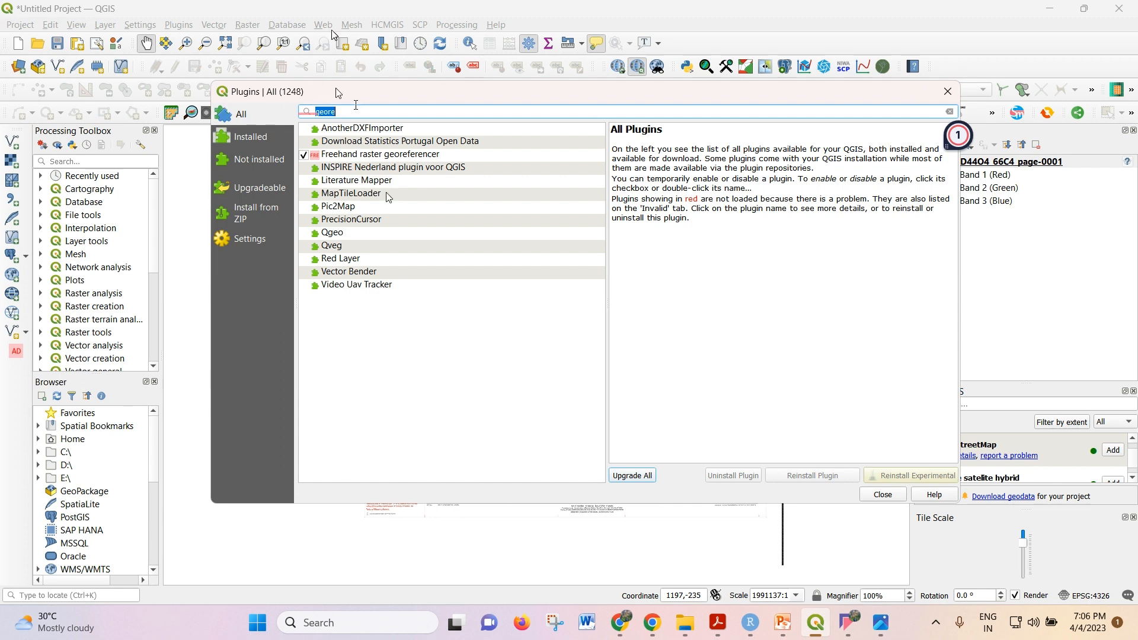
left_click(380, 157)
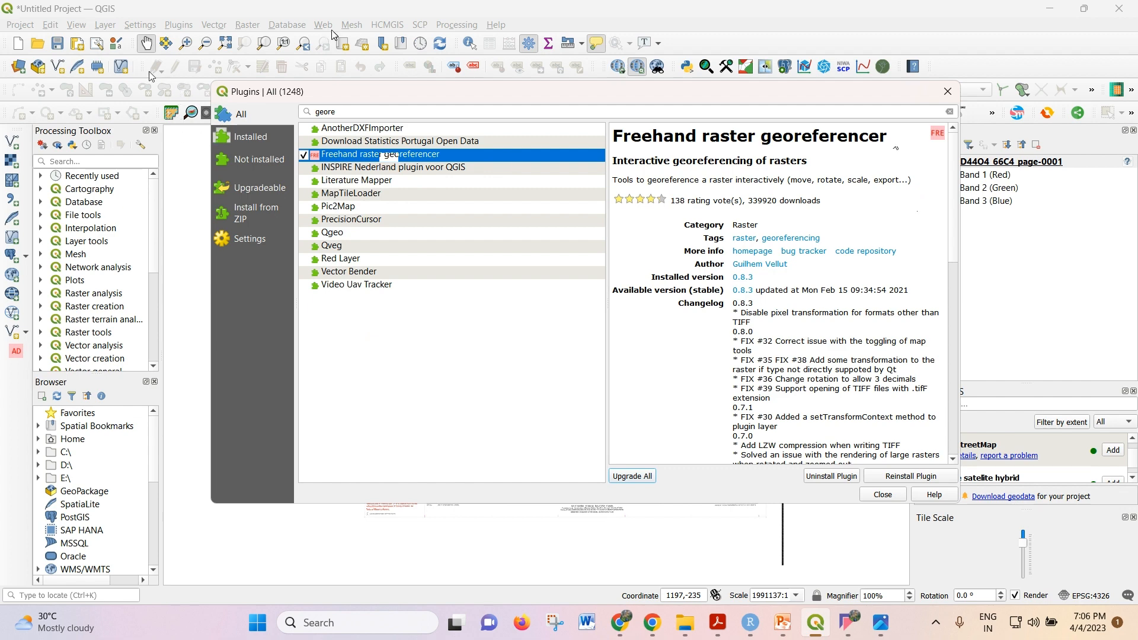
left_click(948, 91)
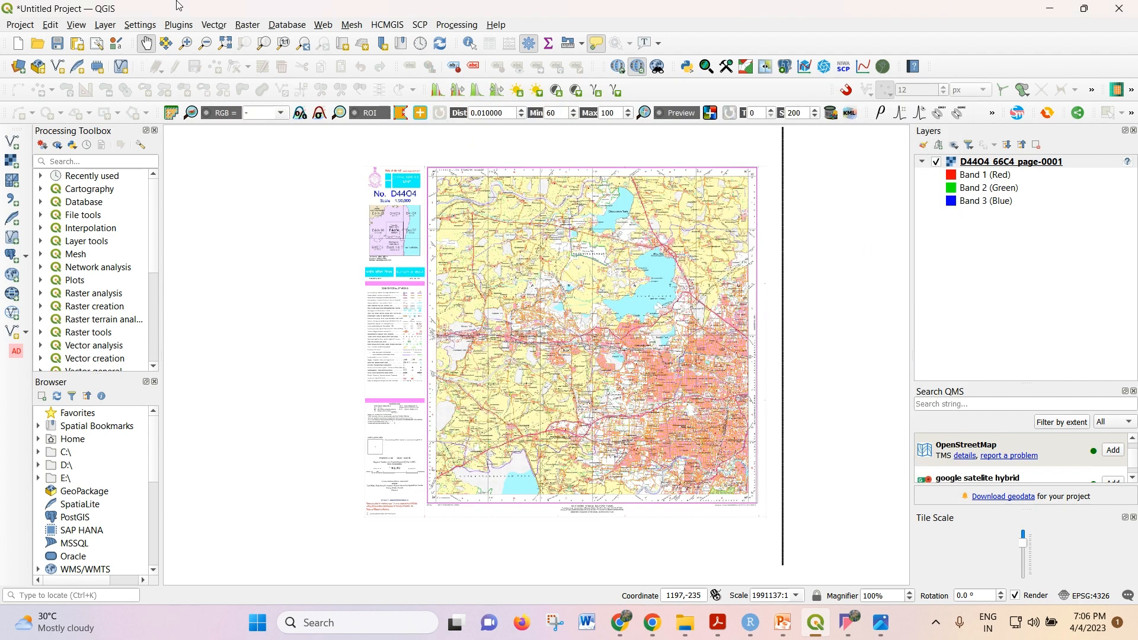
left_click(252, 27)
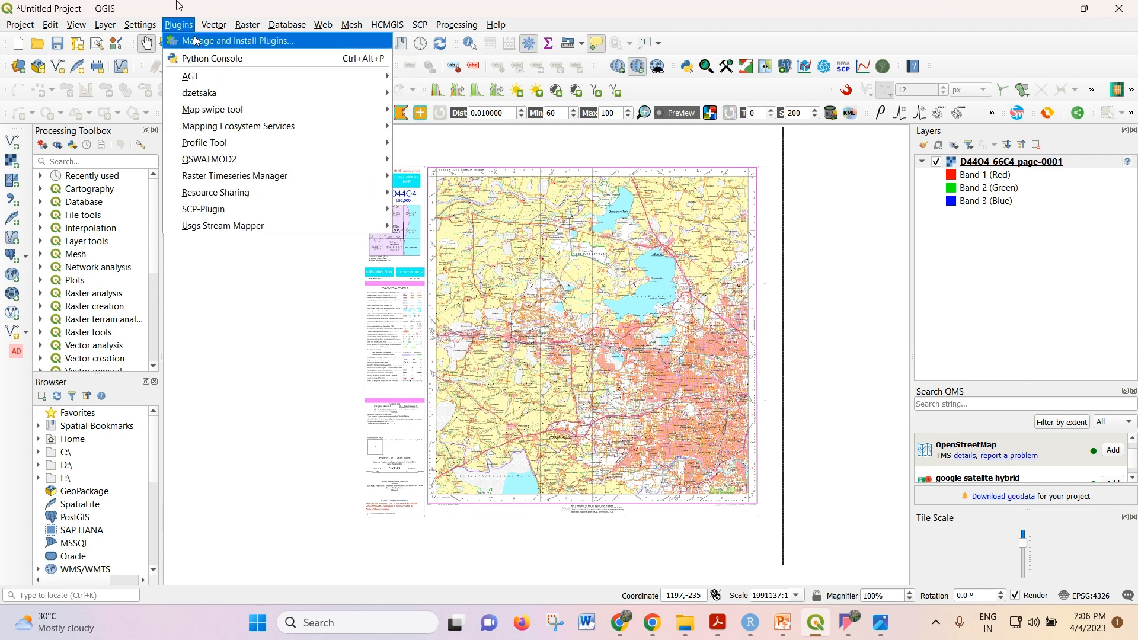
left_click(197, 40)
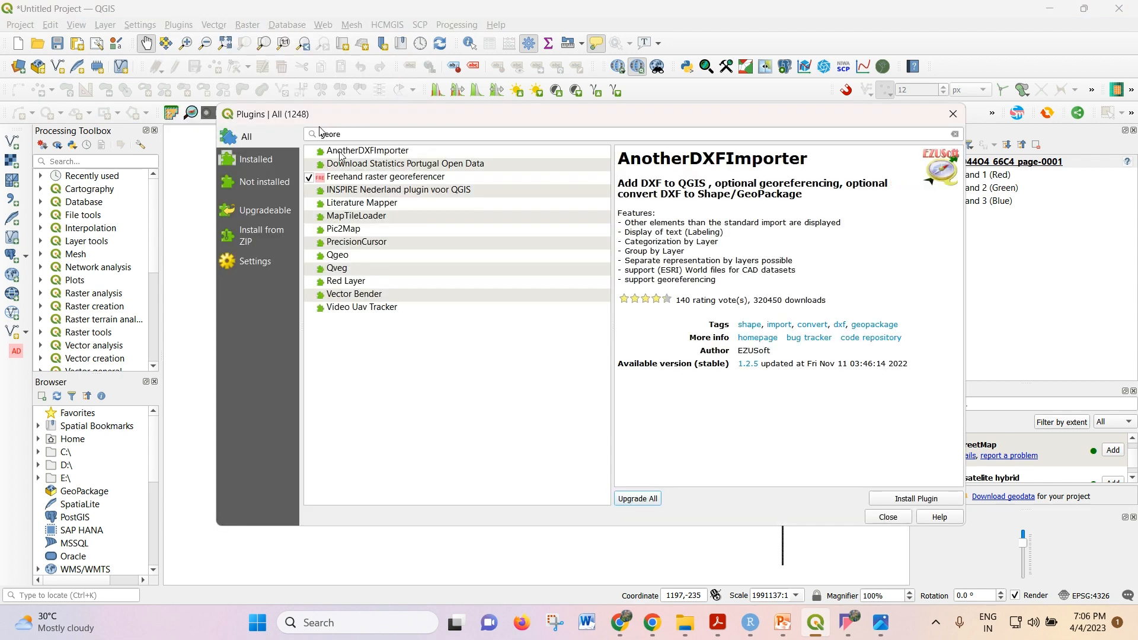
Switch to the PowerPoint presentation class9 and review its slides on layer properties, Geo-referencing and QGIS Plugin
left_click(782, 622)
left_click(94, 419)
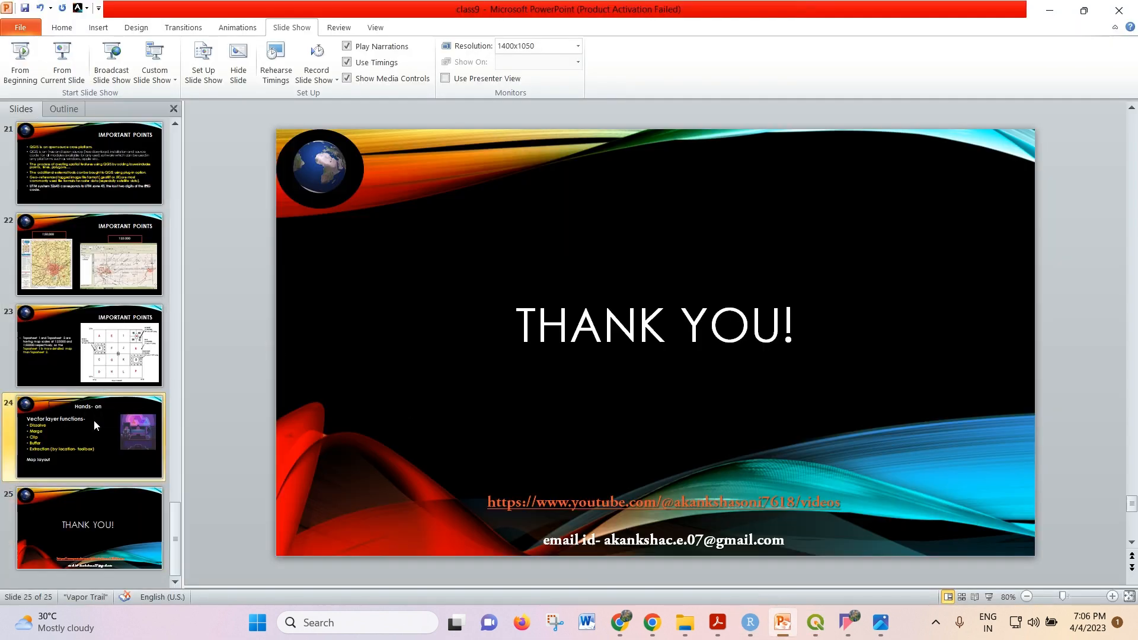
left_click(70, 357)
scroll(73, 291, "up", 1)
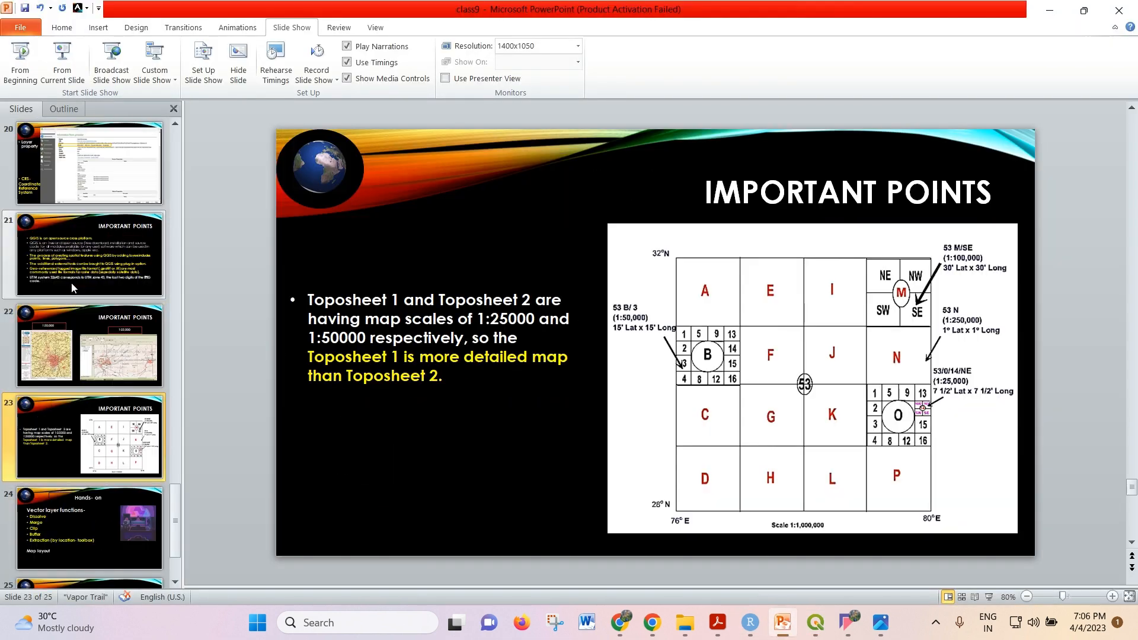
left_click(99, 289)
left_click(86, 205)
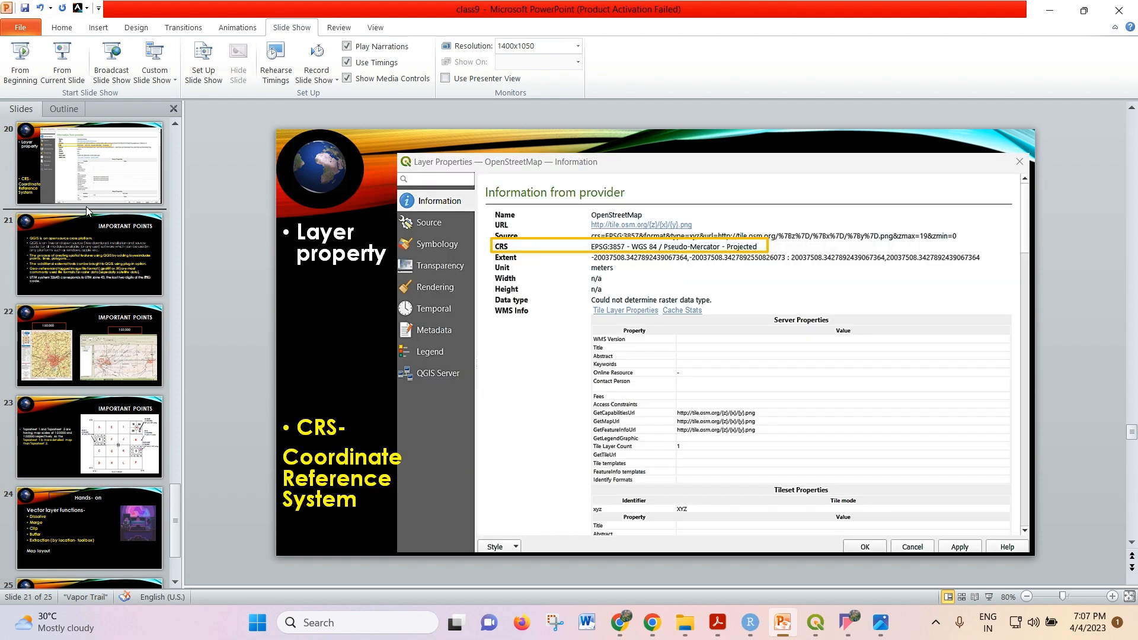
scroll(89, 261, "up", 6)
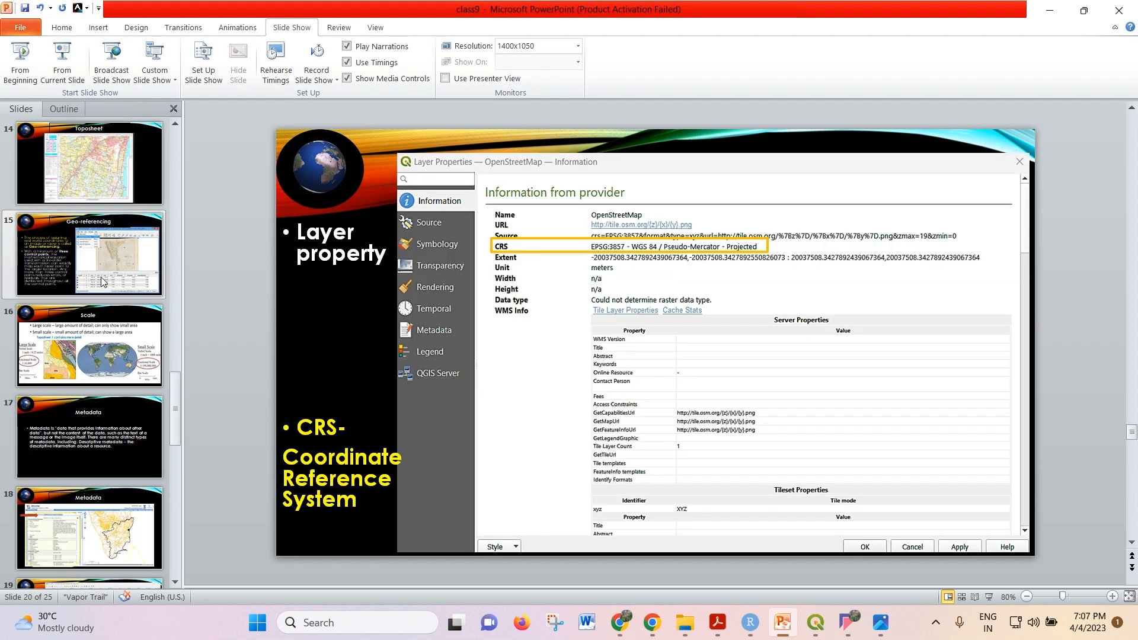
left_click(55, 250)
scroll(81, 339, "up", 4)
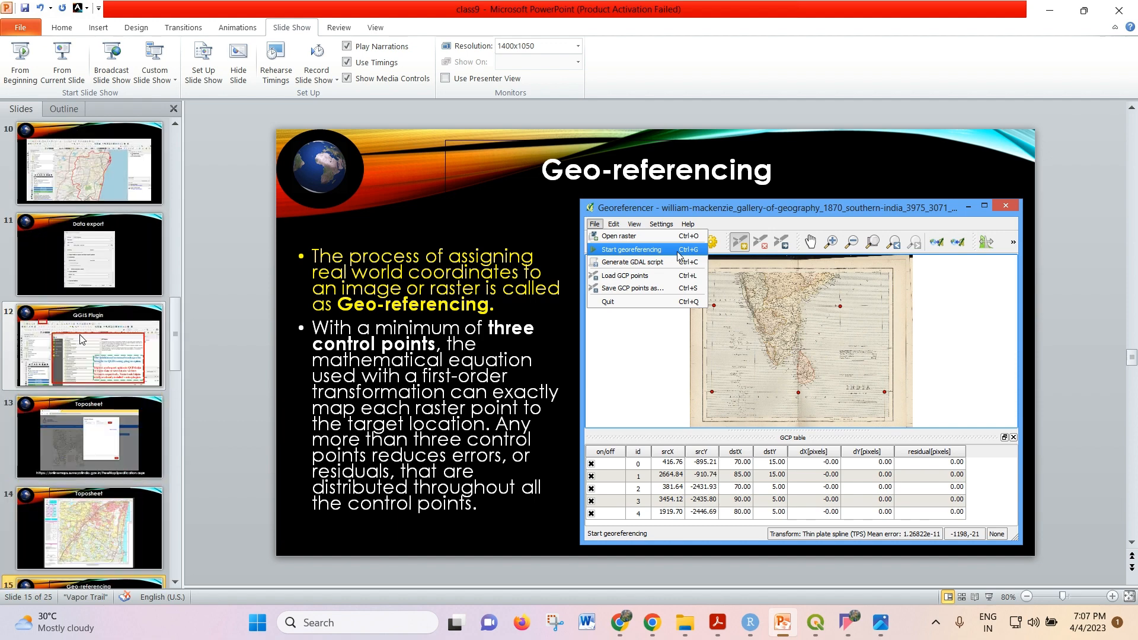
left_click(82, 339)
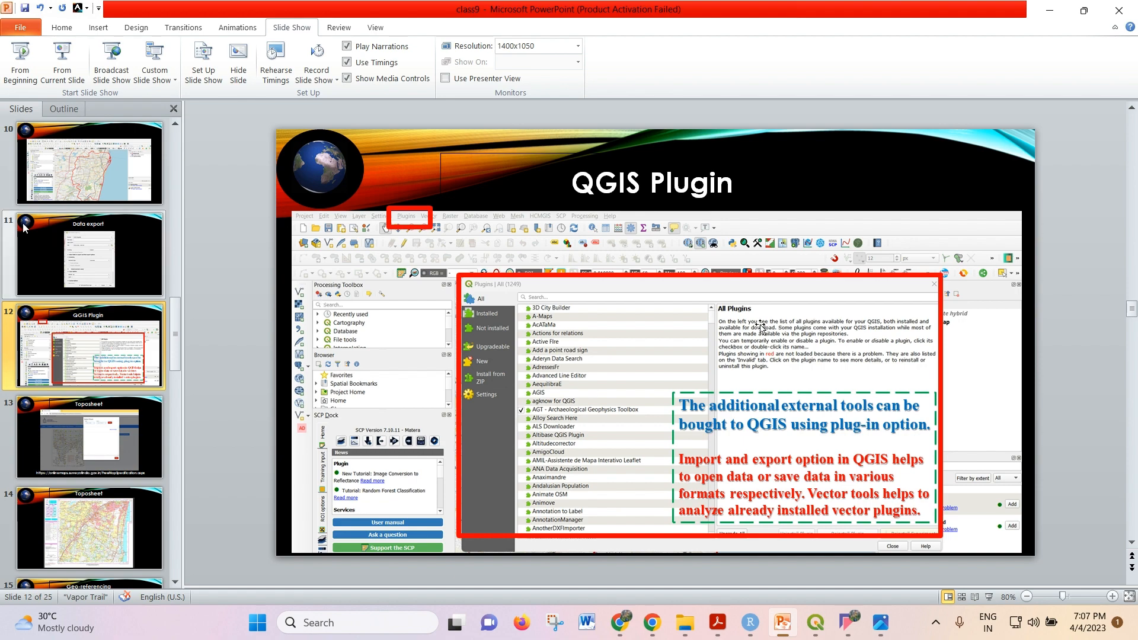
Review the Important Points slide on QGIS basics and the Today's Class outline slide
scroll(93, 265, "down", 3)
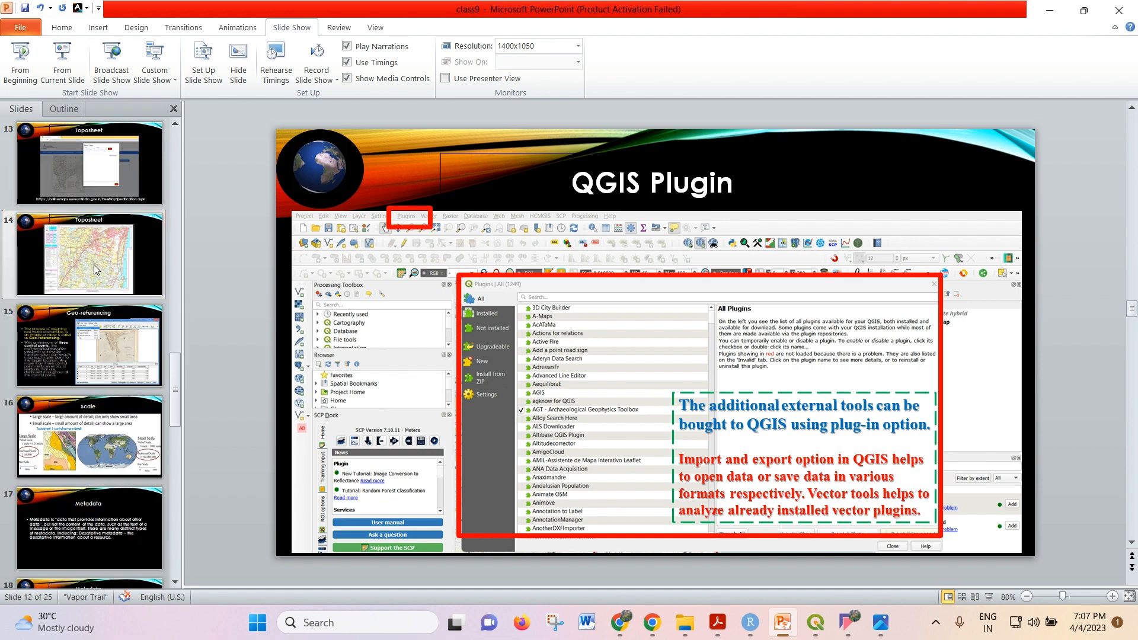
scroll(93, 264, "down", 5)
left_click(93, 421)
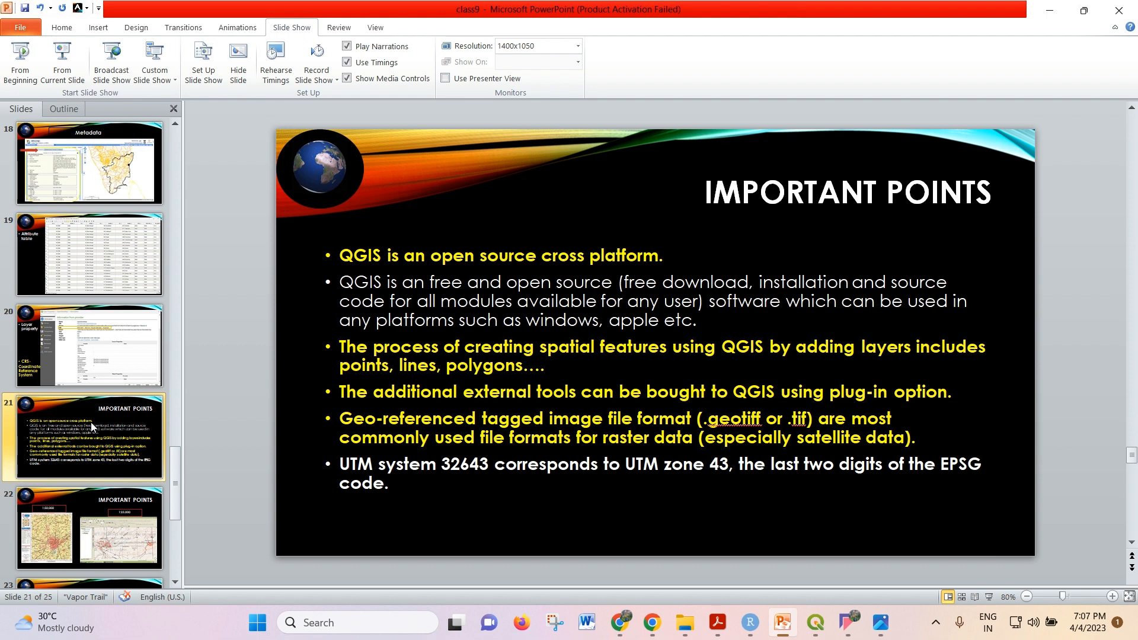
scroll(66, 303, "up", 11)
scroll(65, 269, "up", 4)
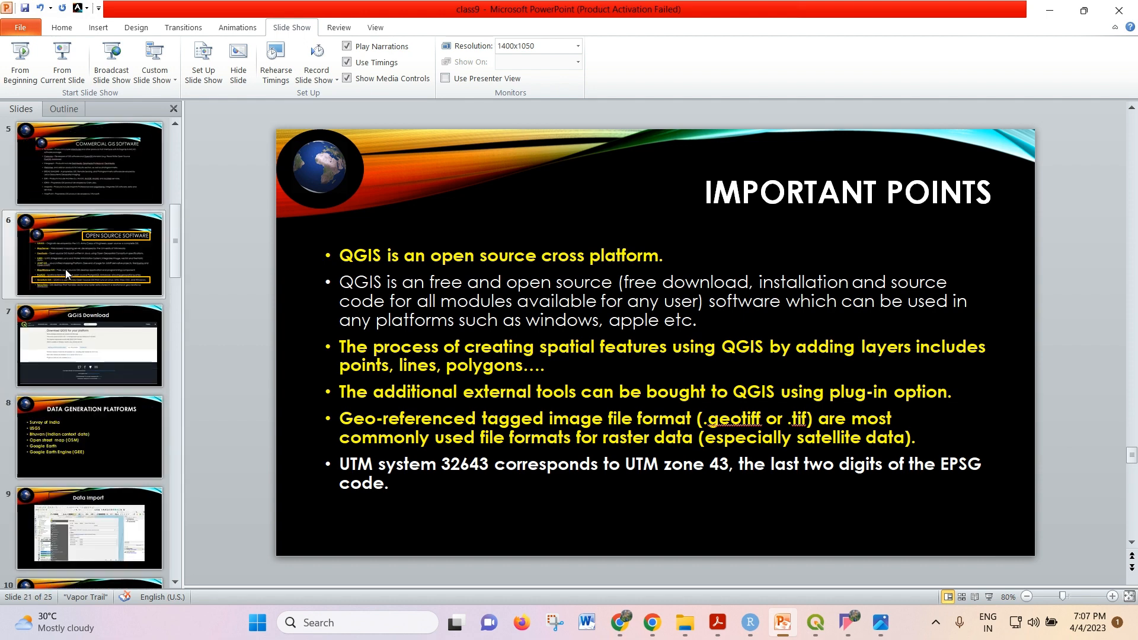
left_click(92, 243)
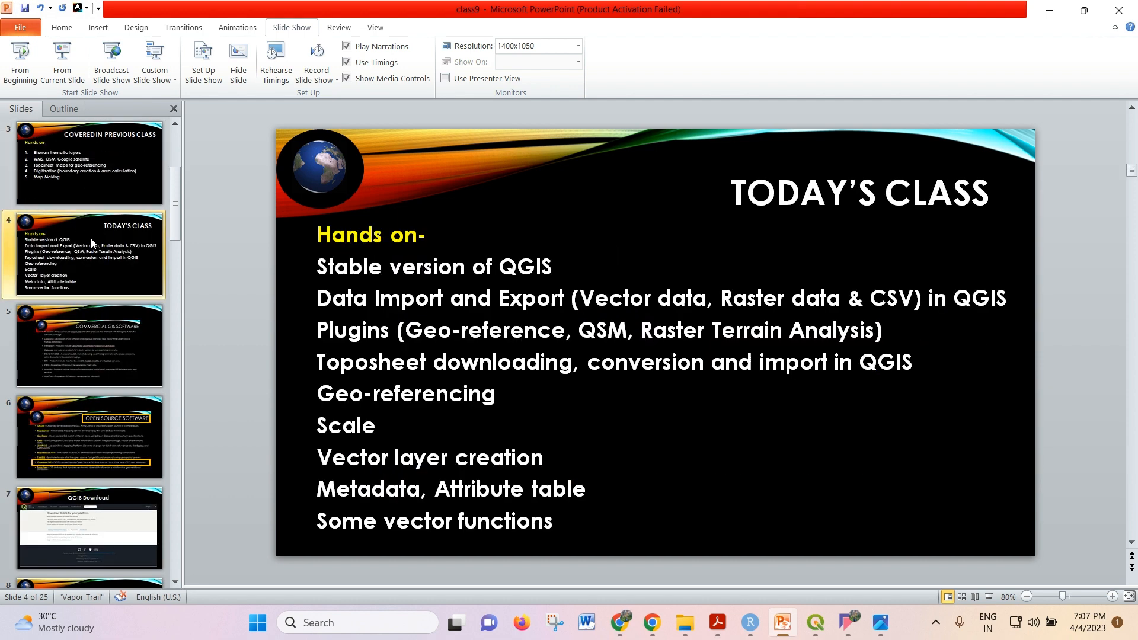
Review the Plugins line (Geo-reference, QSM, Raster Terrain Analysis) on the Today's Class slide and switch back to QGIS
mouse_move(399, 330)
left_mouse_down()
mouse_move(528, 321)
mouse_move(879, 330)
left_mouse_up()
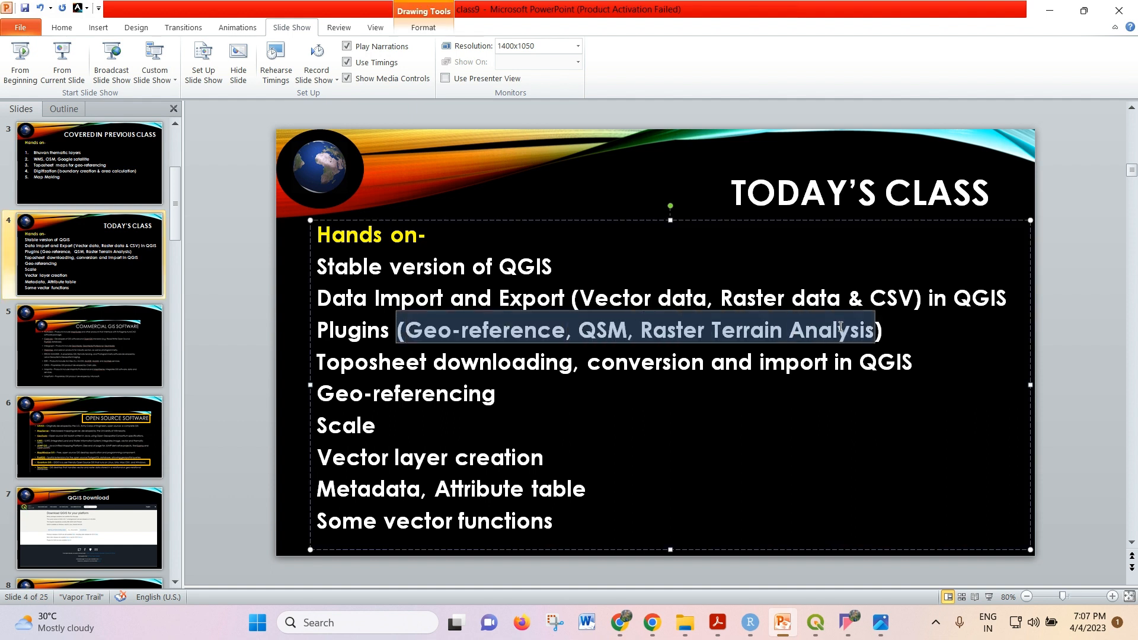
left_click(841, 362)
left_click(625, 208)
left_click(816, 623)
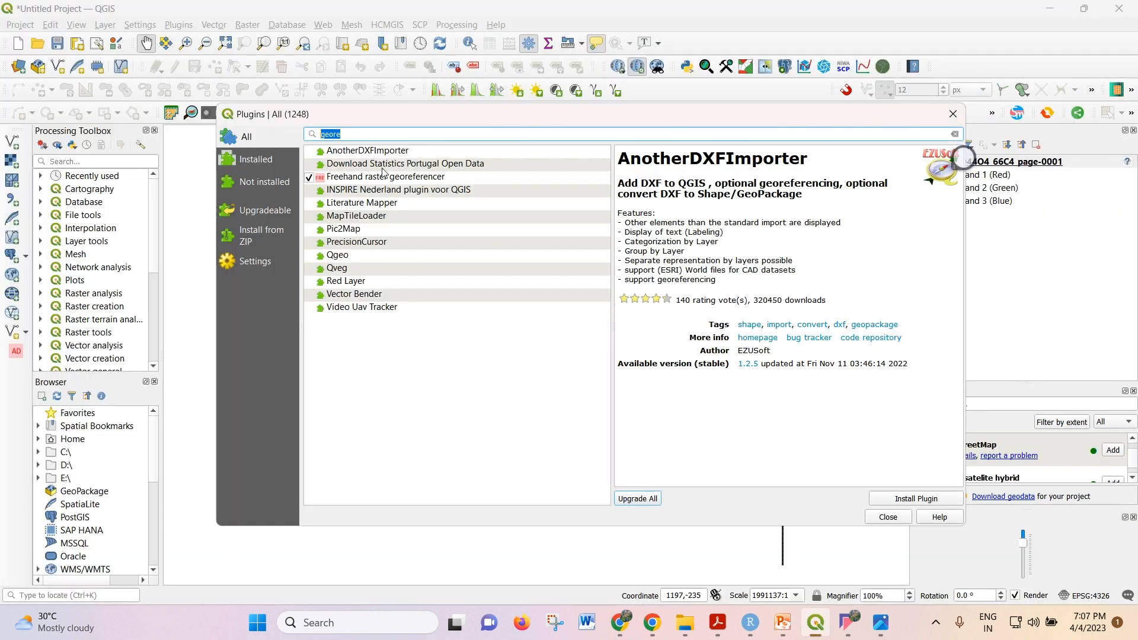
Search the QGIS plugins for "qs" and "QSM"
type("qsm")
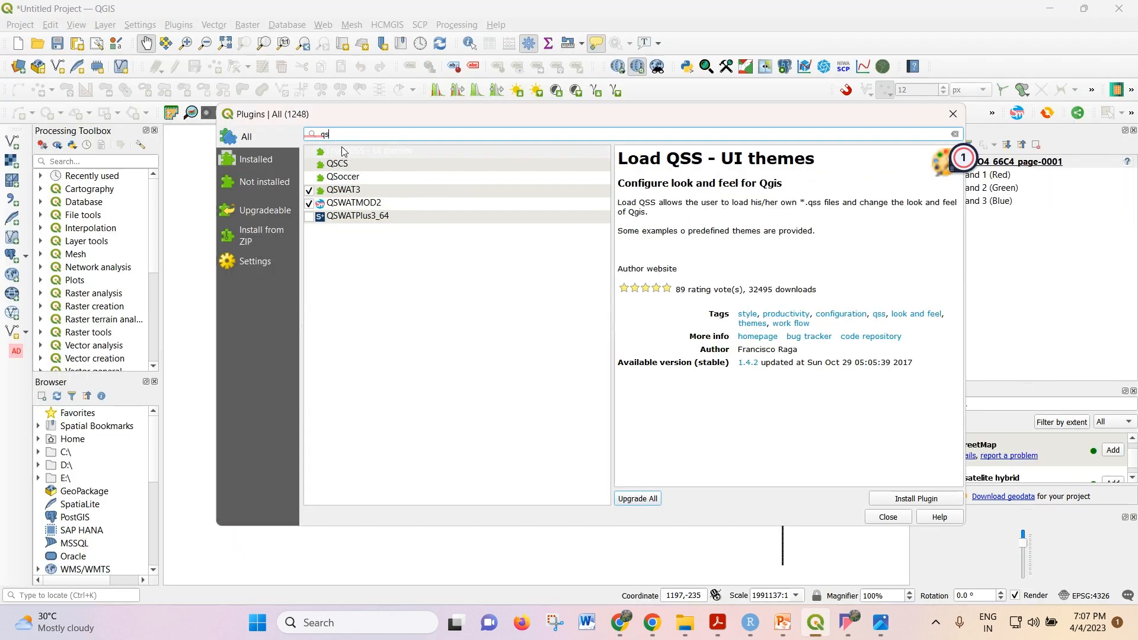
key("BackSpace")
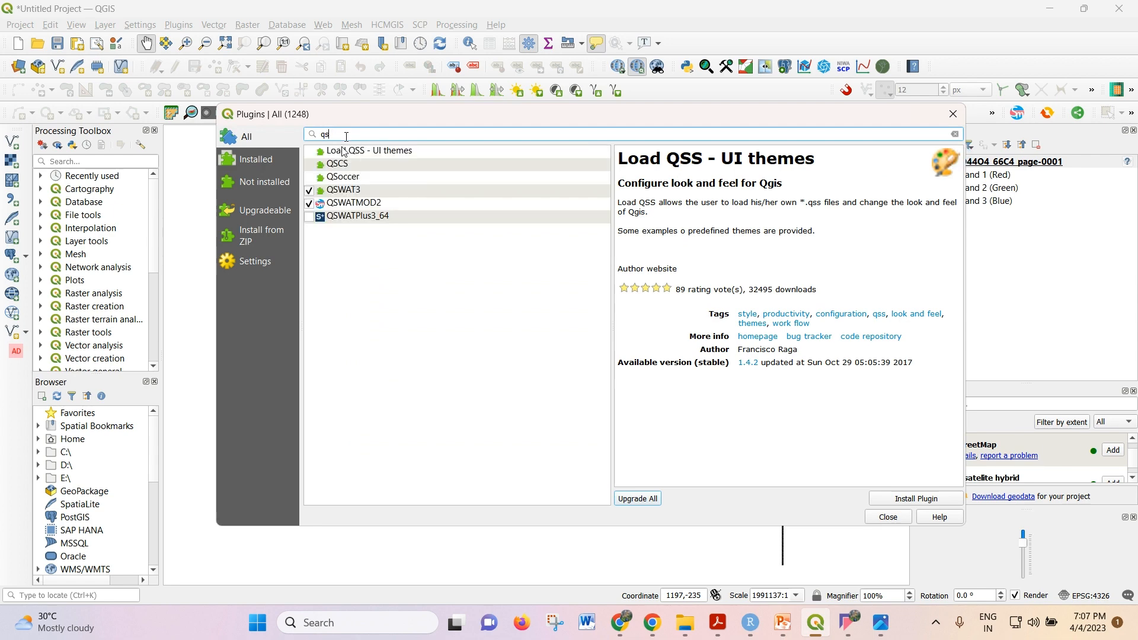
key("BackSpace")
key("BackSpace")
type("QSM")
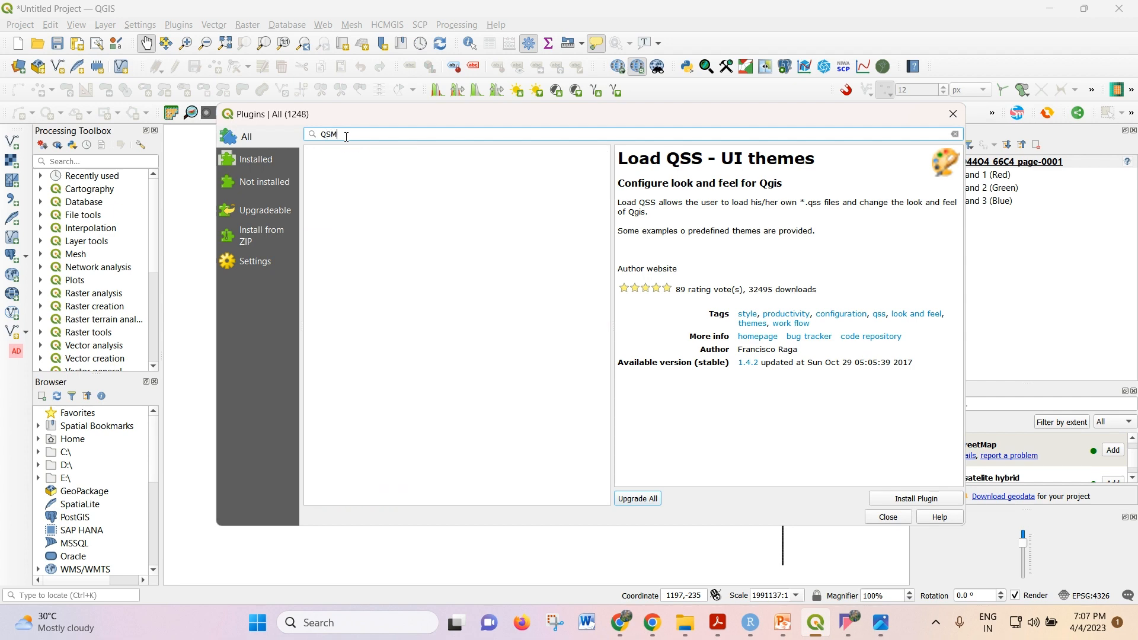
Search the plugins for "QUICK" and clear the search
key("BackSpace")
key("BackSpace")
type("UI")
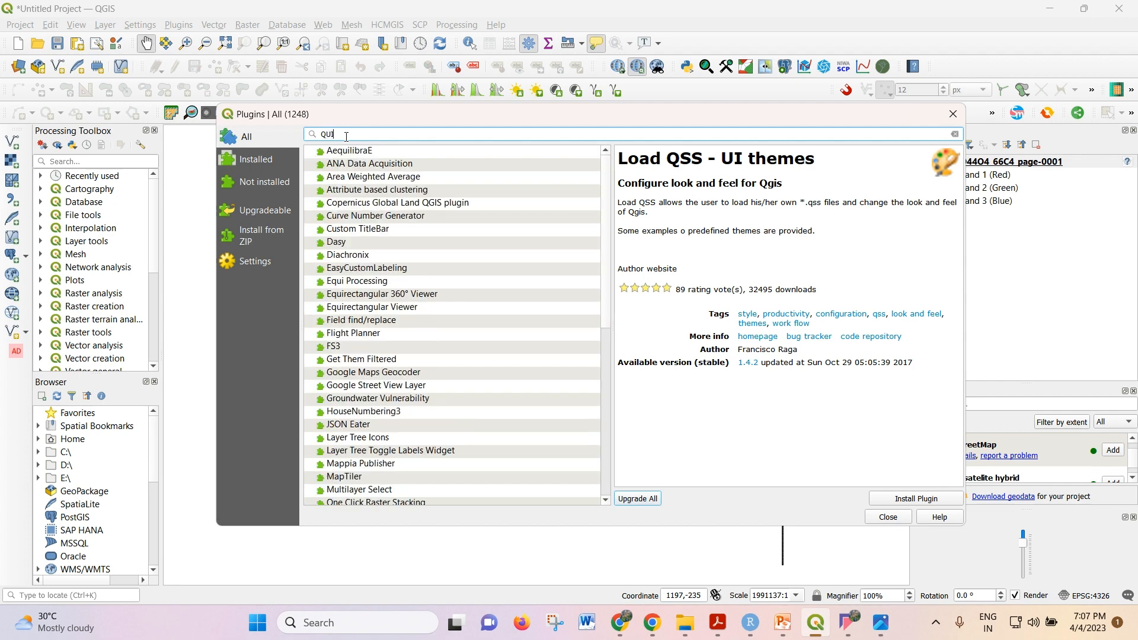
type("CK")
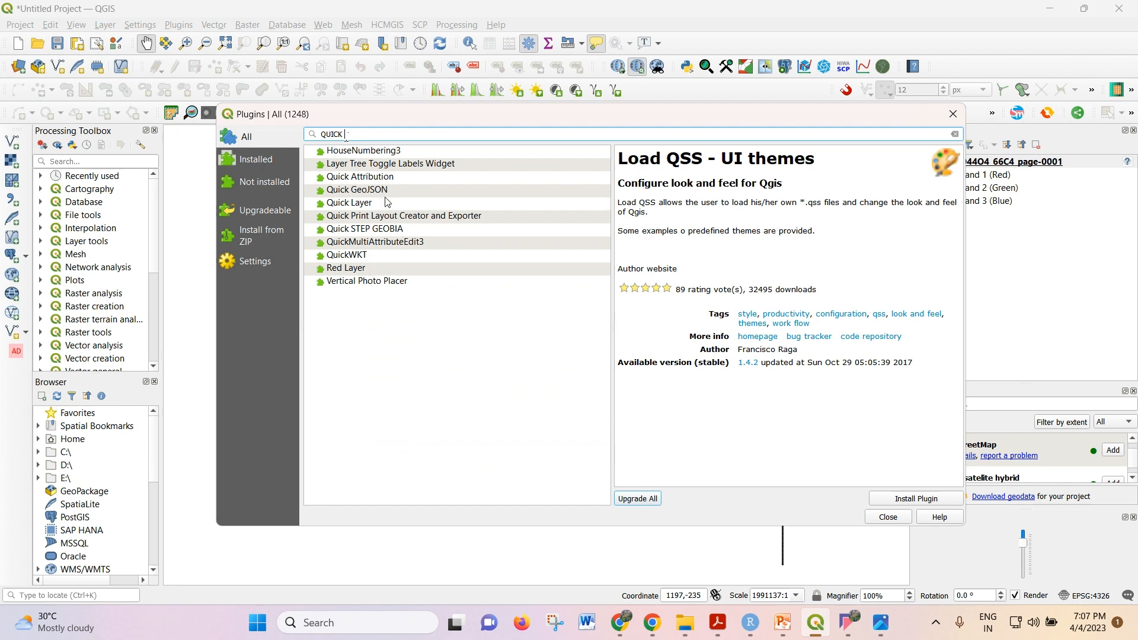
key("ctrl+a")
key("BackSpace")
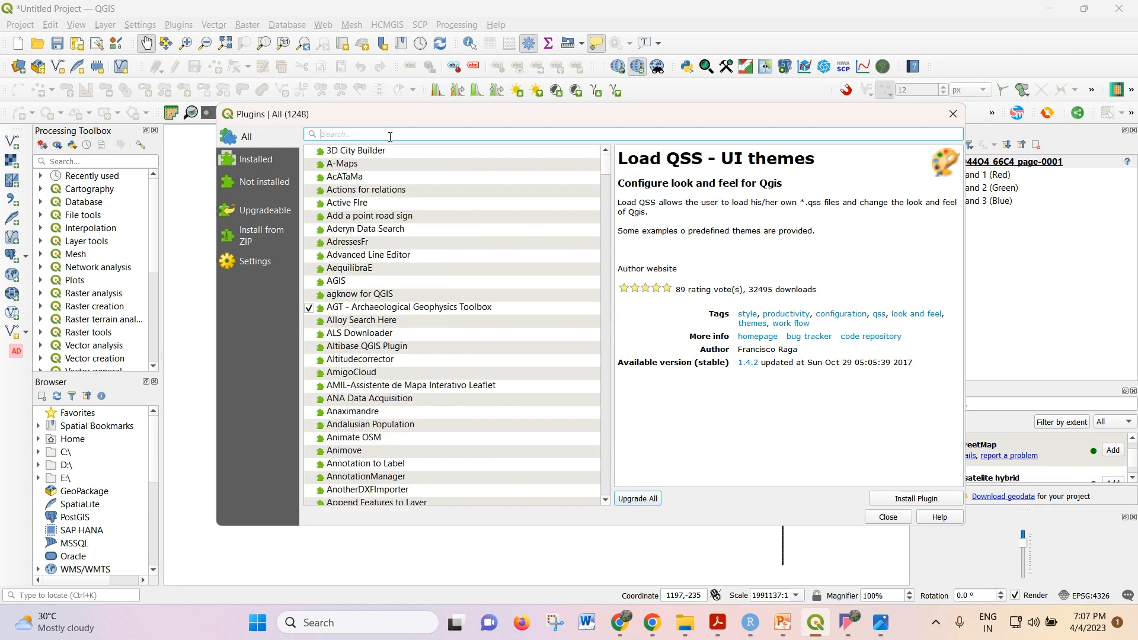
Search the plugins for "OPEN S" and "OSM", and view the details of QuickMapServices
type("OPEN S")
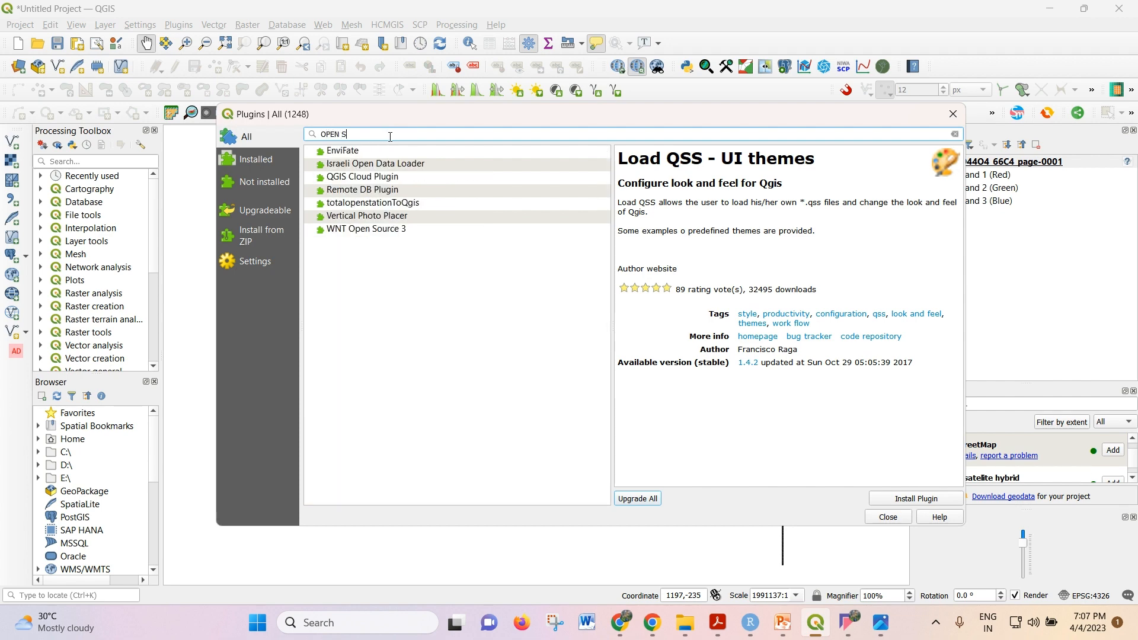
key("BackSpace")
key("BackSpace")
key("BackSpace")
key("BackSpace")
key("BackSpace")
key("BackSpace")
type("o")
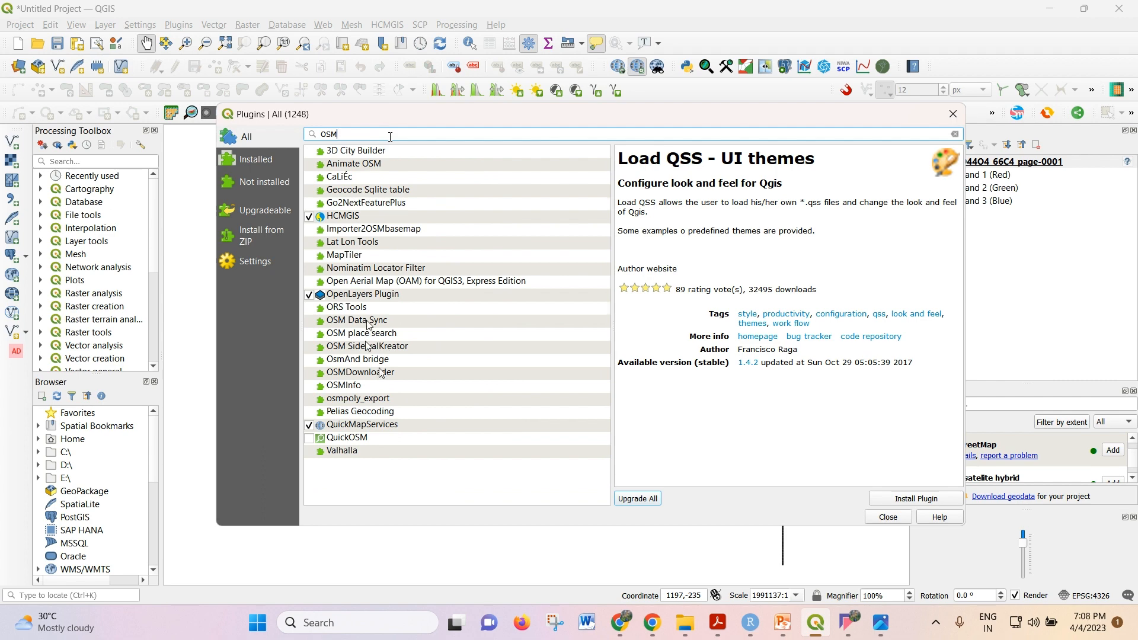
left_click(358, 426)
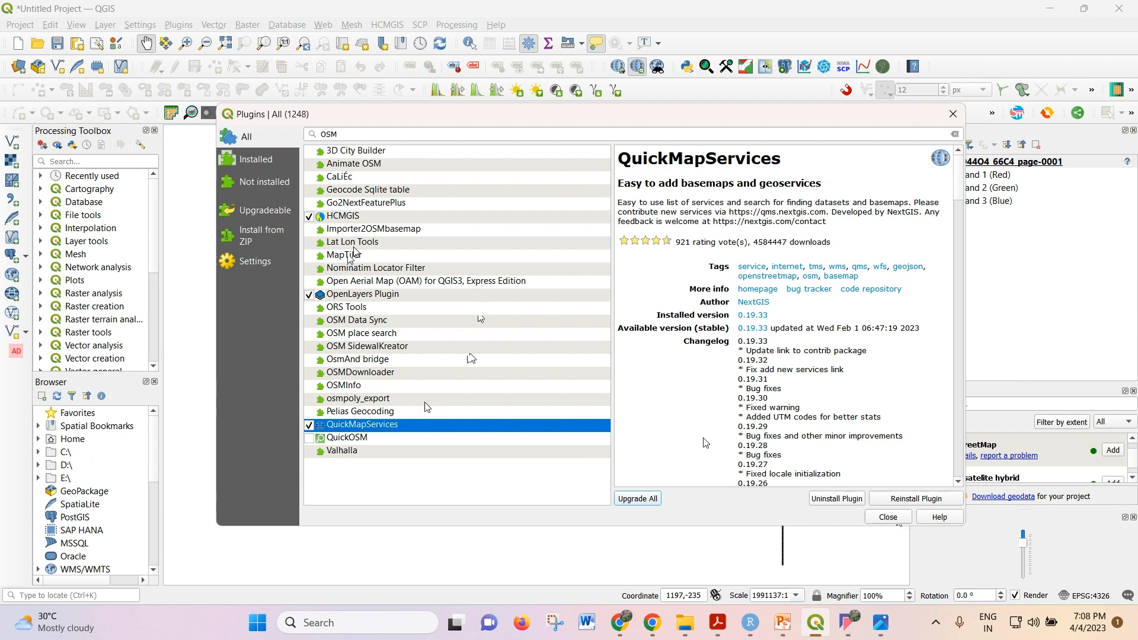
Search the plugins for "RASTER TER" and shorten the search to "RASTER T"
double_click(349, 138)
type("RA")
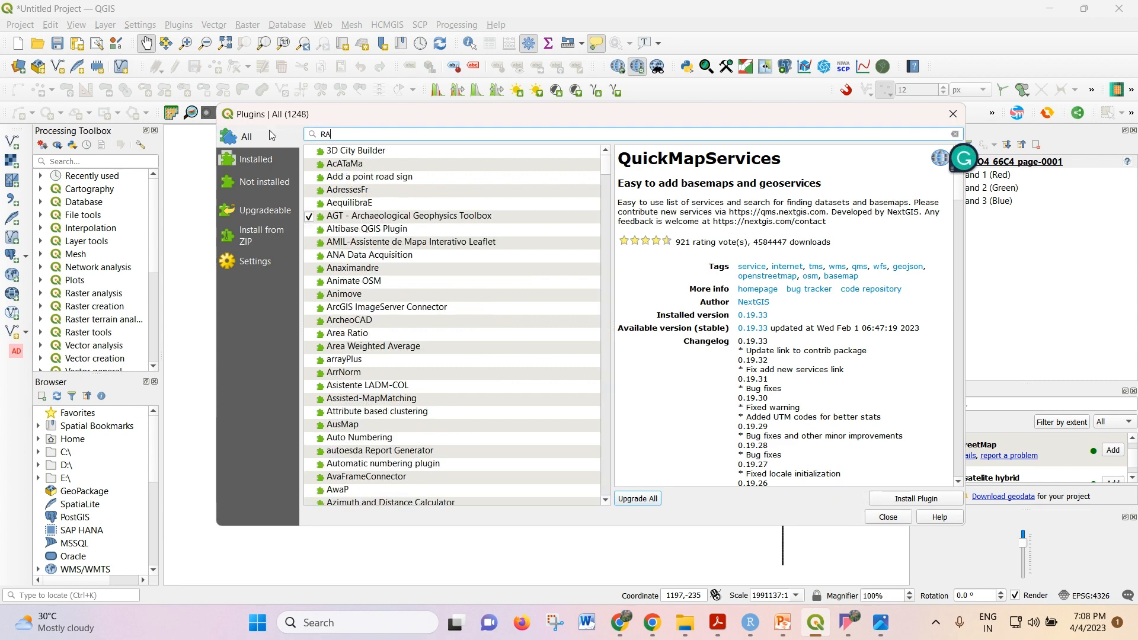
type("STER")
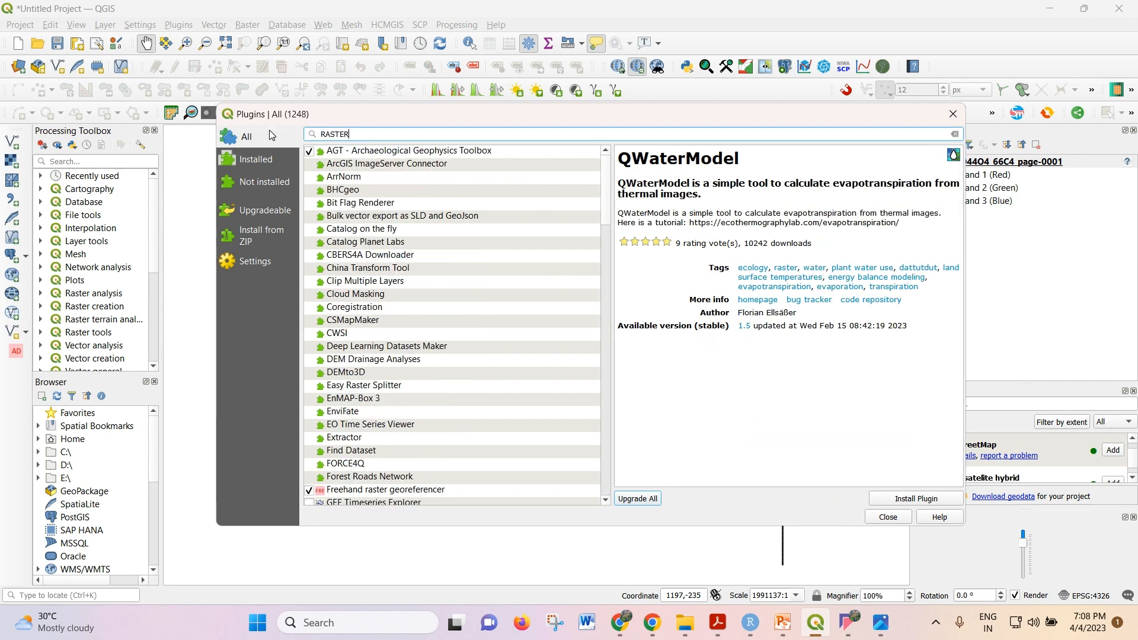
type(" TERRA")
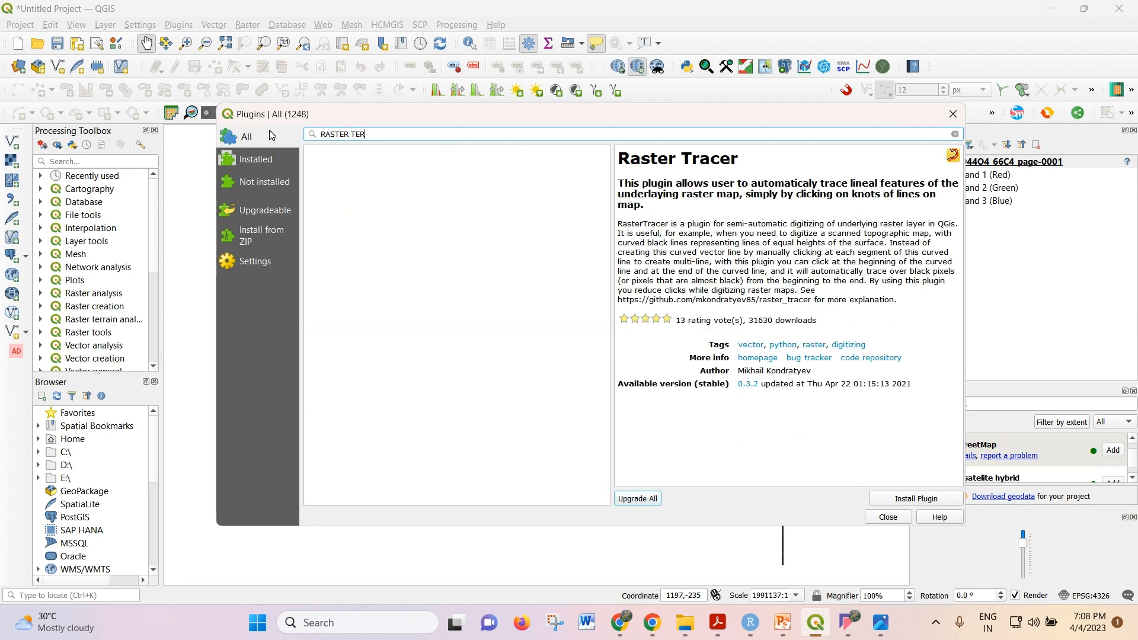
key("BackSpace")
key("BackSpace")
key("BackSpace")
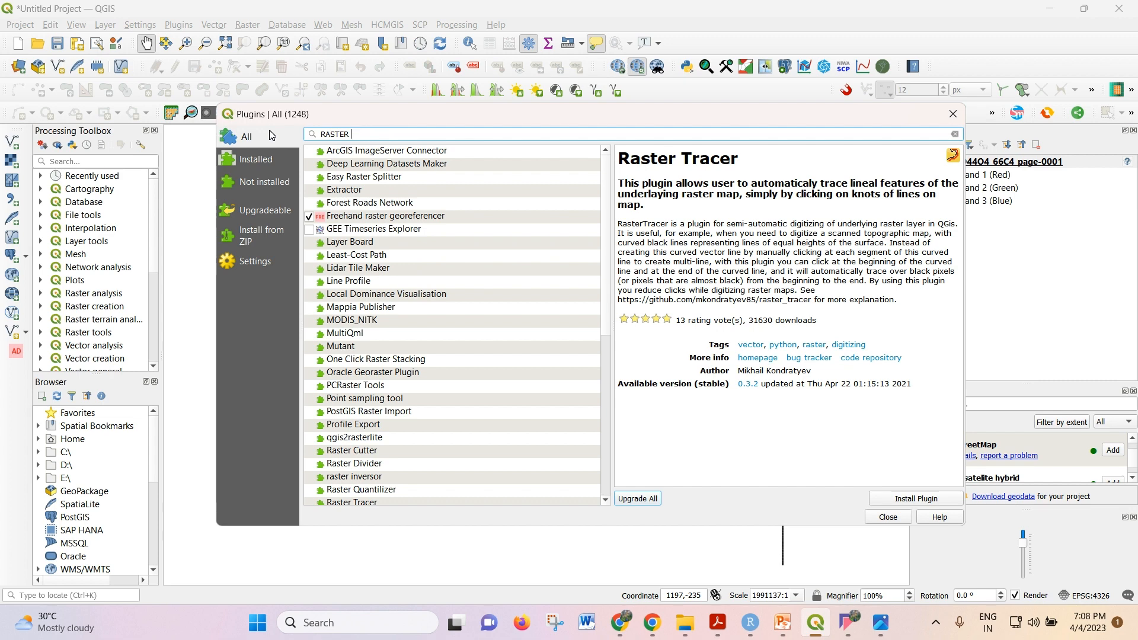
type("T")
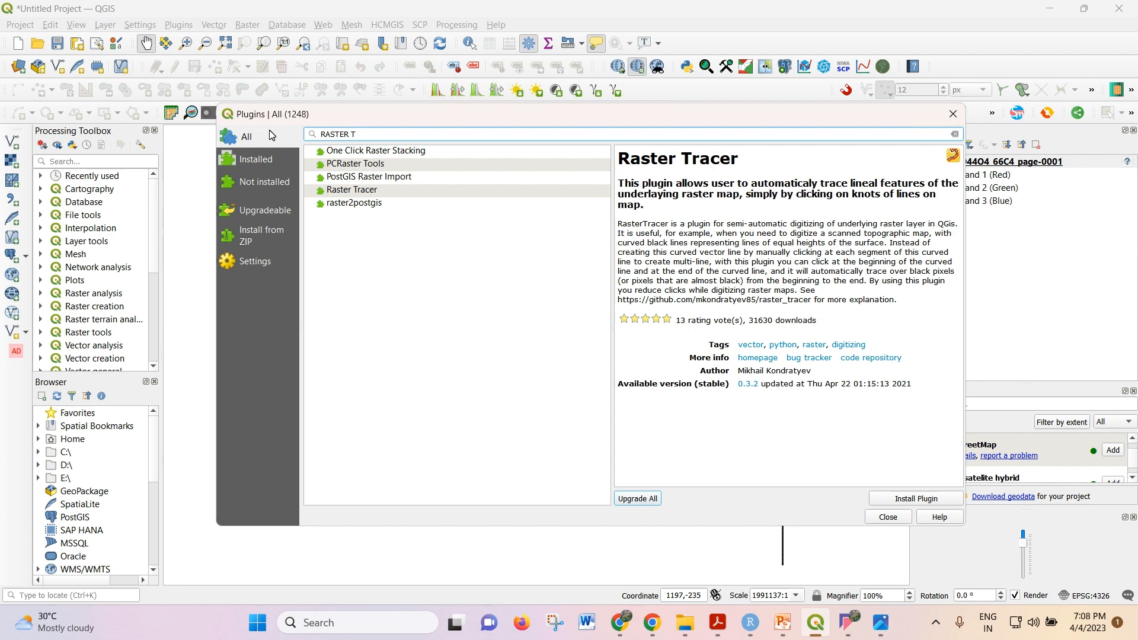
Repeat the plugin search in lowercase with "Raster t"
key("BackSpace")
key("BackSpace")
key("BackSpace")
key("BackSpace")
key("BackSpace")
key("BackSpace")
key("BackSpace")
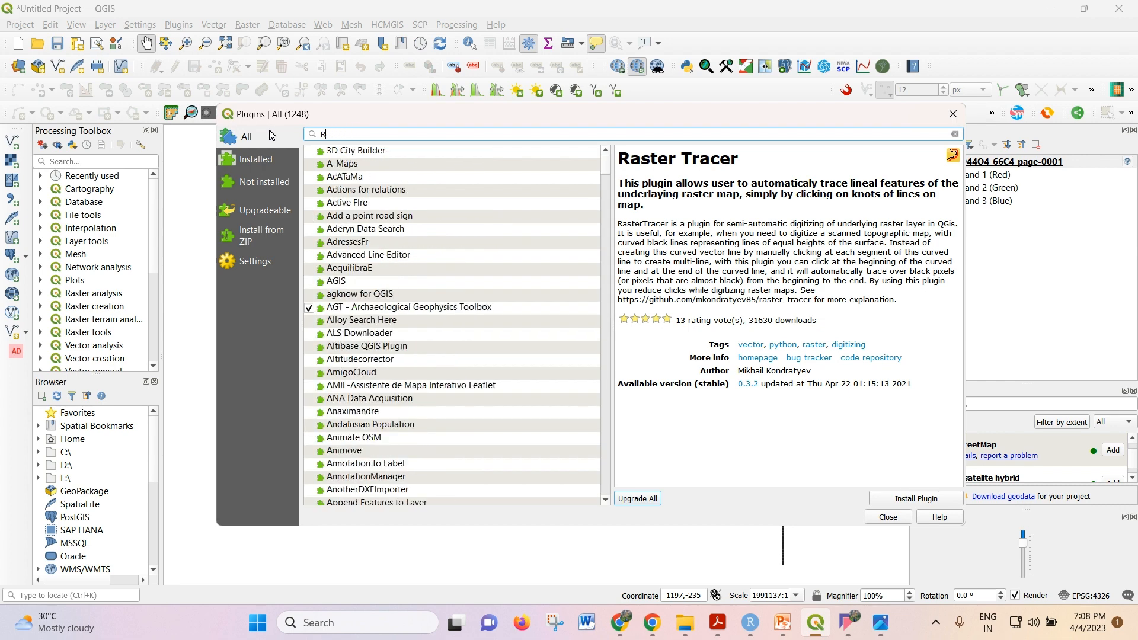
type("aster")
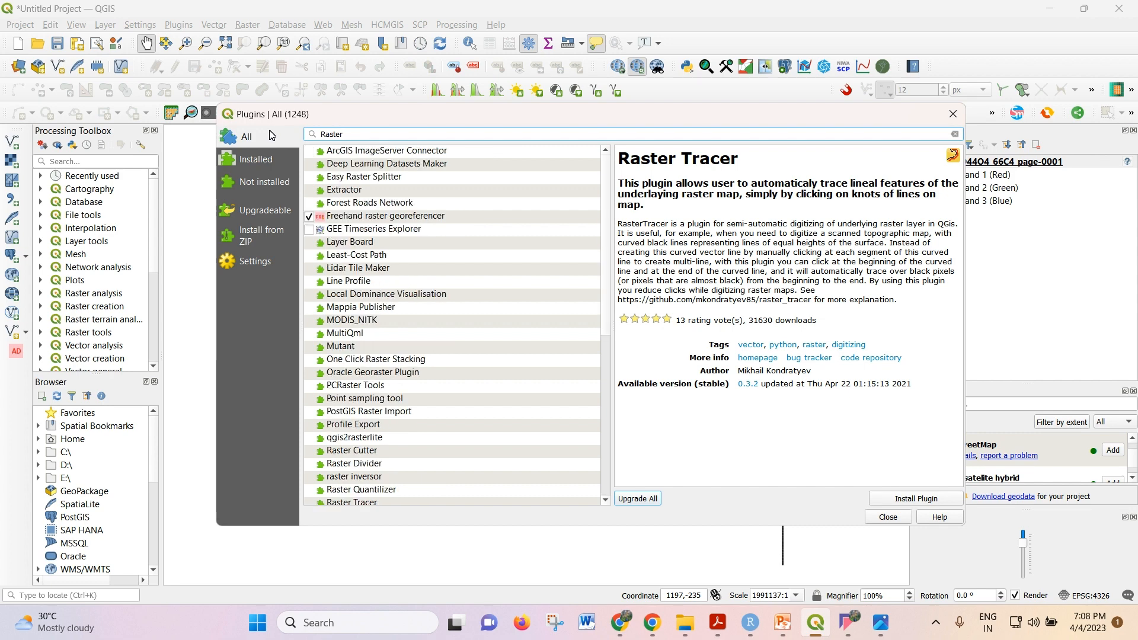
type(" t")
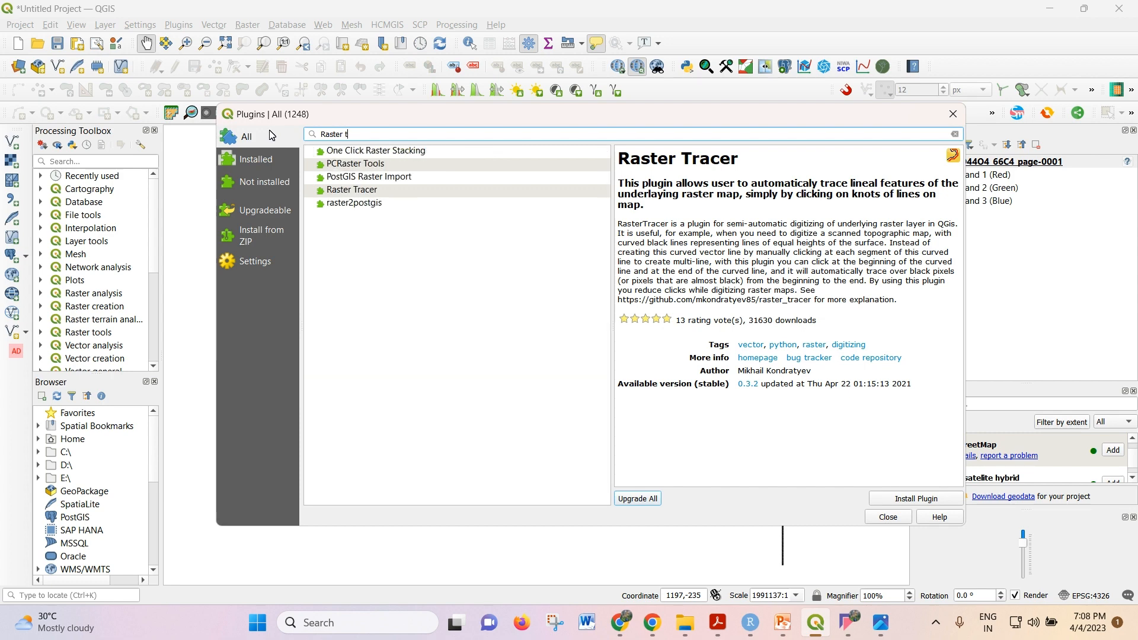
key("BackSpace")
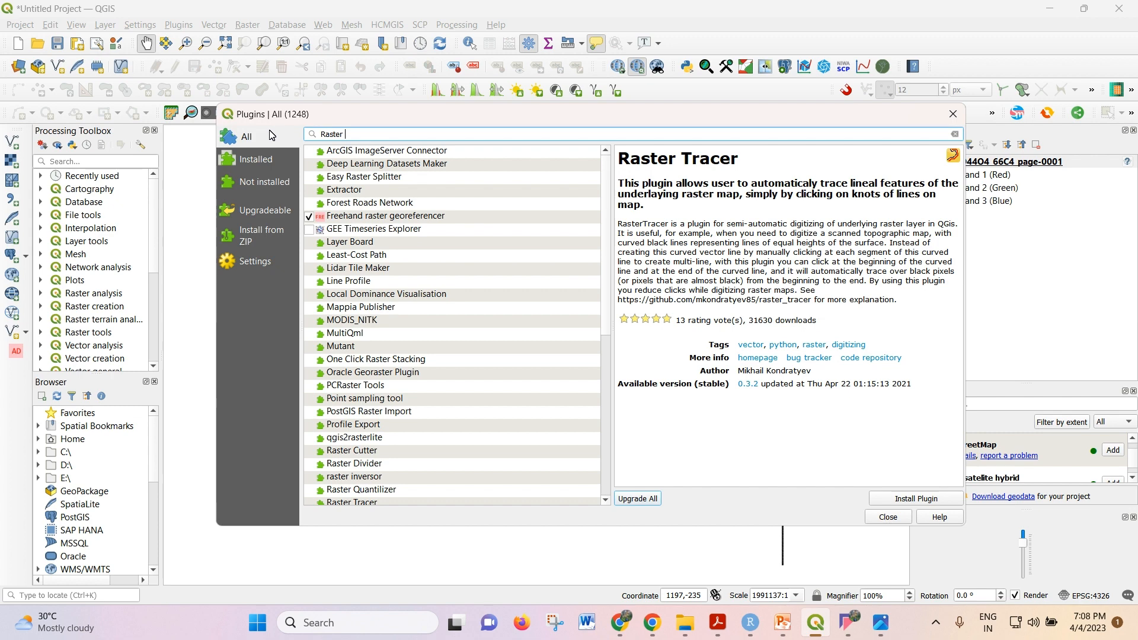
Clear the plugin search, close the plugin manager and look over the raster tools for the Georeferencer
key("BackSpace")
key("BackSpace")
key("BackSpace")
key("BackSpace")
key("BackSpace")
key("BackSpace")
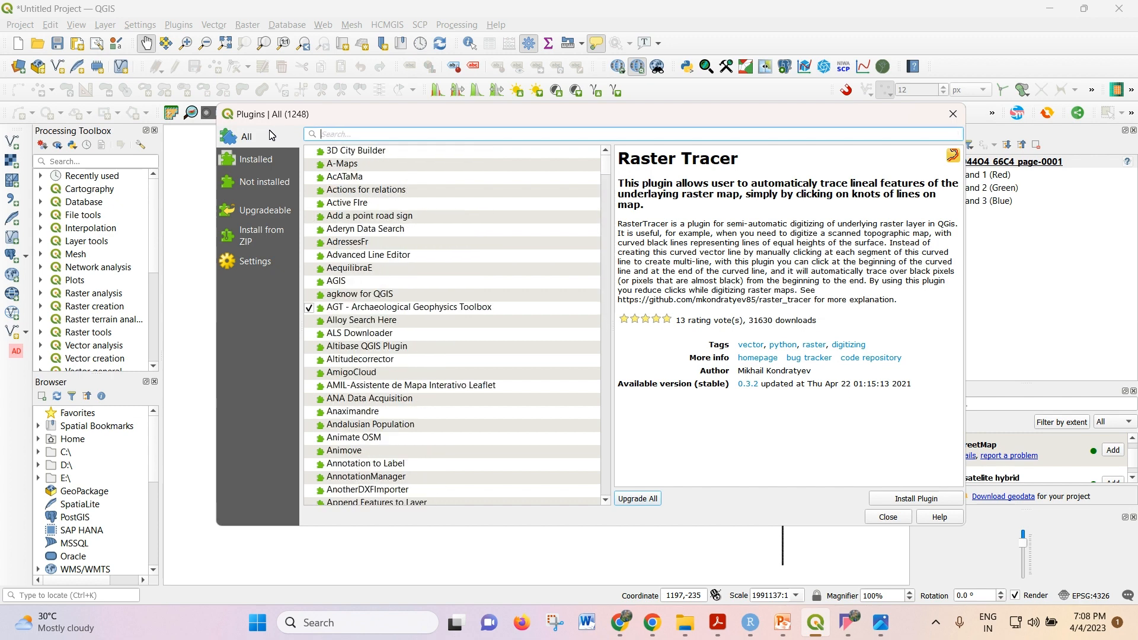
left_click(953, 114)
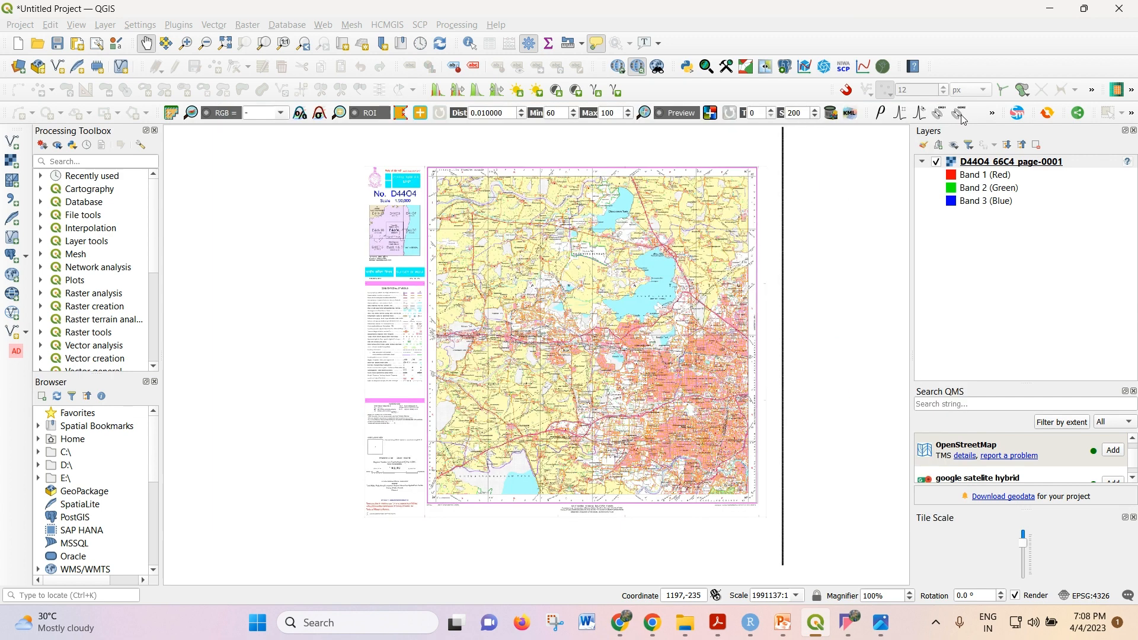
left_click(274, 27)
mouse_move(247, 27)
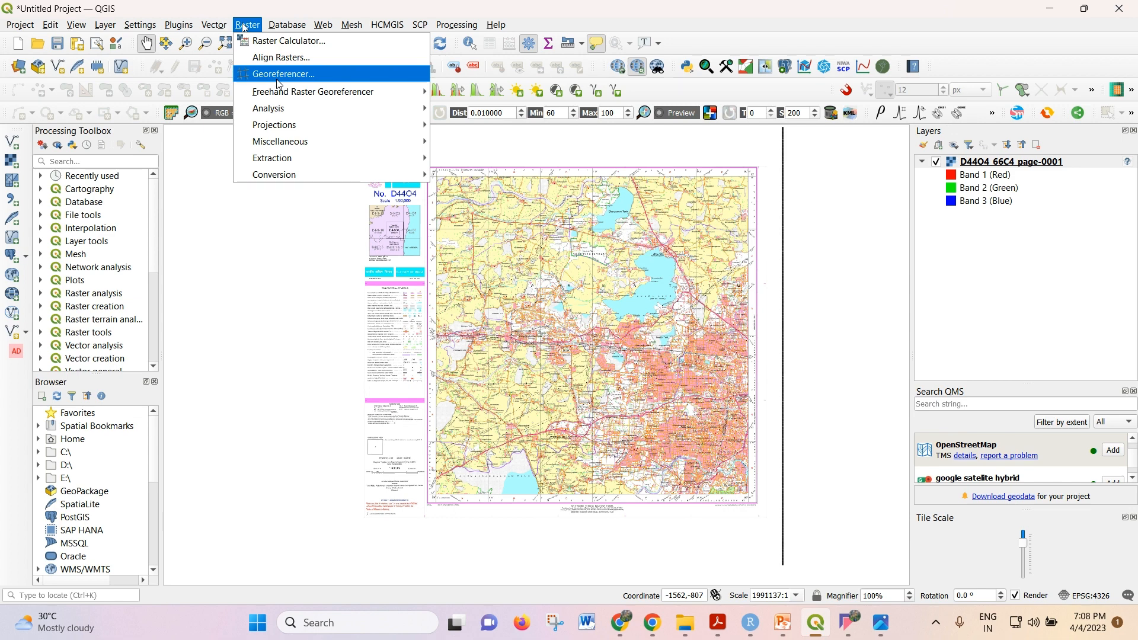
Switch to File Explorer and check the contents of the data folder inside class_nptel
left_click(685, 629)
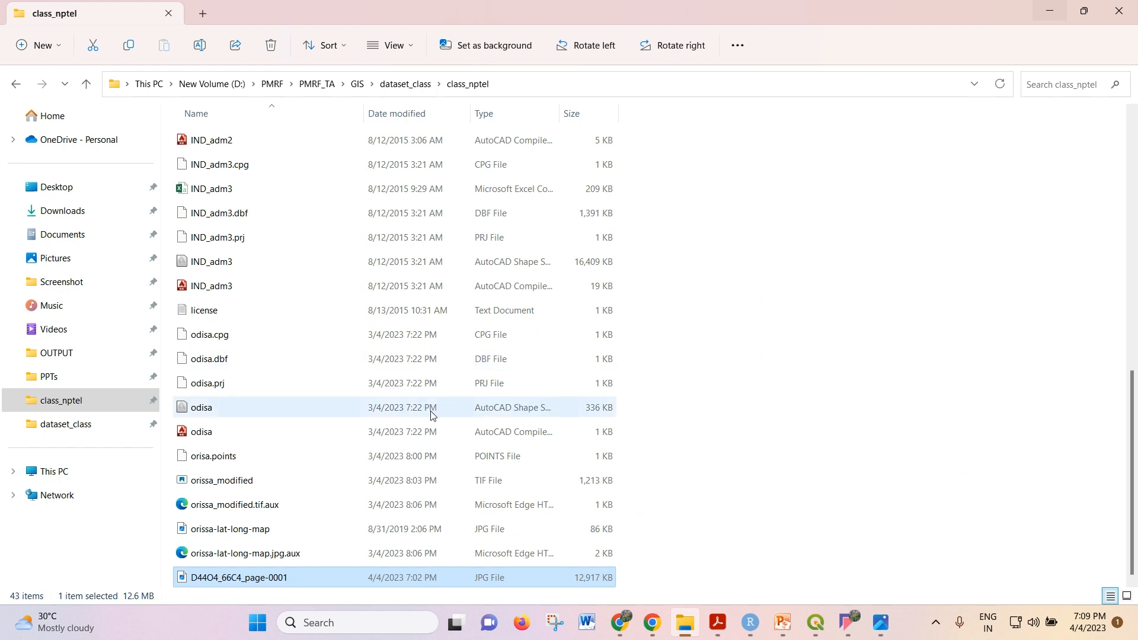
scroll(431, 415, "up", 3)
scroll(431, 415, "up", 3)
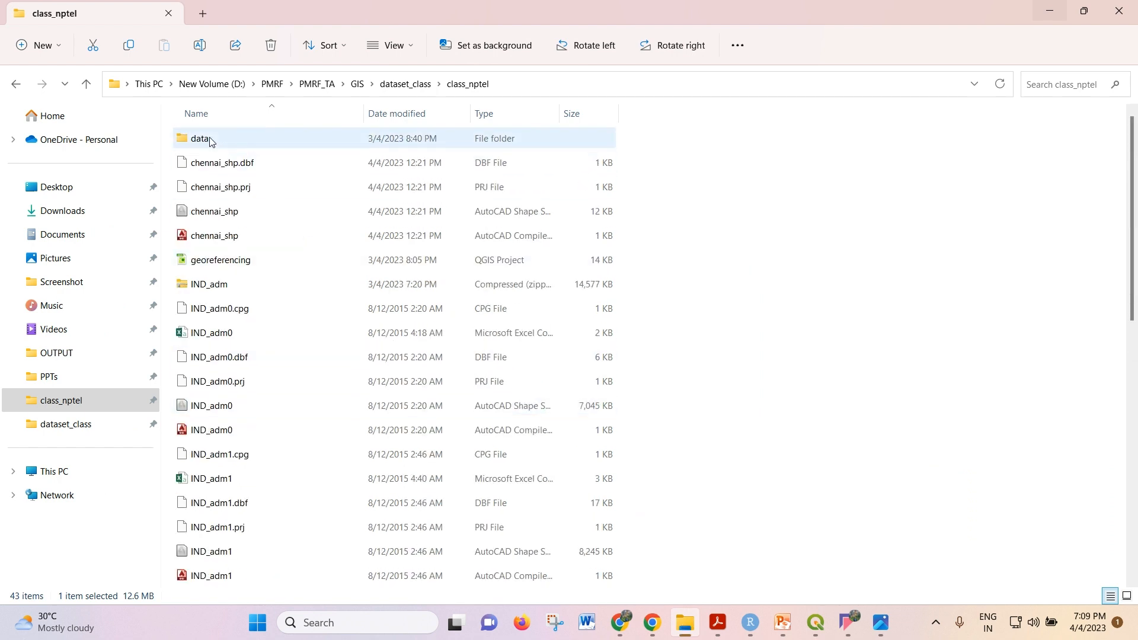
double_click(293, 142)
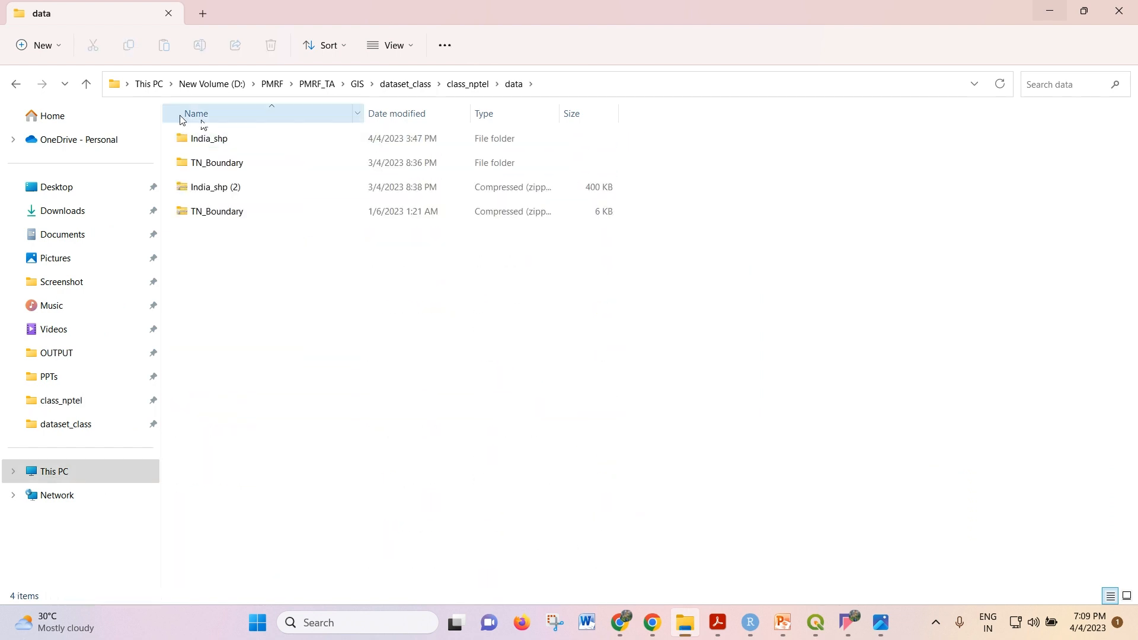
left_click(86, 84)
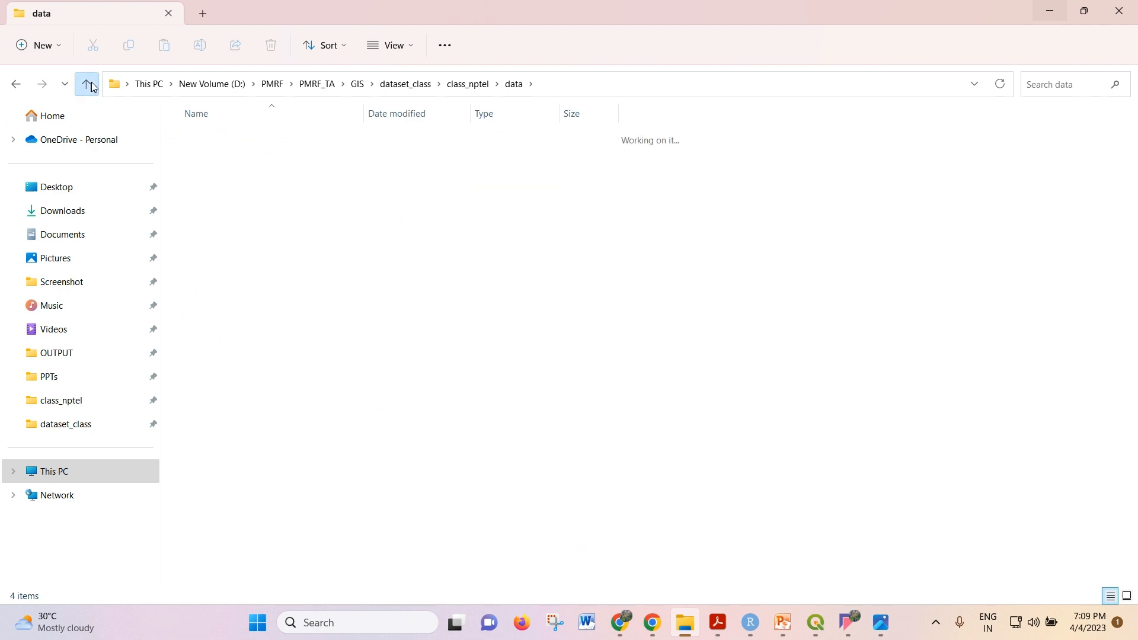
Create a new folder named output in the class_nptel folder
left_click(43, 51)
left_click(53, 79)
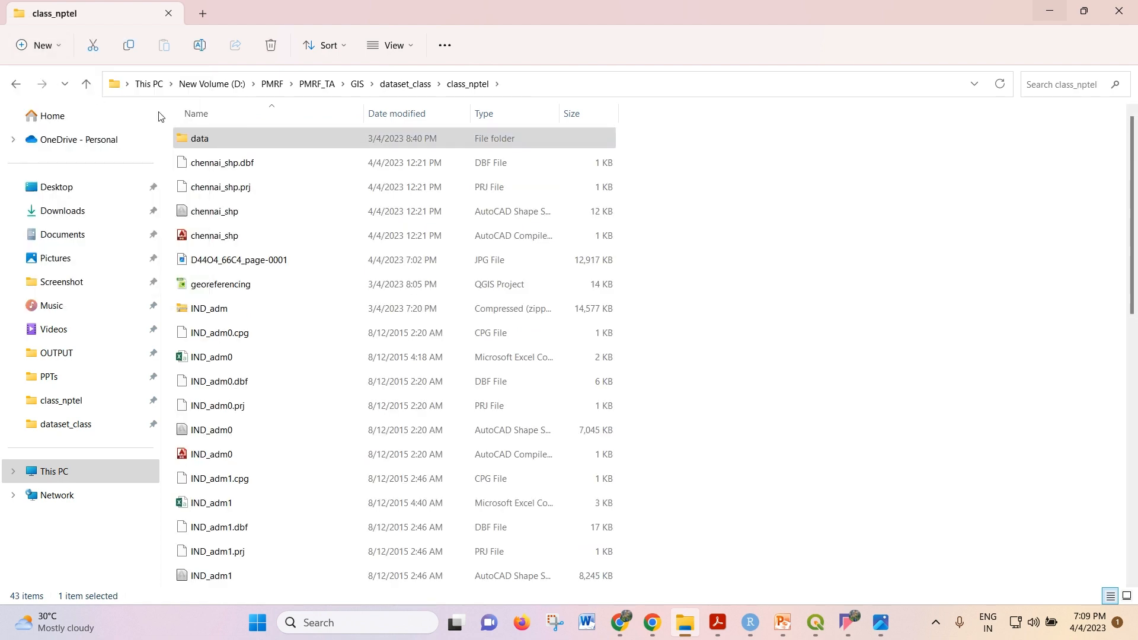
type("output")
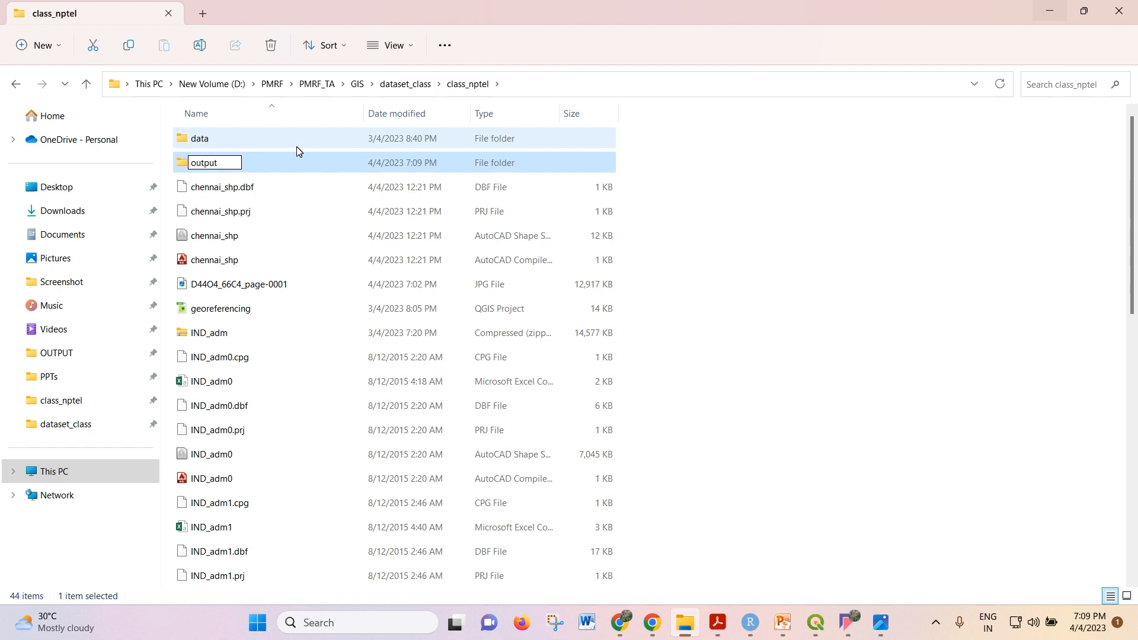
key("Return")
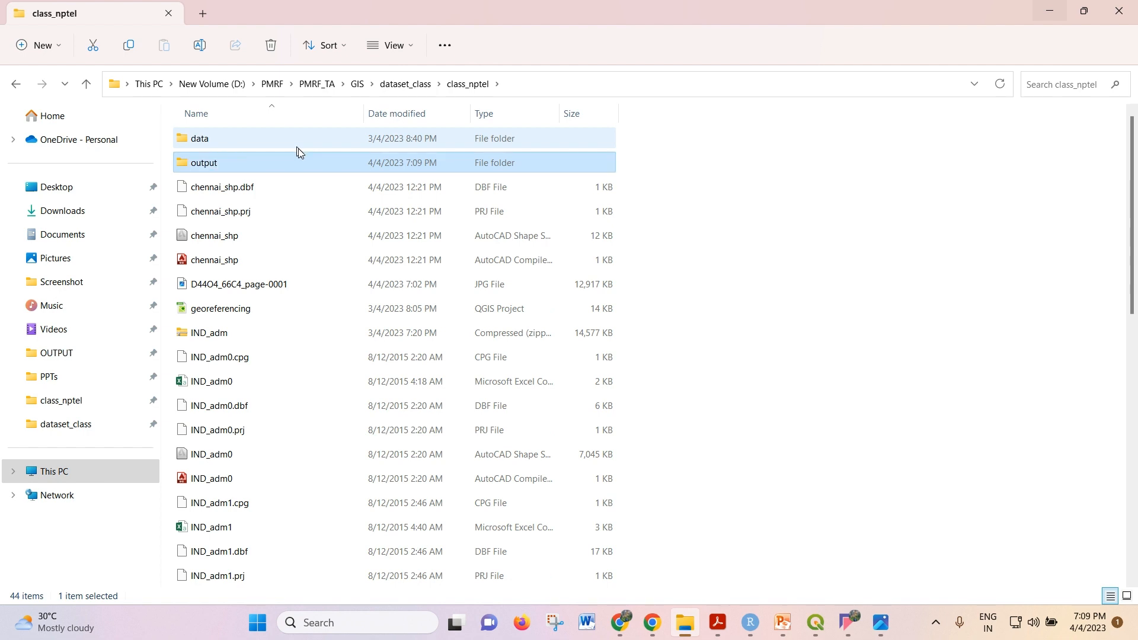
Switch back to QGIS and save the project as class9 in the output folder inside class_nptel
left_click(821, 622)
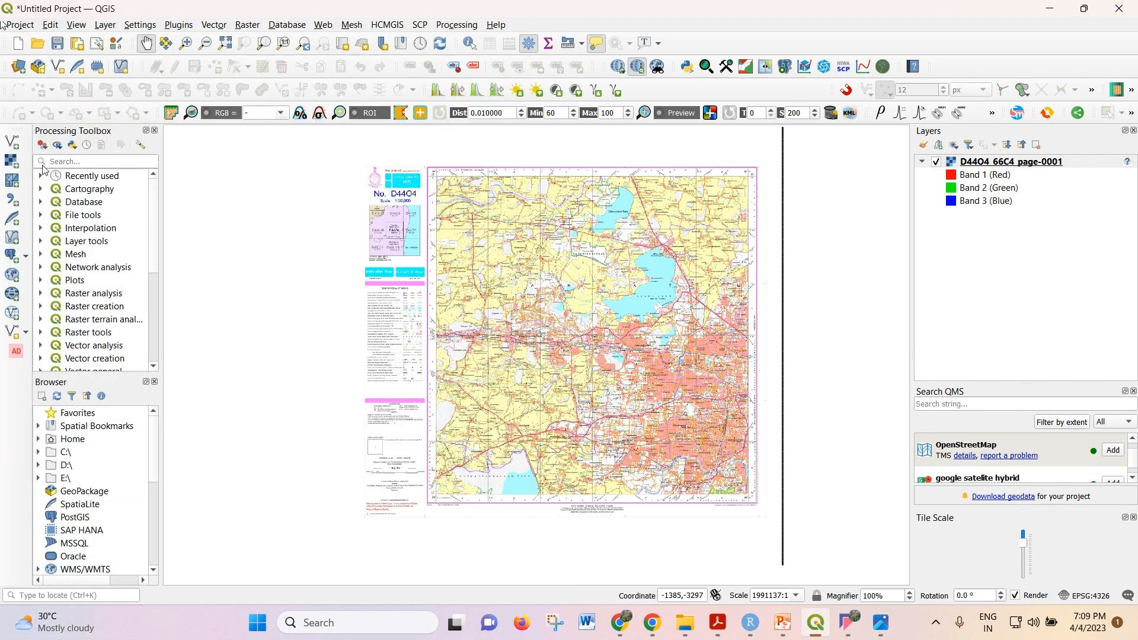
mouse_move(620, 623)
left_click(19, 25)
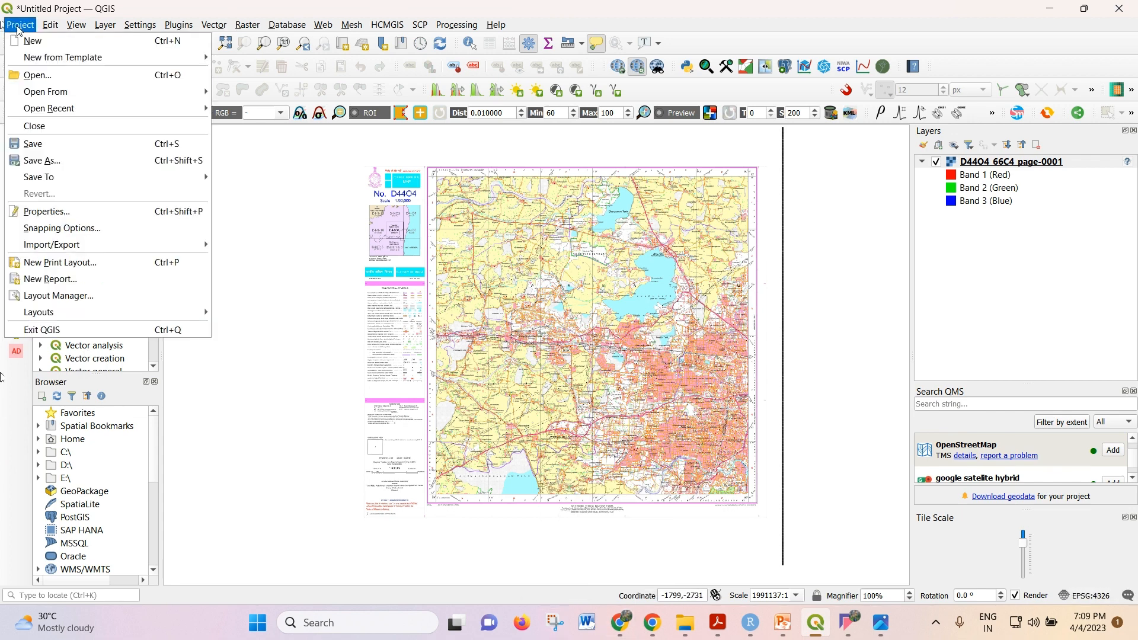
left_click(50, 161)
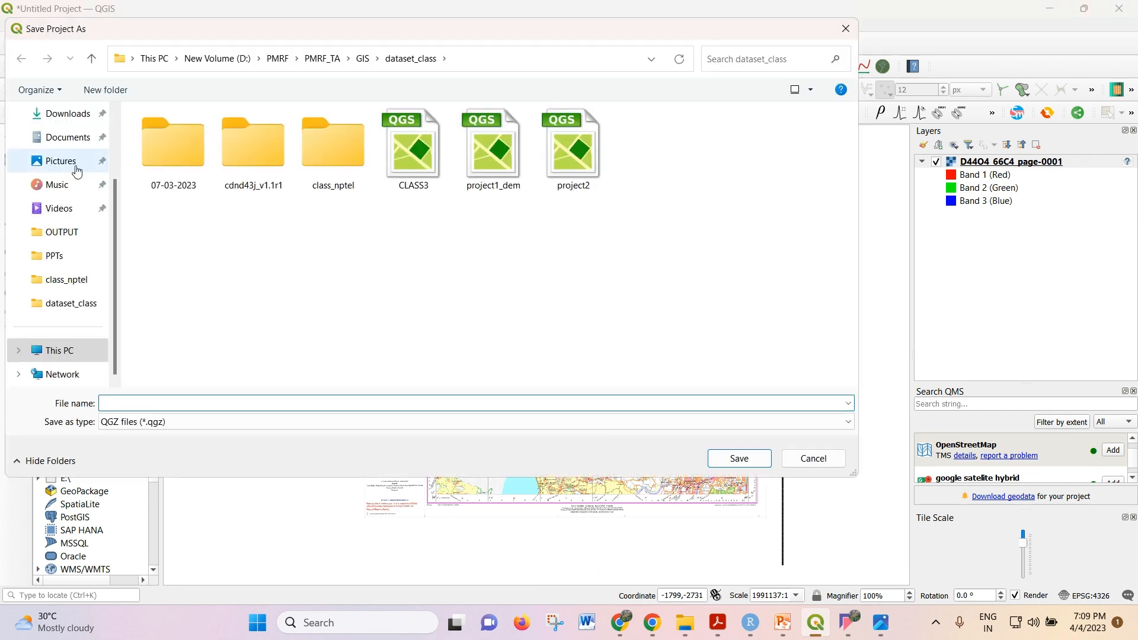
left_click(59, 232)
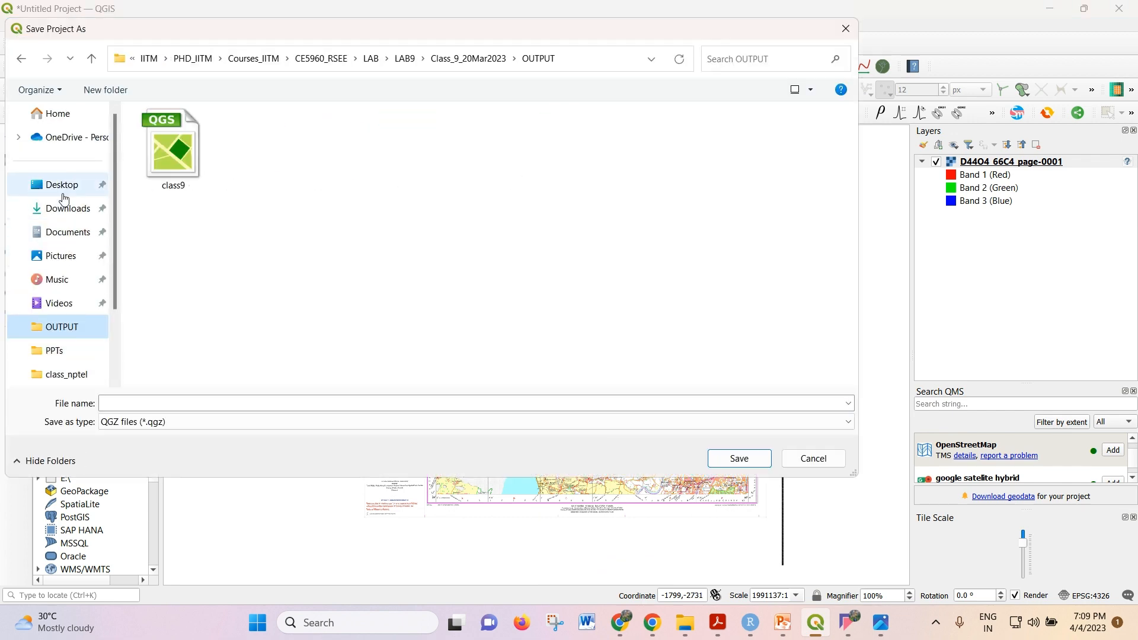
left_click(63, 209)
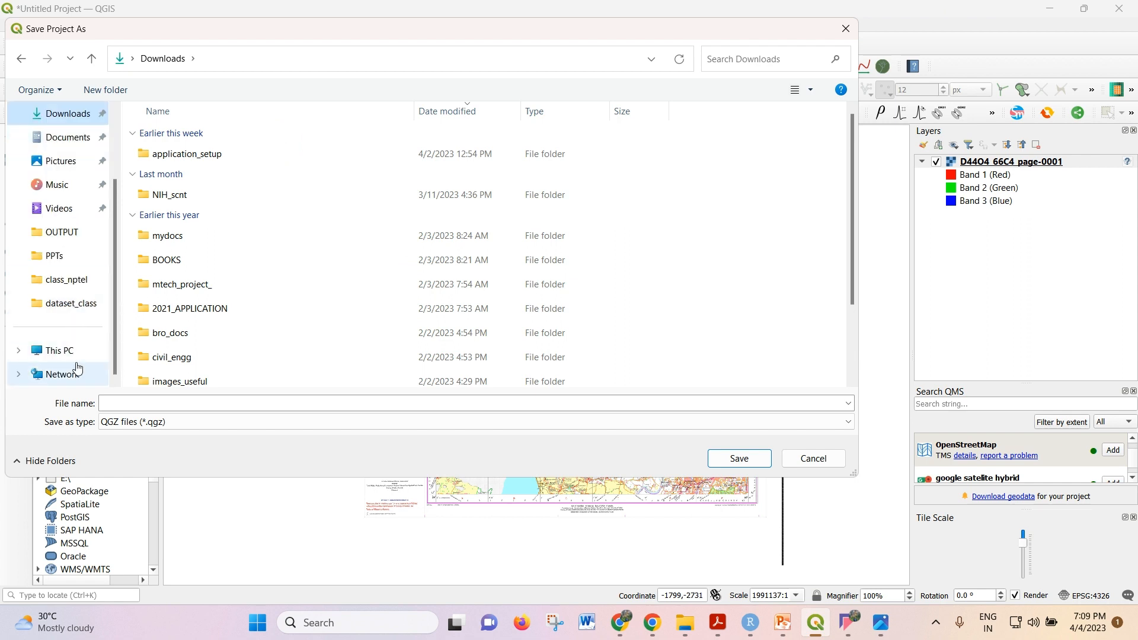
left_click(72, 280)
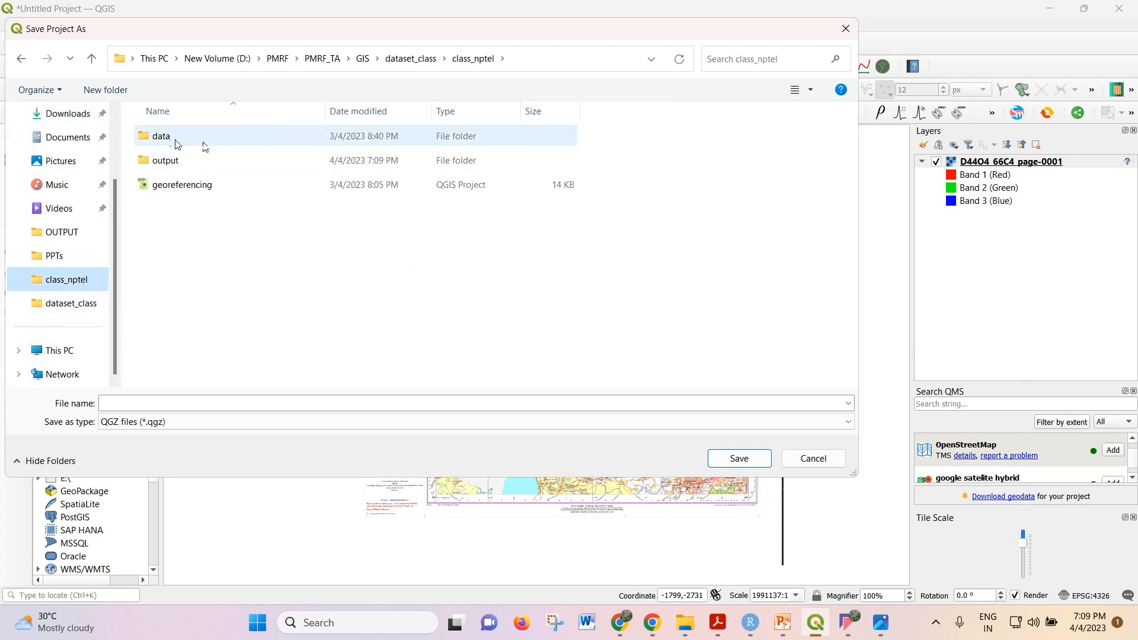
double_click(197, 161)
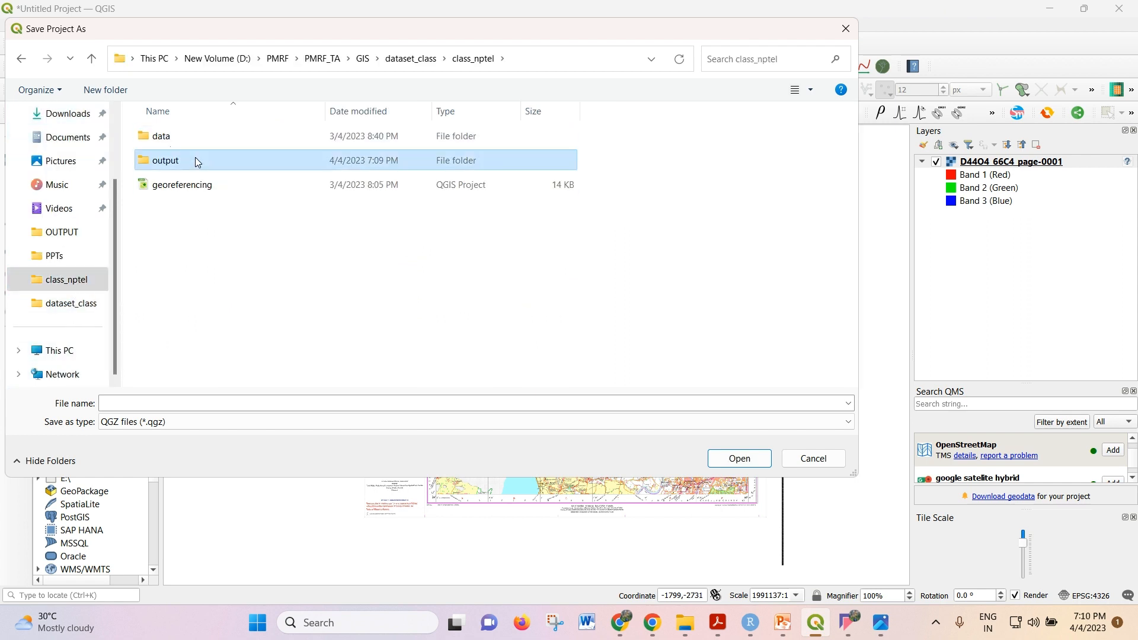
left_click(161, 398)
type("class9")
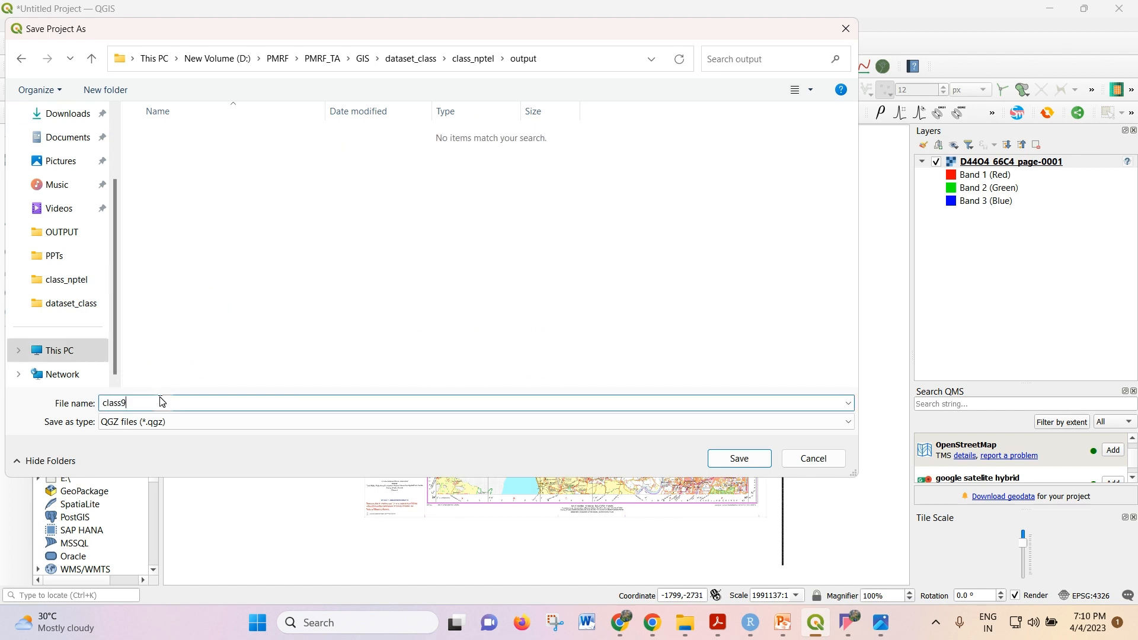
key("Return")
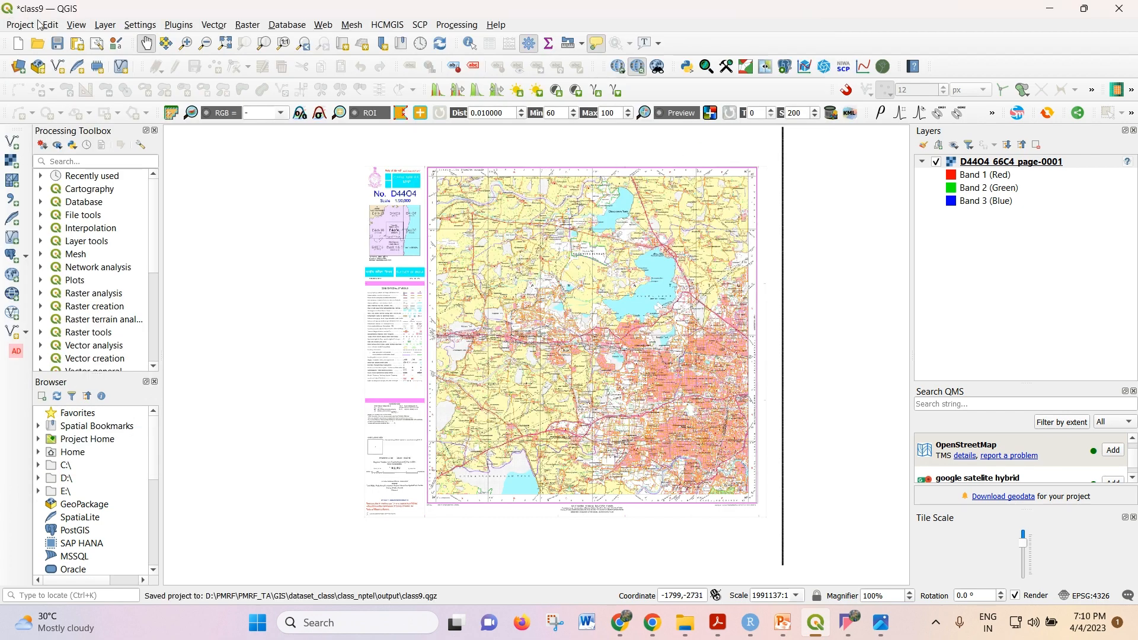
Open the Georeferencer and load the raster D44O4_66C4_page-0001.jpg from the class_nptel folder
left_click(256, 29)
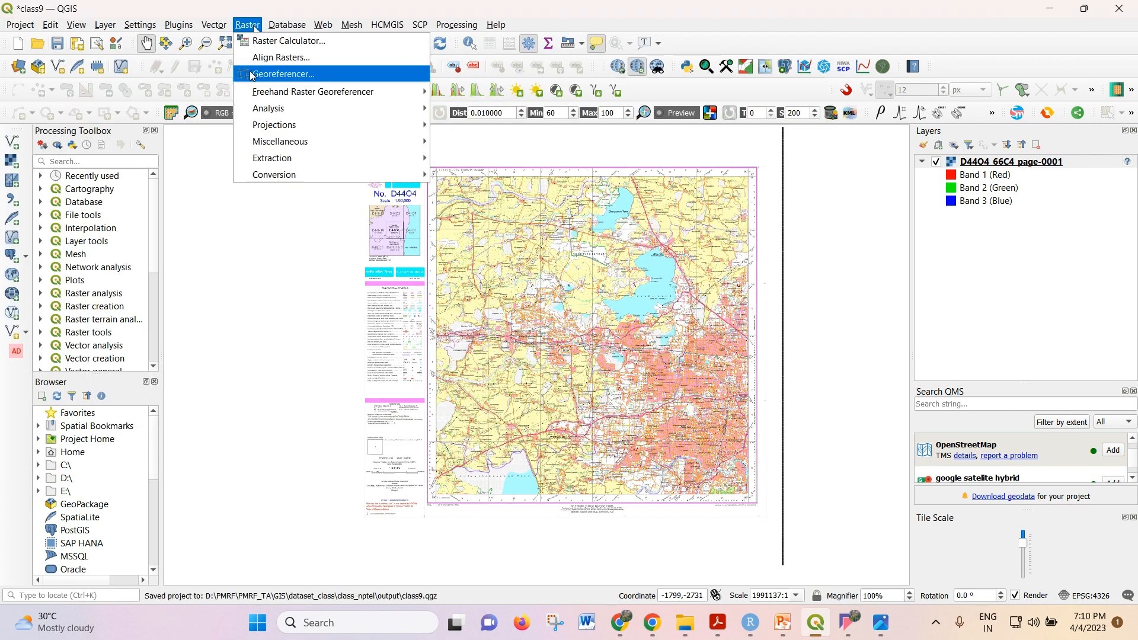
left_click(253, 74)
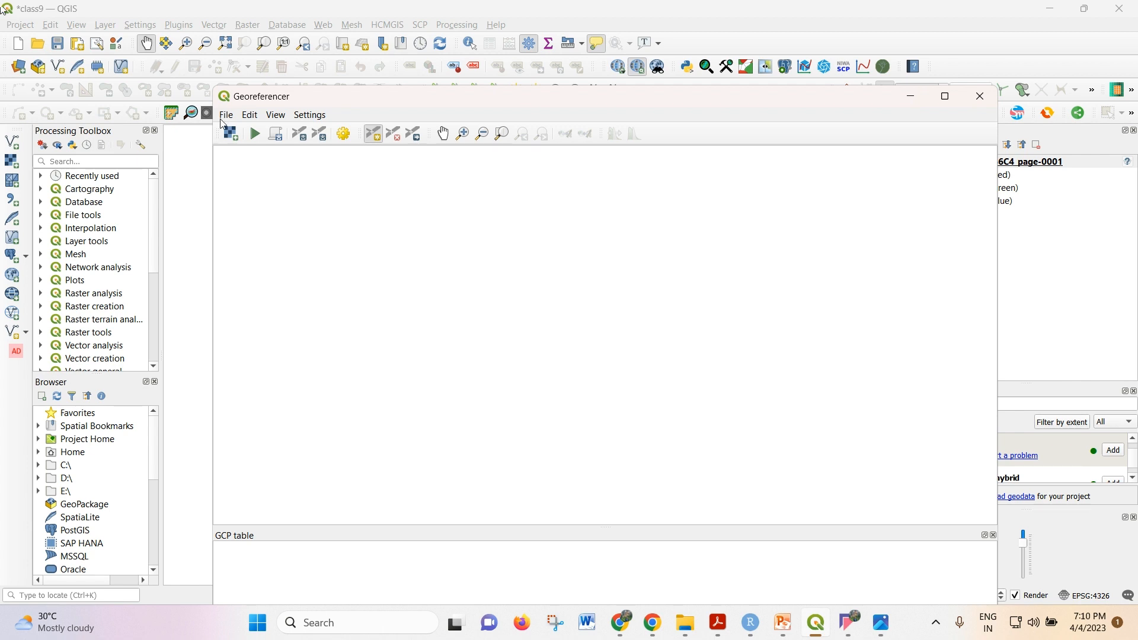
left_click(226, 119)
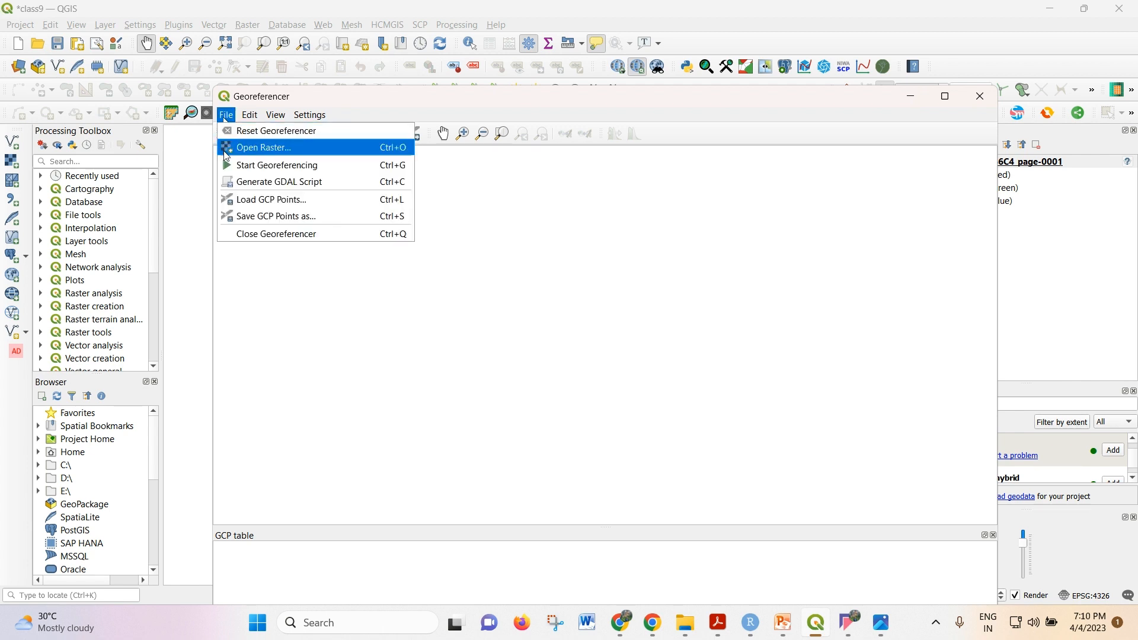
left_click(226, 153)
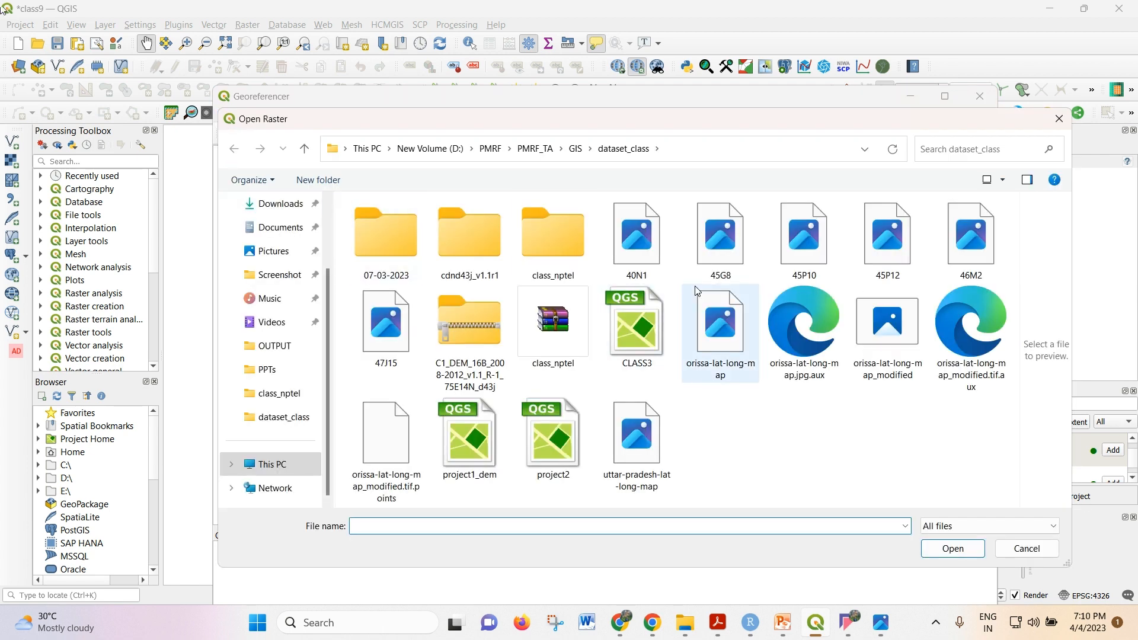
left_click(539, 263)
double_click(540, 262)
scroll(473, 337, "down", 5)
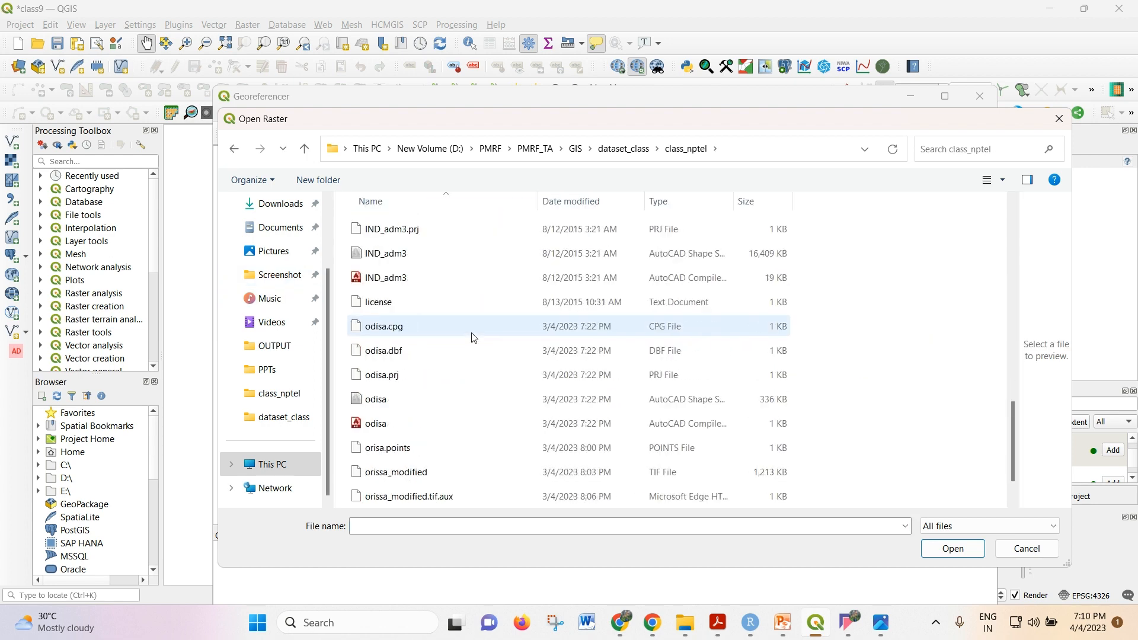
scroll(473, 337, "up", 5)
left_click(475, 325)
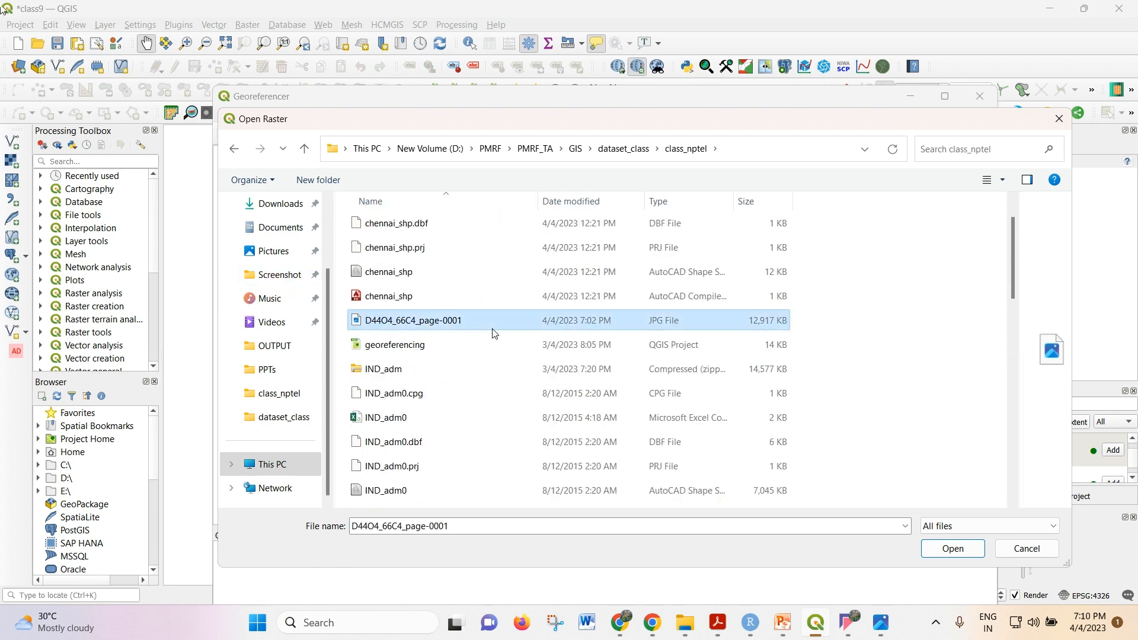
left_click(925, 545)
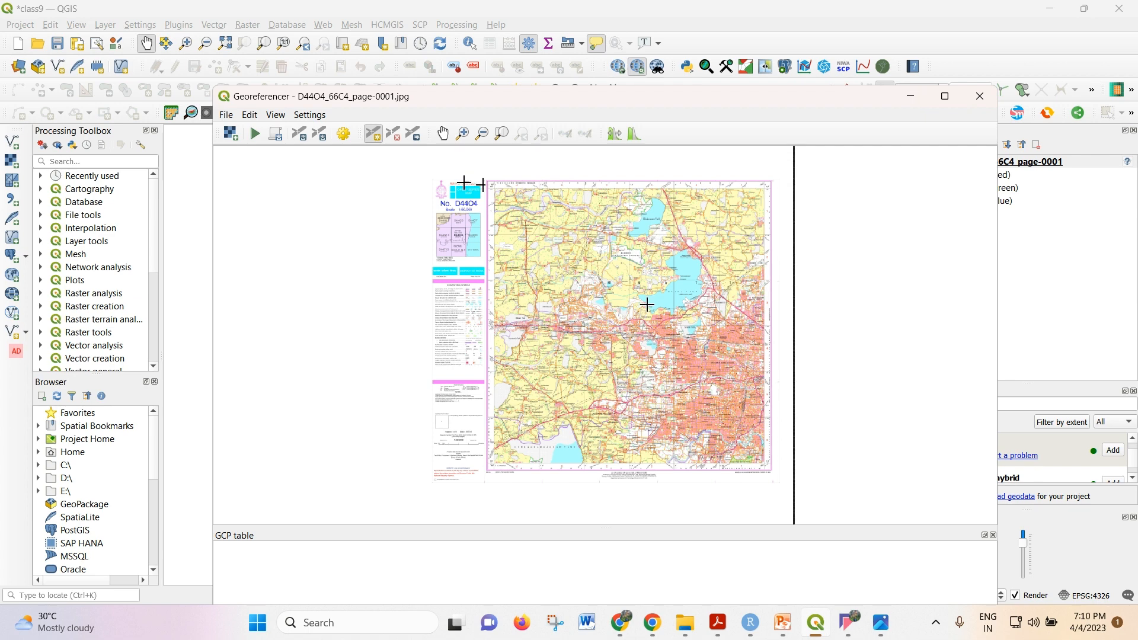
Examine the latitude and longitude labels at the toposheet's north-west grid corner in the Georeferencer
left_click(462, 134)
left_click_drag(464, 158, 624, 321)
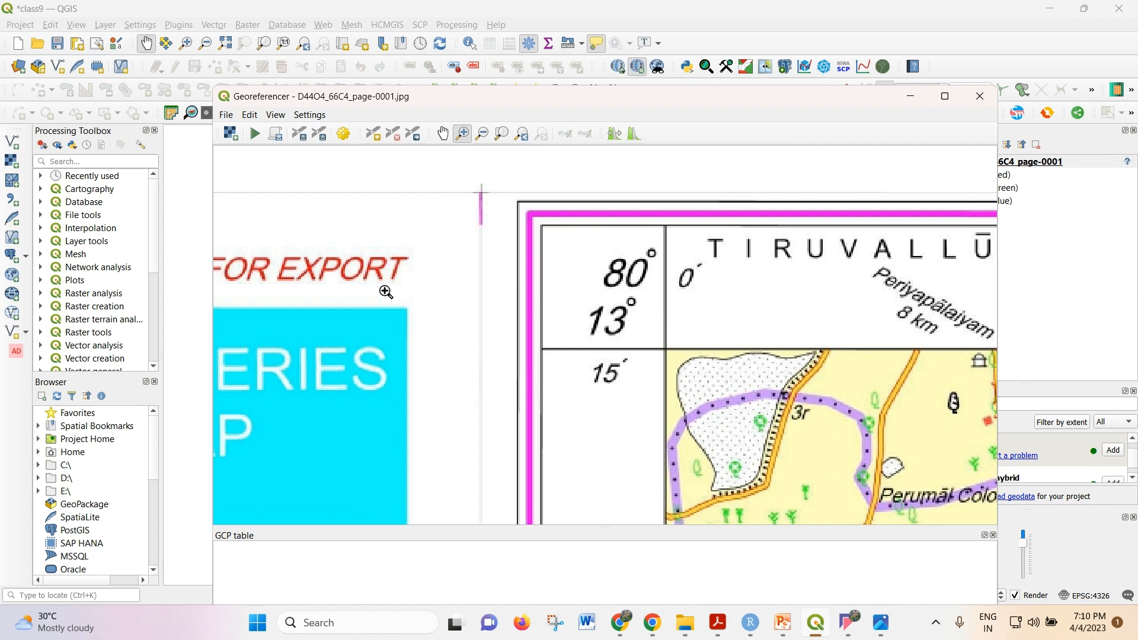
scroll(335, 270, "down", 1)
scroll(498, 305, "up", 1)
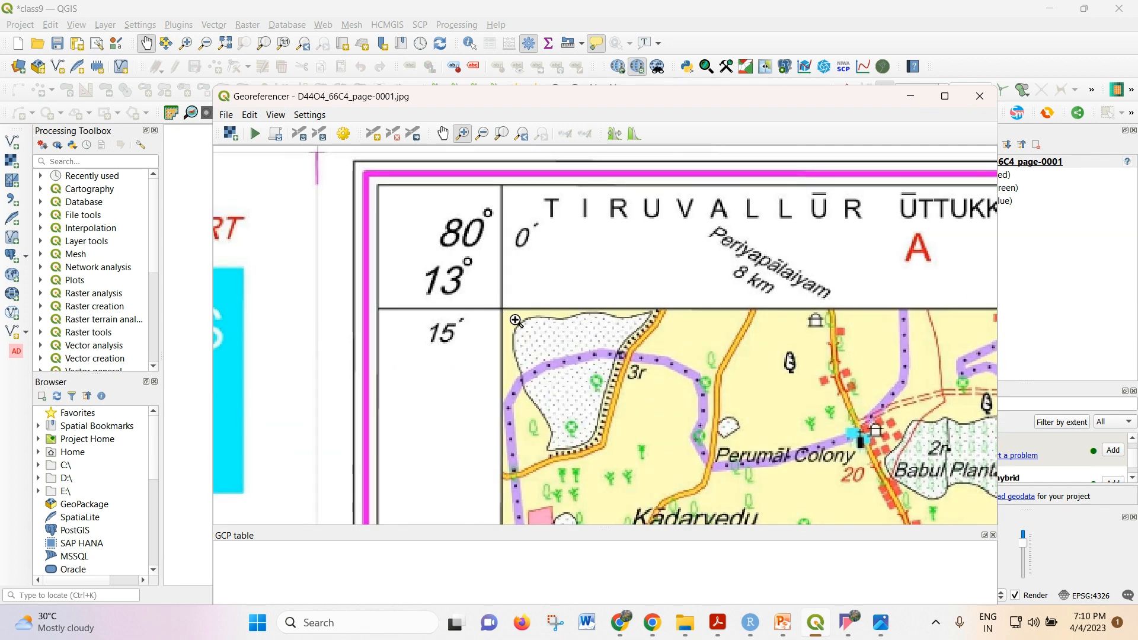
scroll(510, 310, "up", 1)
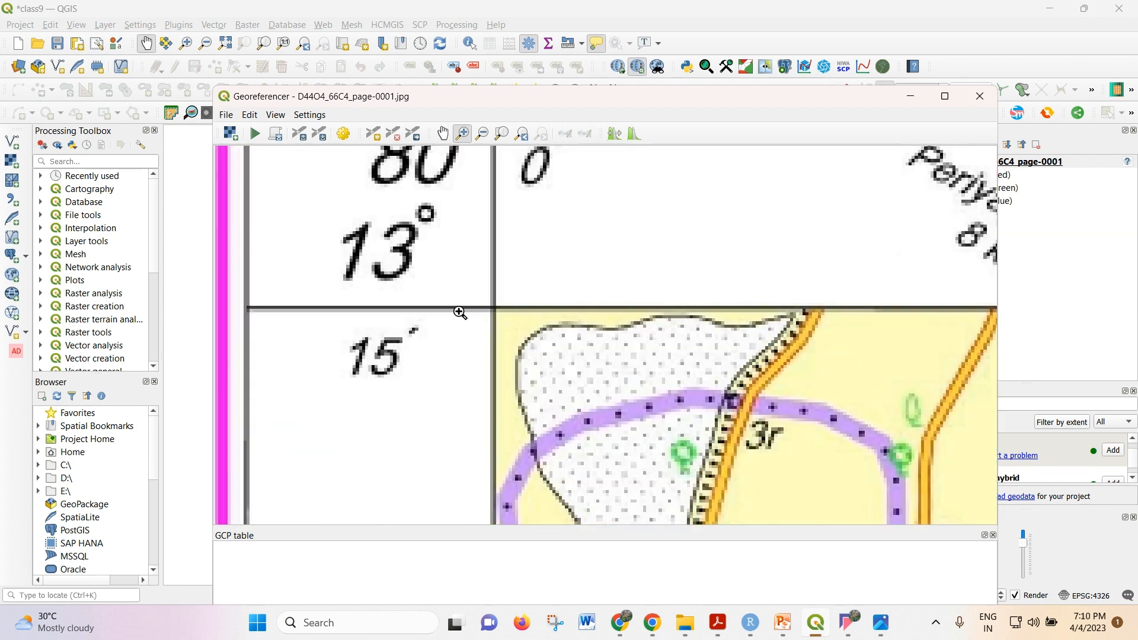
scroll(456, 309, "up", 1)
scroll(457, 311, "down", 2)
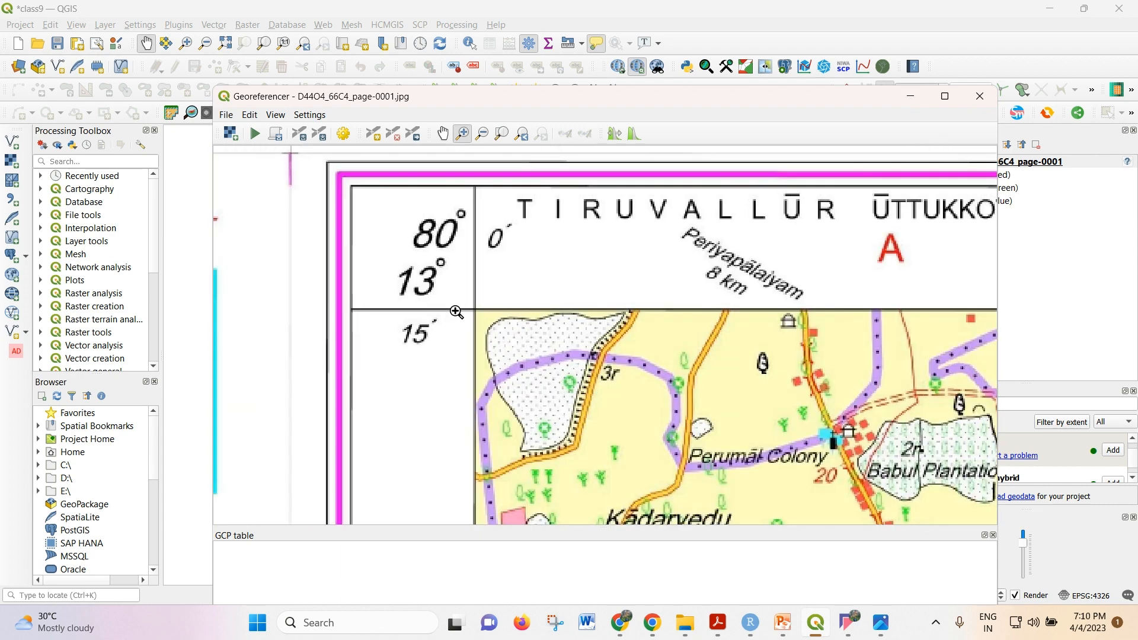
scroll(391, 257, "down", 1)
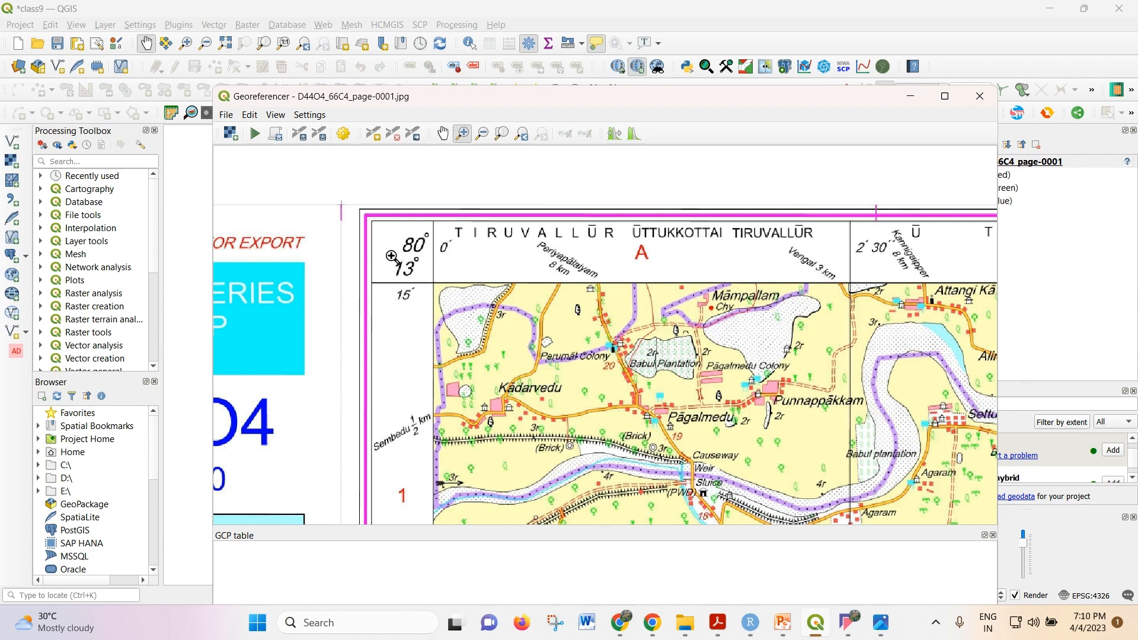
Inspect the coordinate labels at the toposheet's north-east grid corner
scroll(539, 178, "down", 1)
scroll(474, 222, "down", 1)
scroll(412, 267, "down", 1)
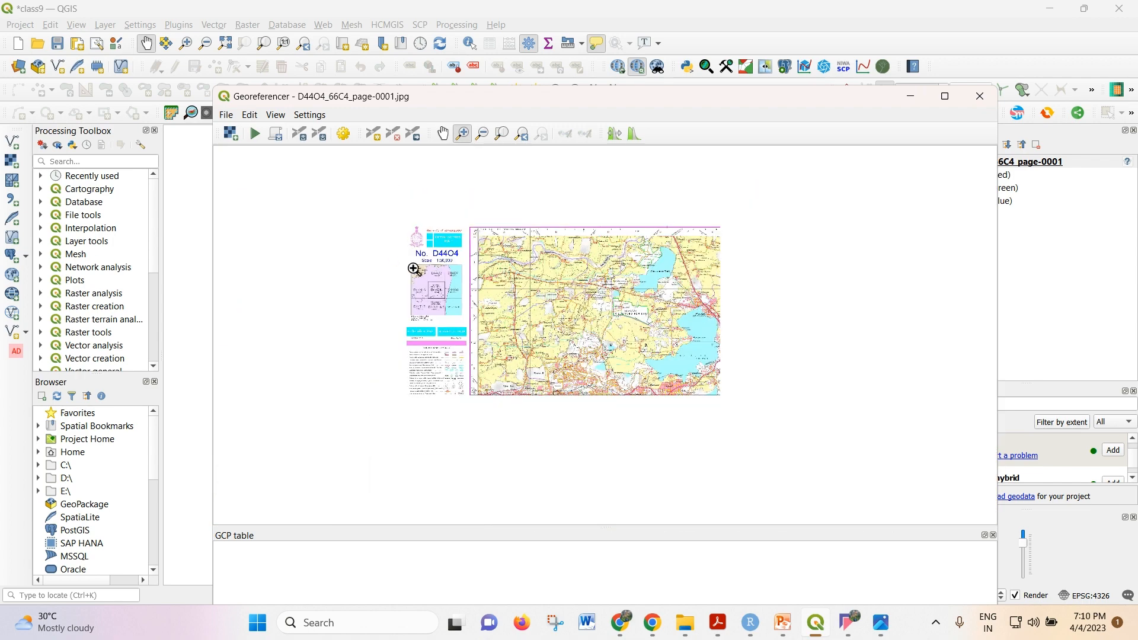
scroll(793, 246, "up", 2)
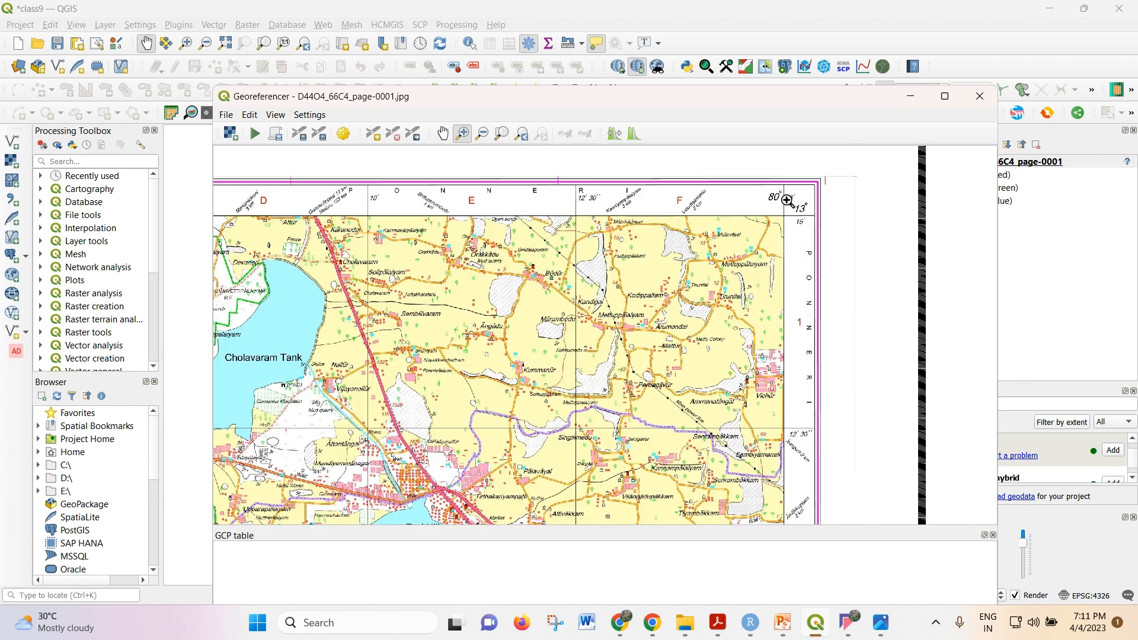
scroll(791, 203, "up", 1)
scroll(833, 232, "down", 2)
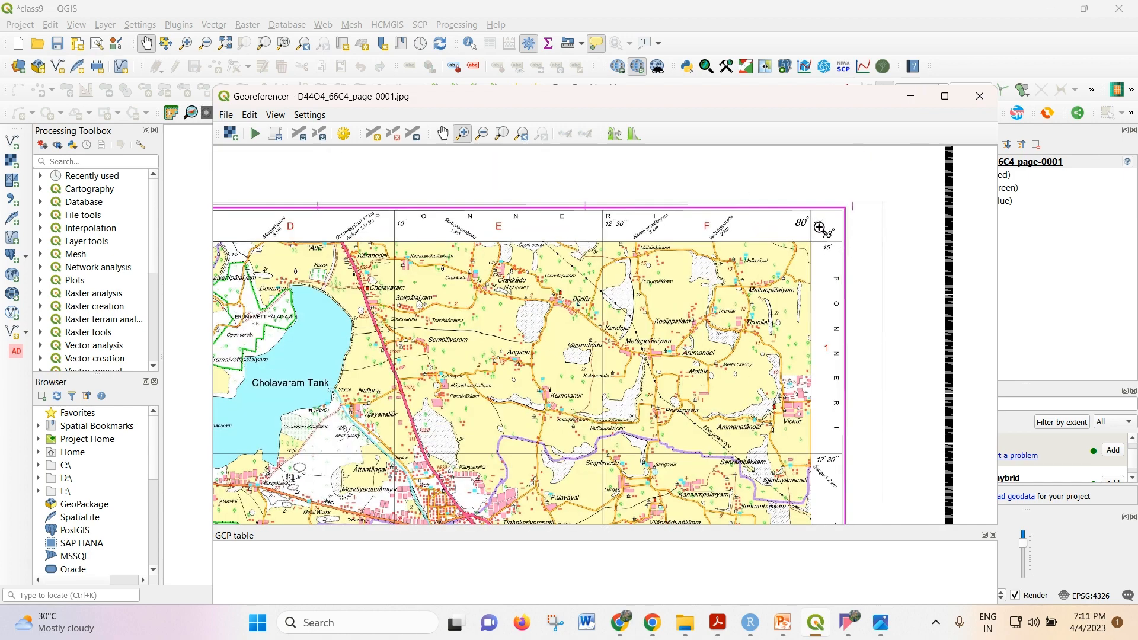
scroll(755, 376, "up", 1)
scroll(675, 380, "down", 2)
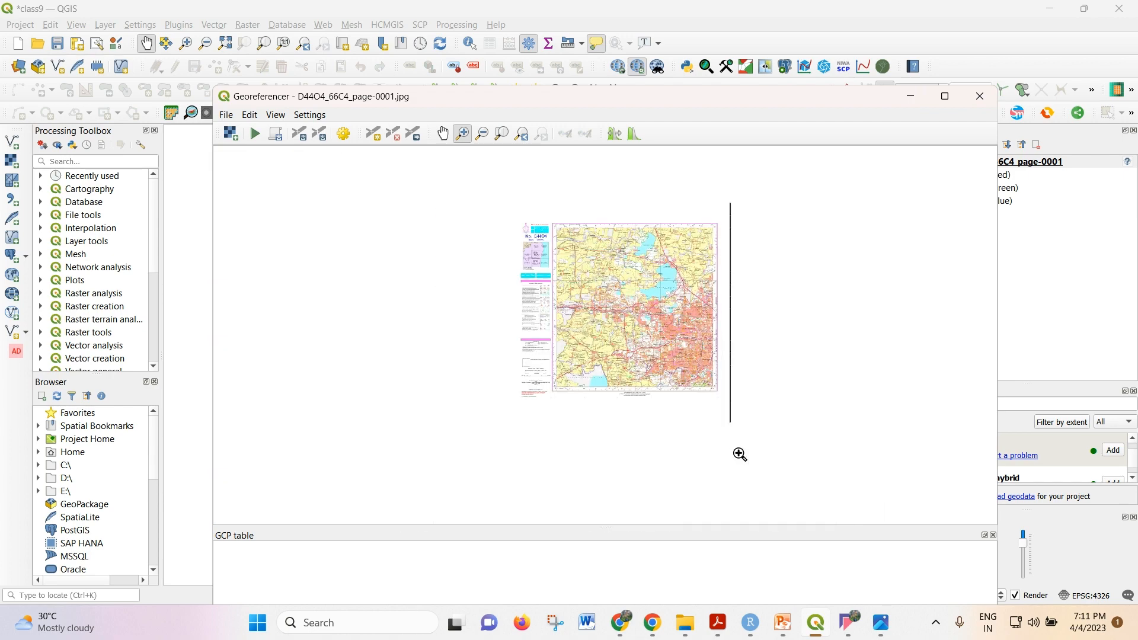
Read the degree and minute labels at the toposheet's south-west grid corner
scroll(699, 398, "up", 1)
scroll(392, 399, "up", 1)
scroll(424, 420, "up", 3)
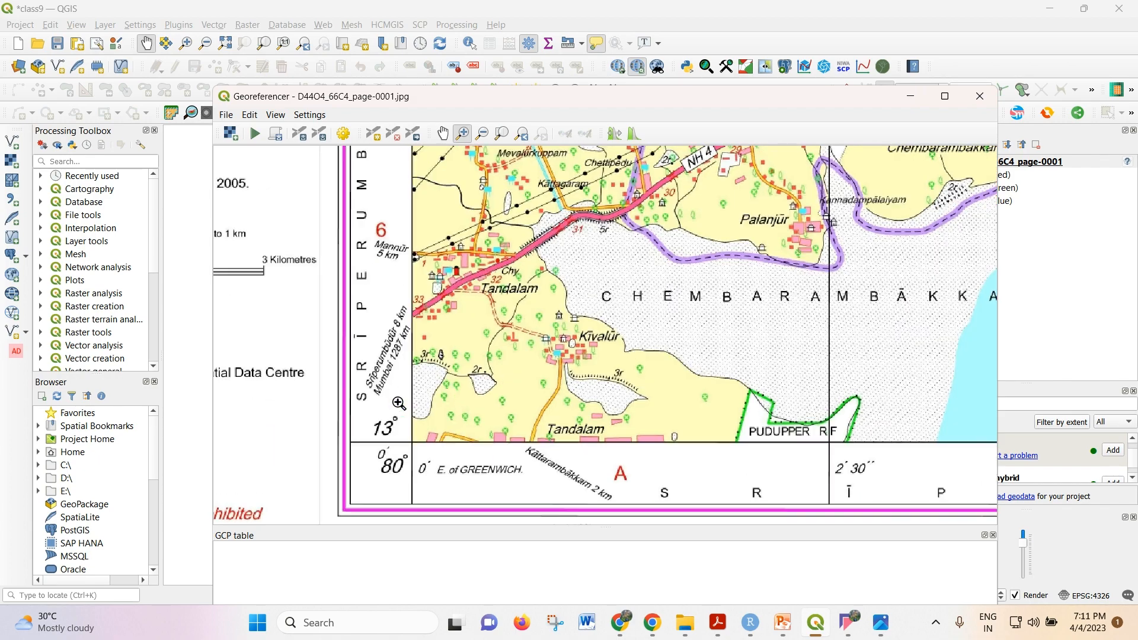
scroll(397, 407, "up", 1)
scroll(410, 418, "down", 2)
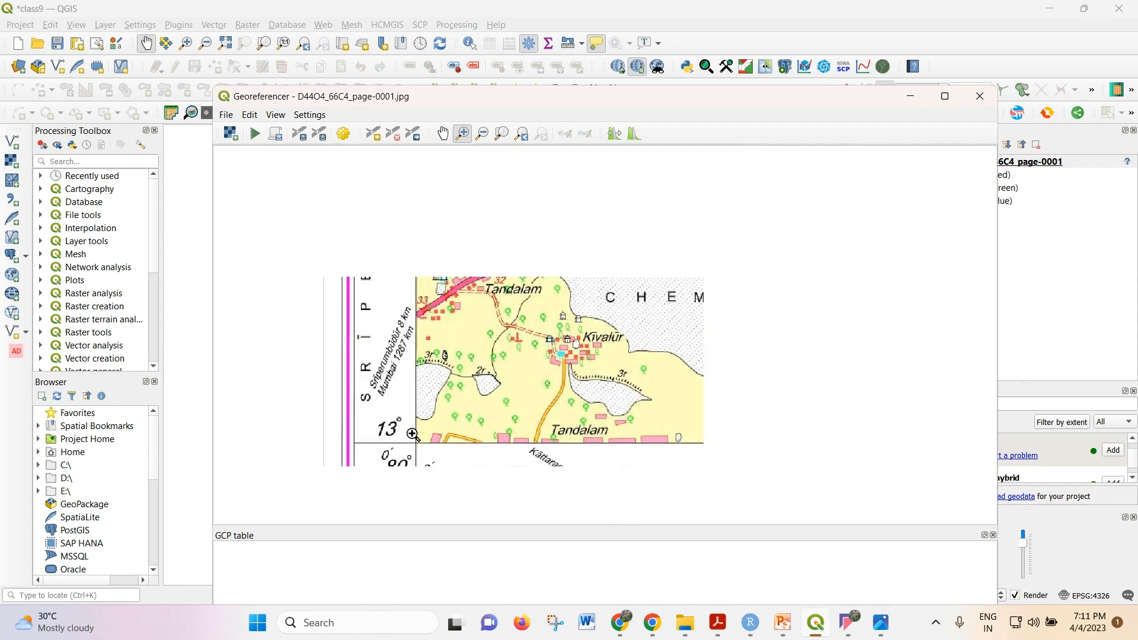
scroll(406, 484, "up", 1)
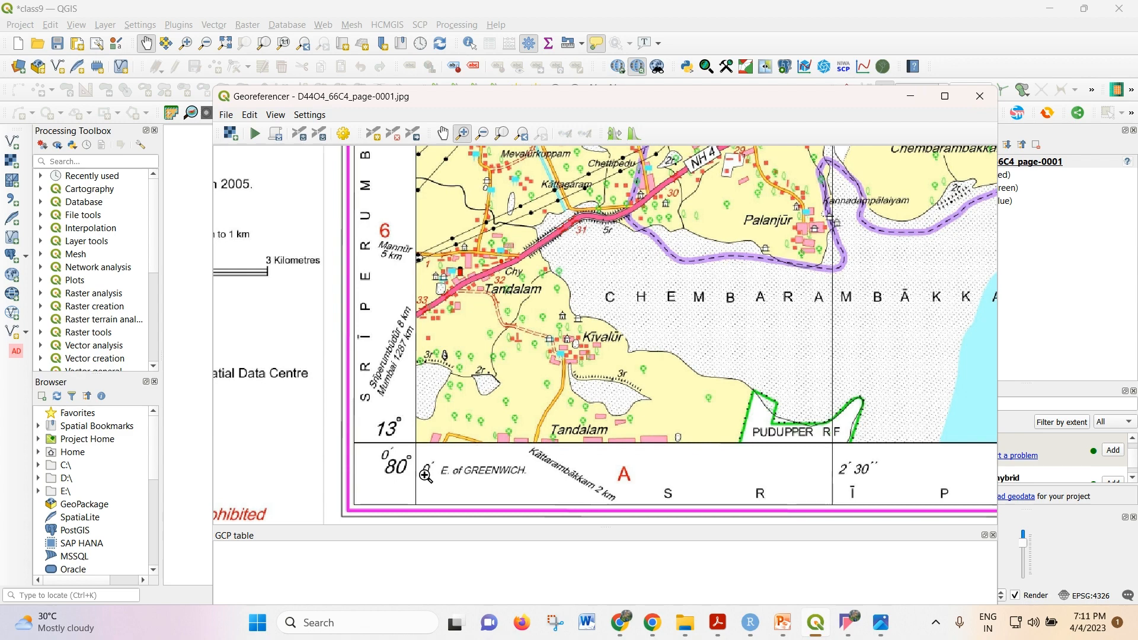
scroll(423, 340, "down", 3)
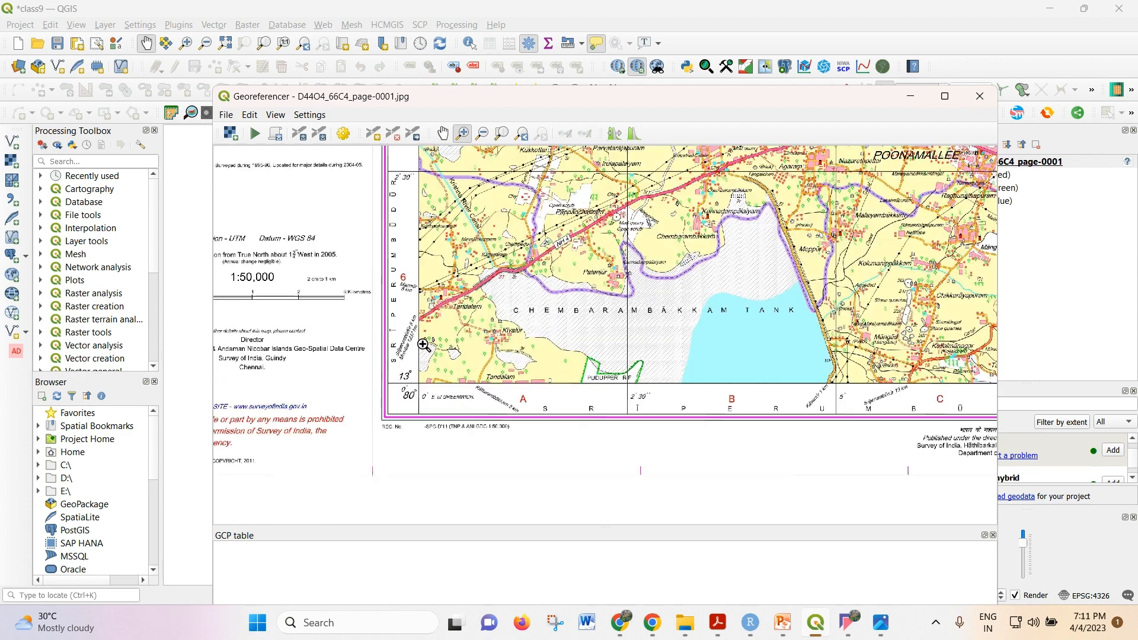
scroll(424, 345, "down", 1)
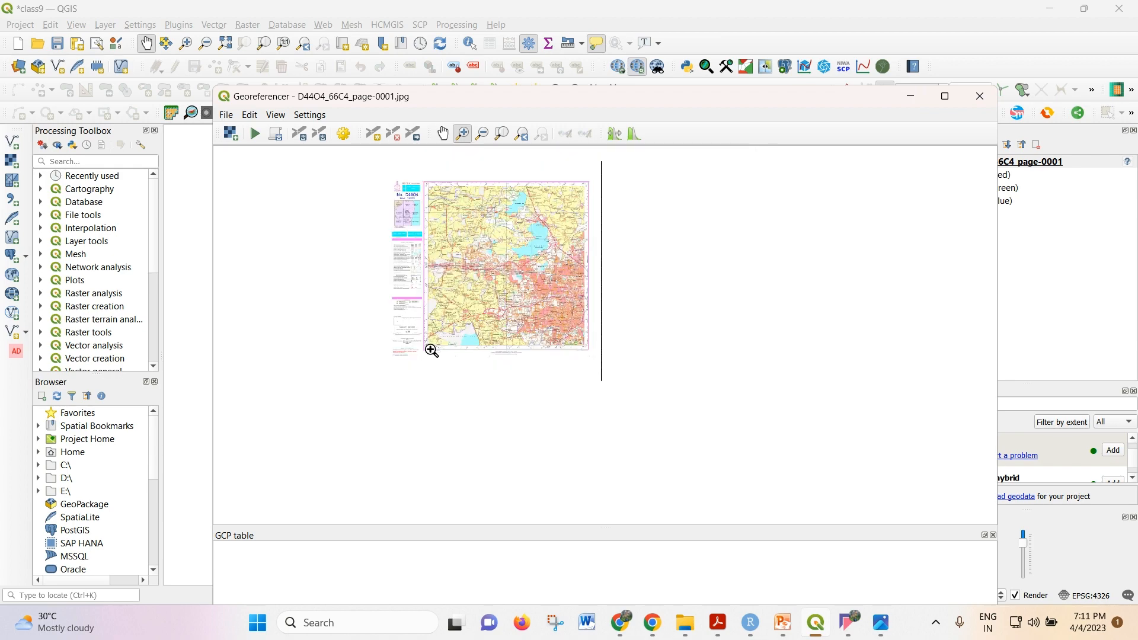
Recheck the degree and minute labels at the toposheet's north-west and north-east grid corners
scroll(421, 231, "up", 3)
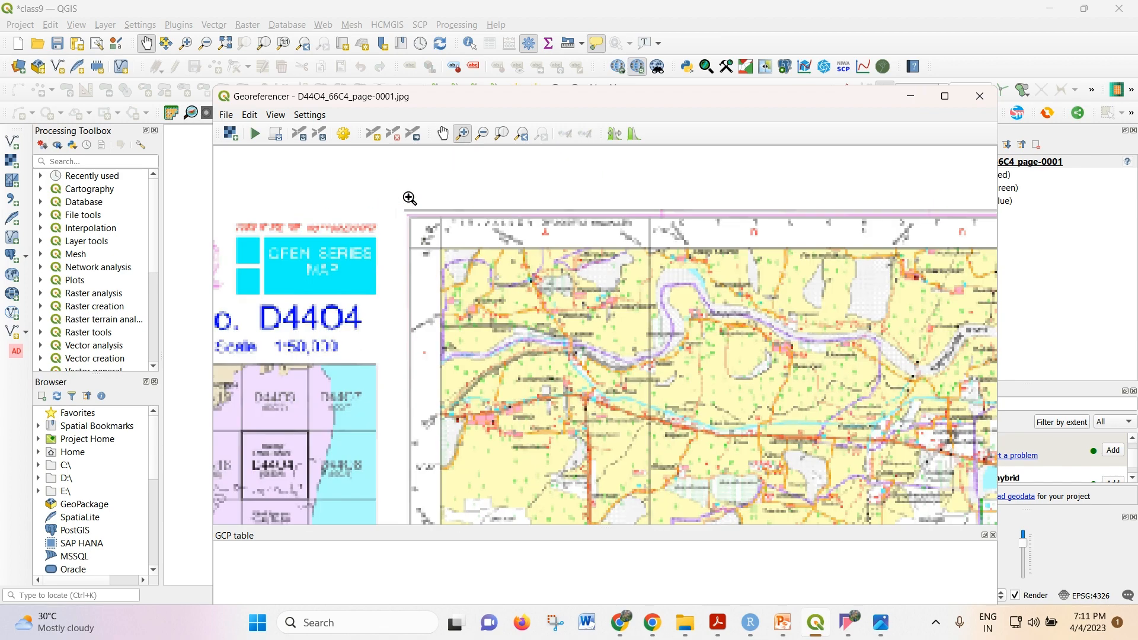
scroll(434, 245, "up", 2)
scroll(442, 254, "up", 3)
scroll(444, 260, "down", 1)
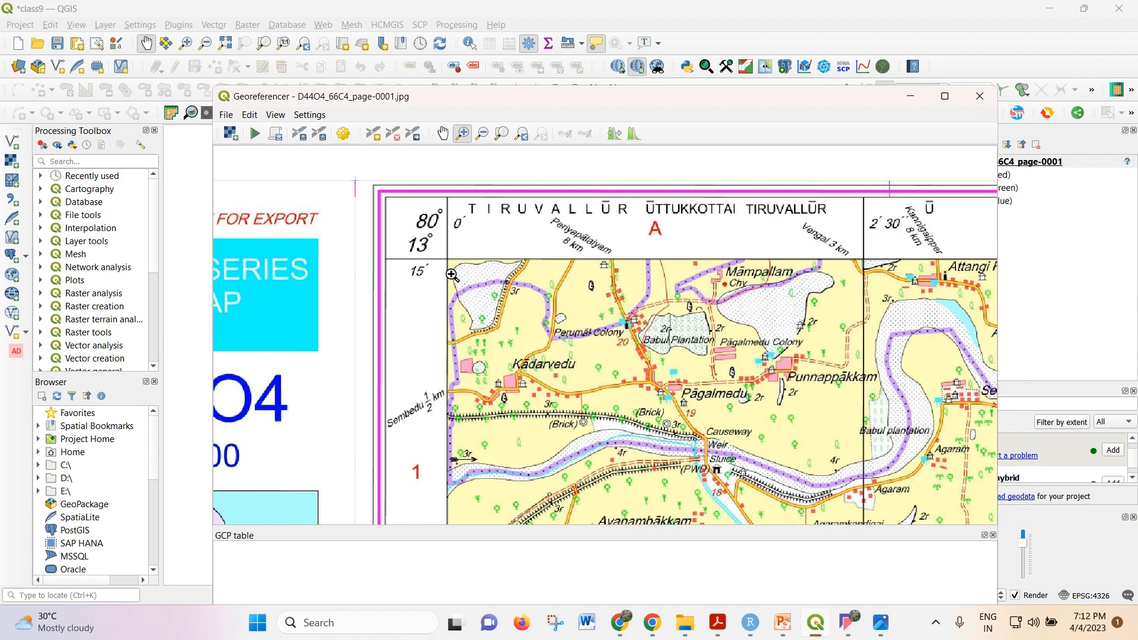
scroll(387, 266, "down", 3)
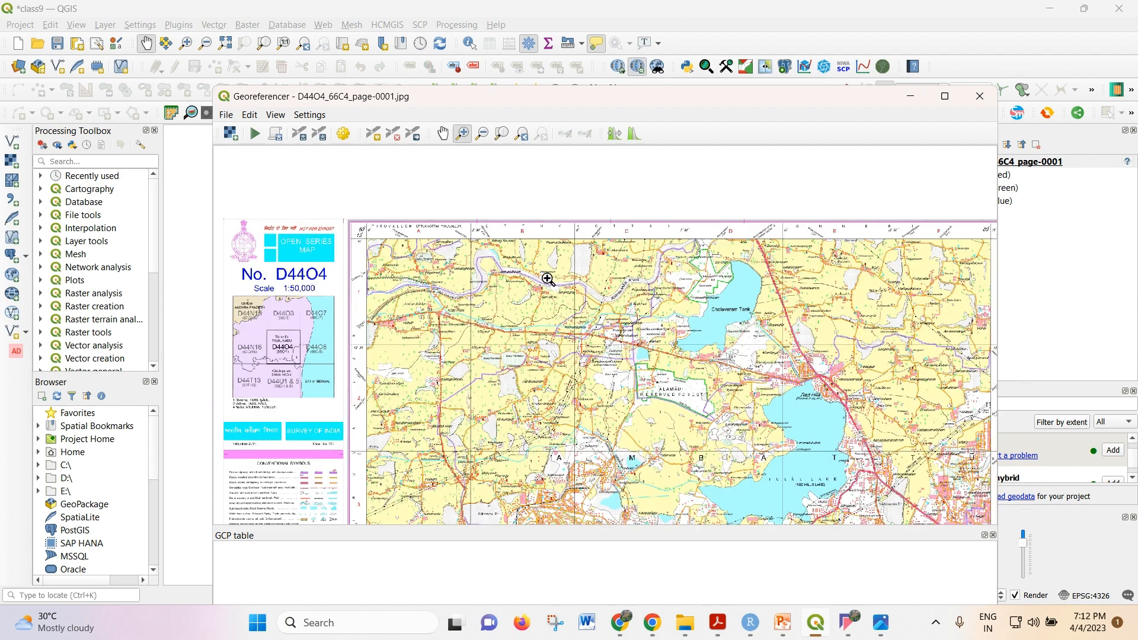
scroll(555, 283, "down", 1)
scroll(763, 252, "up", 2)
scroll(757, 271, "up", 2)
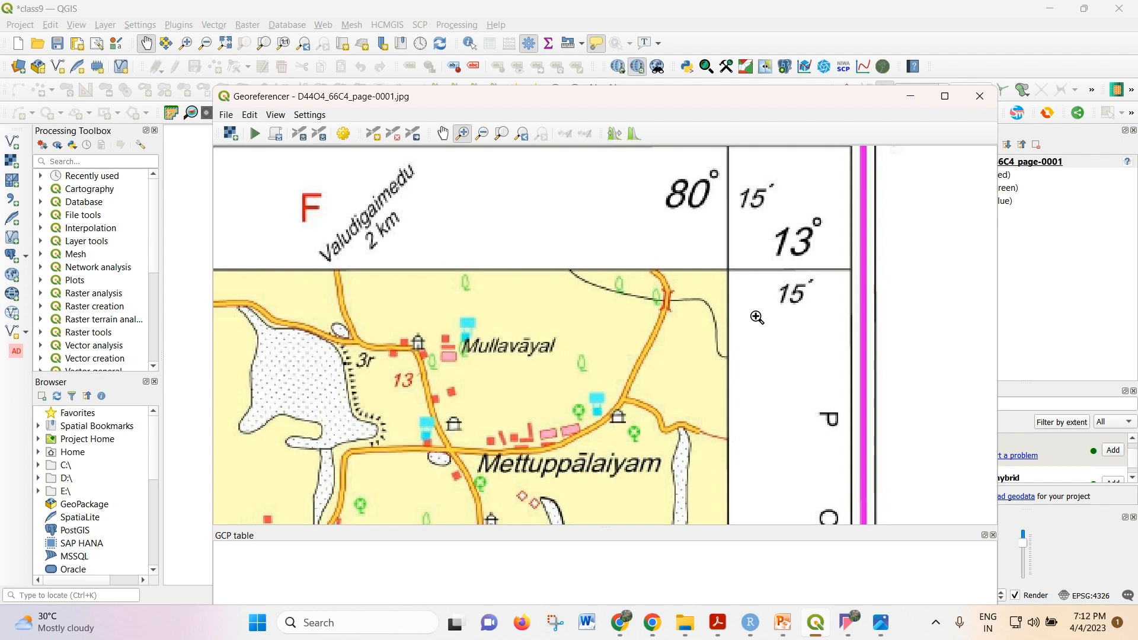
scroll(628, 199, "down", 3)
scroll(688, 203, "down", 1)
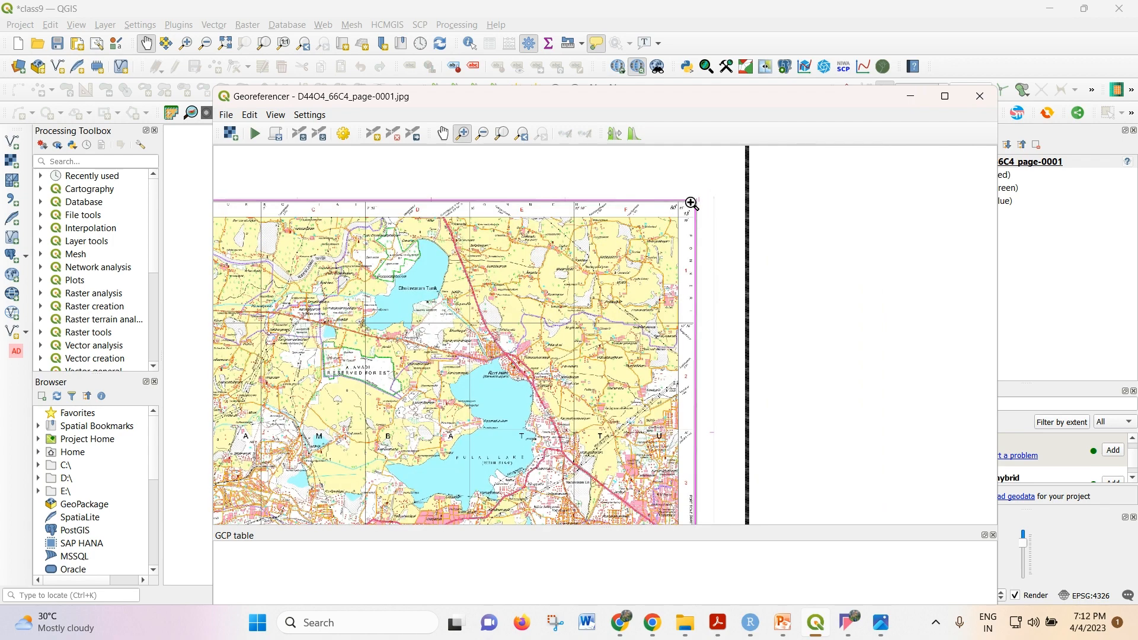
Read the degree and minute labels at the toposheet's south-east grid corner
scroll(691, 203, "down", 2)
scroll(515, 187, "down", 2)
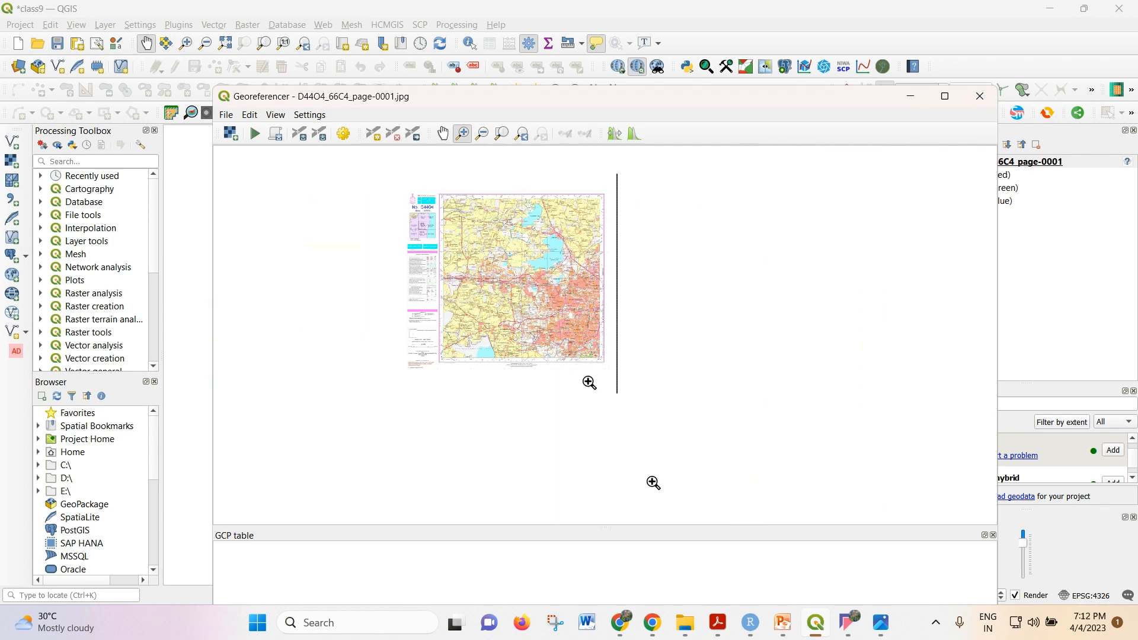
scroll(593, 360, "up", 3)
scroll(636, 342, "up", 1)
scroll(636, 342, "up", 1)
scroll(617, 378, "up", 2)
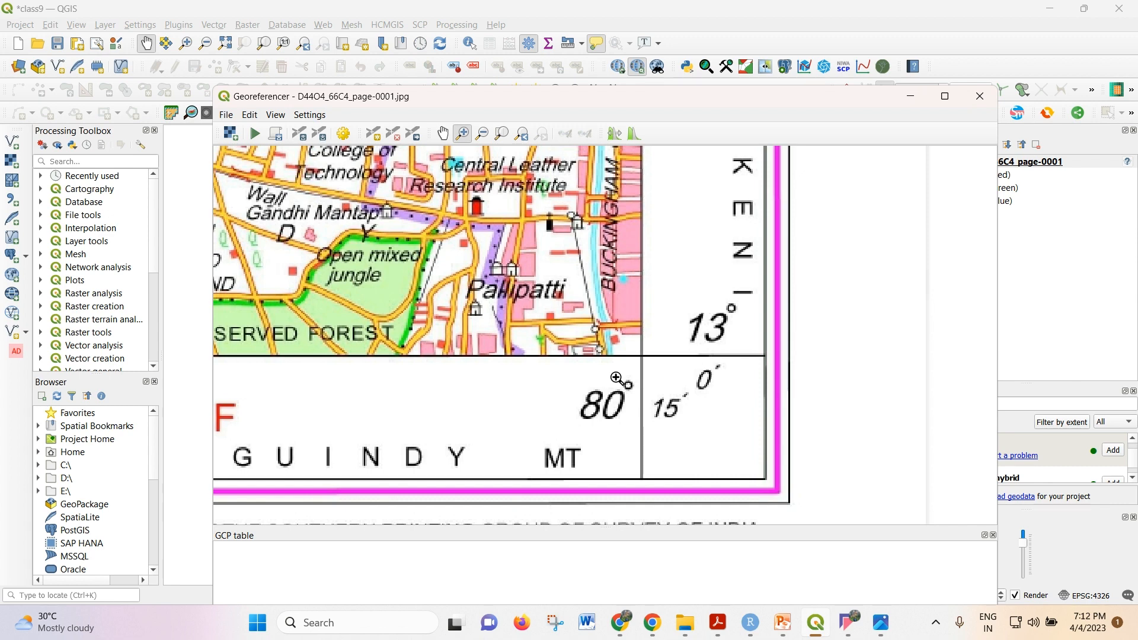
Examine at pixel level the exact intersection of the two grid lines at the toposheet's south-east corner
left_click_drag(614, 344, 693, 406)
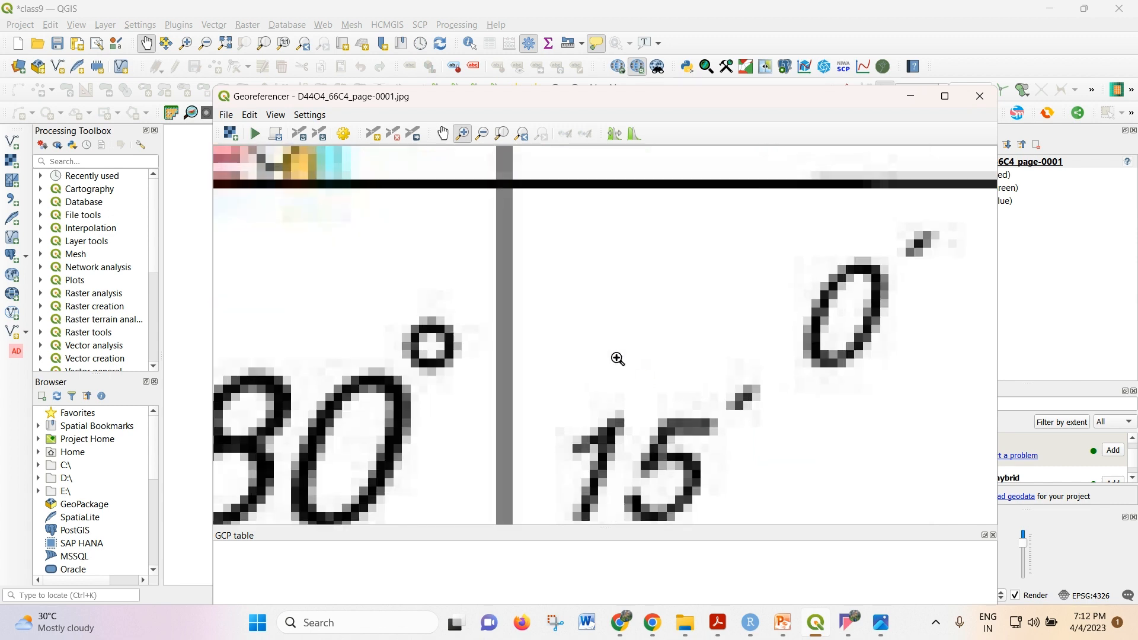
scroll(604, 383, "down", 1)
left_click_drag(513, 244, 608, 350)
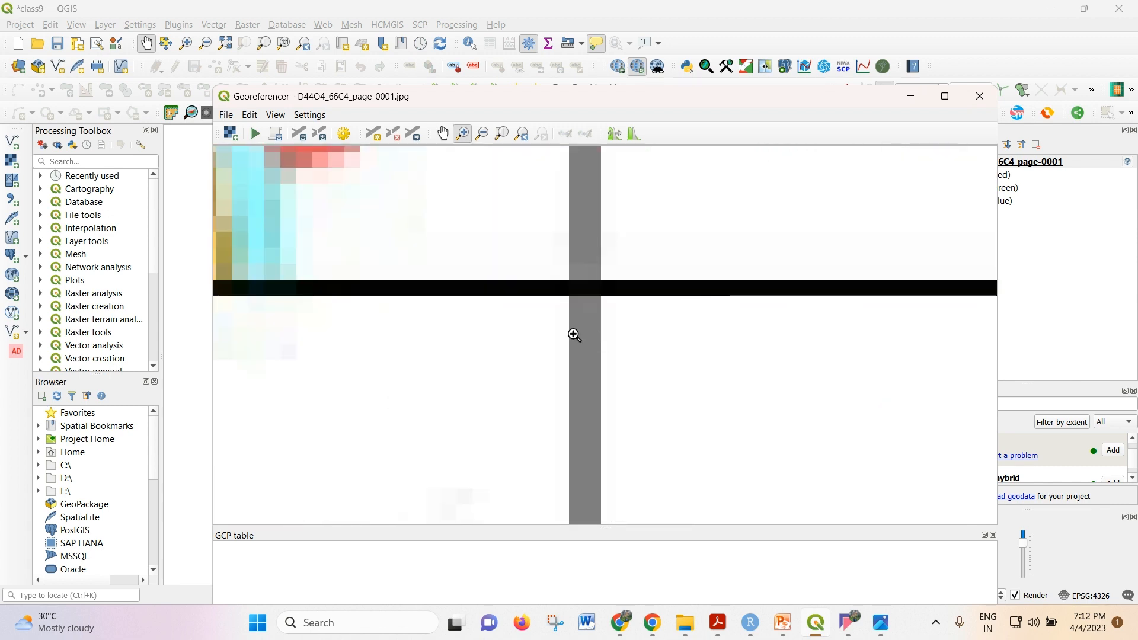
left_click_drag(547, 253, 681, 381)
left_click_drag(421, 194, 620, 368)
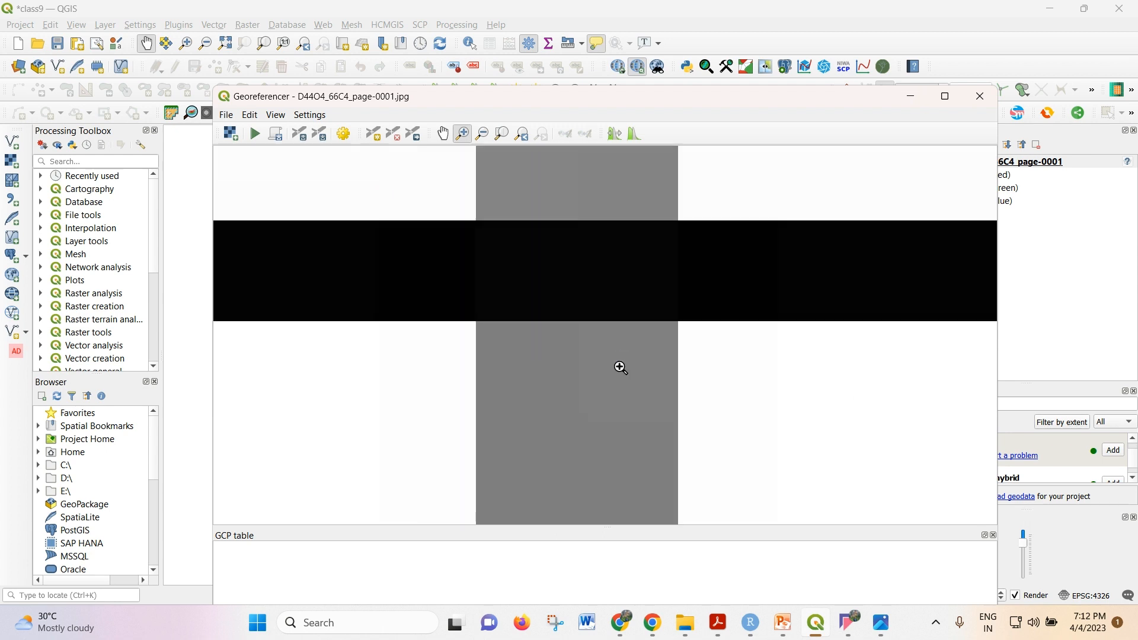
scroll(580, 294, "down", 5)
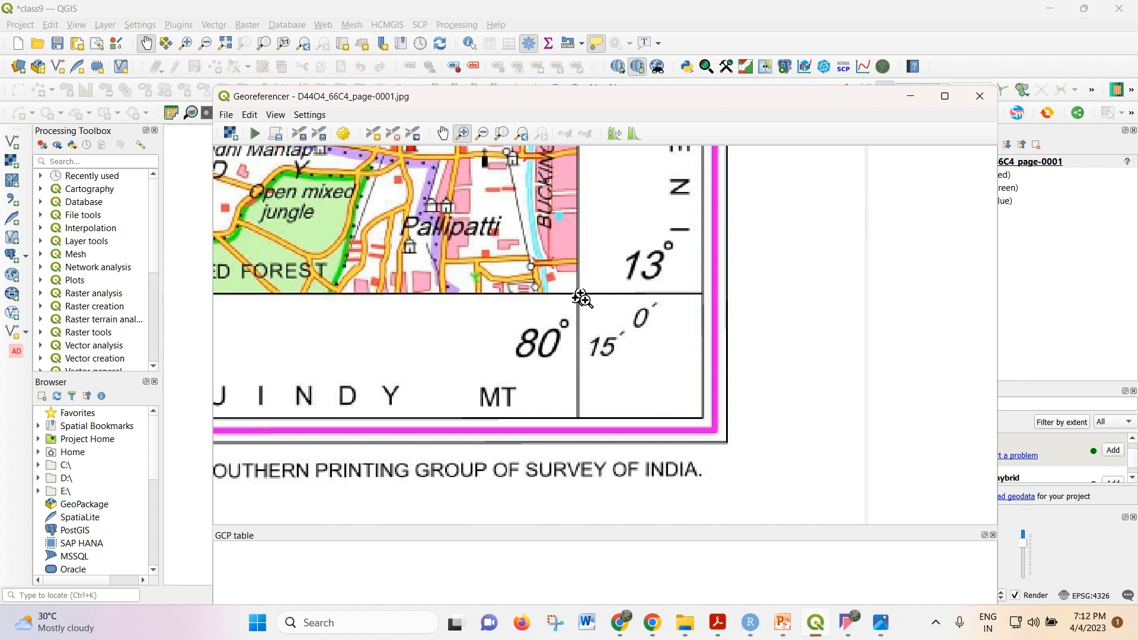
scroll(804, 341, "down", 5)
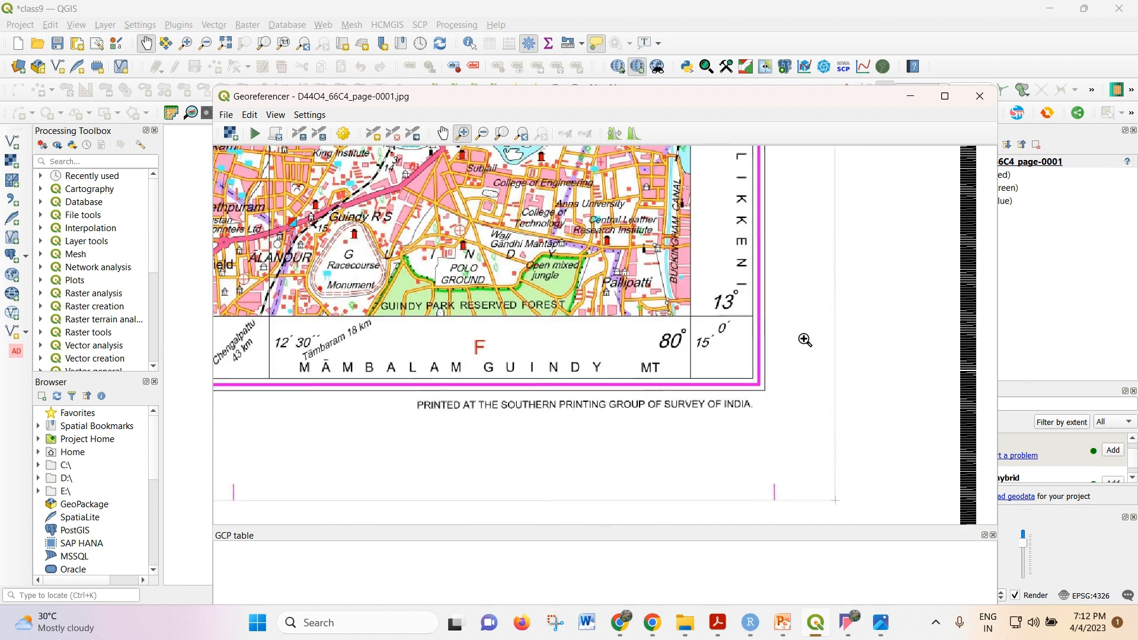
scroll(803, 342, "down", 5)
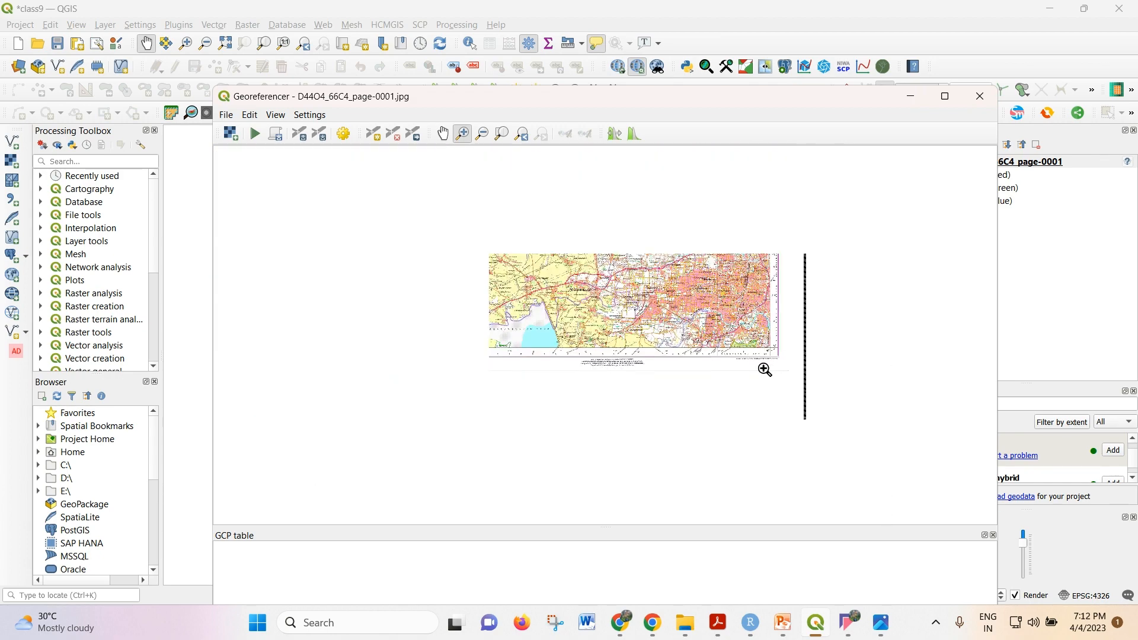
Add a ground control point exactly on the grid-line intersection at the toposheet's north-west corner
left_click(551, 205)
left_click_drag(580, 233, 690, 367)
left_click_drag(481, 191, 601, 315)
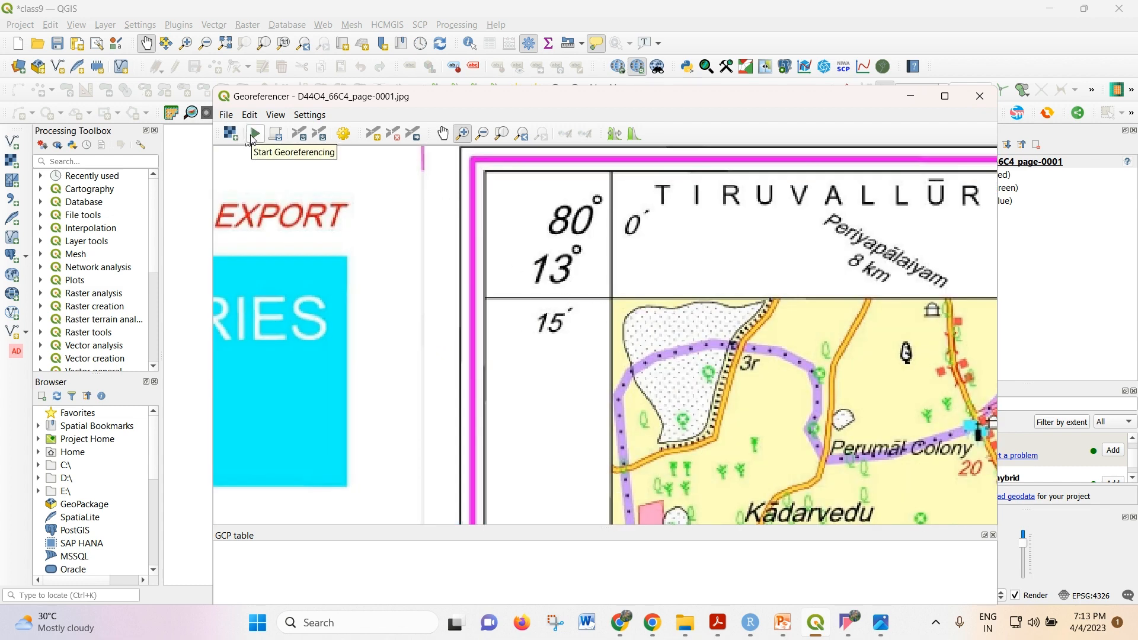
left_click(377, 143)
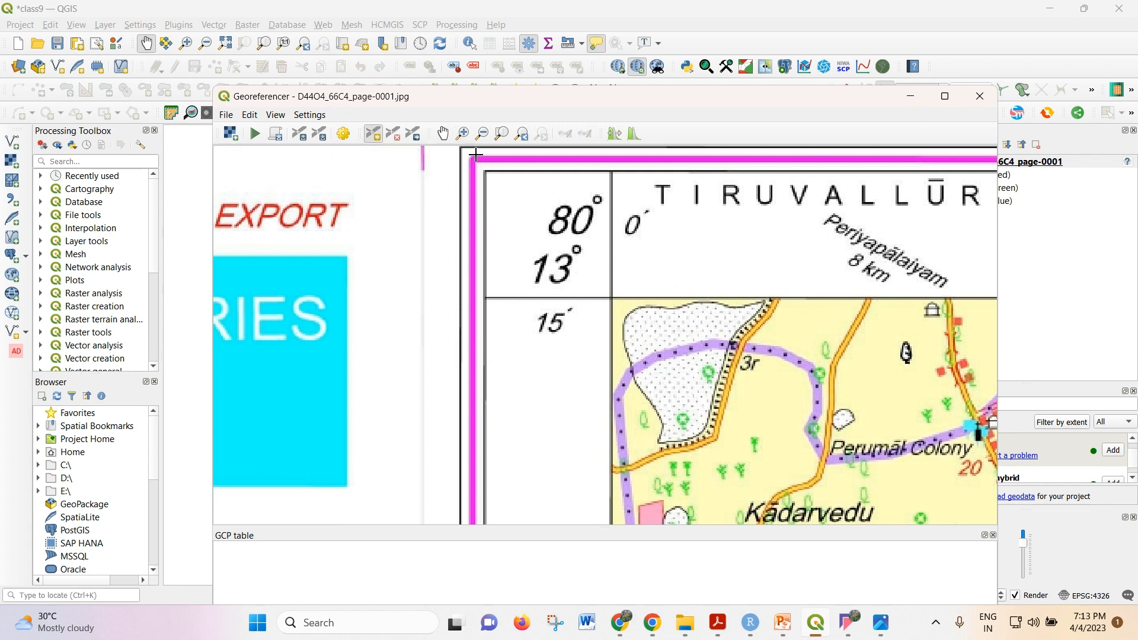
left_click(467, 137)
left_click_drag(564, 256, 670, 366)
left_click_drag(525, 248, 625, 389)
left_click_drag(504, 228, 654, 424)
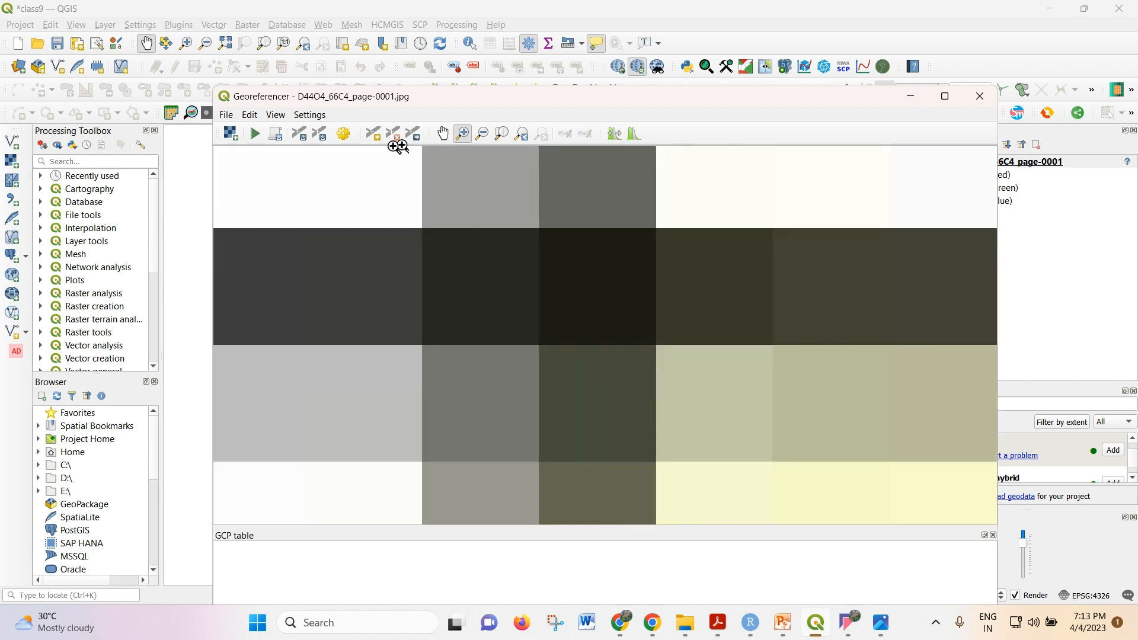
left_click(375, 136)
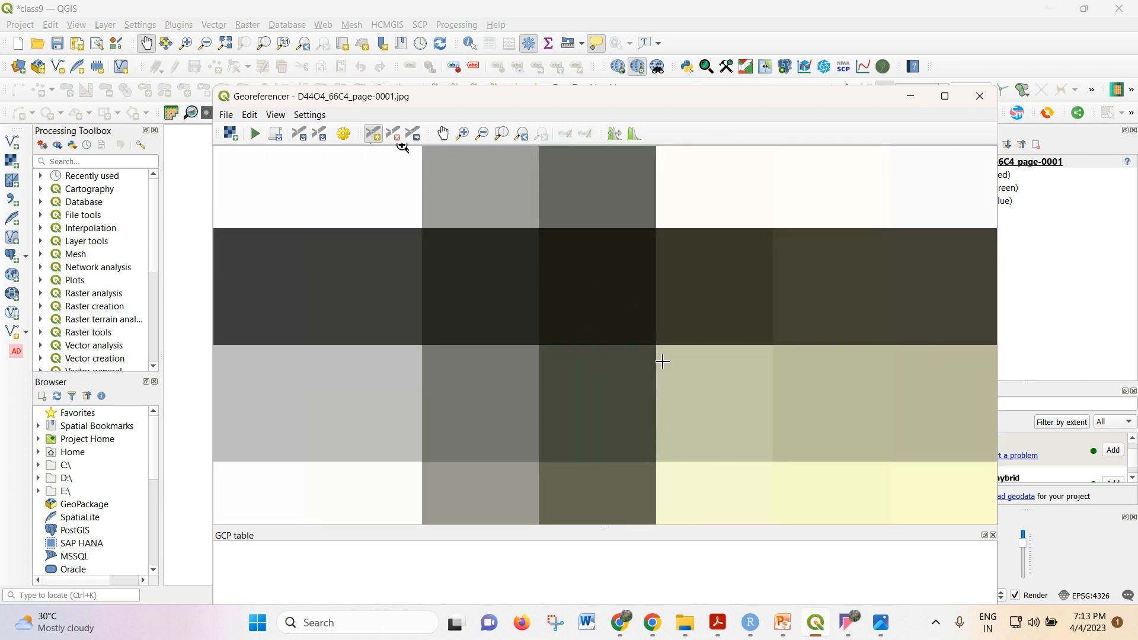
left_click(601, 286)
Give the north-west control point the map coordinates X / East 80 and Y / North 13 15
left_click(569, 217)
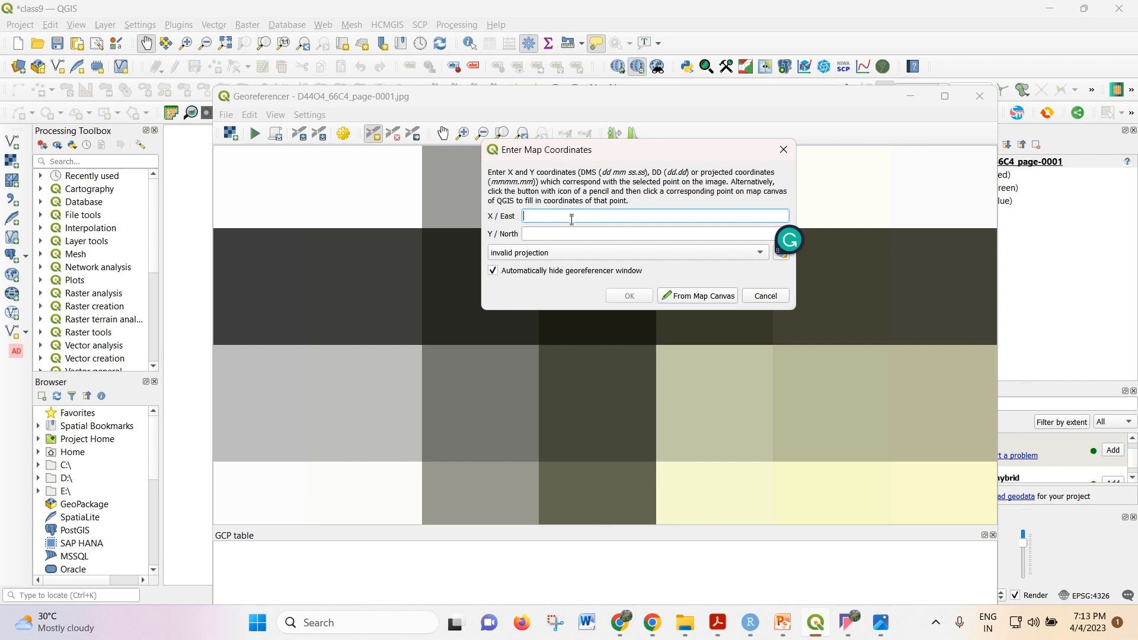
type("0")
left_click(582, 236)
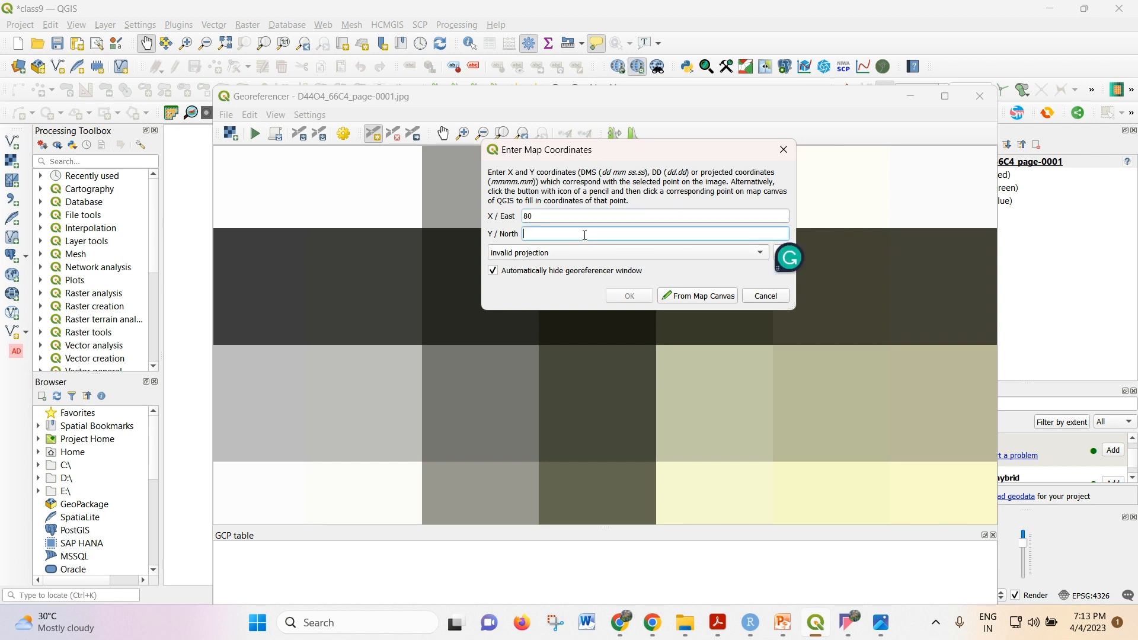
type("13 ")
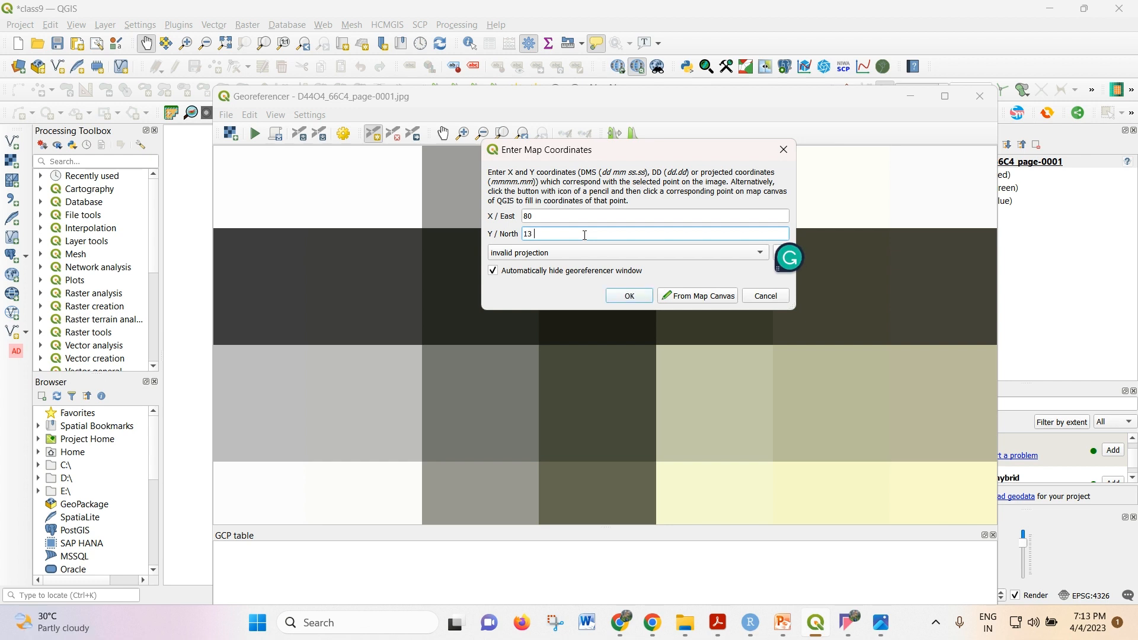
type("15")
left_click(643, 301)
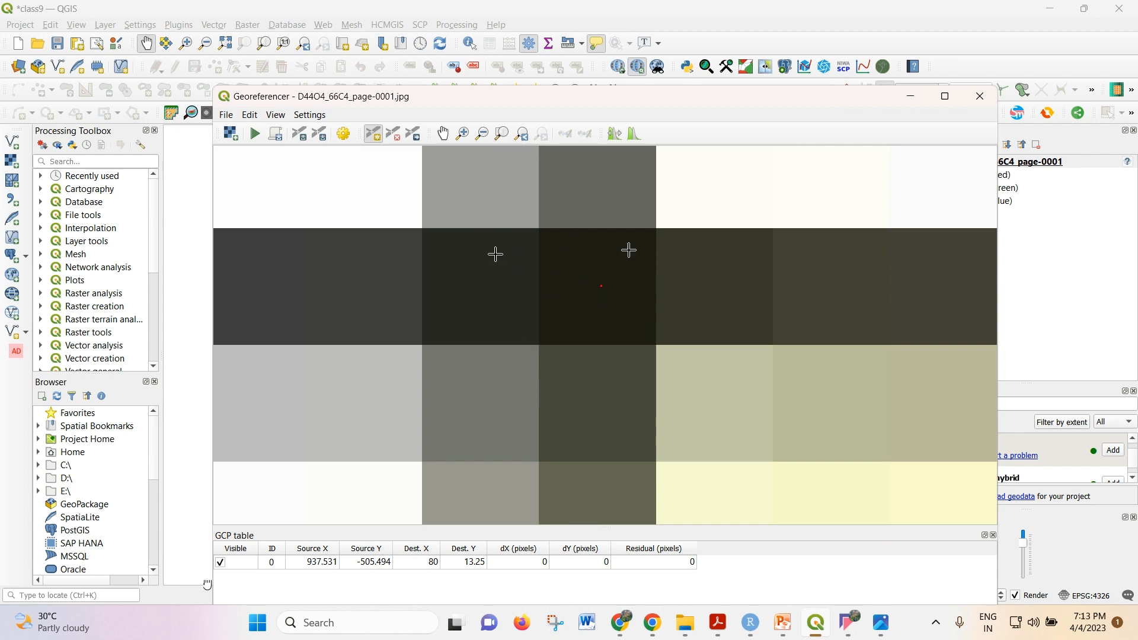
Add a ground control point exactly on the grid-line intersection at the toposheet's north-east corner
scroll(347, 293, "down", 3)
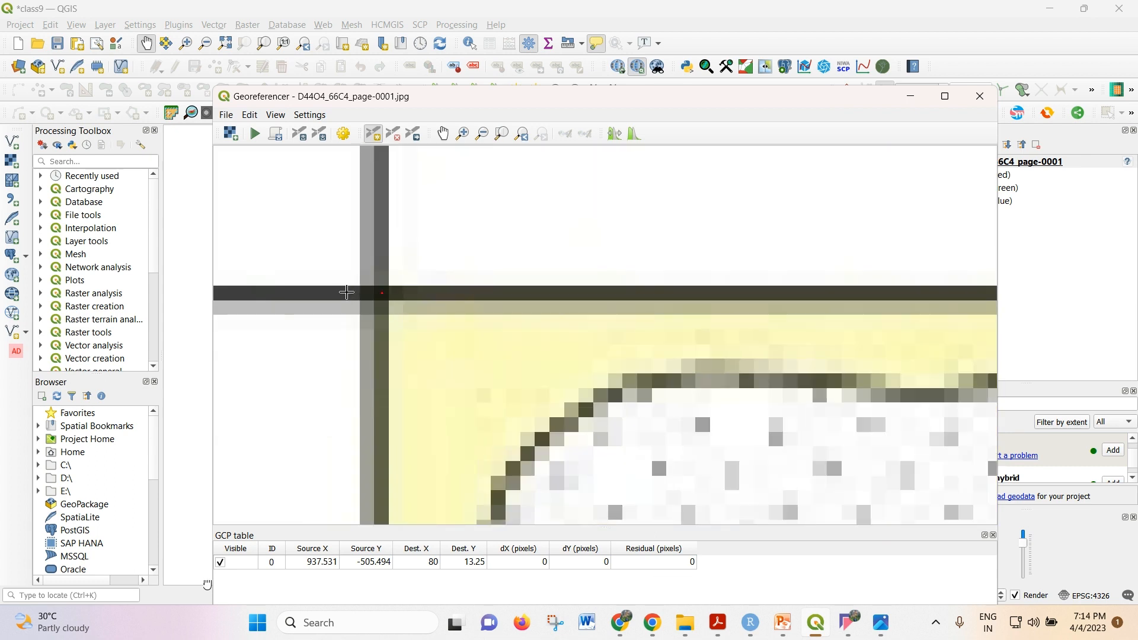
scroll(346, 293, "down", 3)
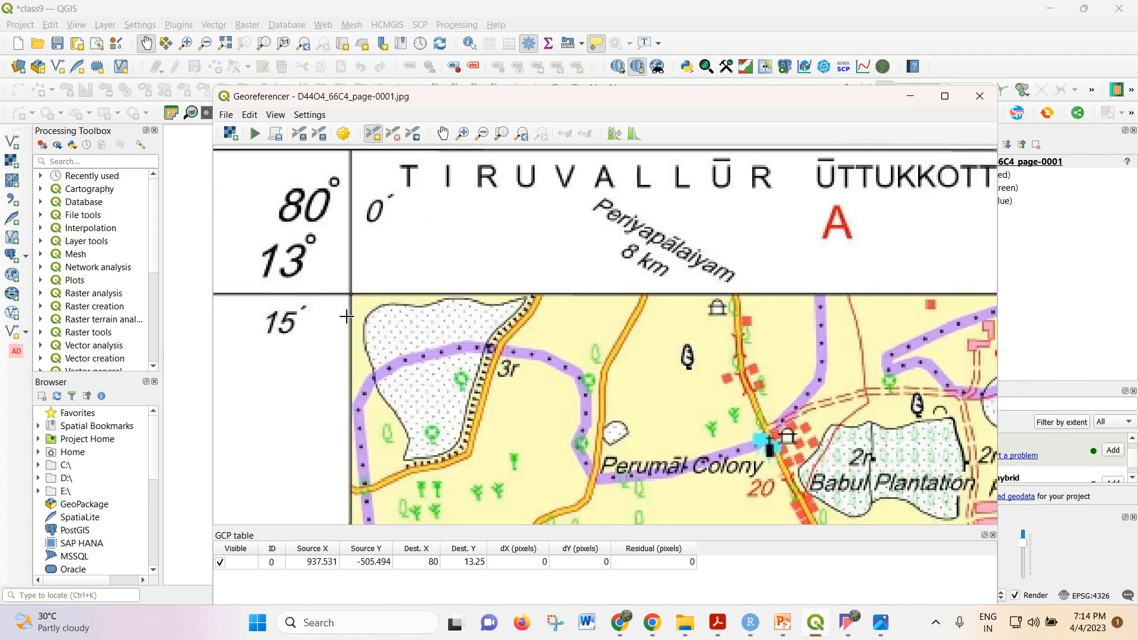
scroll(332, 323, "down", 1)
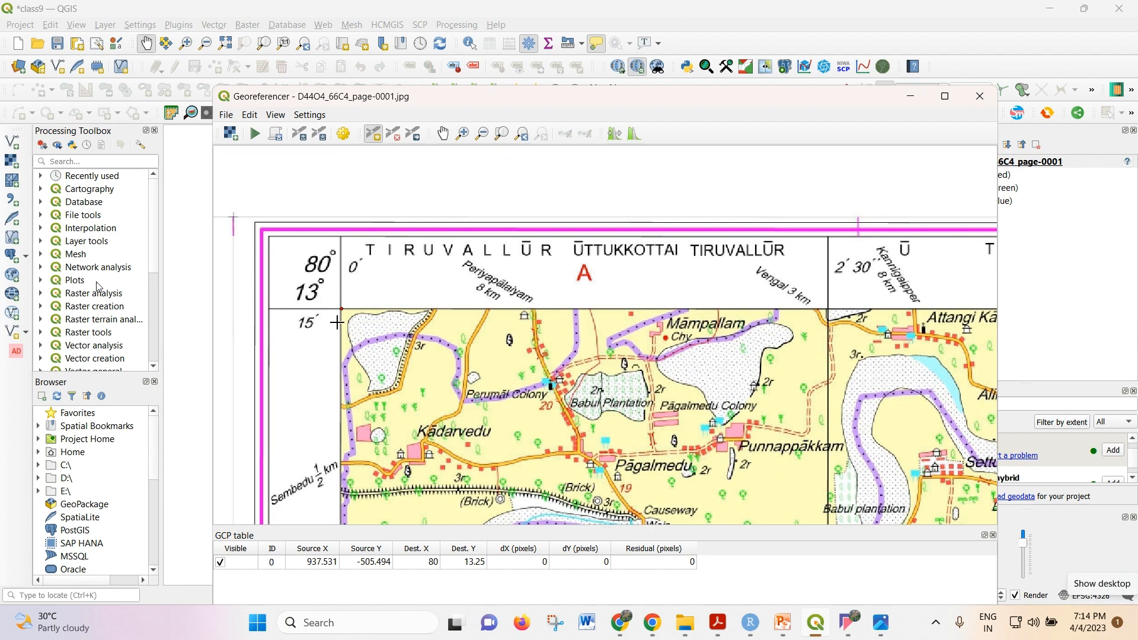
scroll(244, 196, "down", 1)
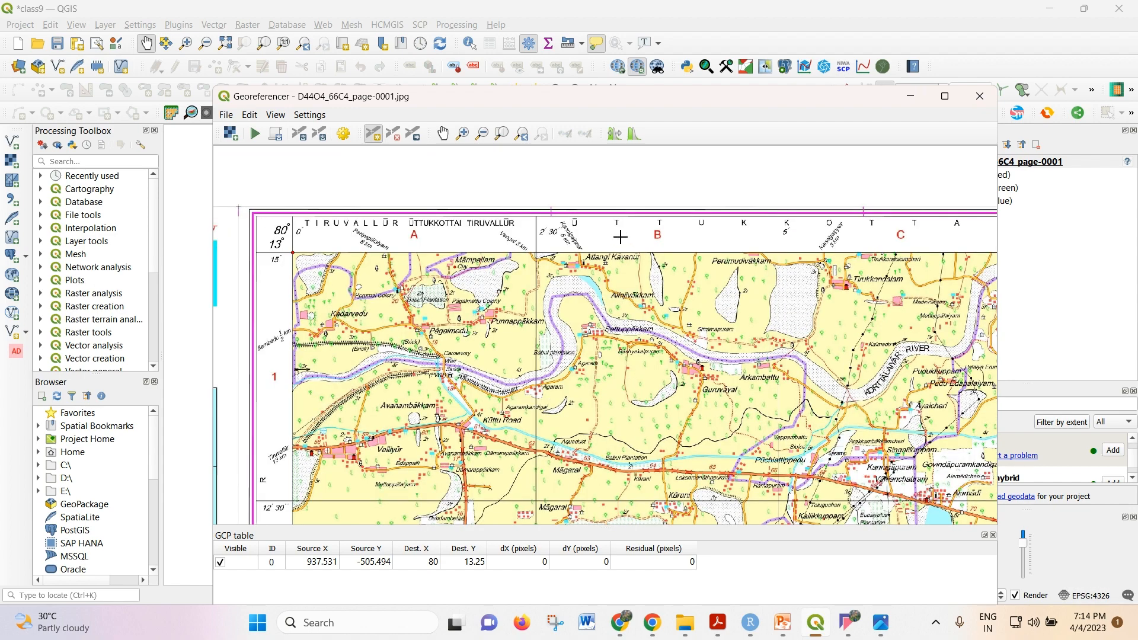
scroll(343, 225, "down", 2)
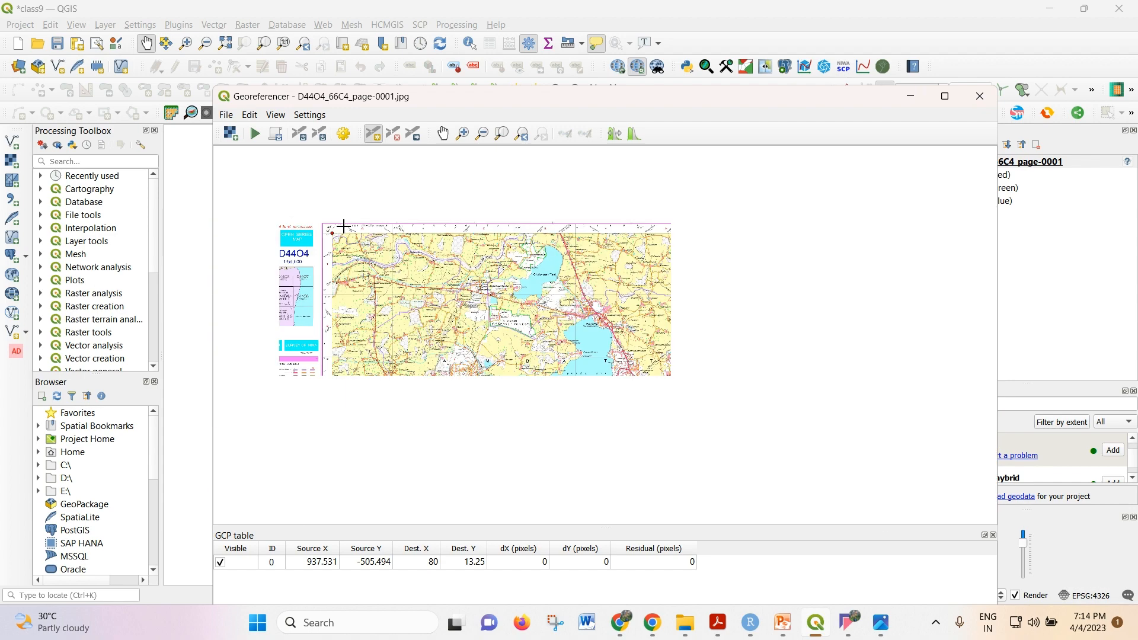
scroll(686, 221, "up", 2)
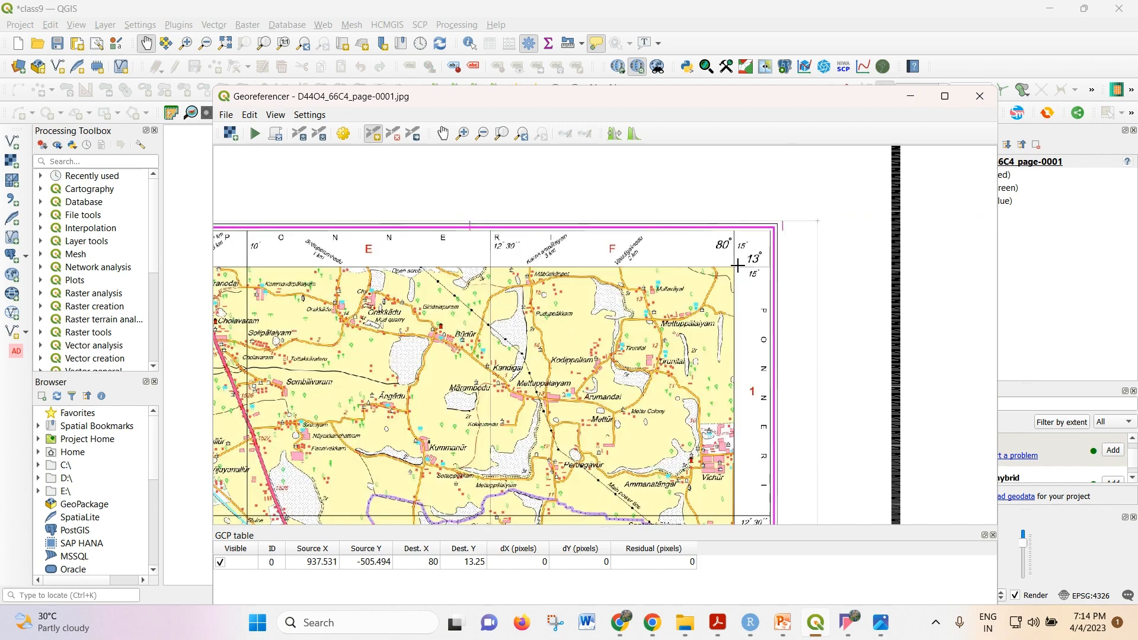
scroll(739, 272, "up", 2)
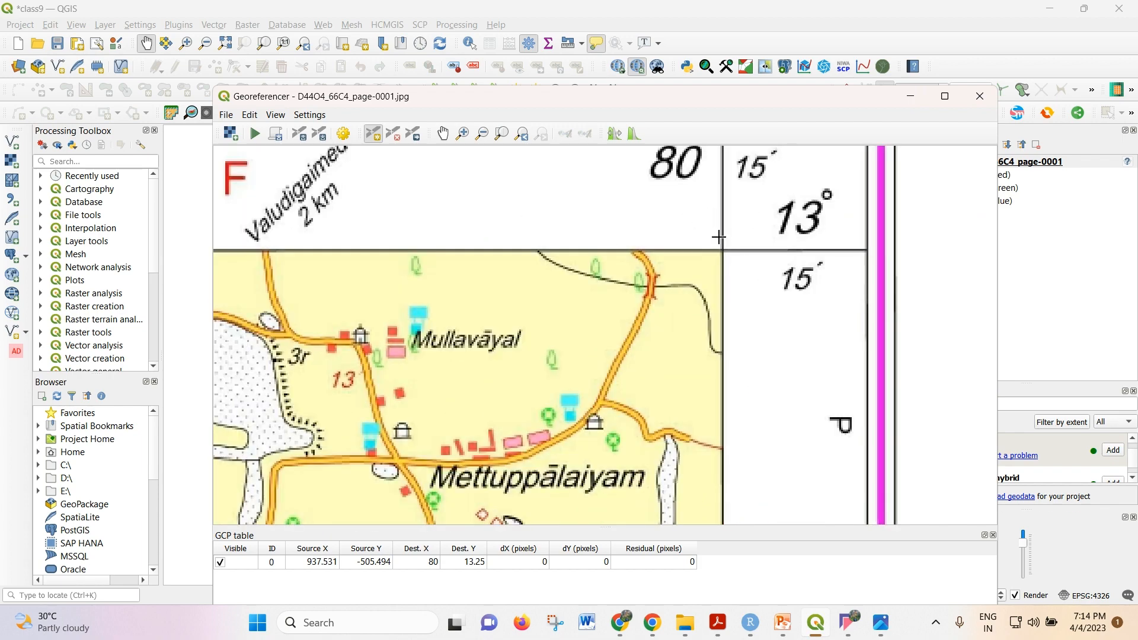
scroll(719, 237, "up", 3)
left_click(463, 134)
left_click_drag(694, 226, 808, 363)
left_click_drag(461, 196, 572, 302)
left_click_drag(457, 174, 650, 419)
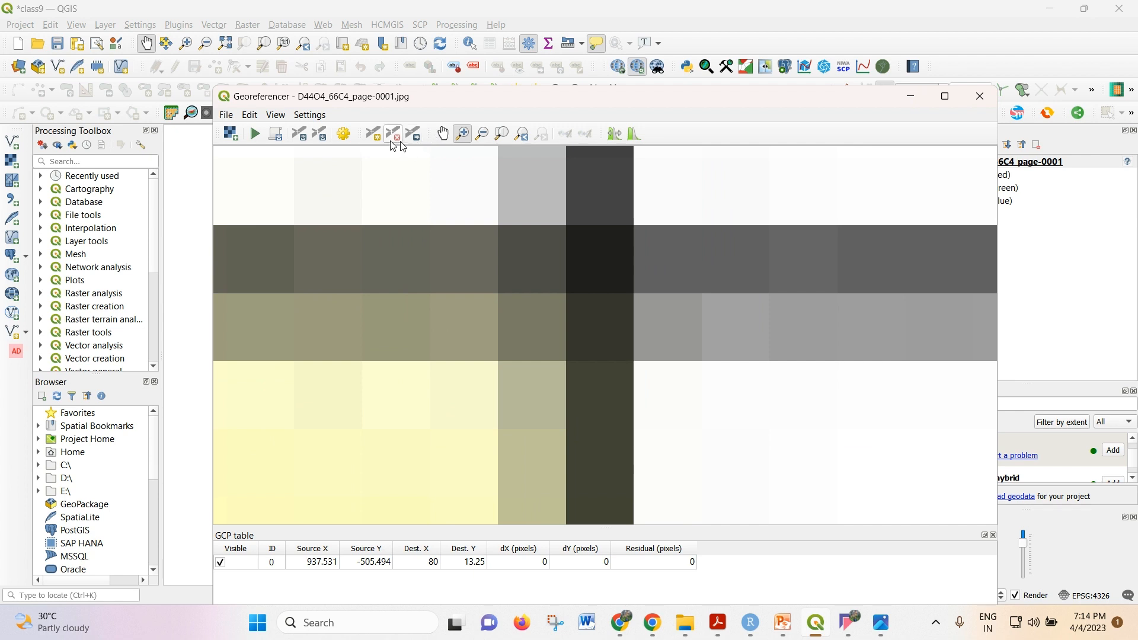
left_click(373, 133)
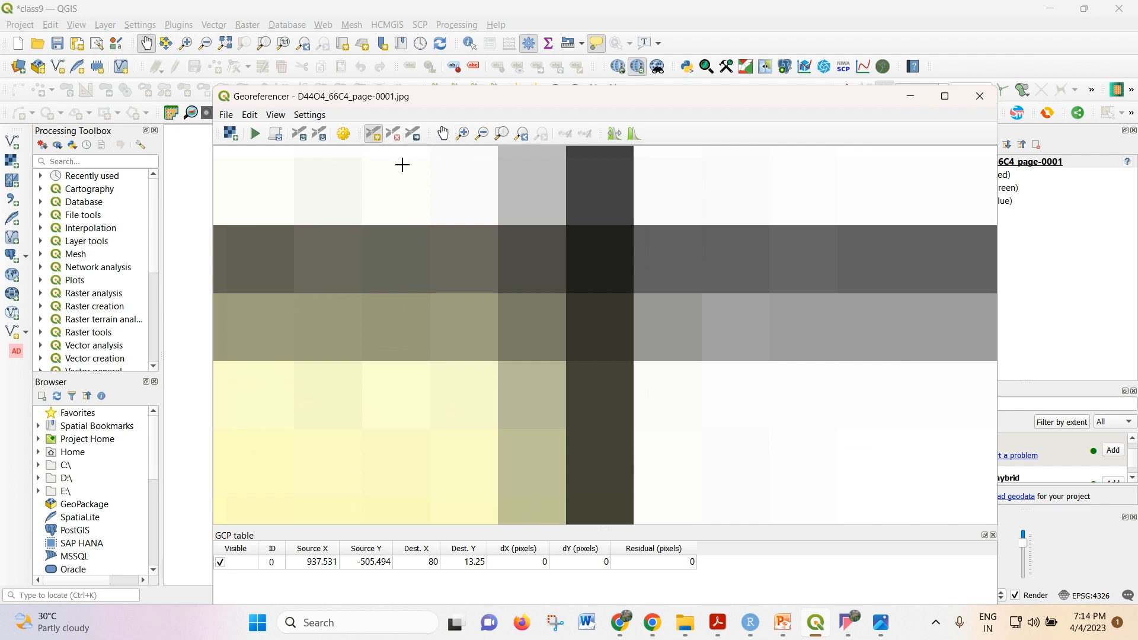
left_click(602, 260)
Give the north-east control point the map coordinates X / East 80 15 and Y / North 13 15
left_click(563, 221)
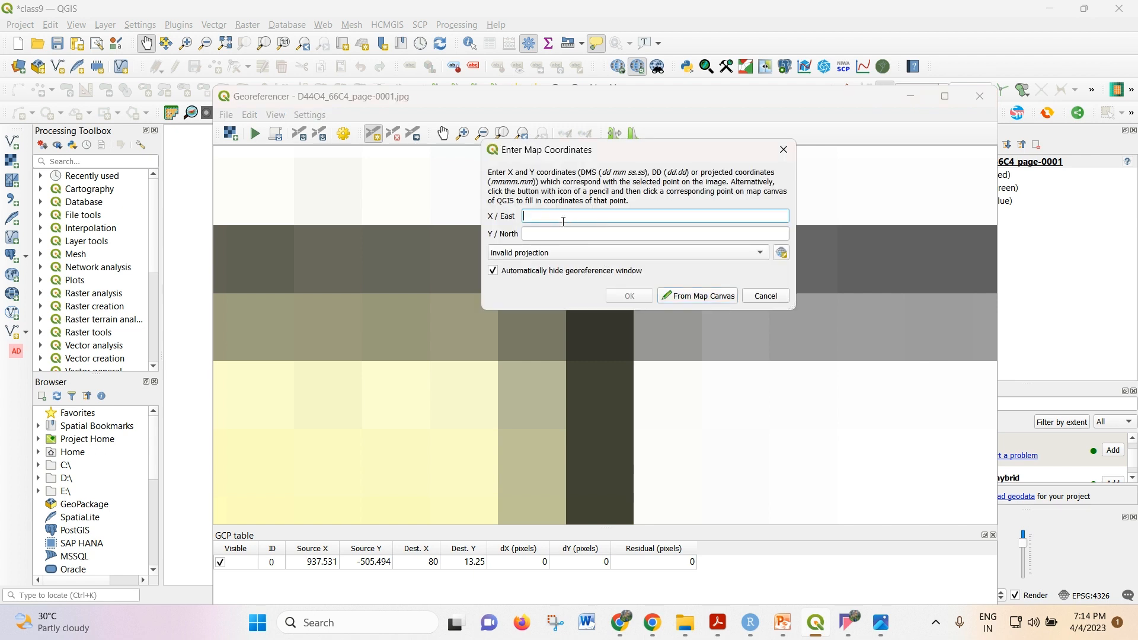
type("80")
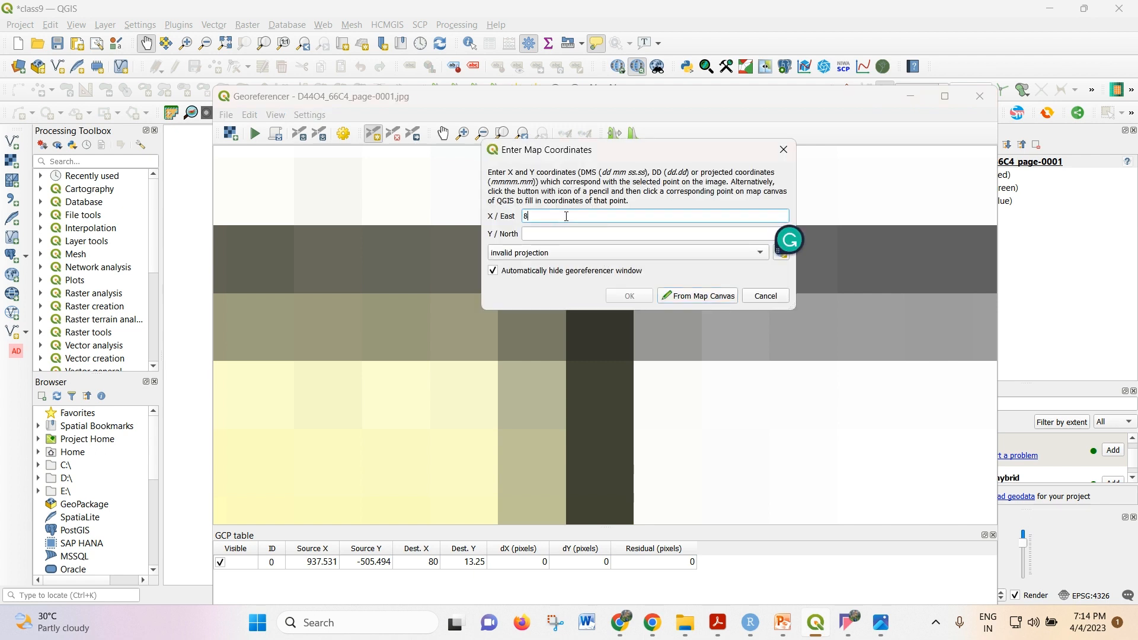
type("5")
left_click(560, 233)
type("13 15")
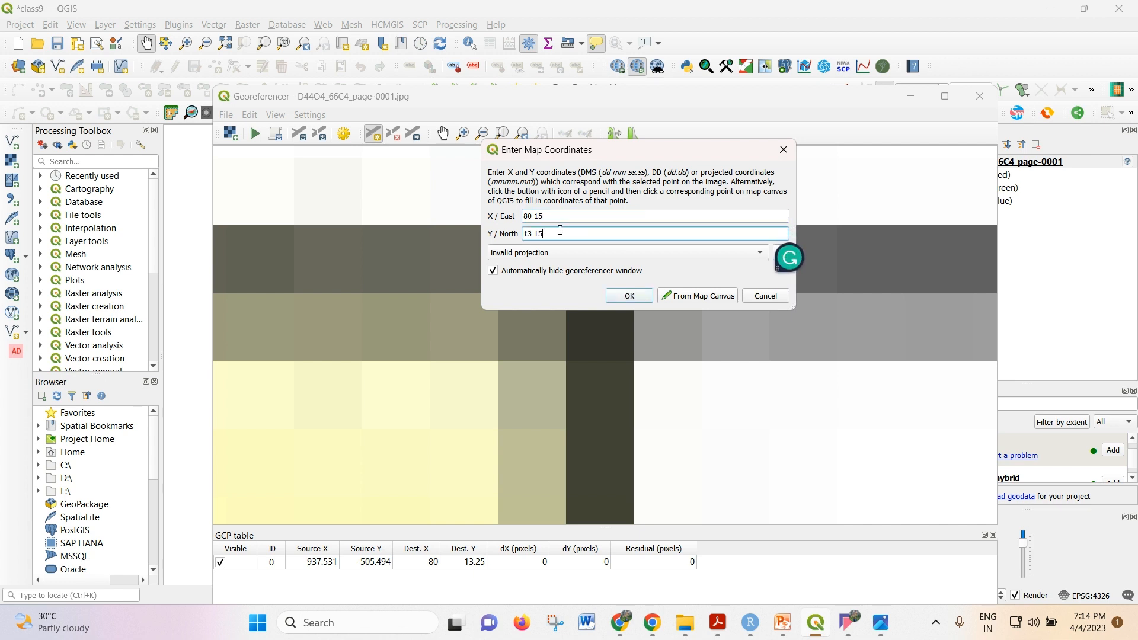
left_click(626, 295)
Examine the latitude labels along the toposheet's east edge, including the 7' 30" grid-line intersection
scroll(560, 277, "down", 1)
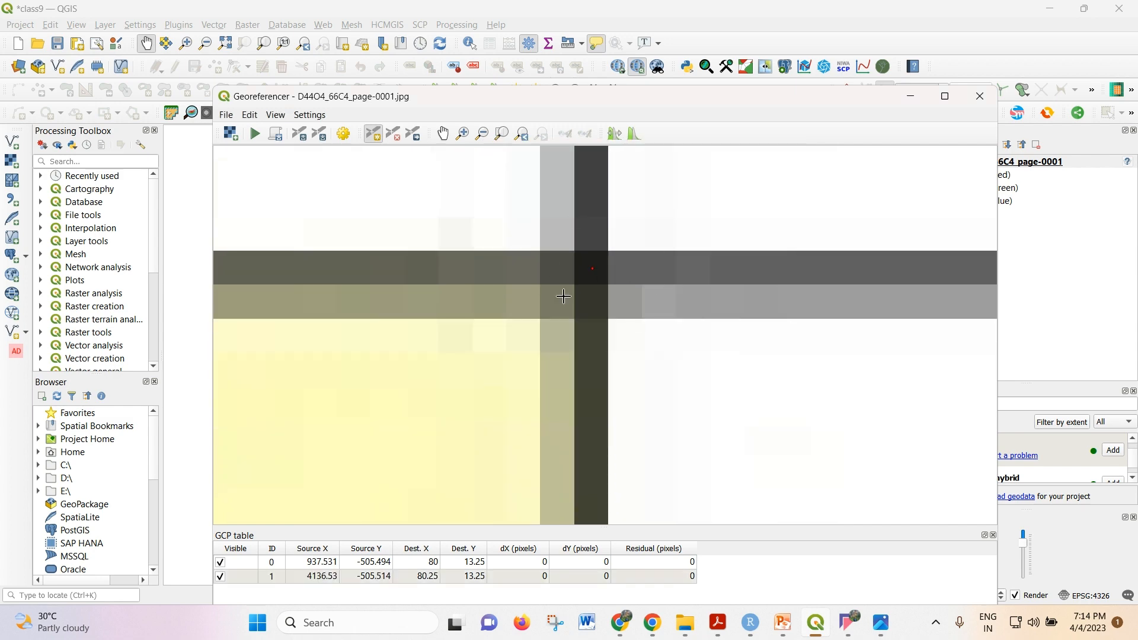
scroll(540, 198, "down", 3)
scroll(543, 199, "down", 3)
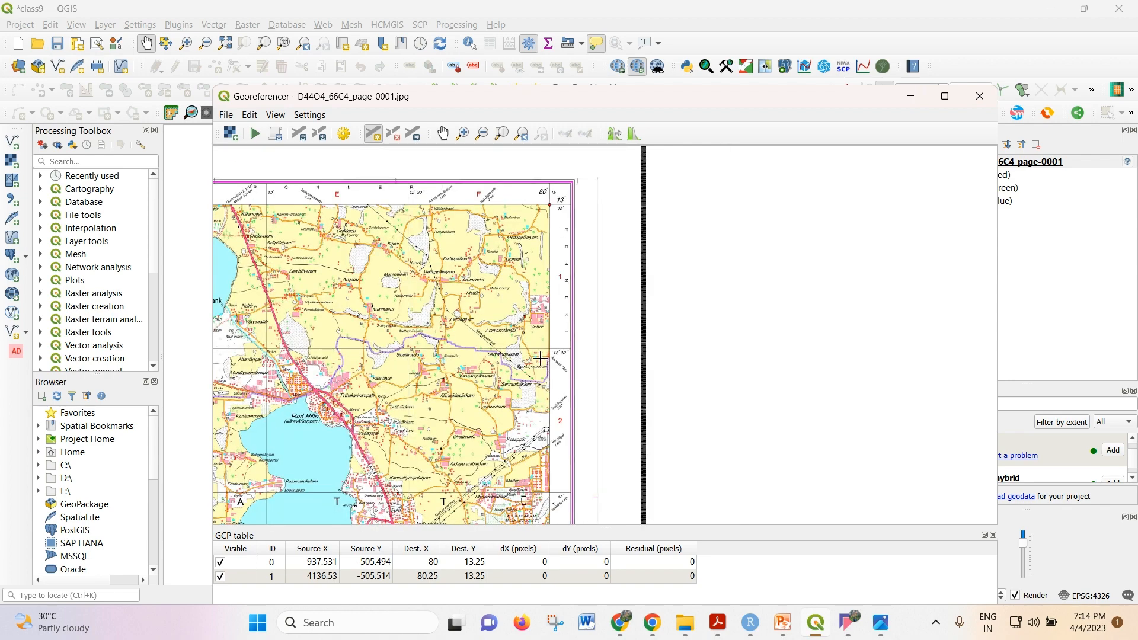
scroll(641, 249, "down", 1)
scroll(691, 212, "down", 1)
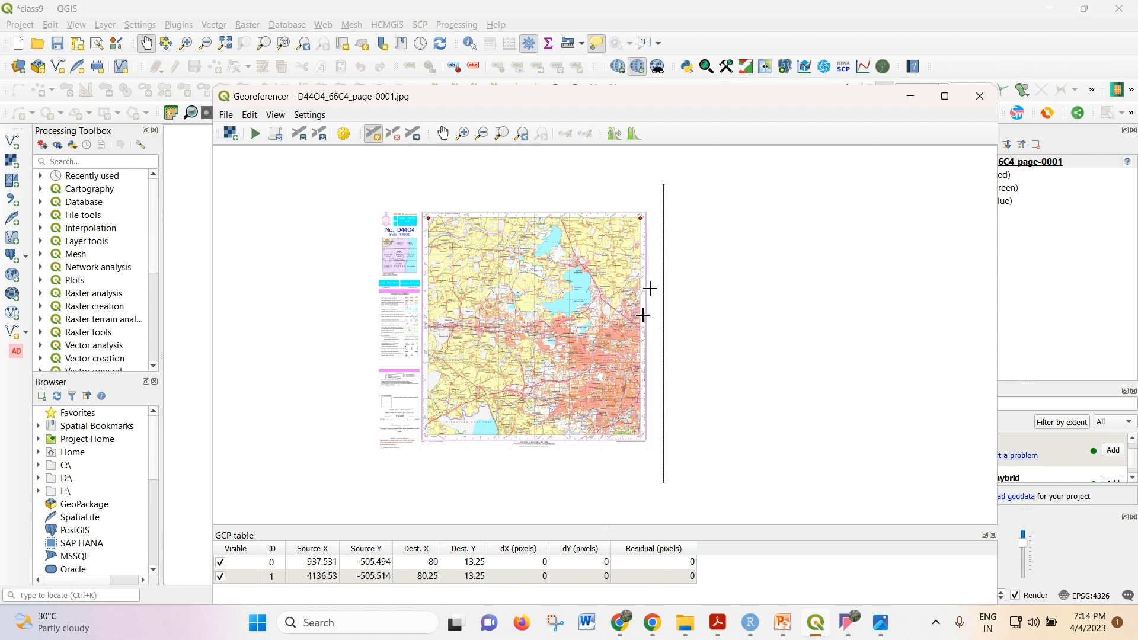
scroll(640, 320, "up", 2)
scroll(614, 327, "up", 4)
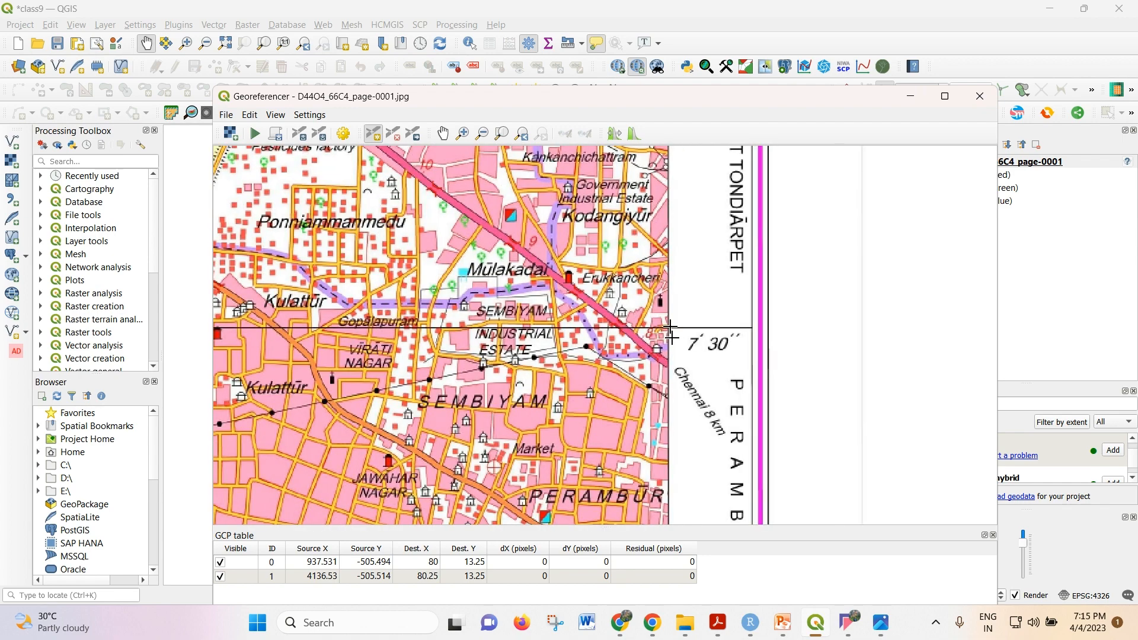
scroll(668, 327, "down", 4)
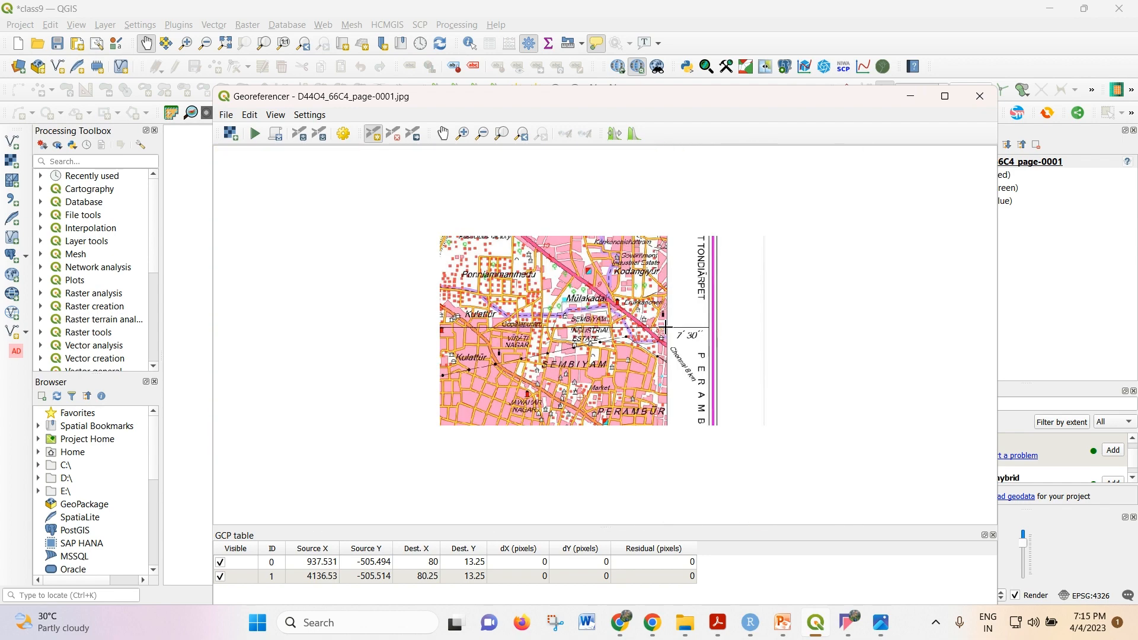
scroll(666, 327, "up", 4)
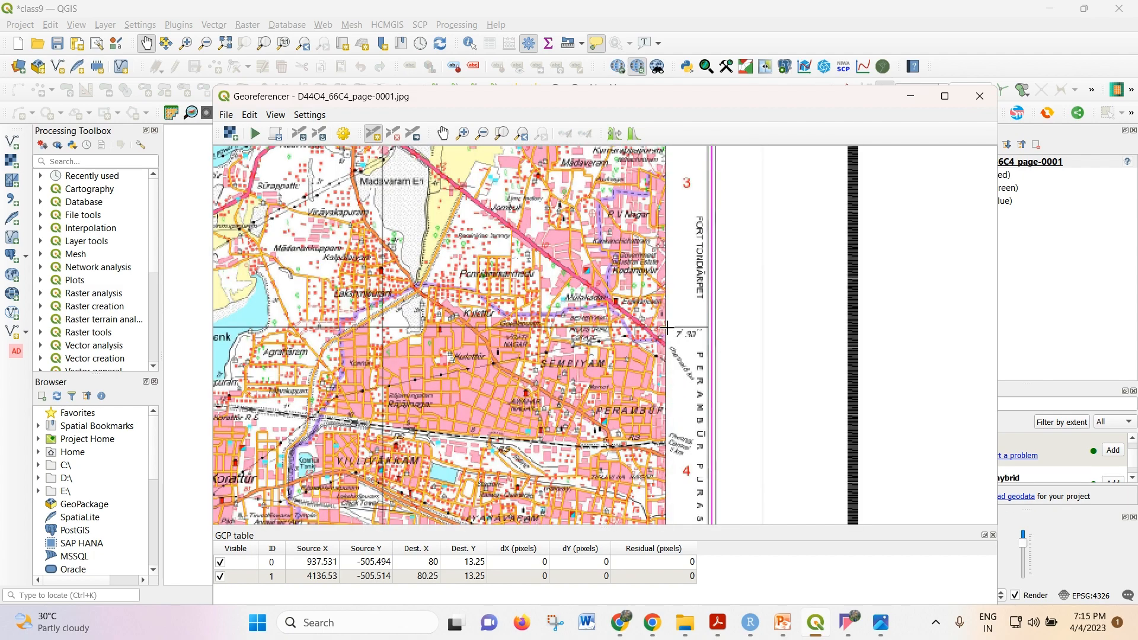
scroll(670, 330, "up", 2)
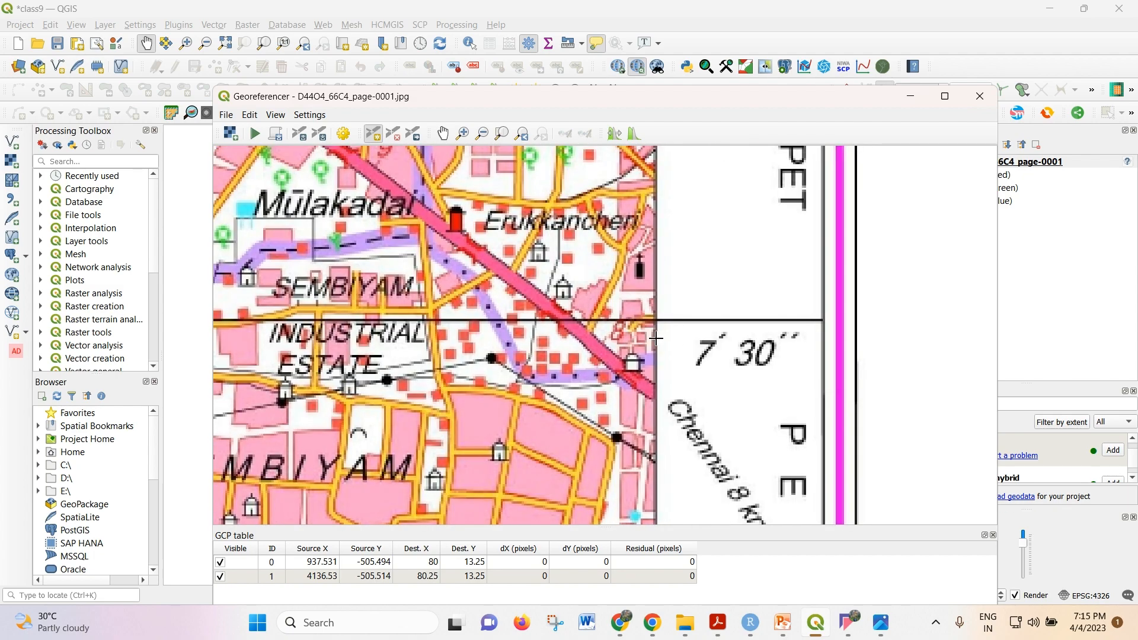
scroll(651, 353, "down", 6)
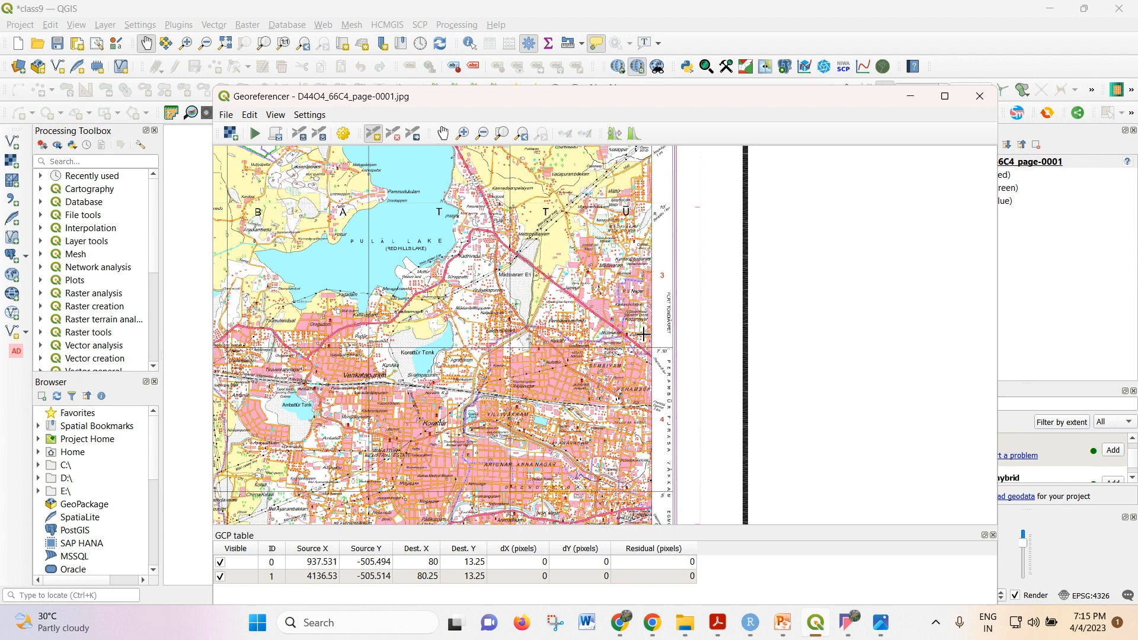
scroll(645, 332, "down", 2)
scroll(629, 245, "down", 2)
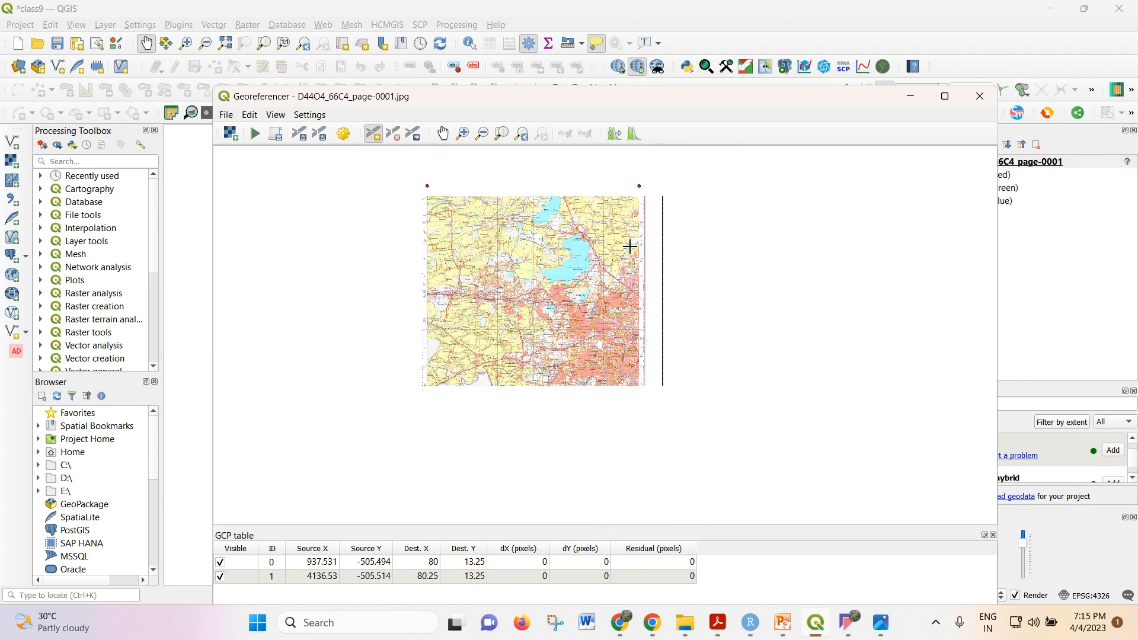
Add a ground control point exactly where the 2' 30" grid line meets the toposheet's east edge
scroll(630, 437, "up", 3)
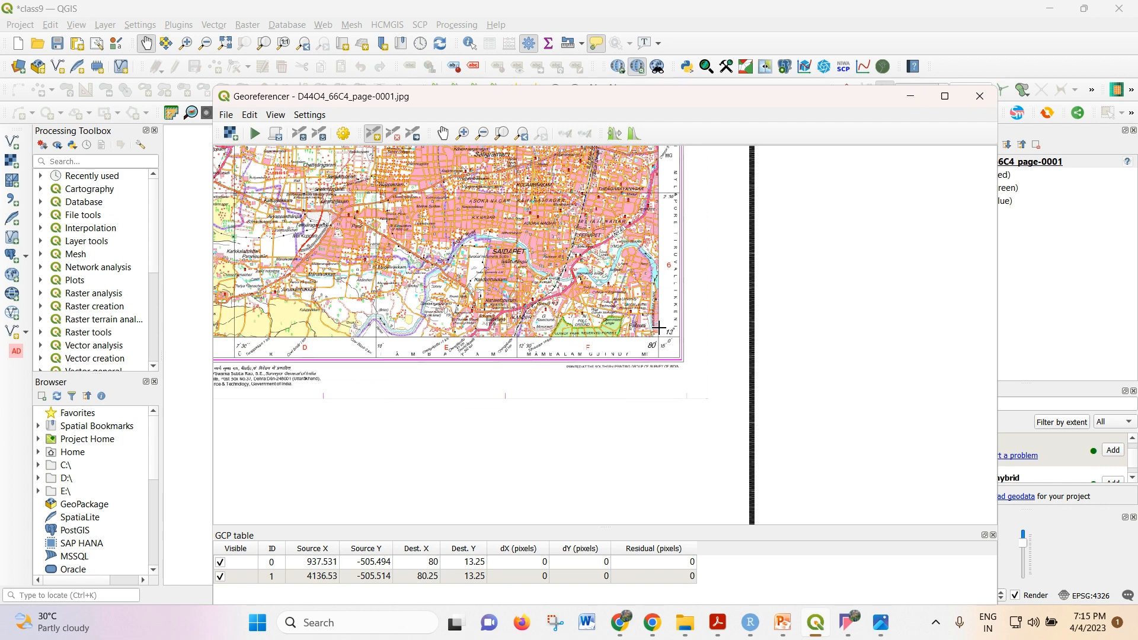
scroll(641, 330, "down", 2)
scroll(642, 232, "up", 1)
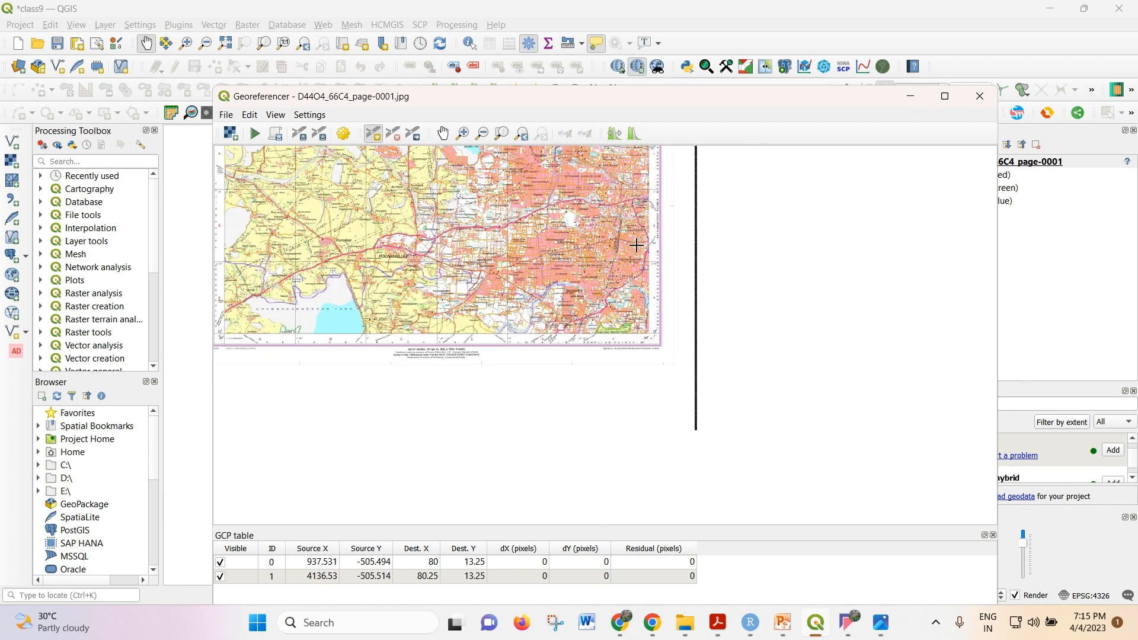
scroll(637, 245, "up", 4)
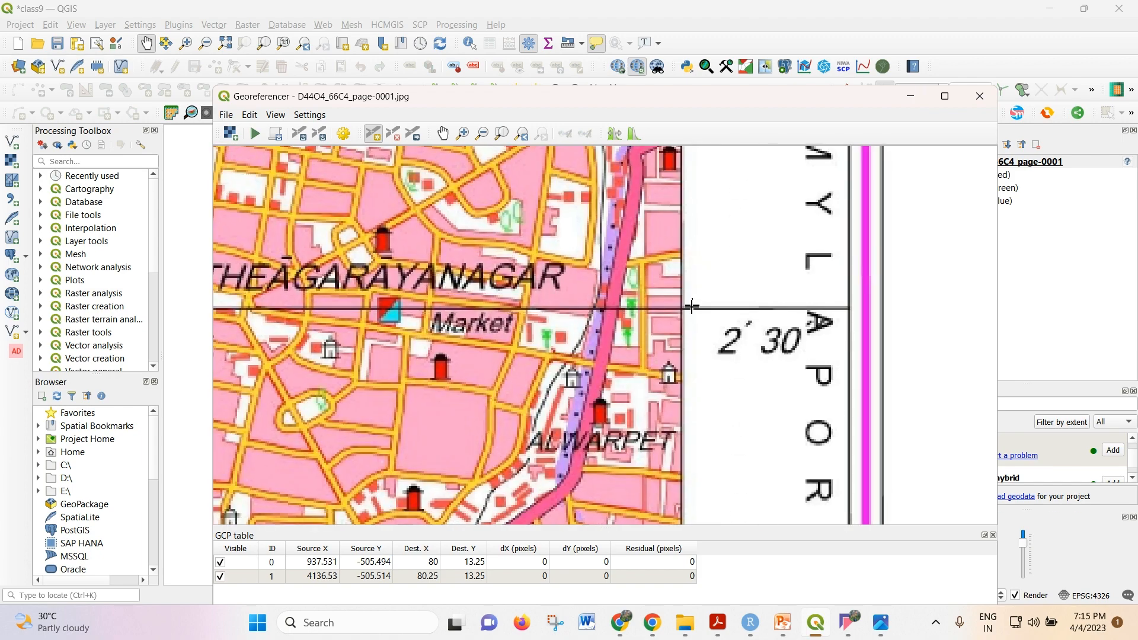
scroll(691, 307, "up", 1)
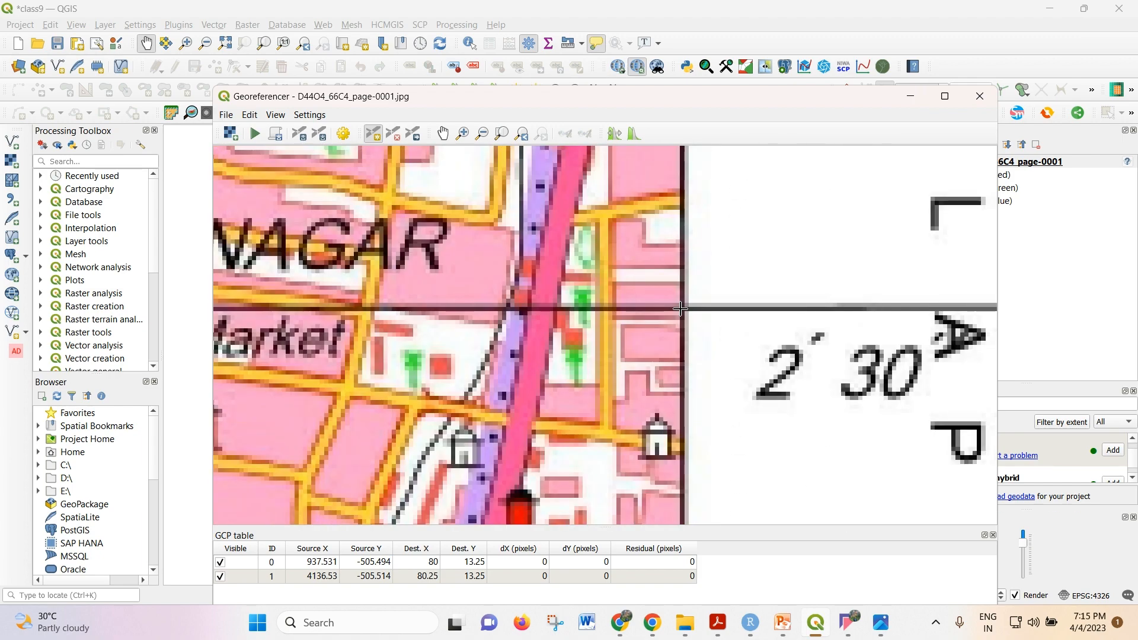
scroll(672, 321, "down", 1)
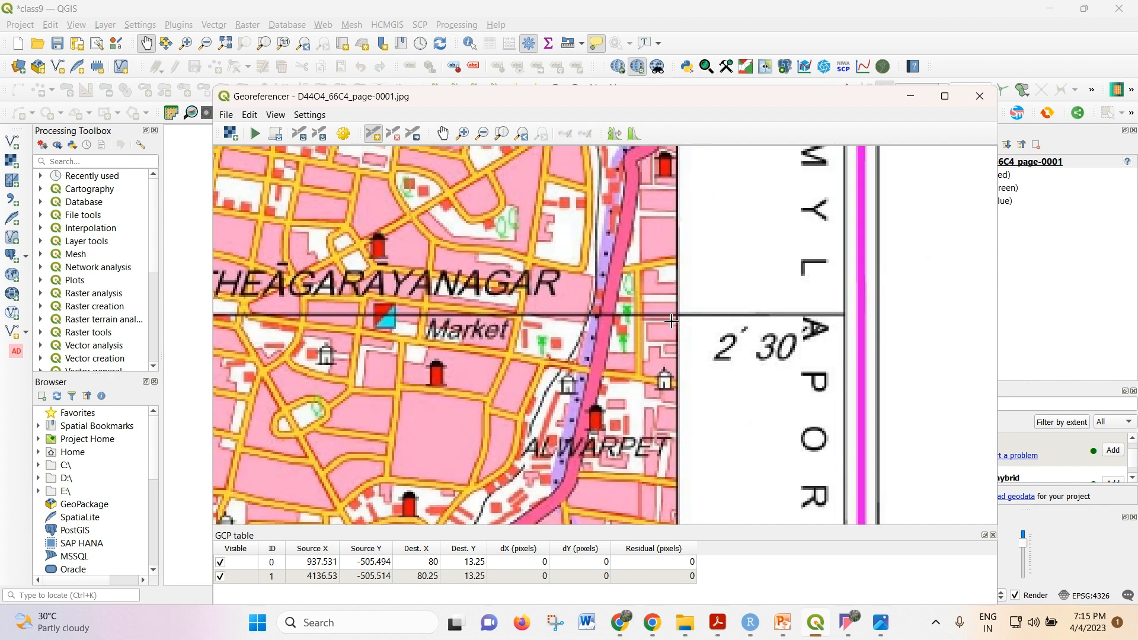
scroll(693, 308, "up", 1)
scroll(662, 342, "up", 1)
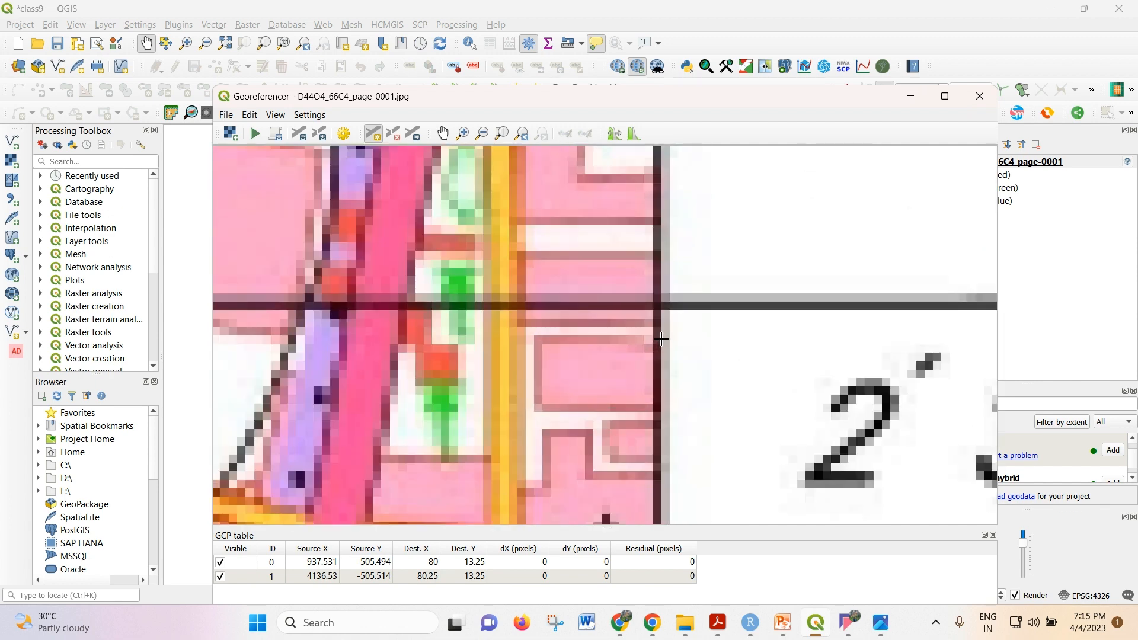
scroll(662, 339, "down", 1)
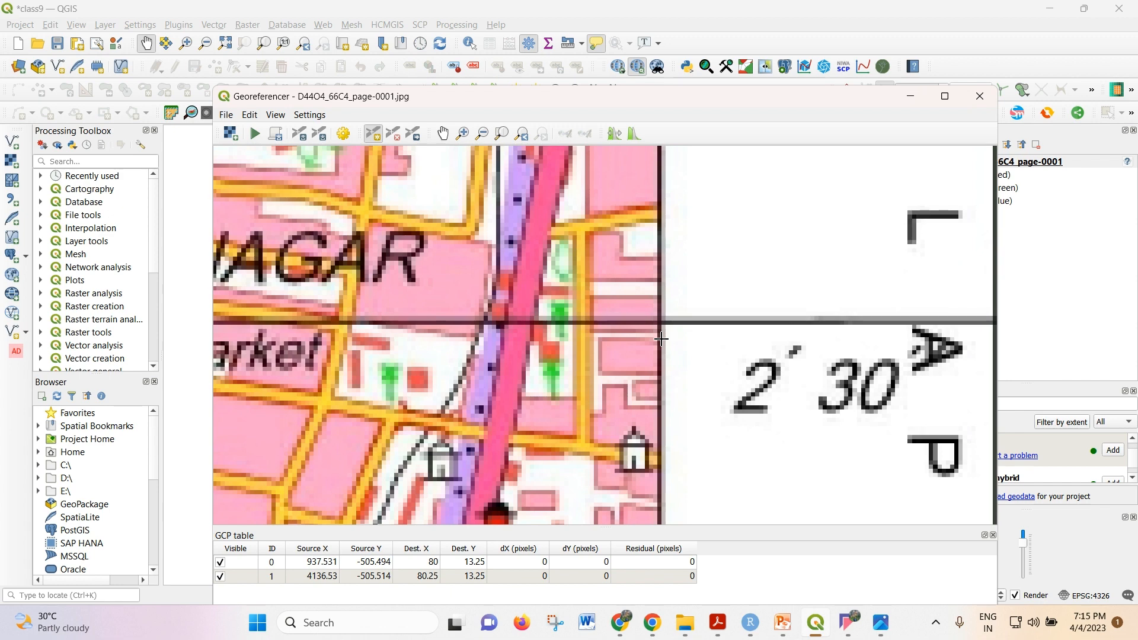
scroll(654, 325, "up", 3)
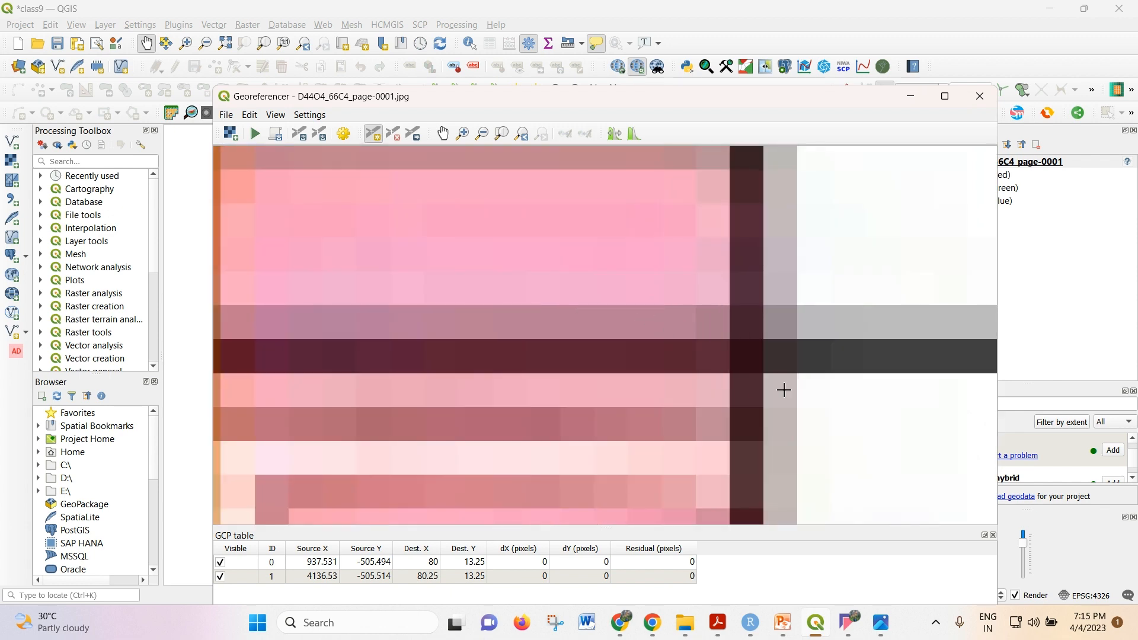
left_click(462, 134)
left_click_drag(696, 305, 832, 423)
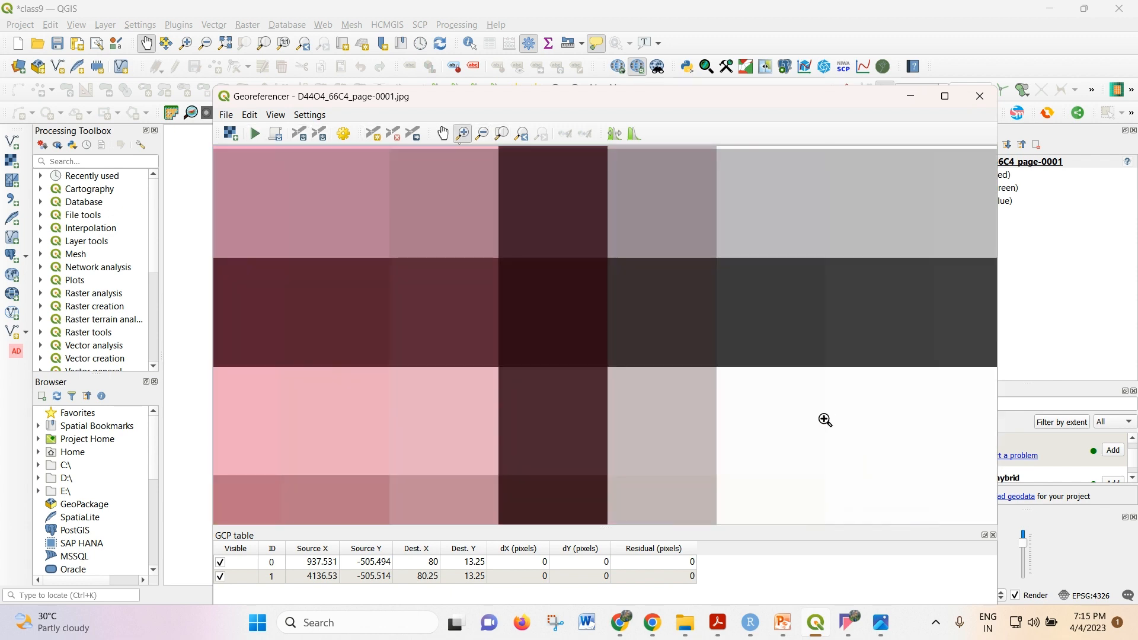
left_click(374, 140)
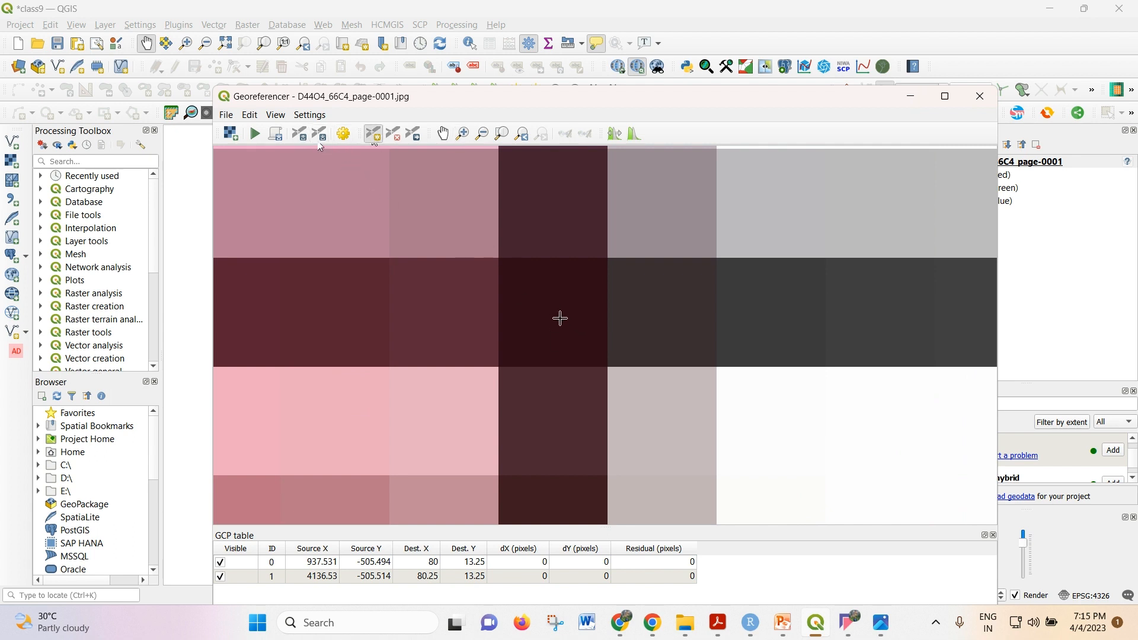
scroll(556, 317, "down", 4)
scroll(589, 367, "up", 2)
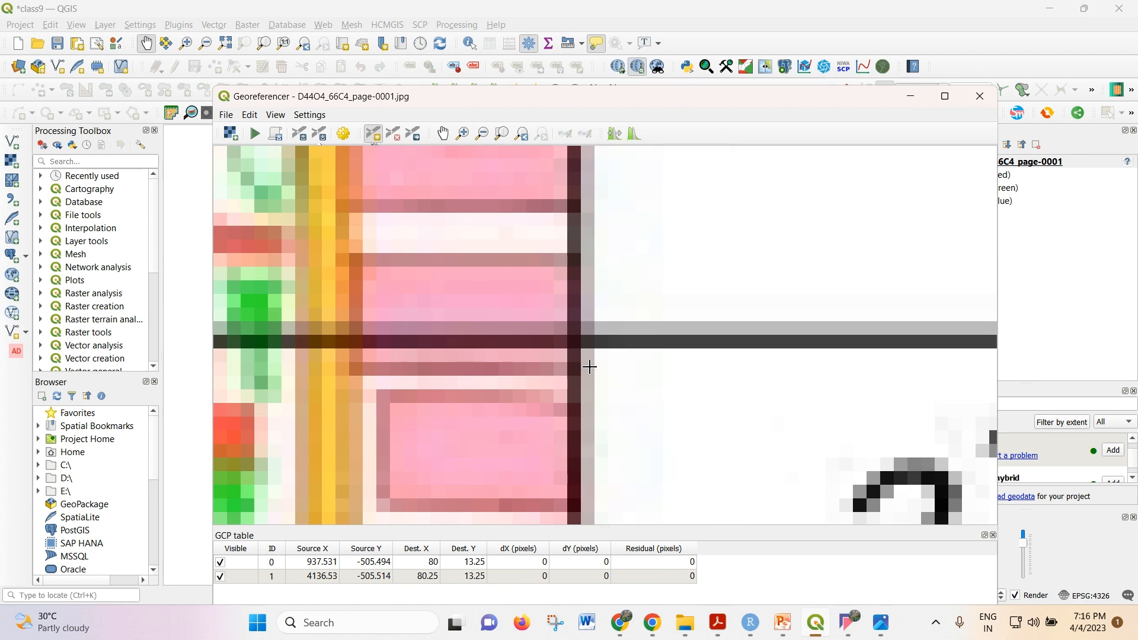
scroll(589, 367, "up", 3)
scroll(623, 333, "up", 1)
scroll(626, 335, "down", 5)
scroll(627, 335, "up", 4)
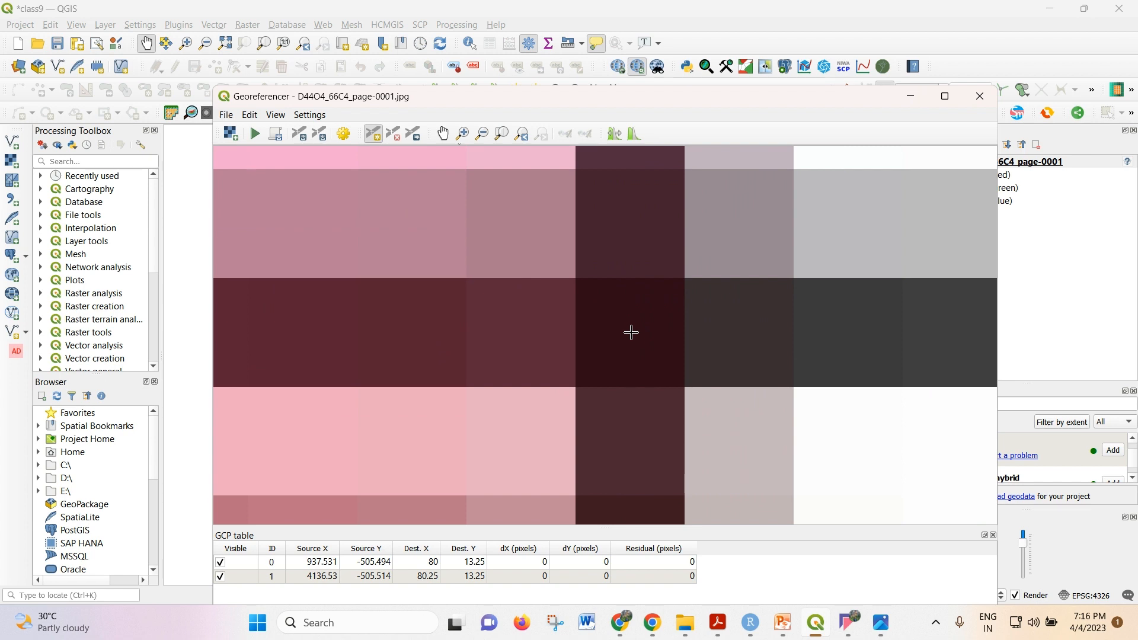
left_click(631, 333)
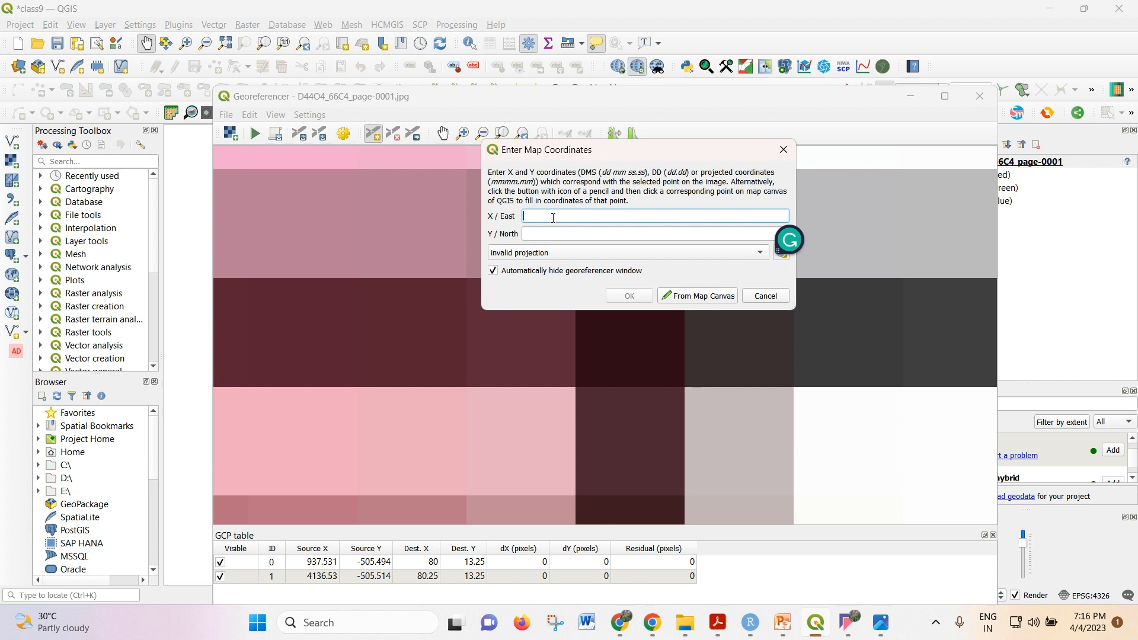
Give the east-edge control point the map coordinates X / East 80 15 and Y / North 13 02 30
type("80 15")
left_click(572, 234)
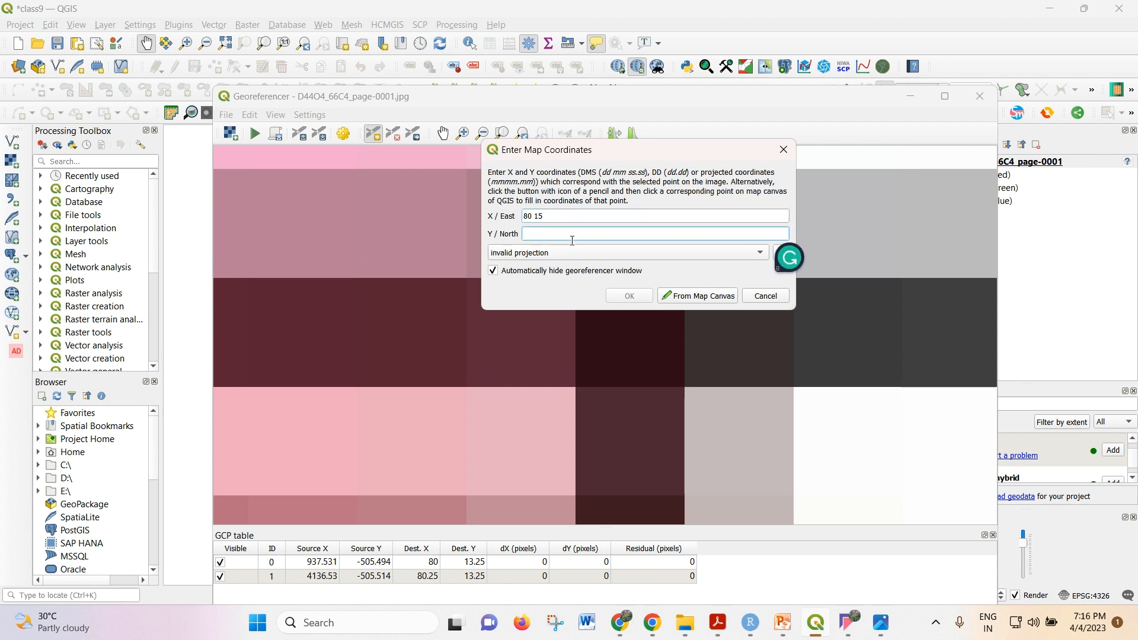
type("13 02 30")
left_click(636, 299)
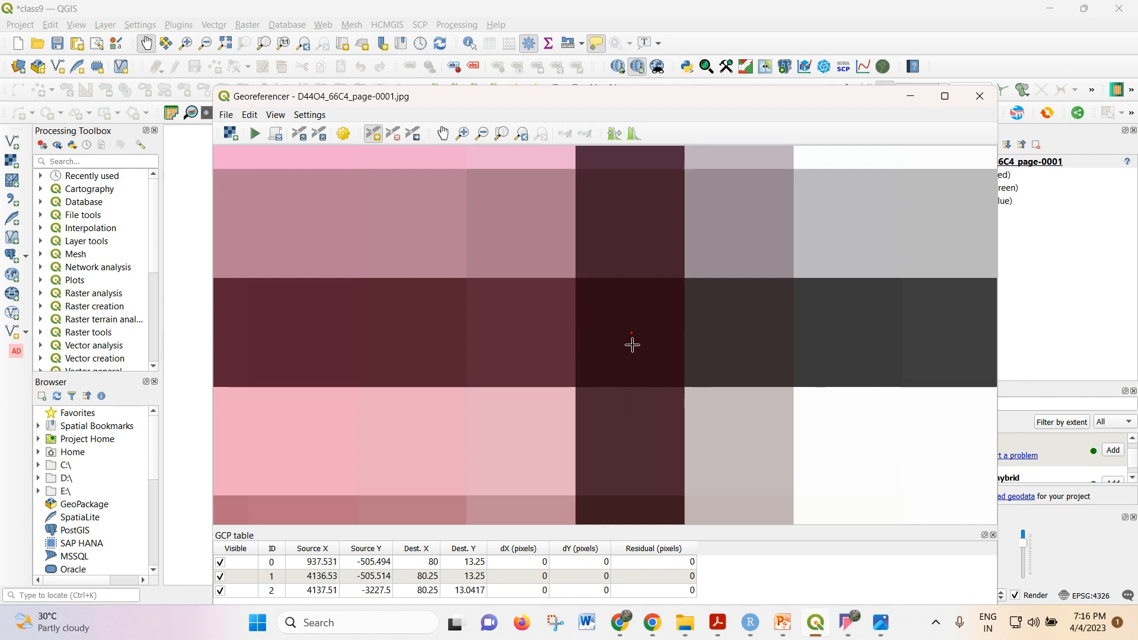
Add a ground control point exactly on the grid-line intersection at the toposheet's south-east corner
scroll(571, 238, "down", 10)
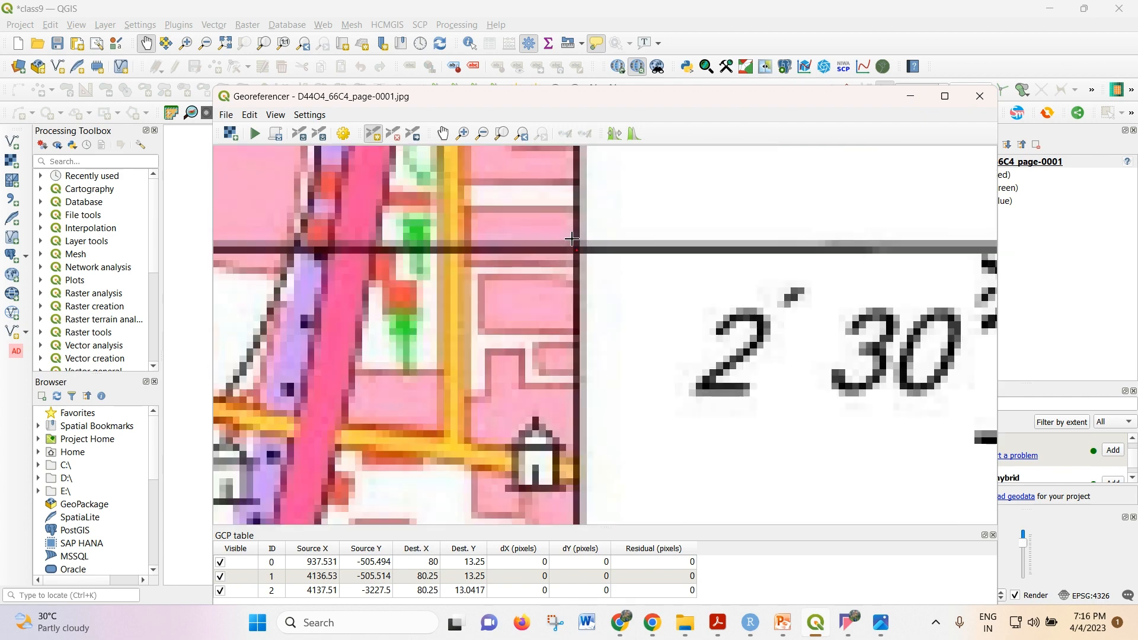
scroll(587, 230, "down", 1)
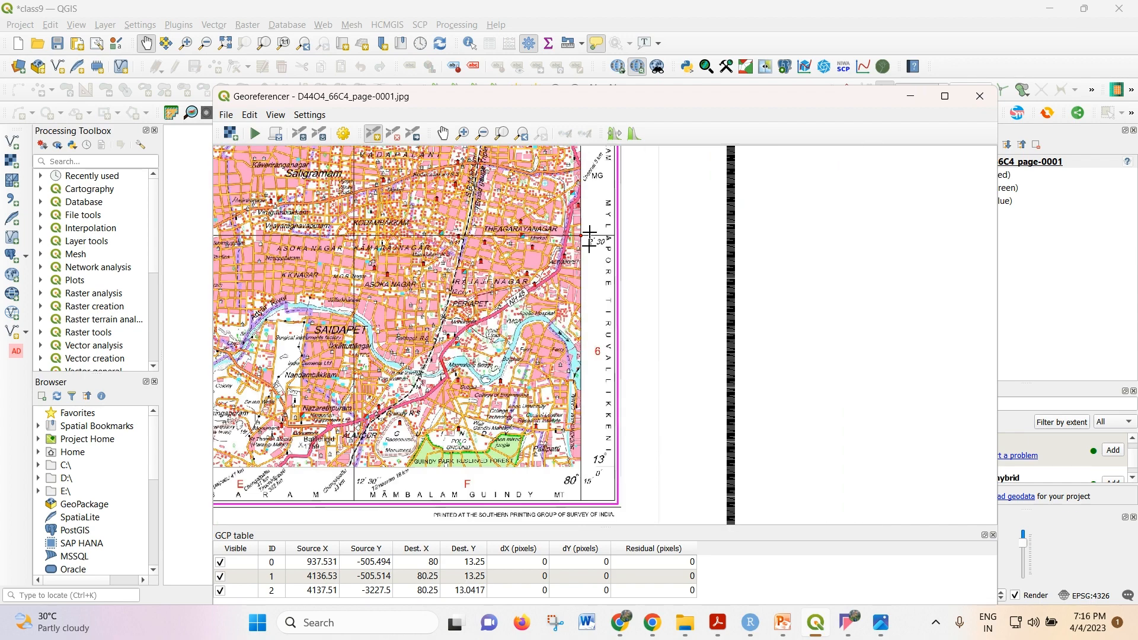
scroll(579, 488, "up", 2)
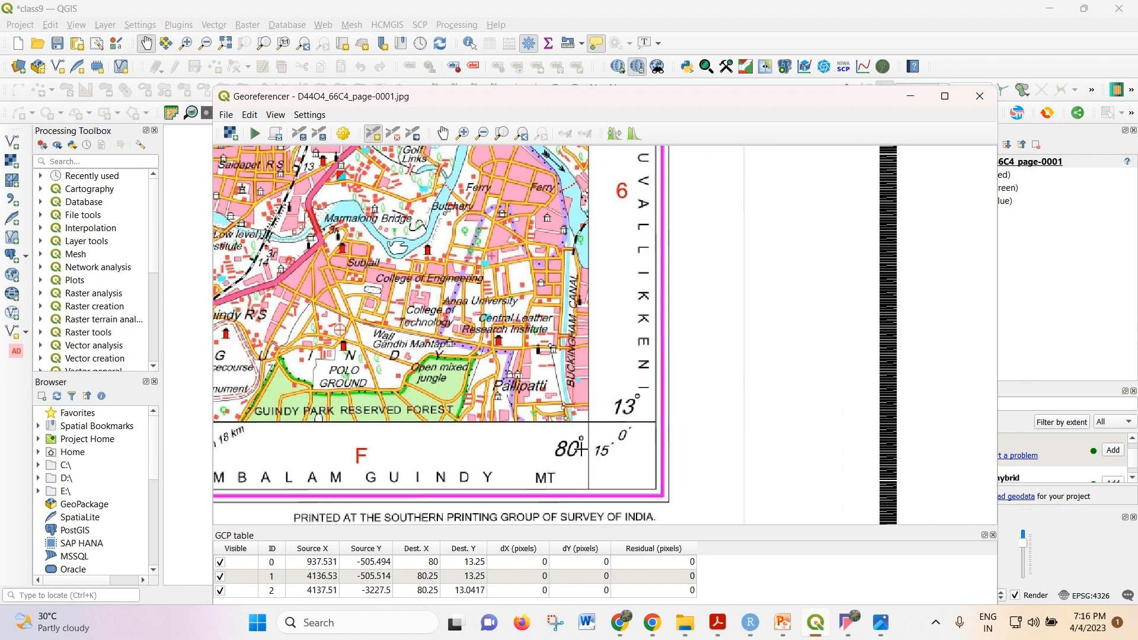
scroll(578, 456, "up", 3)
scroll(576, 377, "up", 4)
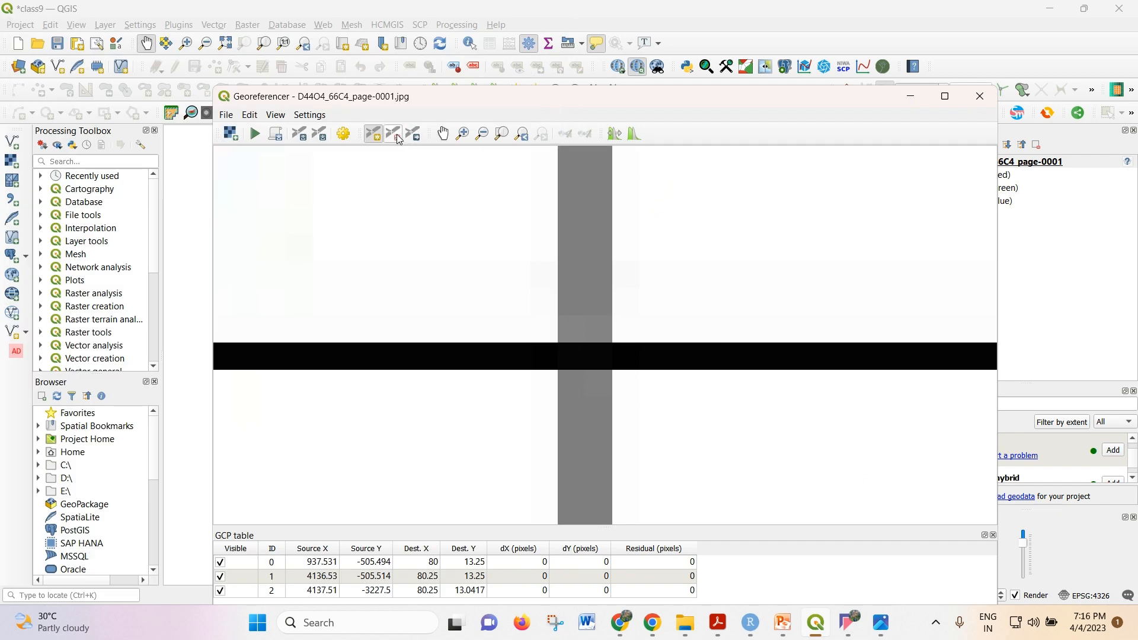
mouse_move(52, 623)
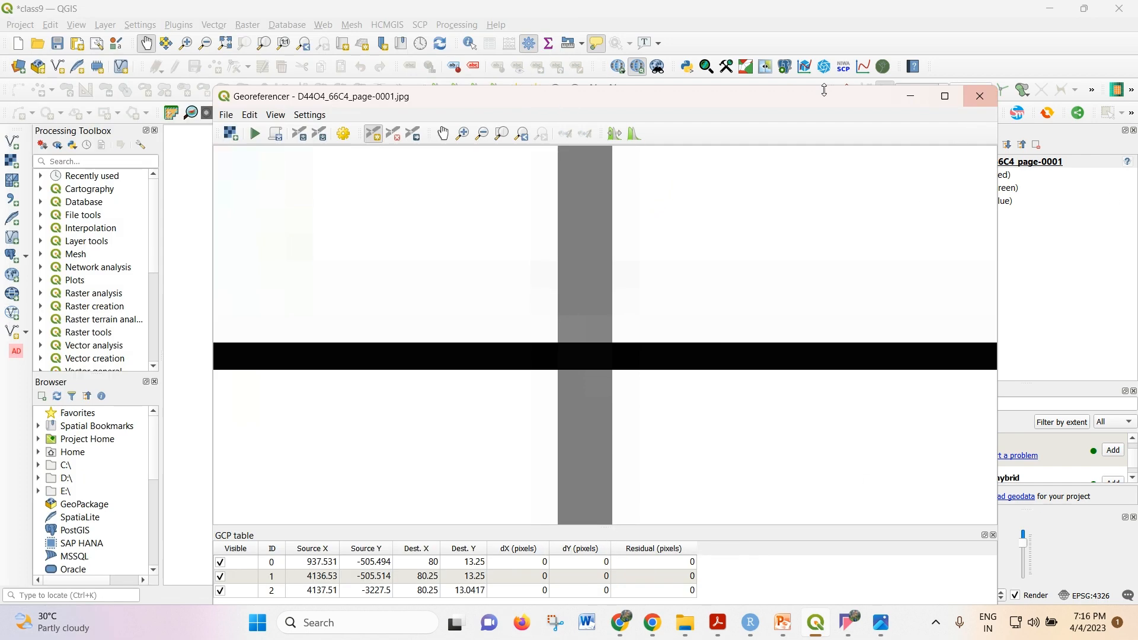
left_click(462, 134)
left_click_drag(513, 305, 638, 409)
left_click_drag(440, 222, 739, 450)
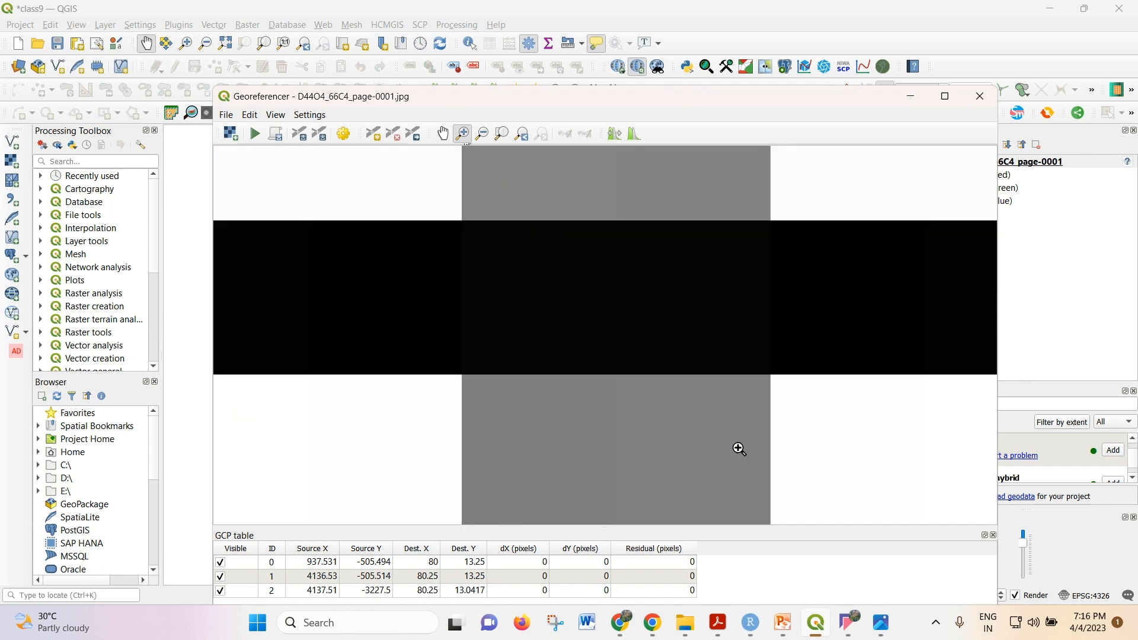
left_click(373, 133)
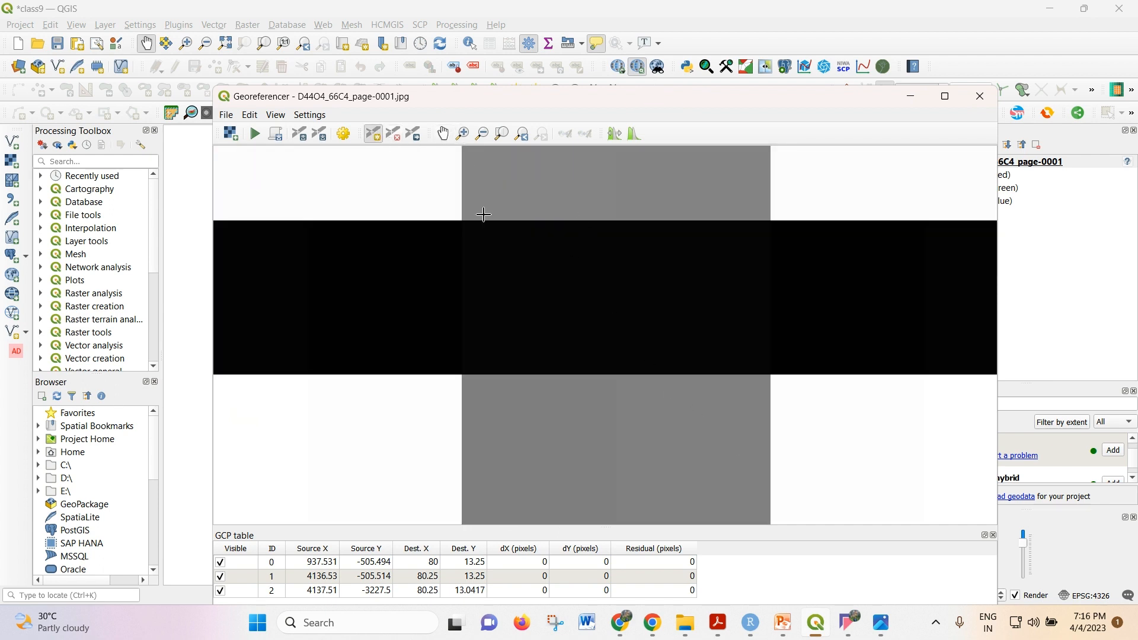
left_click(624, 293)
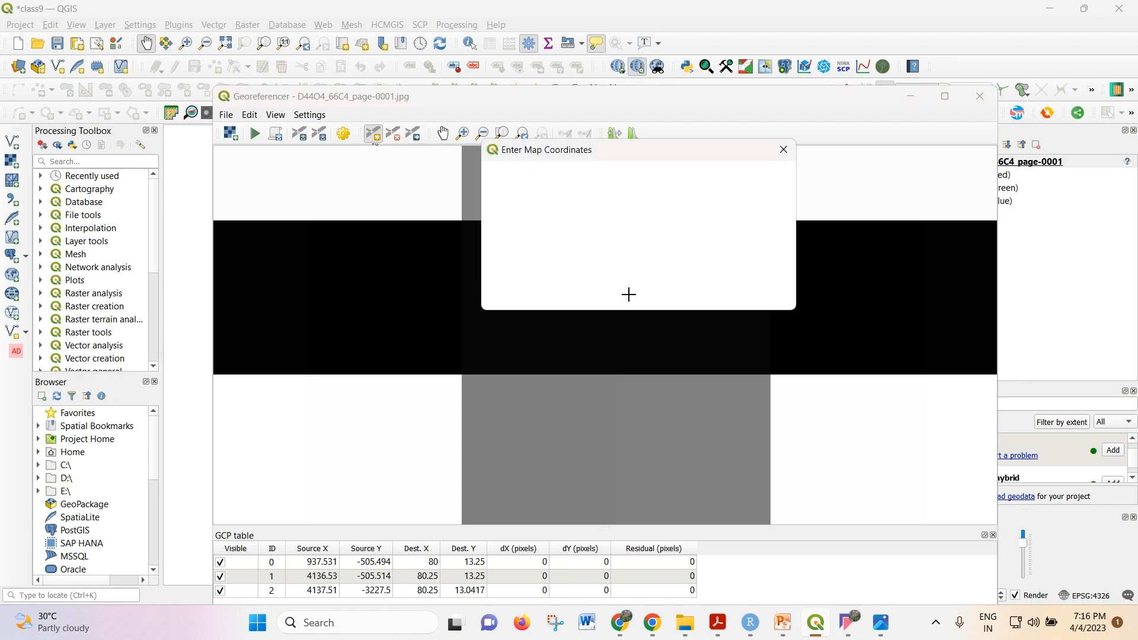
Give the south-east corner control point the map coordinates X / East 80 15 and Y / North 13
left_click(571, 218)
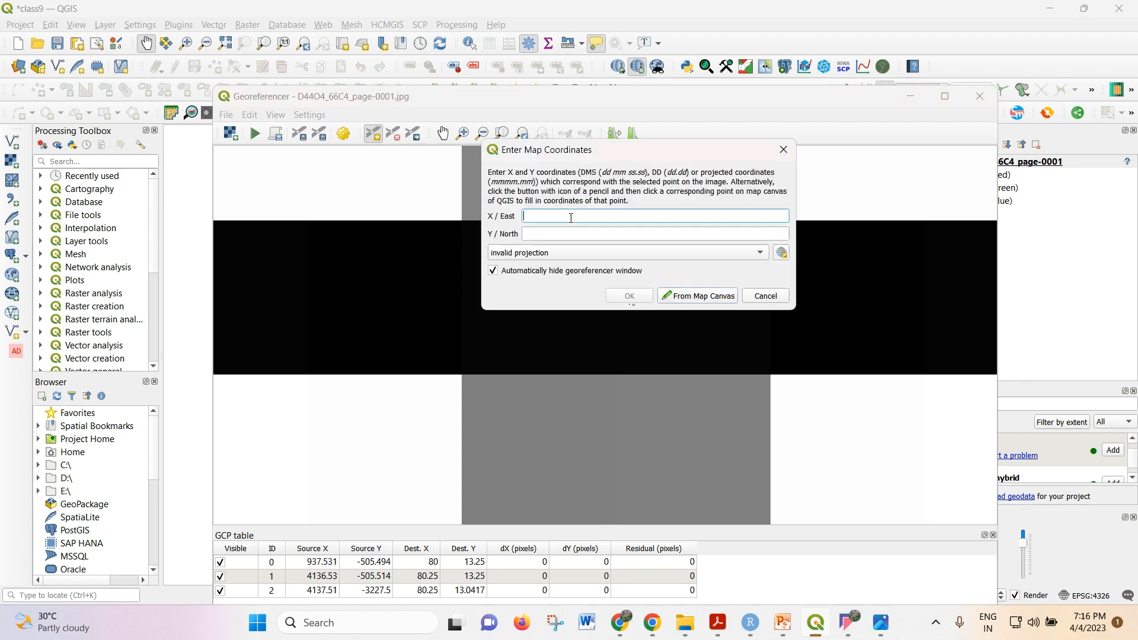
type("80 15")
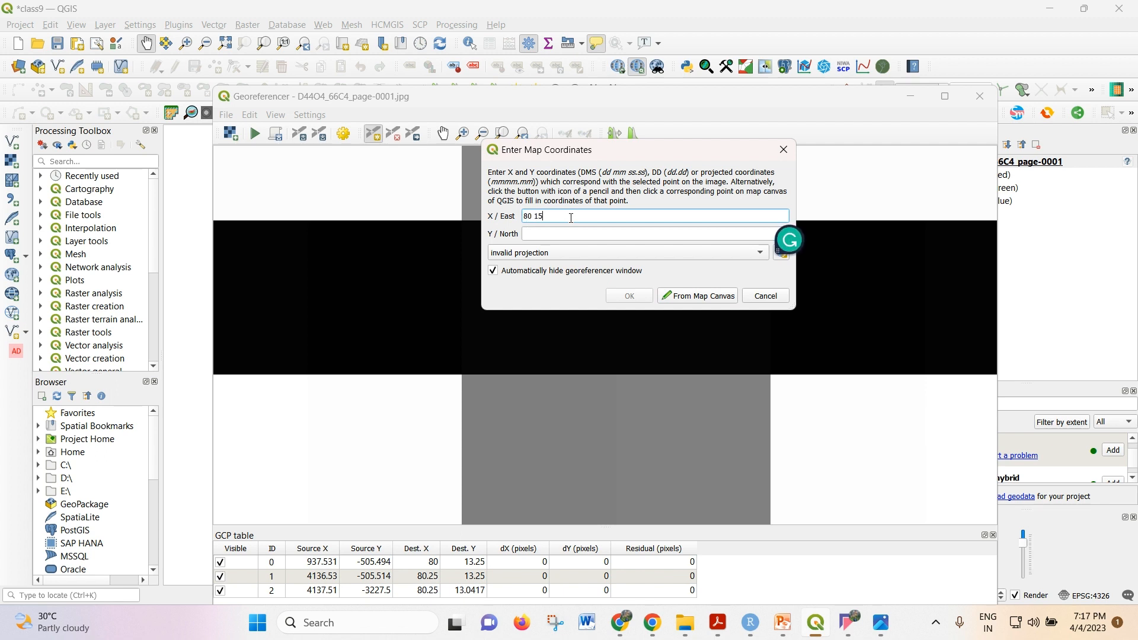
left_click(567, 240)
type("13")
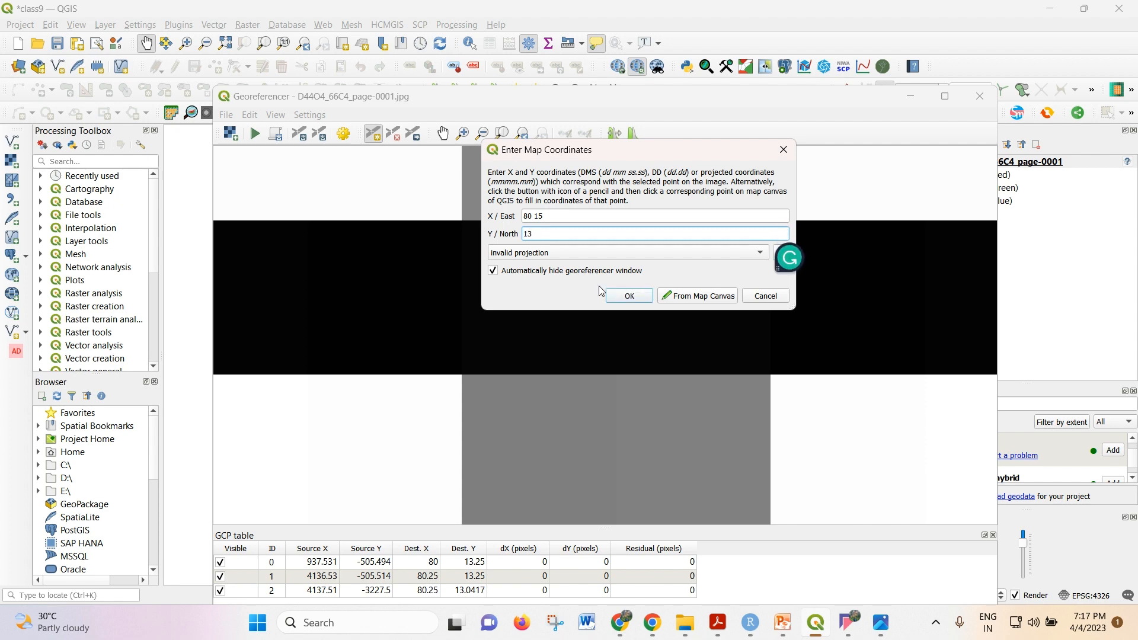
left_click(627, 296)
Examine the longitude labels along the toposheet's south edge, from the south-east corner westward to the 2' 30" grid line
scroll(701, 252, "down", 5)
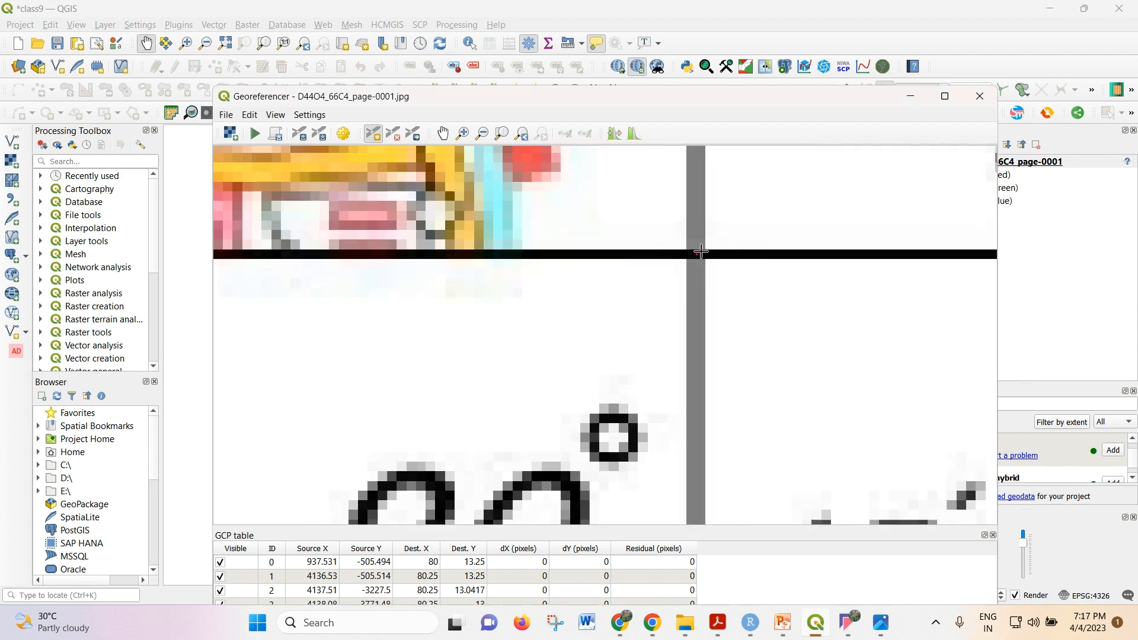
scroll(706, 244, "down", 2)
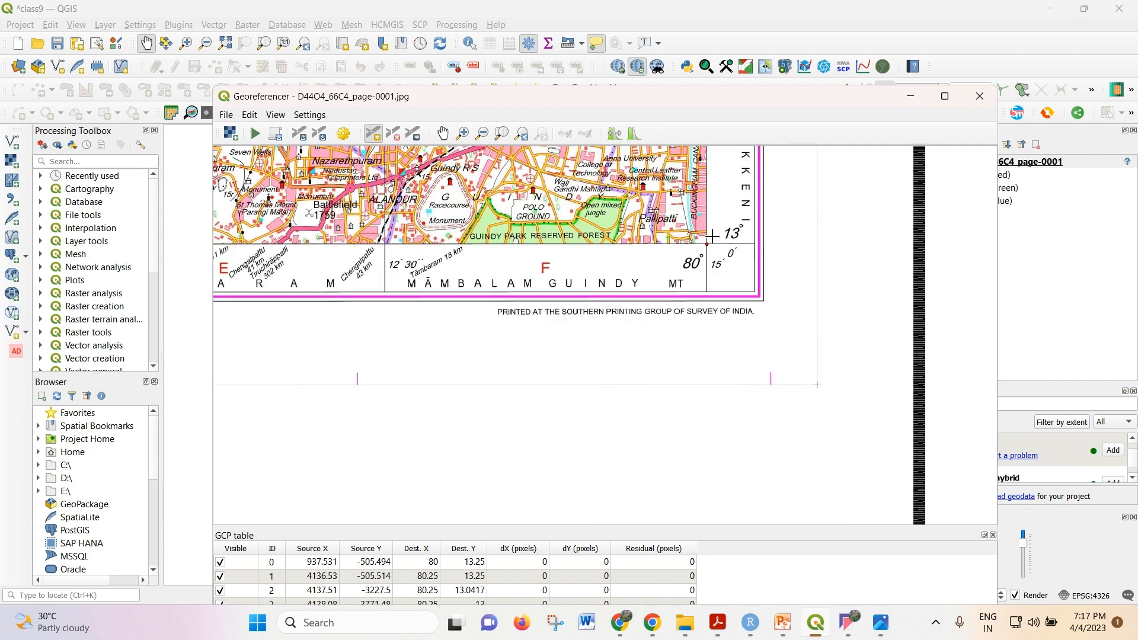
scroll(682, 267, "down", 2)
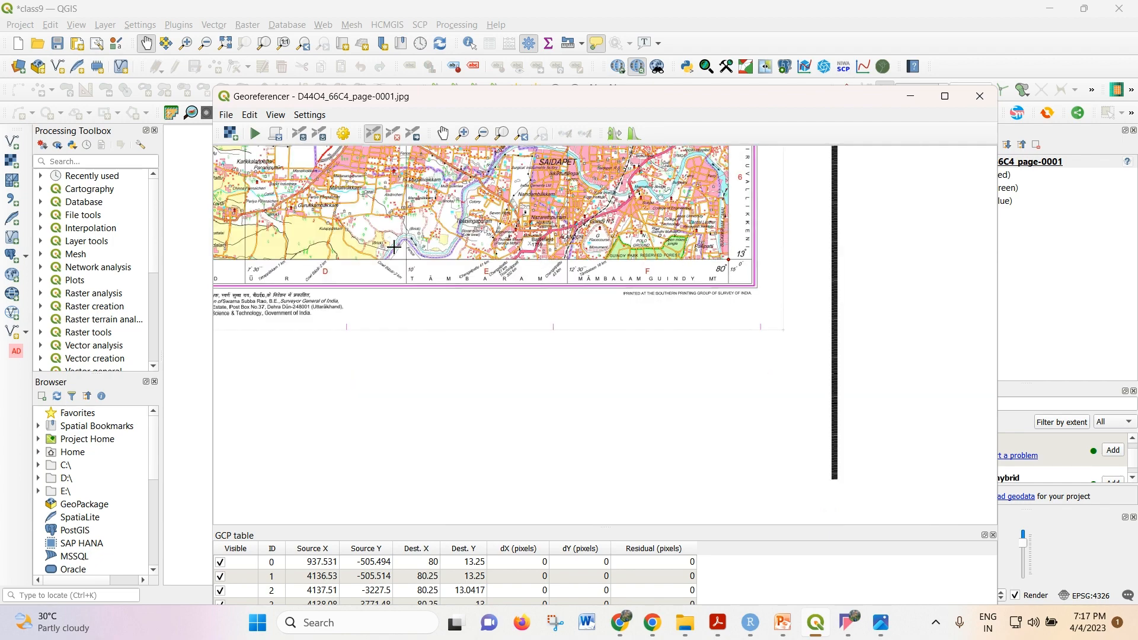
scroll(394, 248, "up", 2)
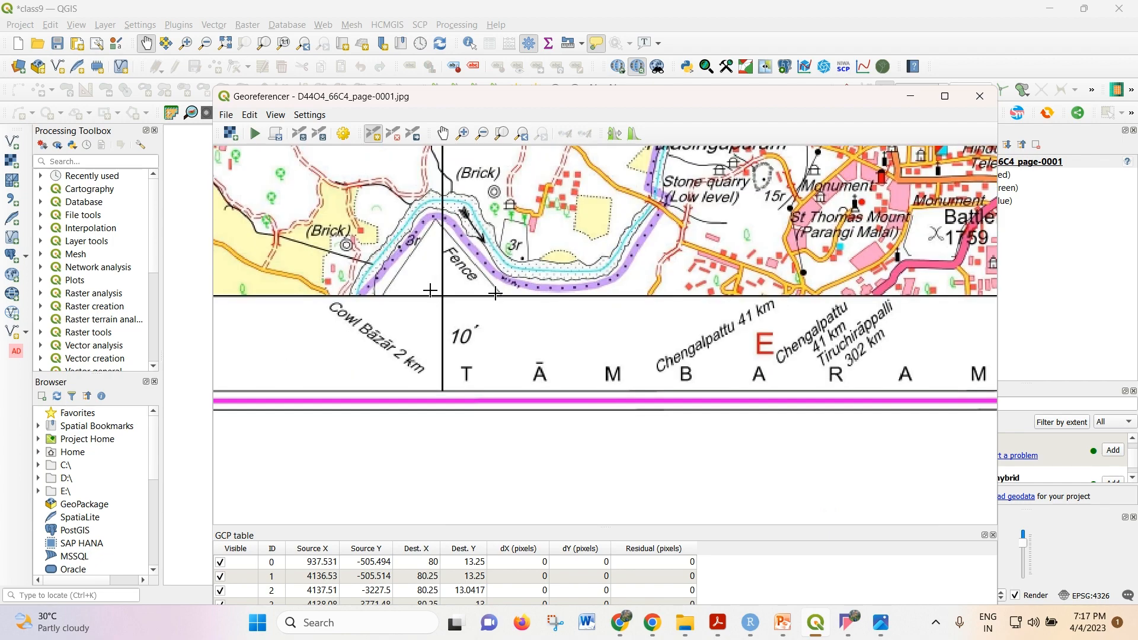
scroll(431, 290, "up", 1)
scroll(430, 291, "down", 4)
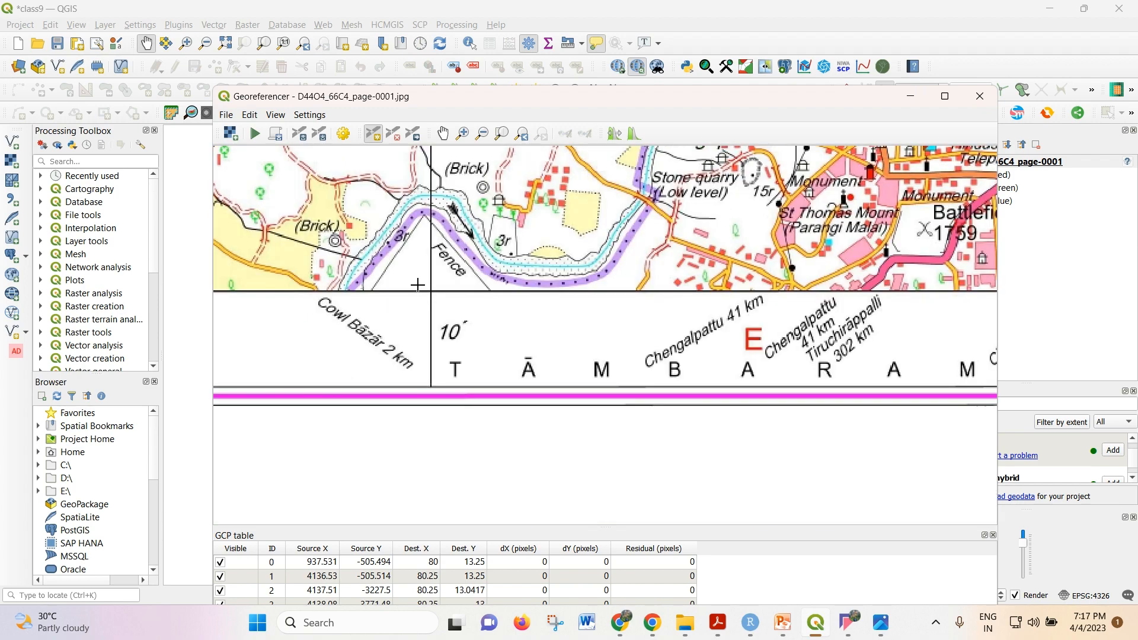
scroll(490, 313, "down", 1)
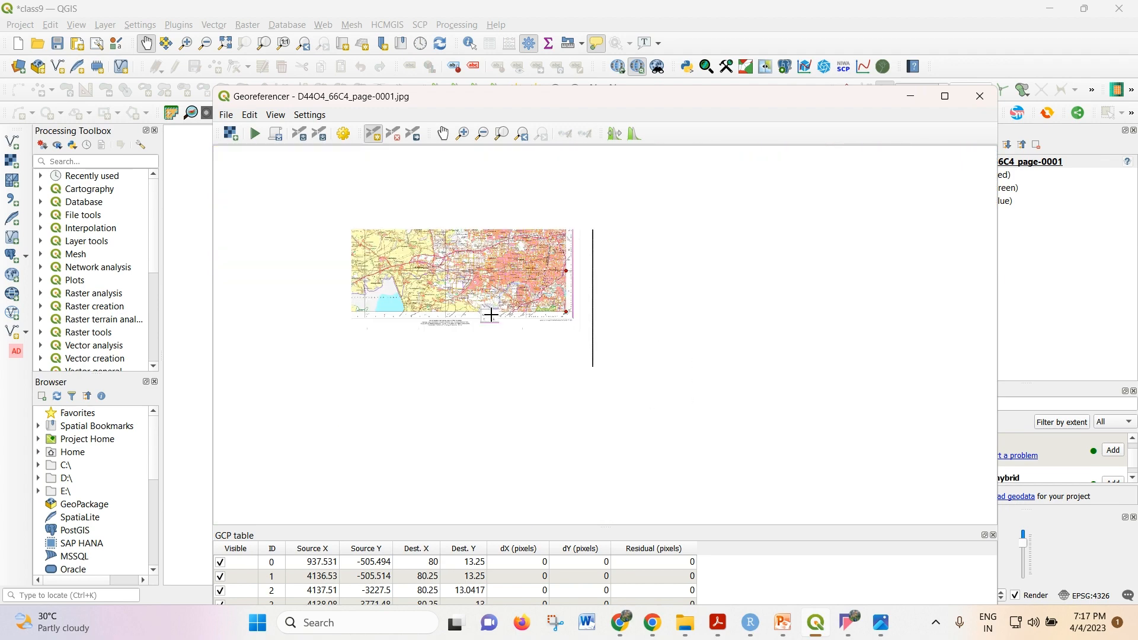
scroll(403, 297, "up", 3)
scroll(339, 339, "up", 3)
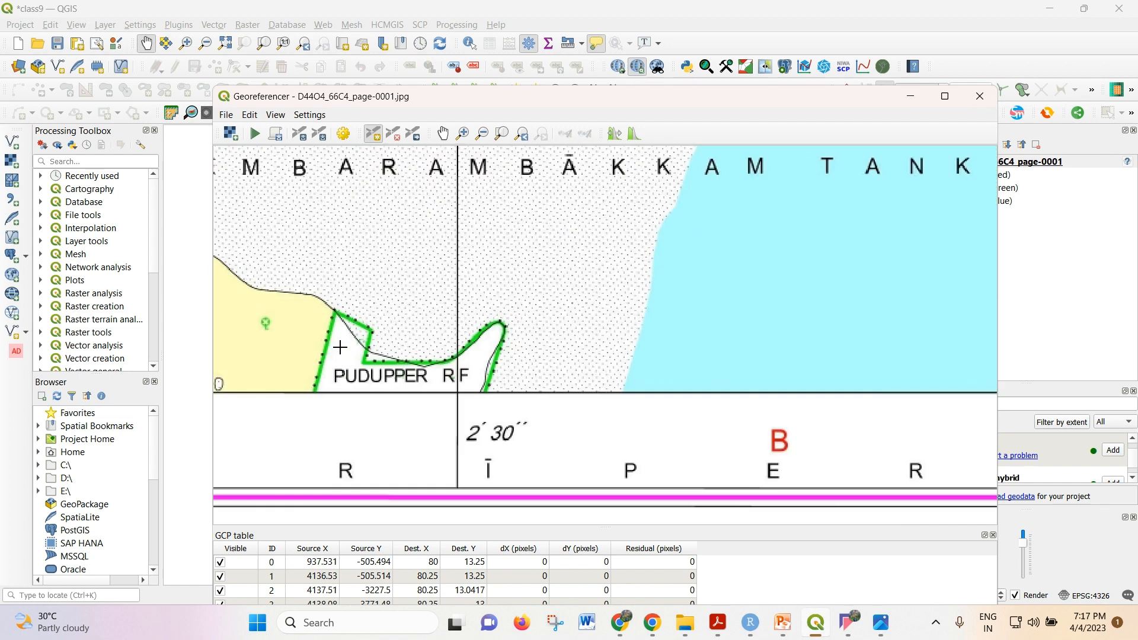
Add a ground control point exactly where the 2' 30" grid line meets the toposheet's south edge
scroll(439, 396, "up", 1)
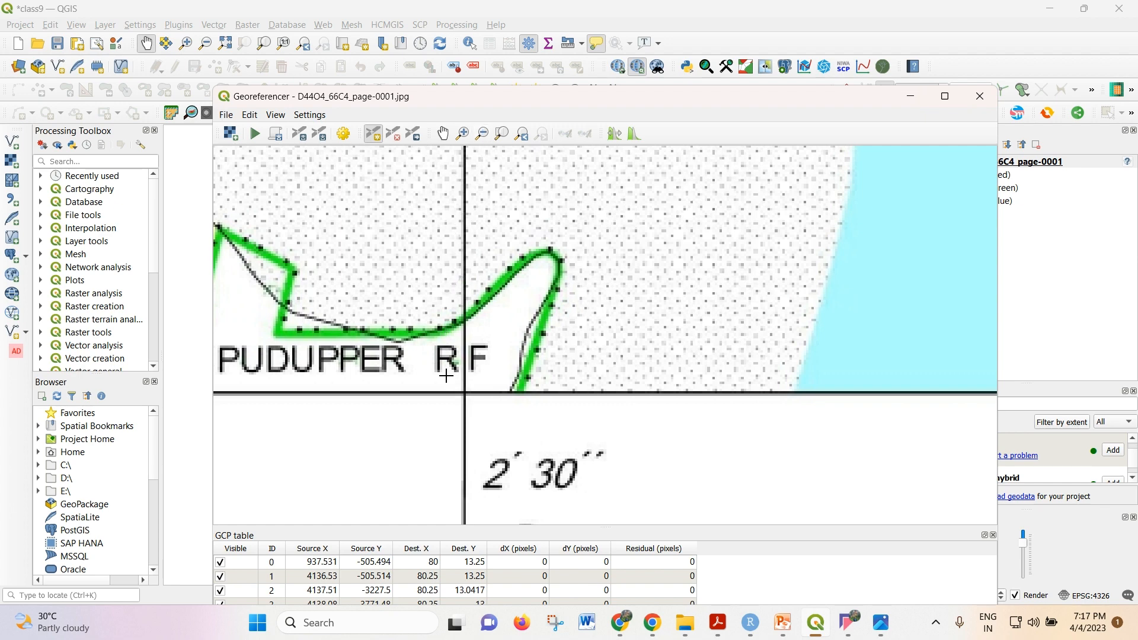
scroll(492, 380, "down", 1)
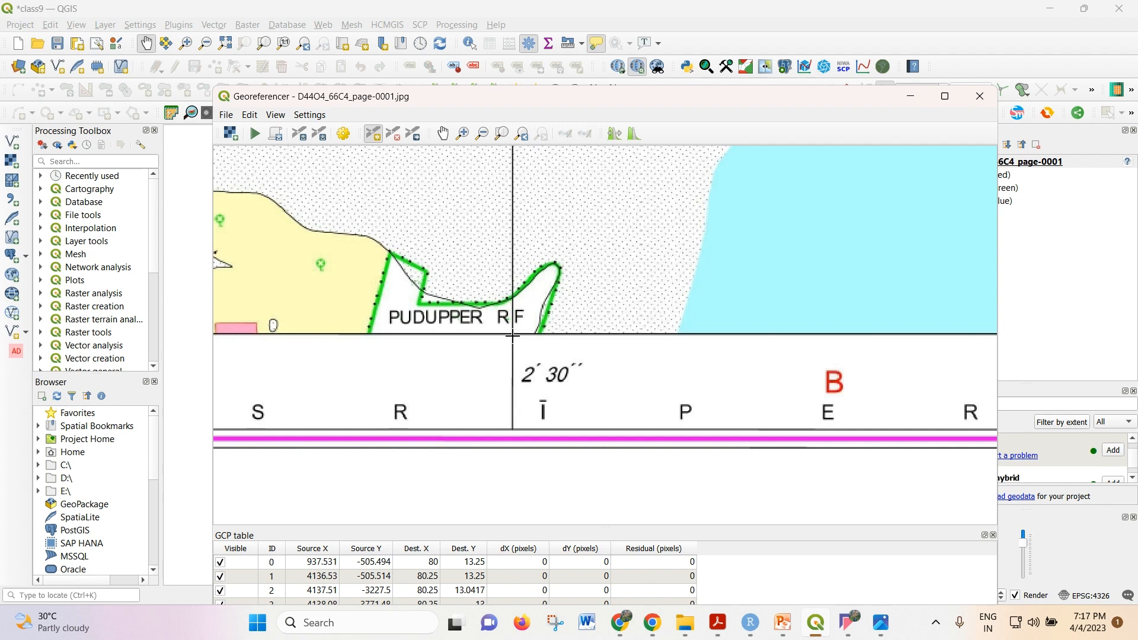
scroll(513, 335, "up", 2)
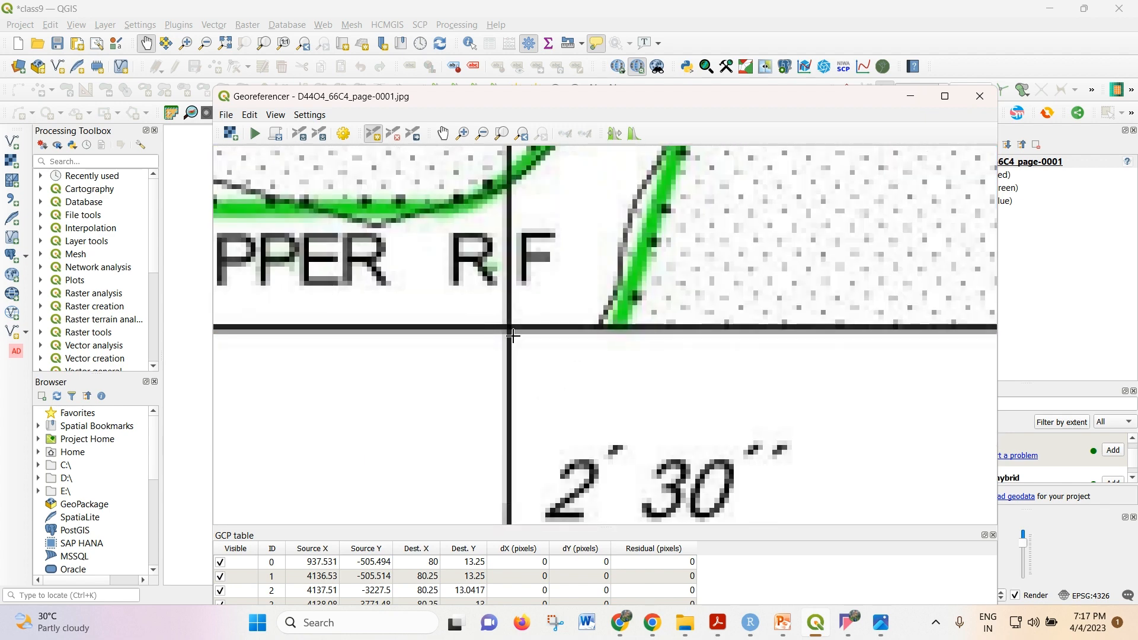
scroll(513, 335, "down", 4)
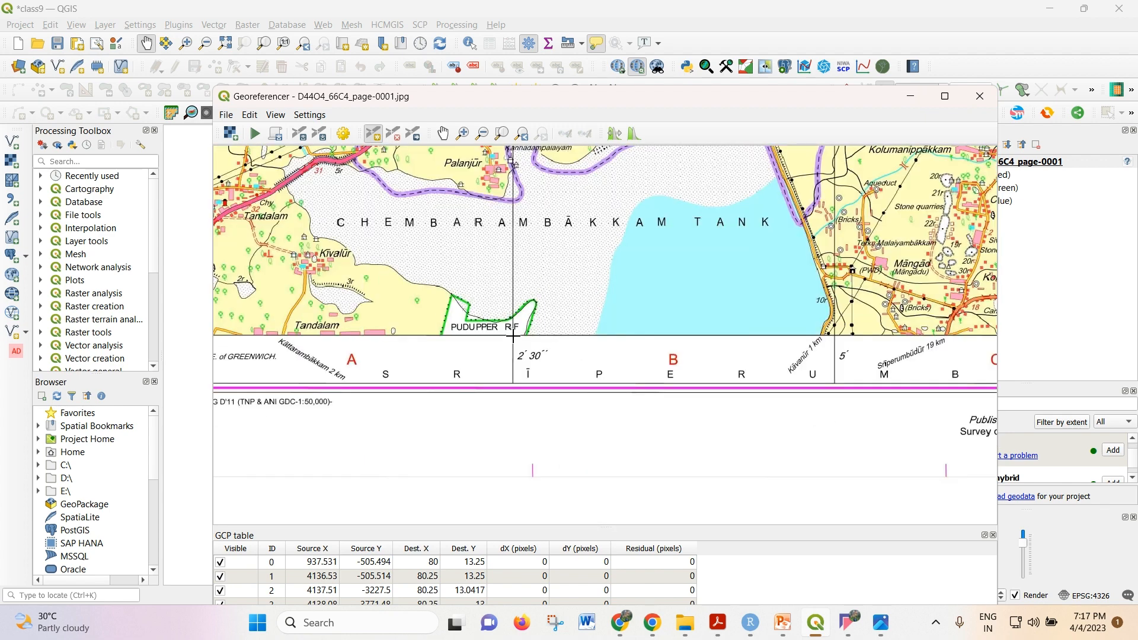
scroll(510, 336, "up", 5)
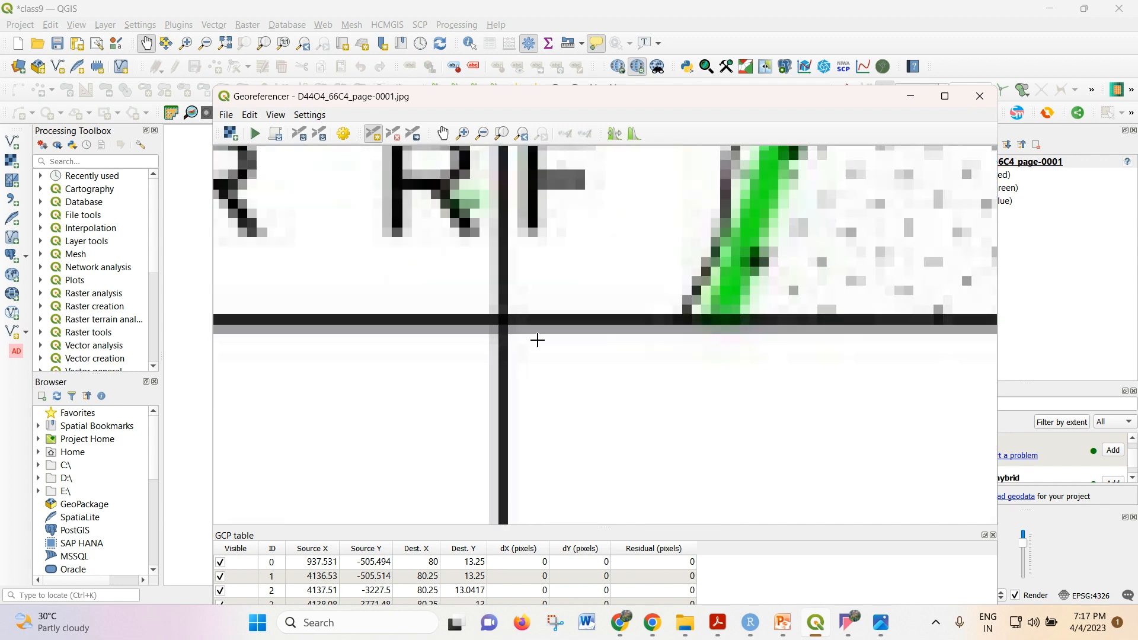
left_click(463, 133)
left_click_drag(466, 281, 564, 396)
left_click_drag(502, 216, 681, 389)
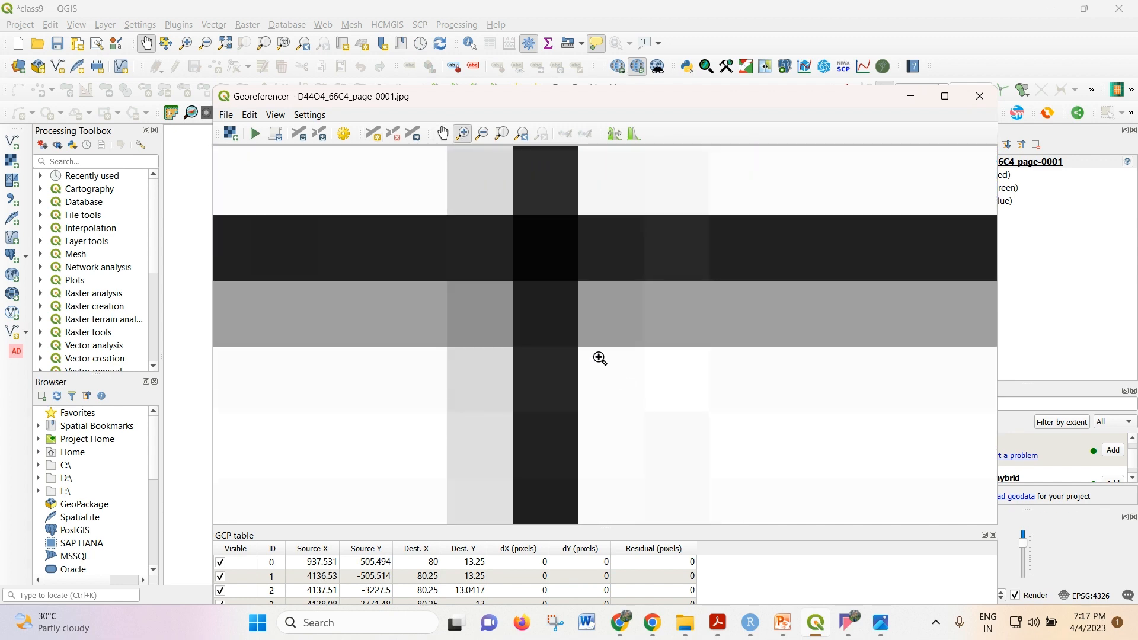
left_click_drag(443, 187, 626, 384)
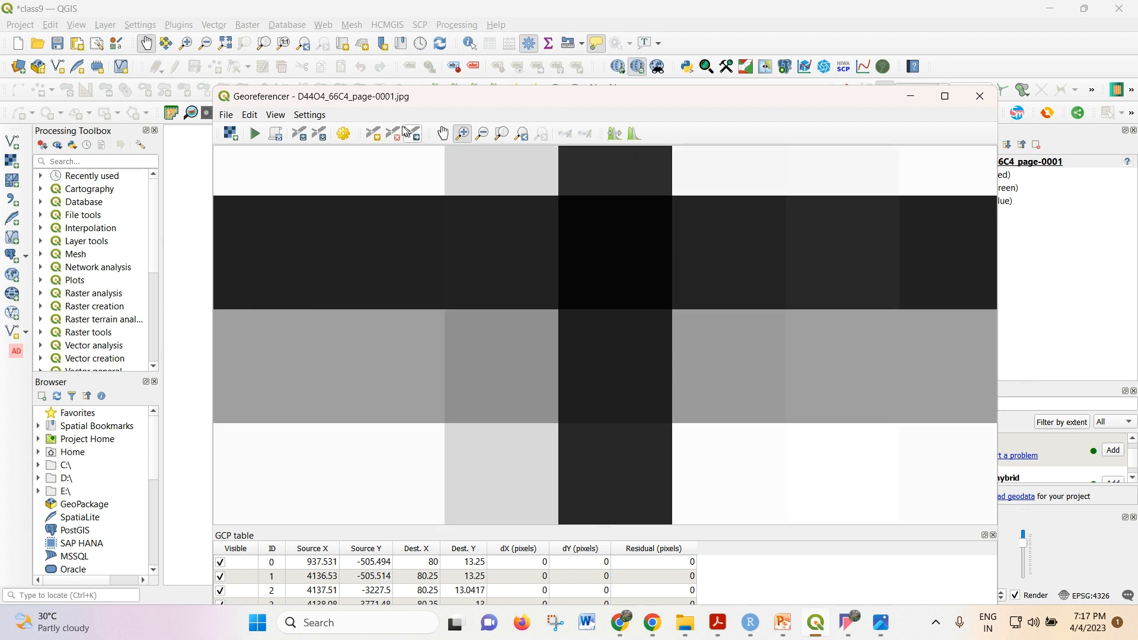
left_click(374, 134)
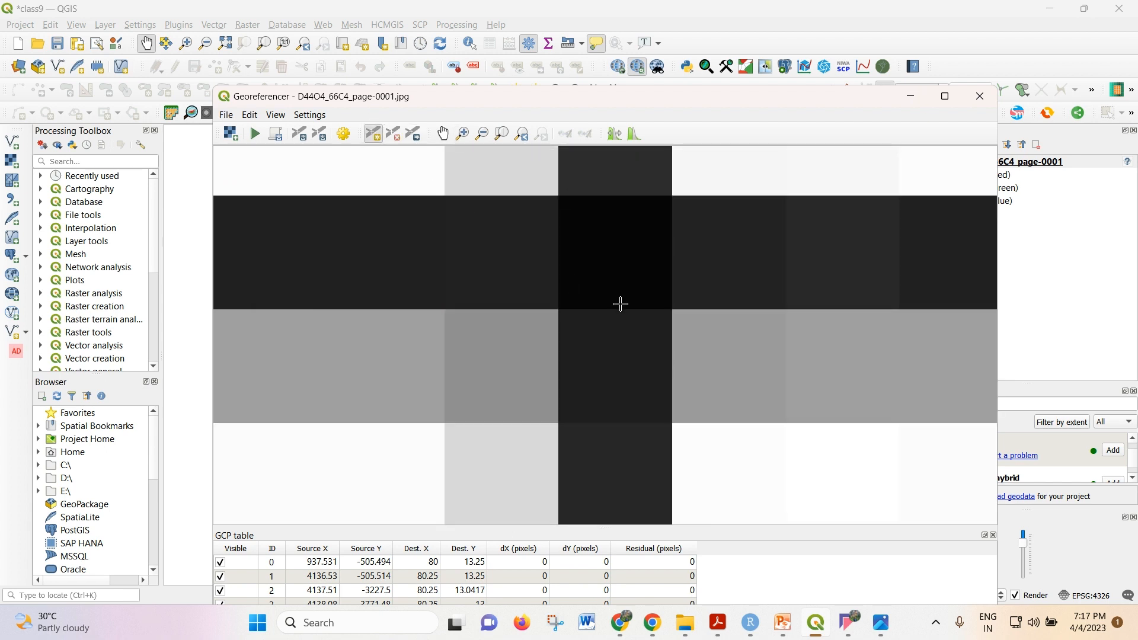
left_click(619, 253)
Give the south-edge control point the map coordinates X / East 80 02 30 and Y / North 13
left_click(559, 215)
type("80")
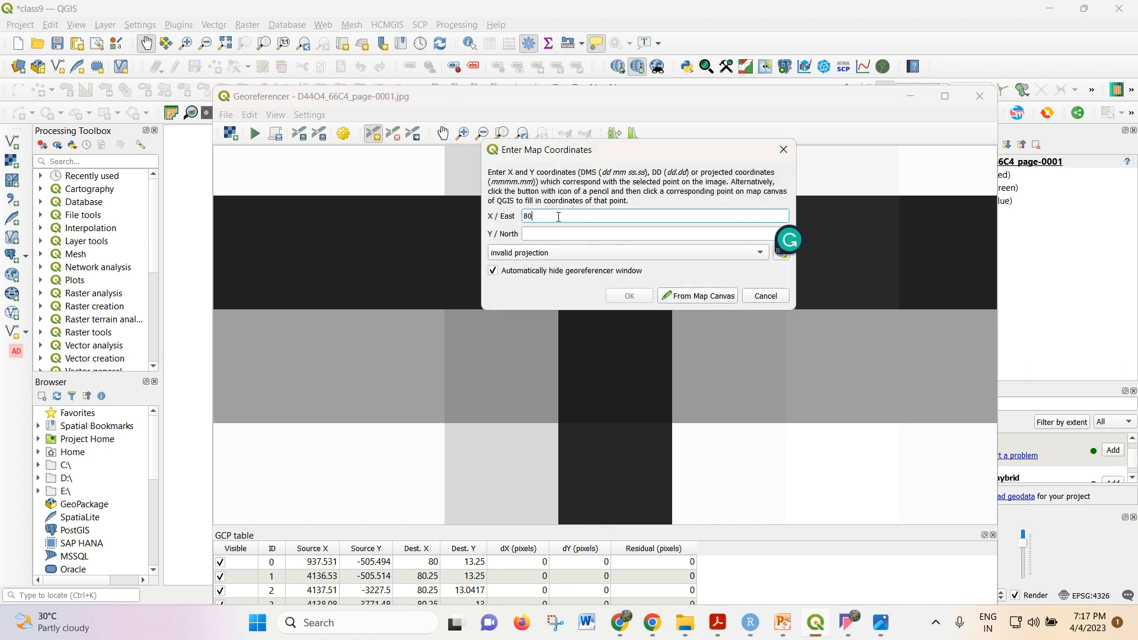
type(" 02 30")
left_click(553, 234)
type("13")
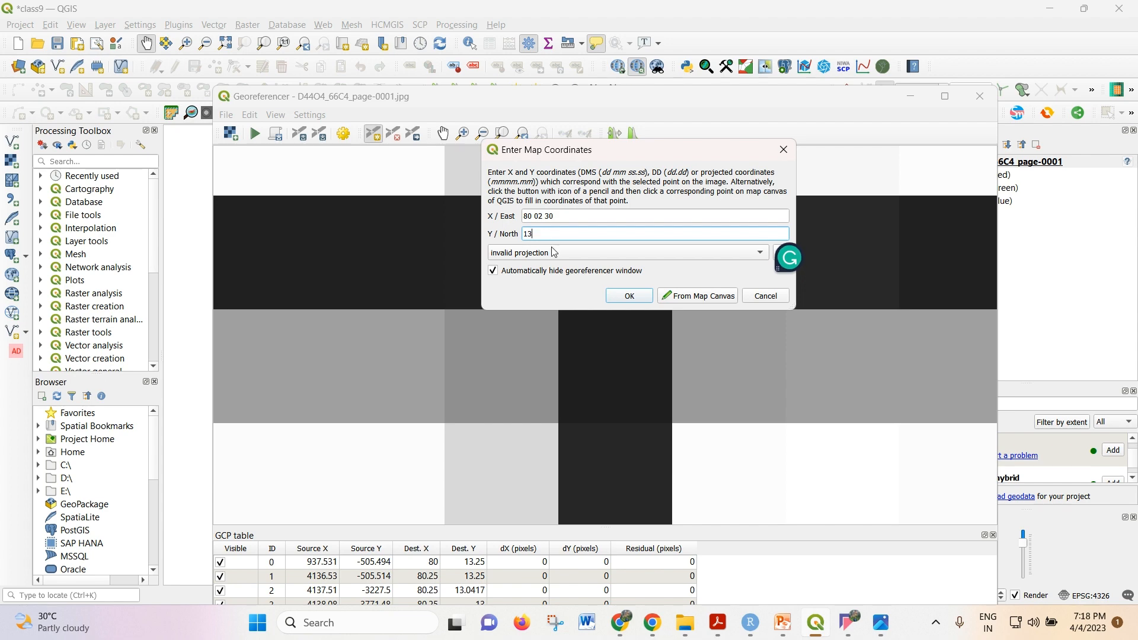
left_click(629, 296)
Add a ground control point exactly on the grid-line intersection at the toposheet's south-west corner
scroll(670, 296, "up", 10)
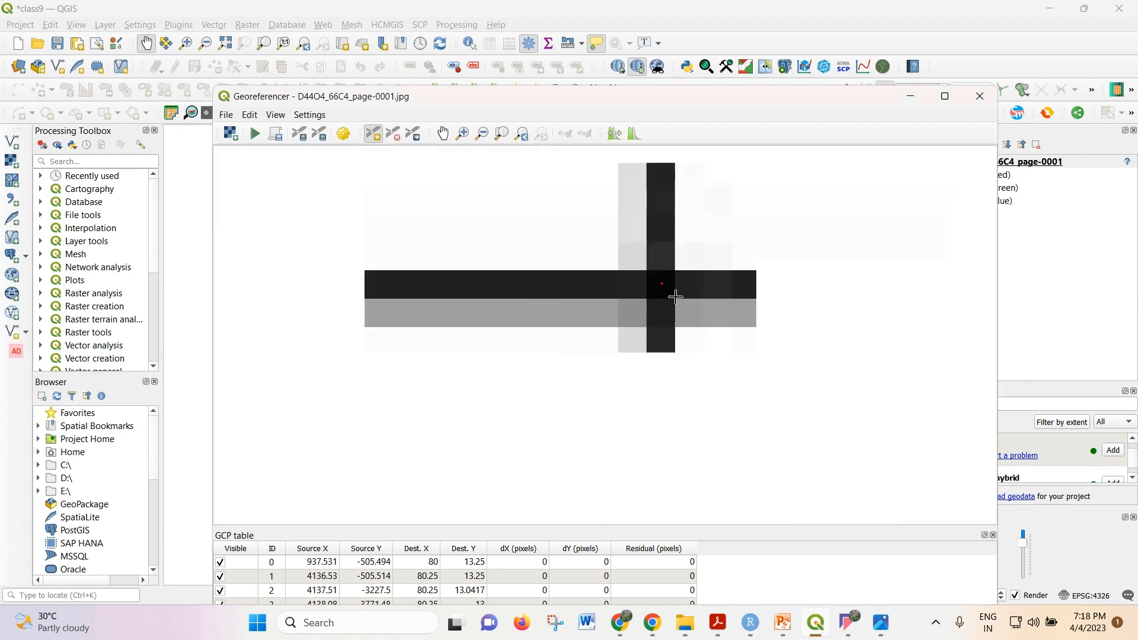
scroll(664, 304, "down", 4)
scroll(700, 318, "down", 2)
scroll(572, 306, "up", 5)
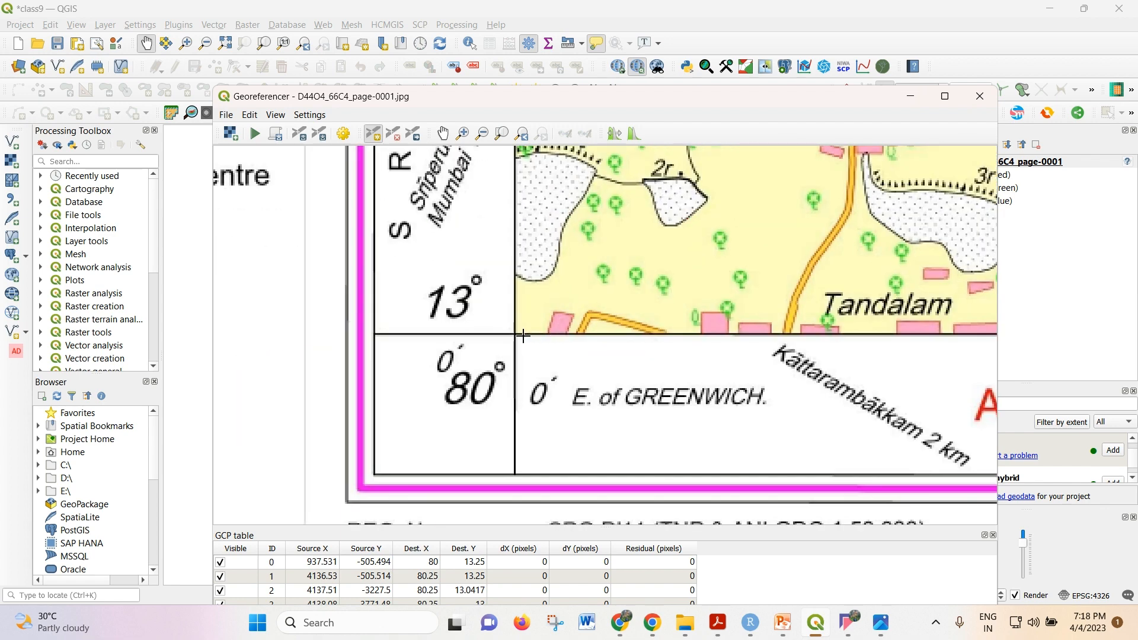
scroll(463, 329, "down", 2)
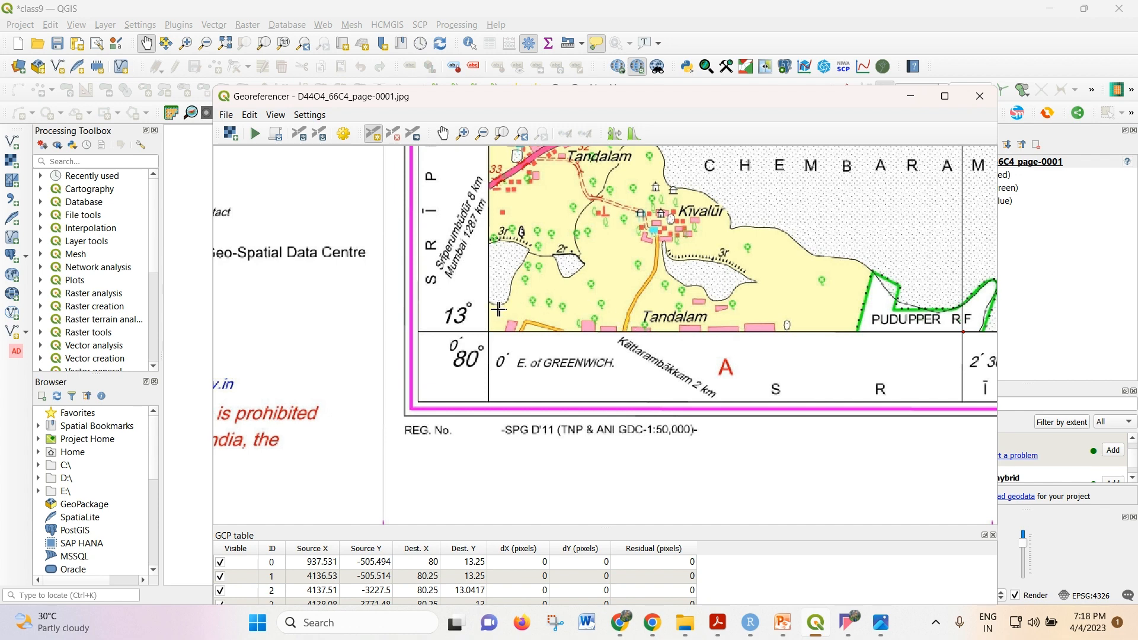
scroll(499, 363, "up", 2)
scroll(489, 332, "down", 1)
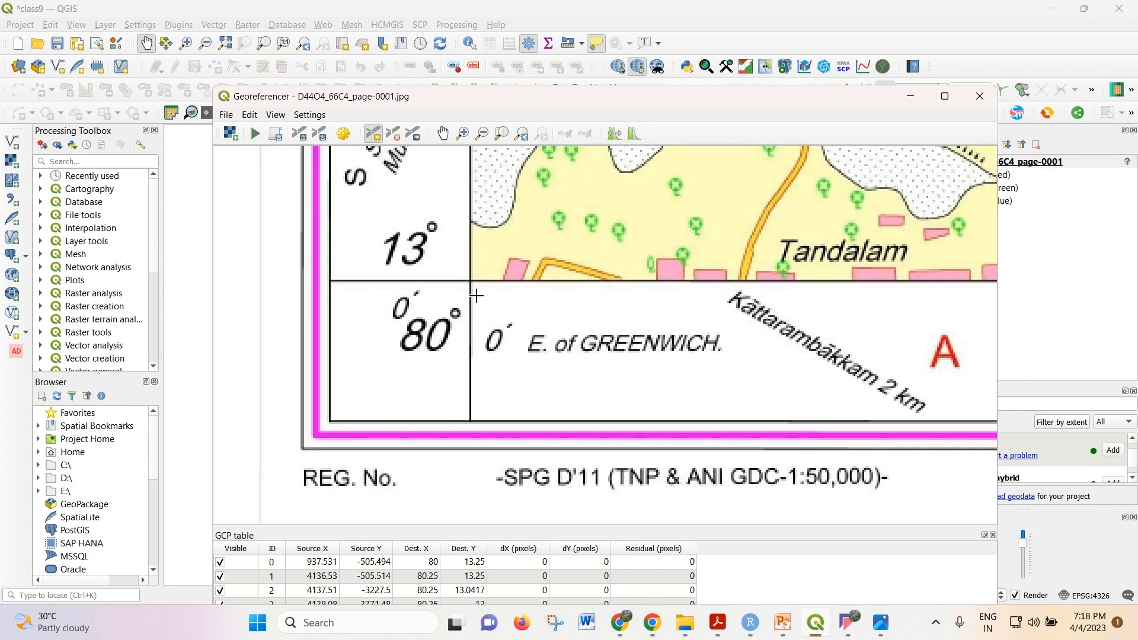
scroll(455, 265, "up", 1)
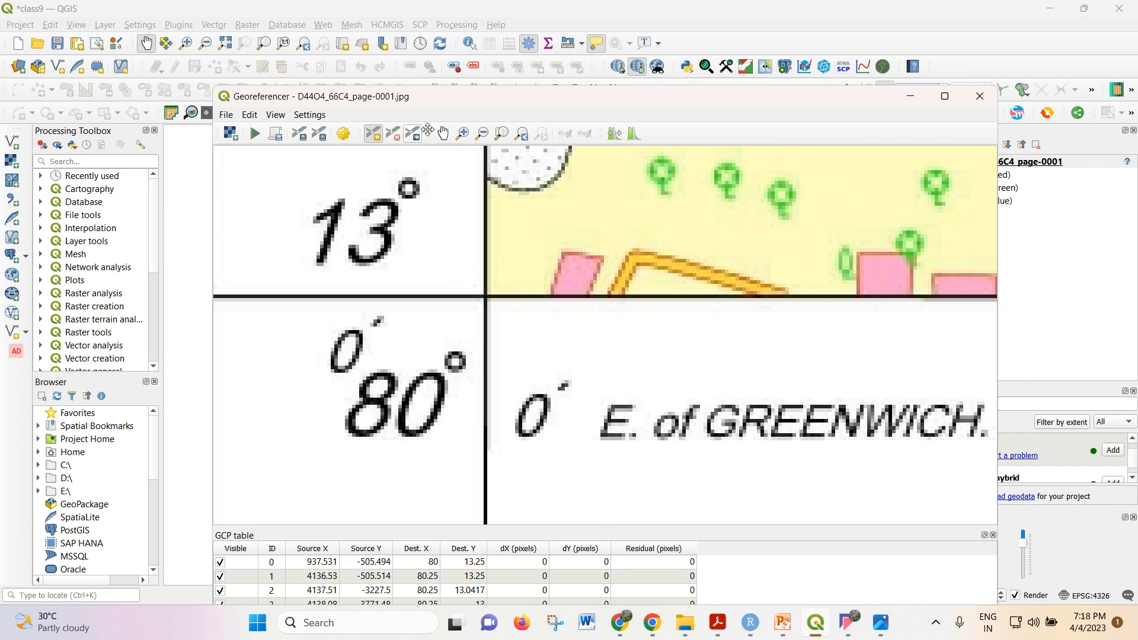
left_click(462, 133)
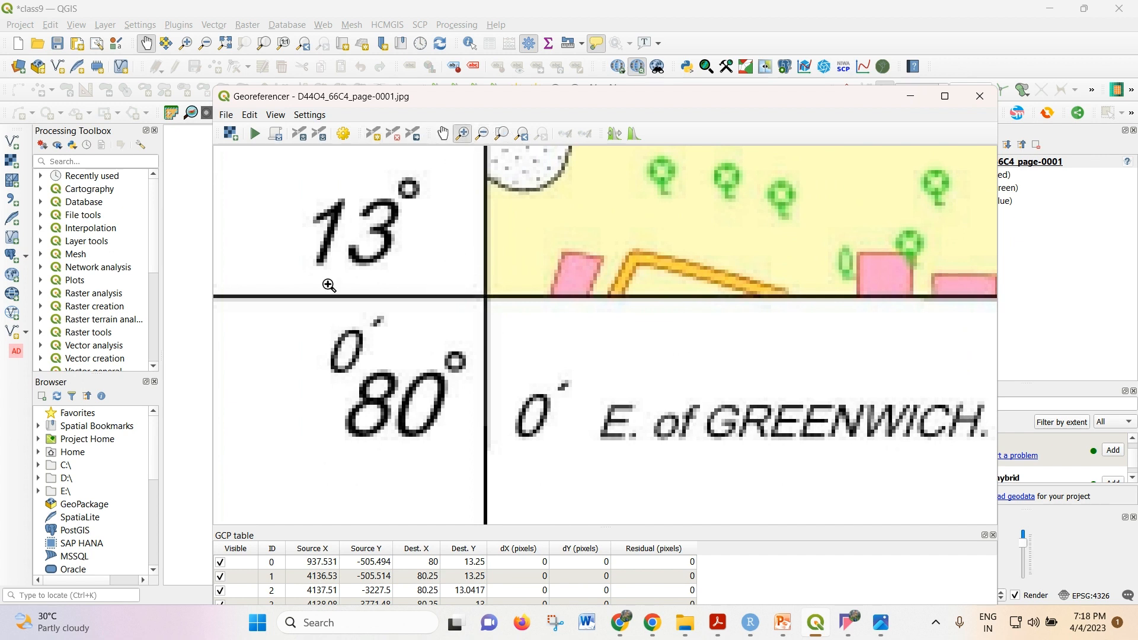
left_click_drag(466, 265, 564, 373)
left_click_drag(435, 221, 628, 418)
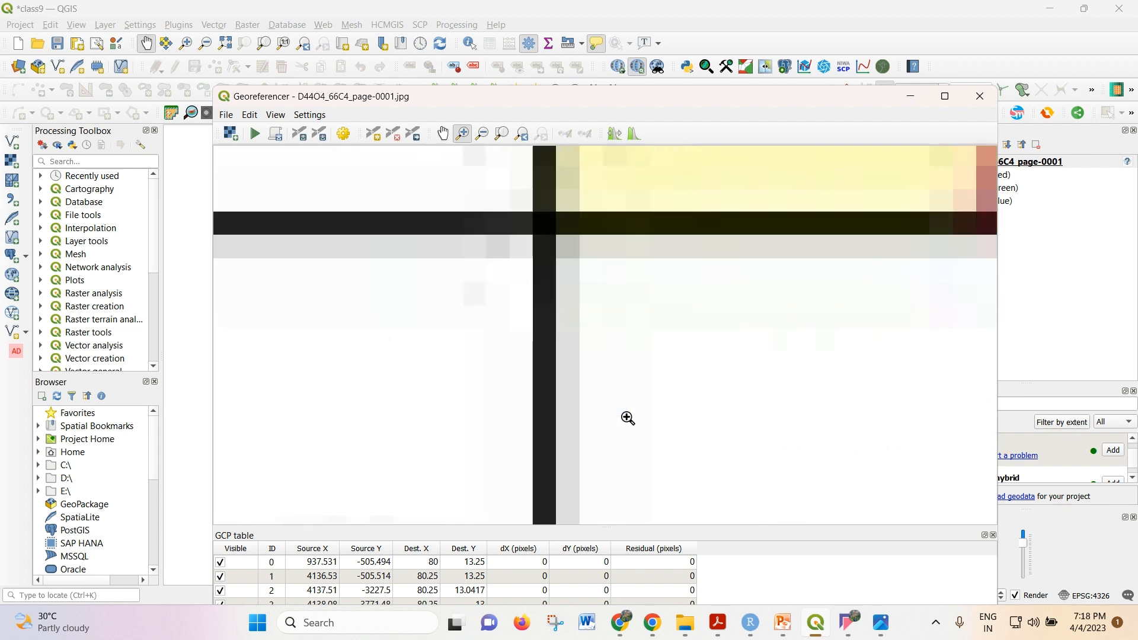
left_click_drag(527, 183, 648, 399)
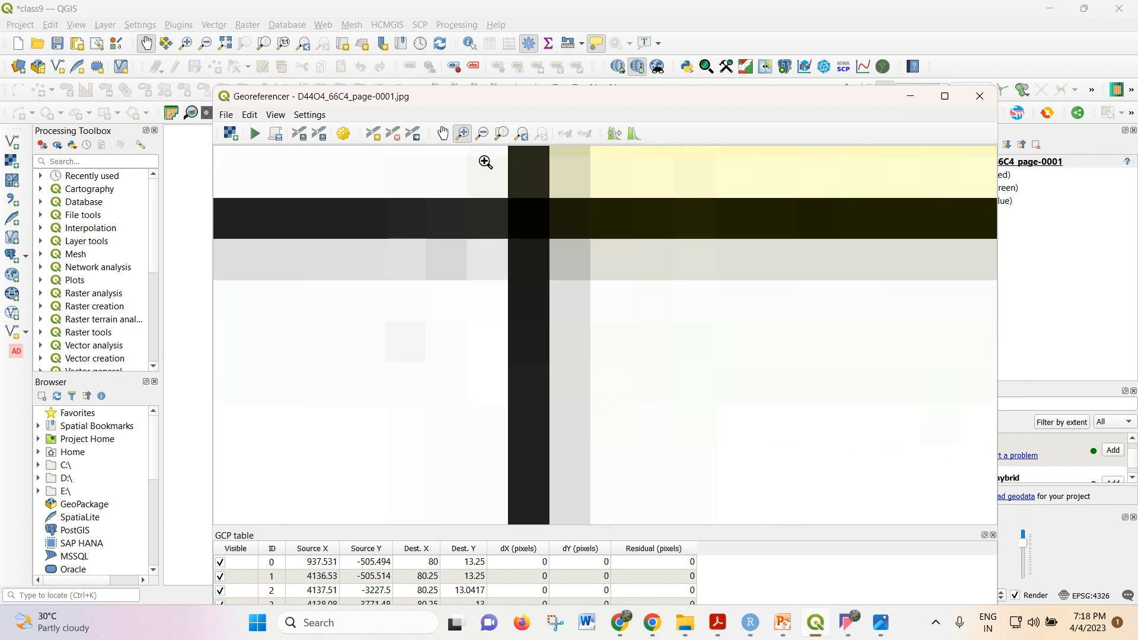
left_click_drag(485, 162, 595, 369)
left_click_drag(498, 170, 793, 432)
left_click_drag(402, 186, 642, 450)
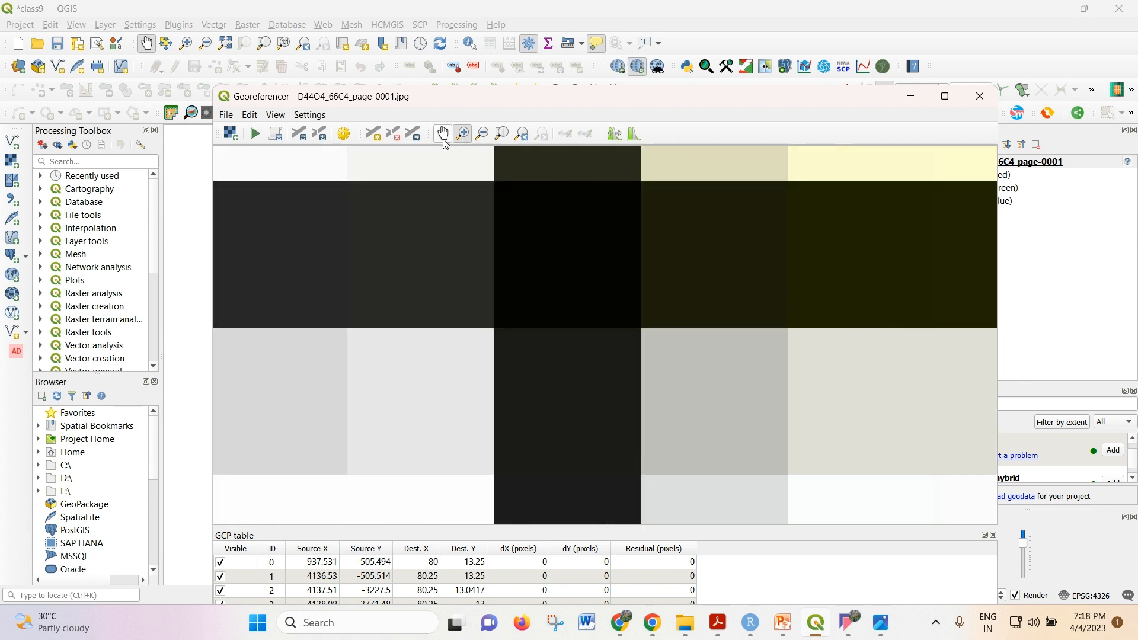
left_click(374, 136)
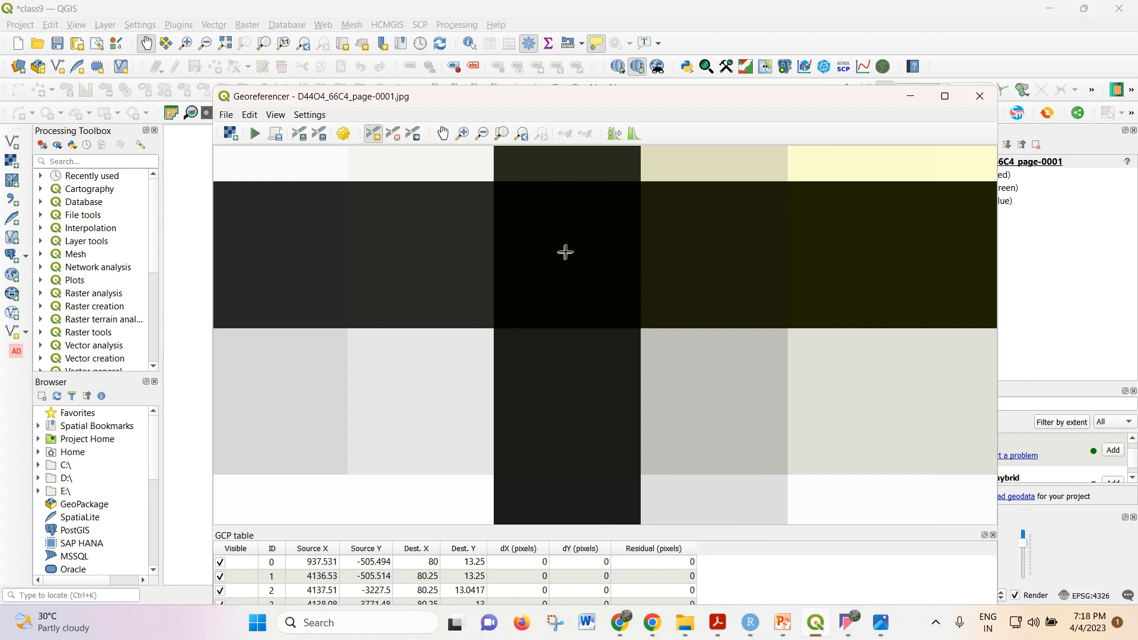
left_click(566, 252)
Give the south-west corner control point the map coordinates X / East 80 and Y / North 13
type("80")
left_click(563, 233)
type("13")
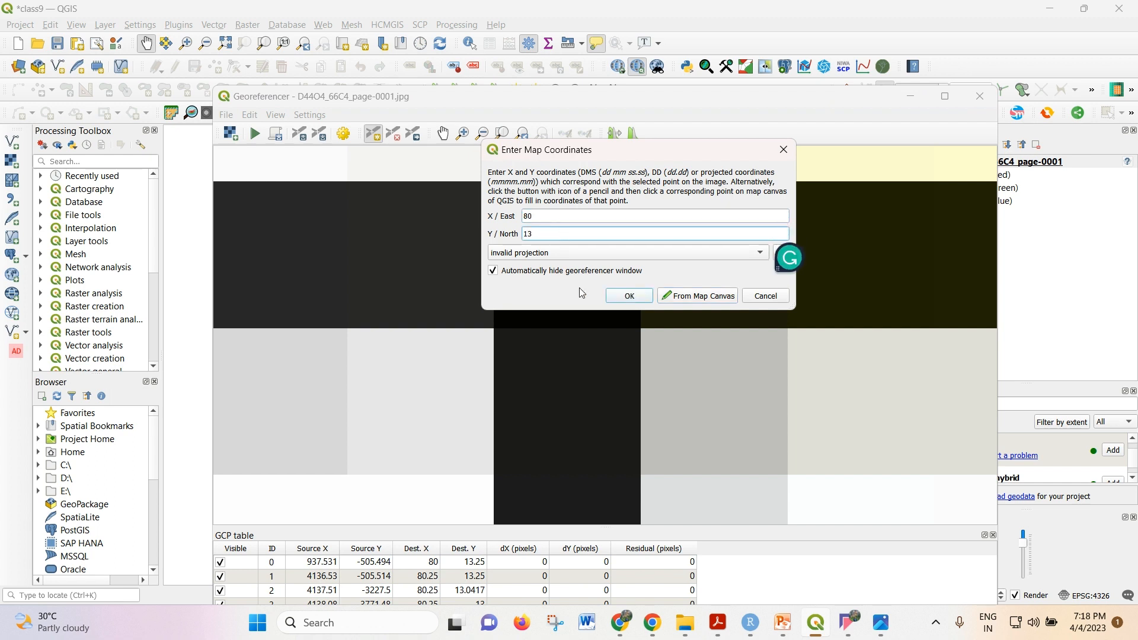
left_click(630, 296)
Examine the latitude labels of the grid lines along the toposheet's west edge up to the north-west corner
scroll(590, 376, "down", 8)
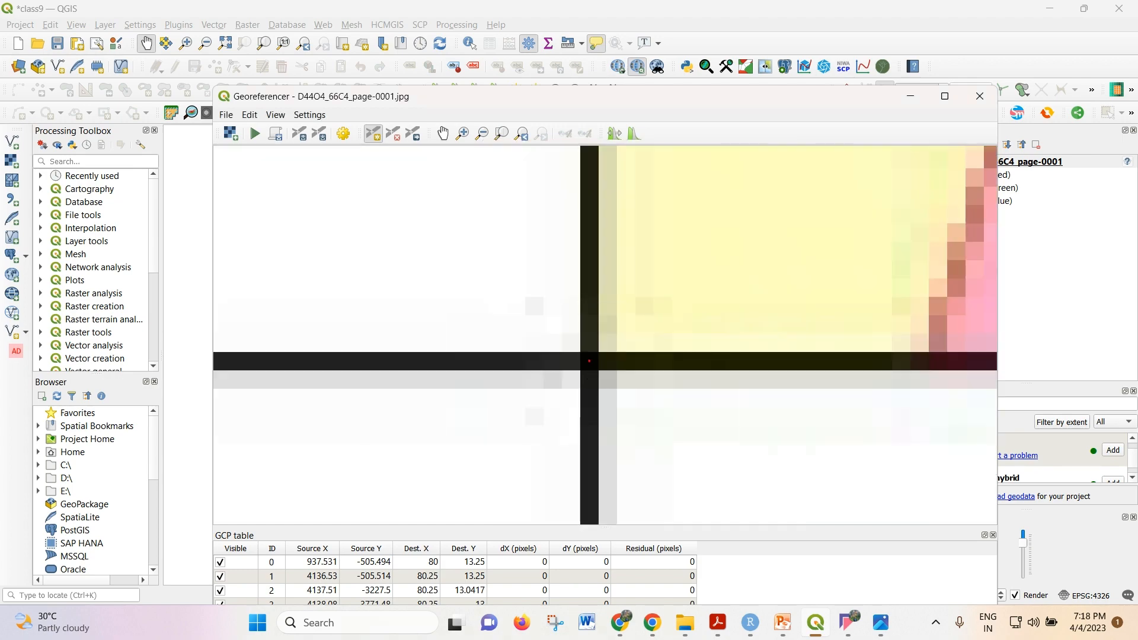
scroll(513, 353, "down", 5)
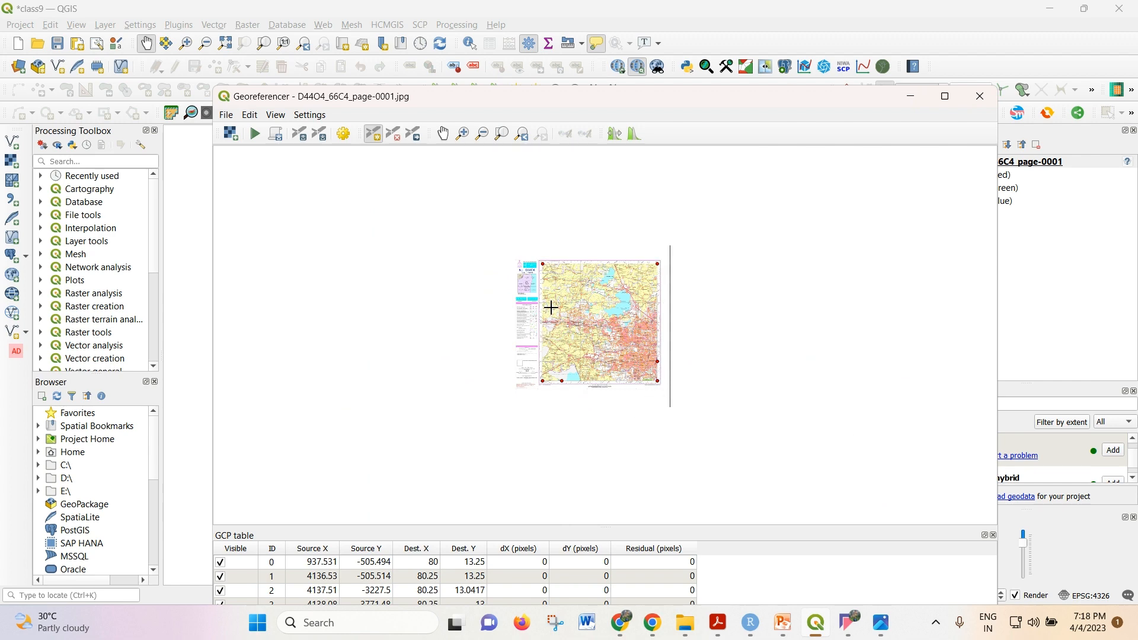
scroll(538, 315, "up", 5)
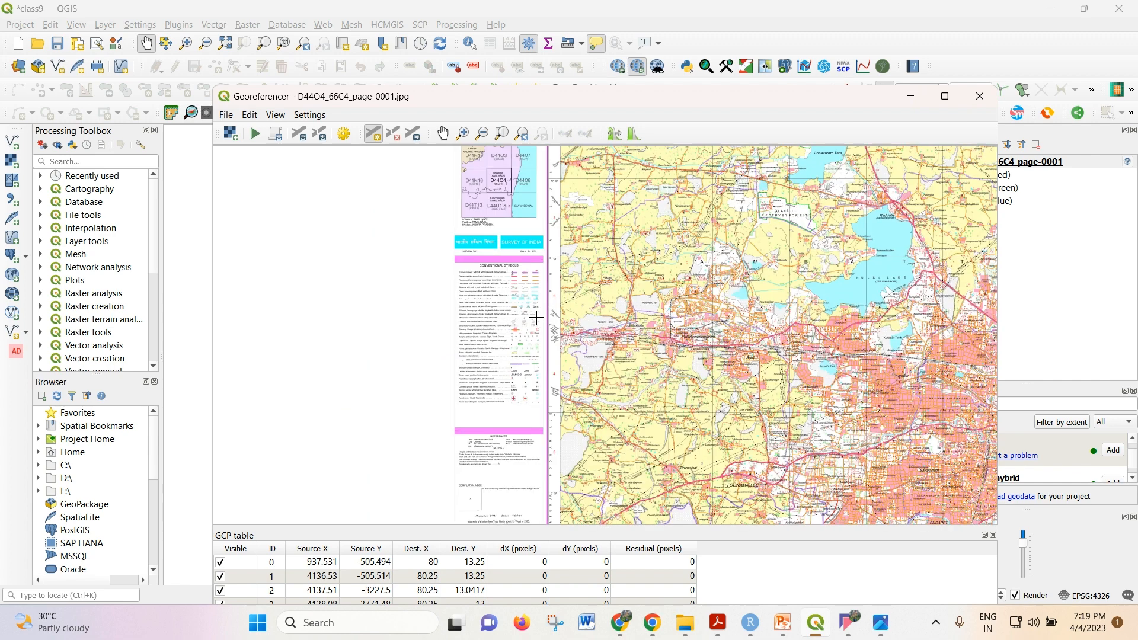
scroll(554, 308, "up", 2)
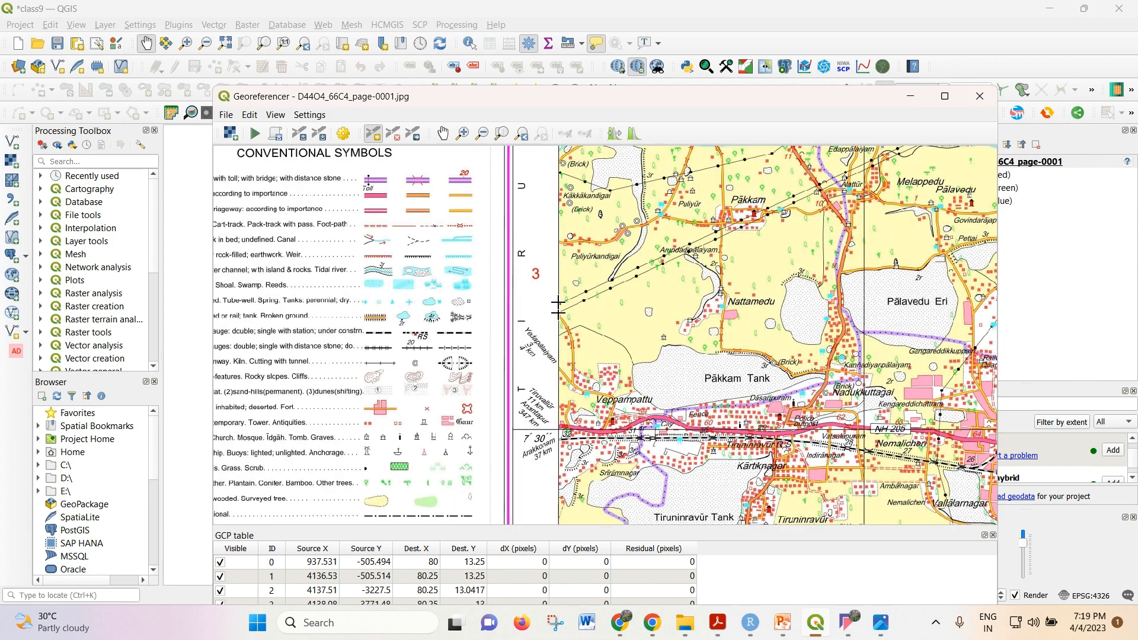
left_click_drag(586, 98, 572, 46)
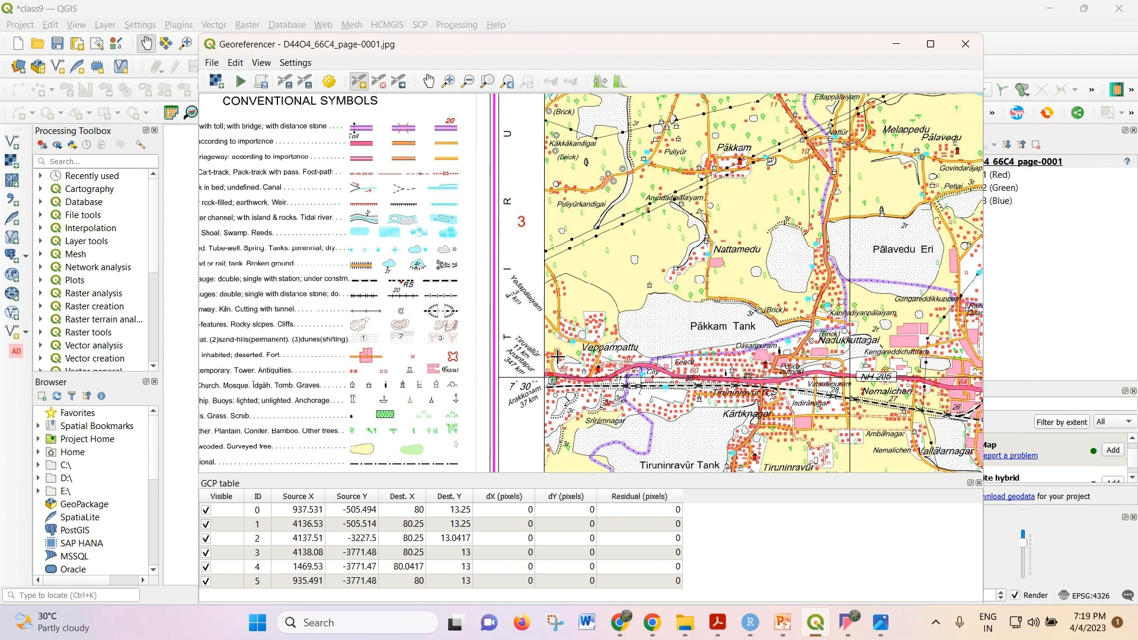
scroll(554, 355, "down", 3)
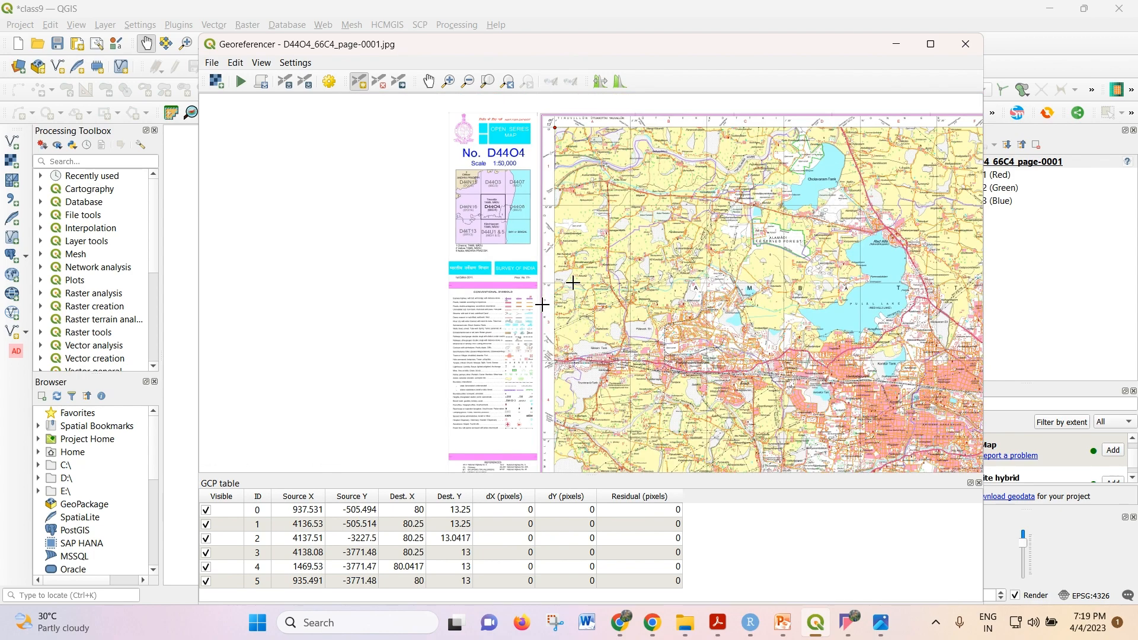
scroll(574, 297, "up", 2)
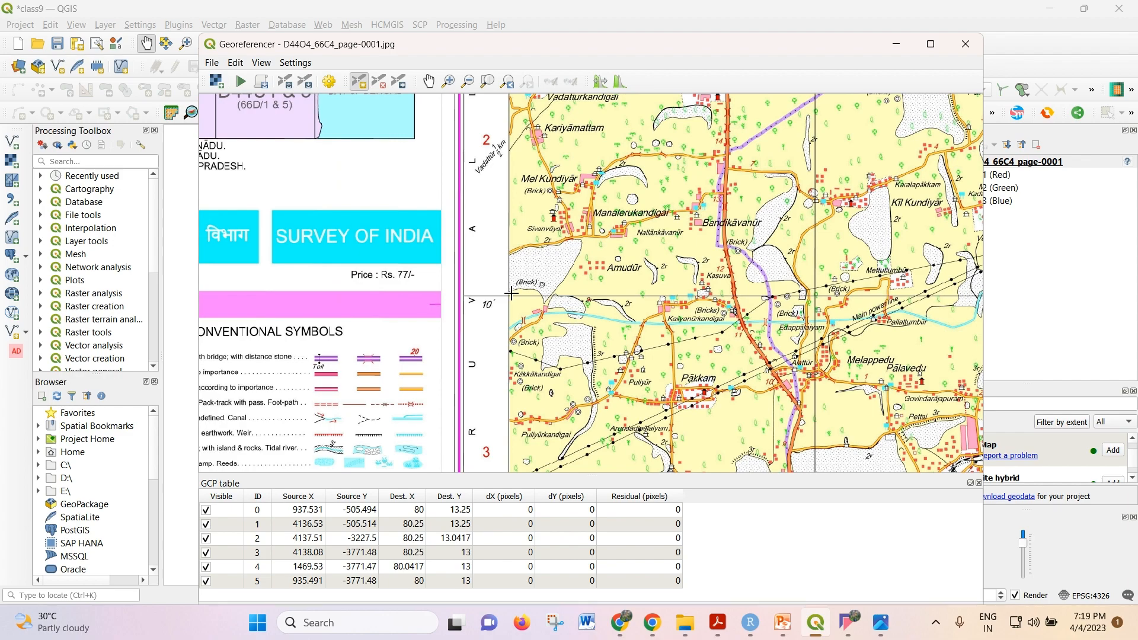
scroll(511, 293, "up", 2)
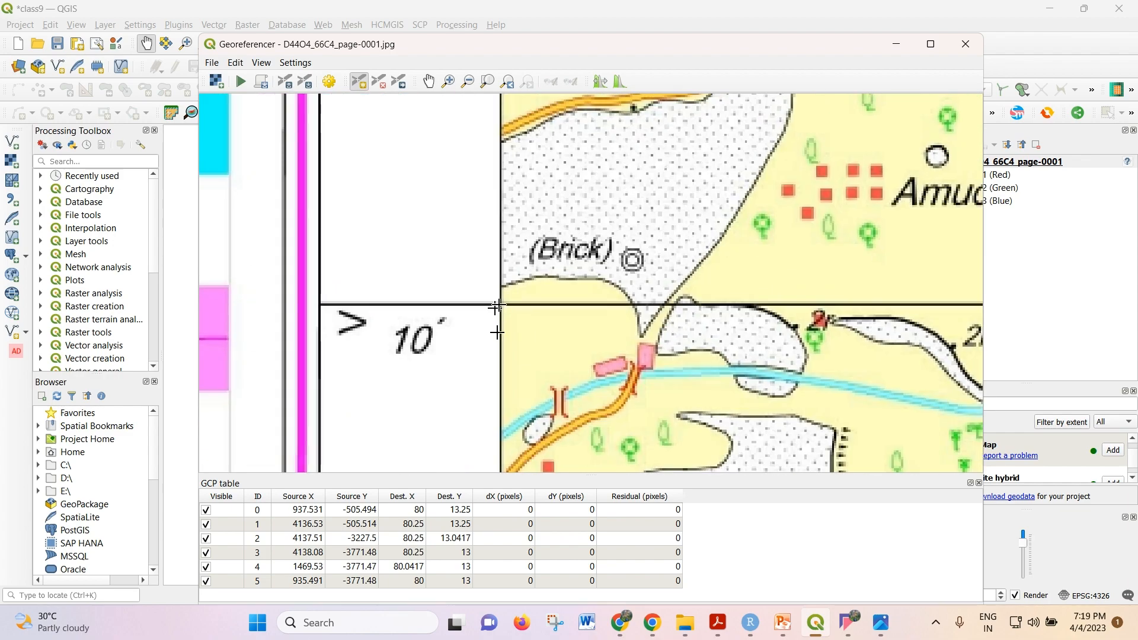
scroll(497, 335, "down", 2)
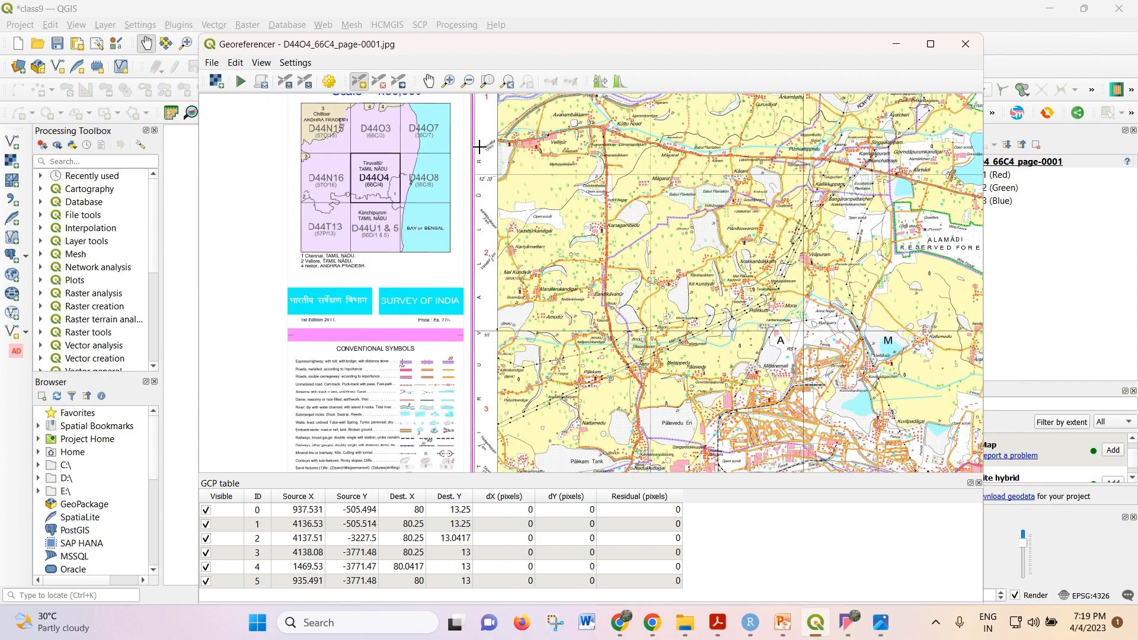
scroll(487, 164, "up", 3)
scroll(504, 255, "down", 4)
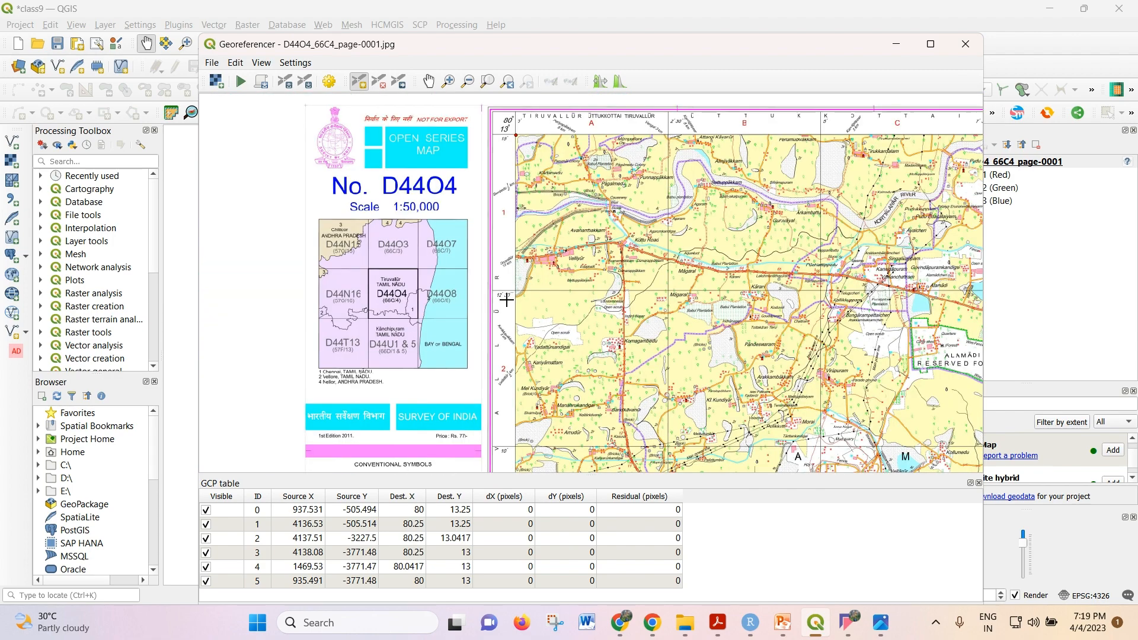
scroll(515, 237, "up", 2)
scroll(517, 236, "down", 2)
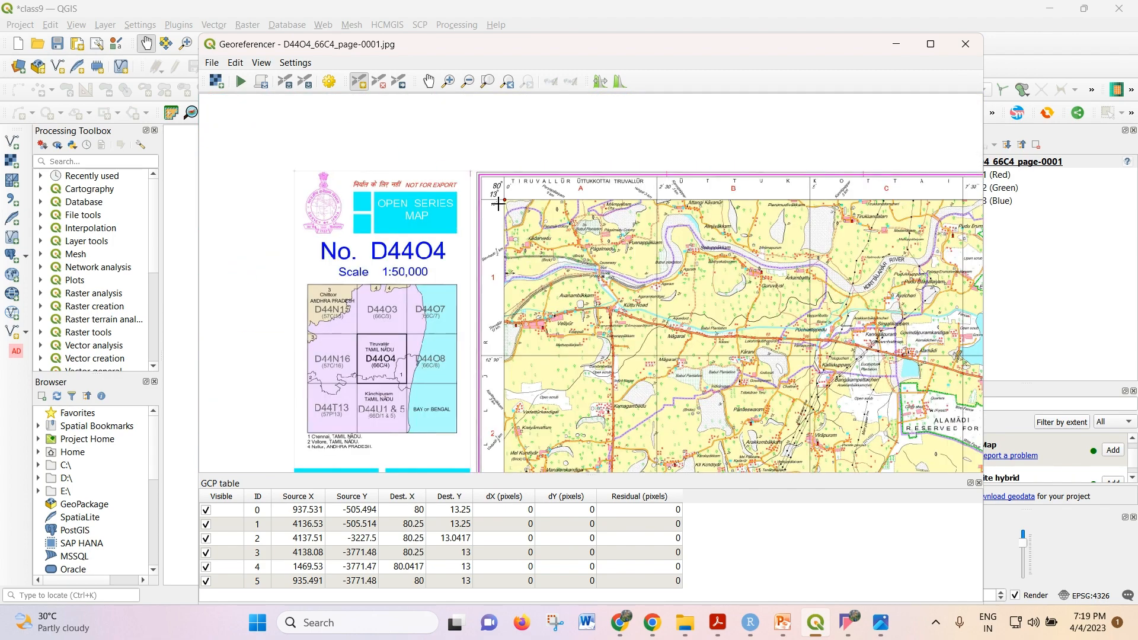
scroll(498, 203, "up", 2)
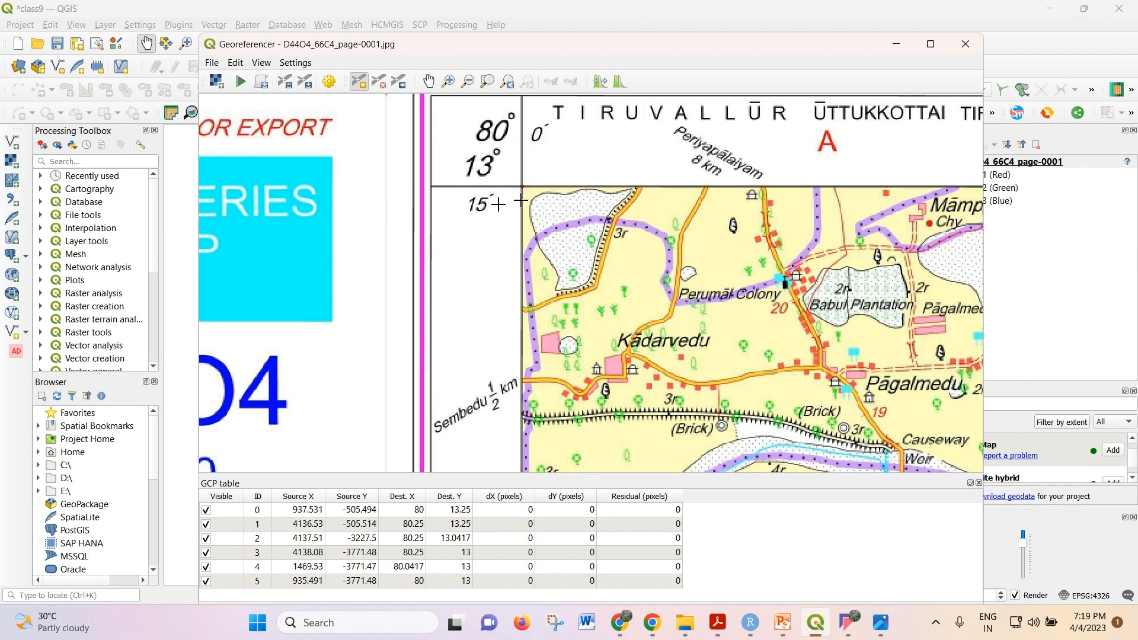
scroll(521, 201, "down", 1)
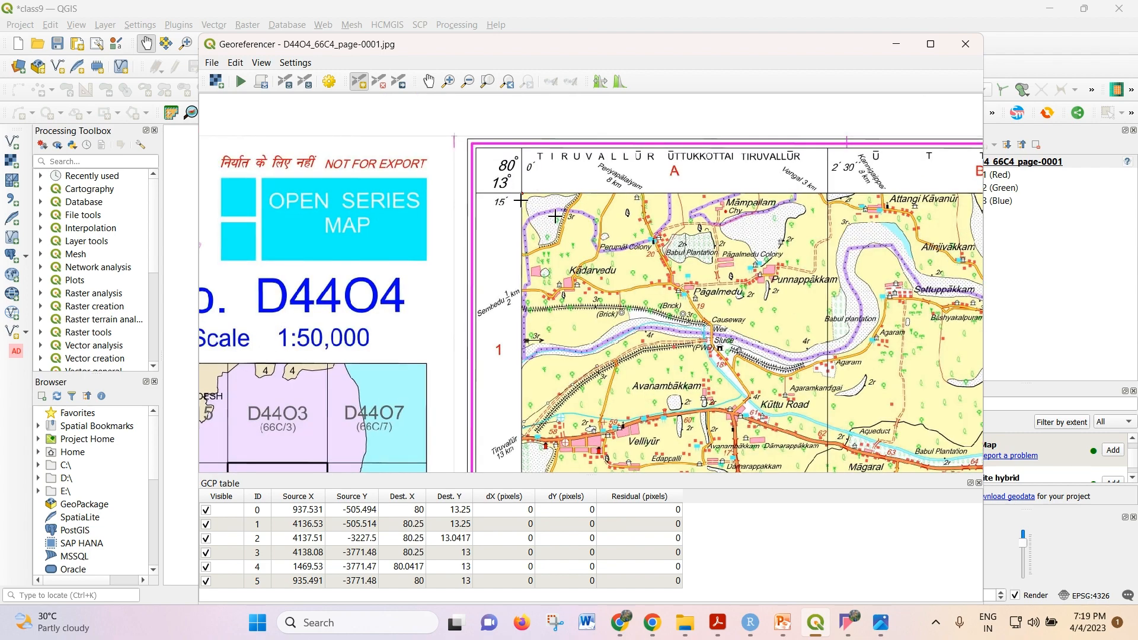
scroll(555, 216, "down", 1)
Add a ground control point exactly where the 12' 30" grid line meets the toposheet's west edge
scroll(539, 353, "up", 2)
scroll(540, 342, "up", 2)
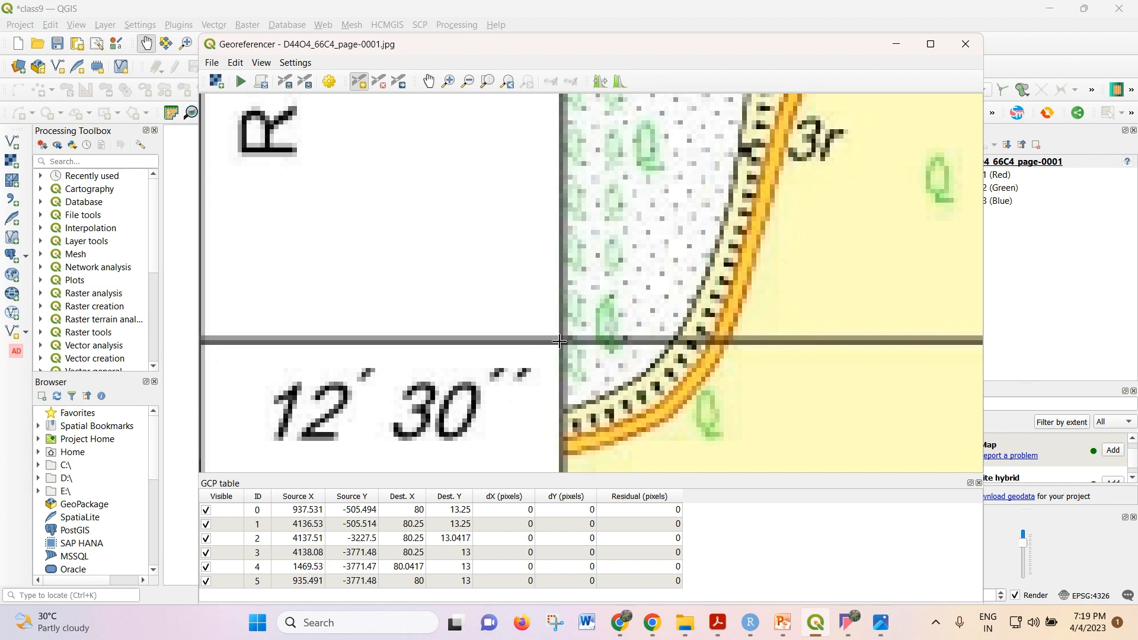
scroll(563, 339, "up", 1)
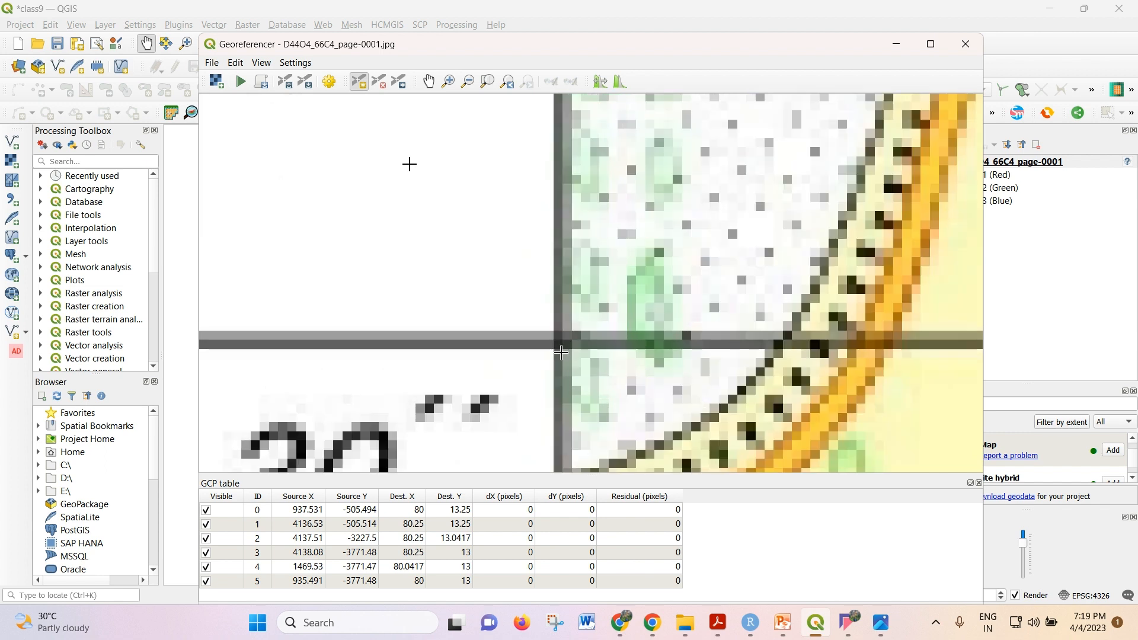
left_click(448, 81)
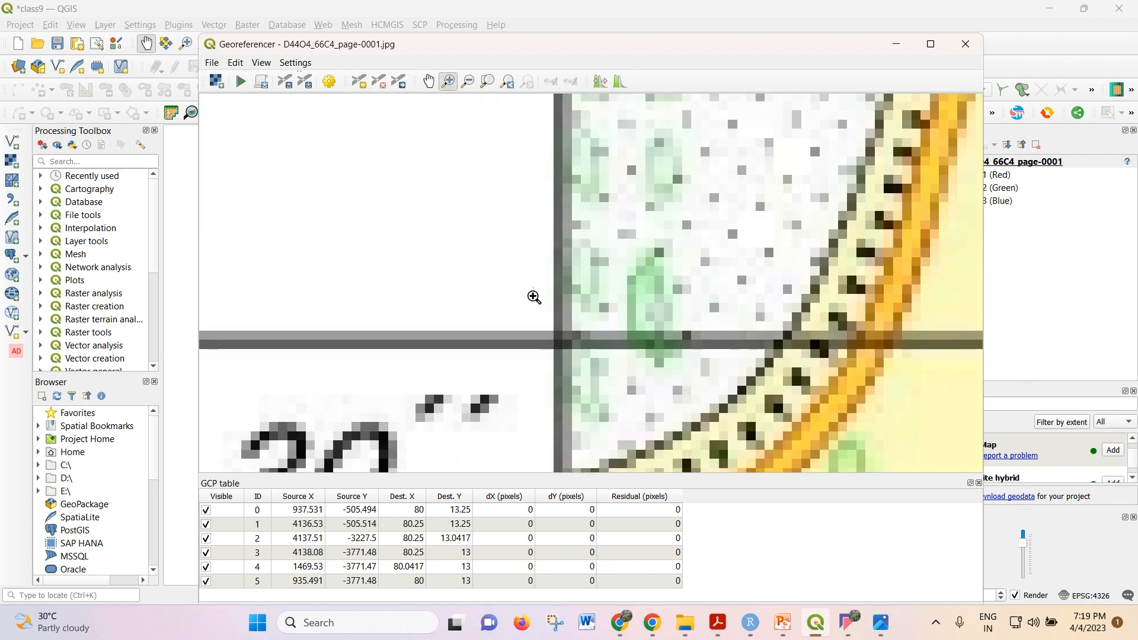
left_click_drag(533, 287, 623, 424)
left_click_drag(442, 167, 651, 427)
left_click_drag(487, 141, 631, 354)
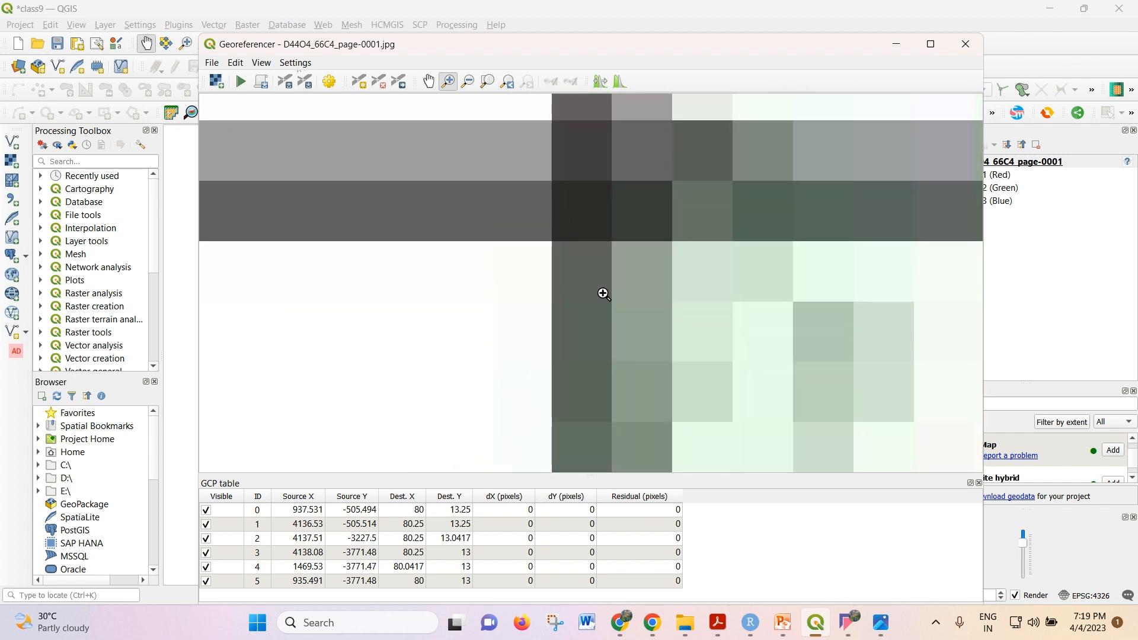
left_click(359, 80)
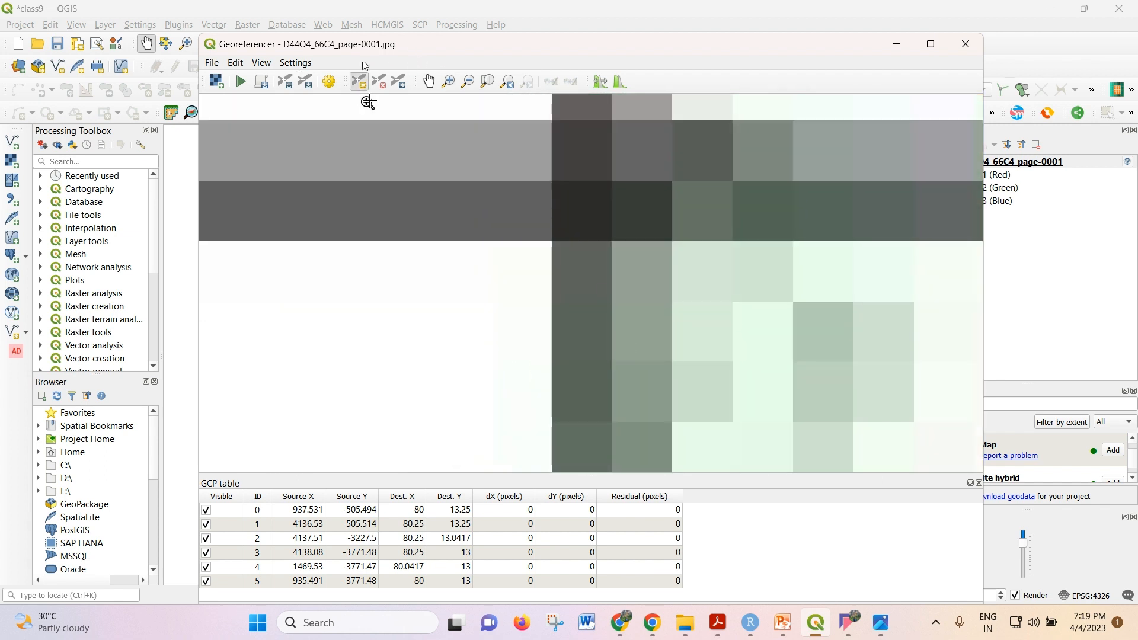
left_click(582, 210)
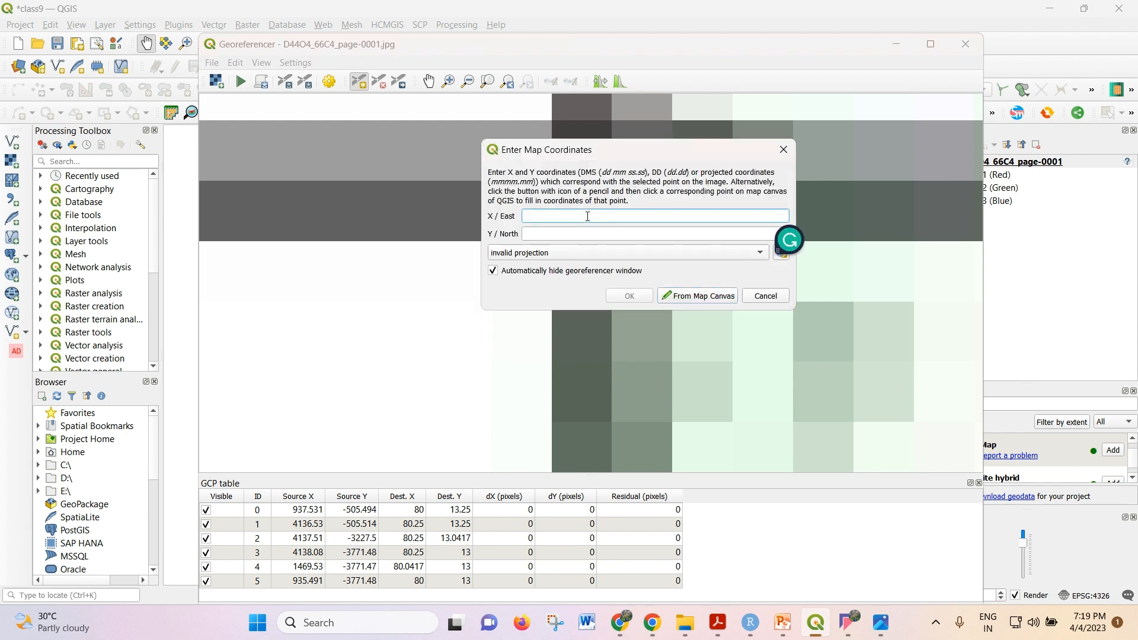
Give the west-edge control point the map coordinates X / East 80 and Y / North 13 12 30
type("80")
left_click(589, 235)
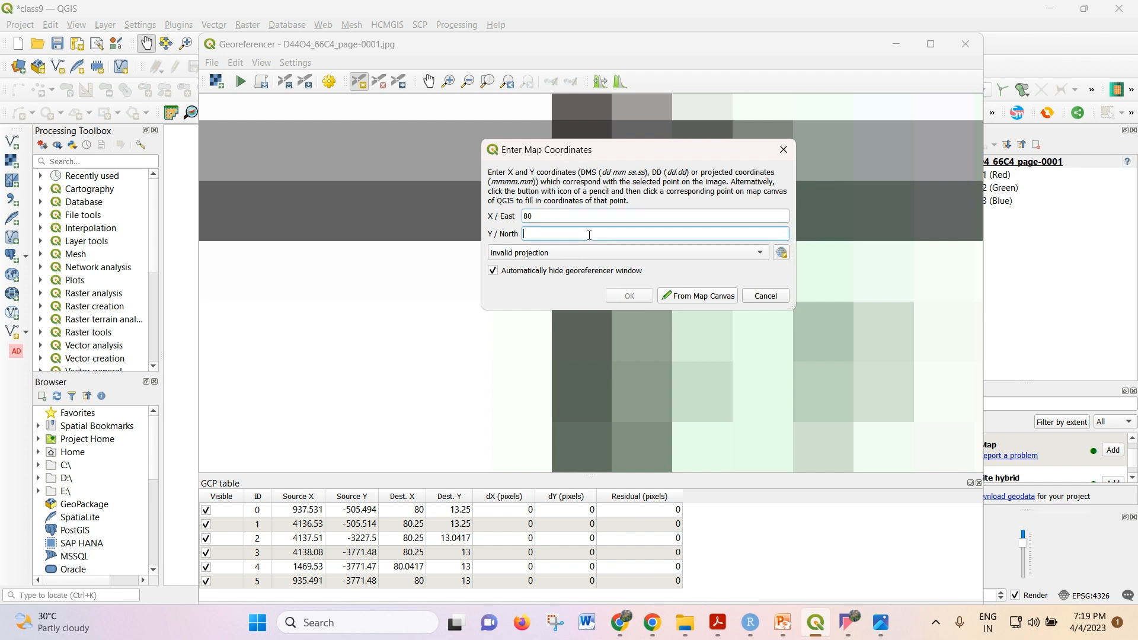
type("13")
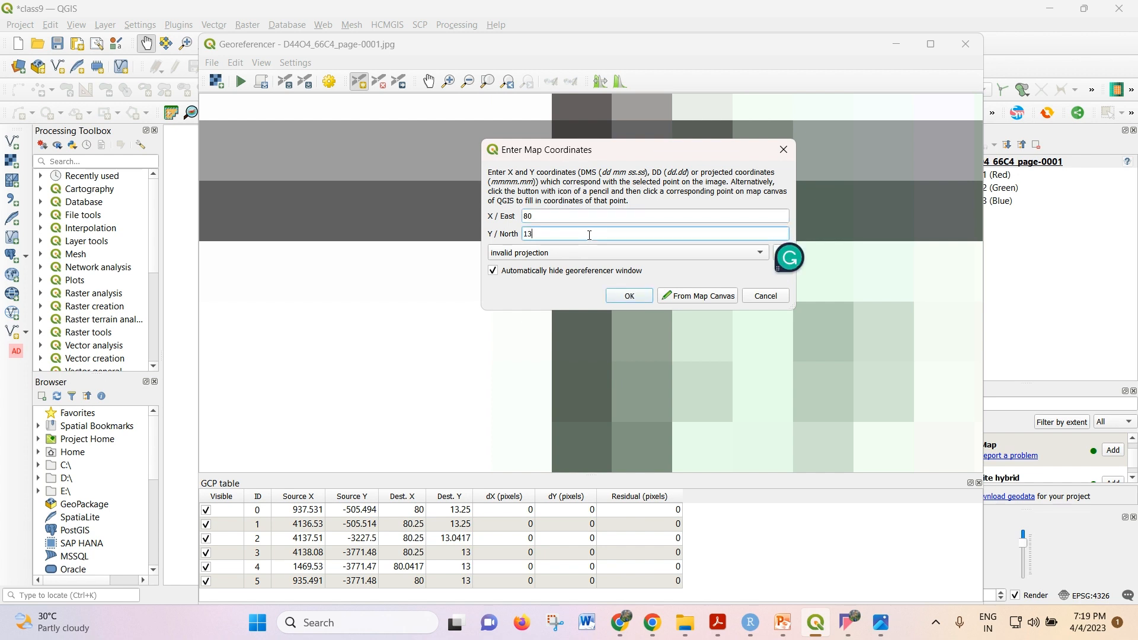
type(" 12 30")
left_click(629, 297)
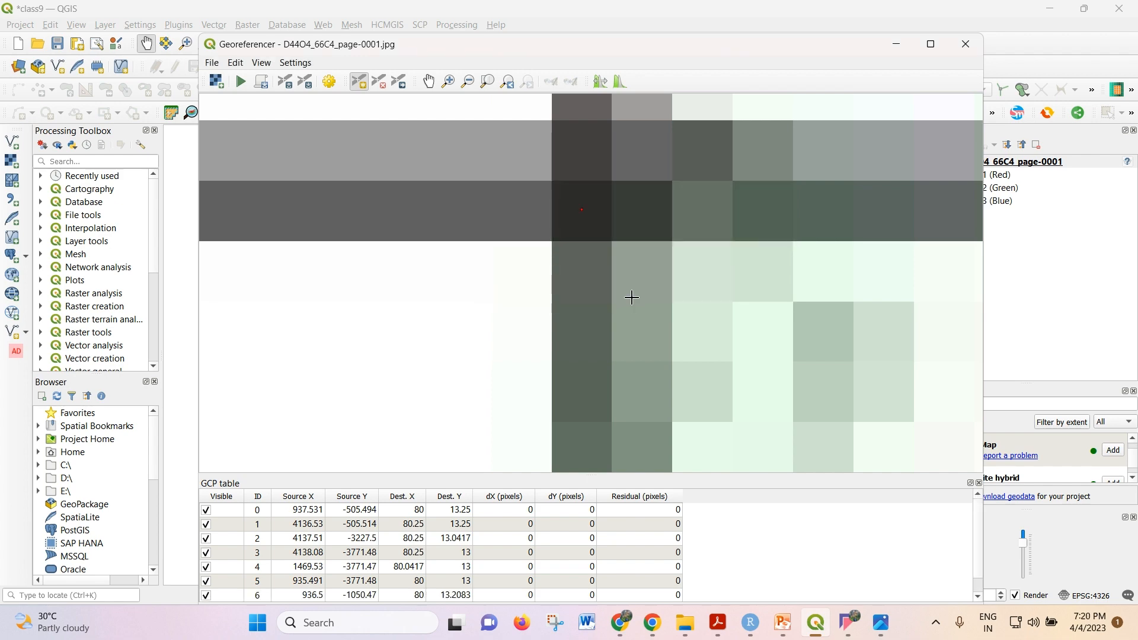
Start georeferencing to bring up the transformation settings and keep EPSG:4326 - WGS 84 as the target SRS
scroll(439, 272, "up", 2)
scroll(419, 257, "up", 2)
scroll(420, 256, "down", 6)
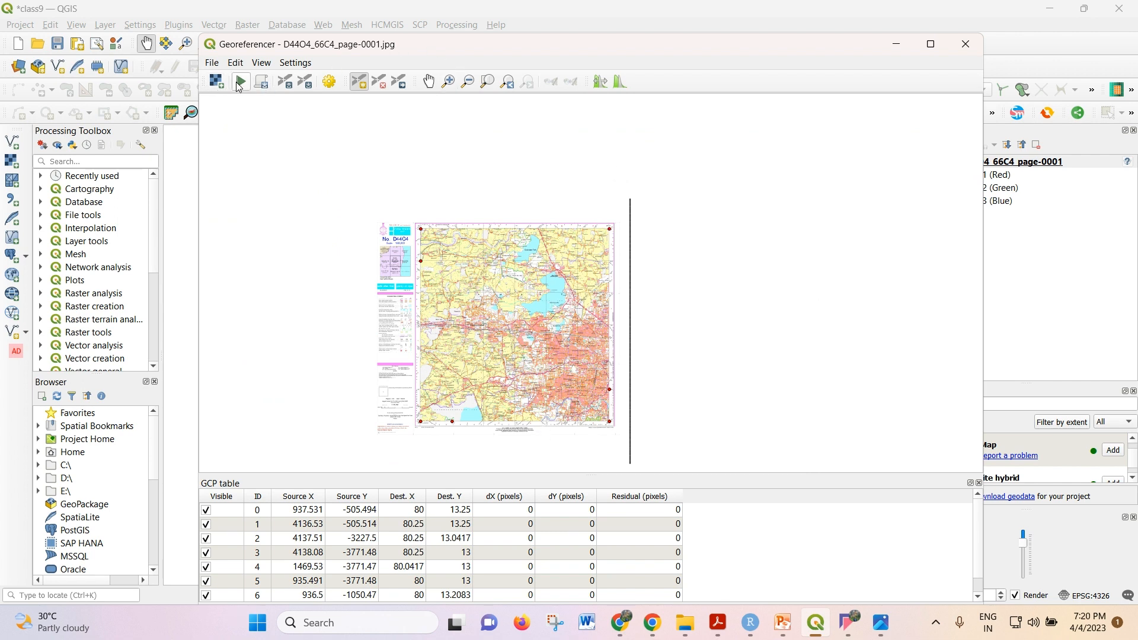
left_click(239, 82)
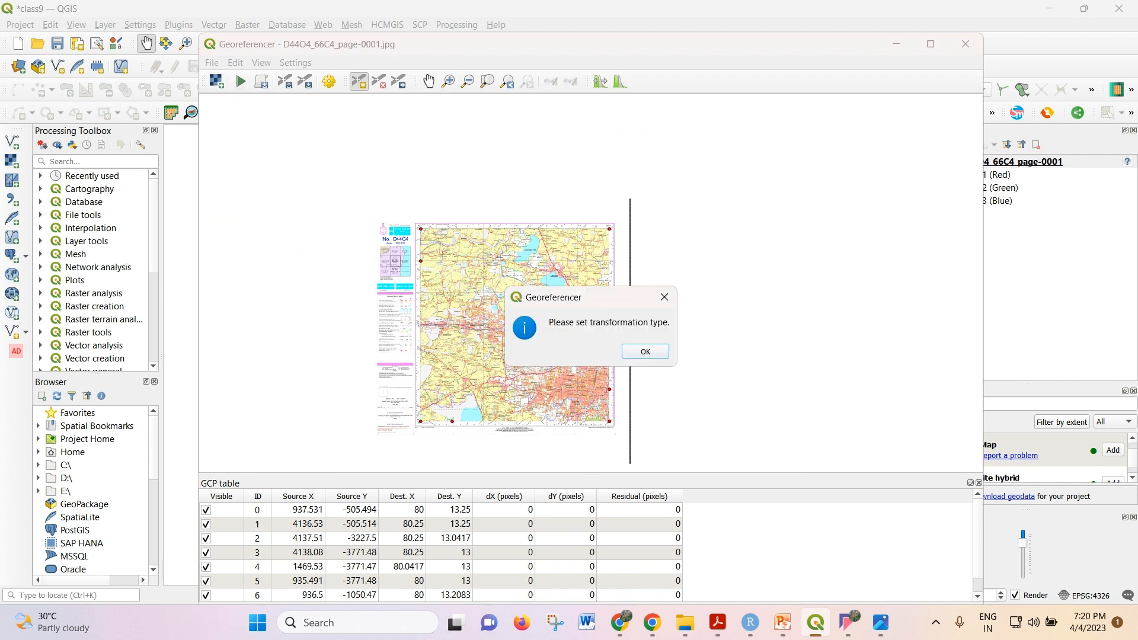
left_click(645, 350)
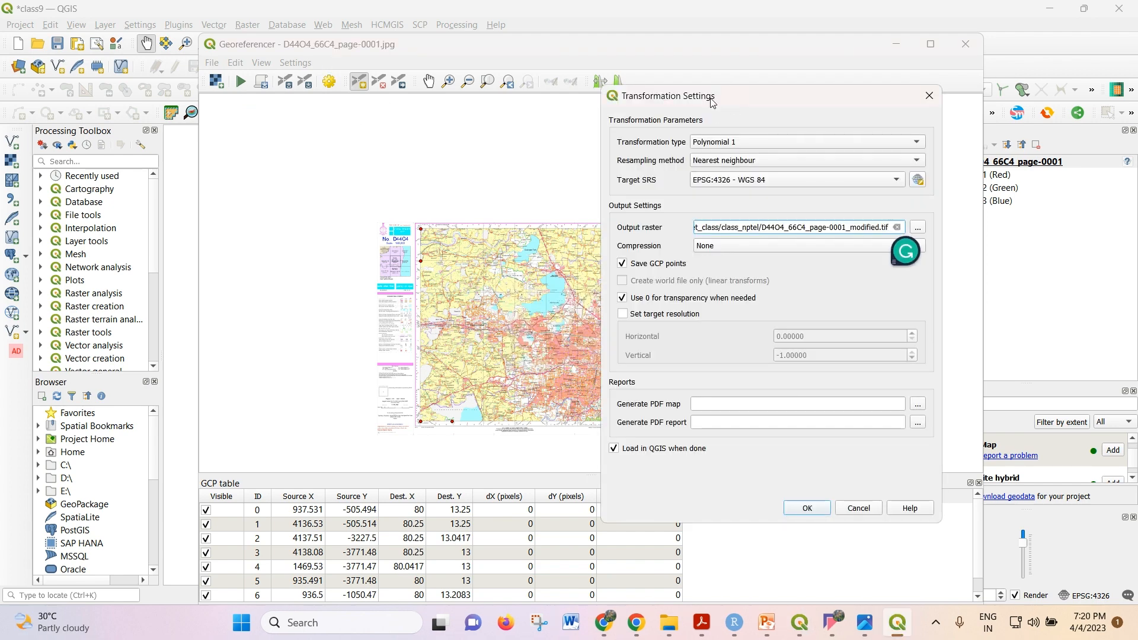
left_click_drag(728, 103, 639, 71)
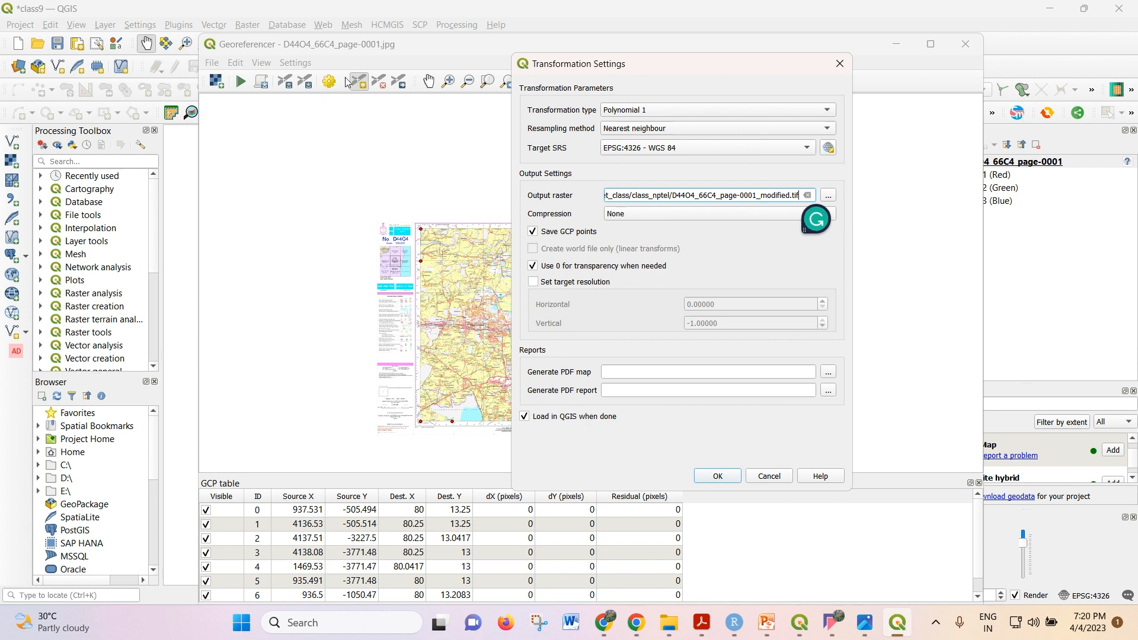
left_click(737, 150)
left_click(737, 149)
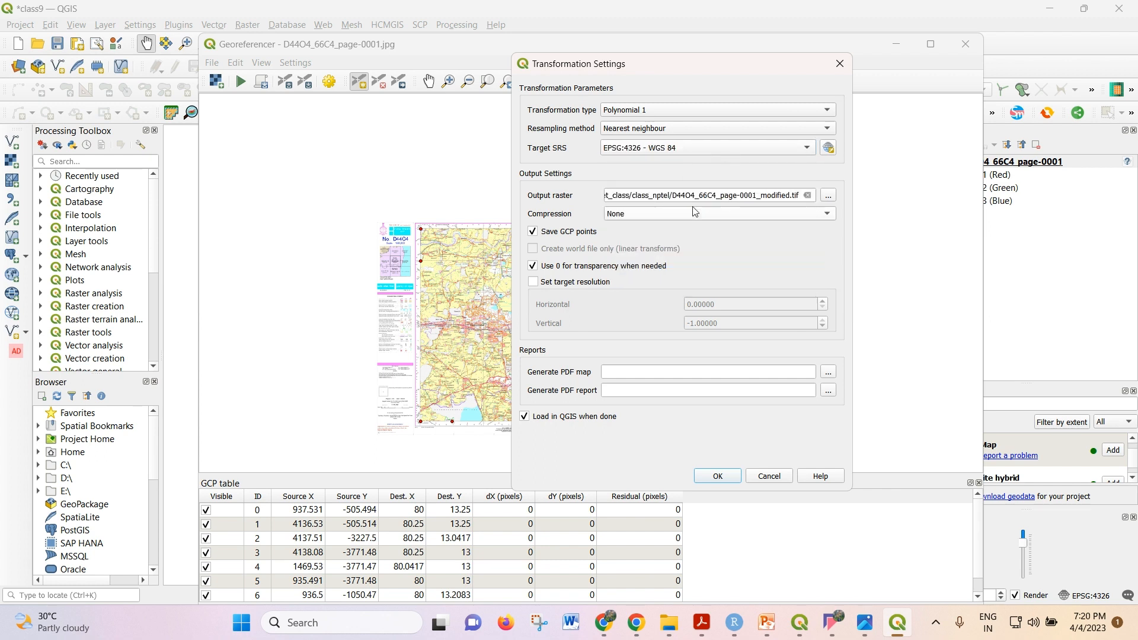
Set the output raster to D44O4_66C4_page-0001_modified in the class_nptel output folder and accept the transformation settings
left_click(829, 197)
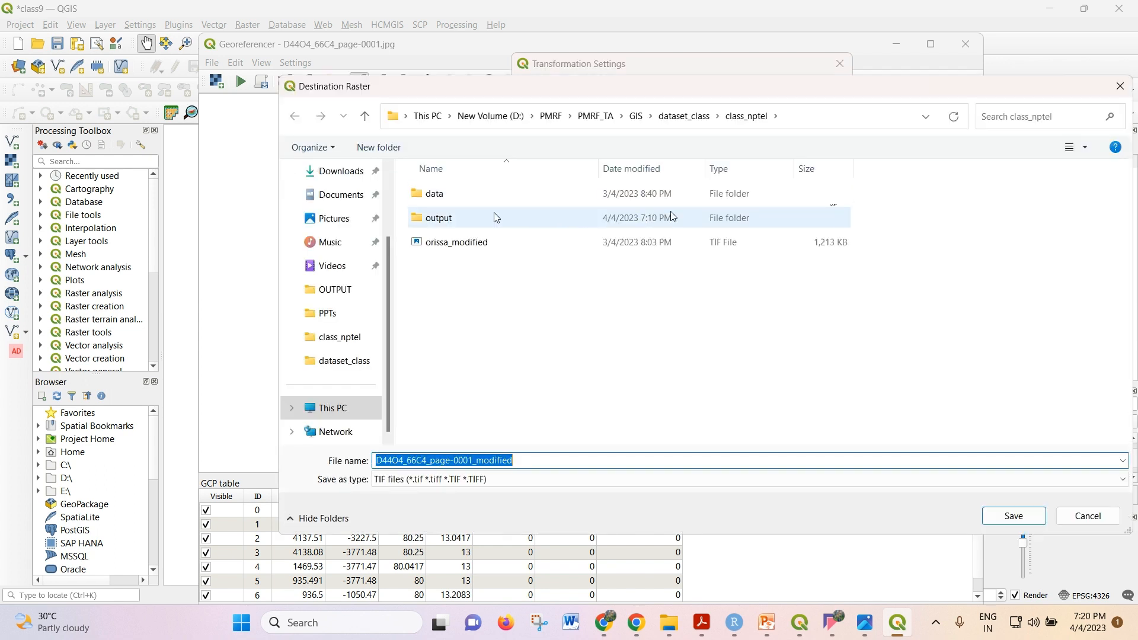
double_click(497, 218)
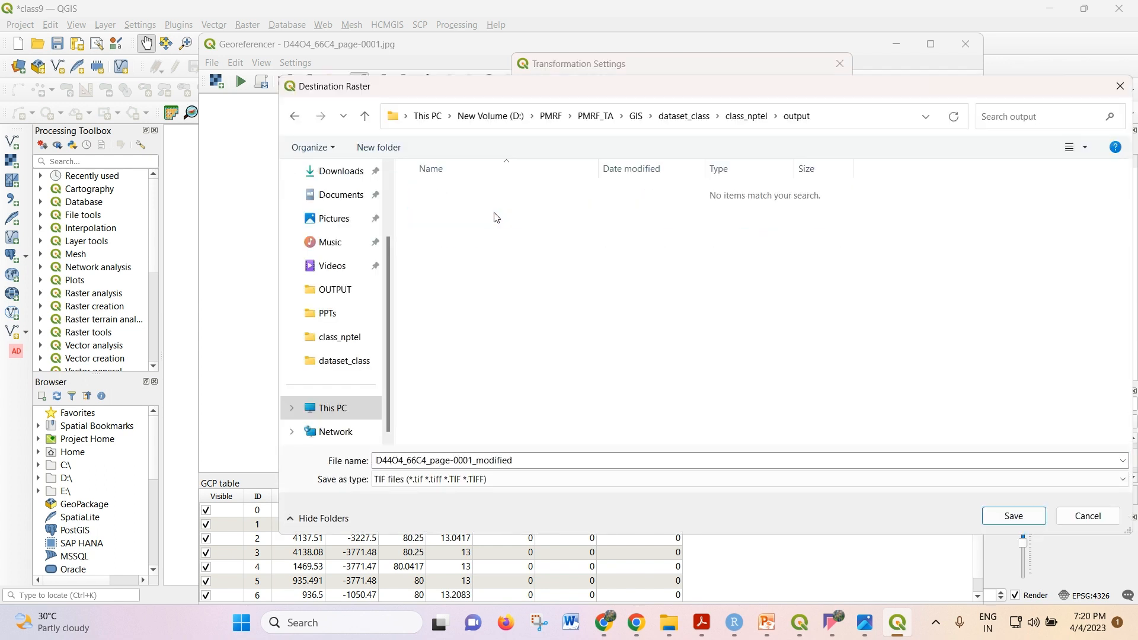
double_click(475, 460)
left_click(474, 460)
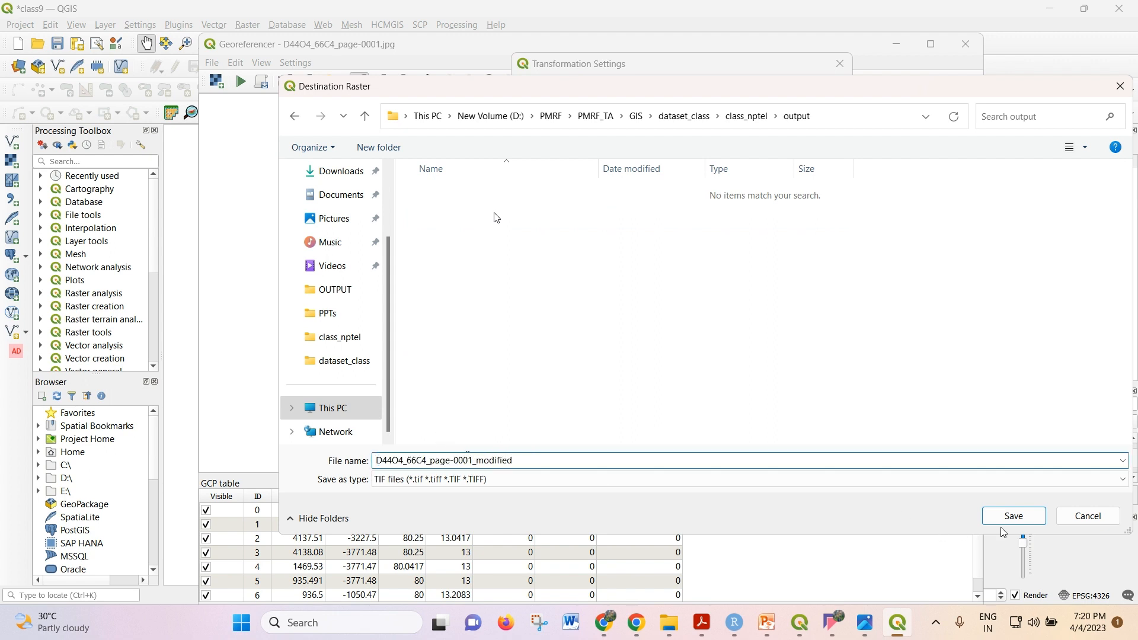
left_click(1013, 516)
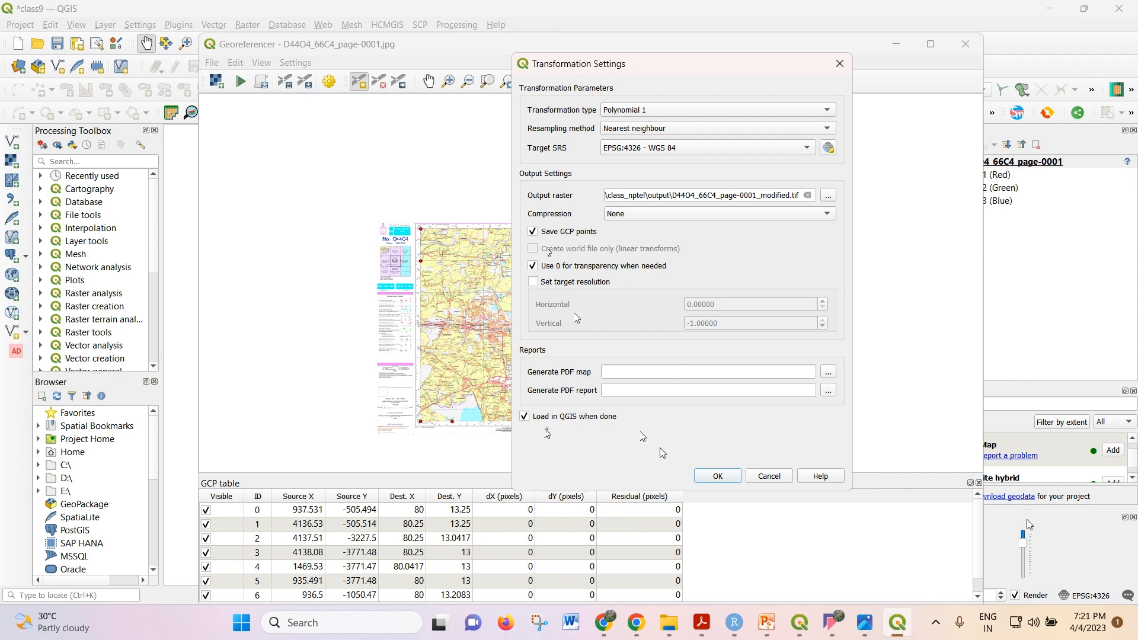
left_click(716, 477)
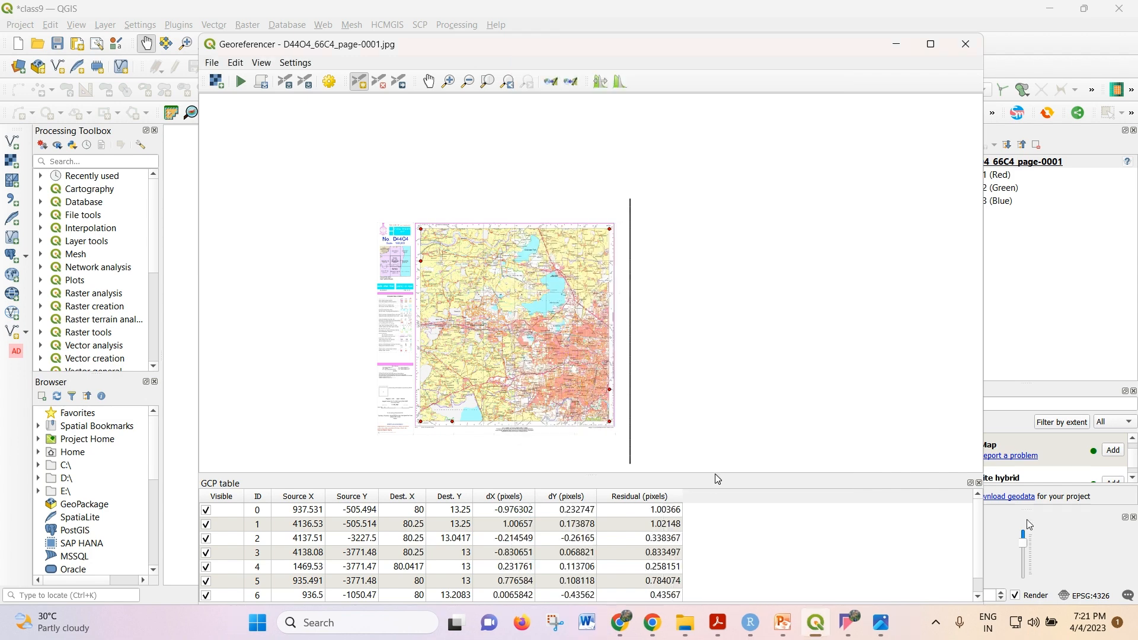
Shrink and reposition the Georeferencer window over the main canvas, keeping the toposheet and GCP table in view
left_click_drag(503, 39, 506, 8)
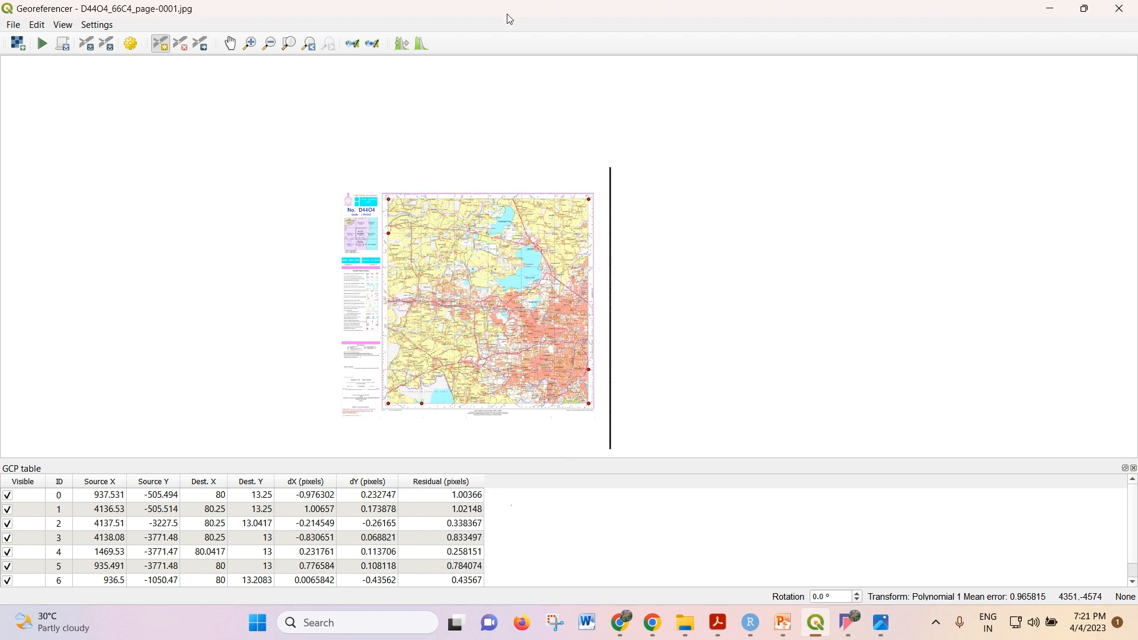
left_click(1095, 8)
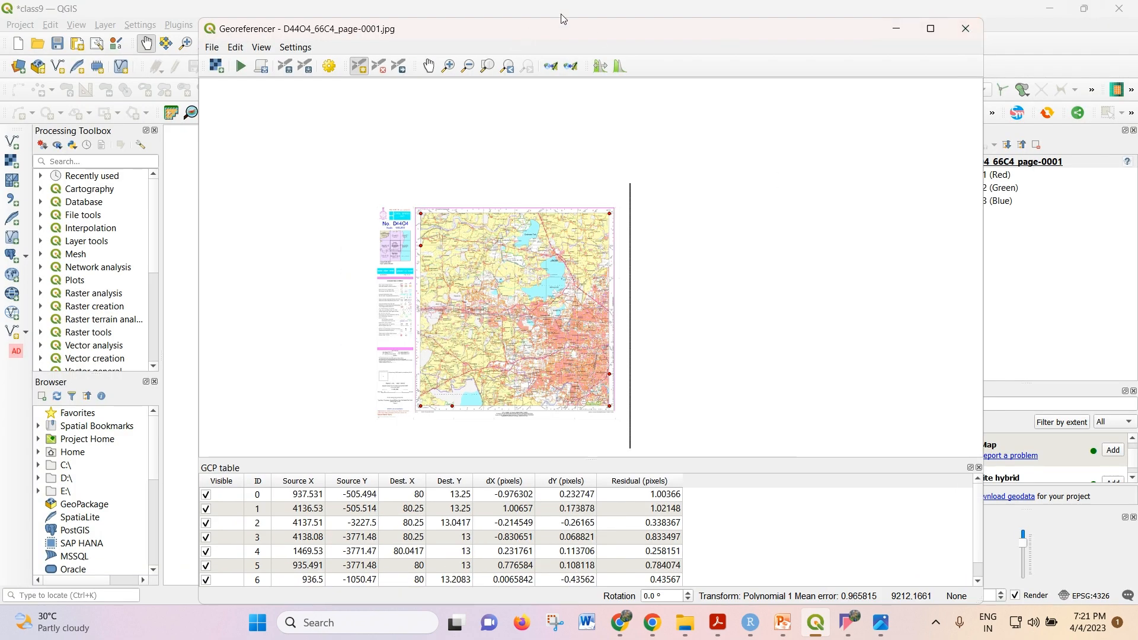
left_click_drag(559, 19, 569, 61)
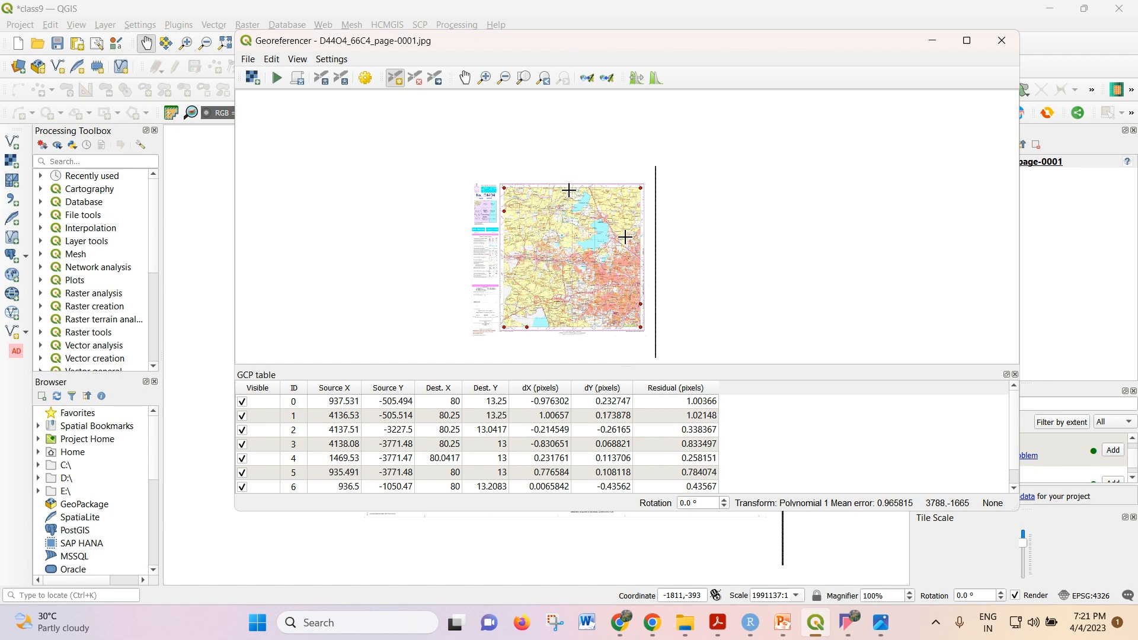
Inspect the control points and the latitude and longitude labels along the toposheet's north edge, from the northwest corner eastward
scroll(504, 188, "up", 2)
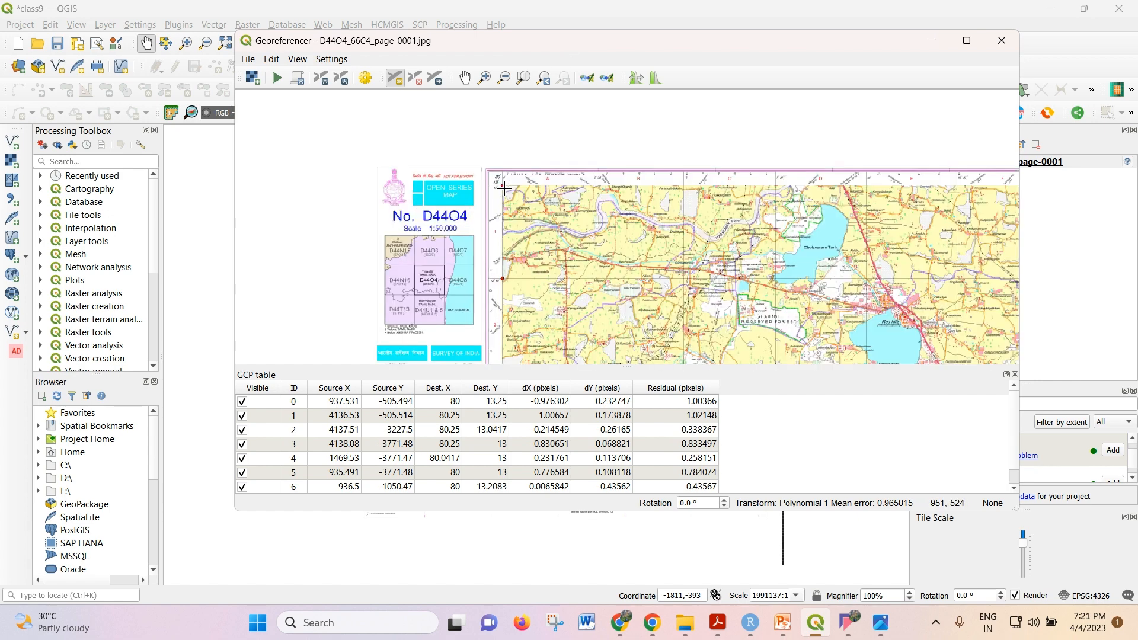
scroll(504, 189, "up", 2)
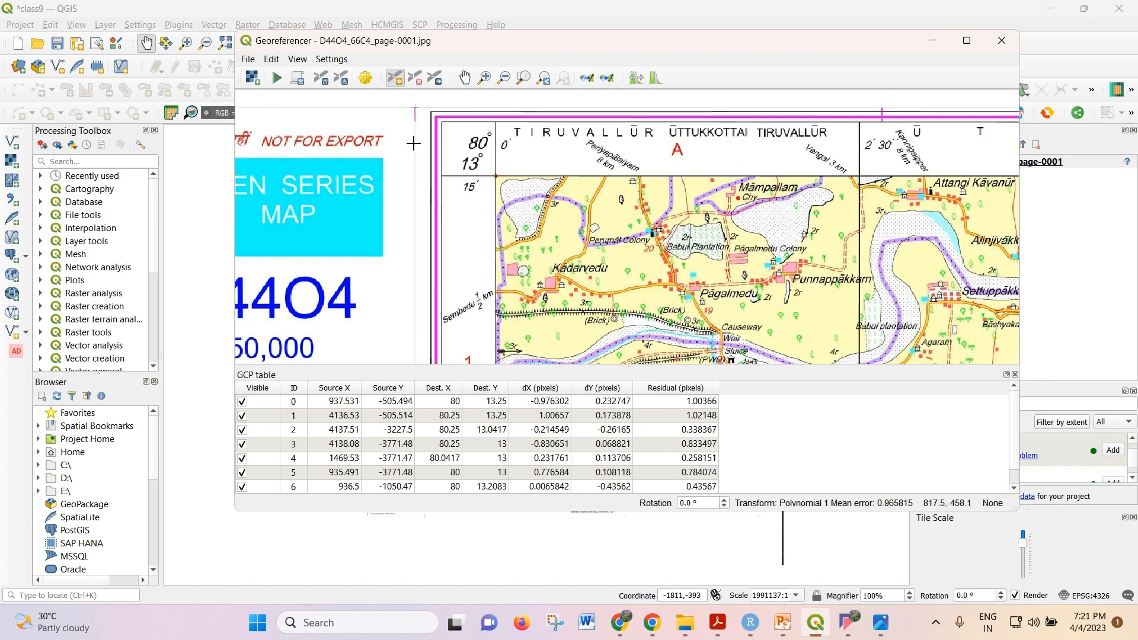
scroll(413, 143, "down", 1)
scroll(598, 172, "up", 1)
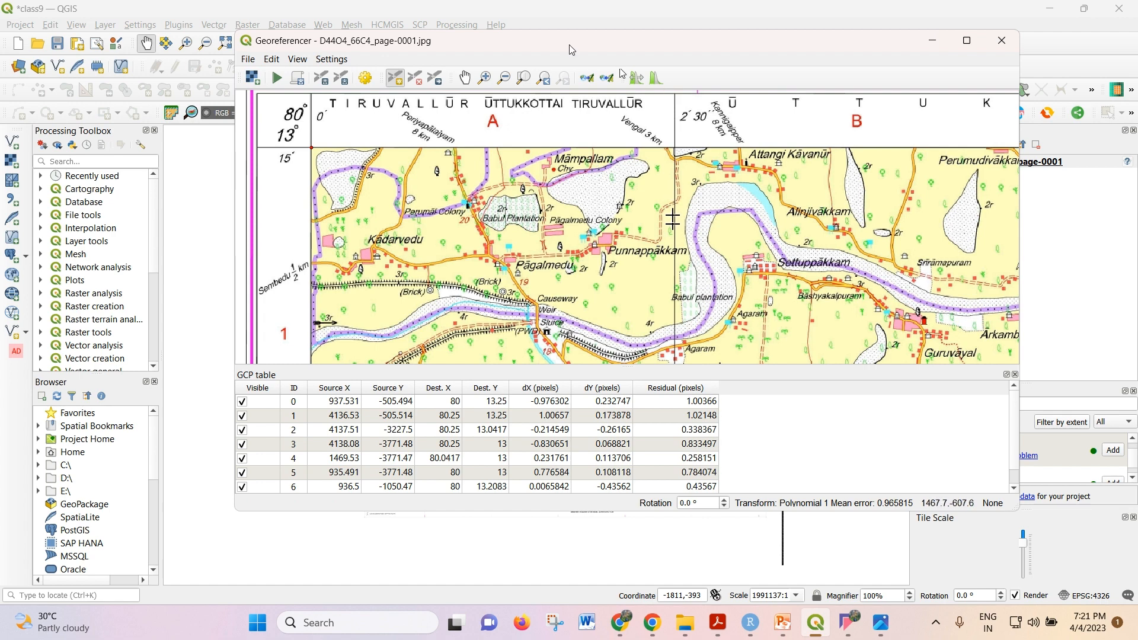
scroll(403, 185, "down", 1)
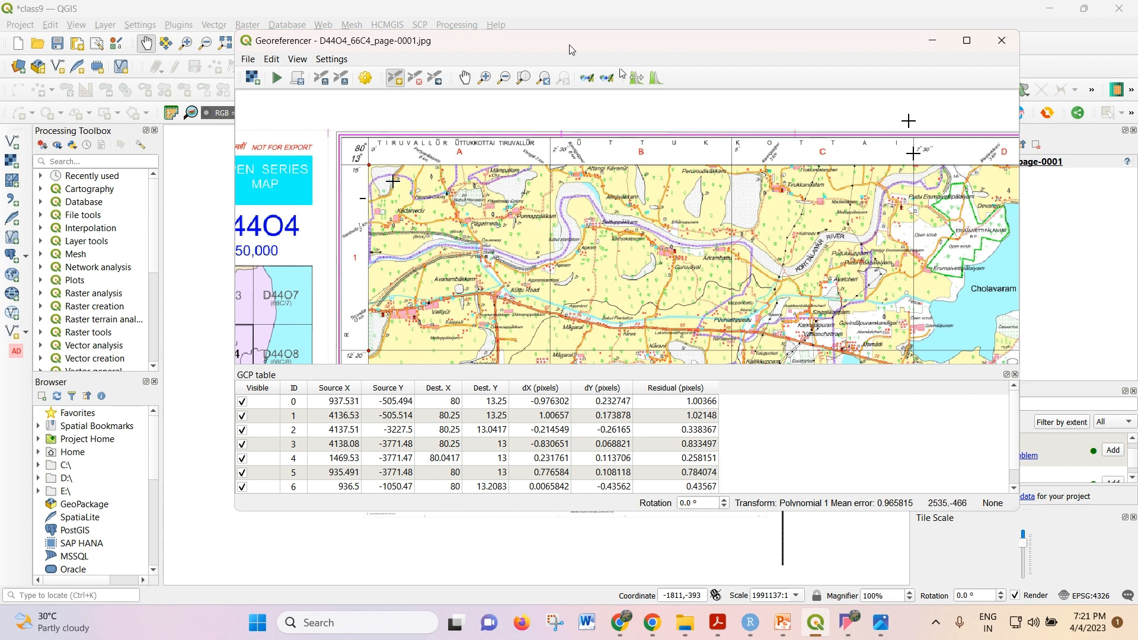
scroll(479, 206, "down", 1)
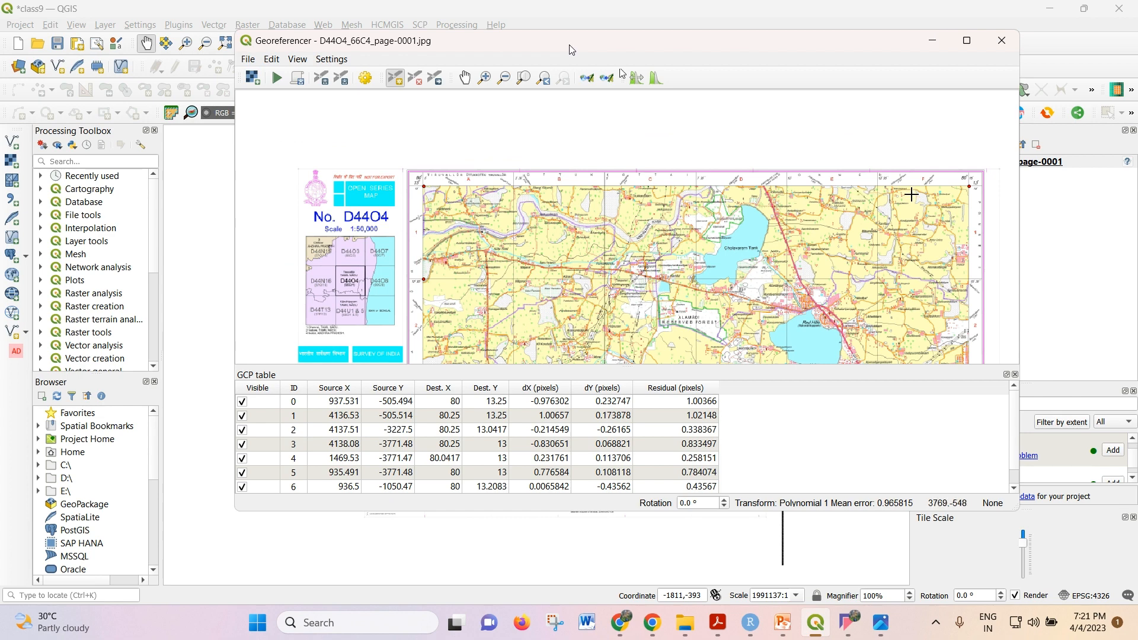
scroll(888, 192, "up", 1)
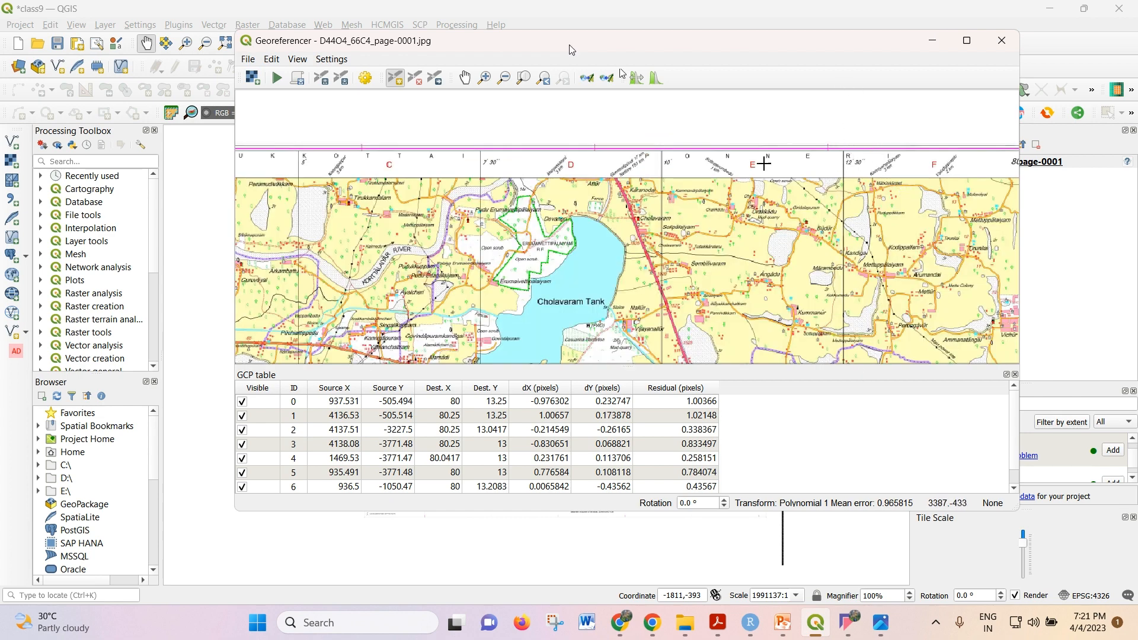
scroll(902, 178, "down", 1)
scroll(397, 176, "up", 2)
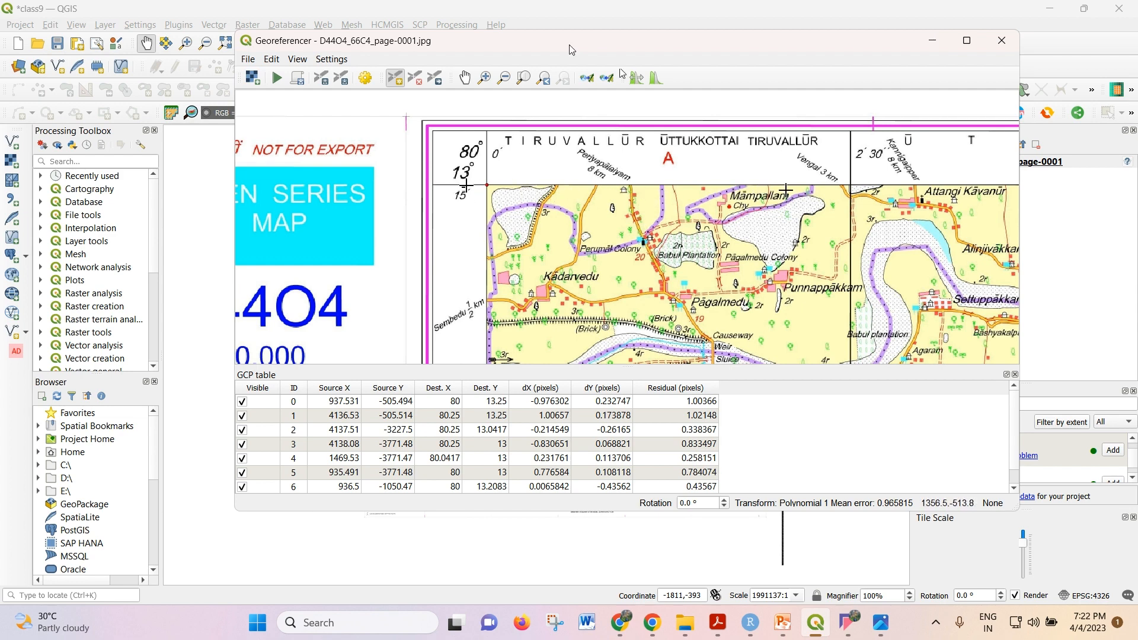
scroll(505, 193, "down", 1)
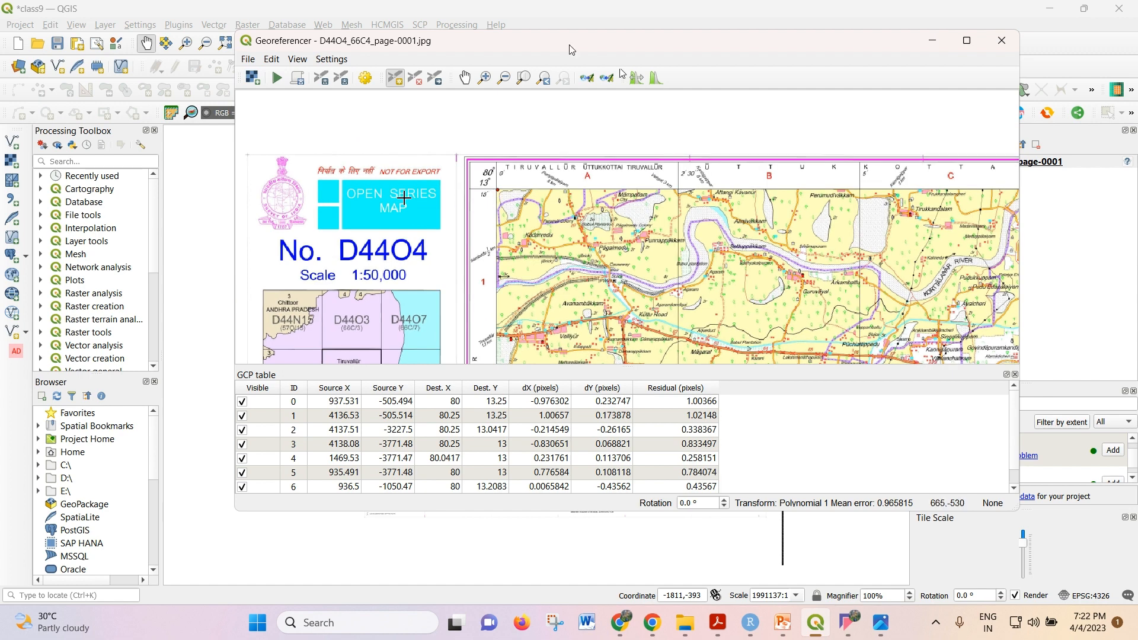
scroll(369, 196, "down", 1)
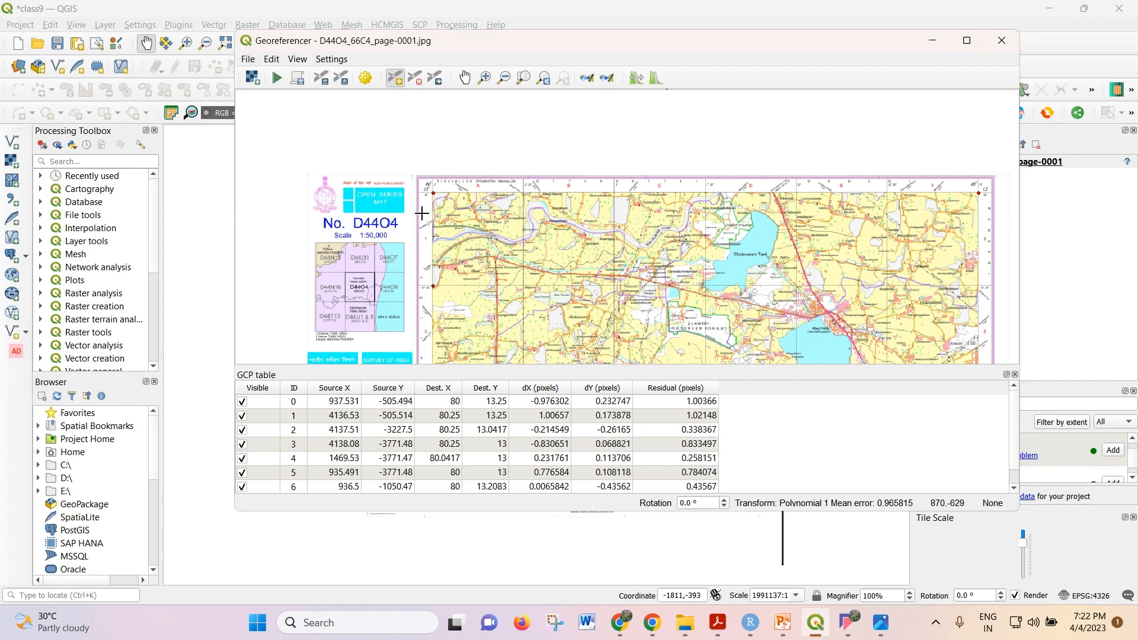
scroll(464, 207, "up", 2)
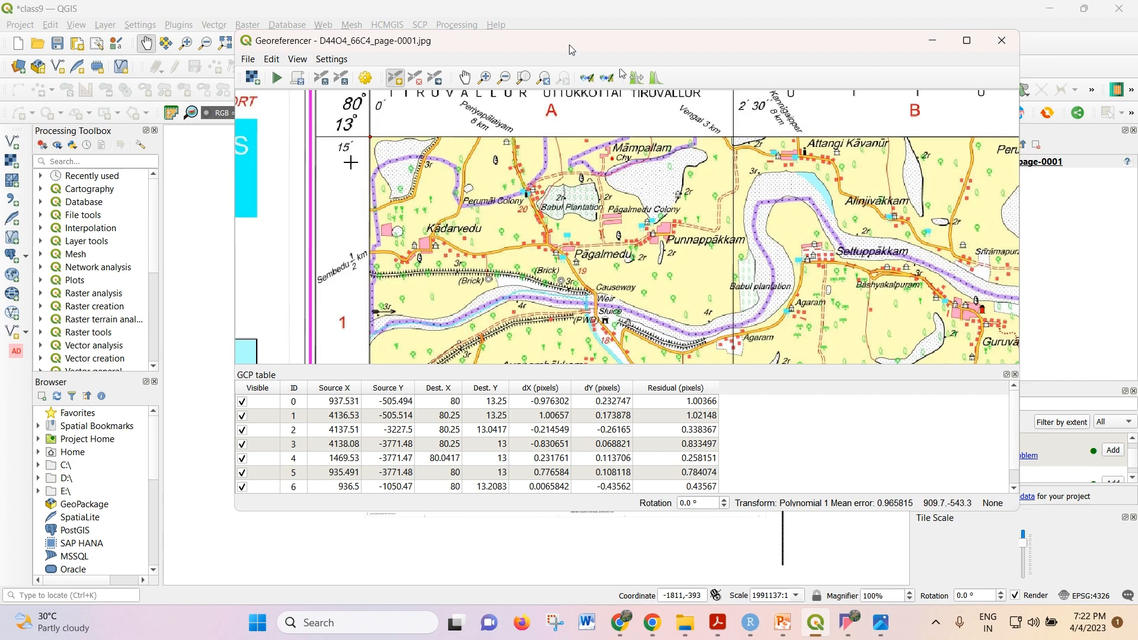
scroll(330, 191, "down", 1)
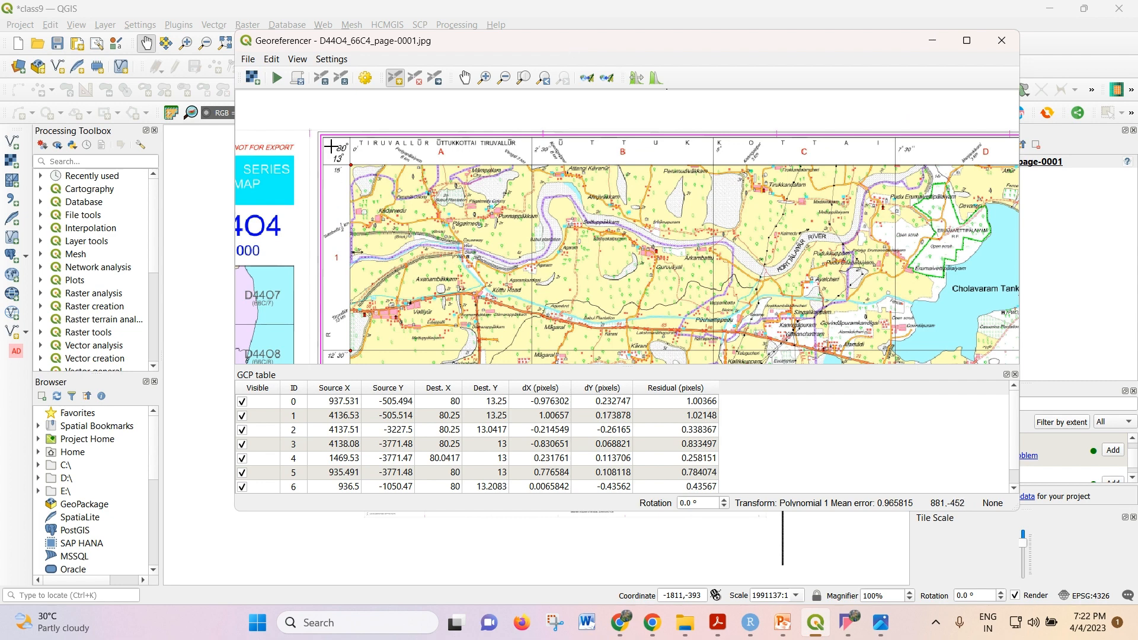
scroll(539, 161, "up", 1)
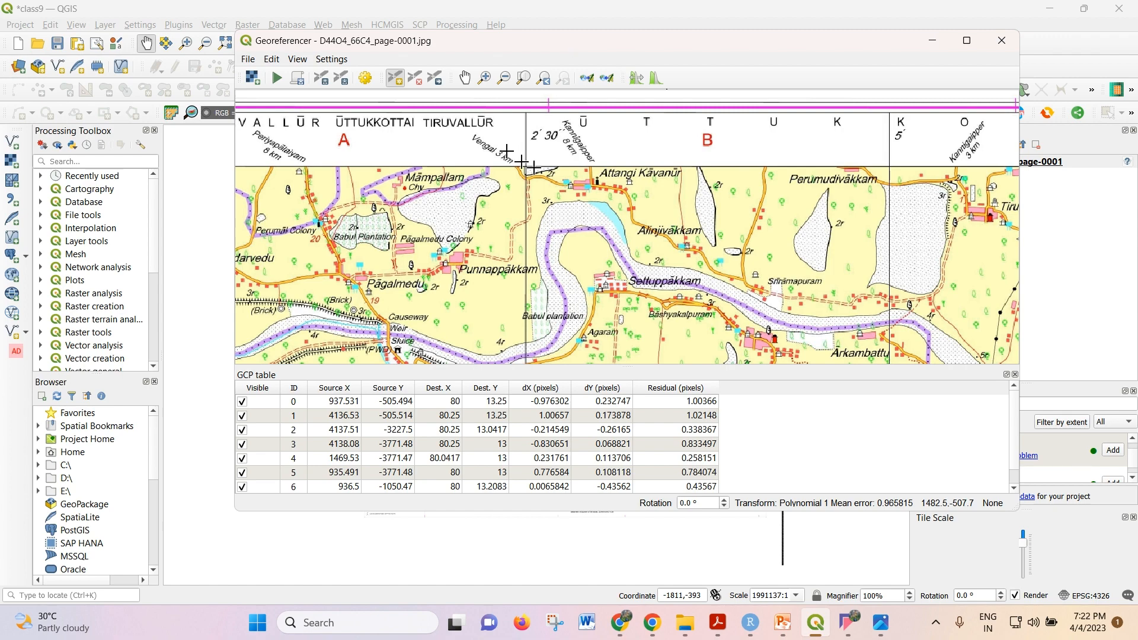
scroll(530, 168, "down", 1)
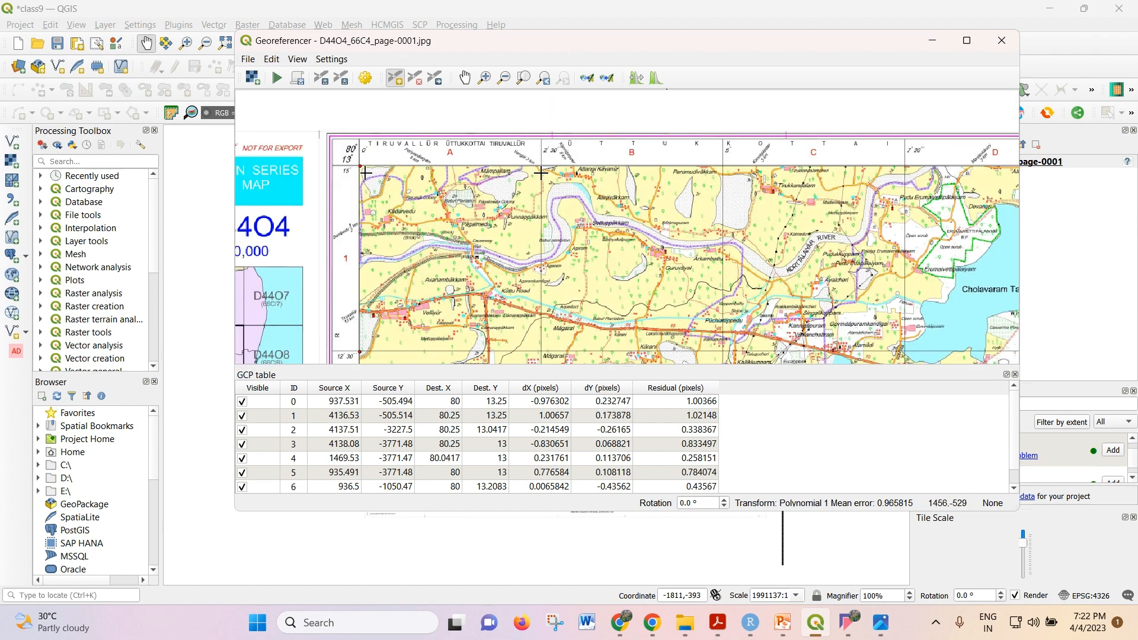
scroll(740, 174, "up", 1)
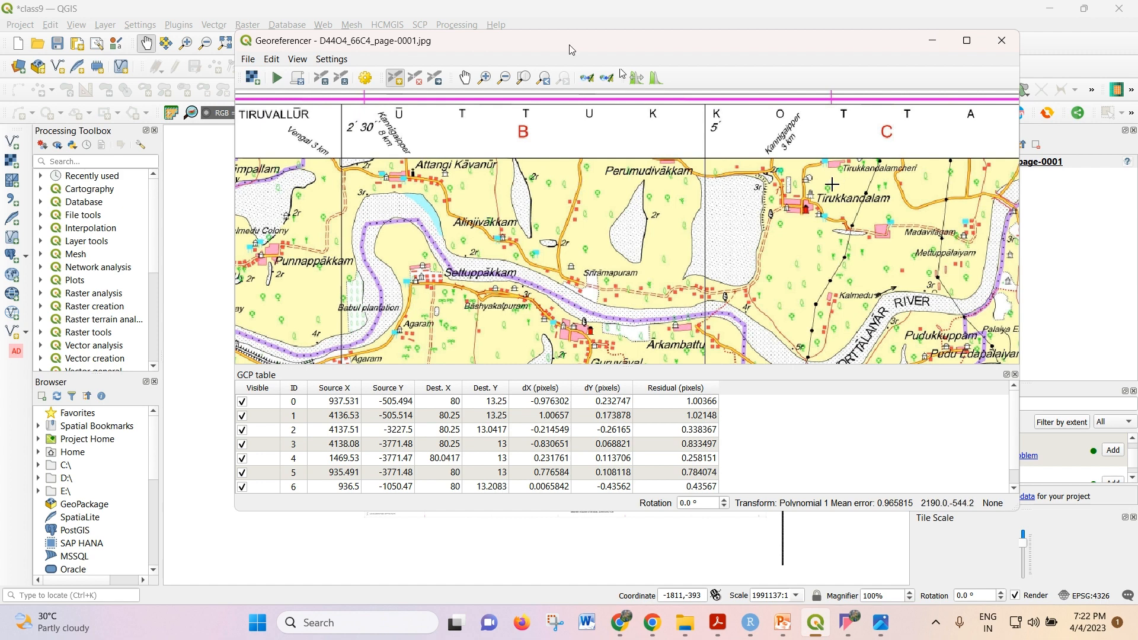
scroll(686, 185, "down", 1)
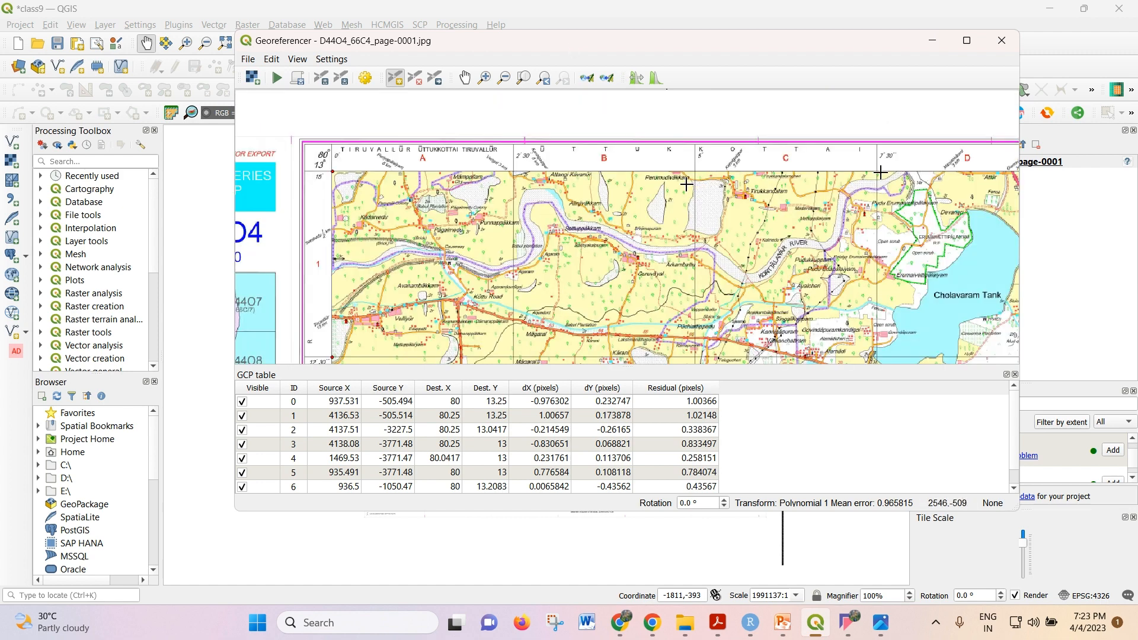
scroll(899, 172, "up", 1)
scroll(652, 158, "down", 2)
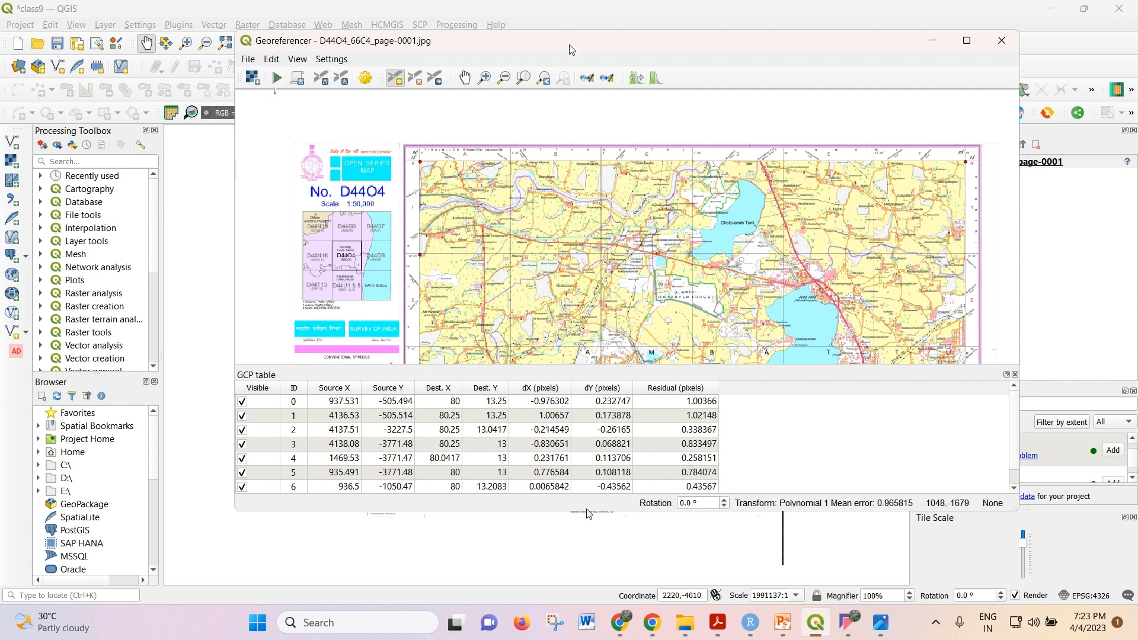
Accept the transformation settings with the D44O4_66C4_page-0001_modified.tif output, run the georeferencing, and close the unresponsive program
left_click_drag(571, 513, 611, 563)
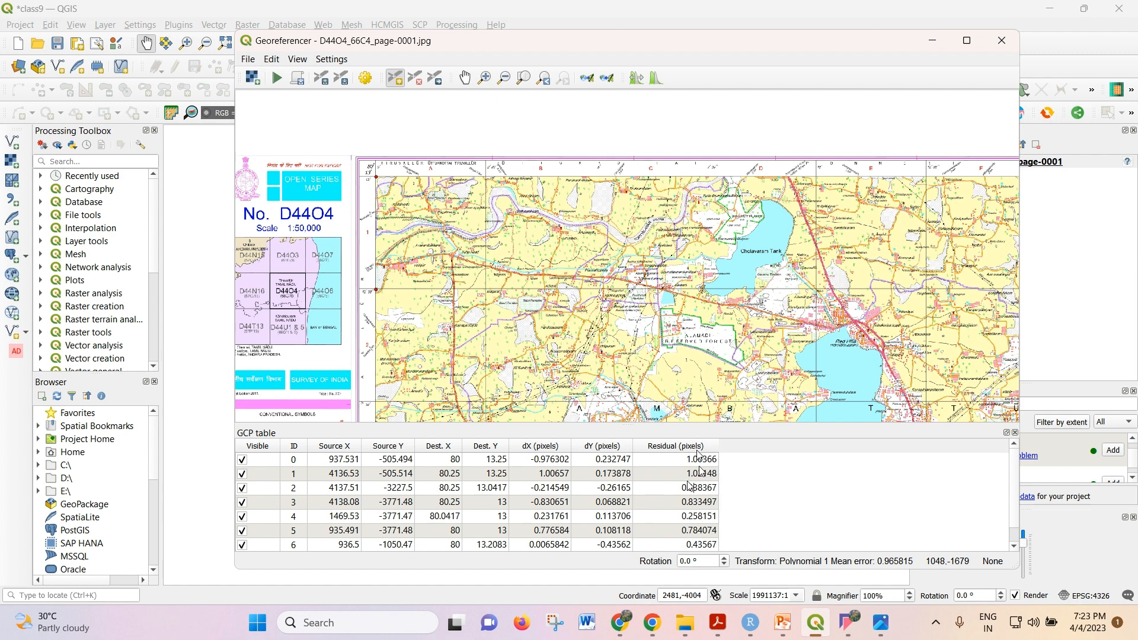
left_click_drag(341, 44, 286, 26)
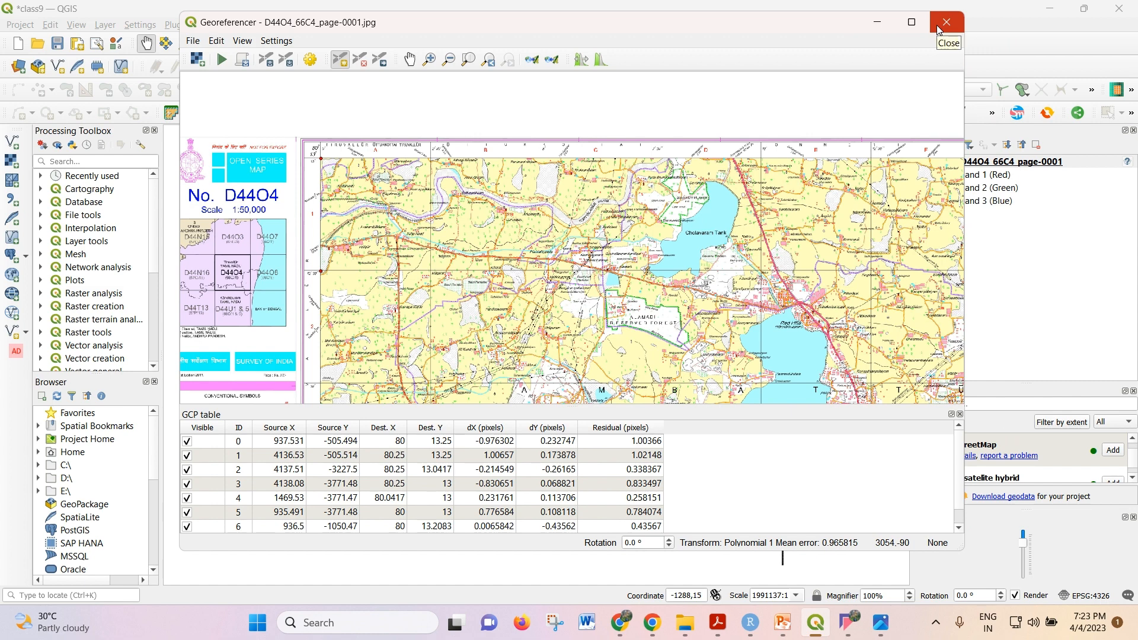
left_click(310, 61)
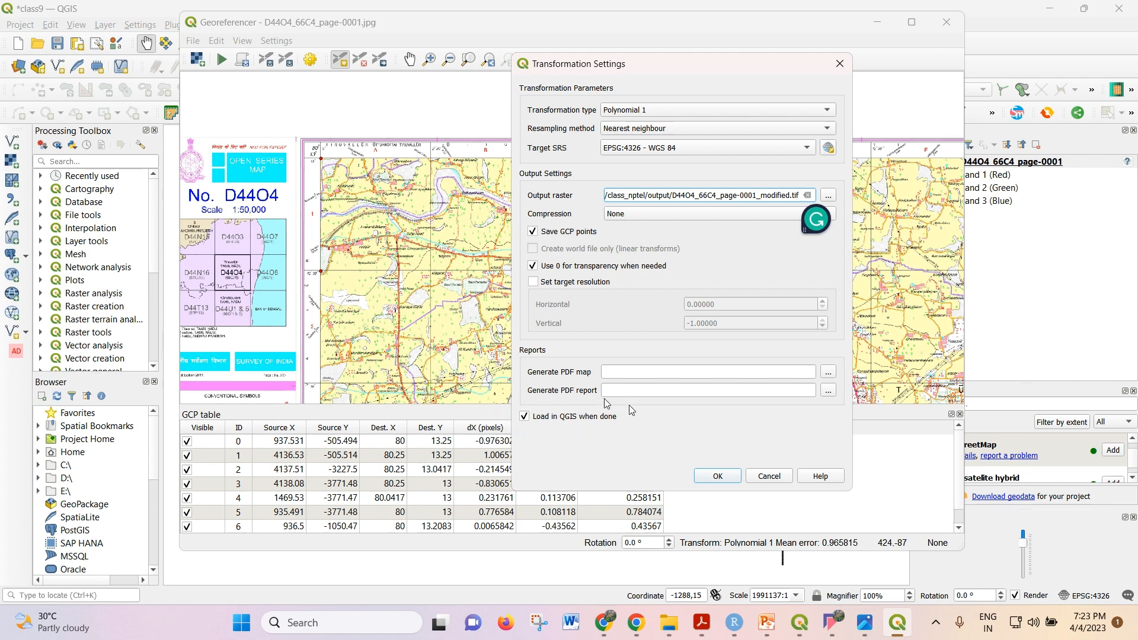
left_click(714, 477)
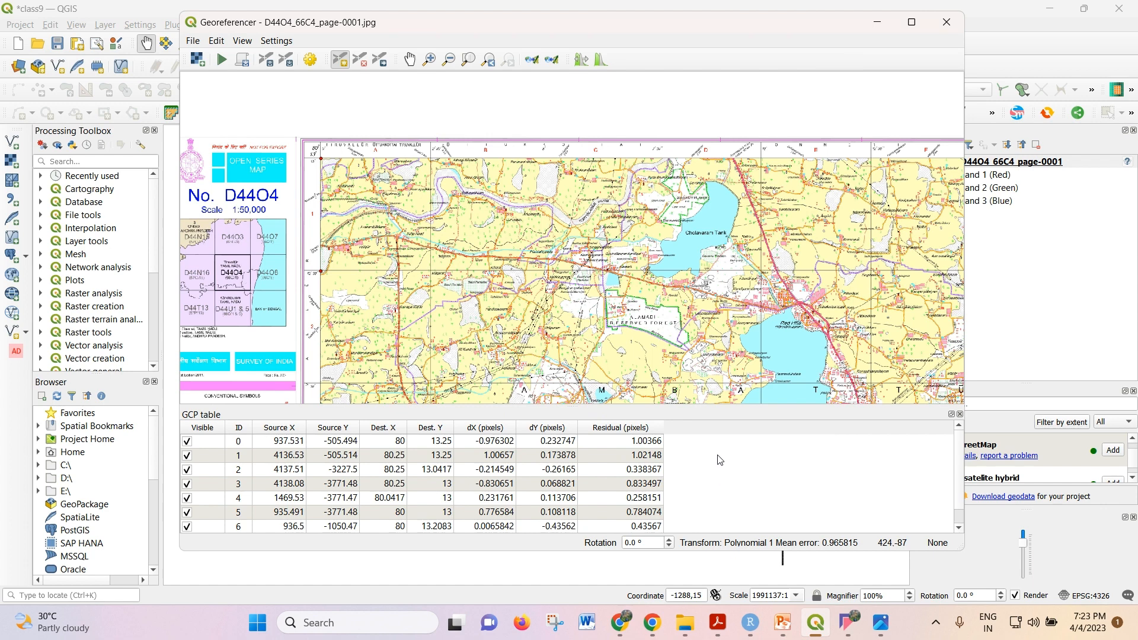
left_click(220, 60)
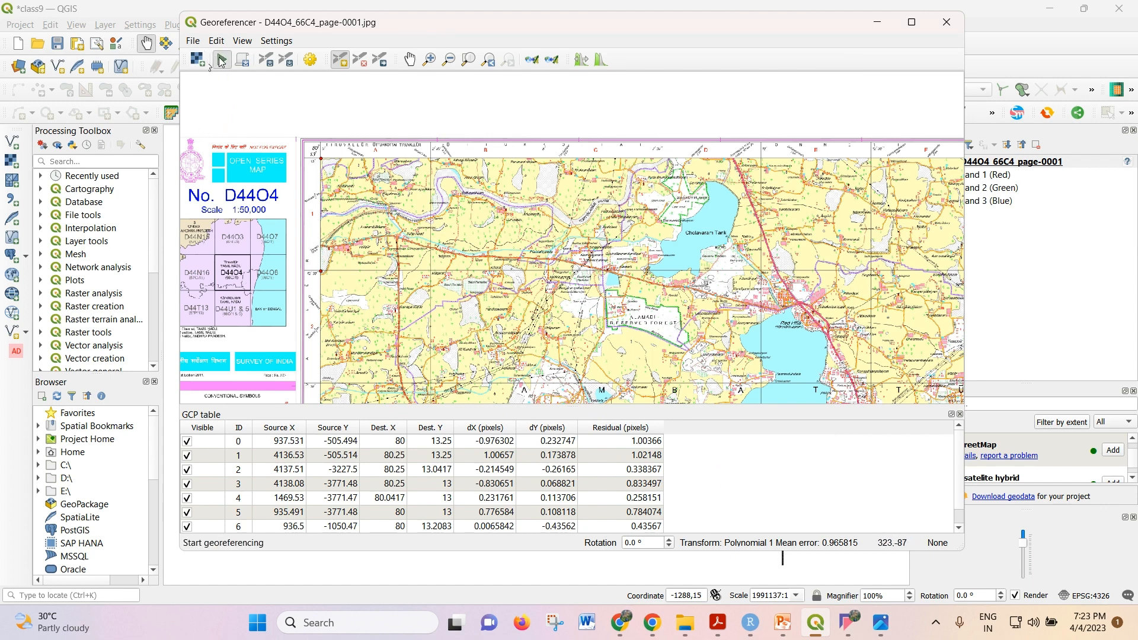
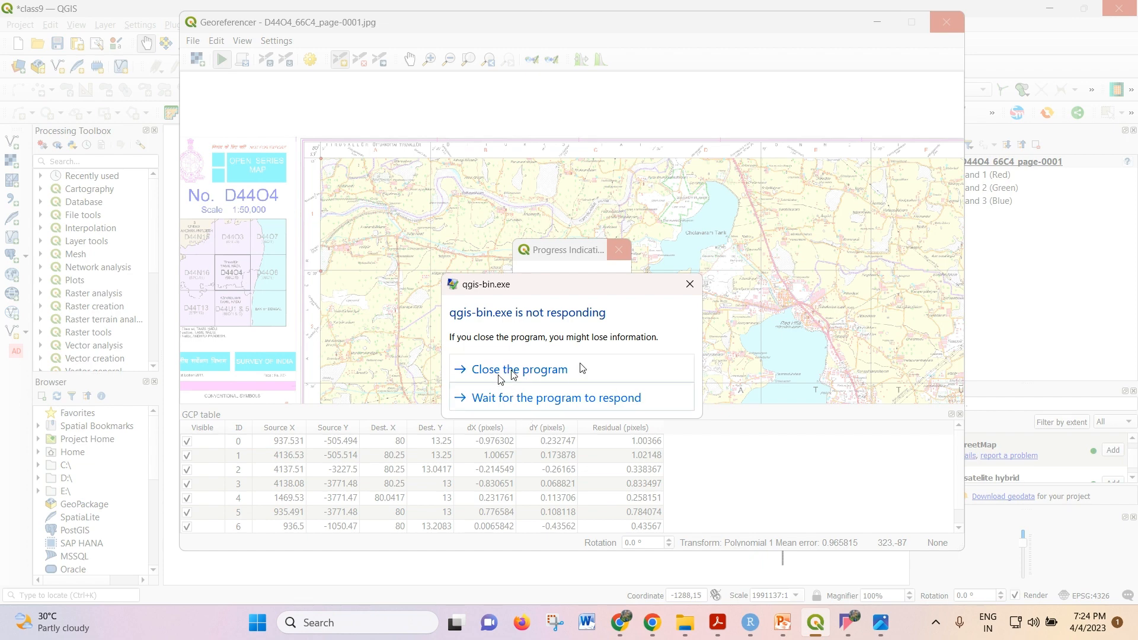
left_click(513, 372)
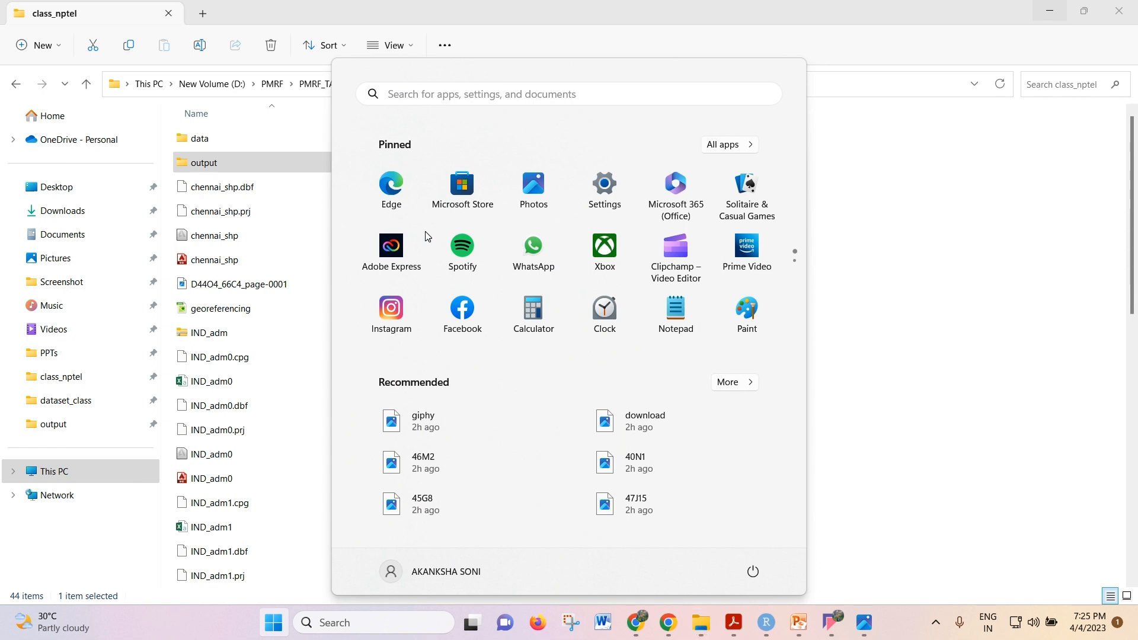
Open the output folder inside class_nptel in File Explorer and close the toposheet image in the photo viewer
type("qgis")
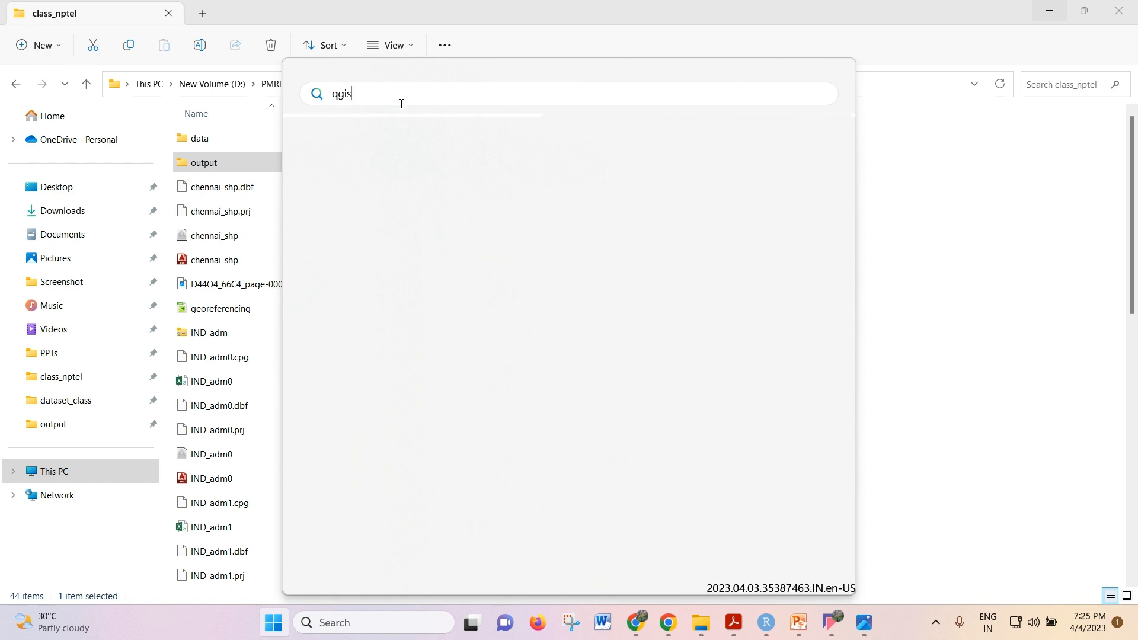
left_click(219, 168)
double_click(220, 171)
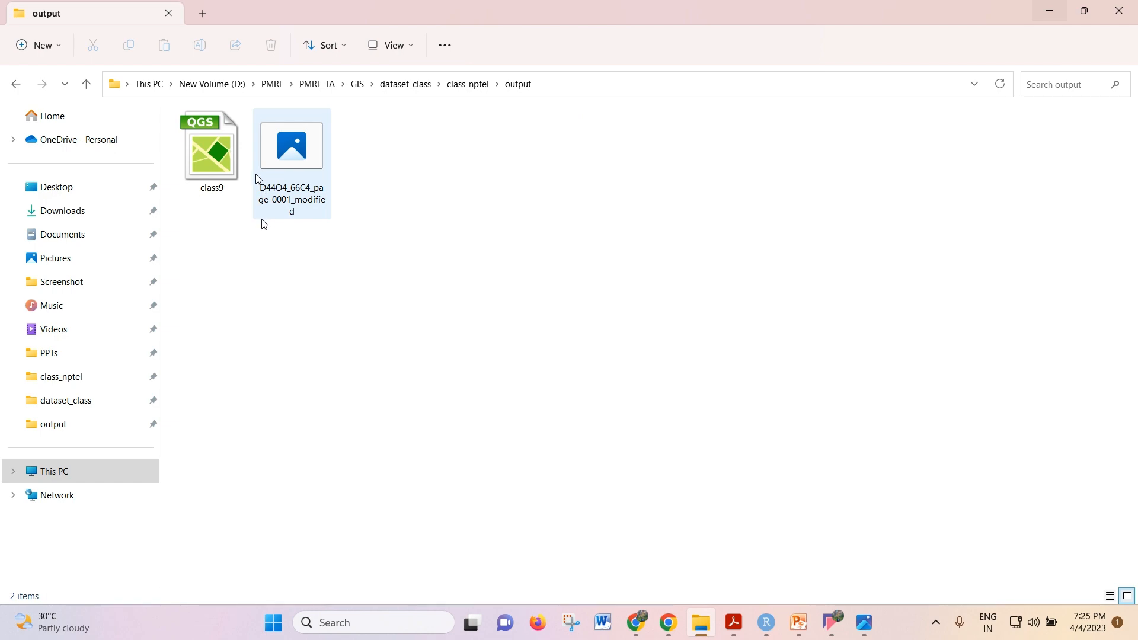
left_click(866, 623)
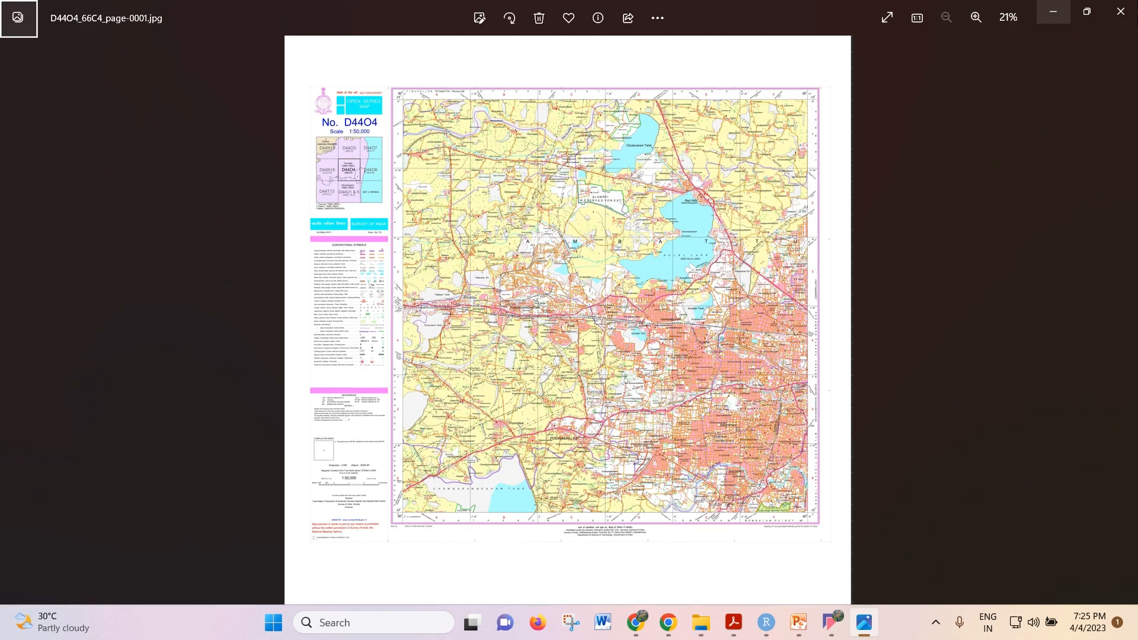
left_click(1120, 12)
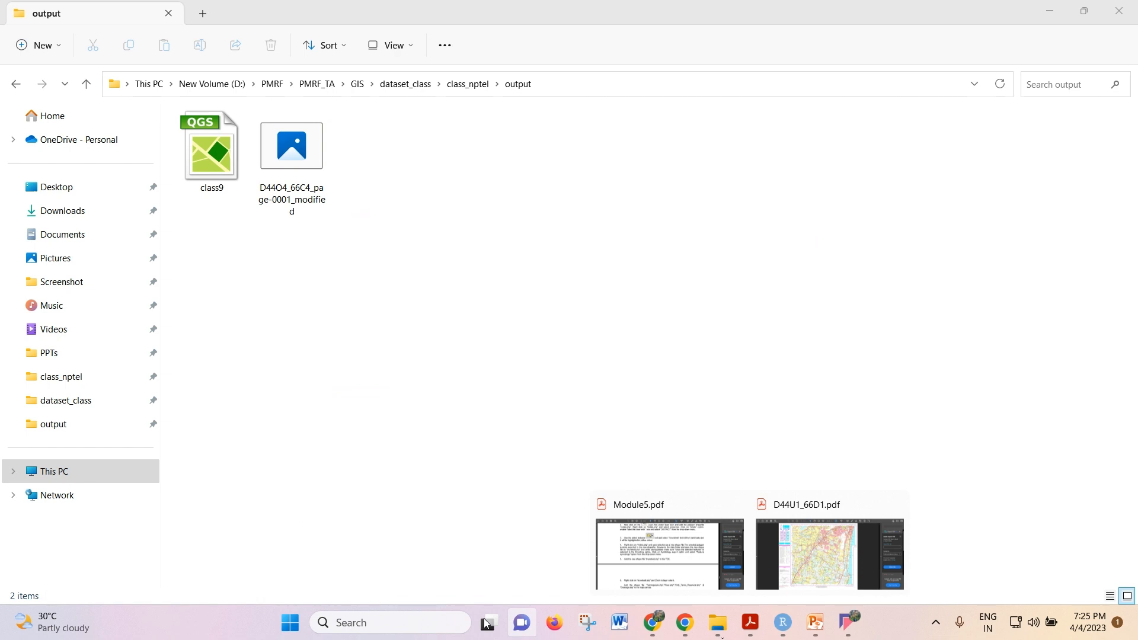
Reopen the class9 project in QGIS from the output folder
left_click(289, 623)
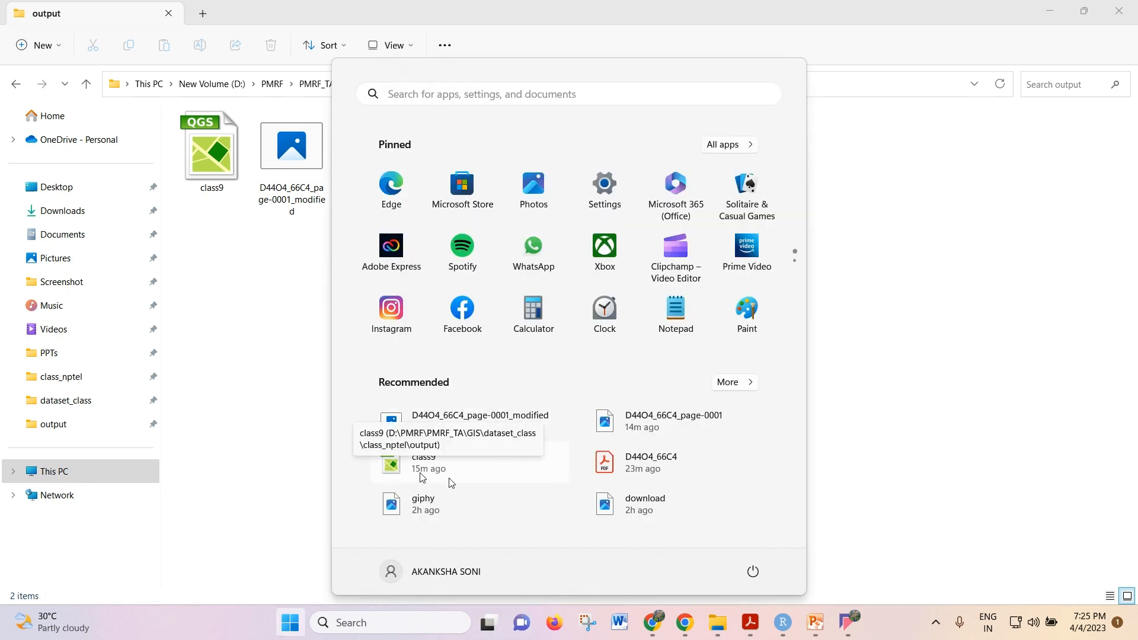
key("Escape")
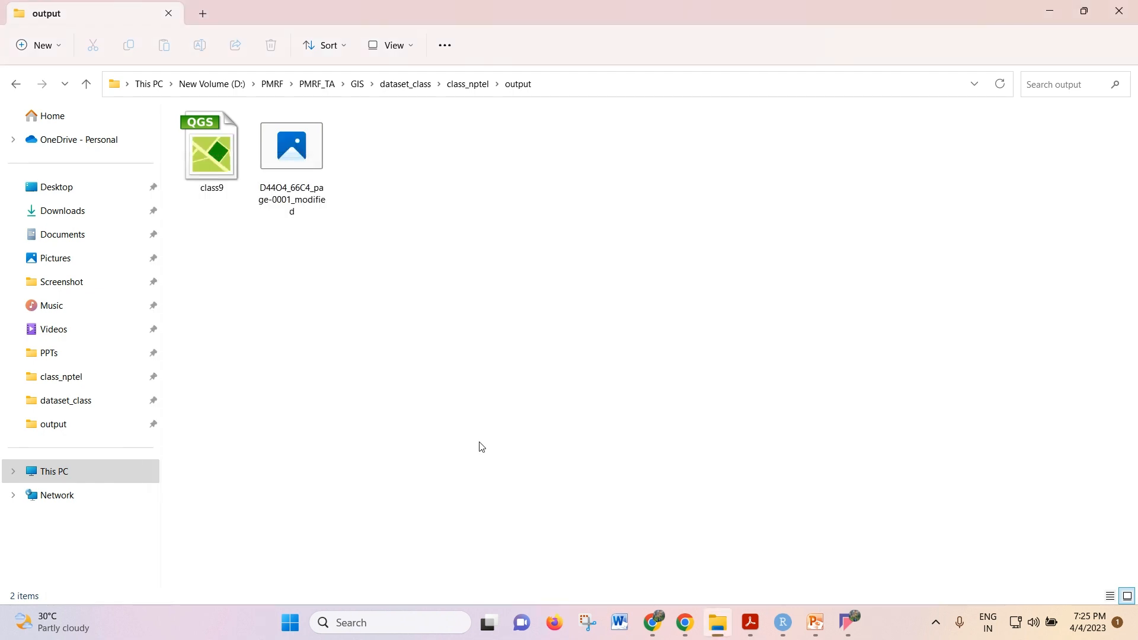
double_click(215, 146)
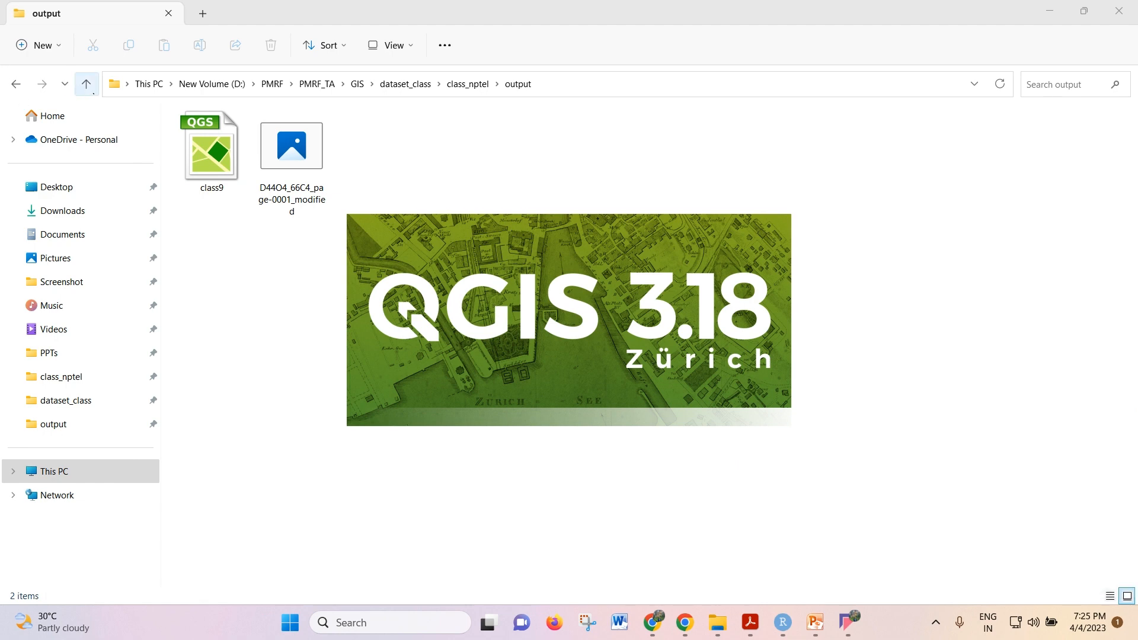
Go up to the class_nptel folder in File Explorer and look through its files
left_click(86, 84)
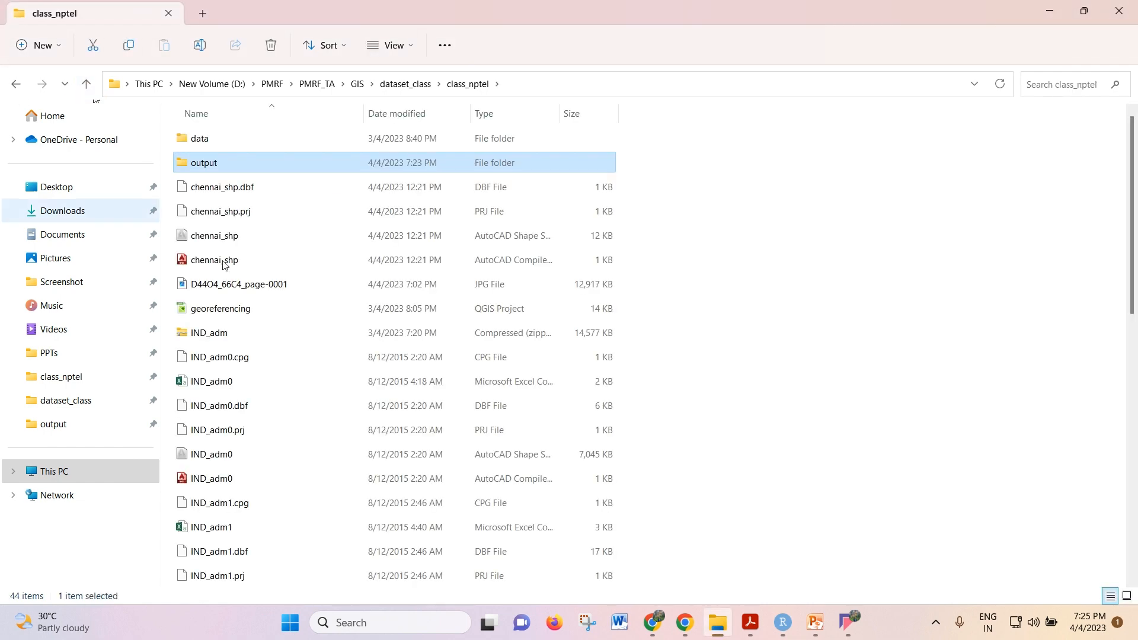
scroll(333, 409, "down", 6)
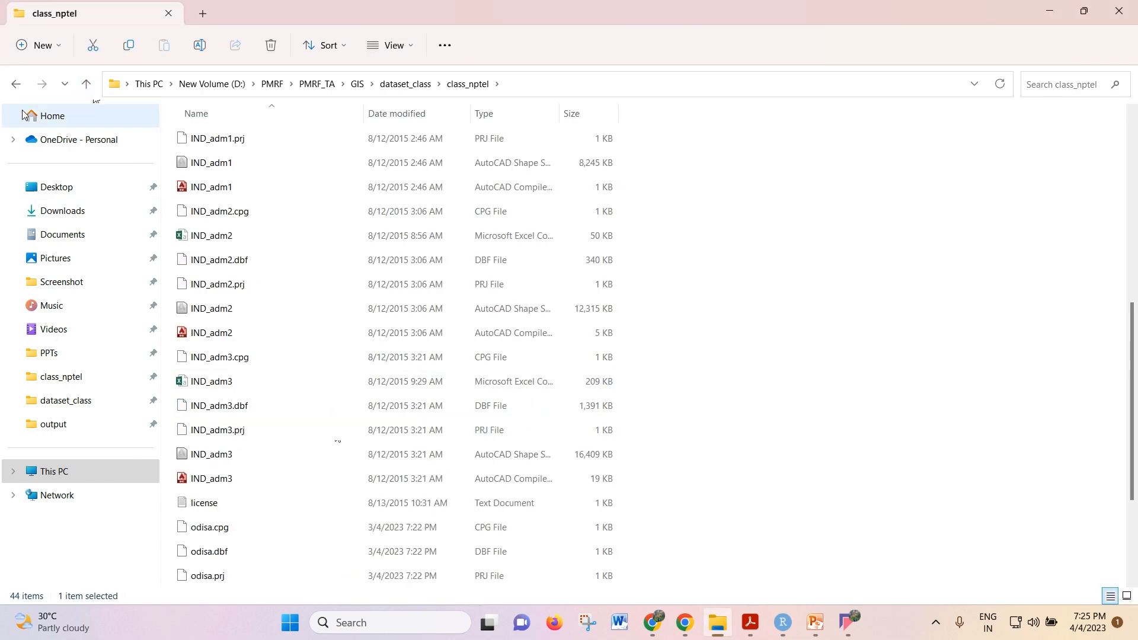
scroll(454, 304, "up", 3)
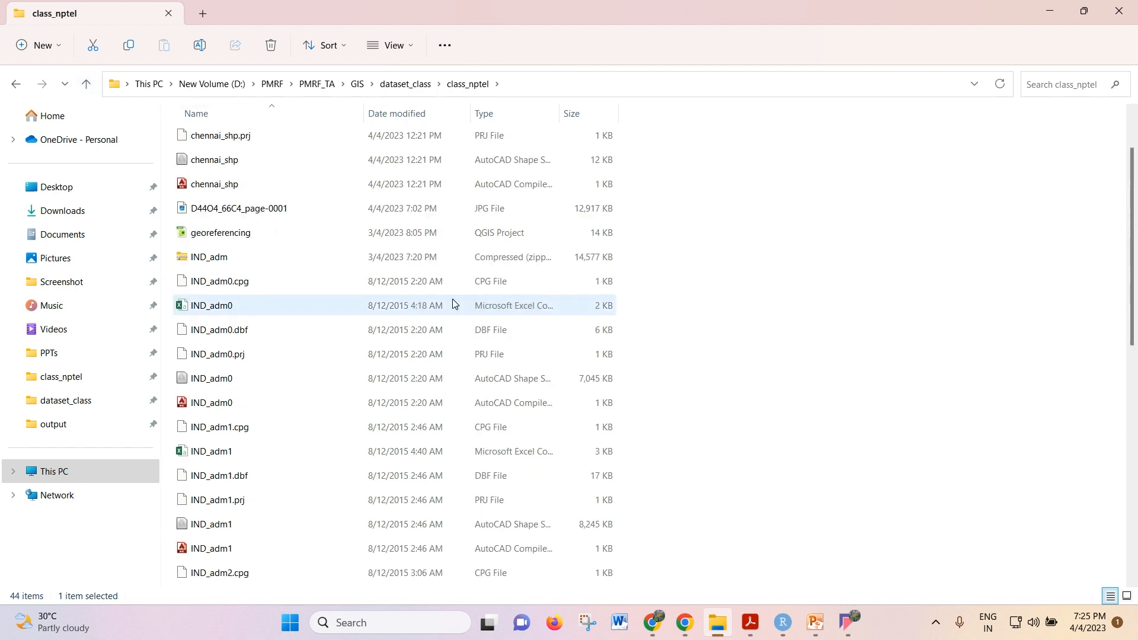
scroll(454, 304, "up", 3)
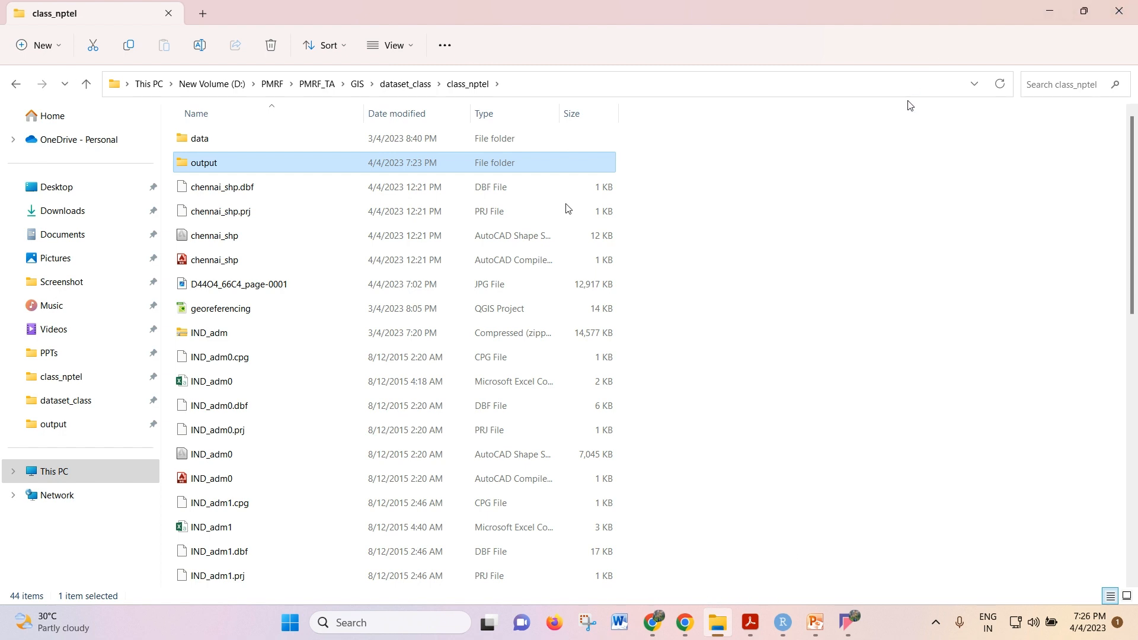
left_click(261, 172, "ctrl")
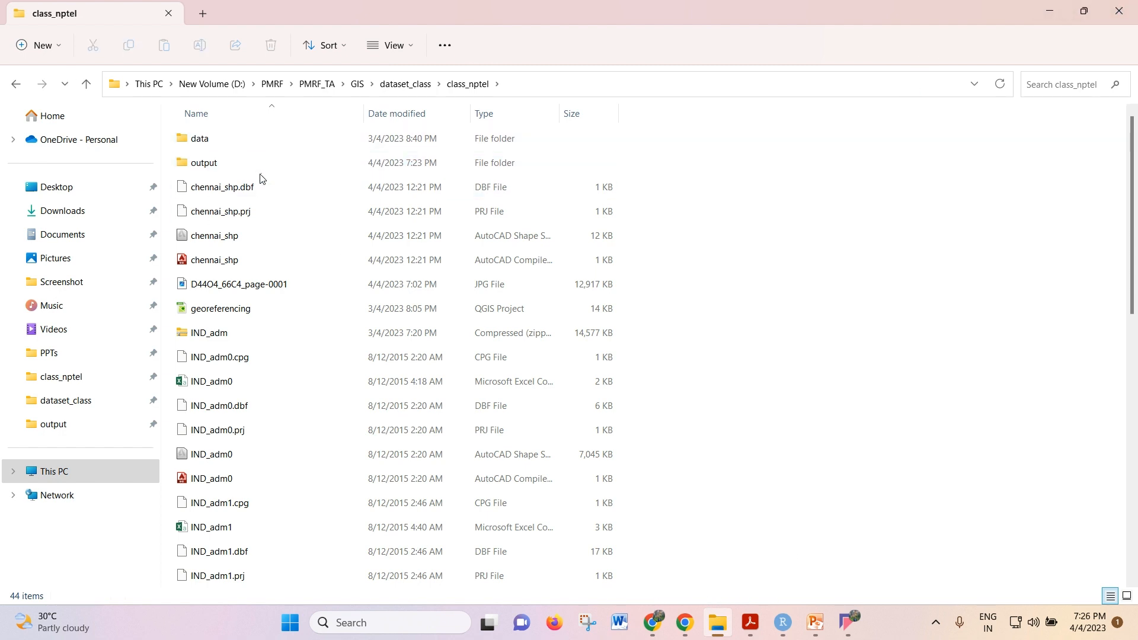
Open the output folder and try to view the D44O4_66C4_page-0001_modified raster in the photo viewer
double_click(260, 170)
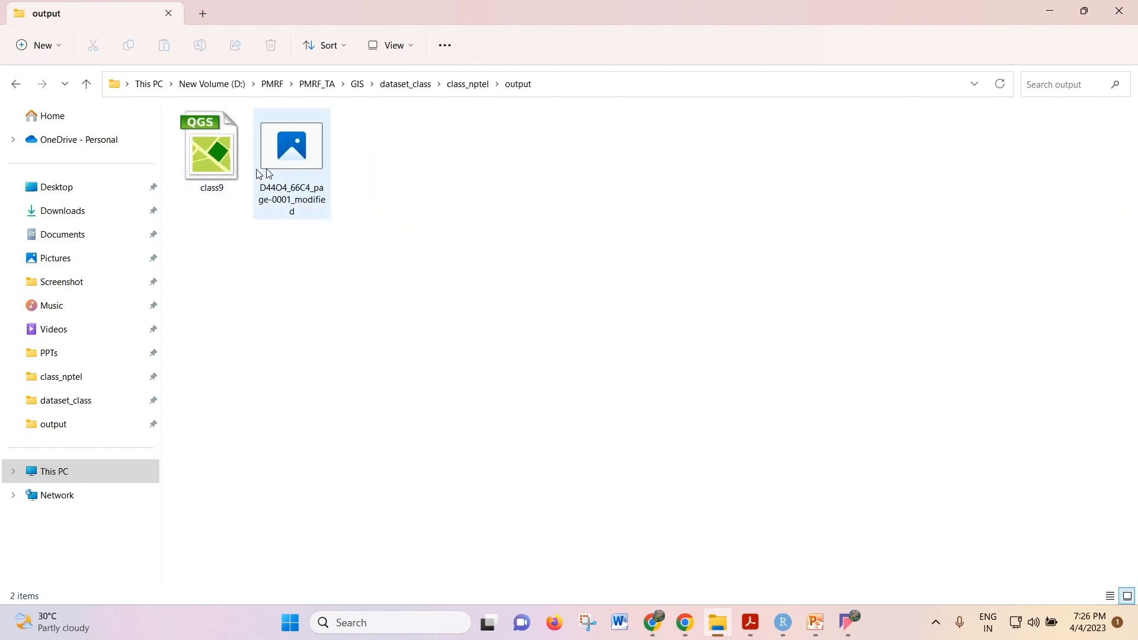
left_click(291, 173)
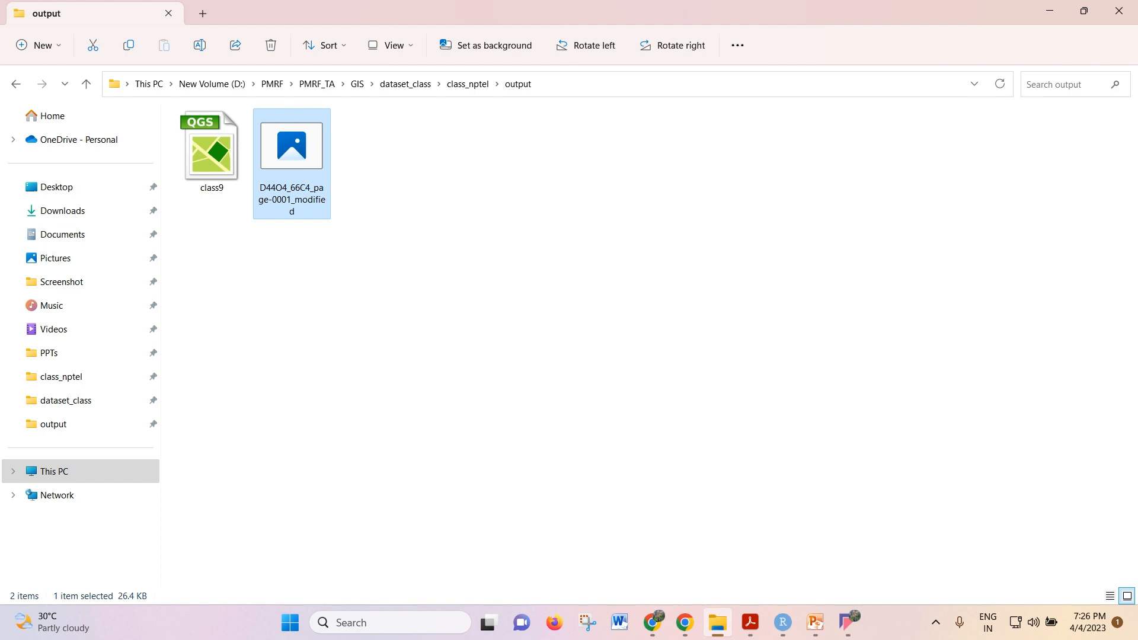
double_click(297, 201)
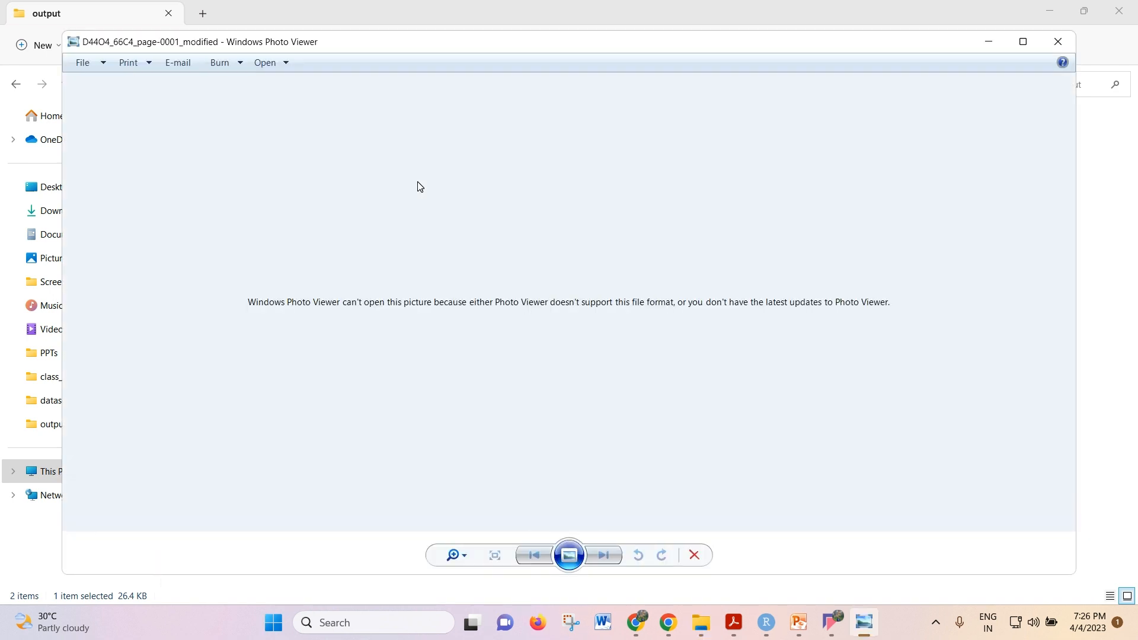
left_click(1056, 42)
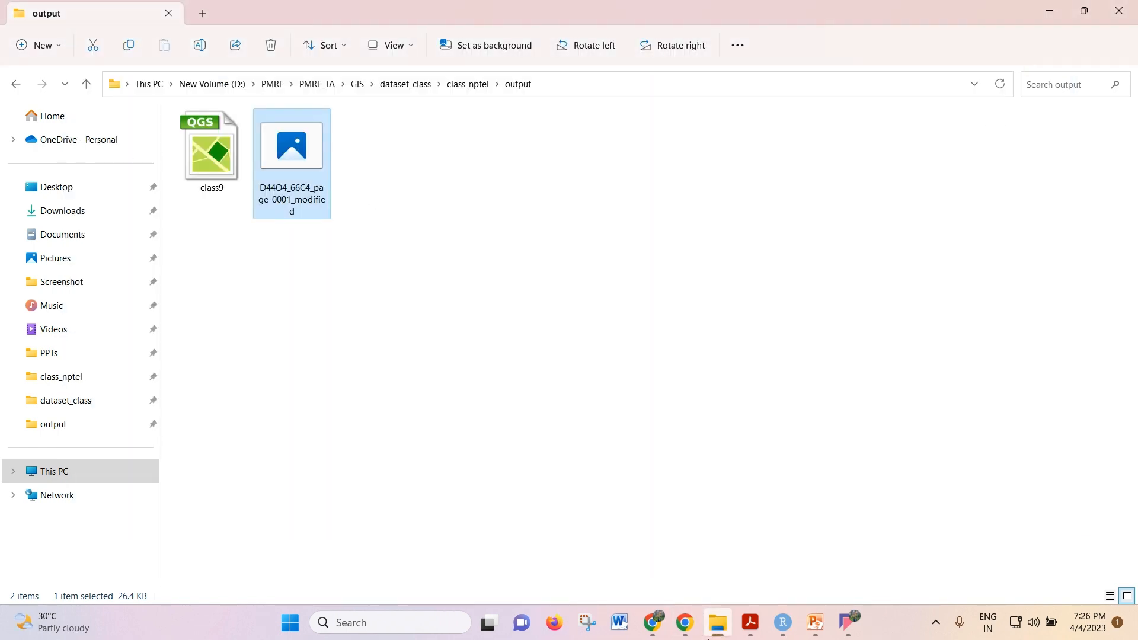
Minimize File Explorer and PowerPoint, and reopen the recently used class9 project in QGIS
left_click(1050, 11)
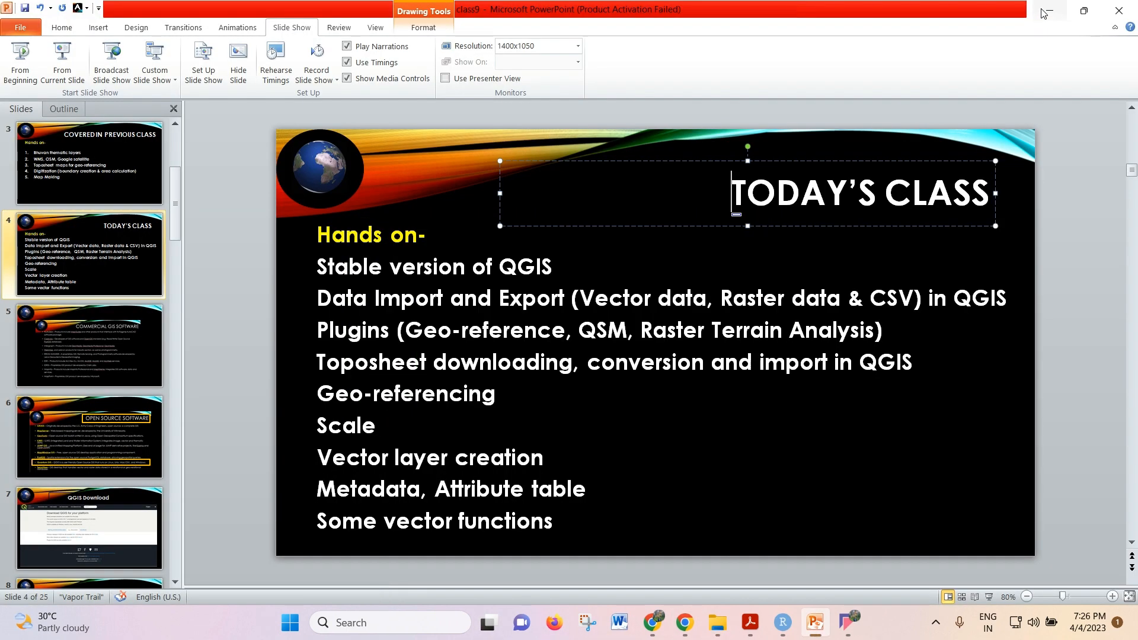
left_click(1053, 10)
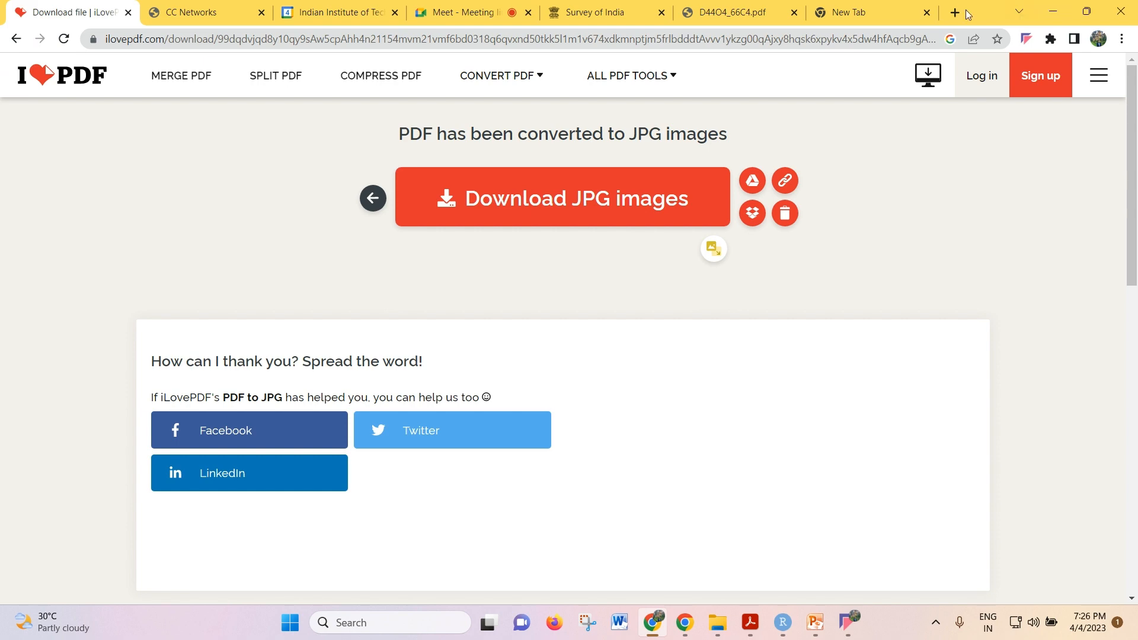
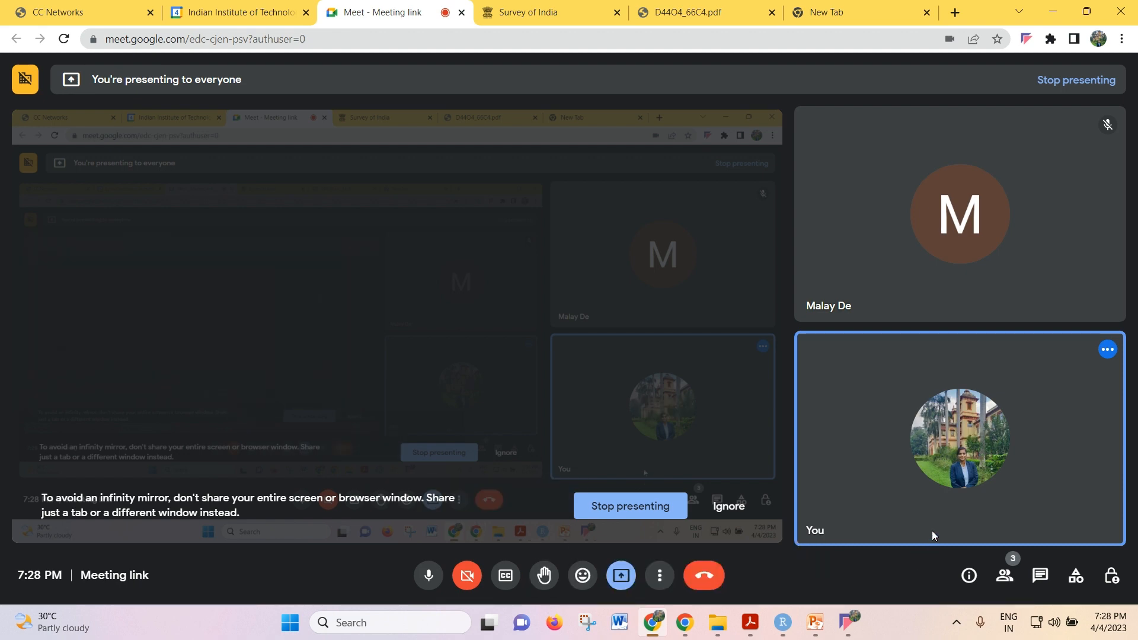
left_click(297, 632)
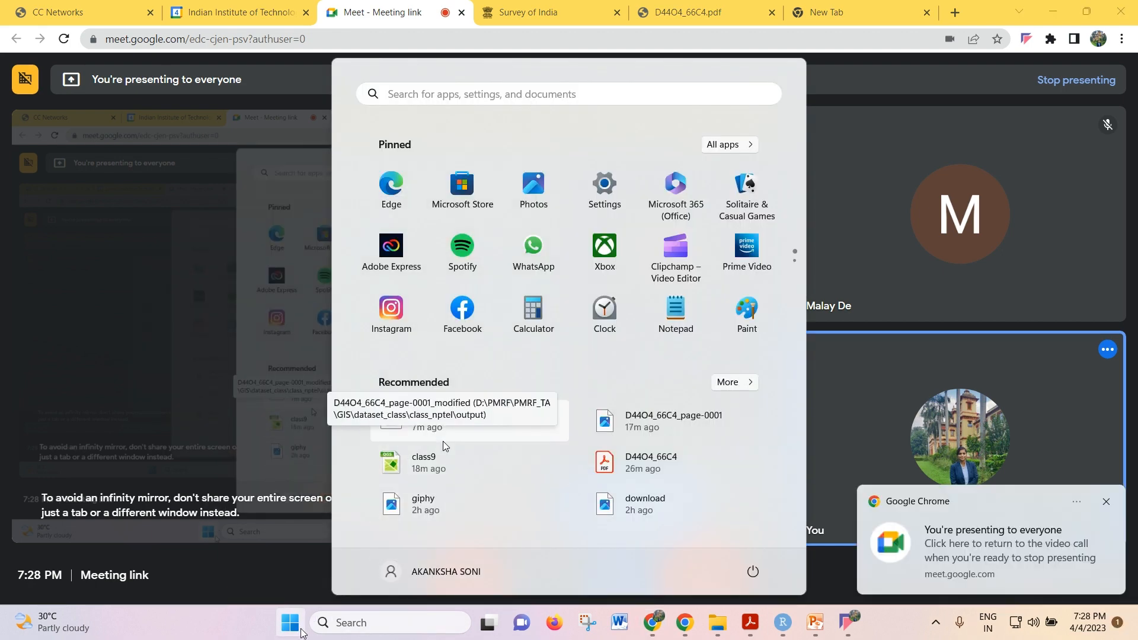
left_click(457, 466)
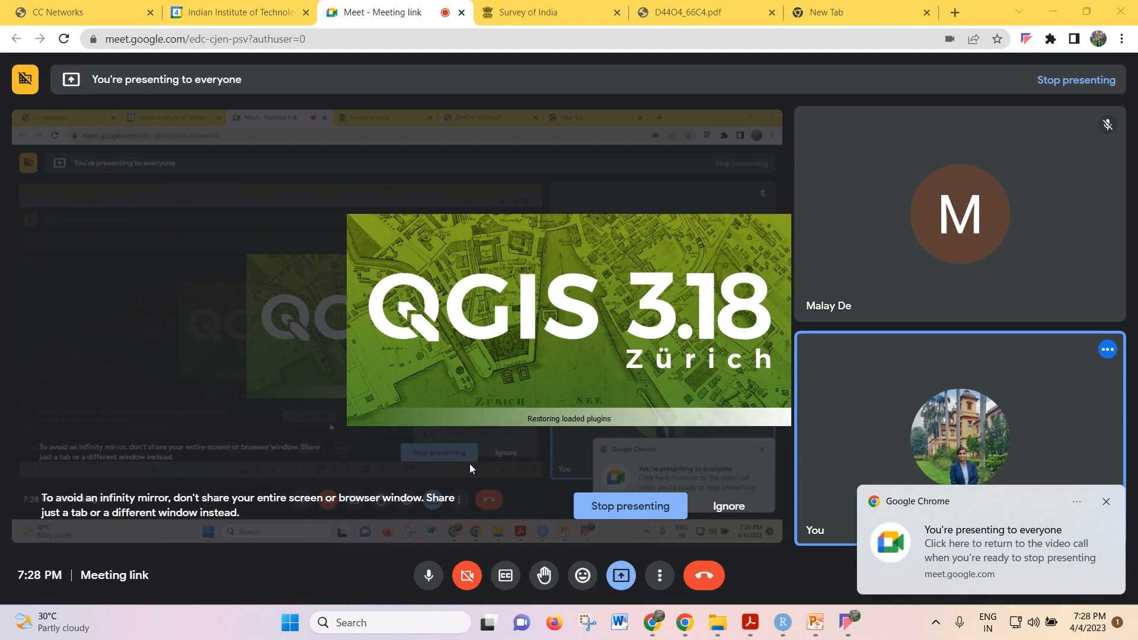
left_click(1108, 502)
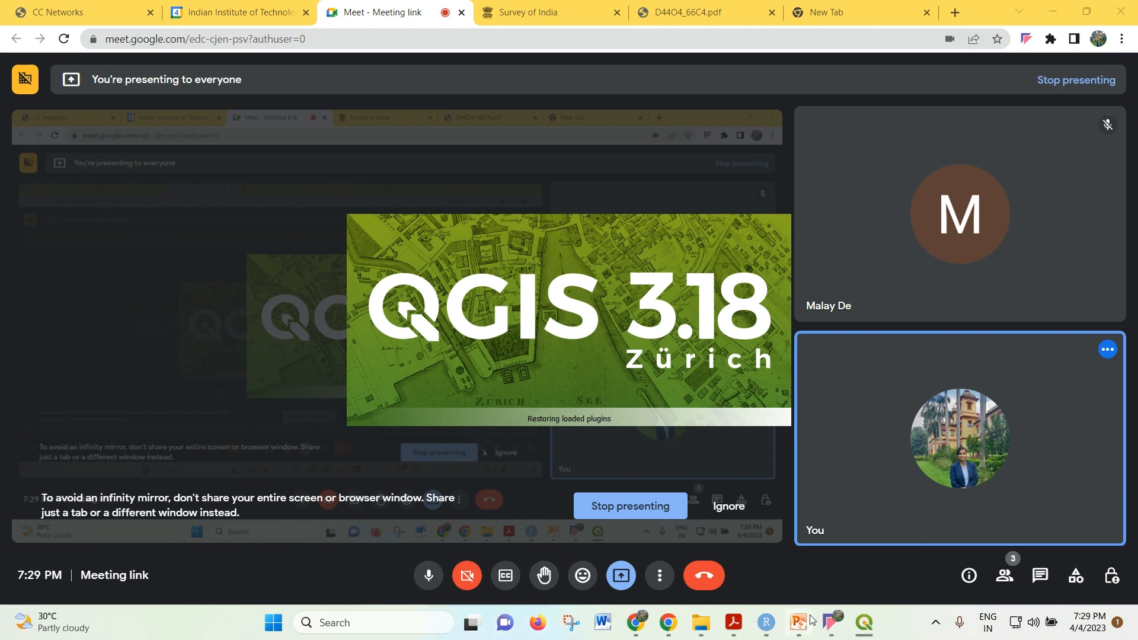
mouse_move(865, 623)
left_click(851, 536)
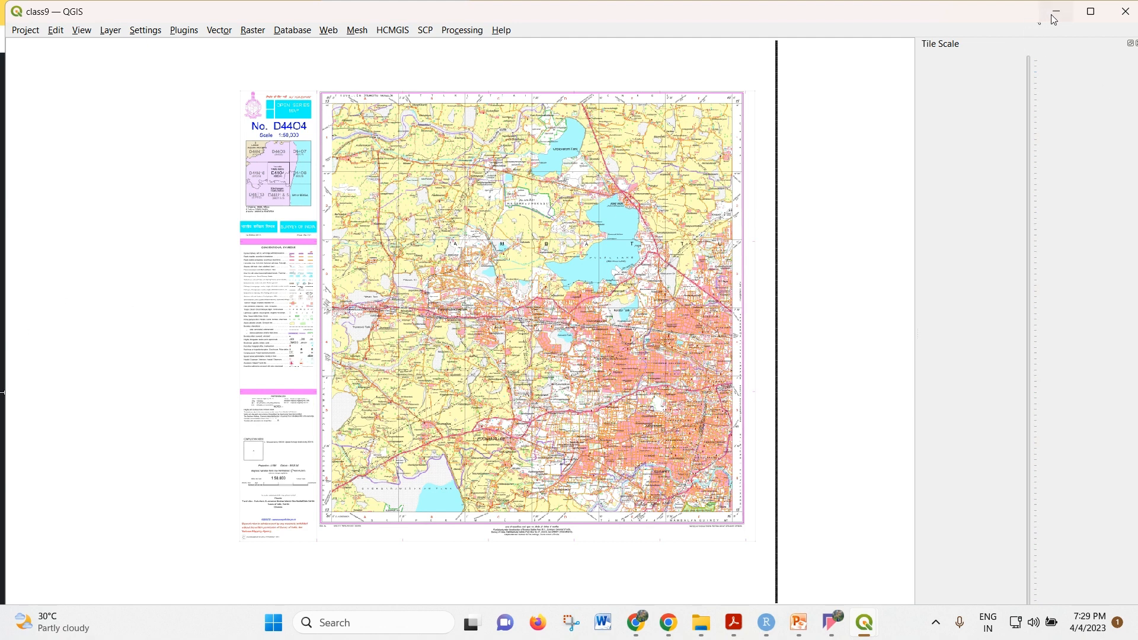
Close the extra untitled QGIS project window, keeping the class9 project open
mouse_move(864, 623)
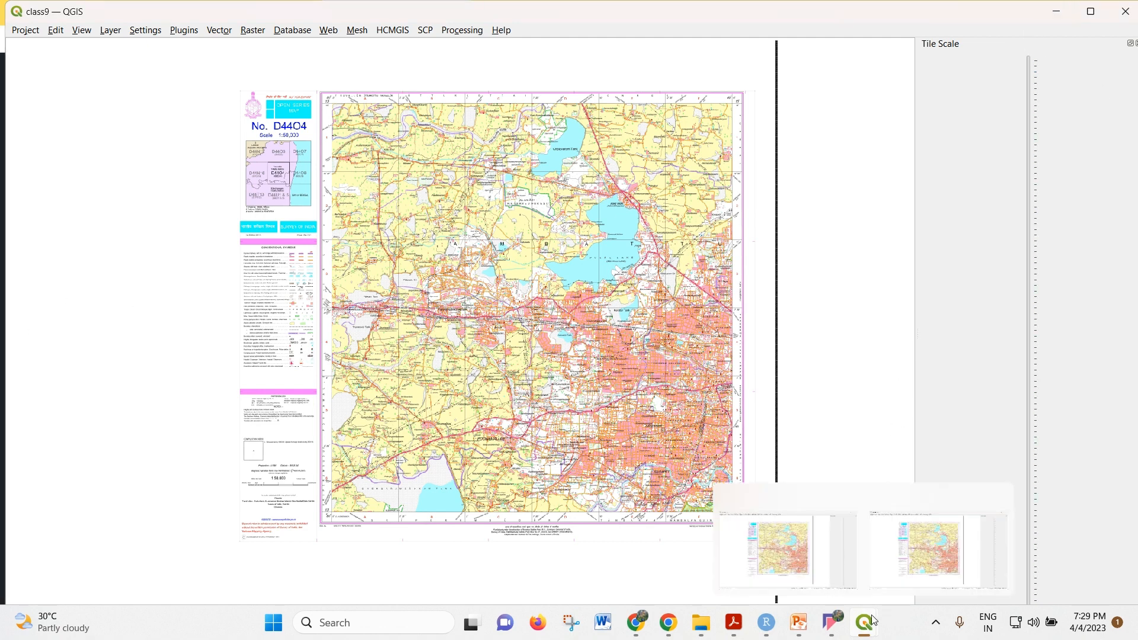
left_click(795, 563)
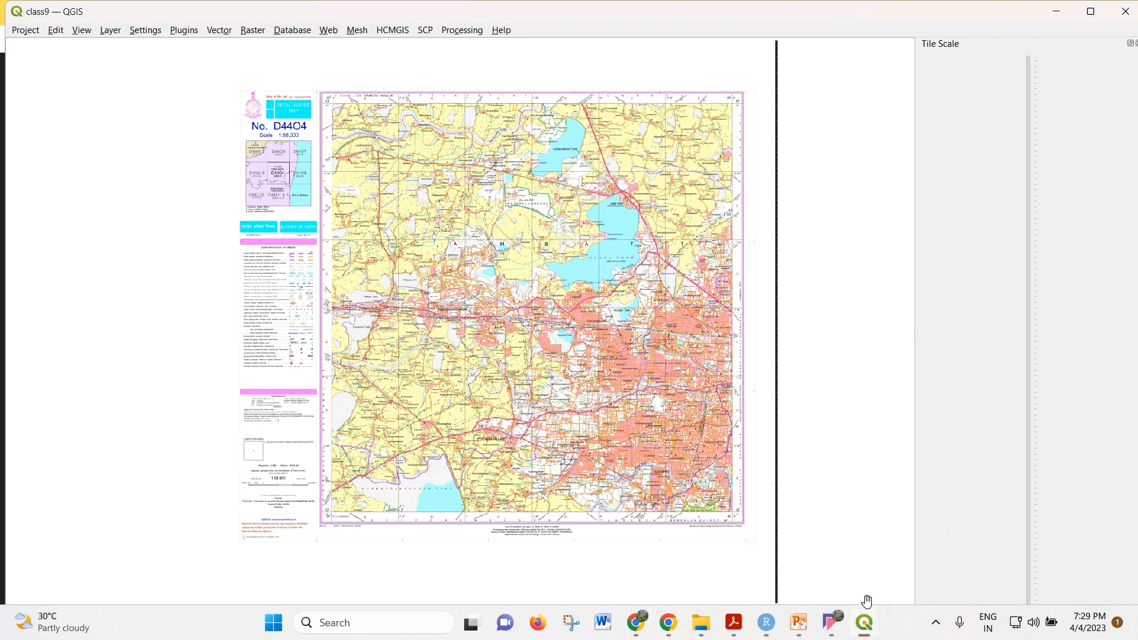
mouse_move(863, 606)
left_click(1000, 497)
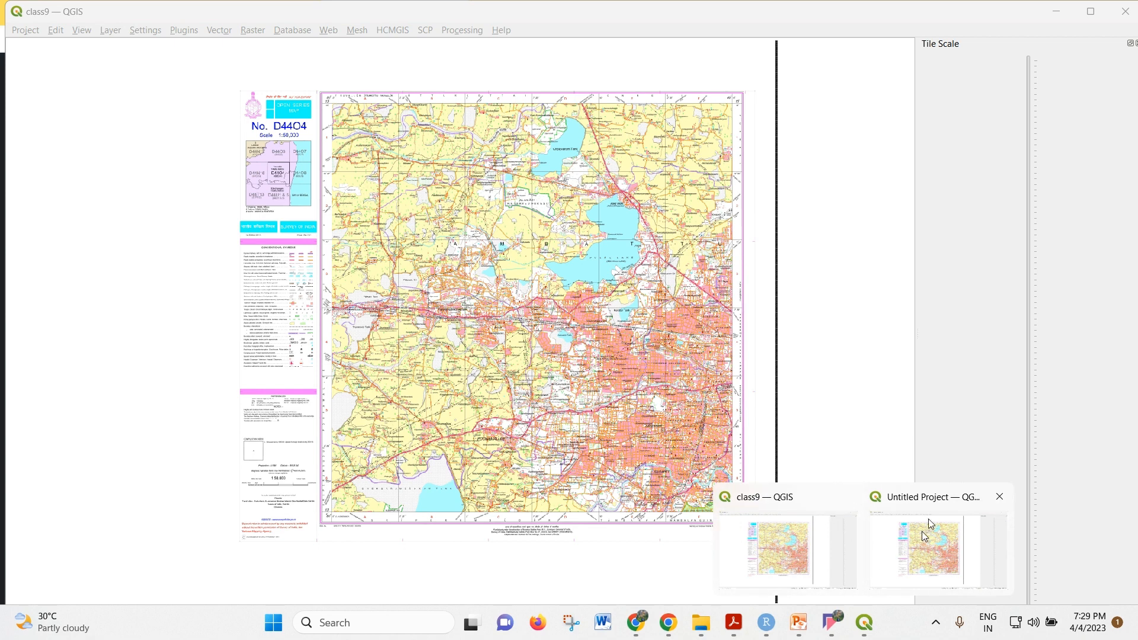
left_click(279, 624)
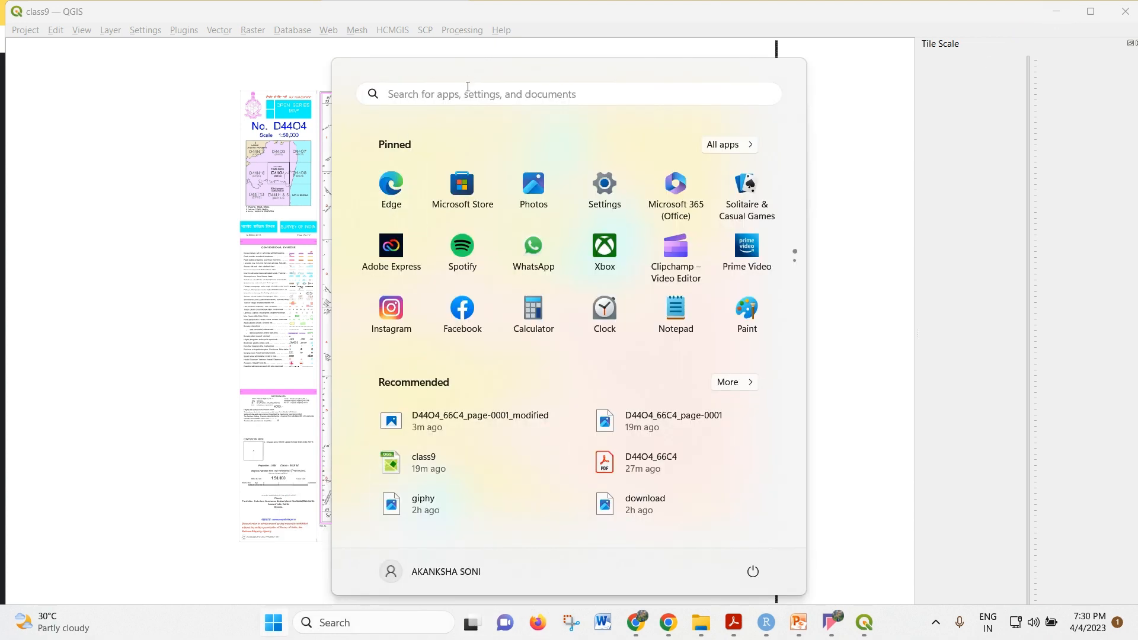
left_click(468, 87)
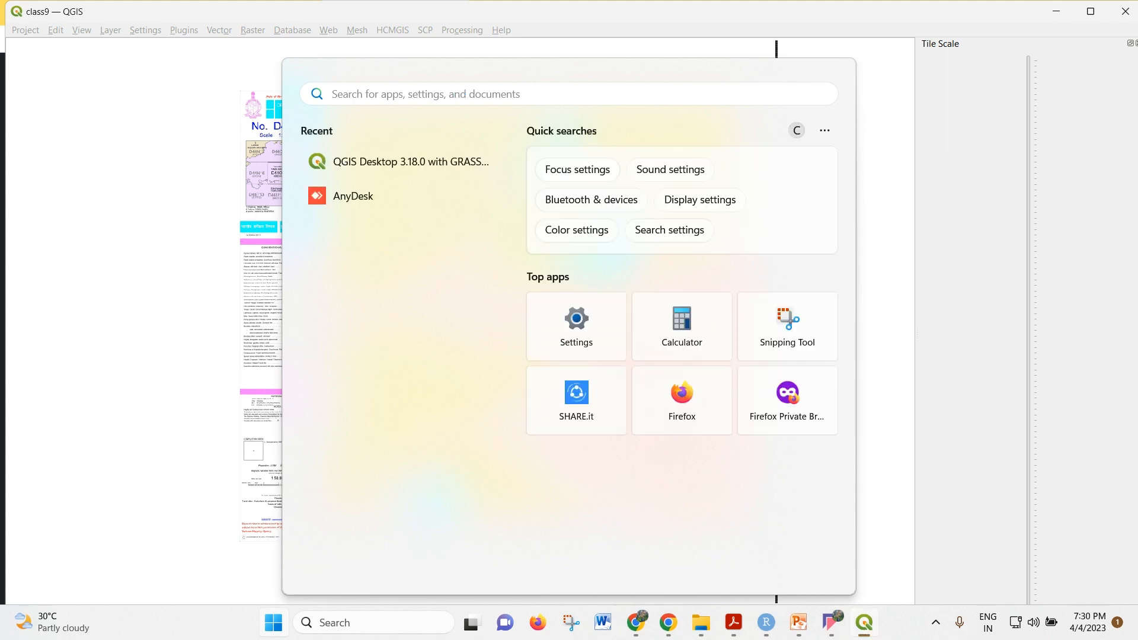
left_click(258, 347)
Maximize the class9 project window with the toposheet in view
left_click_drag(610, 330, 339, 282)
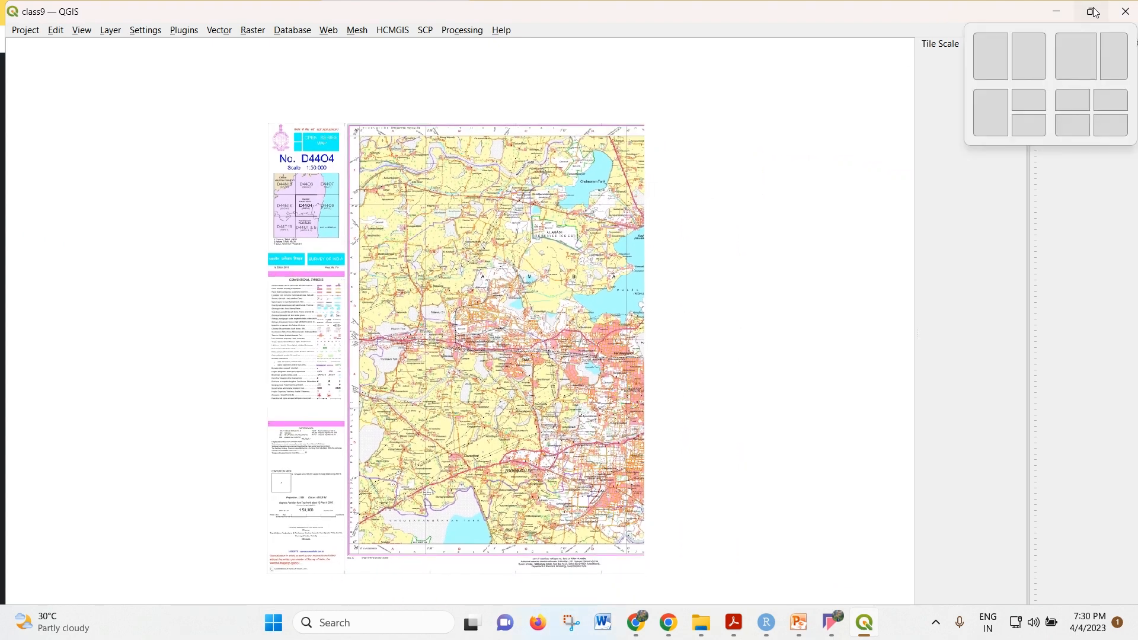
left_click(1093, 11)
mouse_move(870, 629)
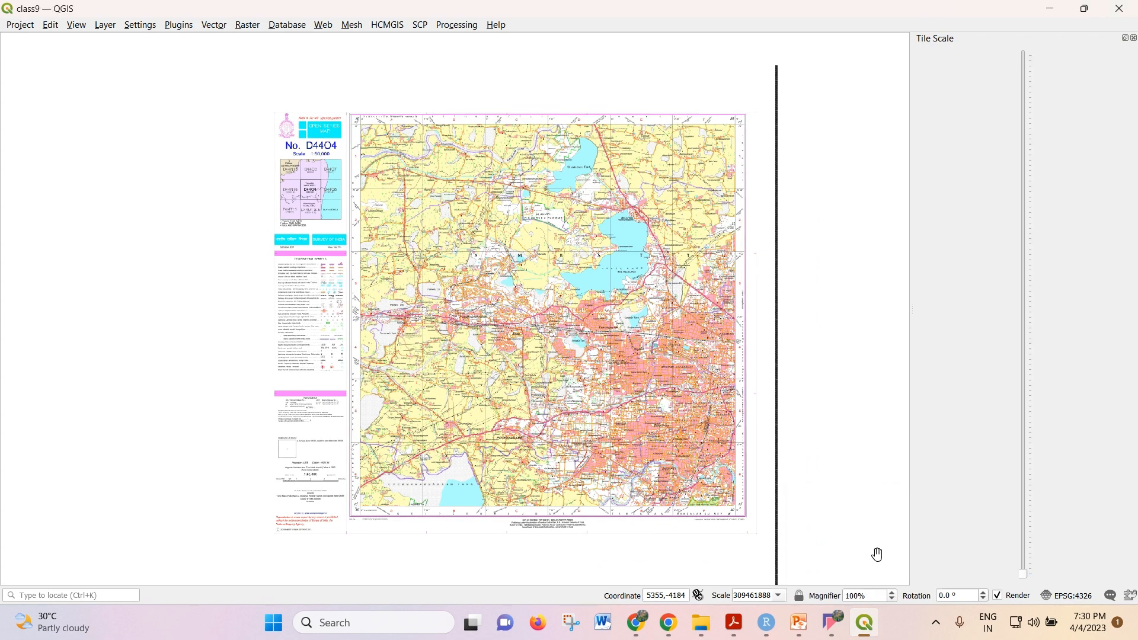
left_click(19, 25)
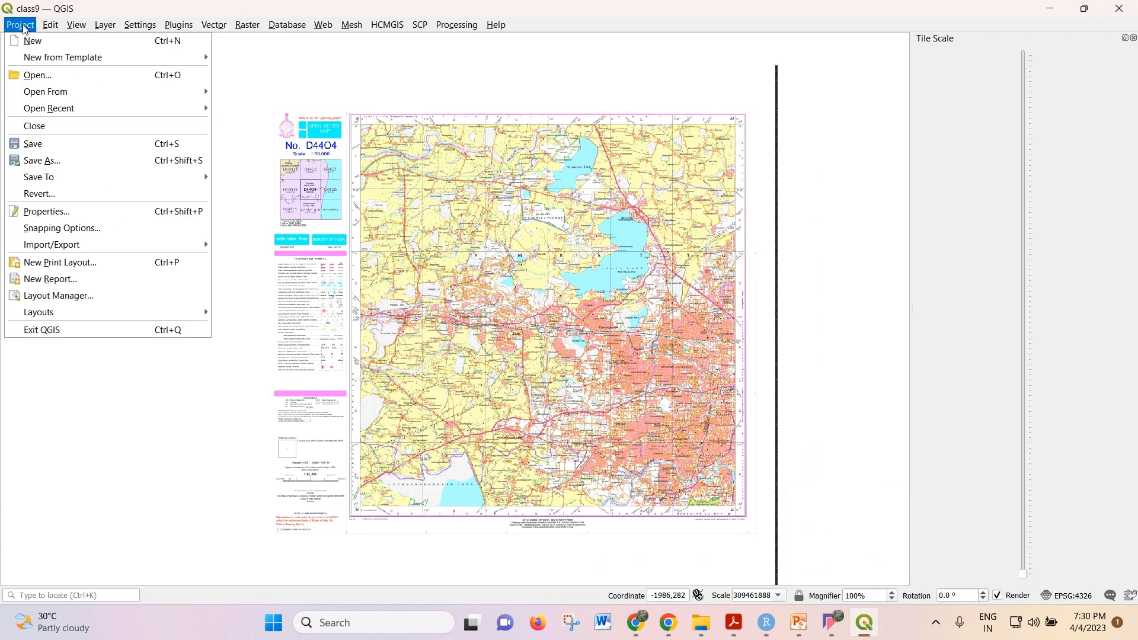
left_click(51, 26)
left_click(387, 24)
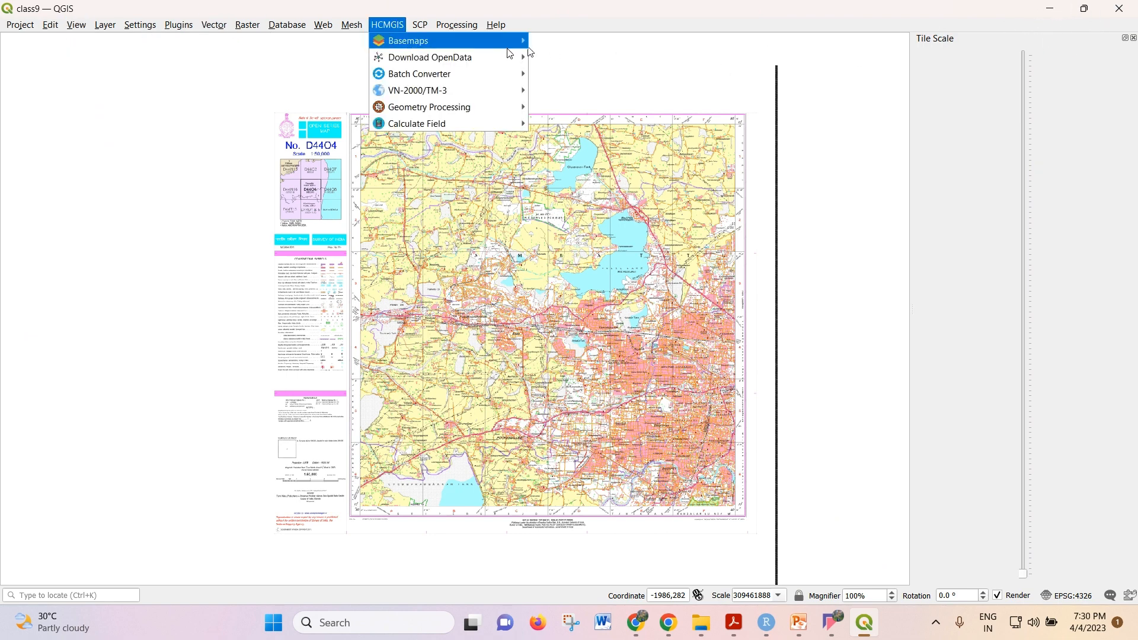
mouse_move(471, 116)
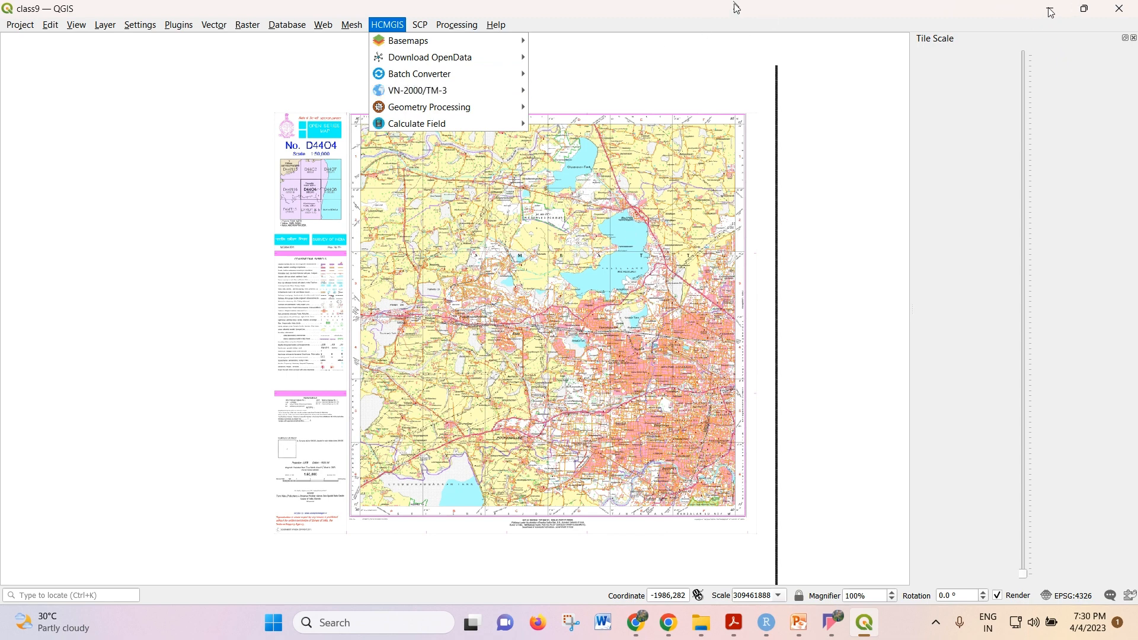
left_click(641, 624)
left_click(640, 624)
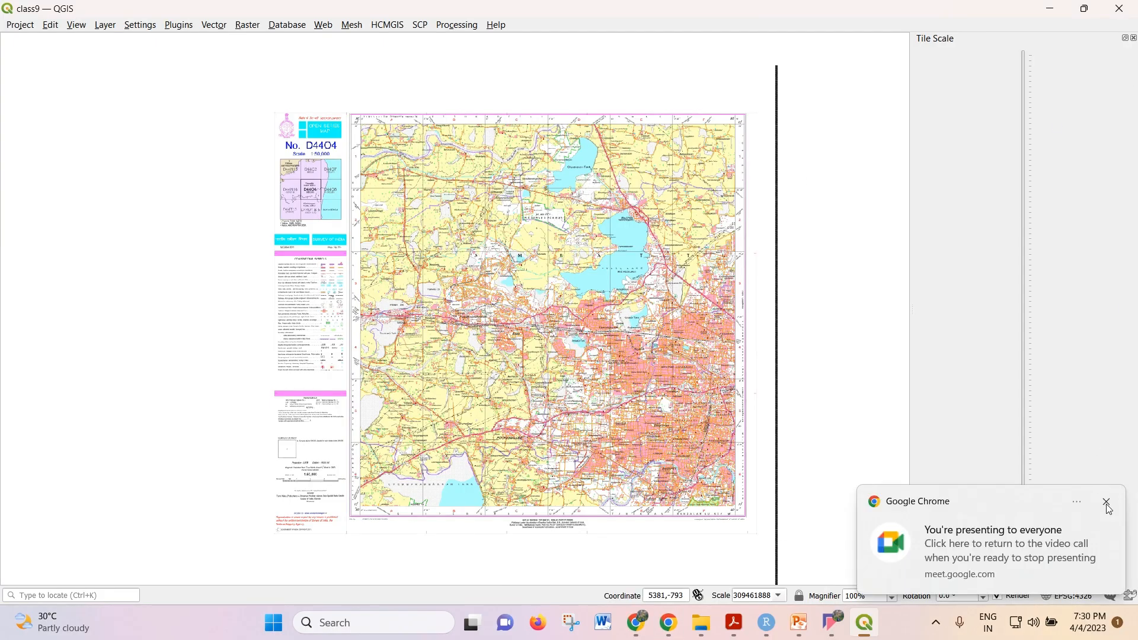
left_click(1106, 503)
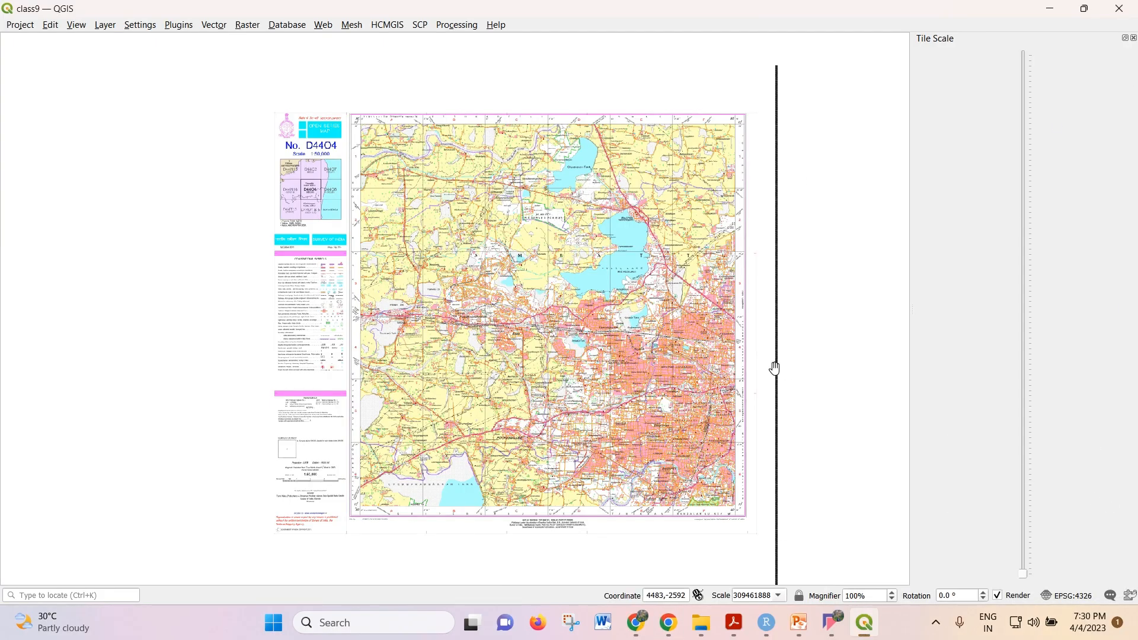
scroll(712, 305, "down", 1)
scroll(682, 314, "up", 1)
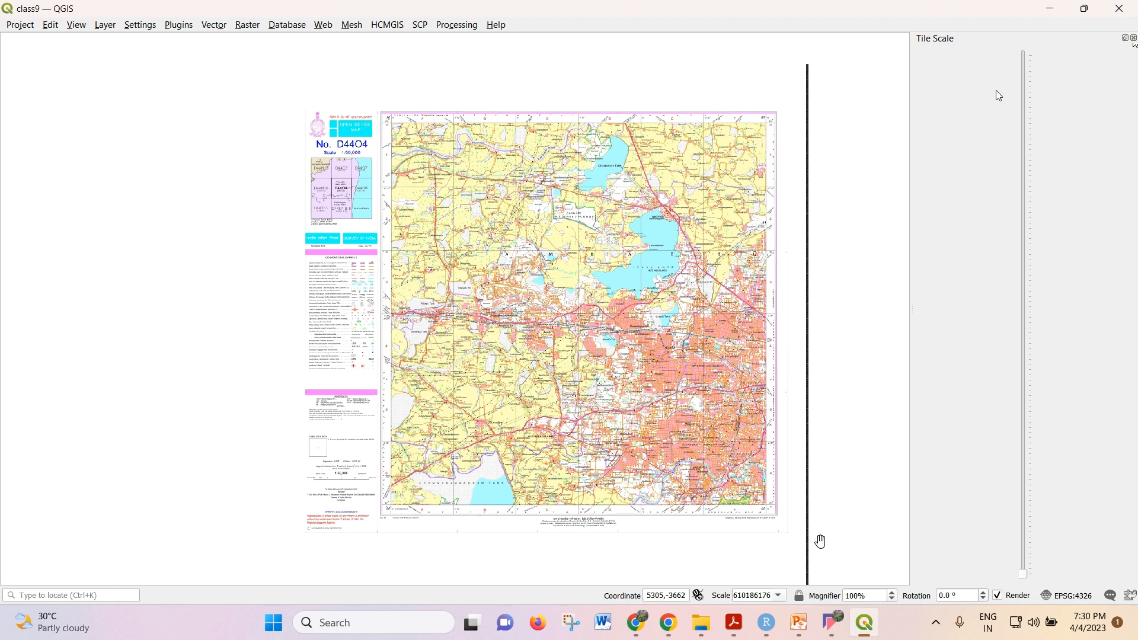
Launch another QGIS Desktop 3.18.0 with GRASS session from the recent apps
mouse_move(869, 627)
left_click(273, 622)
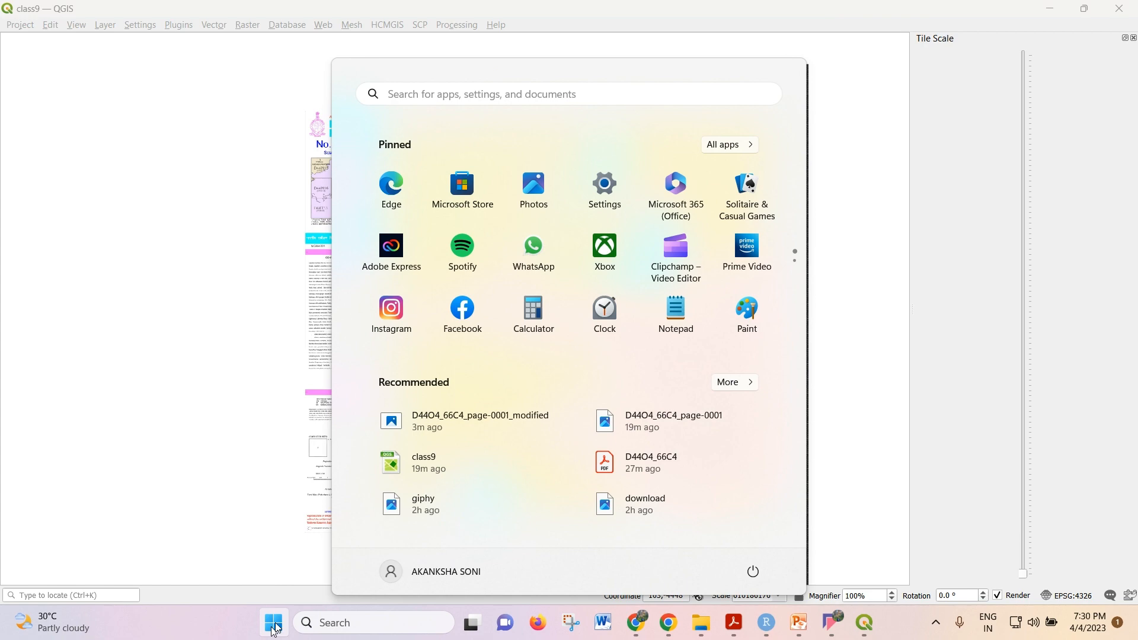
left_click(405, 99)
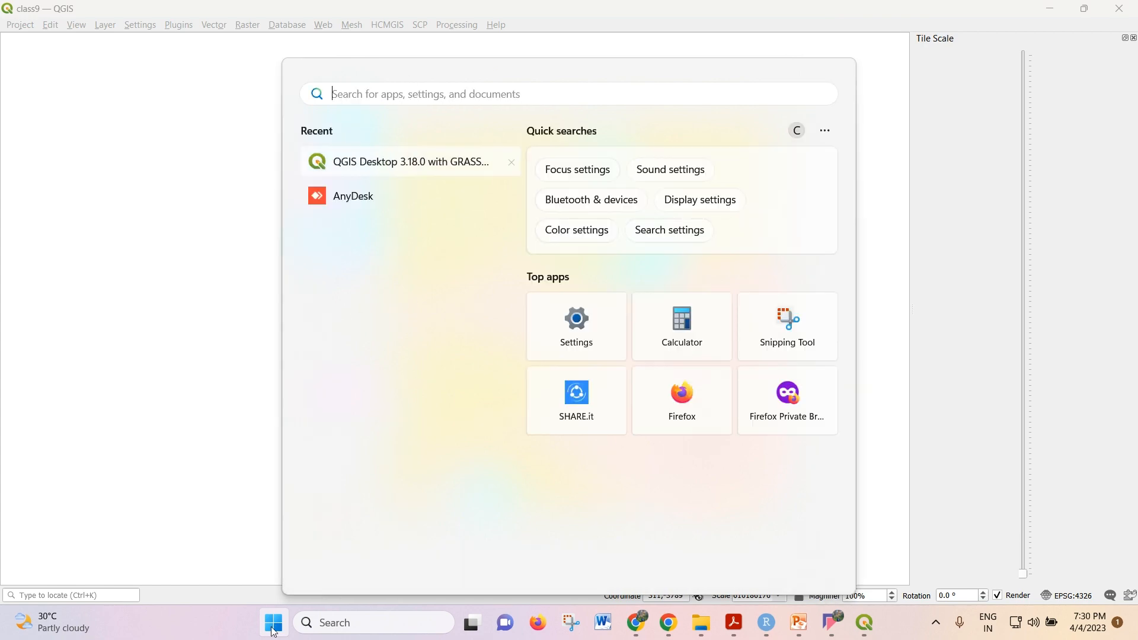
left_click(420, 165)
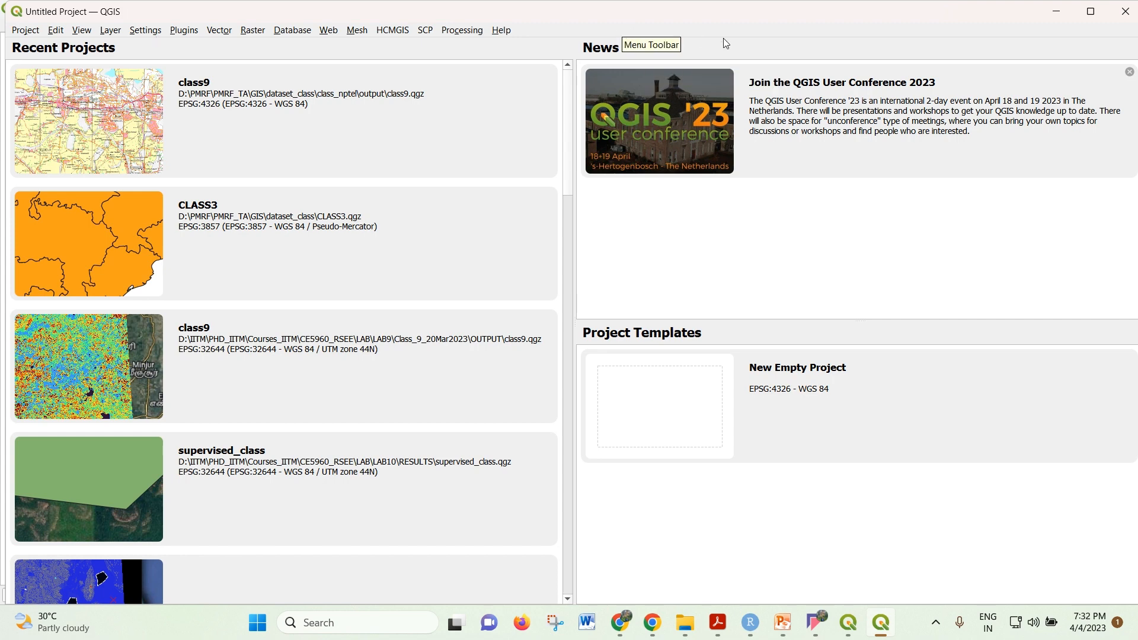
Toggle the panel visibility in the untitled project window and check its editing commands
left_click(31, 36)
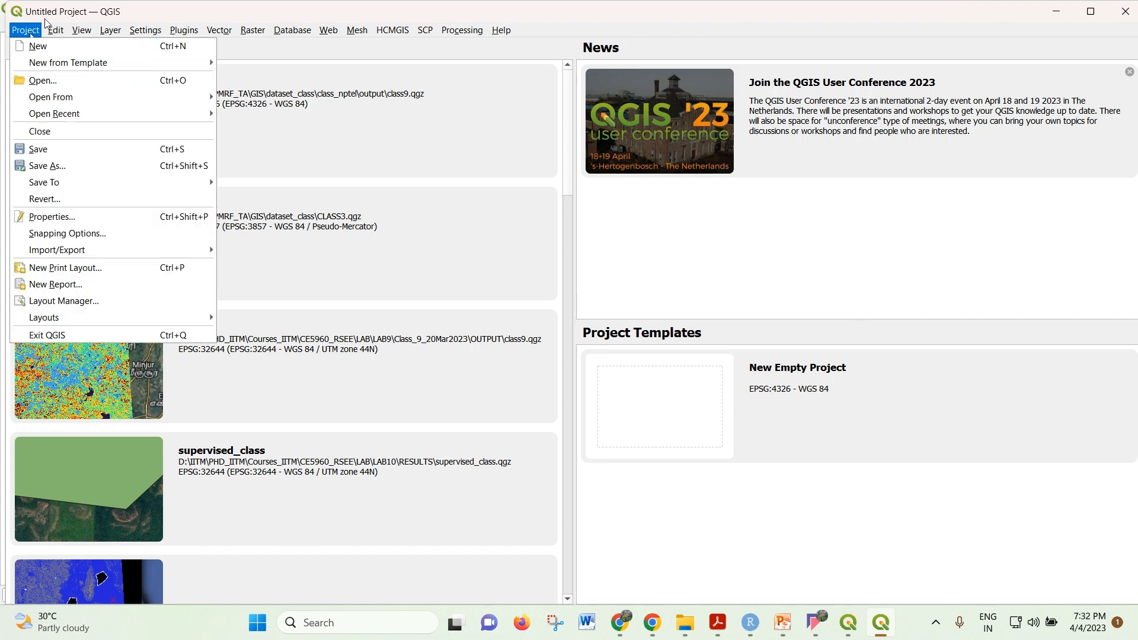
mouse_move(109, 36)
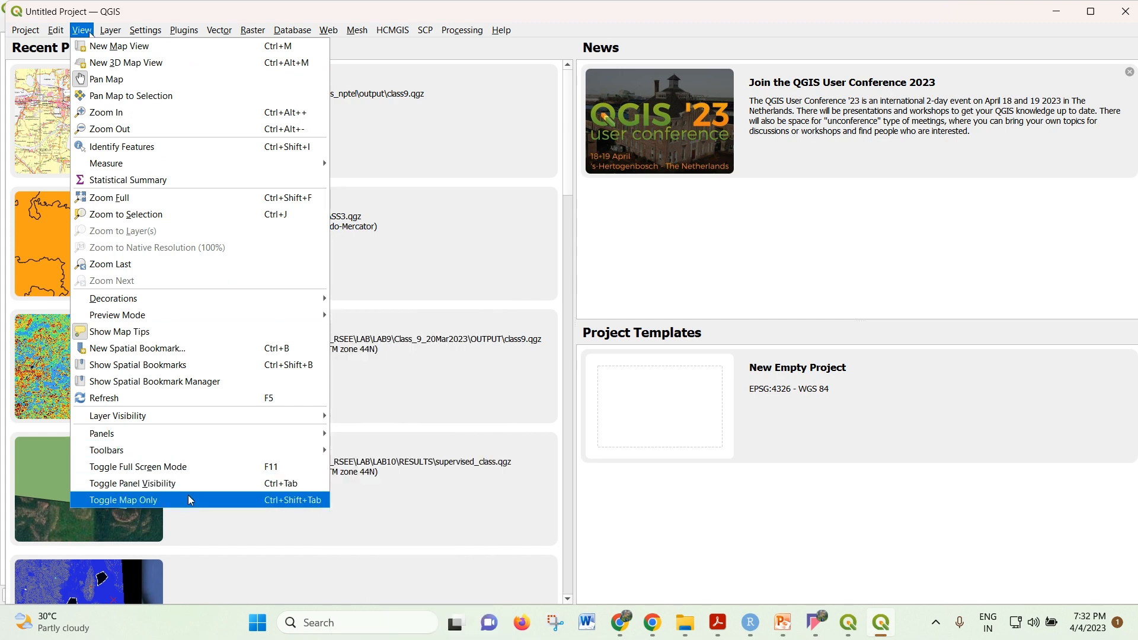
left_click(198, 488)
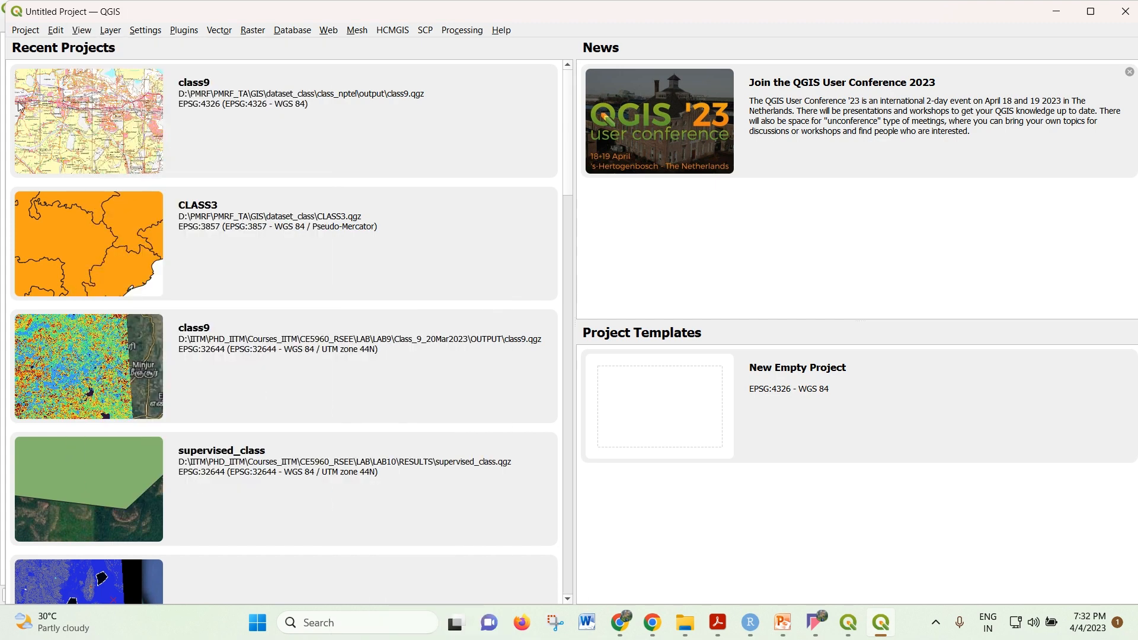
left_click(55, 31)
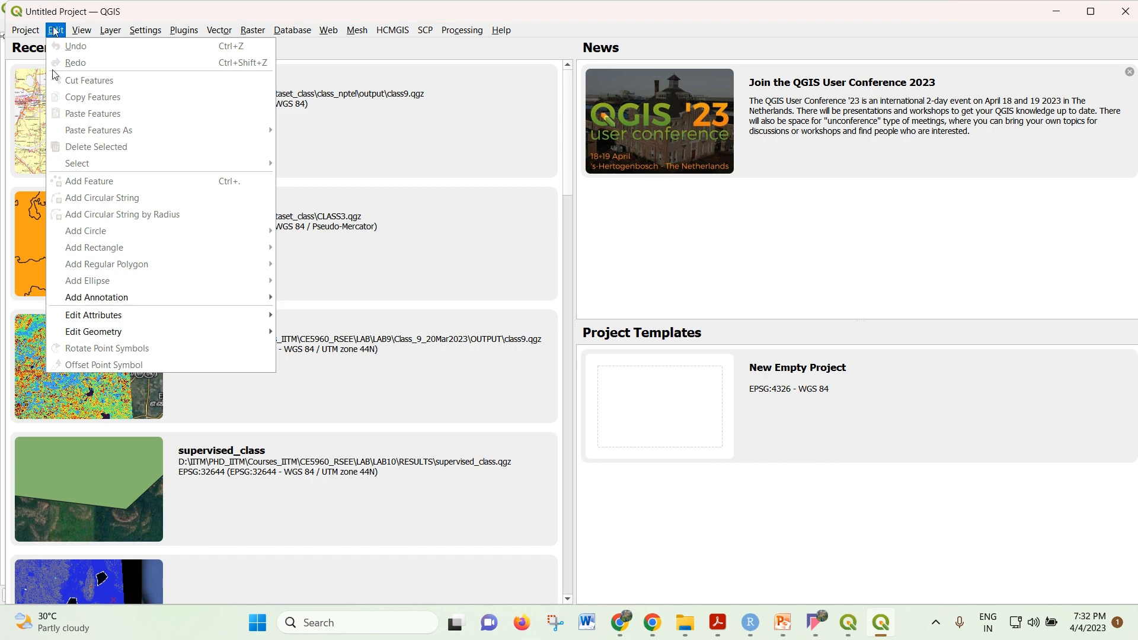
mouse_move(87, 35)
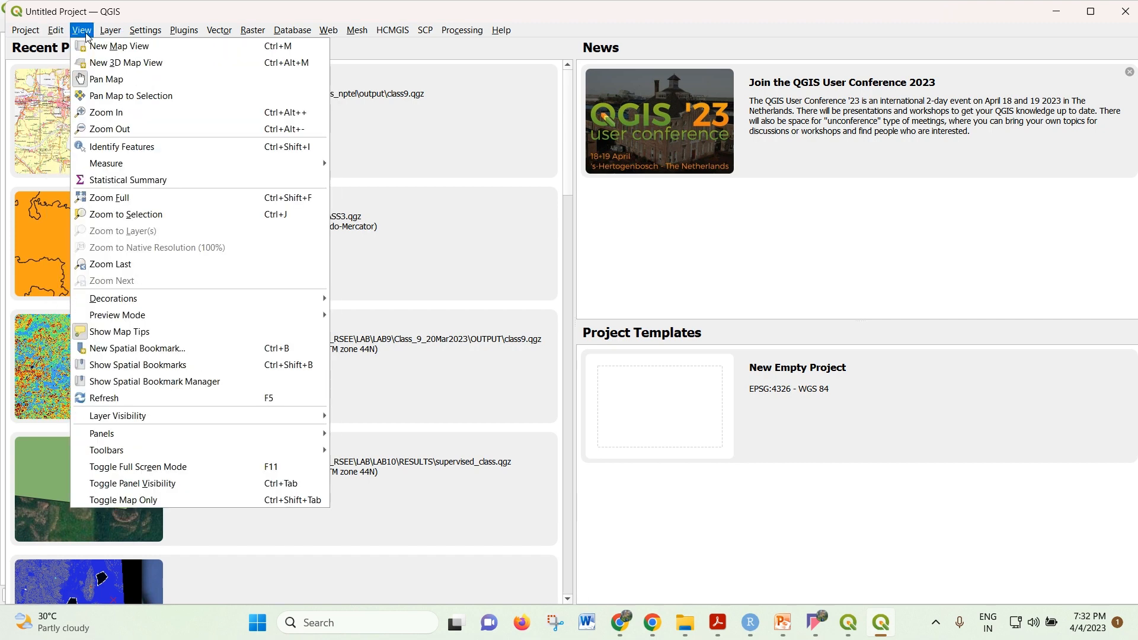
left_click(200, 472)
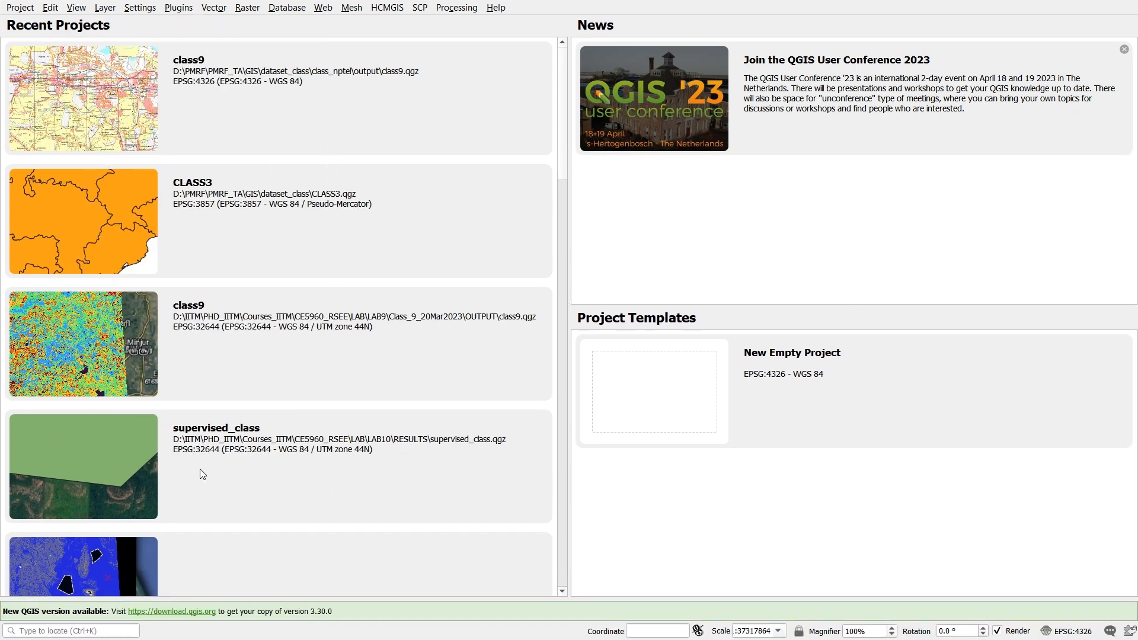
left_click(75, 9)
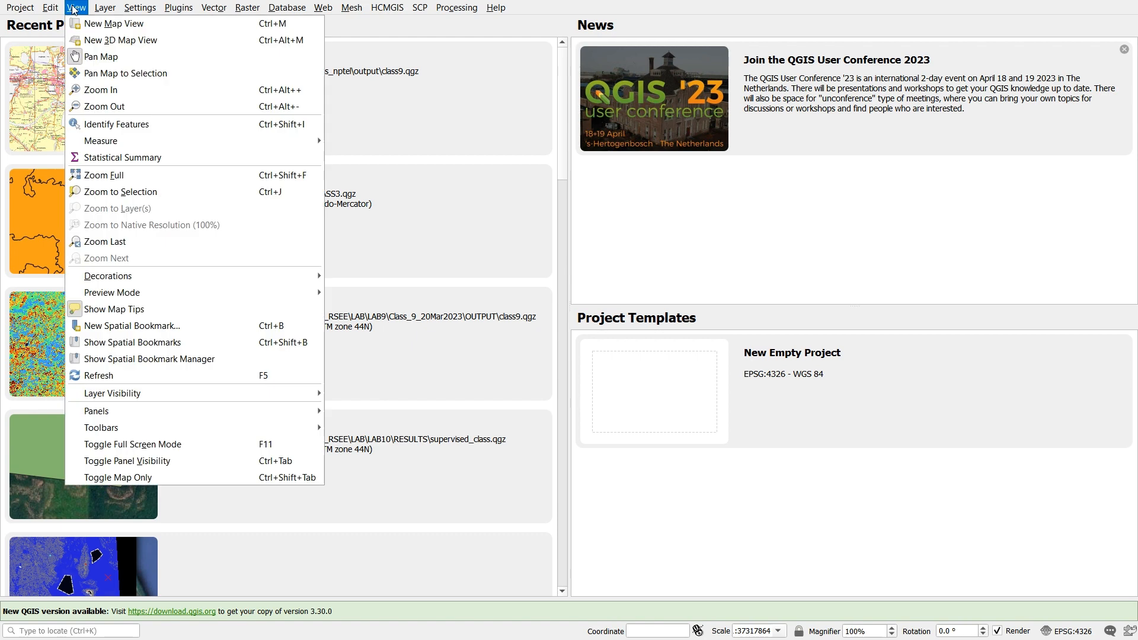
left_click(154, 444)
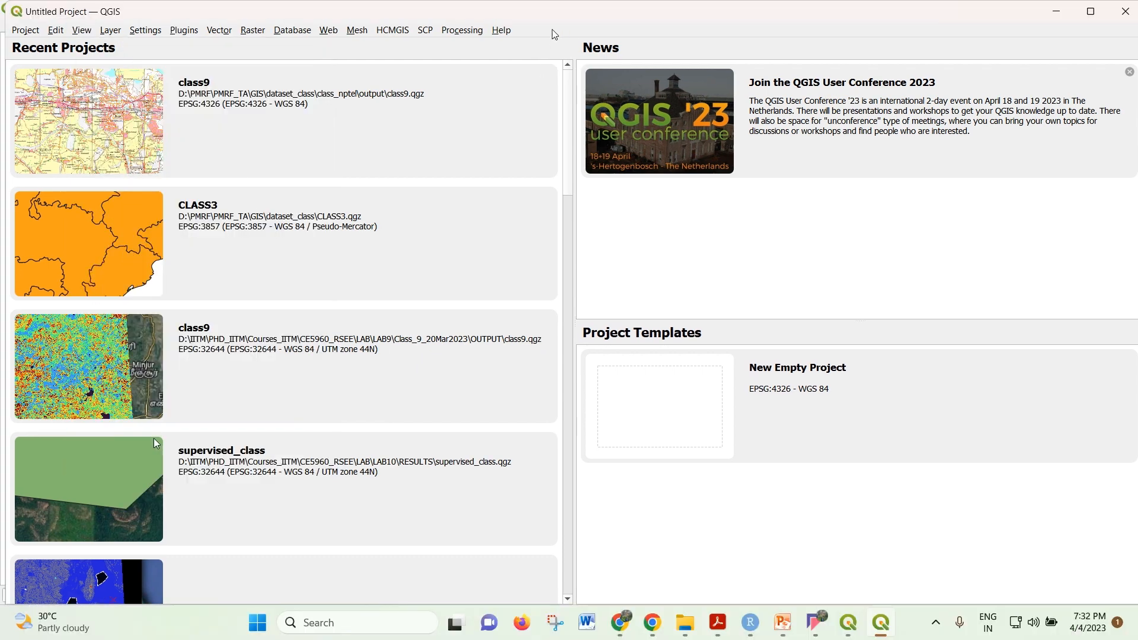
Close the class9 window behind the untitled project and reopen the recent EPSG:4326 class9 project in a maximized window
left_click_drag(554, 13, 562, 156)
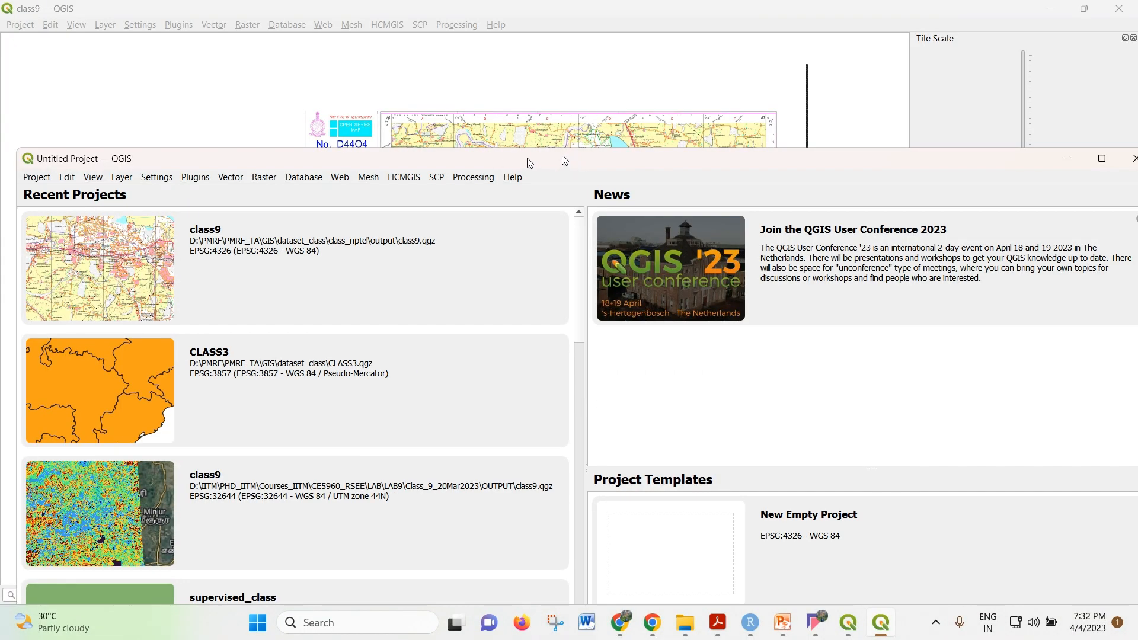
left_click(1125, 7)
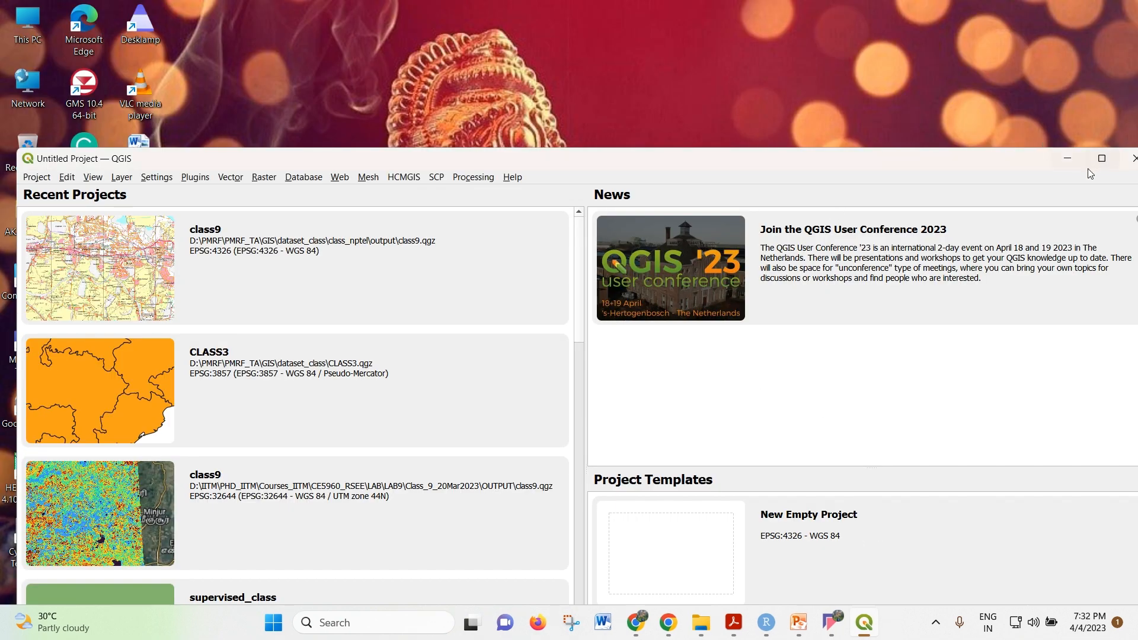
left_click(1100, 157)
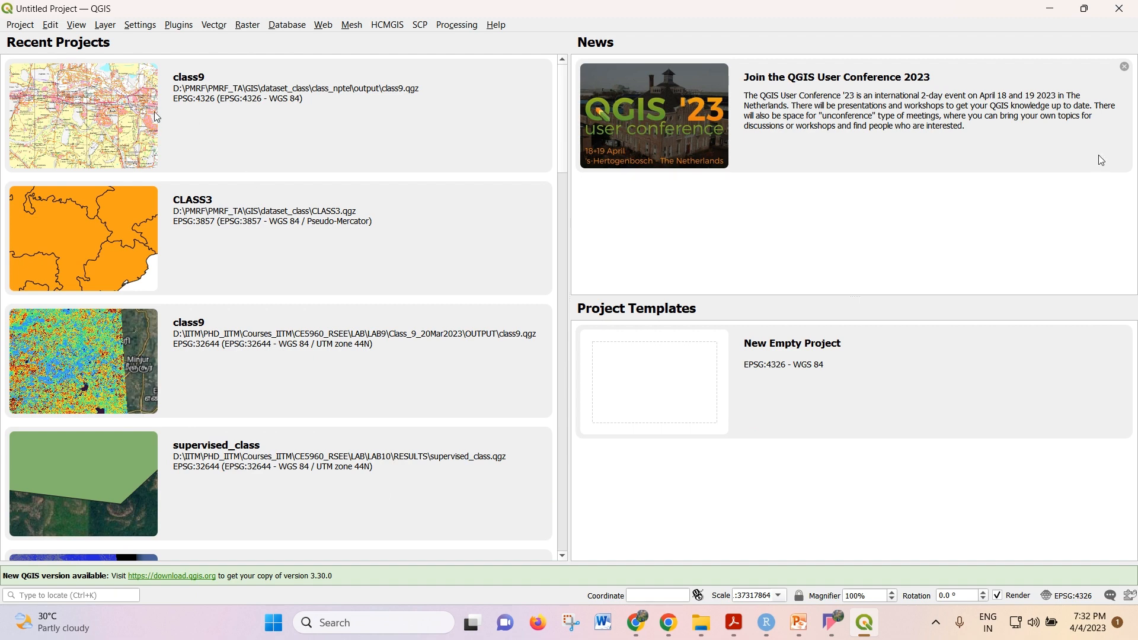
double_click(123, 107)
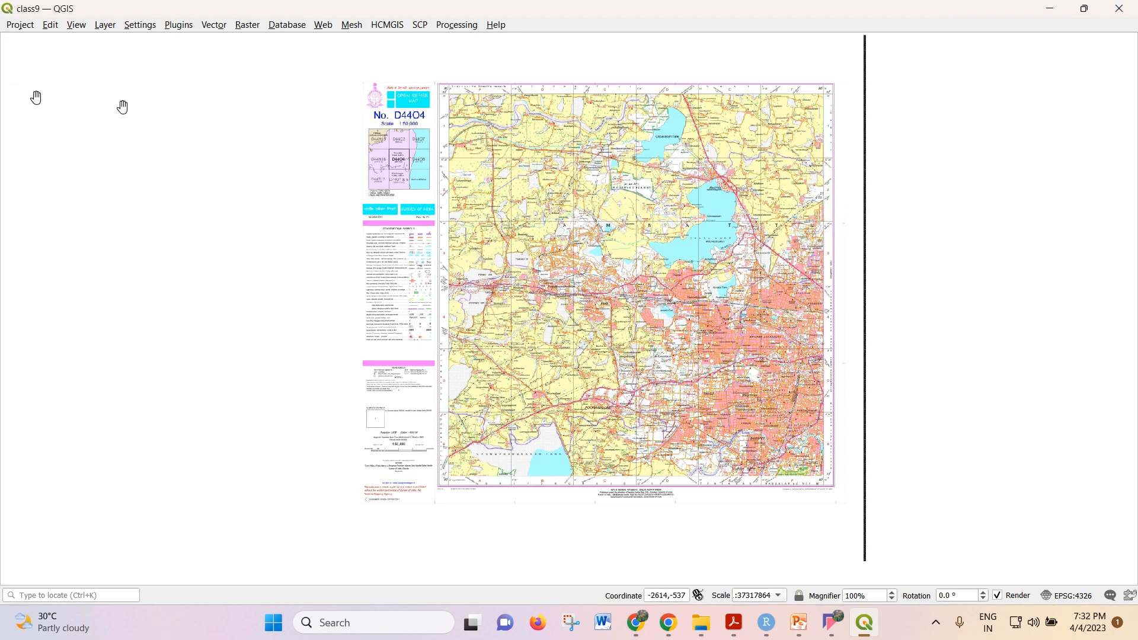
Show the Advanced Digitizing panel in the class9 project
left_click(18, 25)
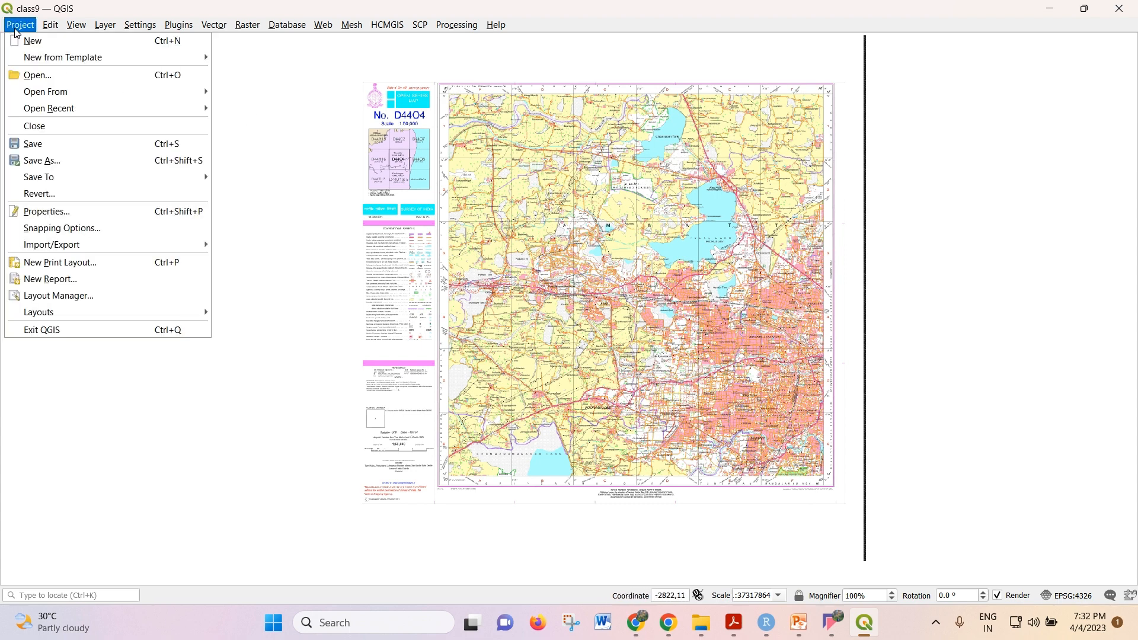
mouse_move(76, 24)
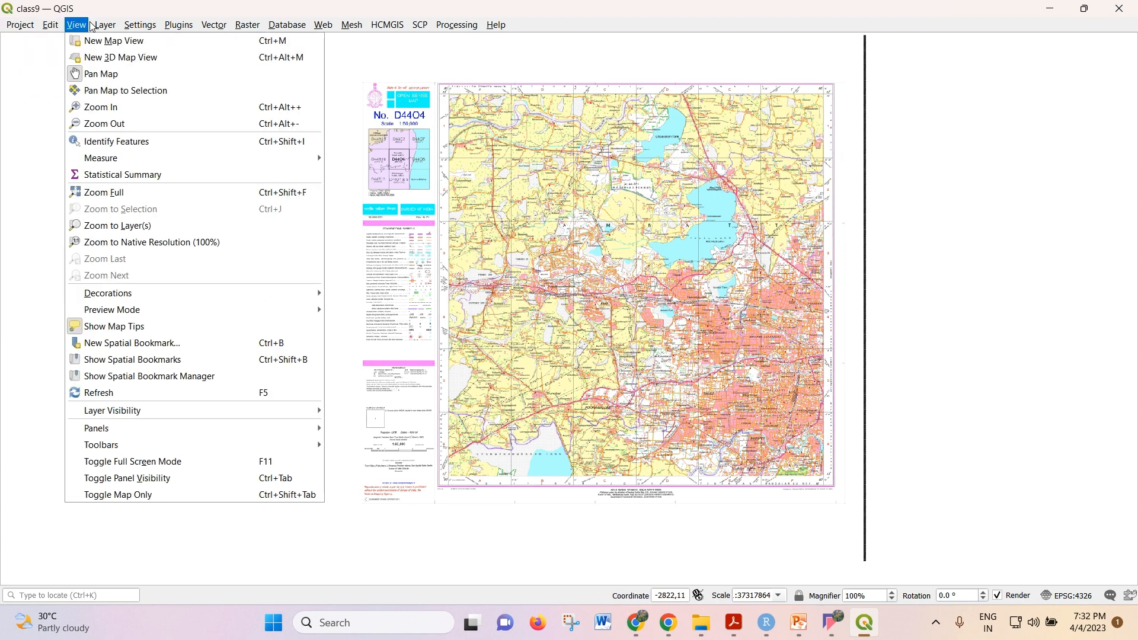
mouse_move(175, 455)
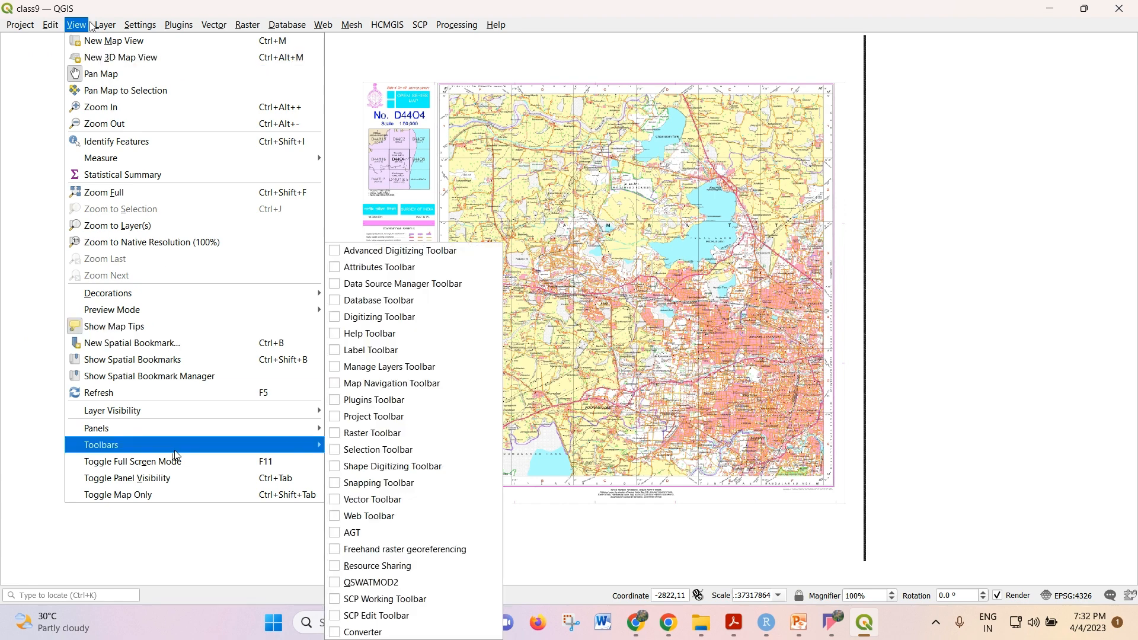
mouse_move(196, 428)
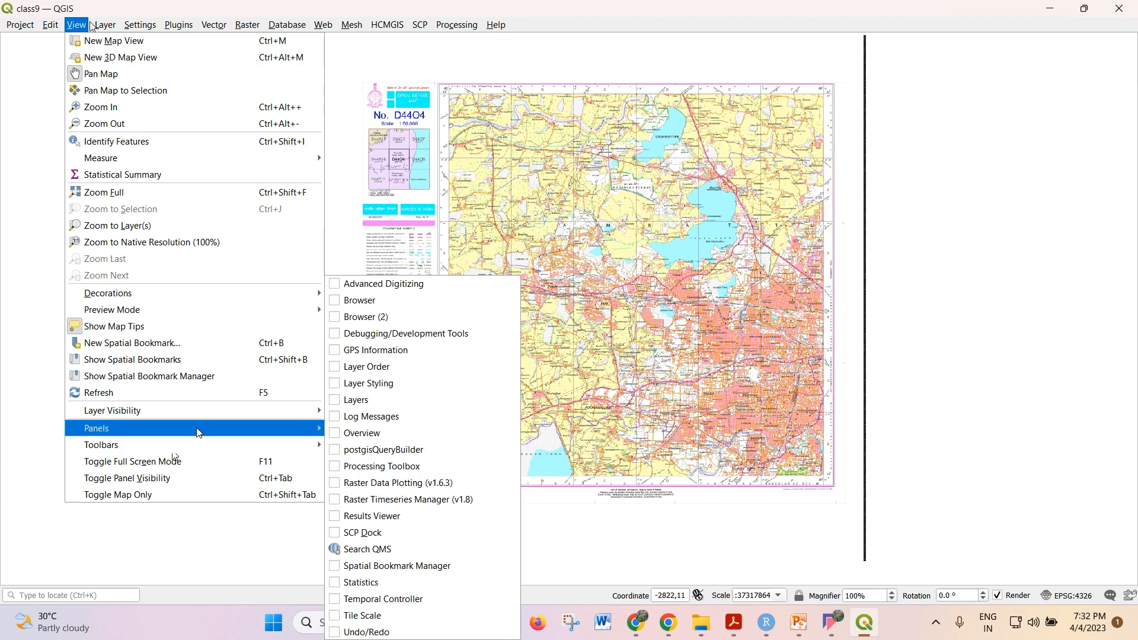
left_click(337, 284)
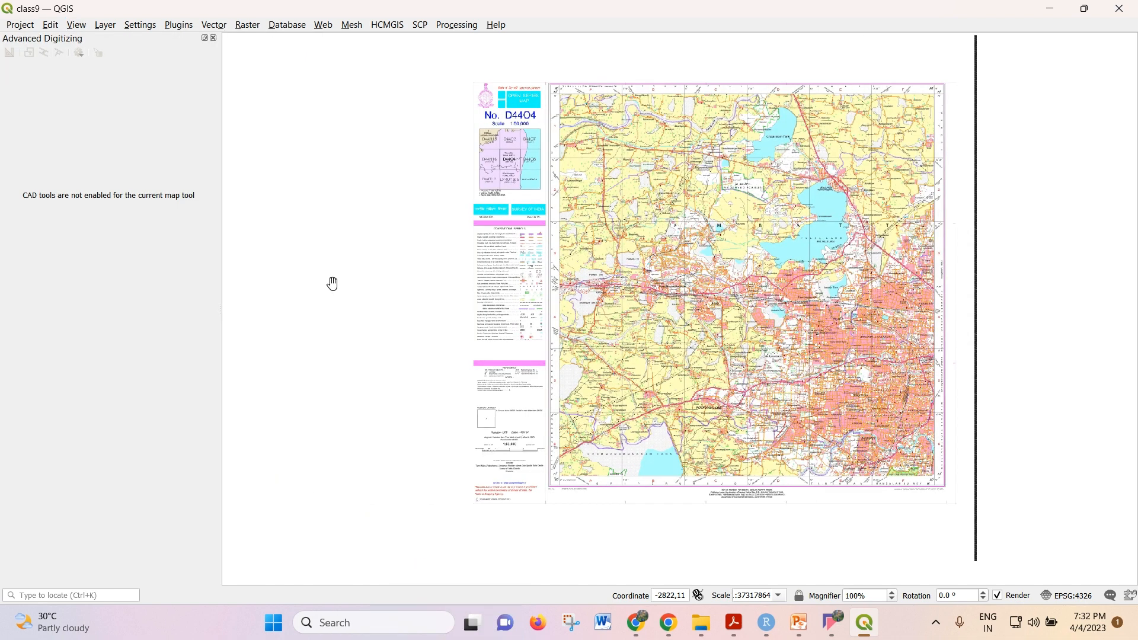
Show the Browser panel and bring it in front of the Advanced Digitizing panel
left_click(18, 27)
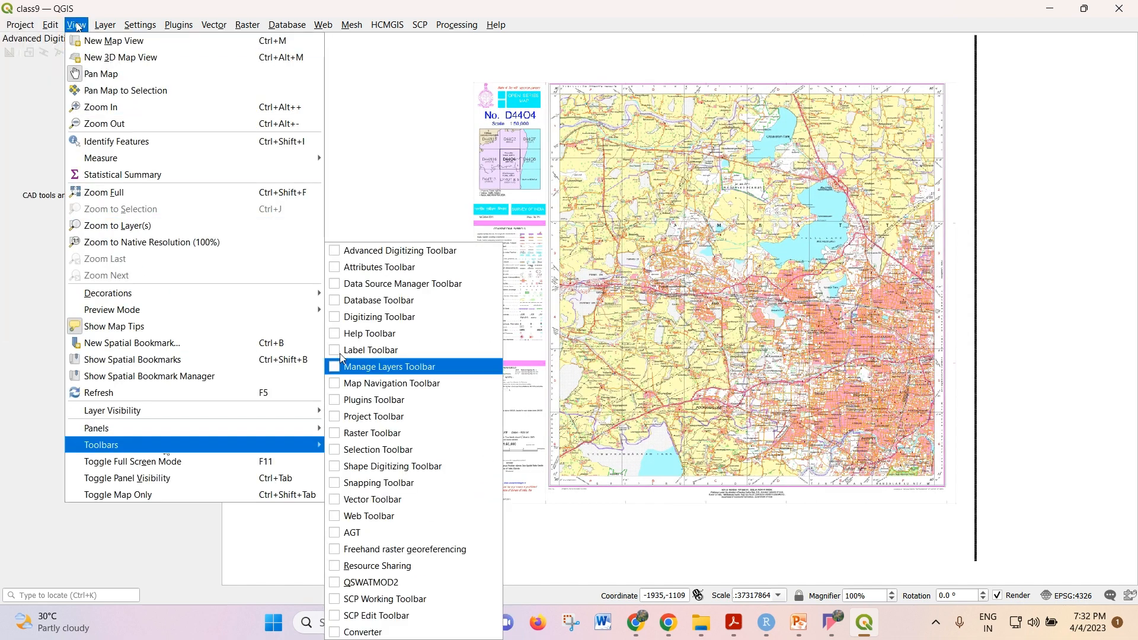
mouse_move(252, 434)
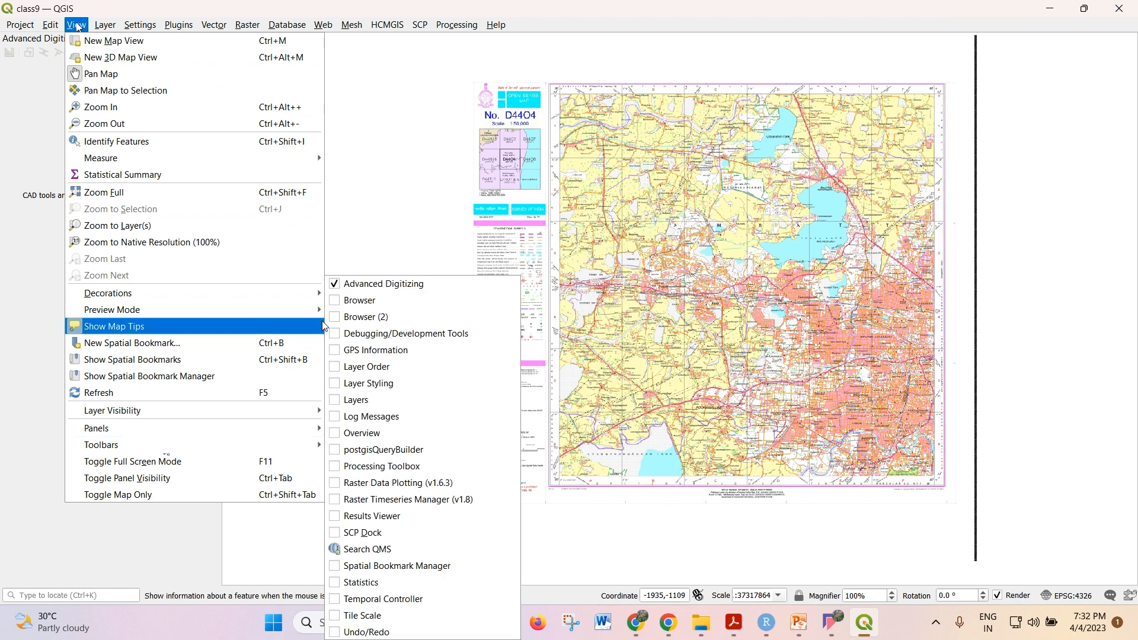
left_click(335, 302)
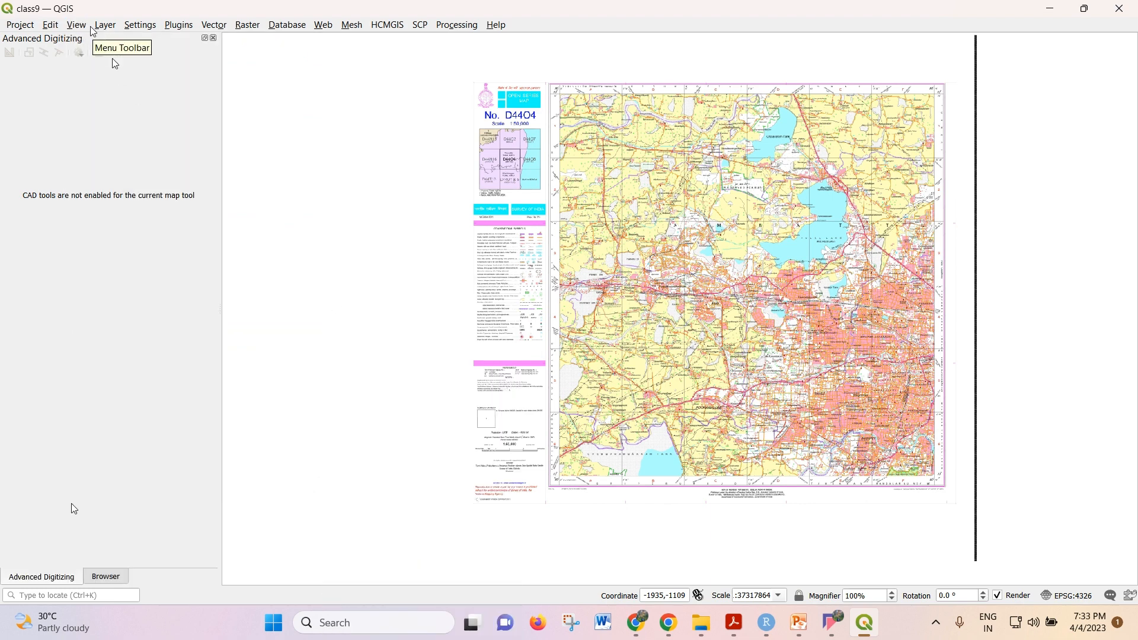
left_click(119, 576)
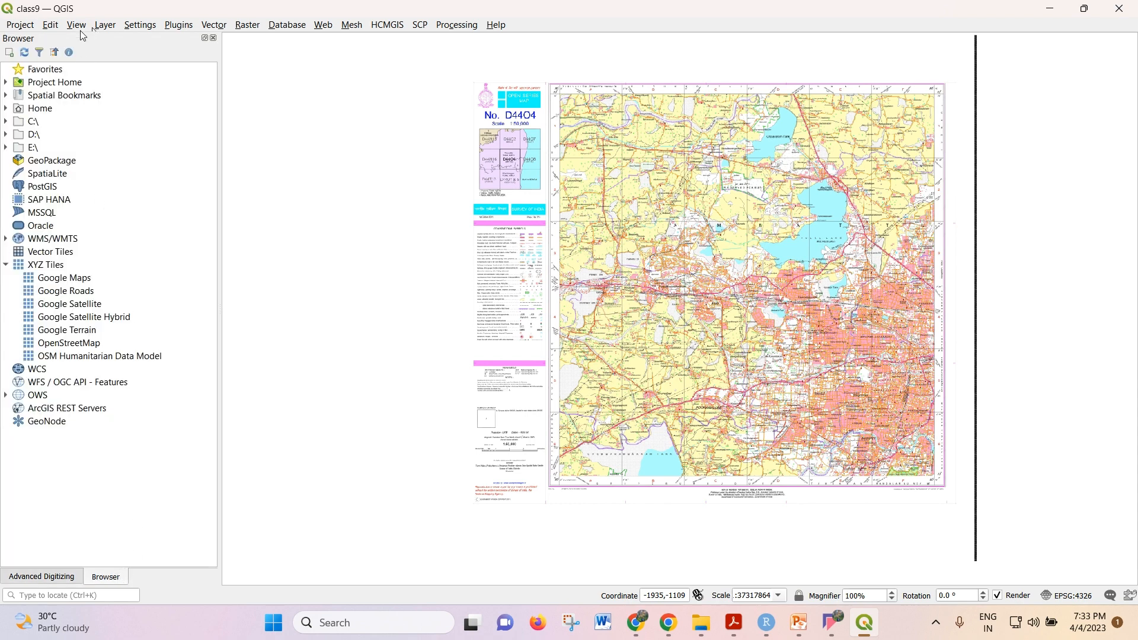
Set the layer visibility so that all layers of the project are shown
left_click(78, 26)
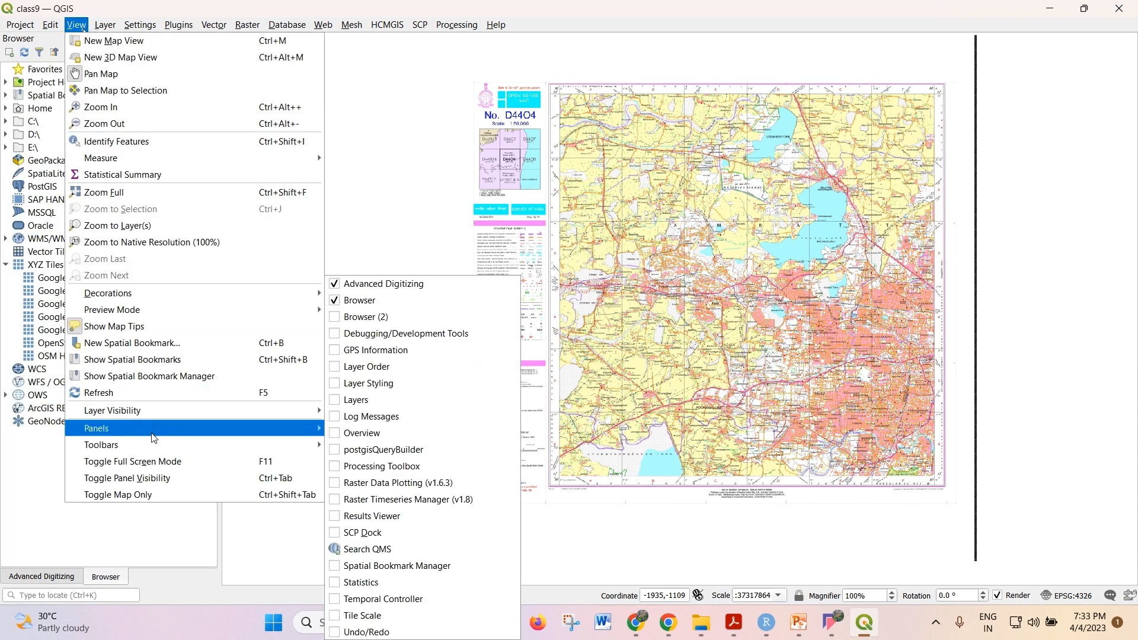
mouse_move(176, 411)
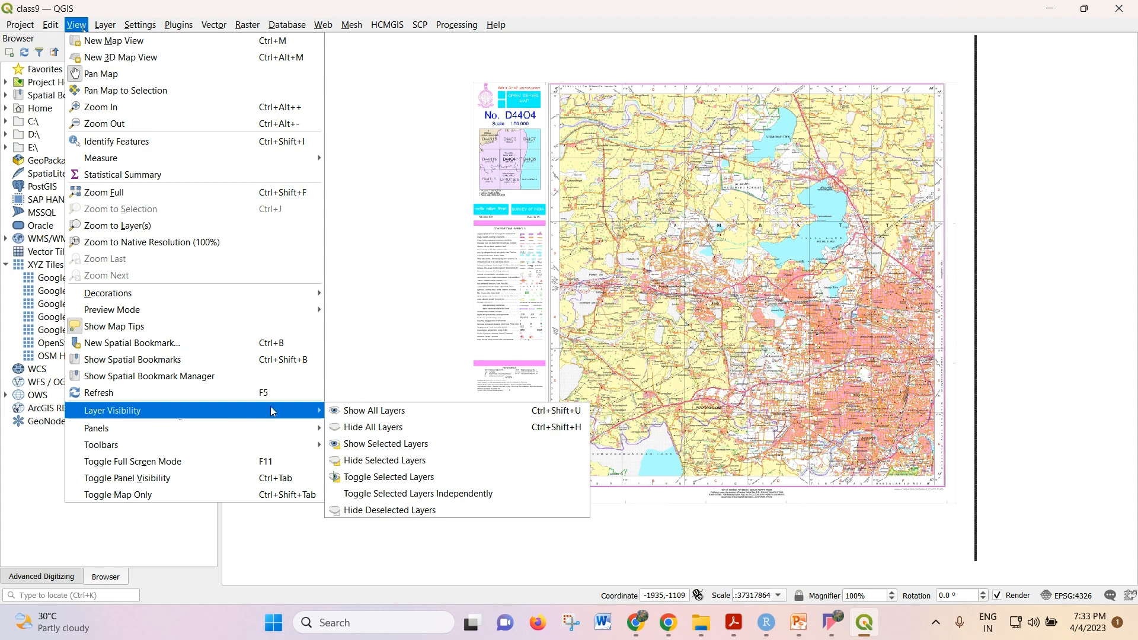
left_click(354, 411)
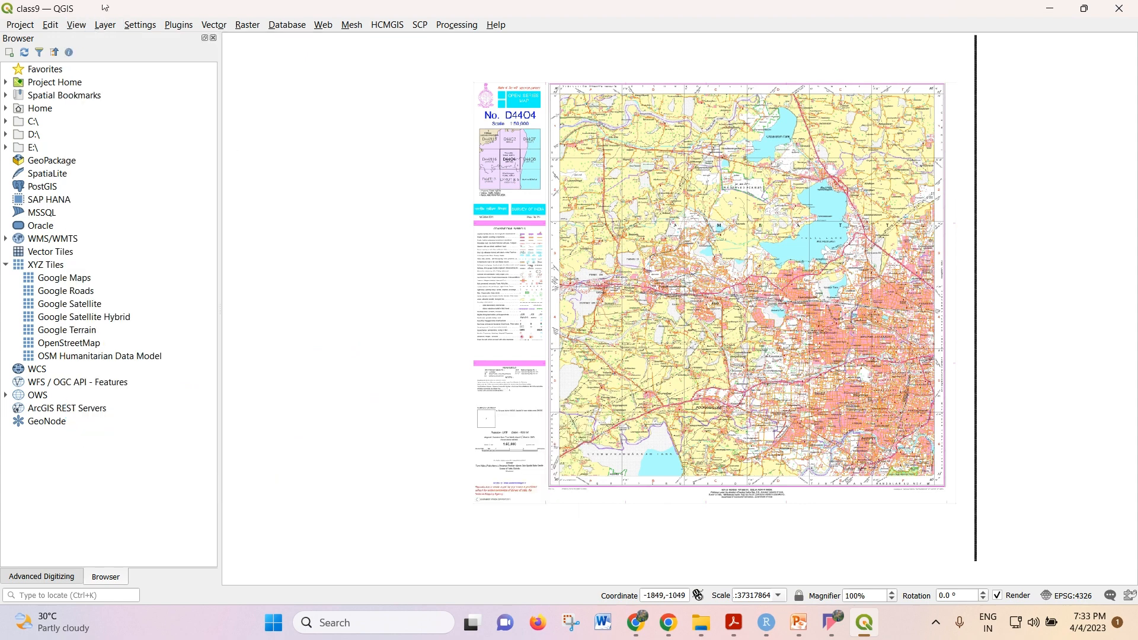
Show the Layers panel alongside the map canvas
left_click(104, 26)
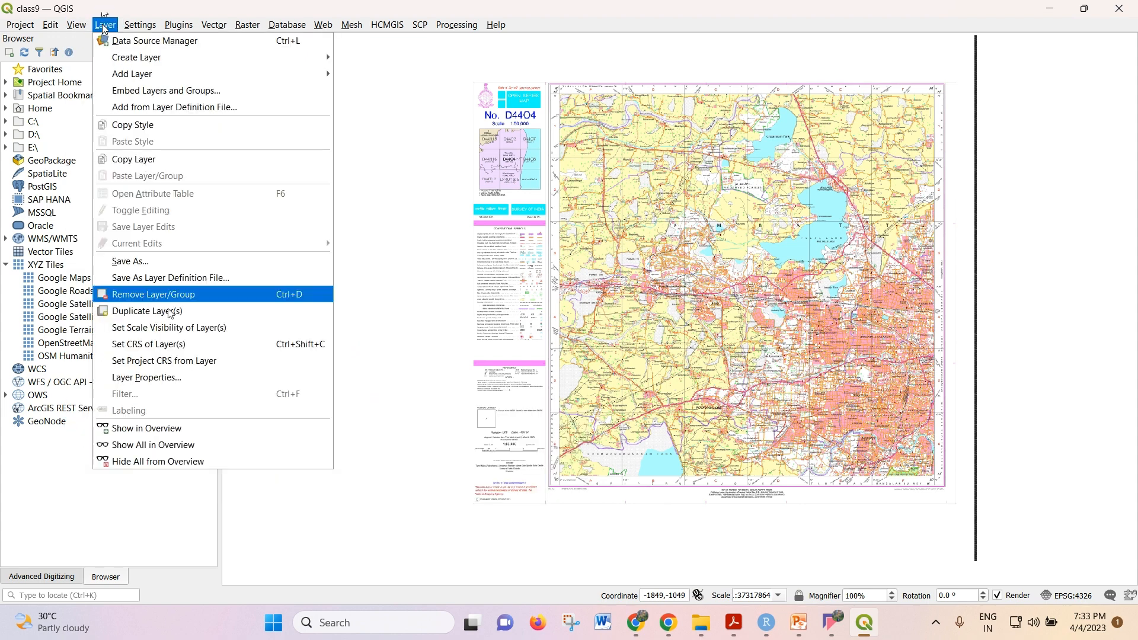
mouse_move(71, 27)
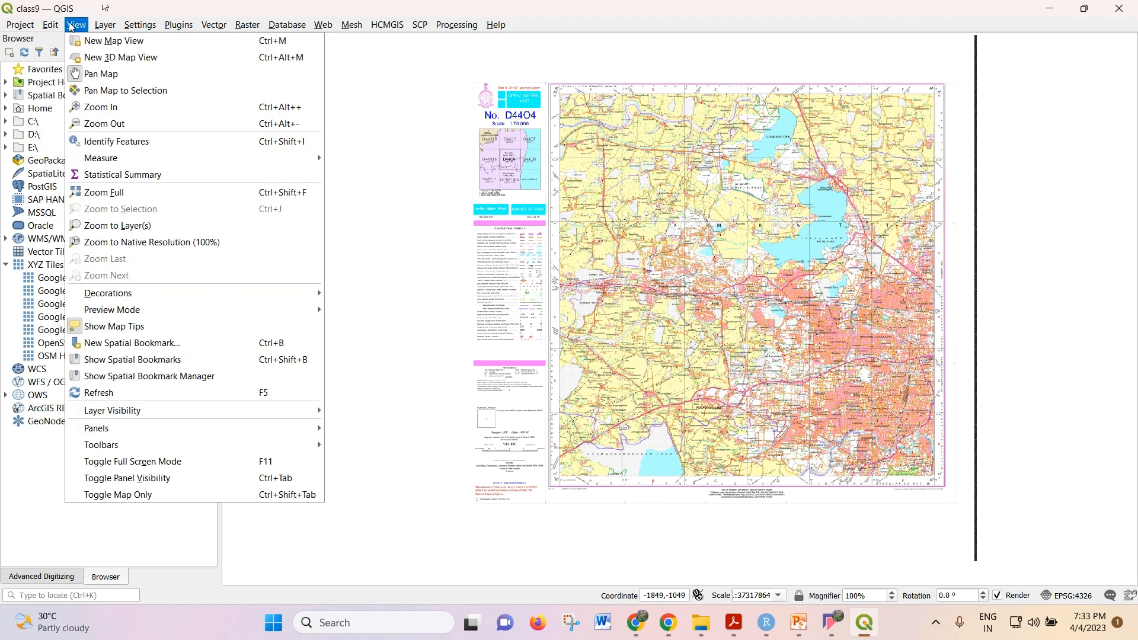
mouse_move(130, 452)
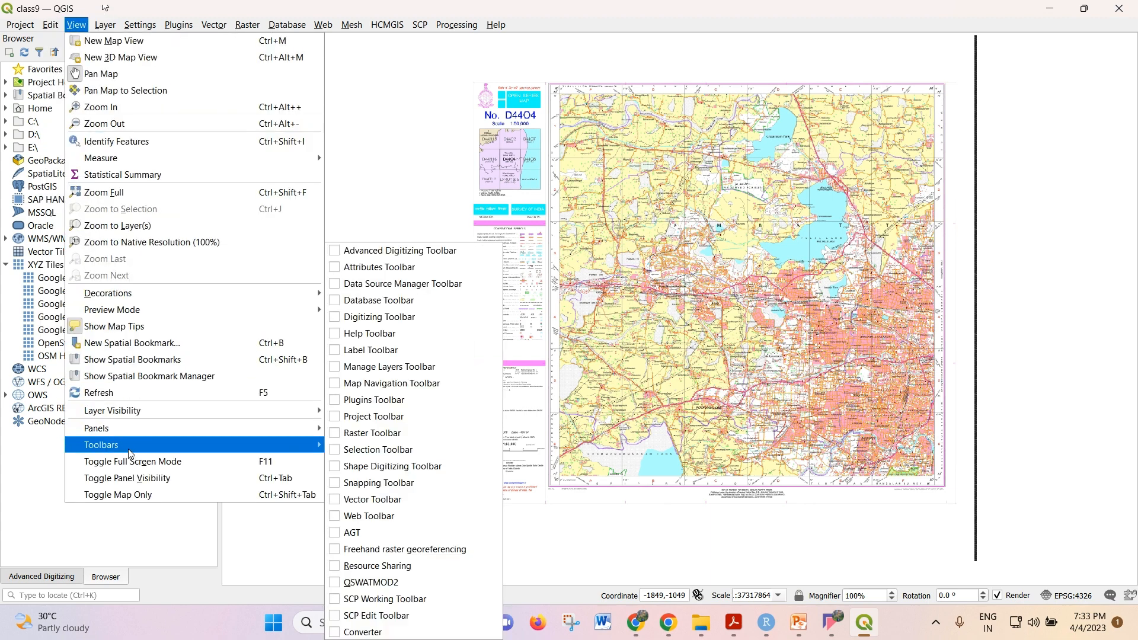
mouse_move(149, 433)
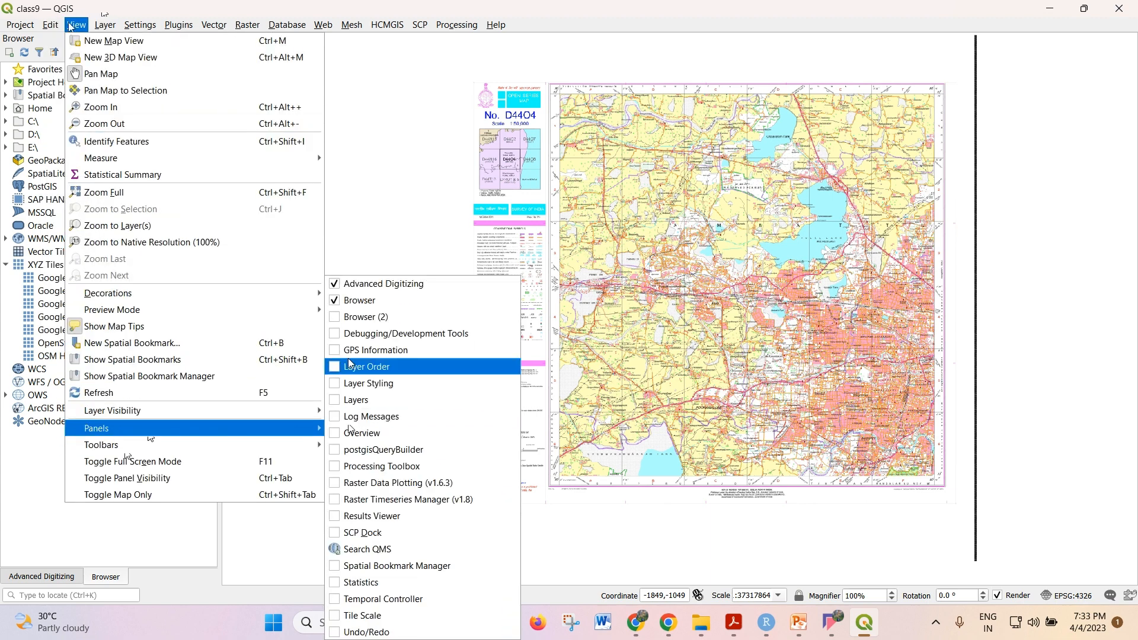
left_click(333, 400)
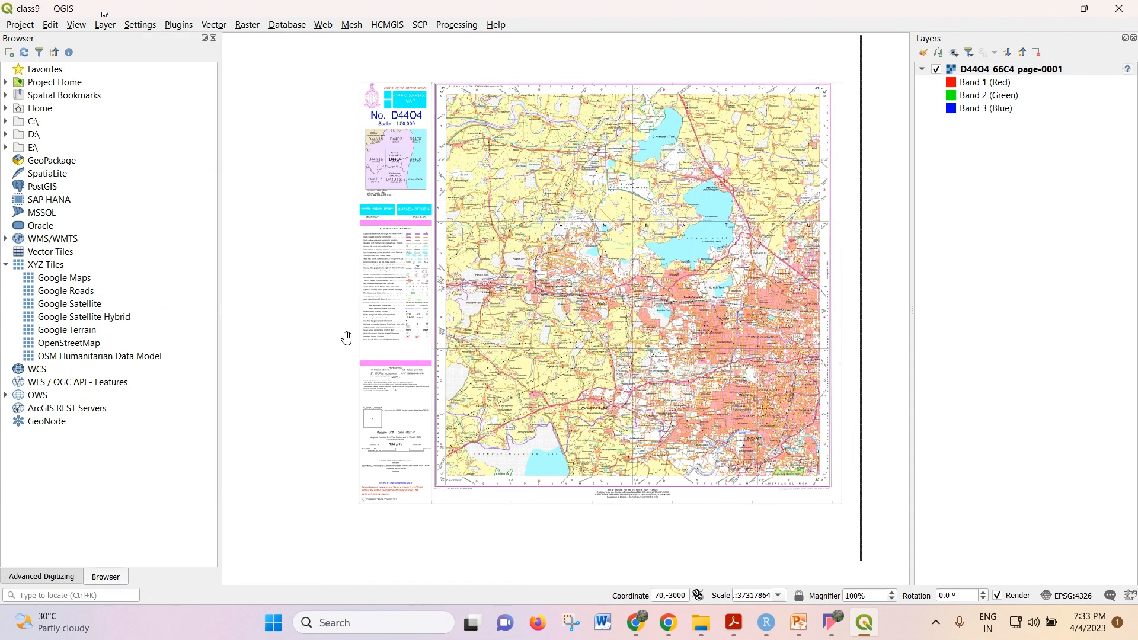
Show the Tile Scale panel in the project window
left_click(104, 27)
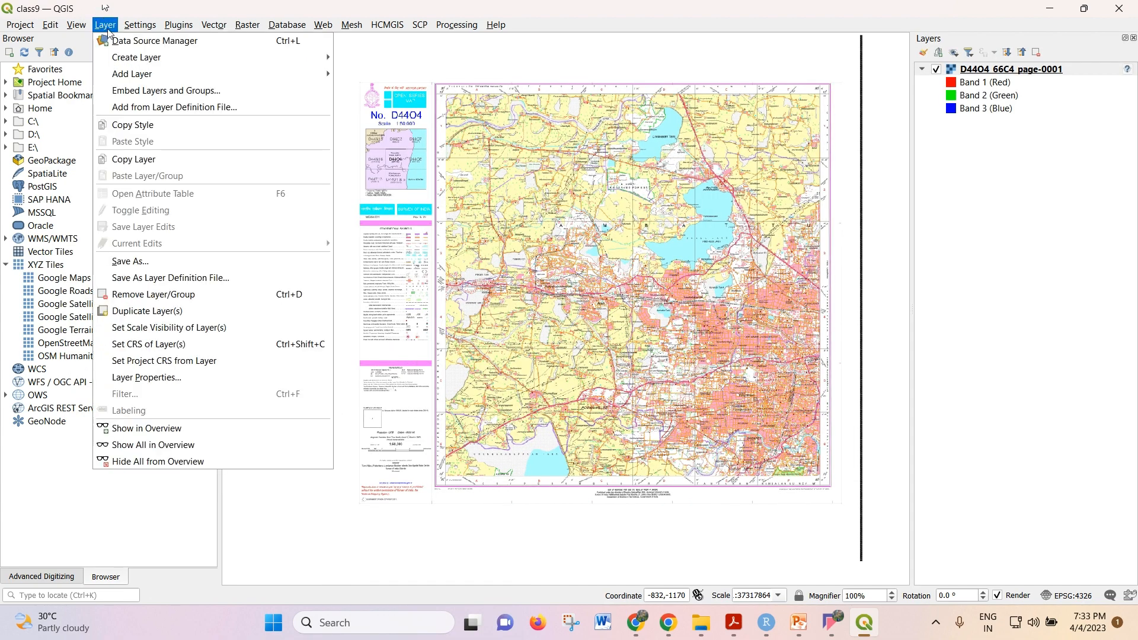
mouse_move(78, 28)
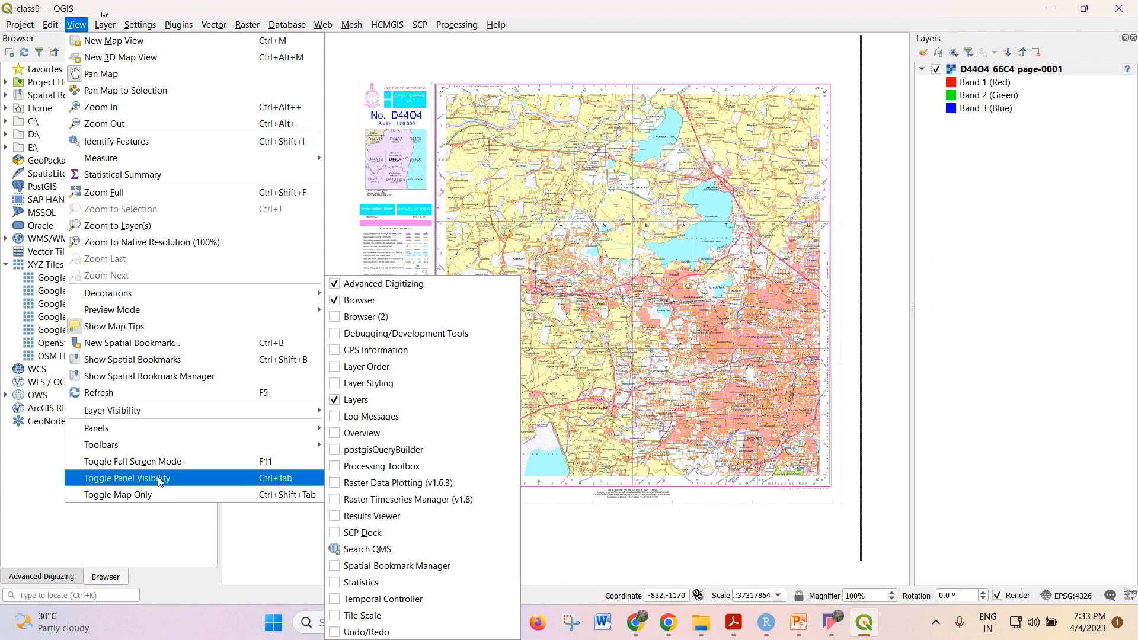
mouse_move(178, 450)
mouse_move(178, 428)
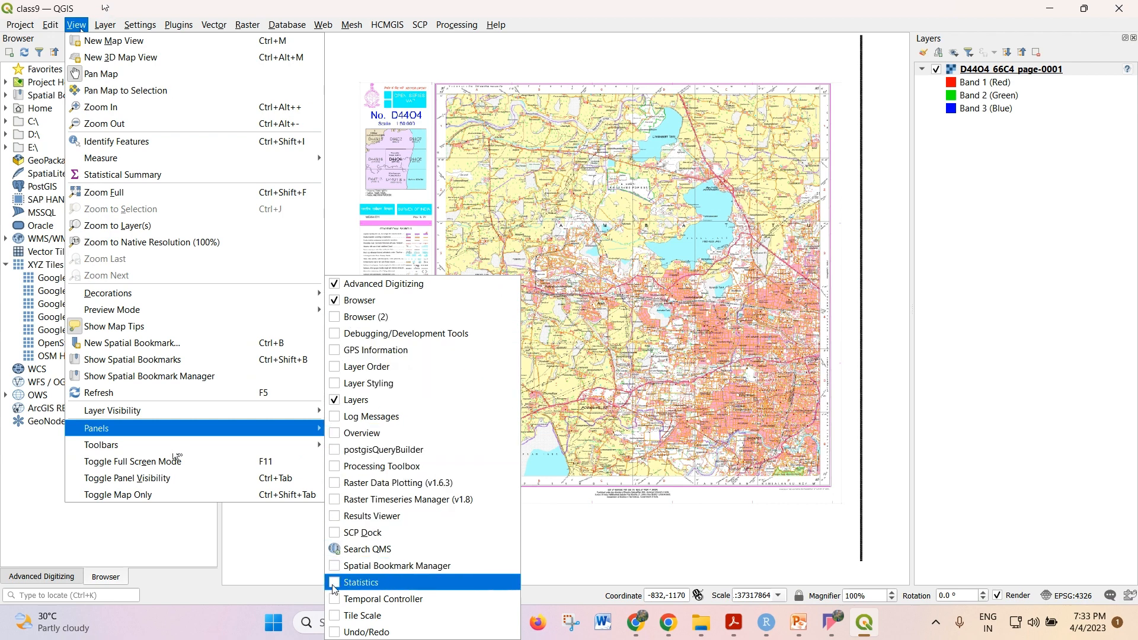
left_click(334, 618)
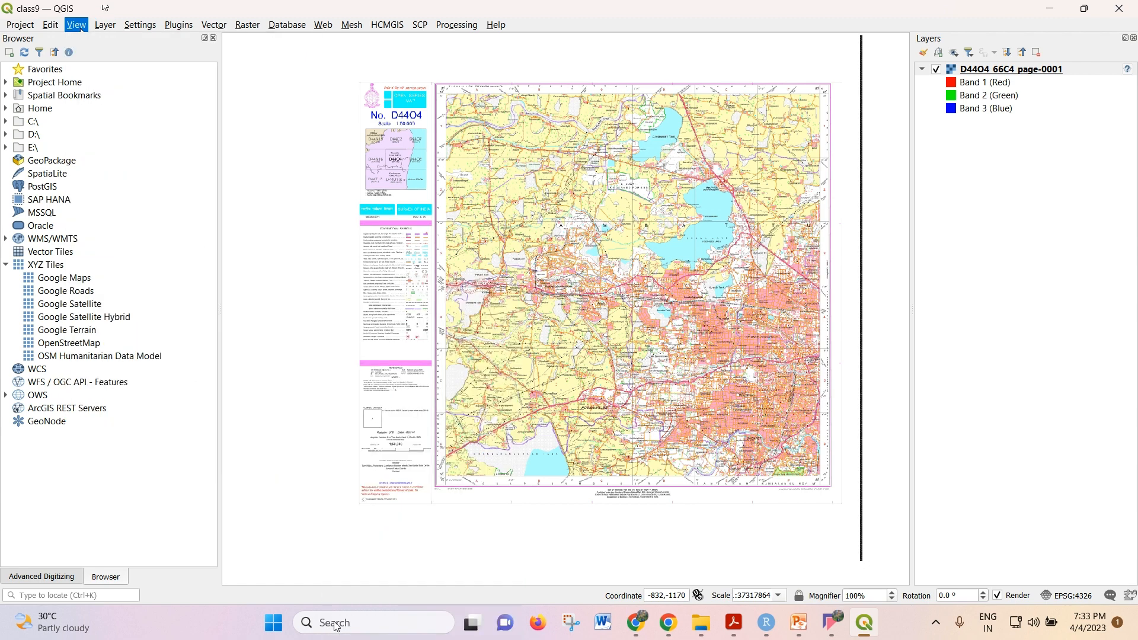
Show the GPS Information panel in the project window
left_click(77, 24)
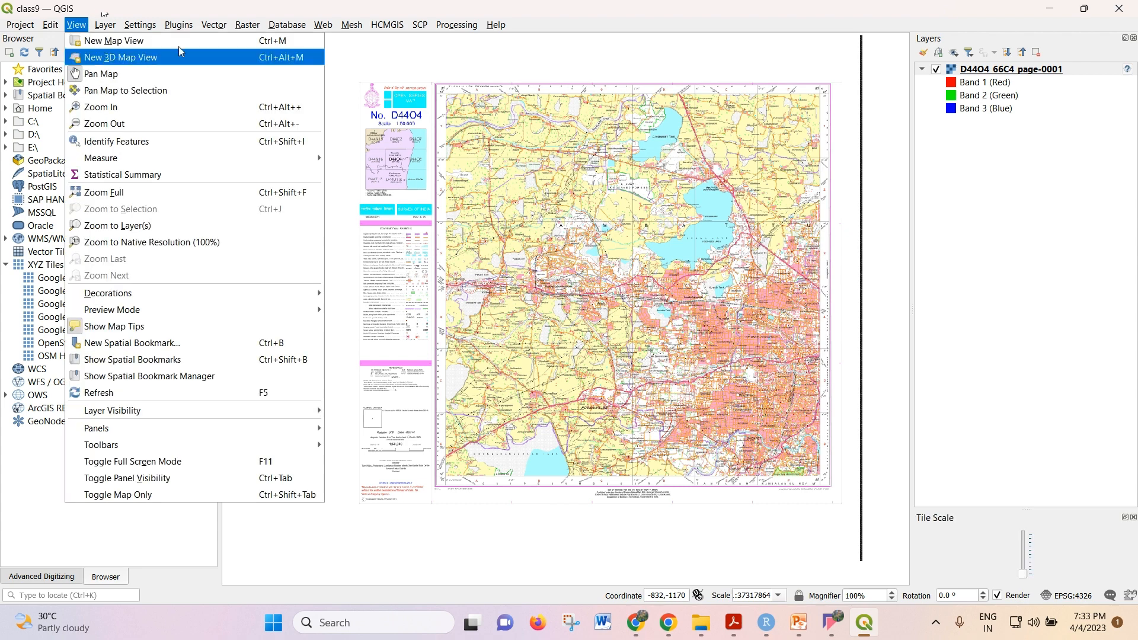
mouse_move(241, 430)
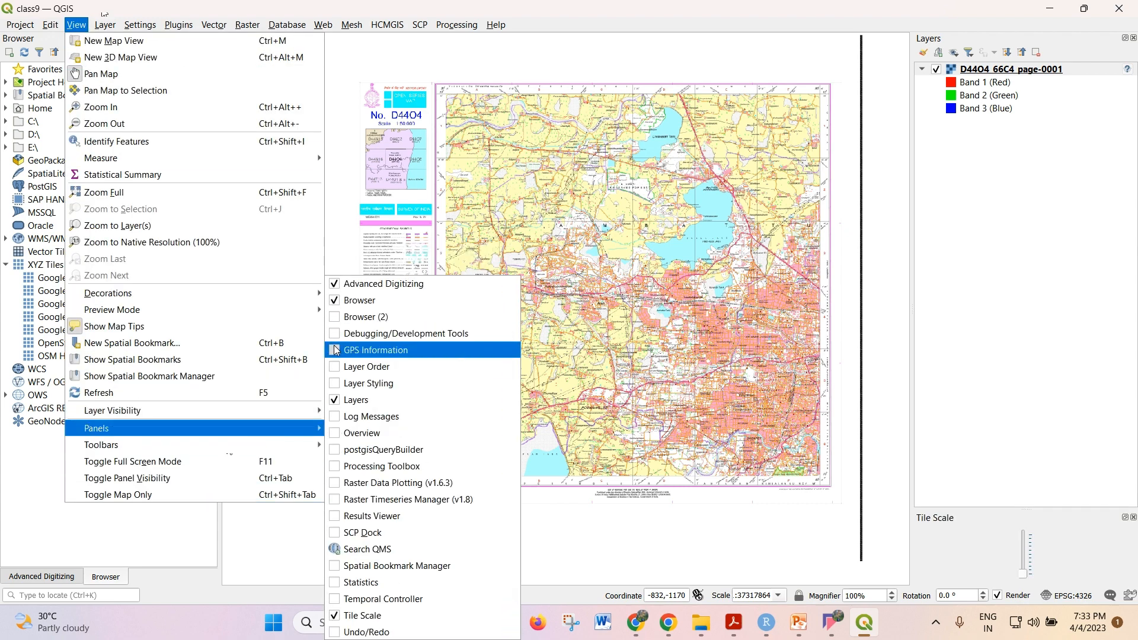
left_click(368, 350)
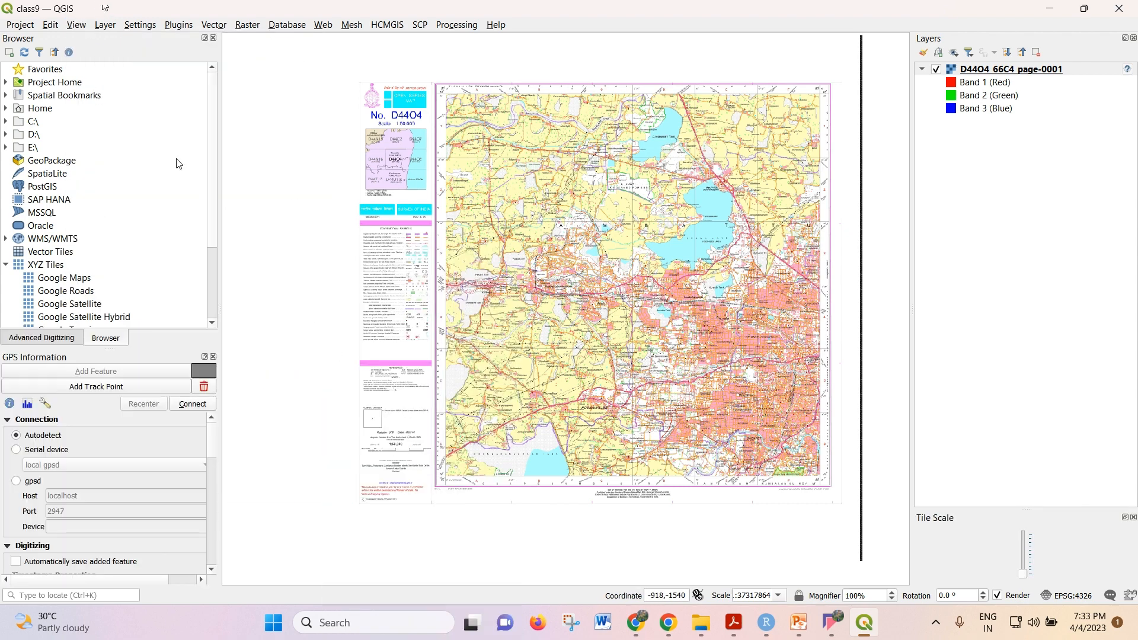
Show the Log Messages panel in the project window
left_click(83, 27)
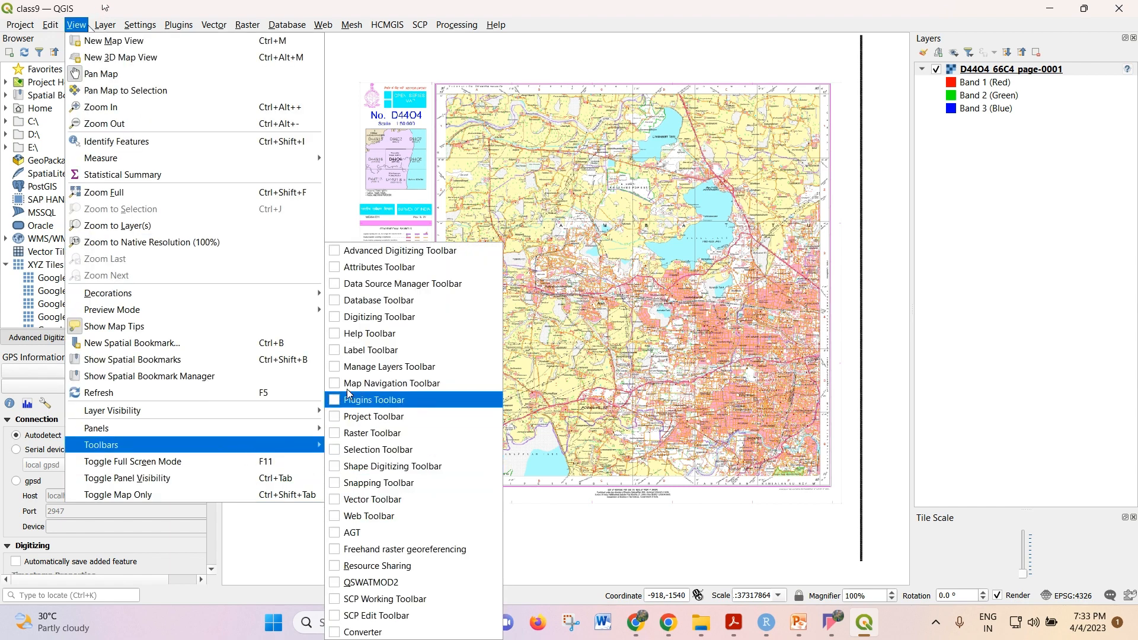
mouse_move(259, 434)
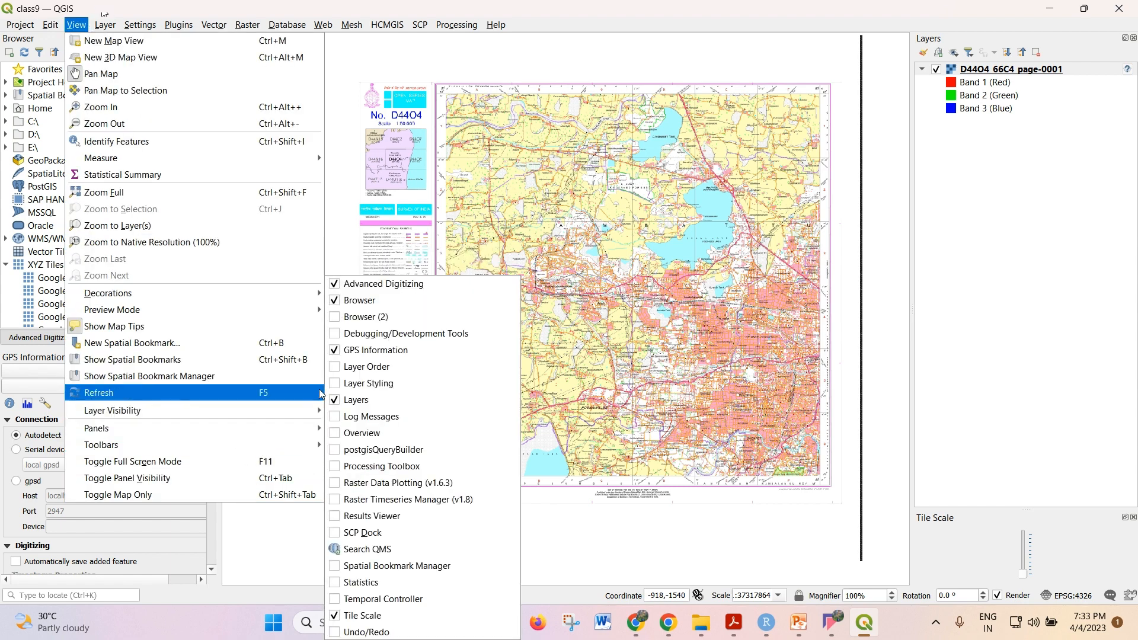
left_click(336, 417)
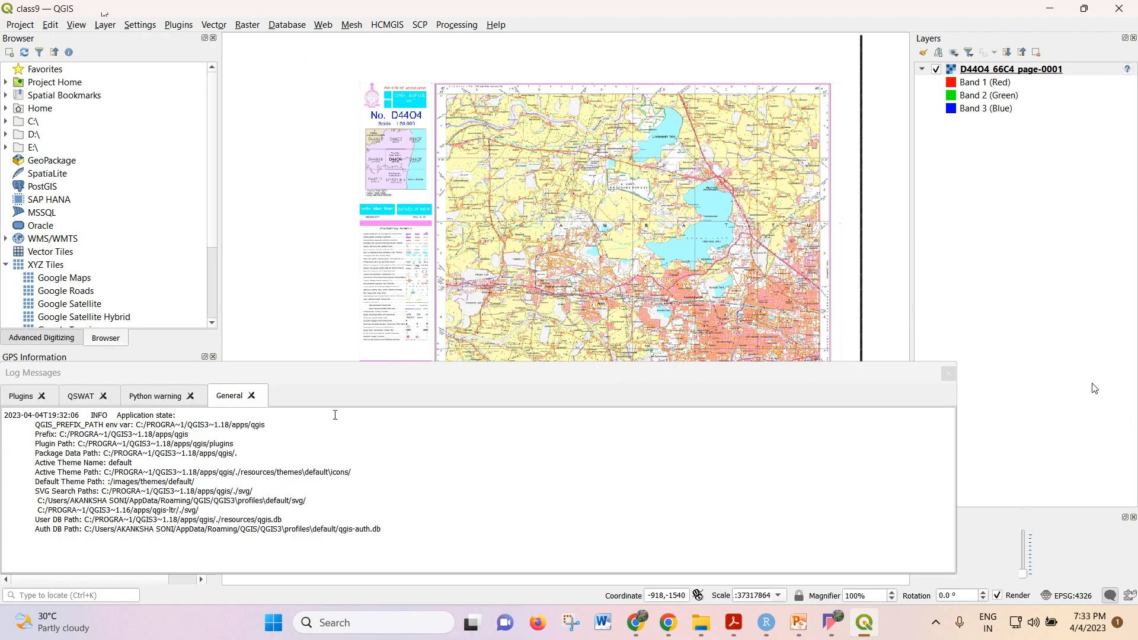
Close the Log Messages and GPS Information panels, keeping the Browser panel in front of Advanced Digitizing
left_click(949, 373)
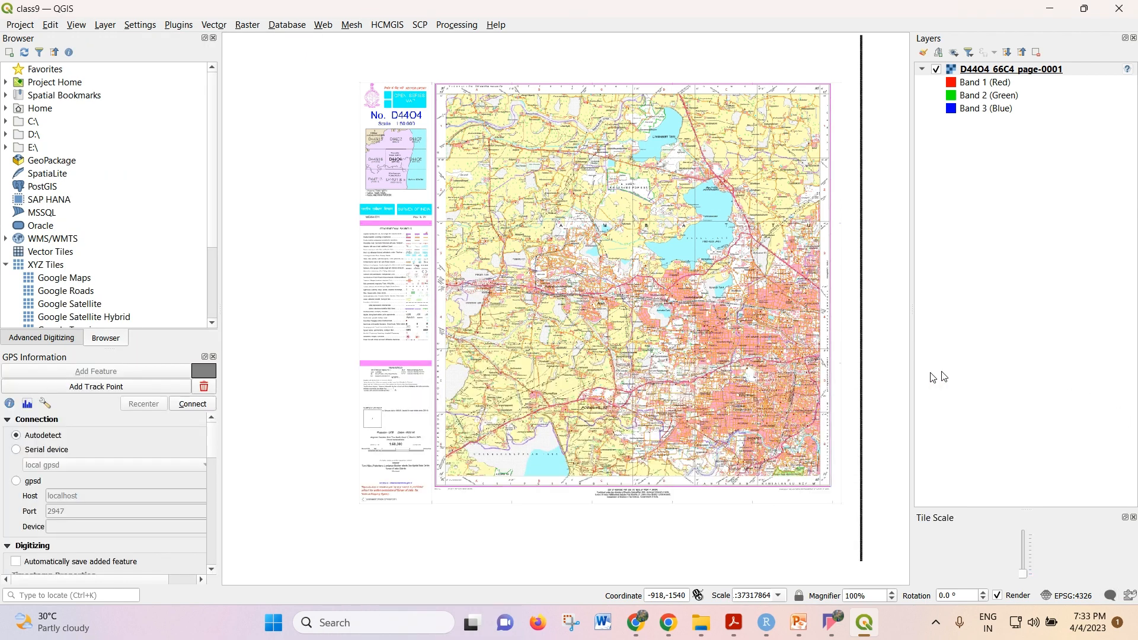
left_click(214, 357)
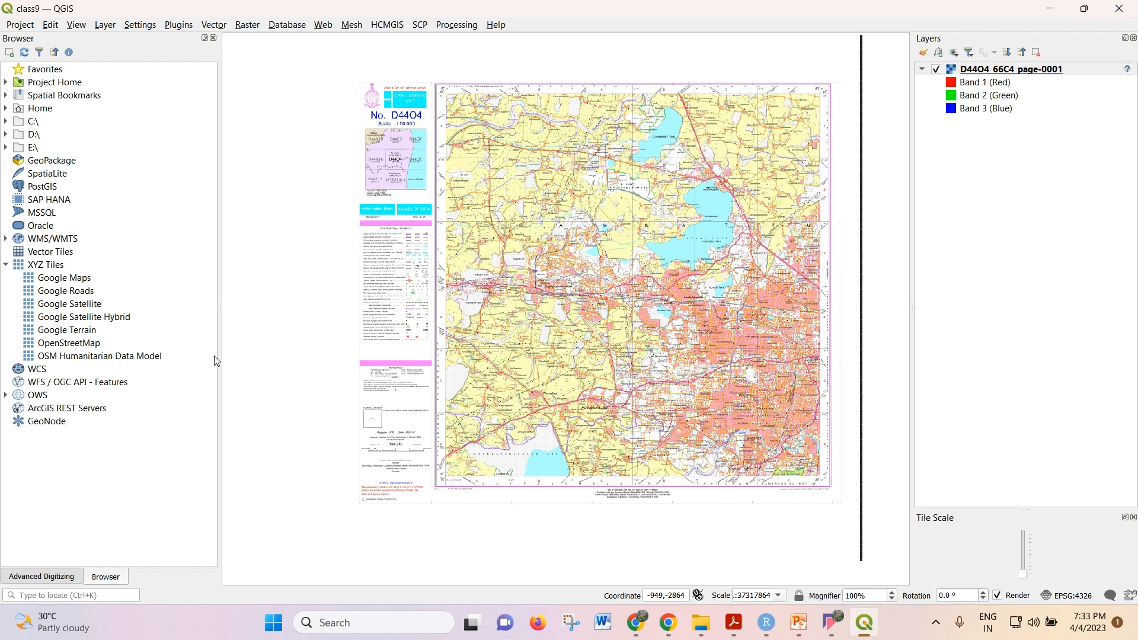
left_click(75, 579)
left_click(95, 579)
Show the Processing Toolbox panel in the project window
left_click(107, 27)
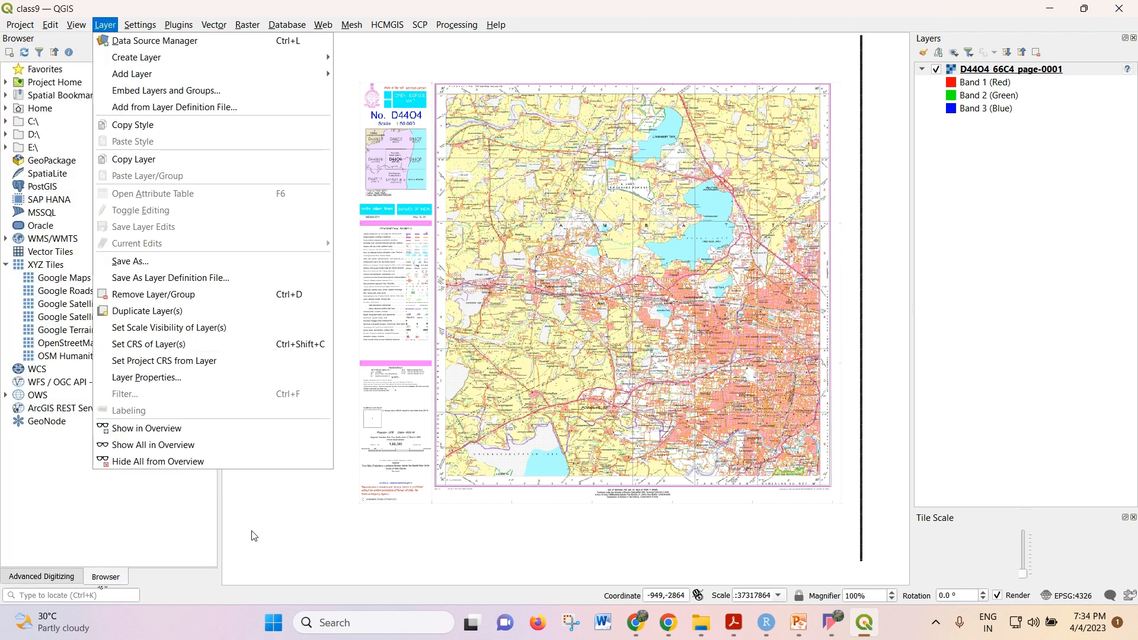
mouse_move(77, 30)
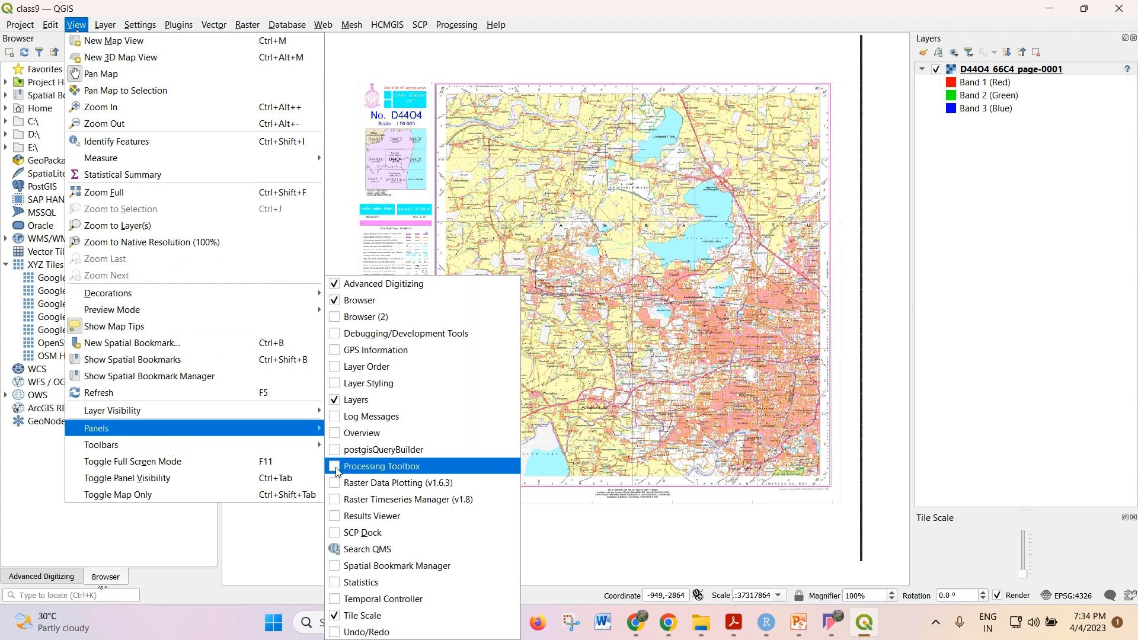
left_click(338, 472)
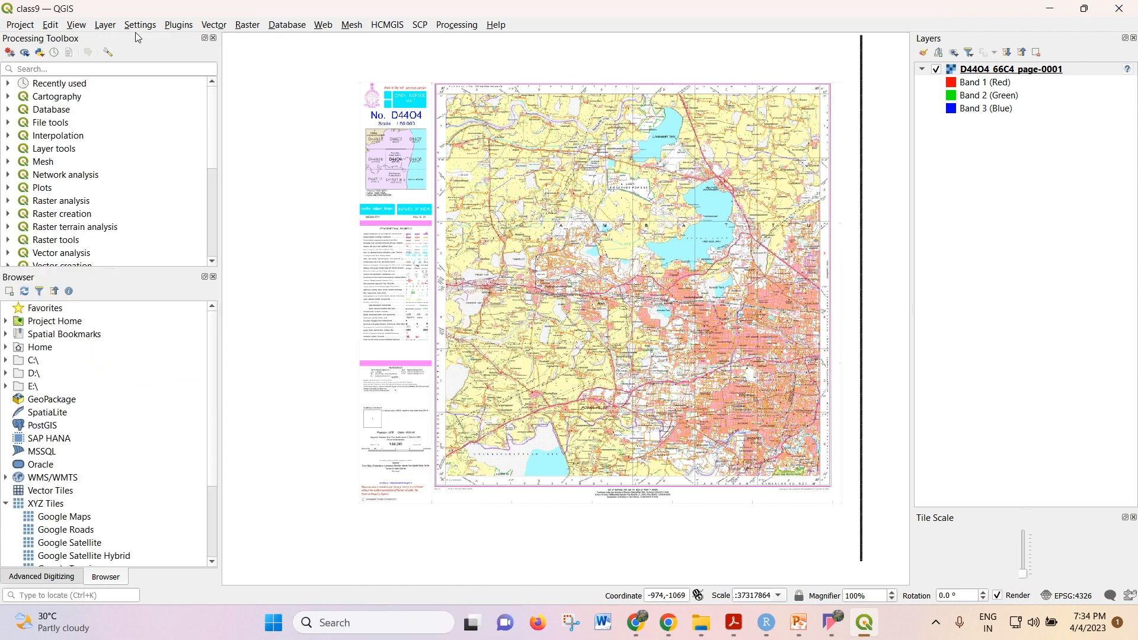
Show the Selection Toolbar above the map canvas
left_click(75, 24)
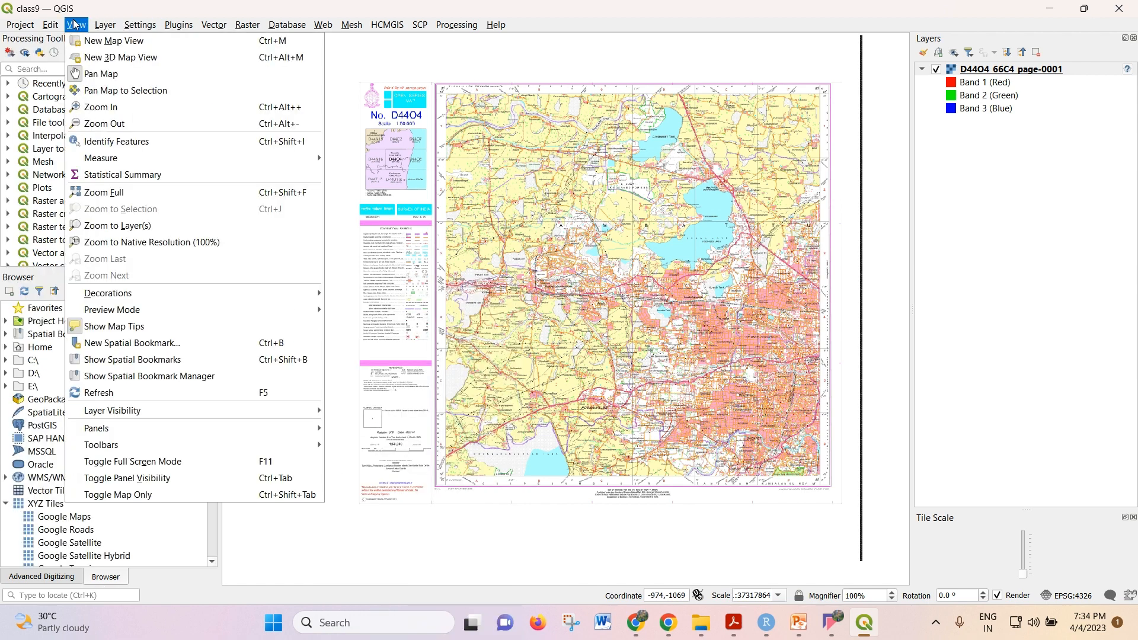
mouse_move(281, 449)
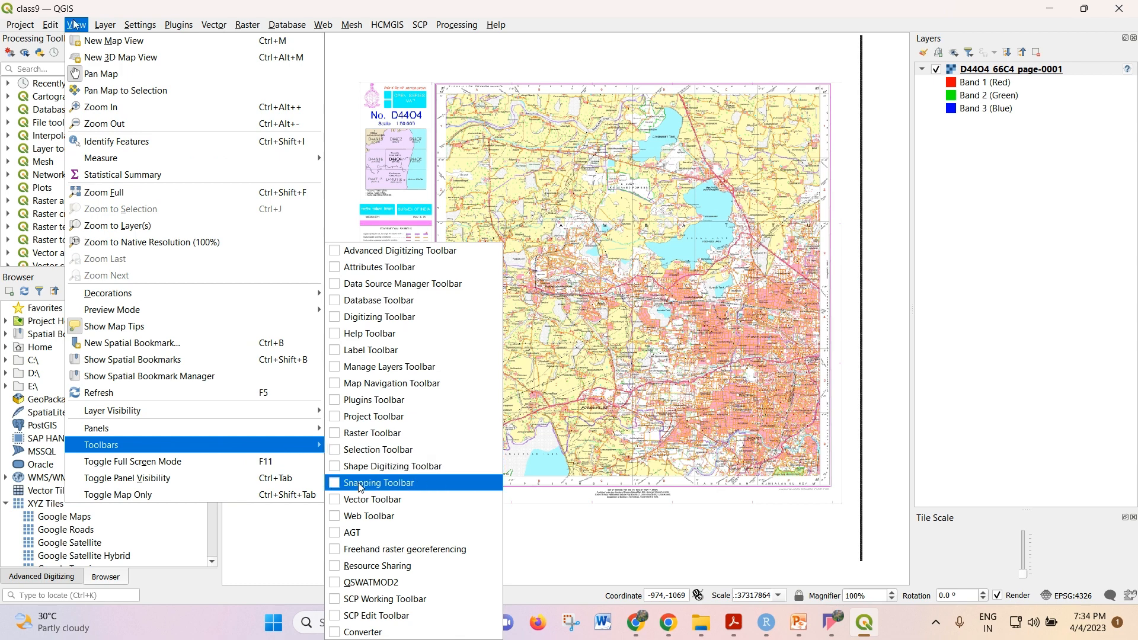
left_click(339, 465)
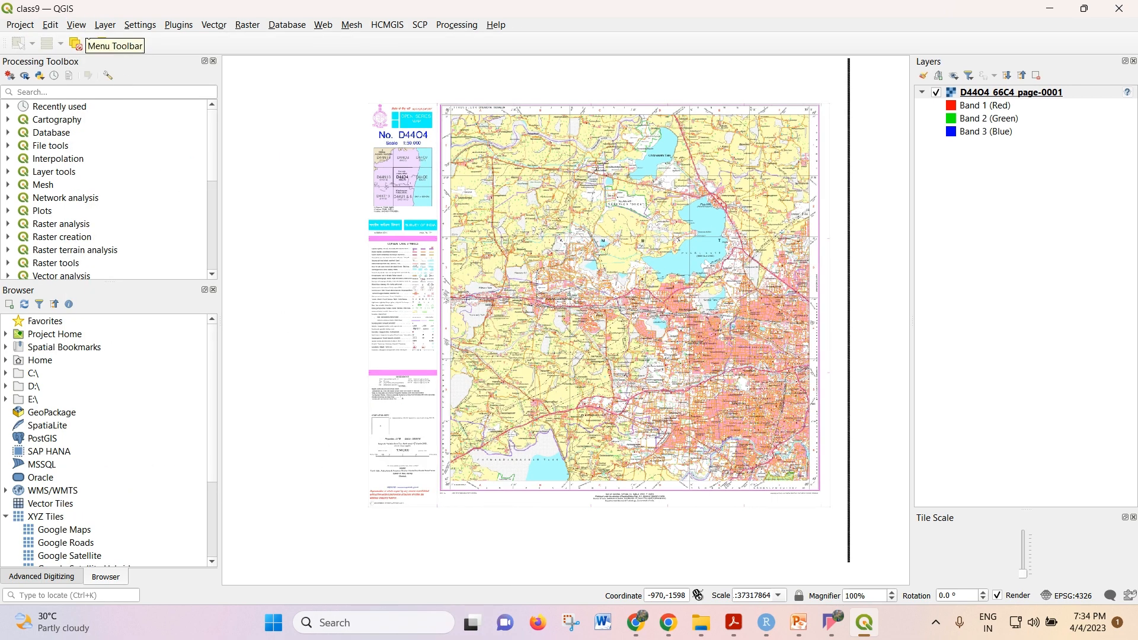
Show the GPS Information panel again below the Browser panel
left_click(98, 27)
mouse_move(77, 25)
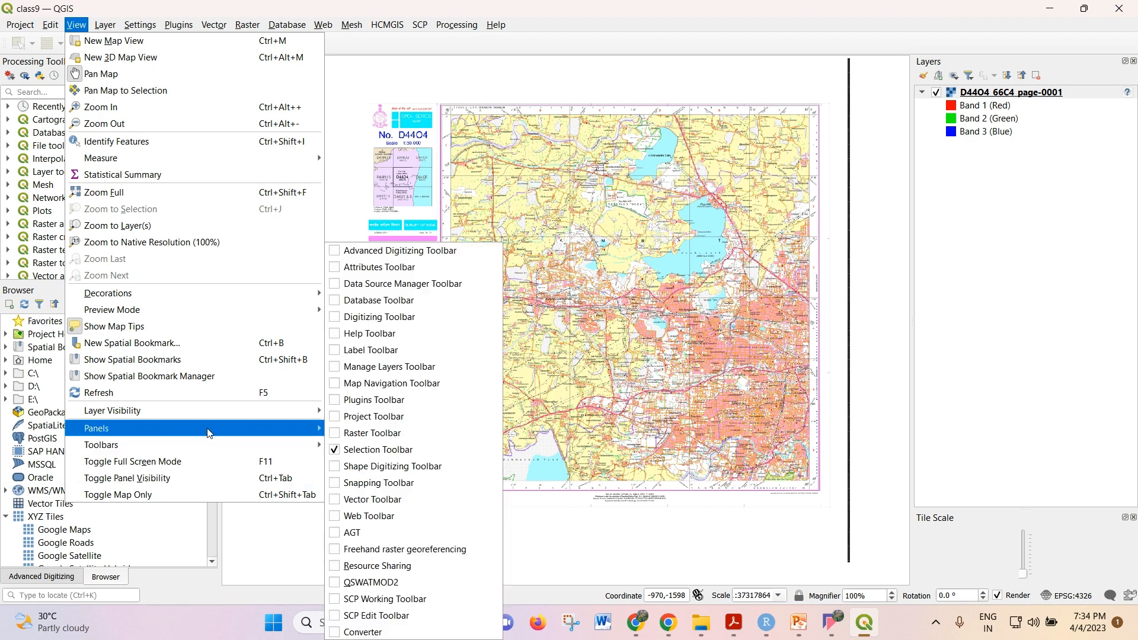
mouse_move(211, 430)
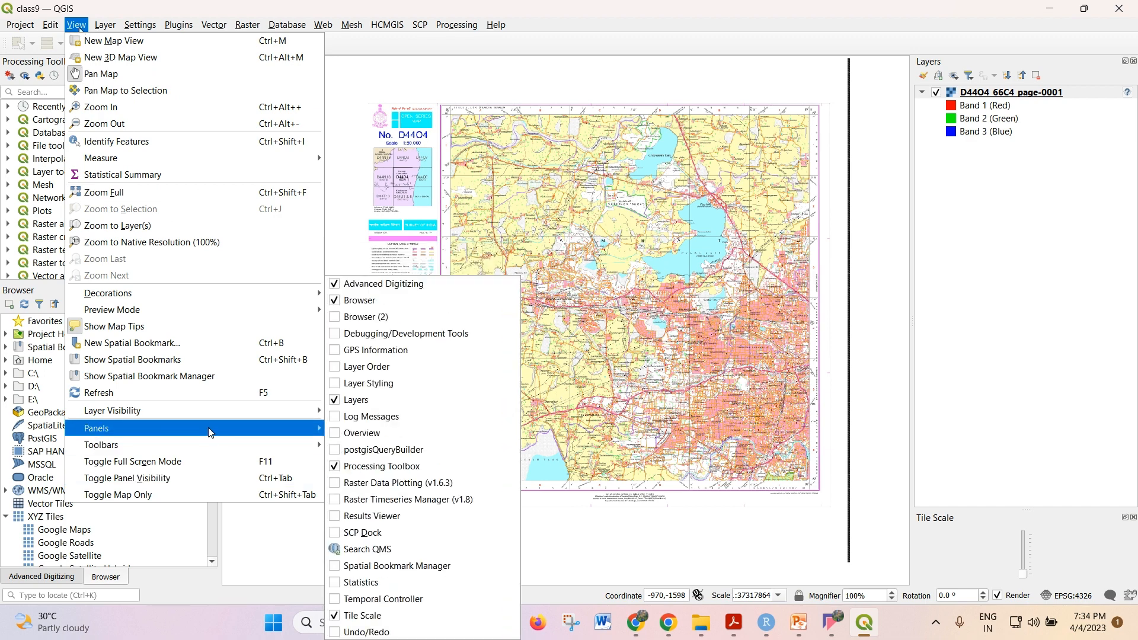
left_click(340, 352)
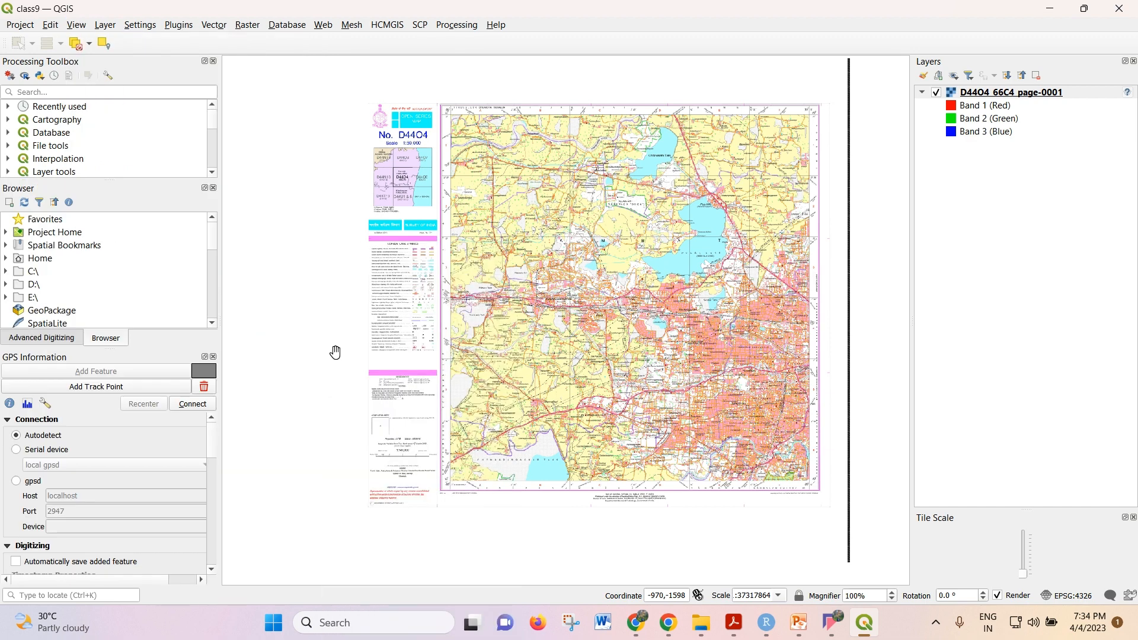
Show the postgisQueryBuilder panel in the project window
left_click(77, 25)
mouse_move(197, 444)
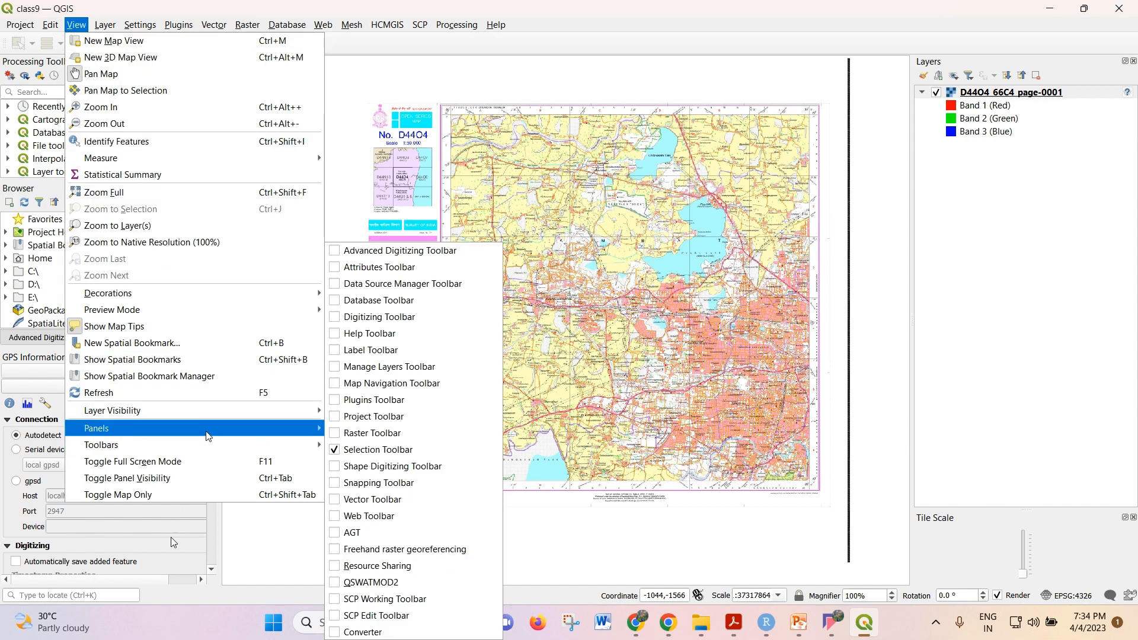
mouse_move(295, 433)
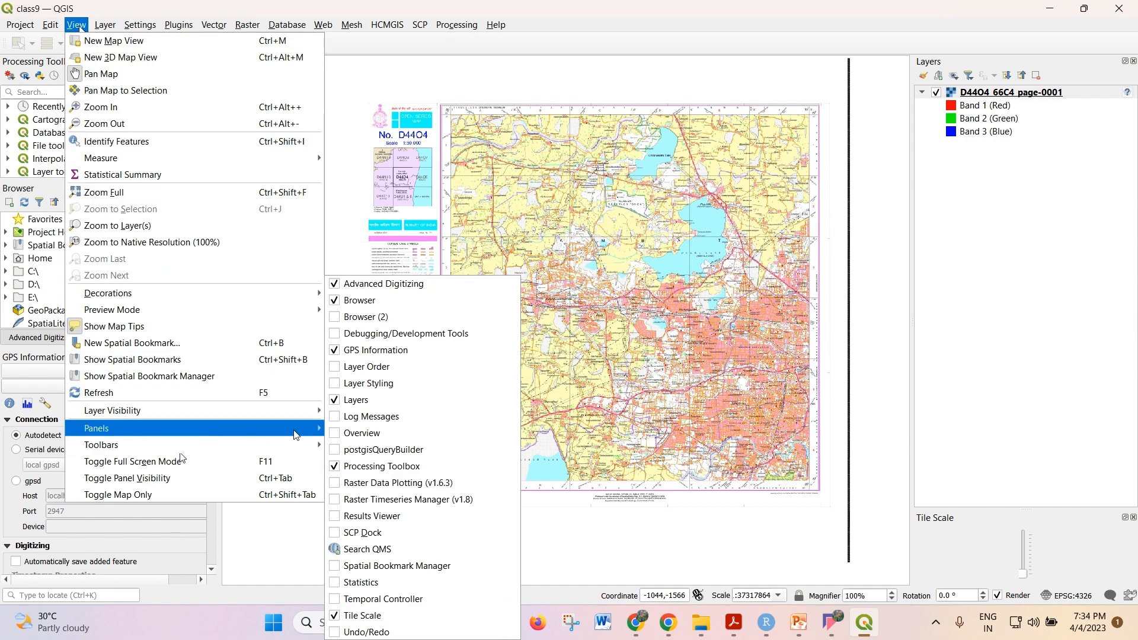
left_click(334, 450)
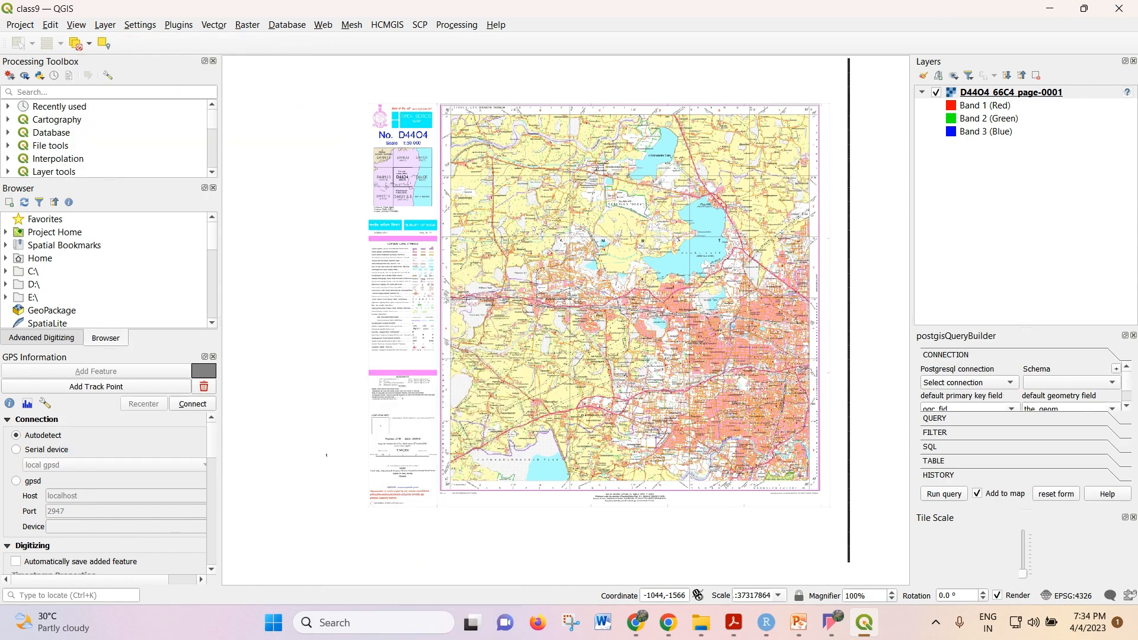
Show the Results Viewer panel briefly and close it again
left_click(77, 25)
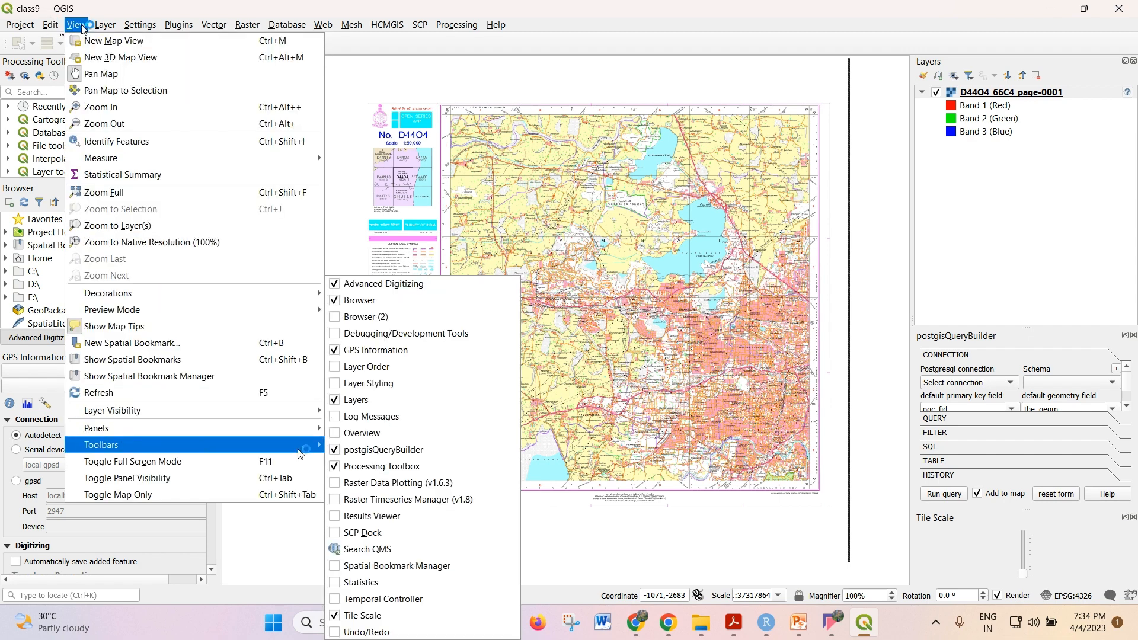
left_click(333, 515)
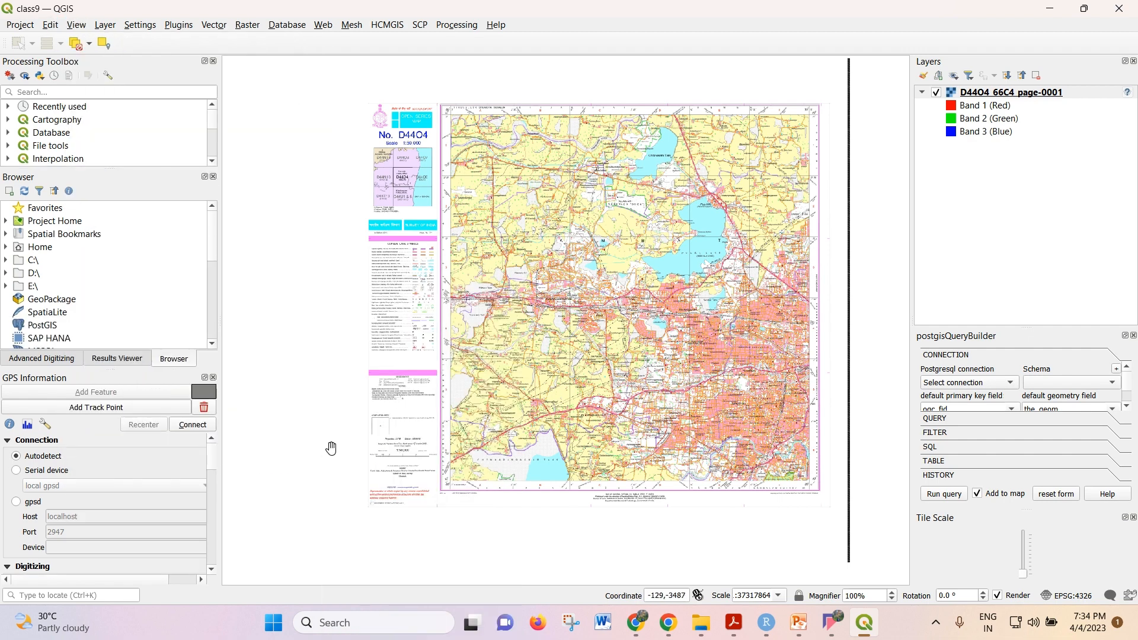
left_click(214, 176)
Show the Undo/Redo panel briefly, and close both it and the GPS Information panel
left_click(78, 25)
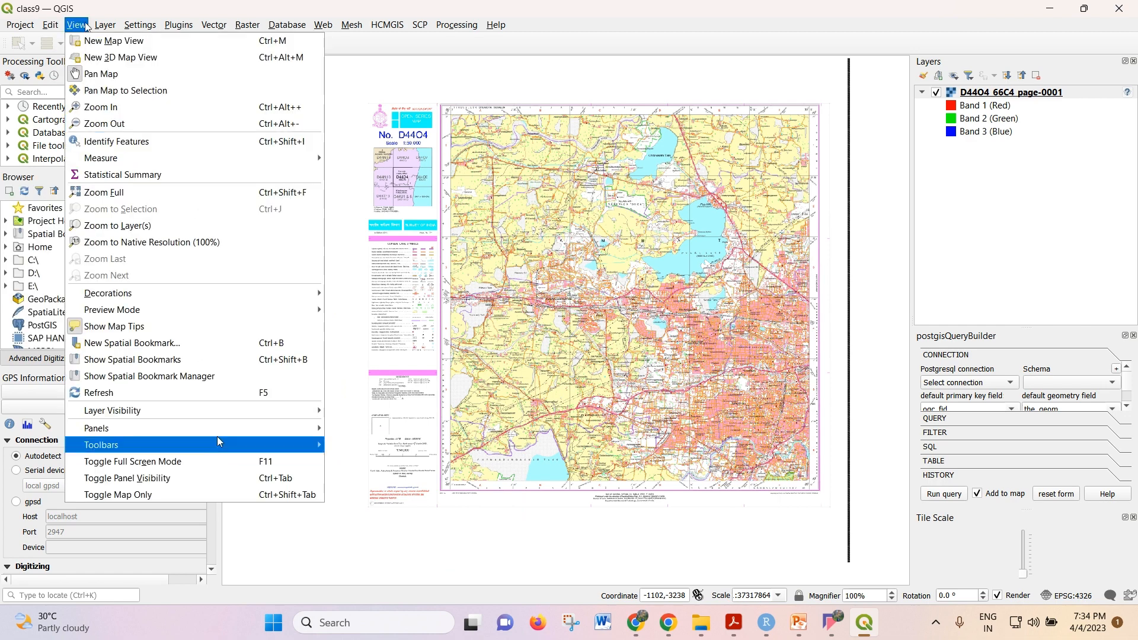
mouse_move(217, 436)
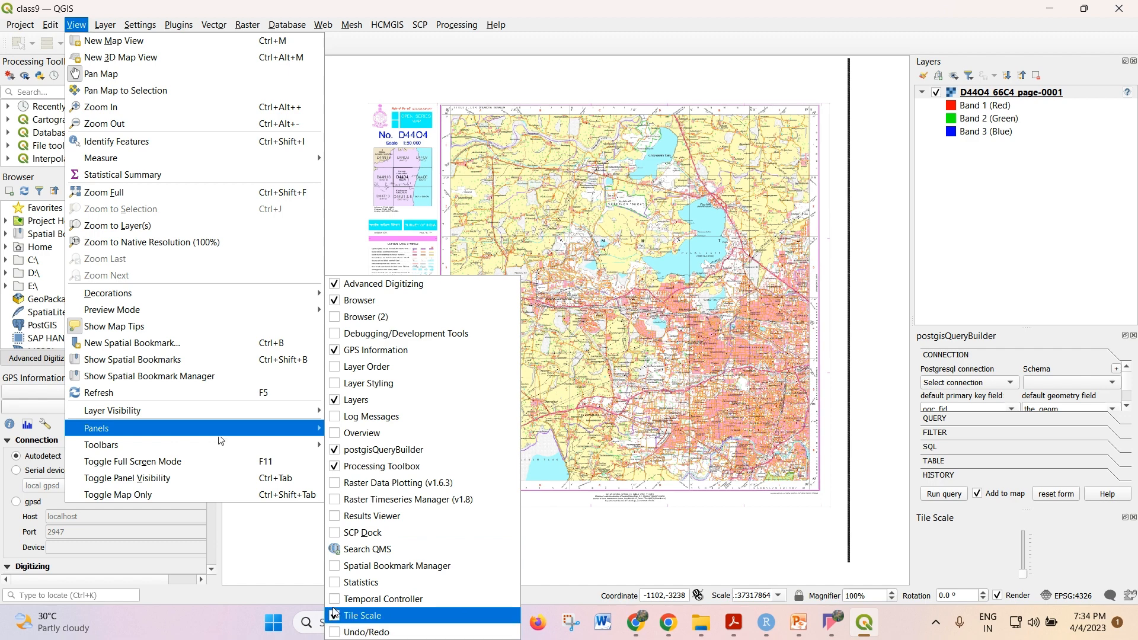
left_click(333, 633)
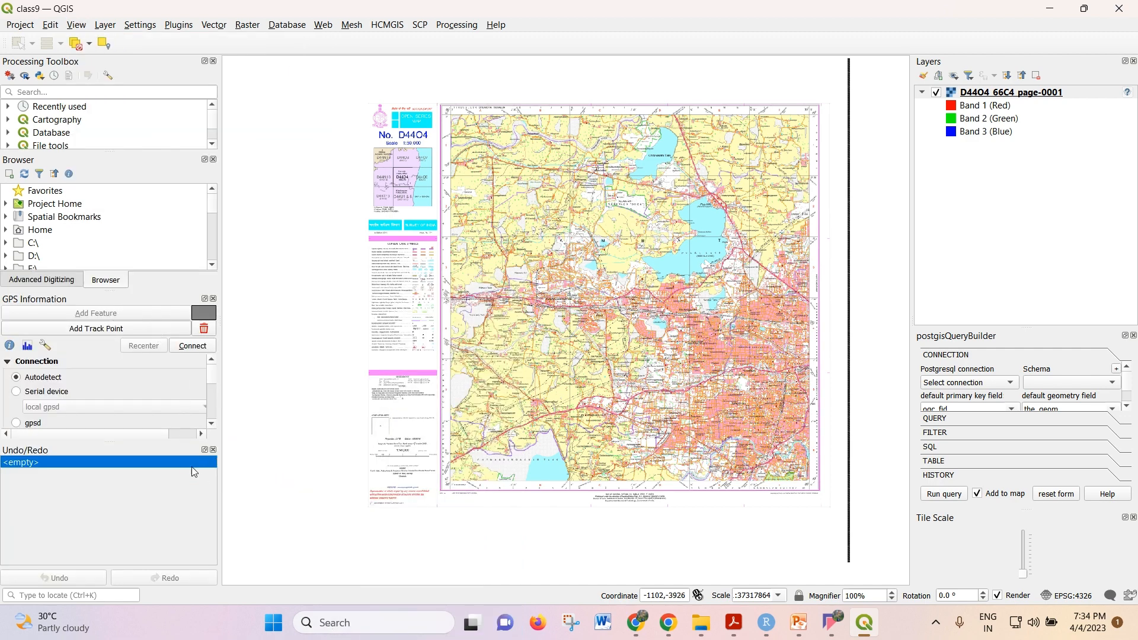
left_click(213, 451)
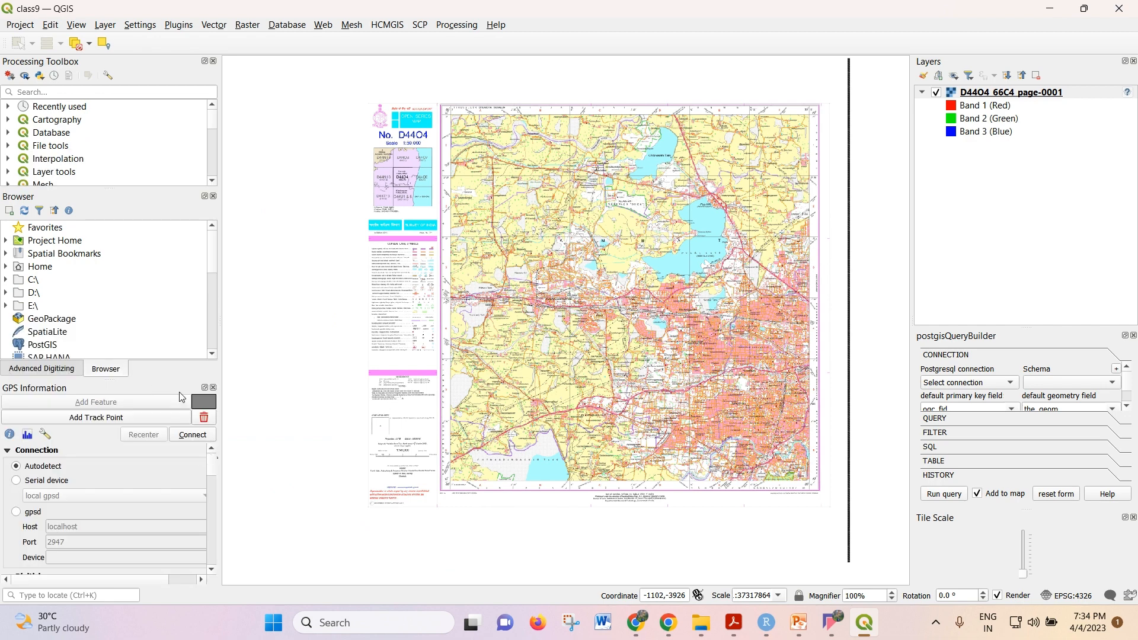
left_click(213, 389)
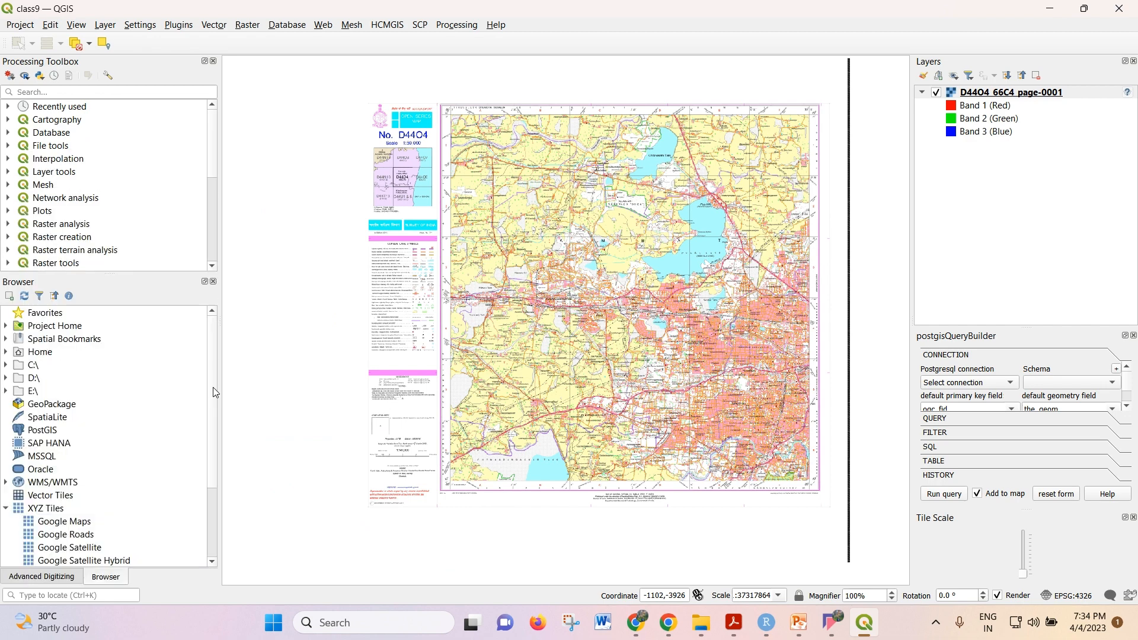
Show the Layer Order panel in the project window
left_click(82, 27)
mouse_move(198, 431)
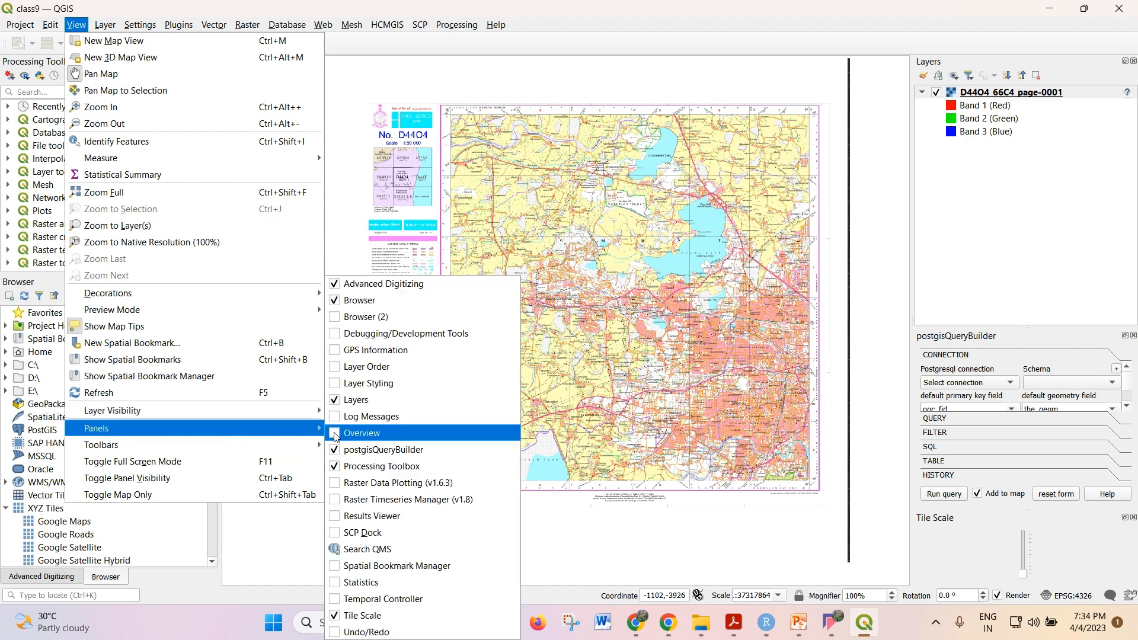
left_click(338, 367)
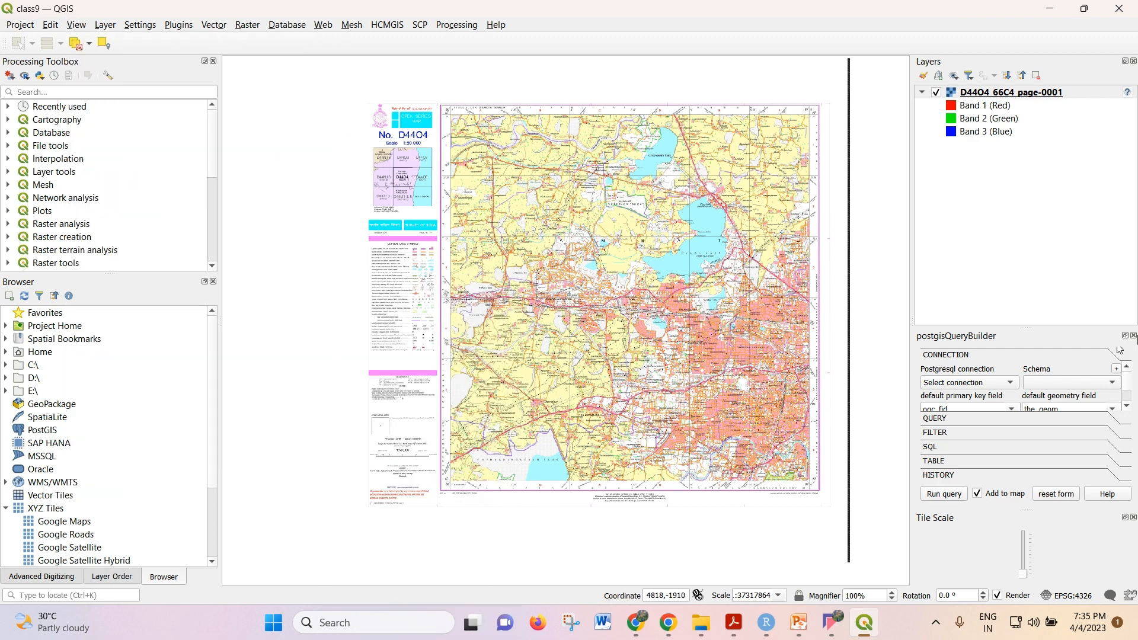
Close the postgisQueryBuilder and Tile Scale panels below the Layers panel
left_click(1133, 336)
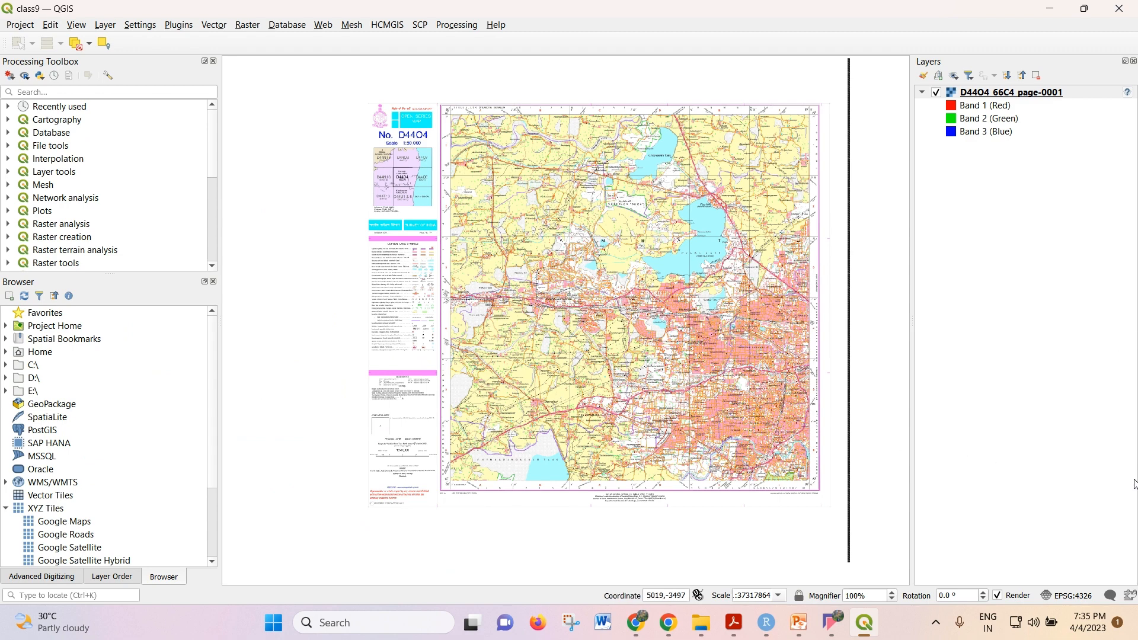
left_click(1134, 478)
Show the Advanced Digitizing Toolbar above the map canvas
left_click(77, 25)
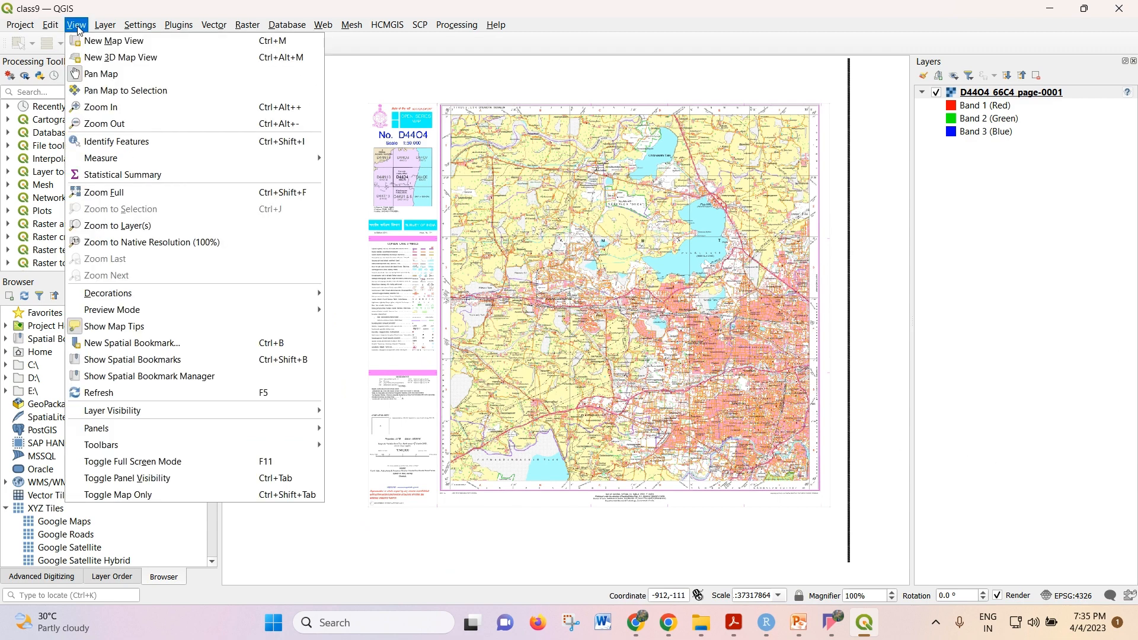
mouse_move(231, 445)
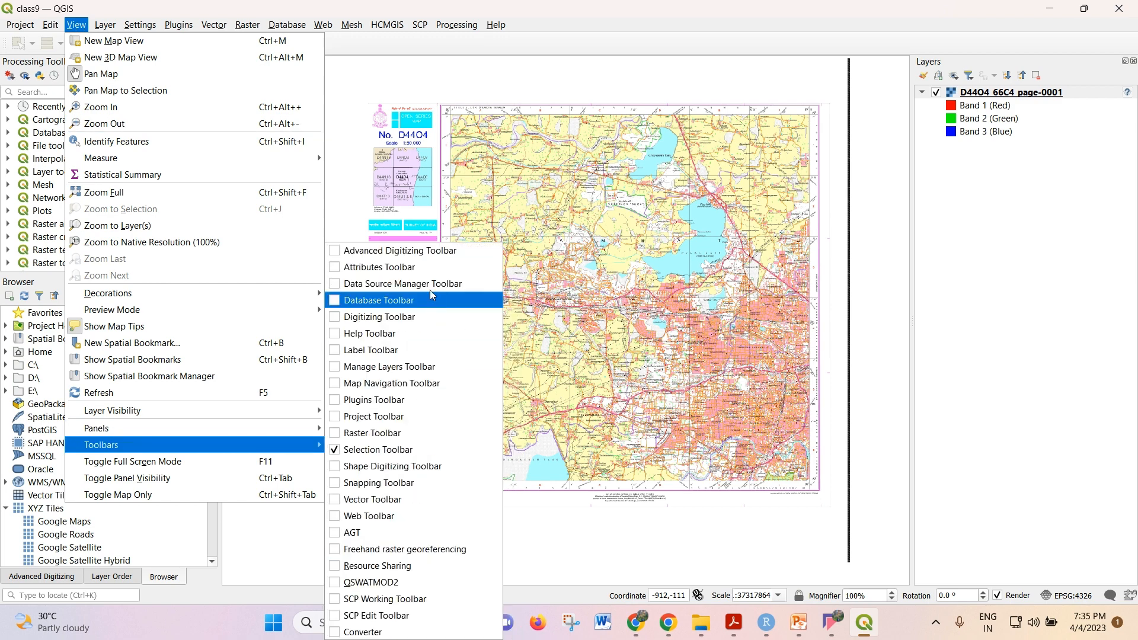
left_click(343, 254)
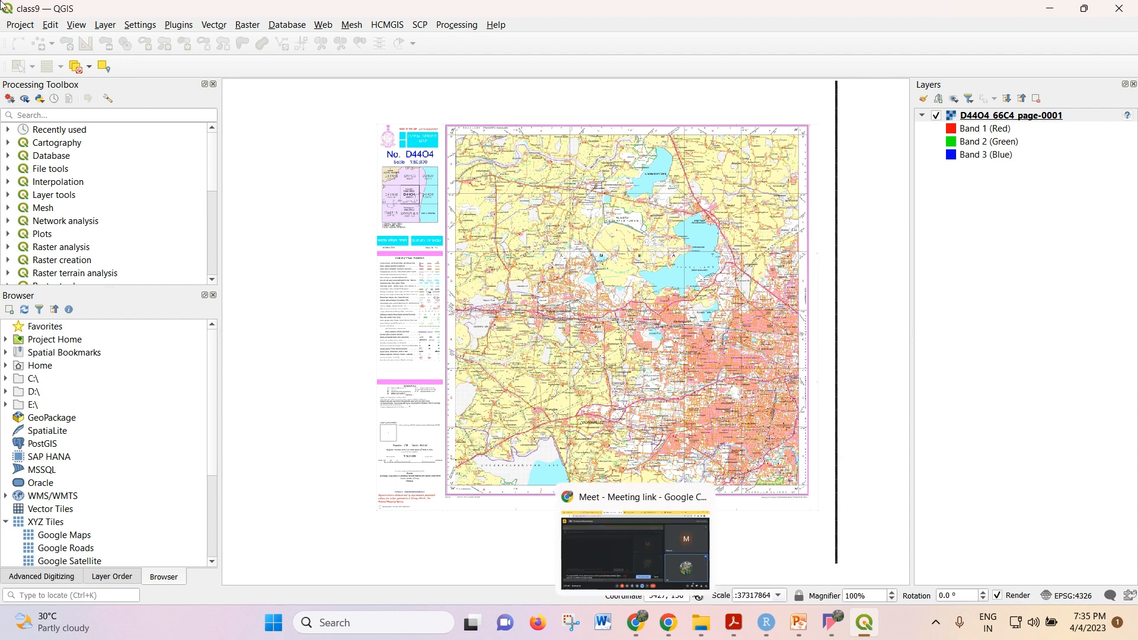
Show the Plugins Toolbar and the Project Toolbar above the map canvas
right_click(578, 41)
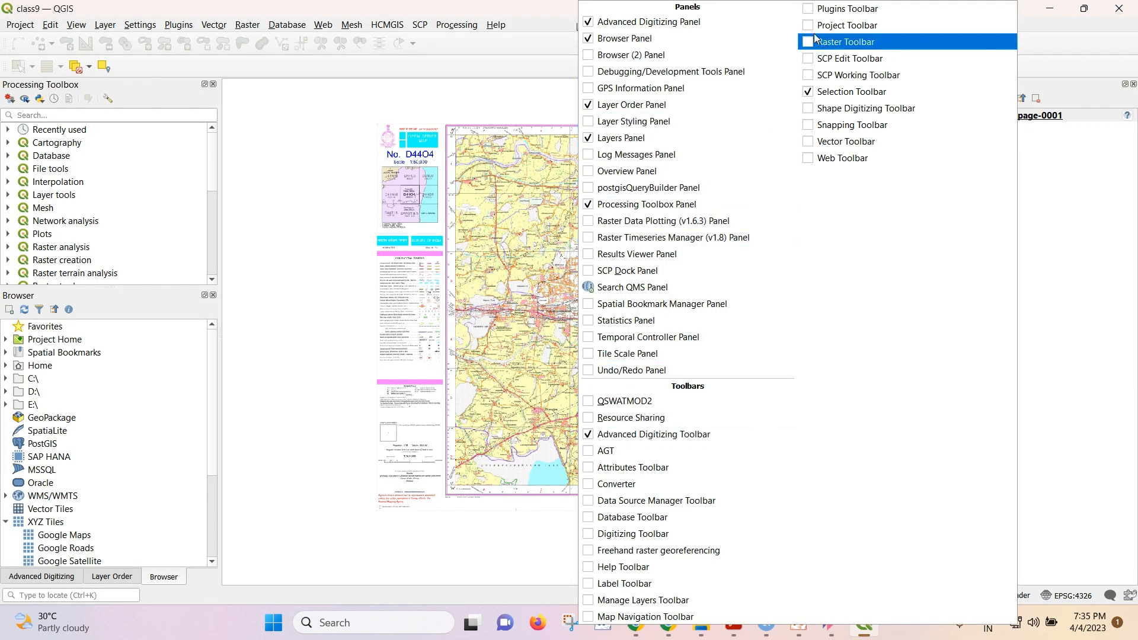
left_click(822, 9)
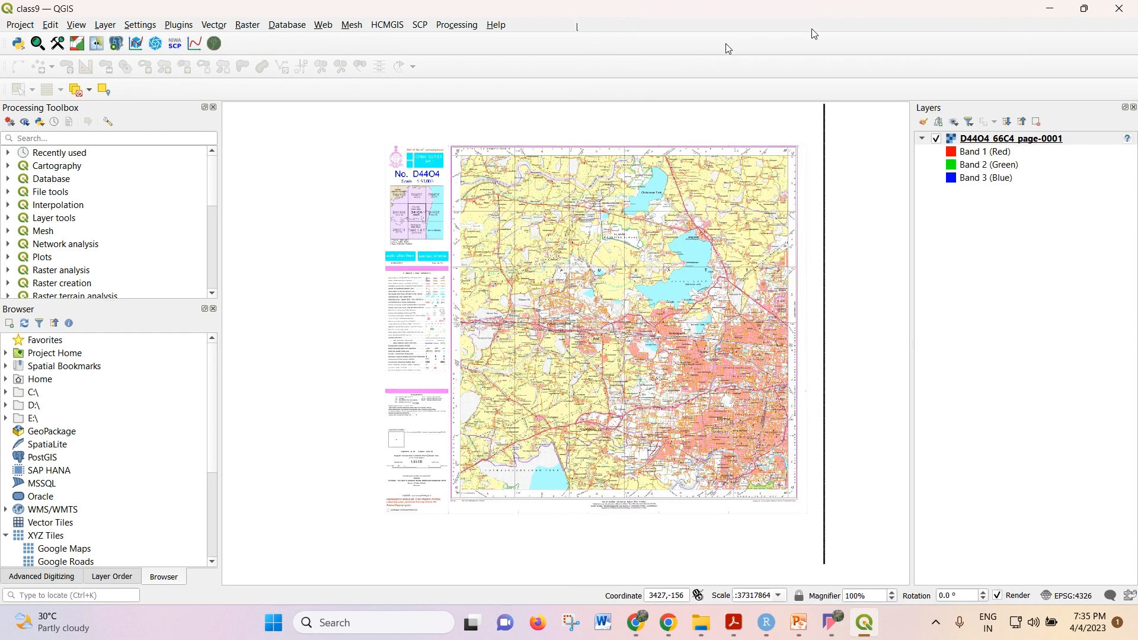
right_click(775, 37)
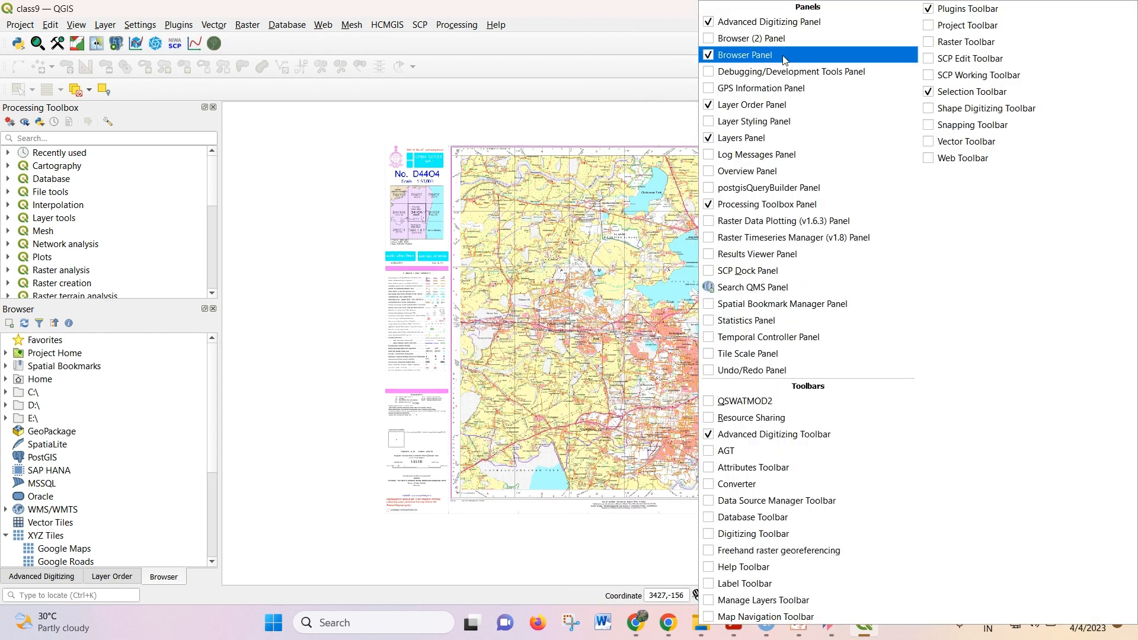
left_click(929, 27)
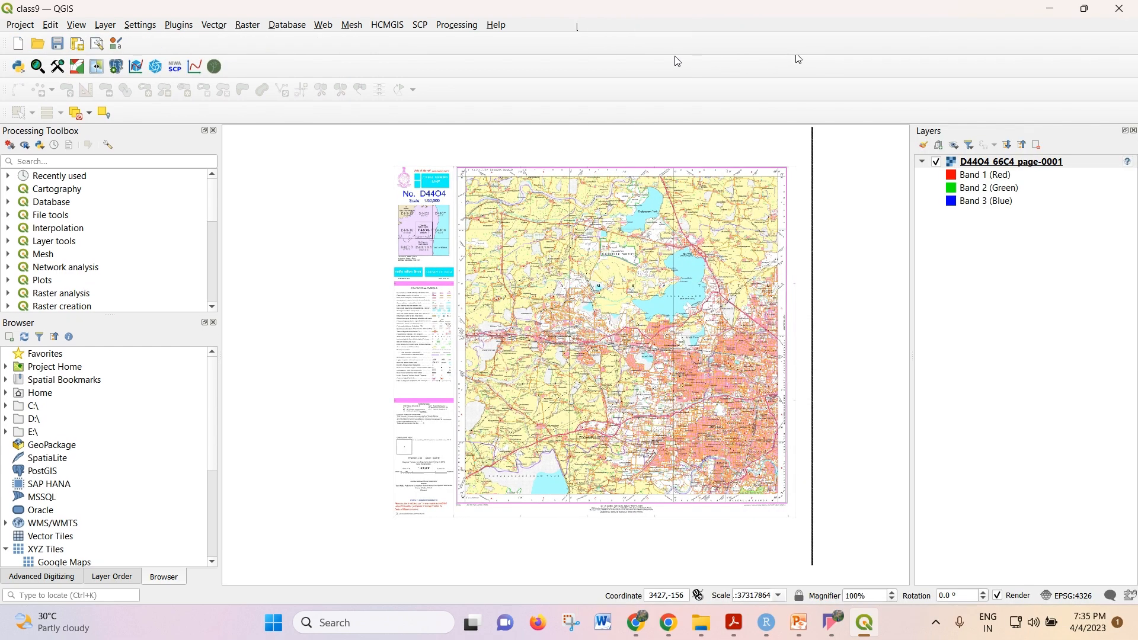
Show the SCP Edit, SCP Working and Shape Digitizing toolbars above the map canvas
right_click(798, 57)
left_click(907, 59)
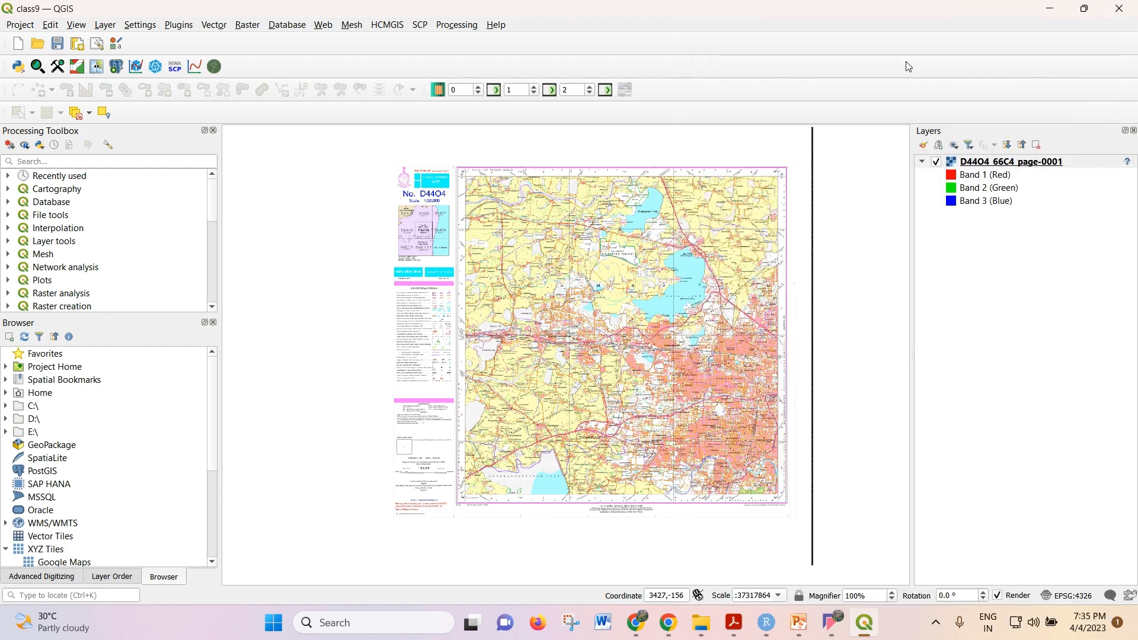
right_click(792, 84)
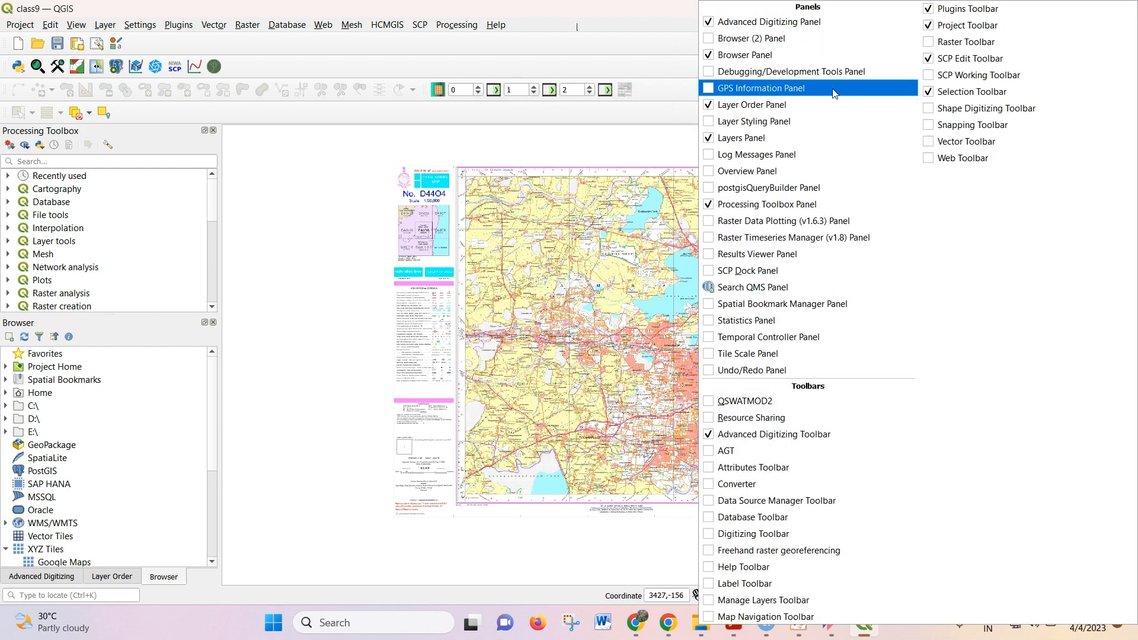
left_click(928, 80)
right_click(794, 87)
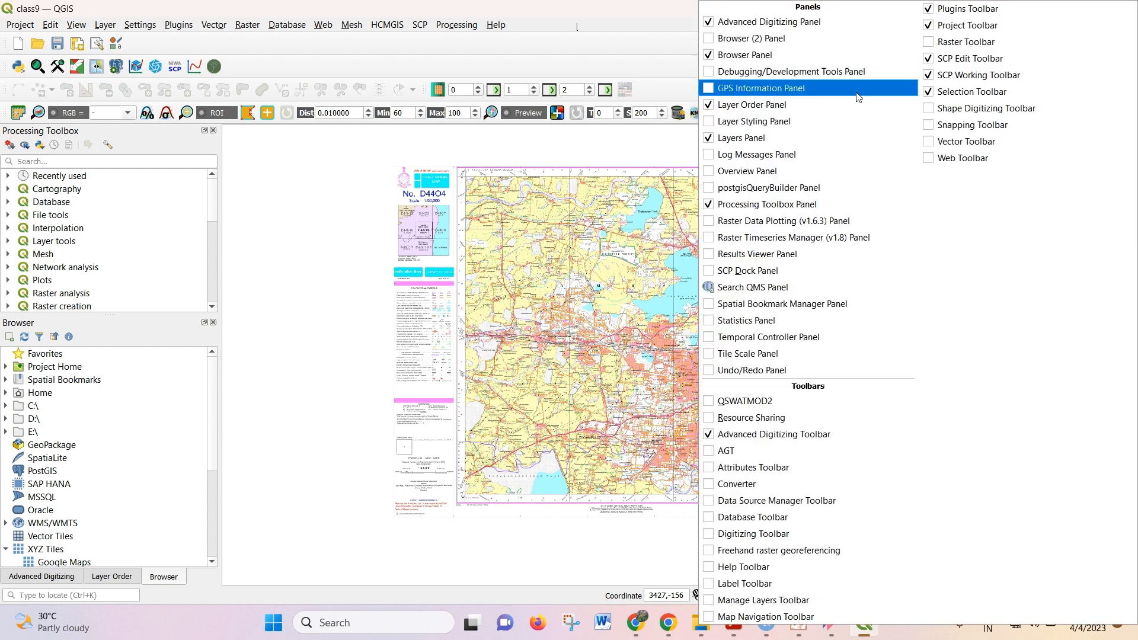
left_click(928, 108)
Show the Snapping, Vector and Web toolbars above the map canvas
right_click(783, 65)
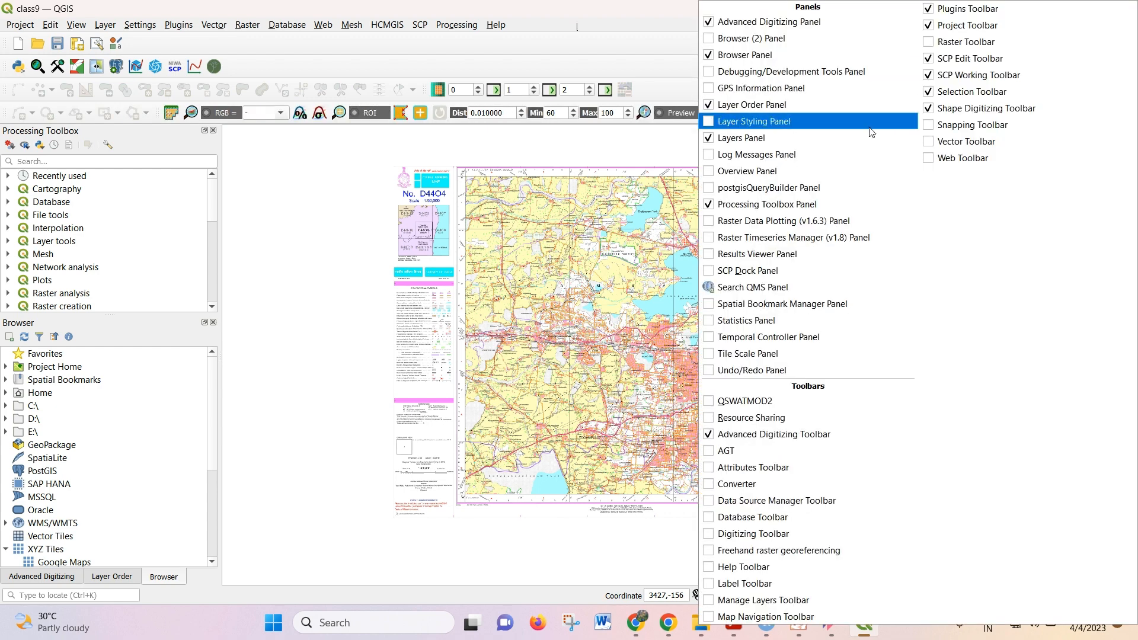
left_click(928, 125)
right_click(760, 51)
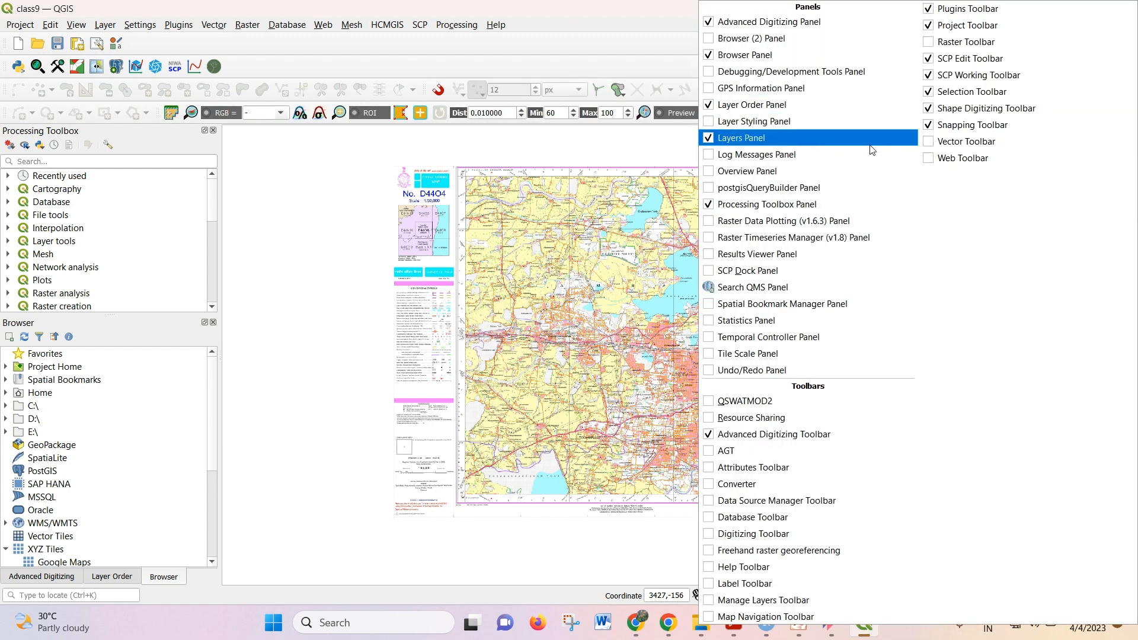
left_click(922, 139)
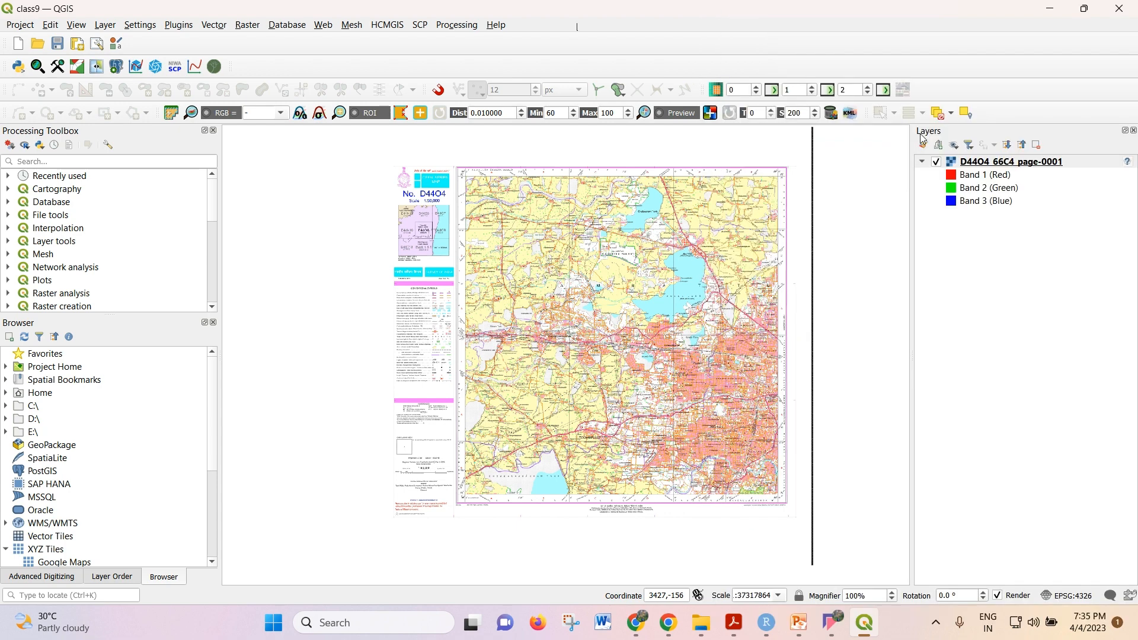
right_click(672, 68)
left_click(903, 155)
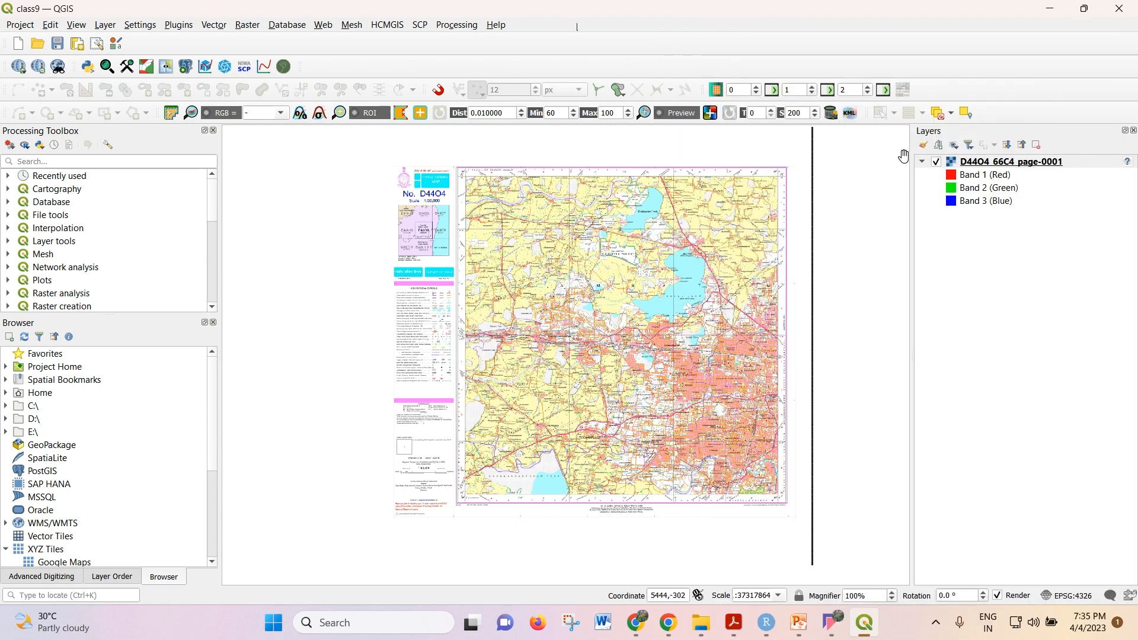
Show the Map Navigation Toolbar and the Manage Layers Toolbar
right_click(568, 64)
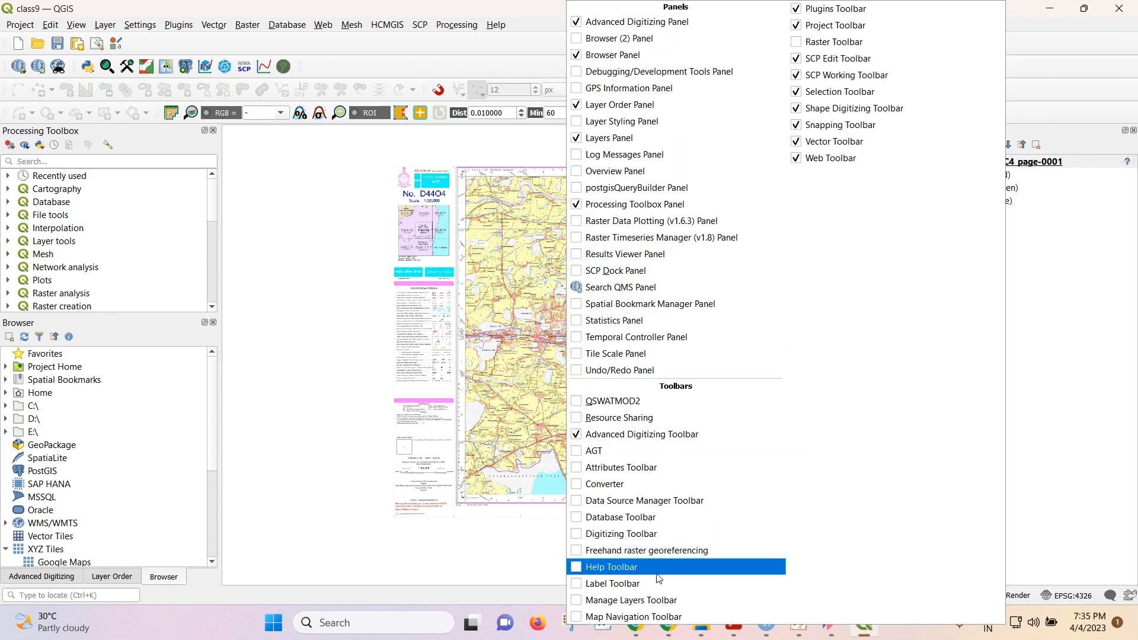
left_click(580, 618)
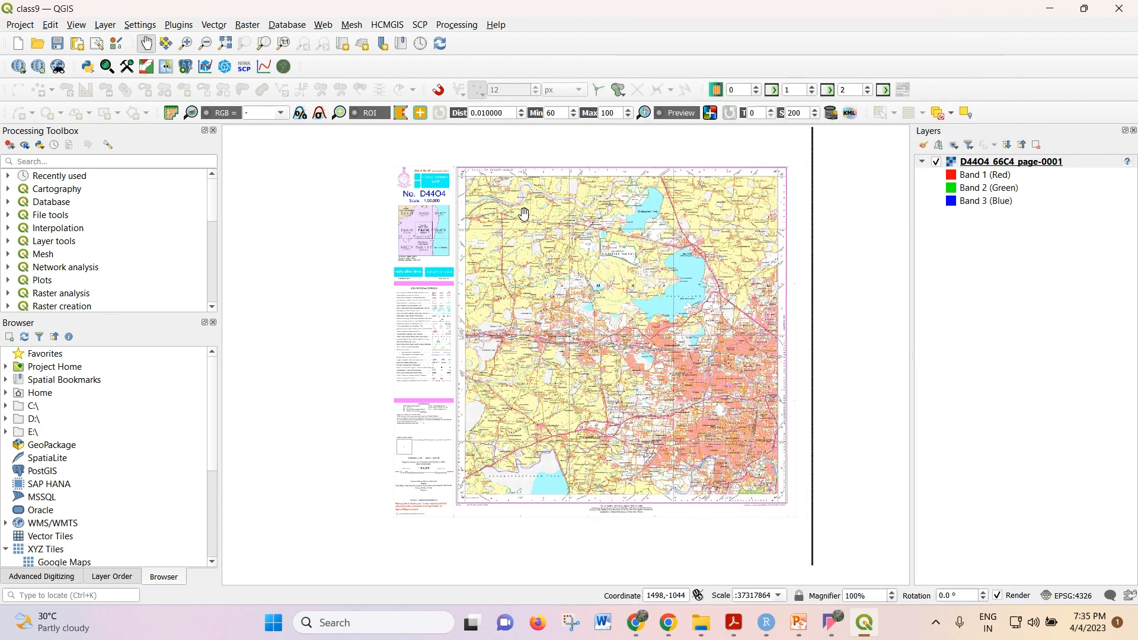
right_click(580, 54)
left_click(587, 600)
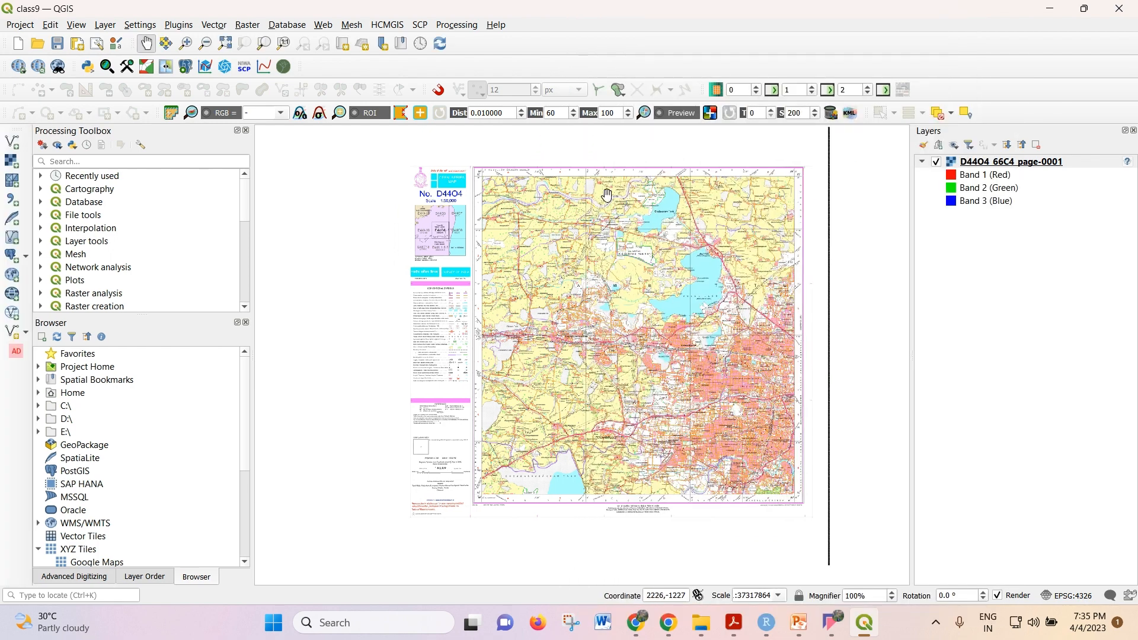
Show the Label Toolbar and the Digitizing Toolbar above the map canvas
right_click(584, 59)
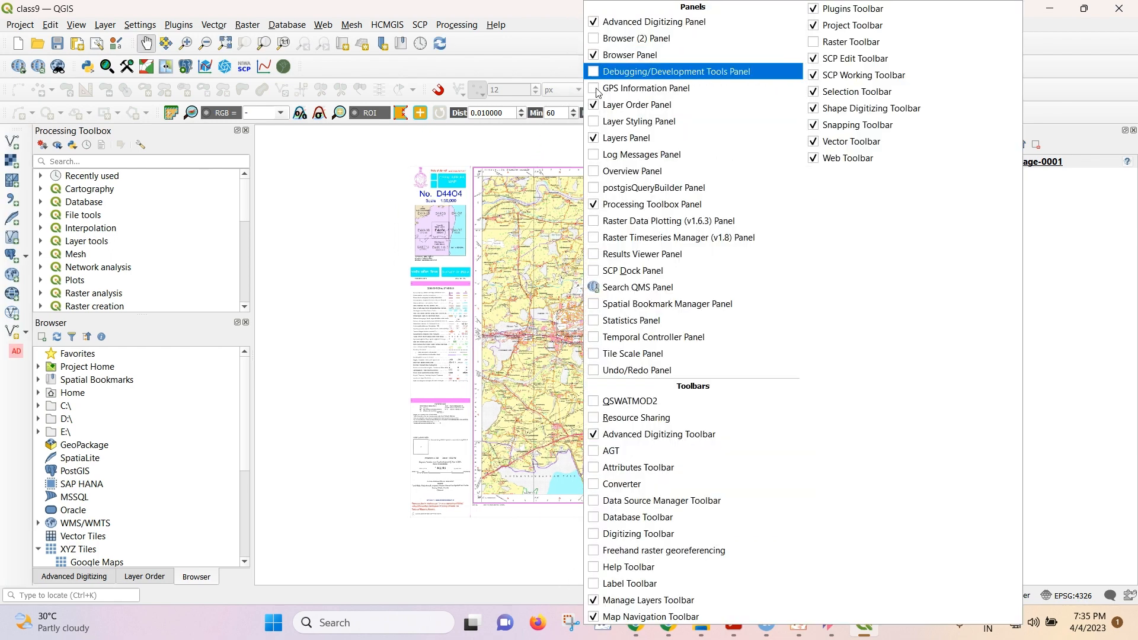
left_click(595, 583)
right_click(647, 41)
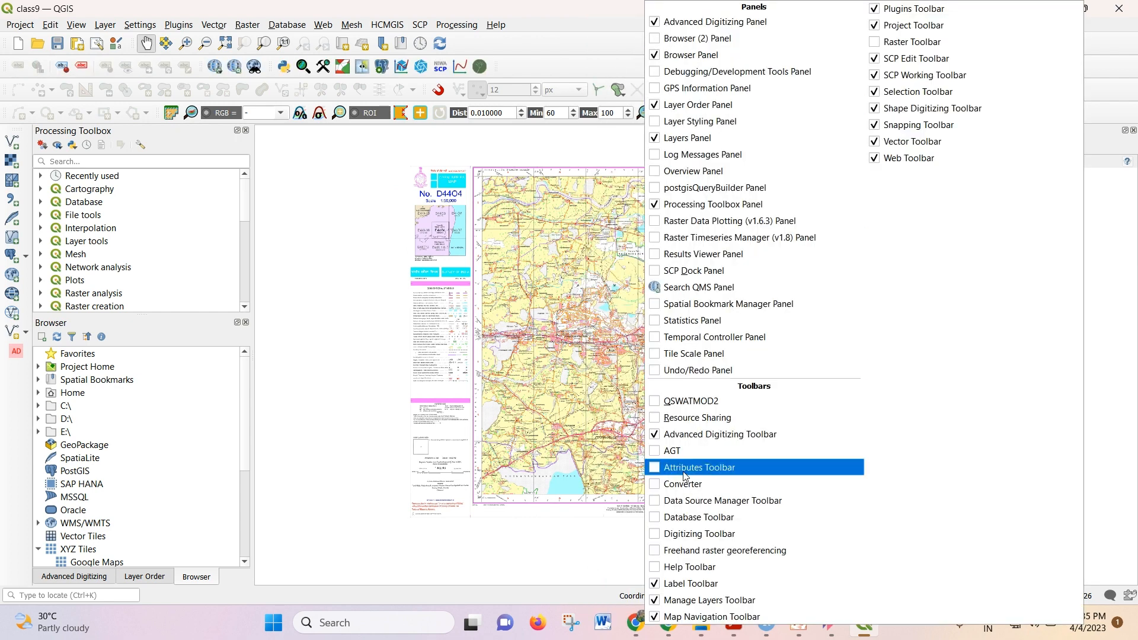
left_click(656, 533)
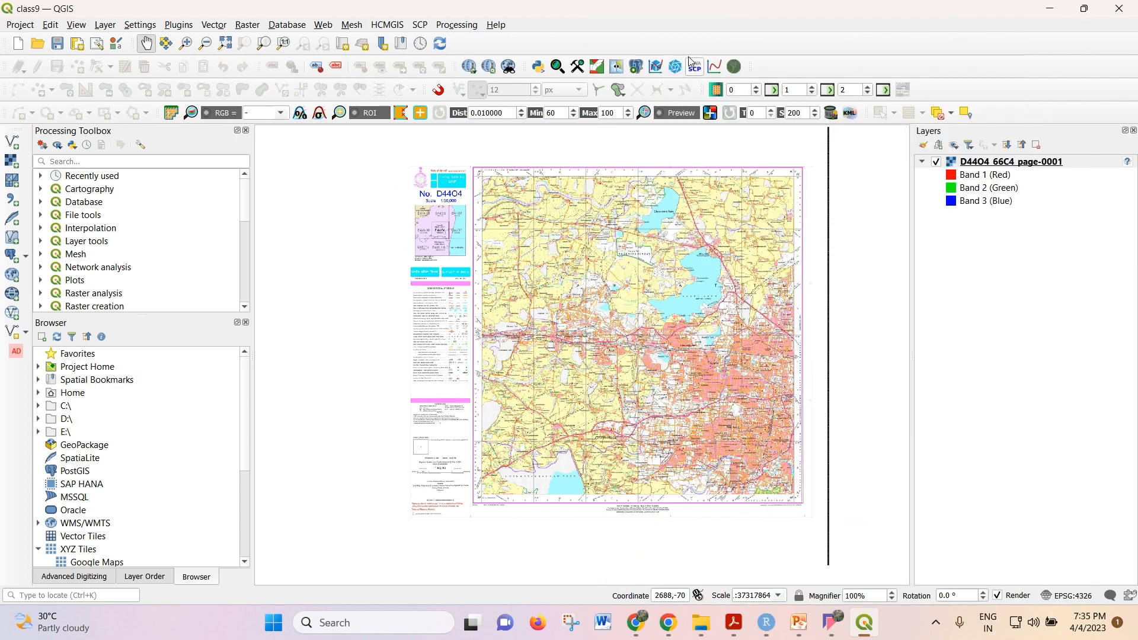
Show the Freehand raster georeferencing toolbar and the Database Toolbar
right_click(698, 43)
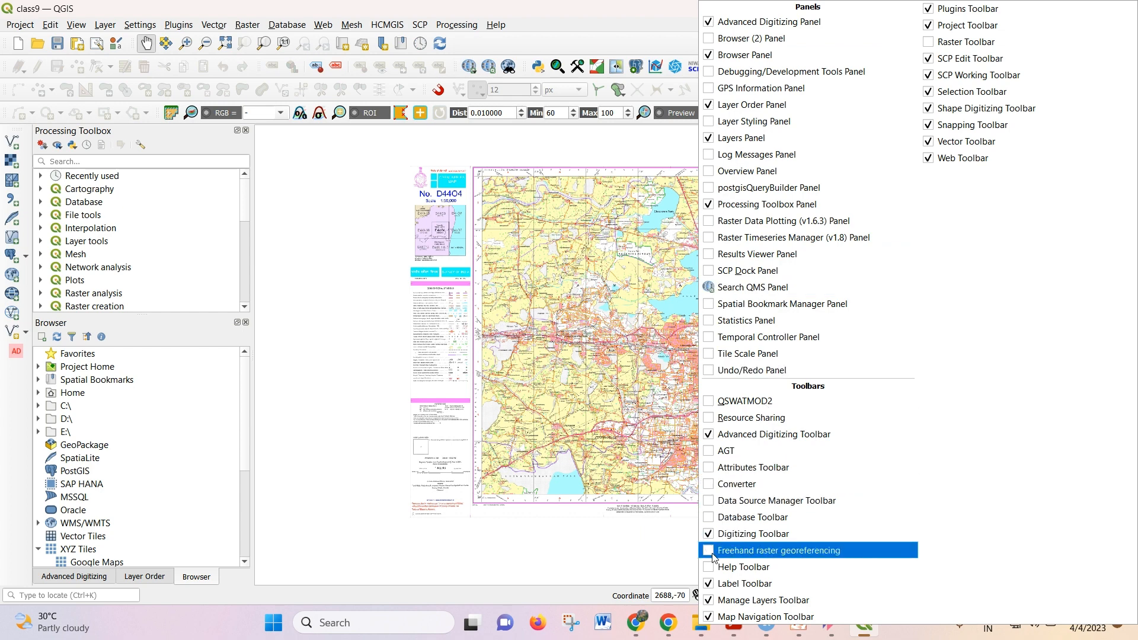
left_click(711, 553)
right_click(761, 45)
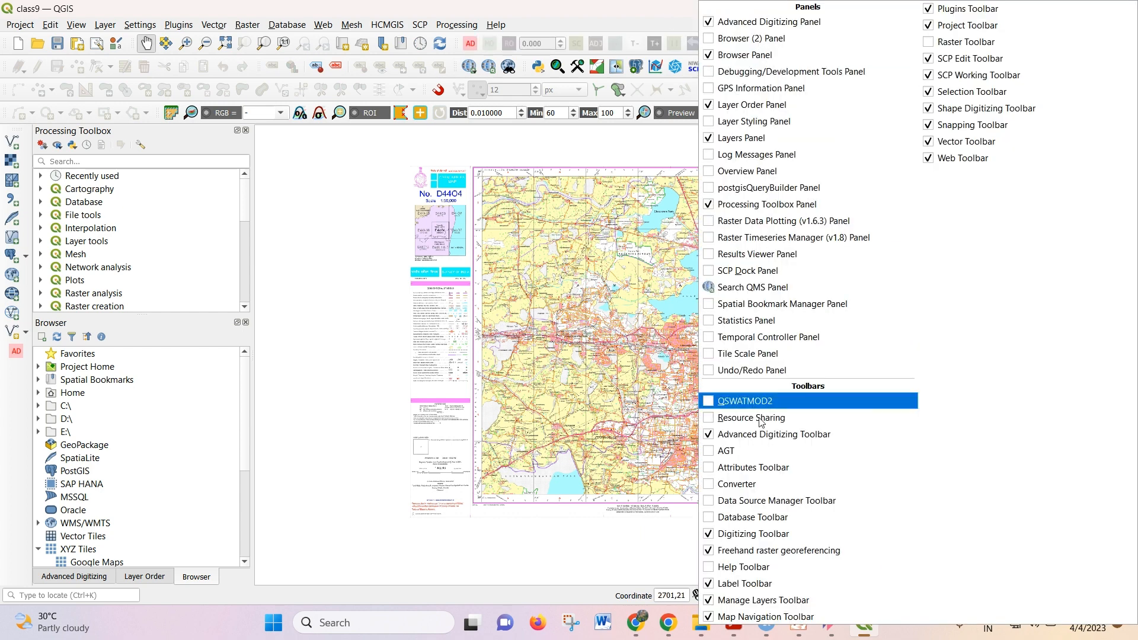
left_click(741, 517)
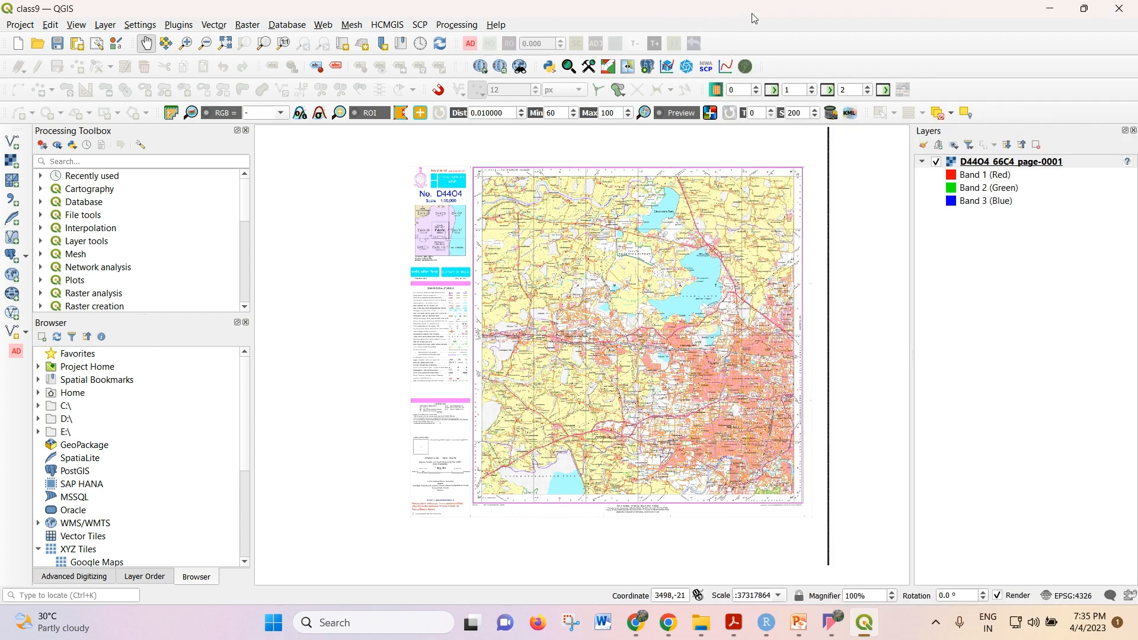
right_click(766, 39)
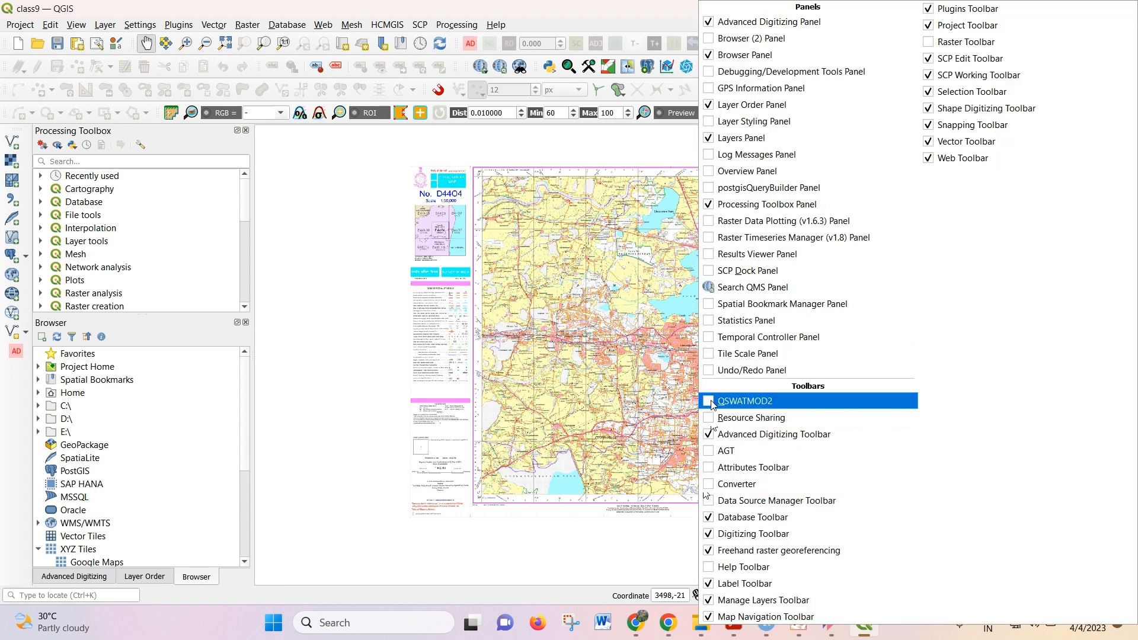
left_click(717, 354)
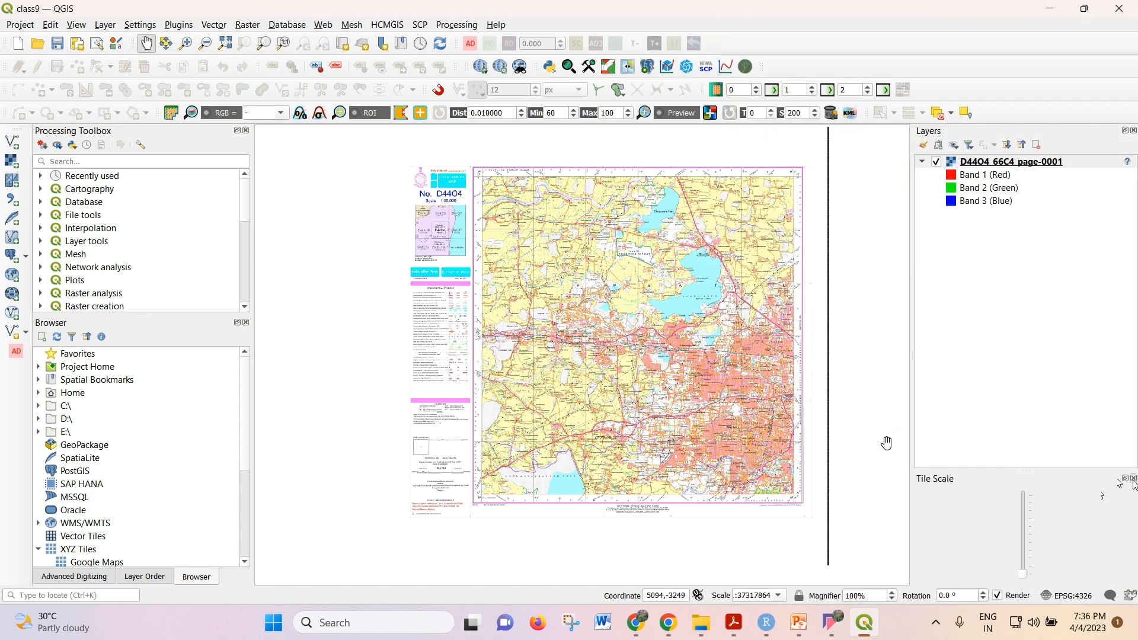
left_click(1133, 478)
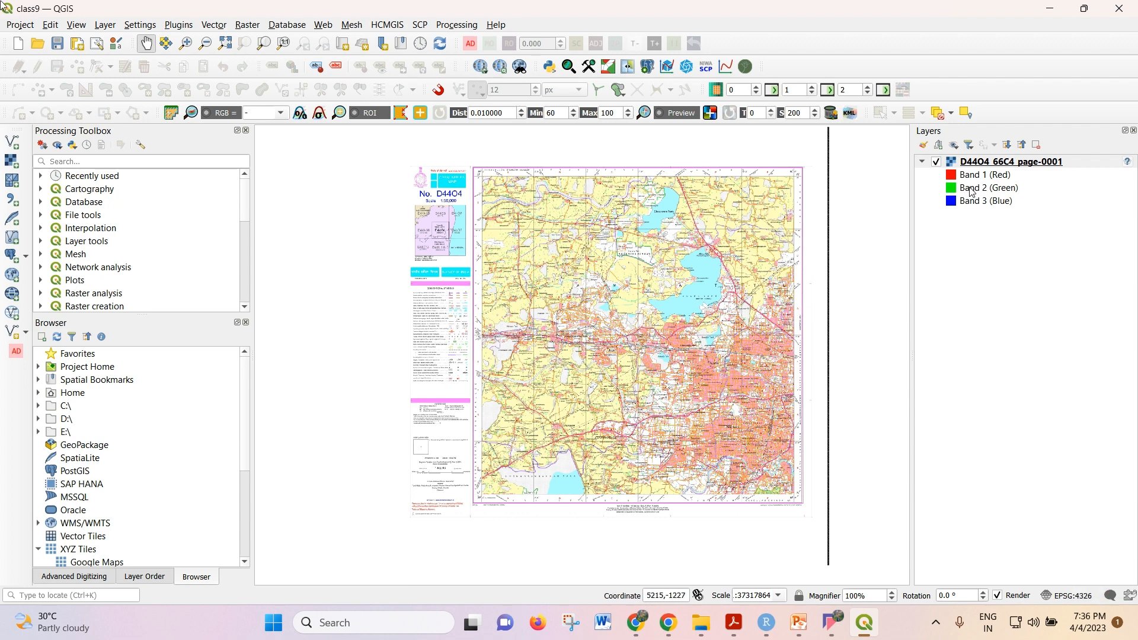
Add the raster D44O4_66C4_page-0001_modified from the output folder to the project as a layer
right_click(1024, 163)
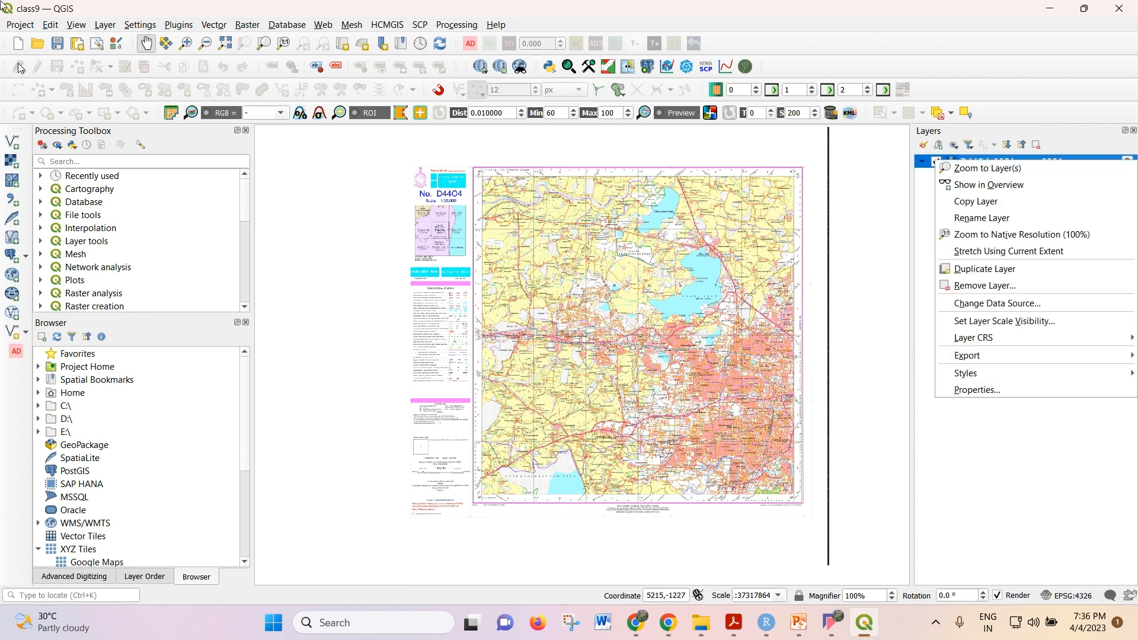
left_click(105, 24)
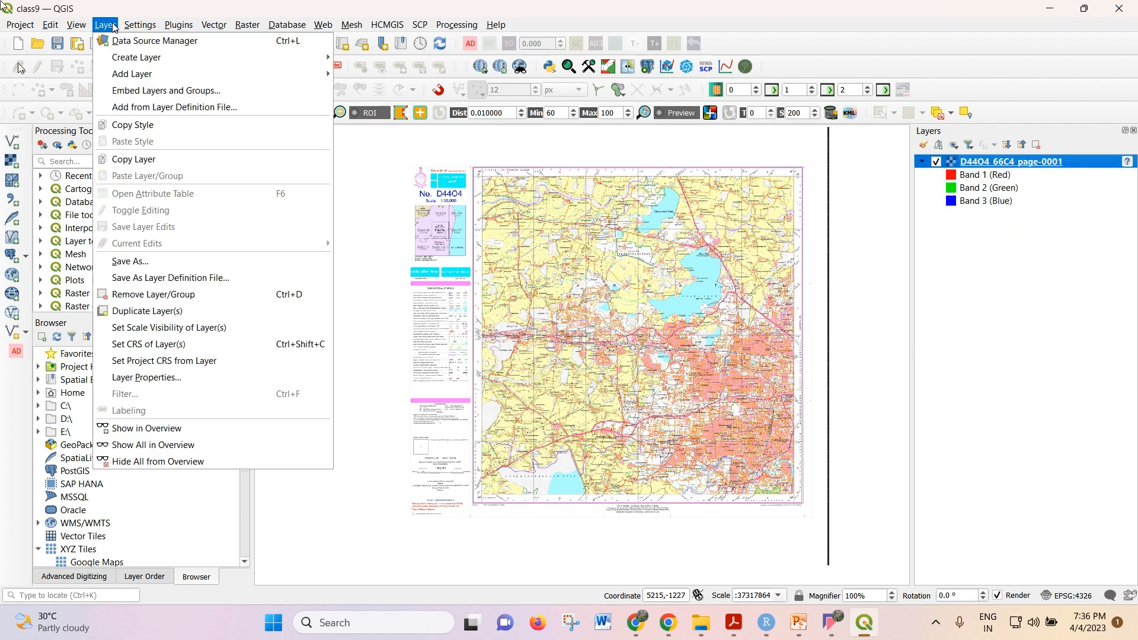
mouse_move(128, 73)
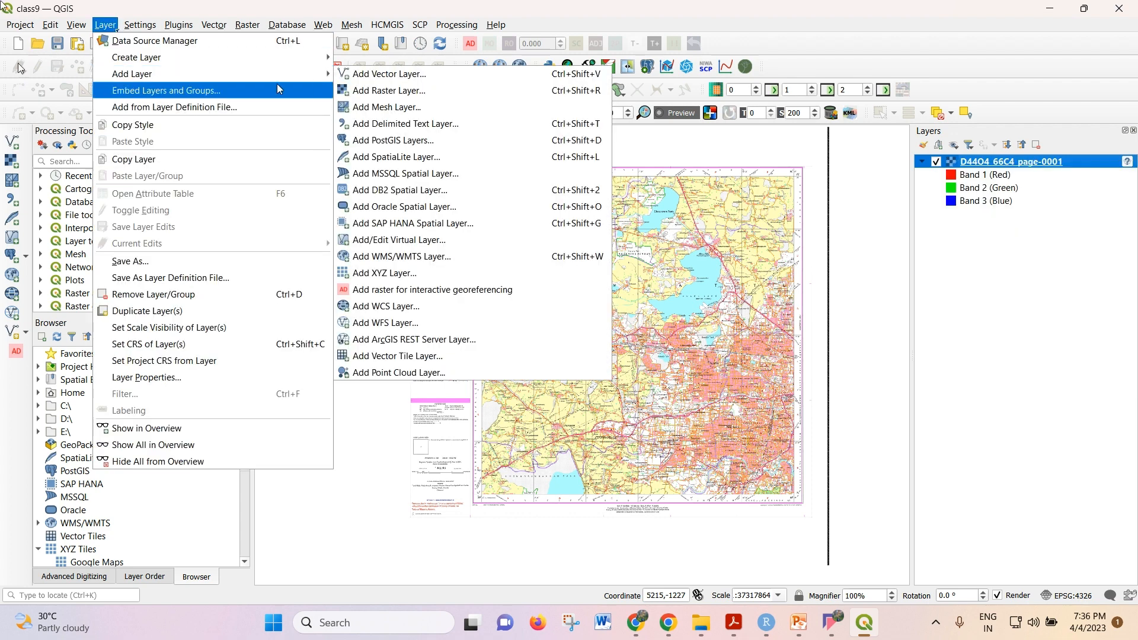
left_click(429, 97)
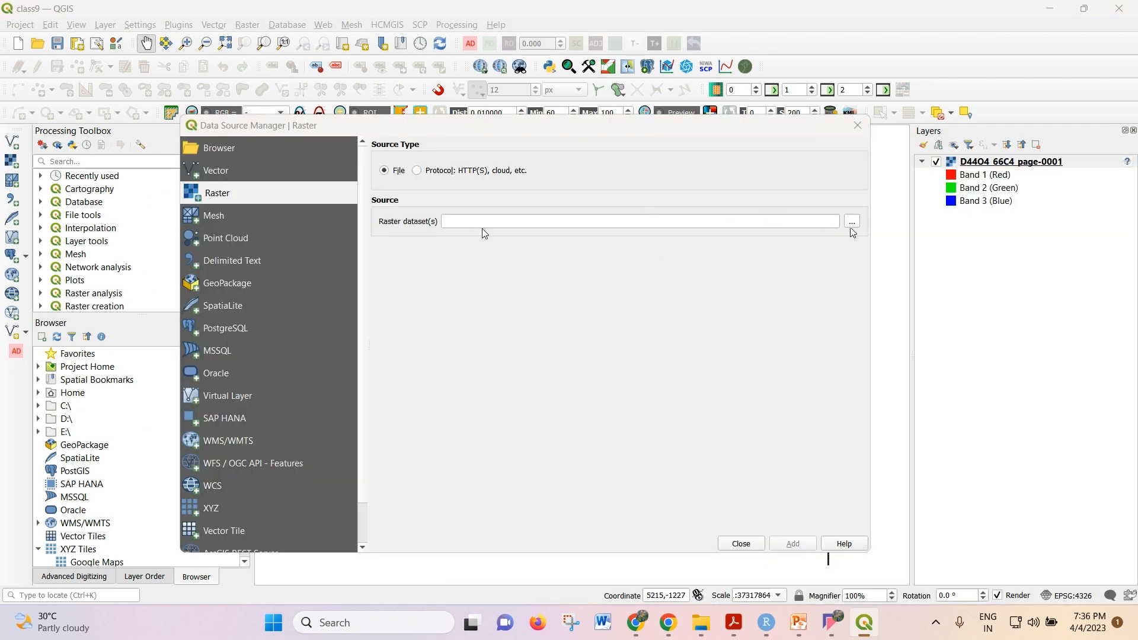
left_click(847, 219)
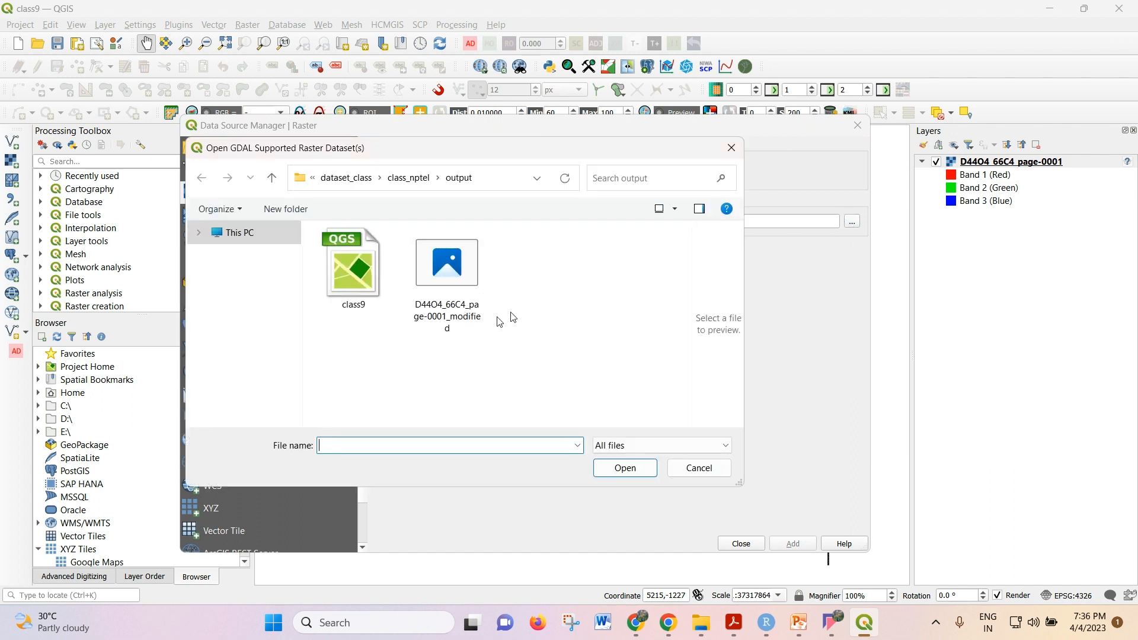
left_click(449, 281)
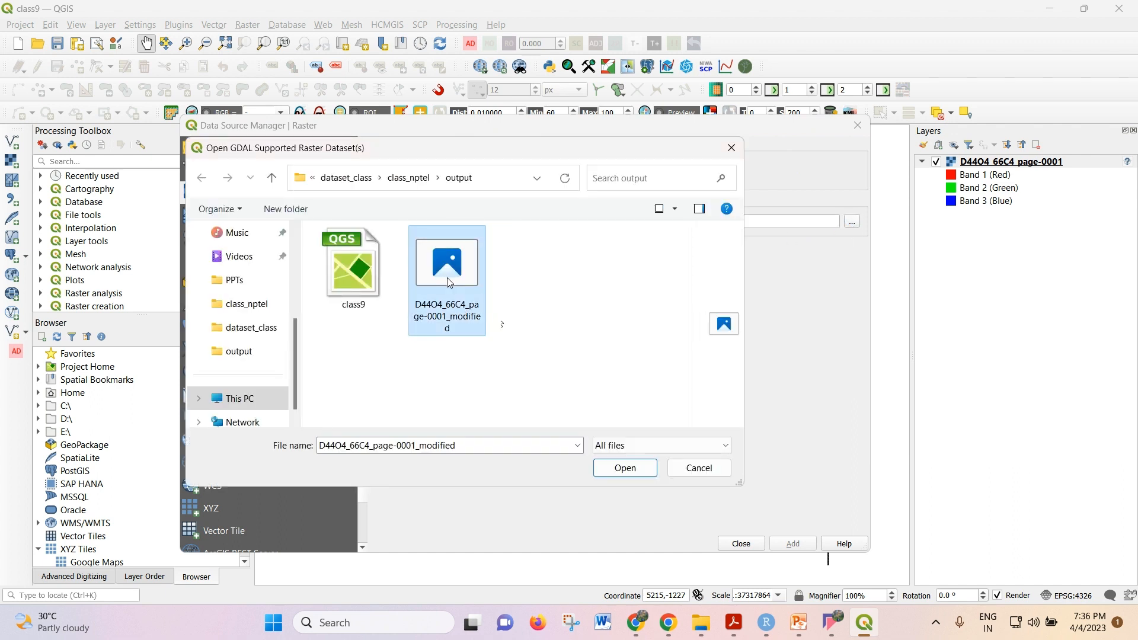
left_click(643, 475)
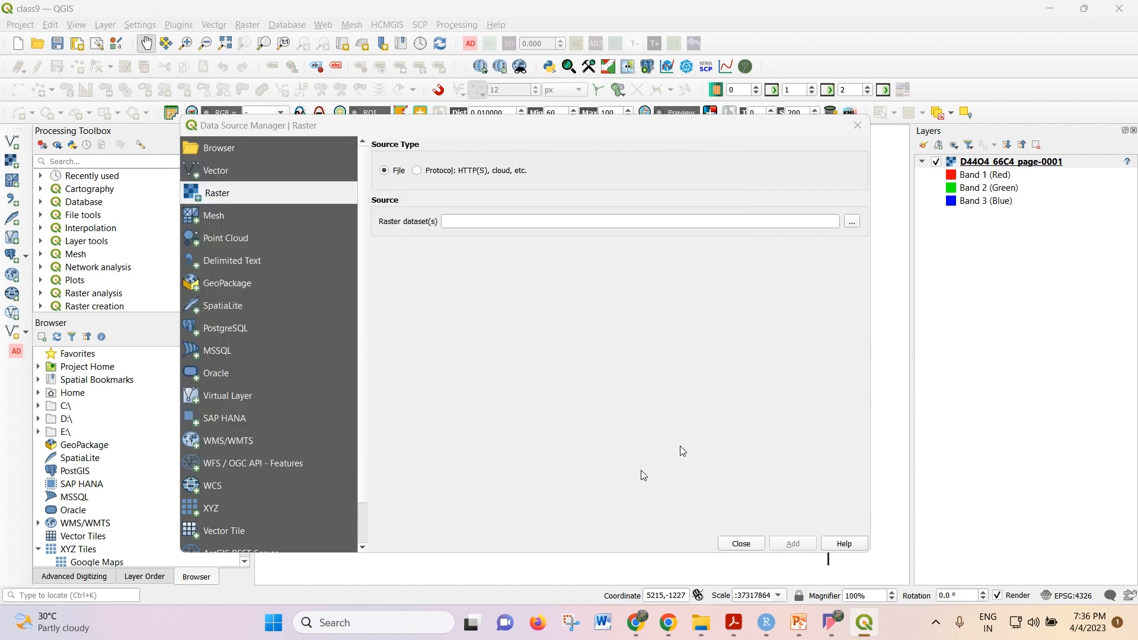
left_click(793, 544)
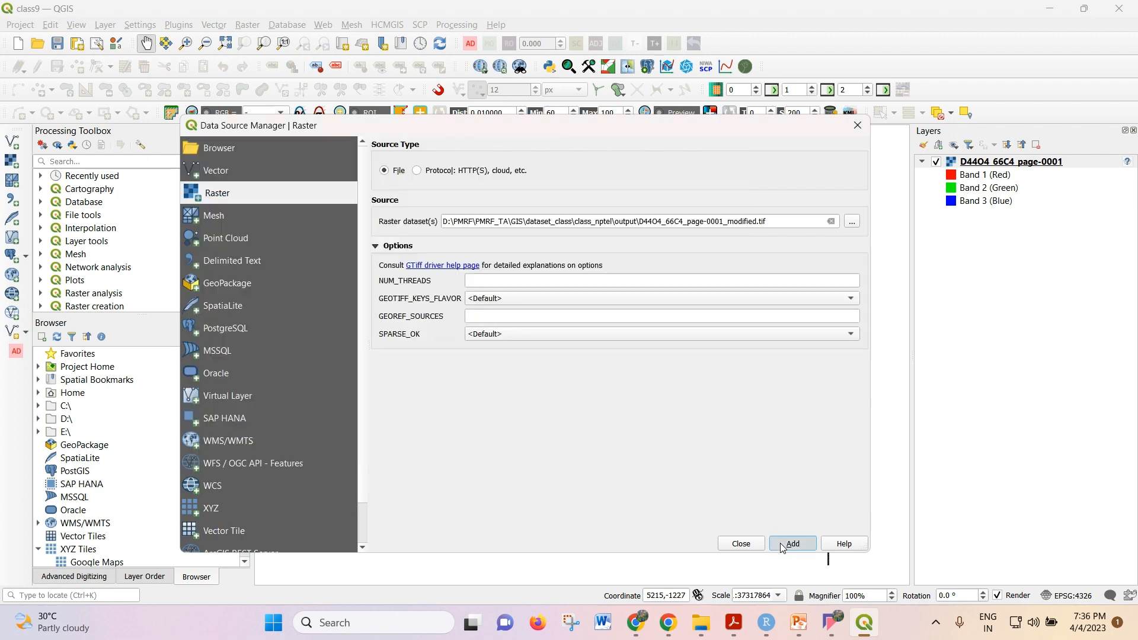
left_click(748, 541)
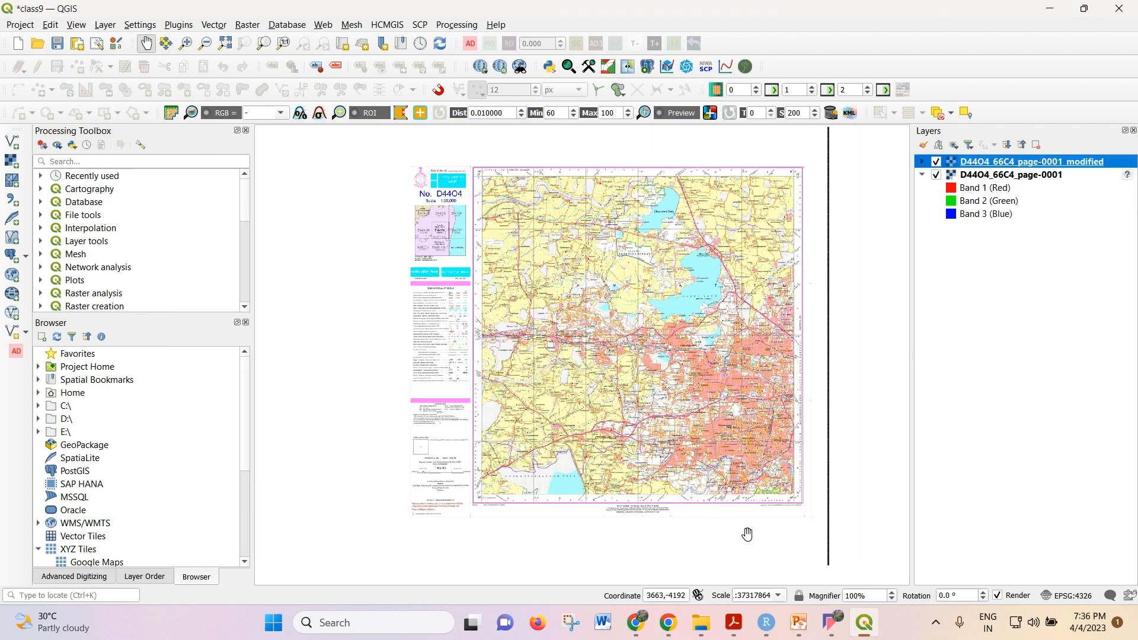
Remove the original D44O4_66C4_page-0001 layer from the project, keeping the modified raster
left_click(938, 175)
left_click(939, 176)
left_click(984, 183)
right_click(964, 177)
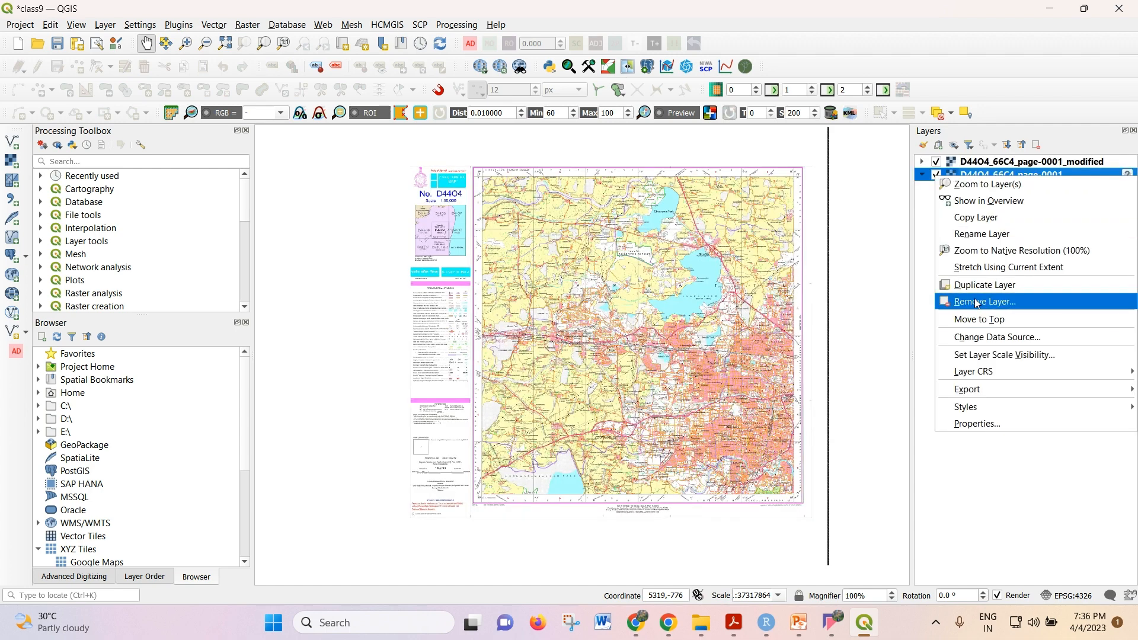
left_click(975, 302)
left_click(563, 332)
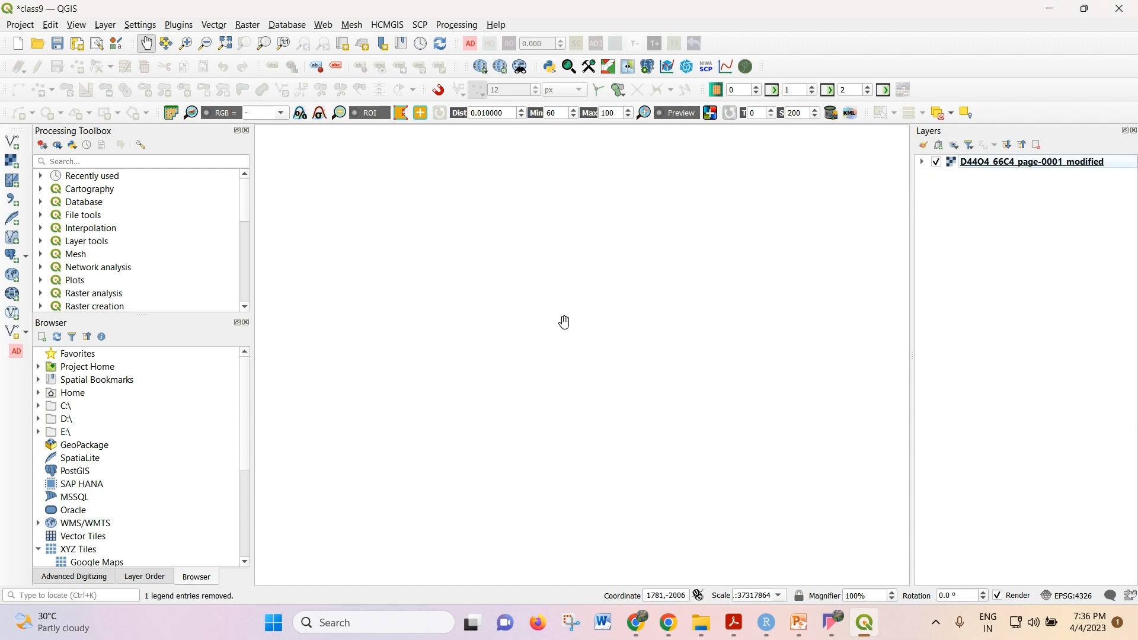
Expand the D44O4_66C4_page-0001_modified layer's legend, zoom the map to its extent and save the project
left_click(922, 162)
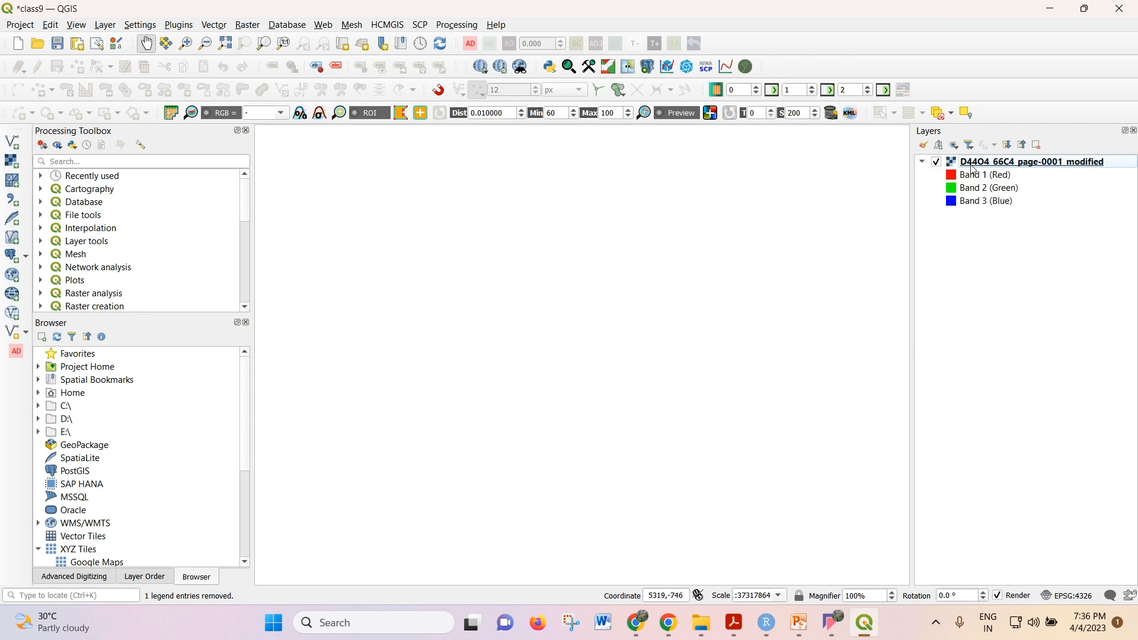
right_click(948, 165)
left_click(980, 177)
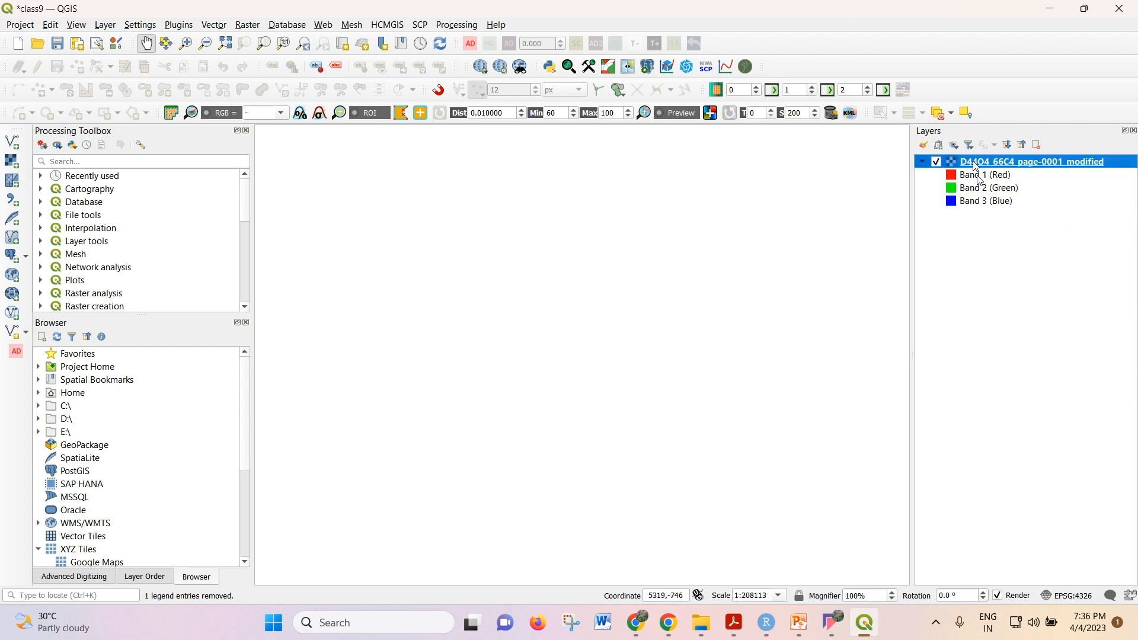
right_click(976, 166)
left_click(982, 177)
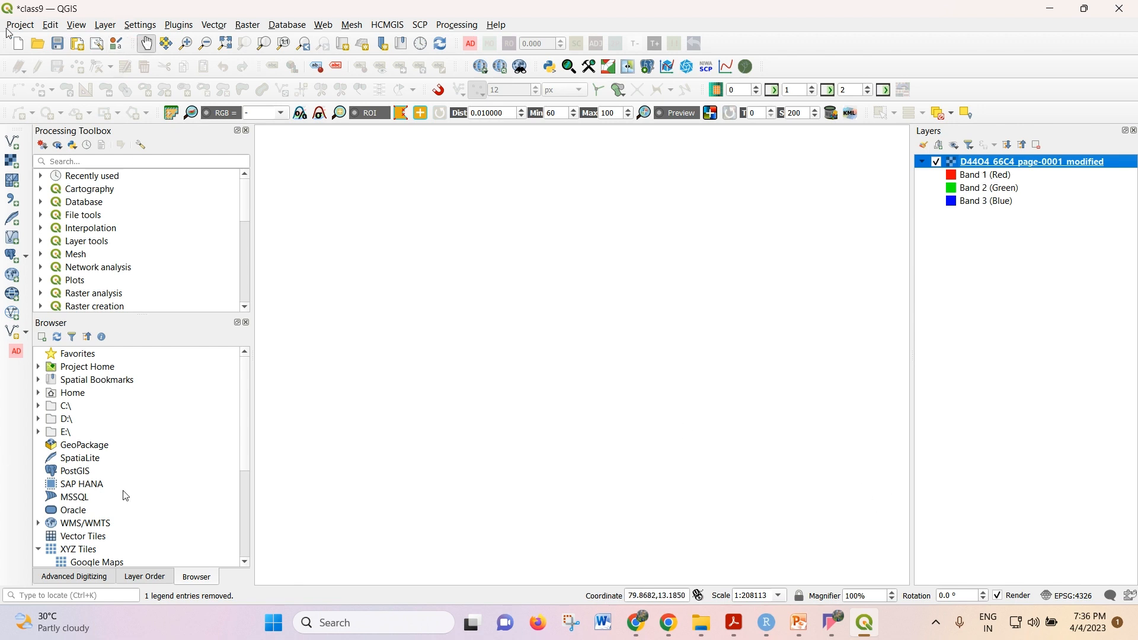
left_click(57, 46)
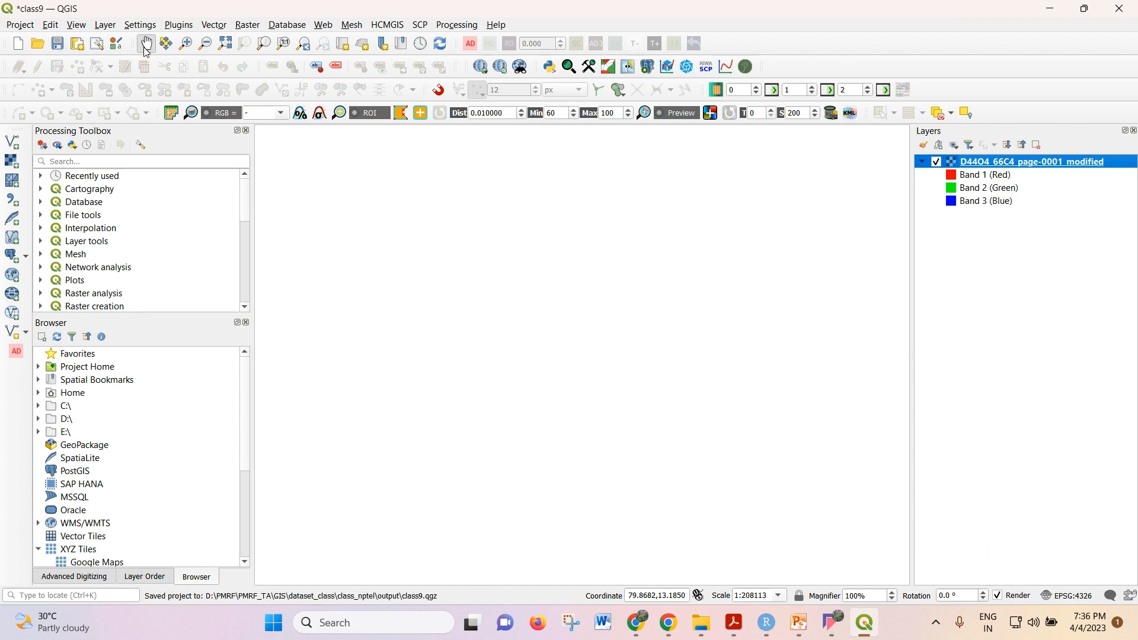
Open the Georeferencer, load the raster D44O4_66C4_page-0001 from the class_nptel folder and move the window higher on the screen
left_click(179, 28)
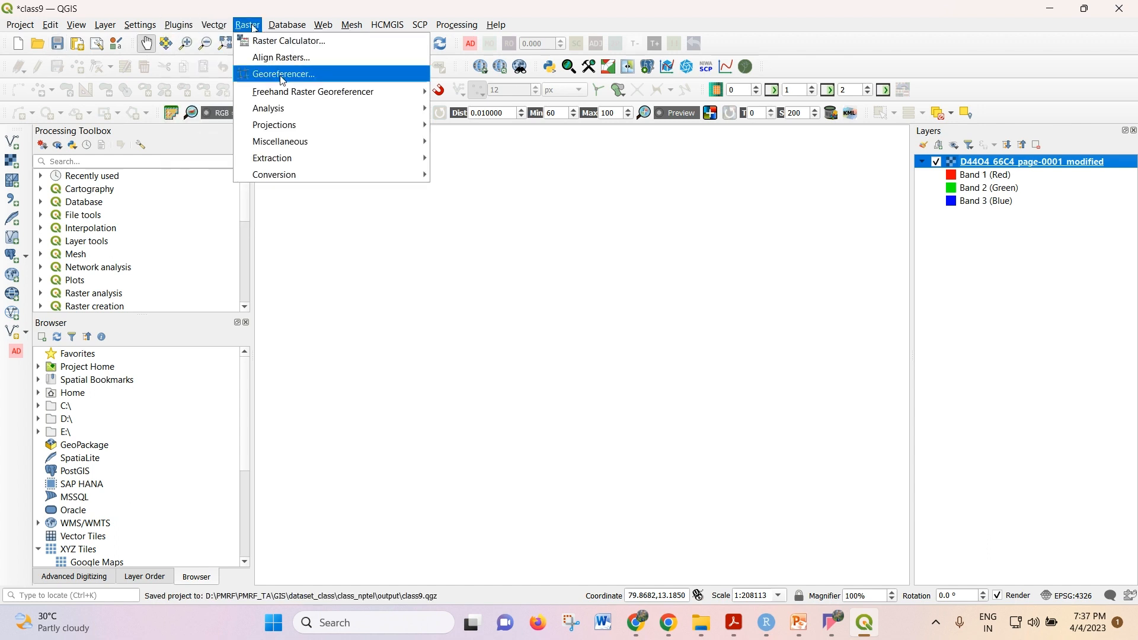
left_click(280, 75)
left_click(226, 114)
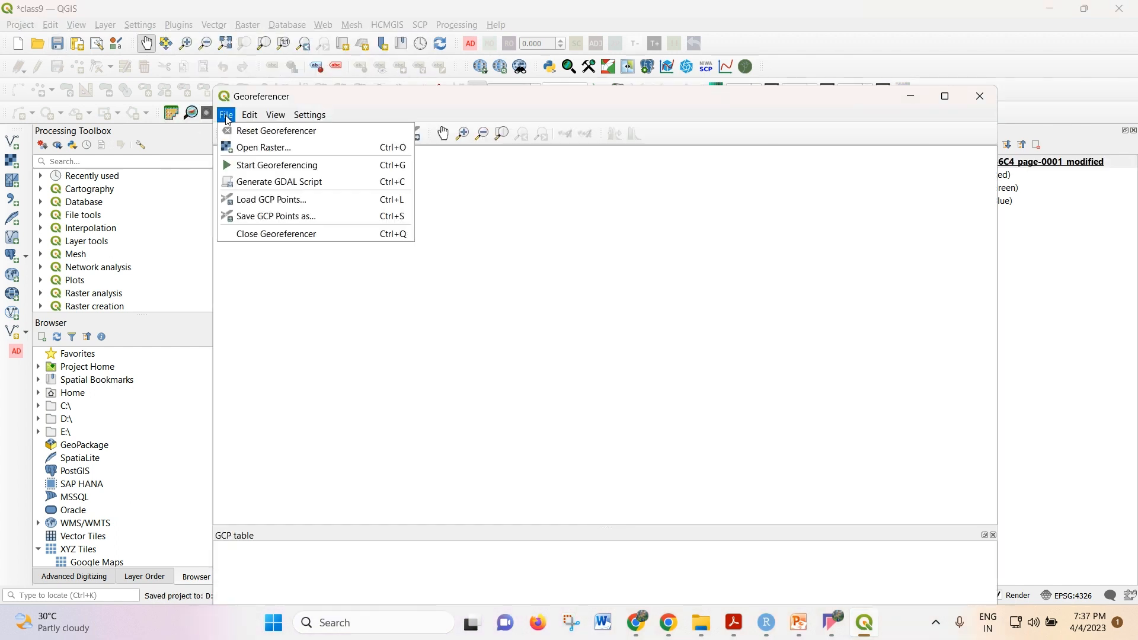
left_click(253, 148)
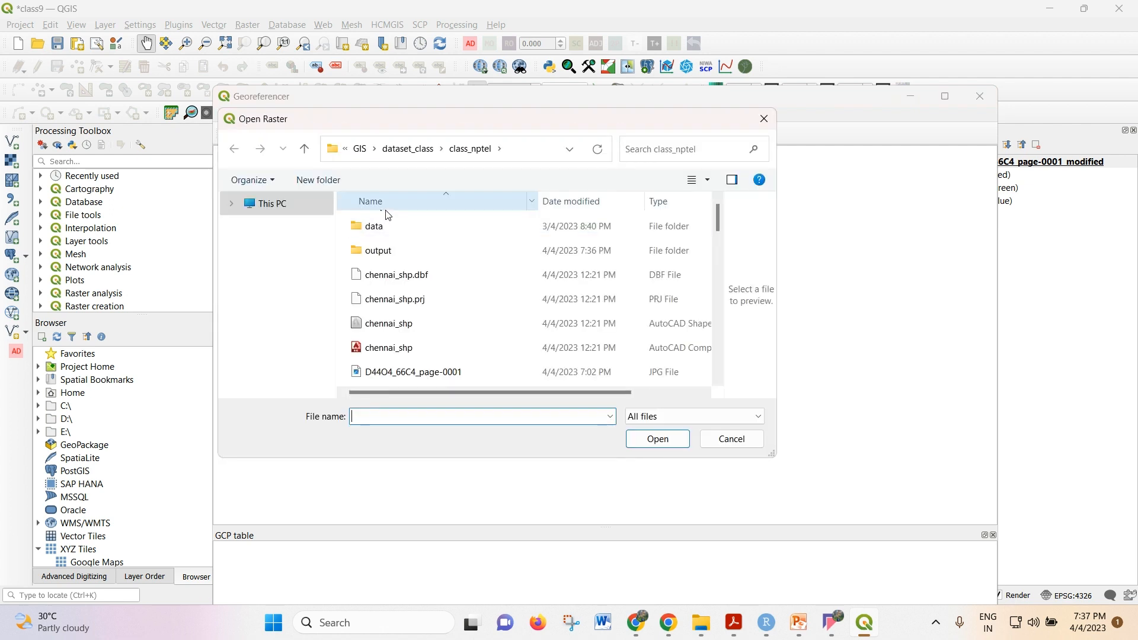
scroll(401, 261, "down", 4)
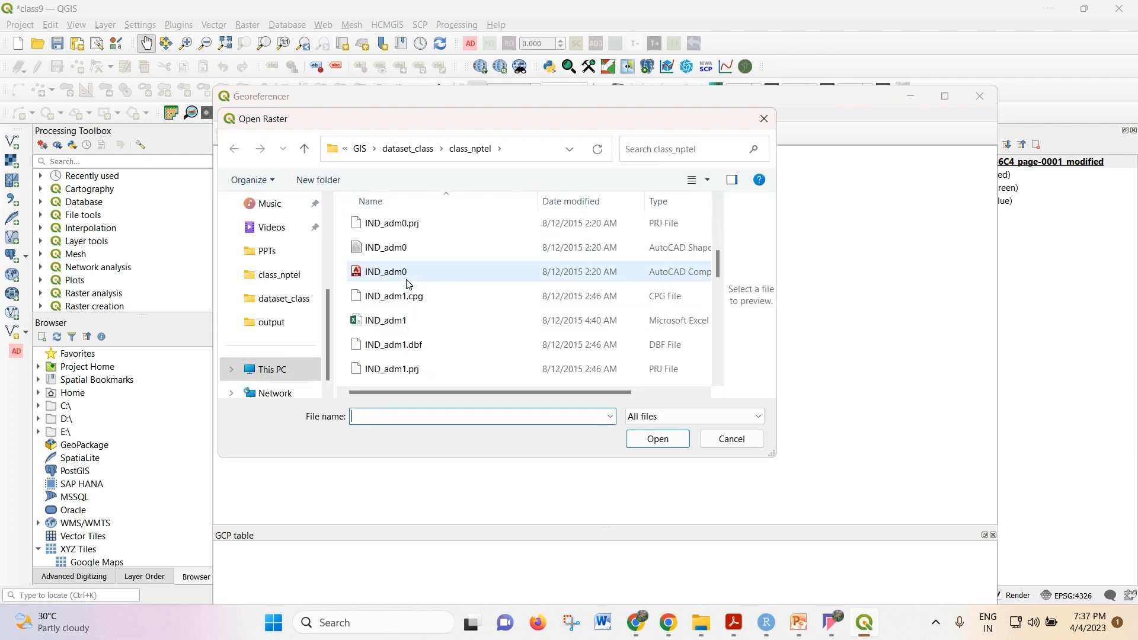
scroll(402, 275, "up", 3)
double_click(405, 297)
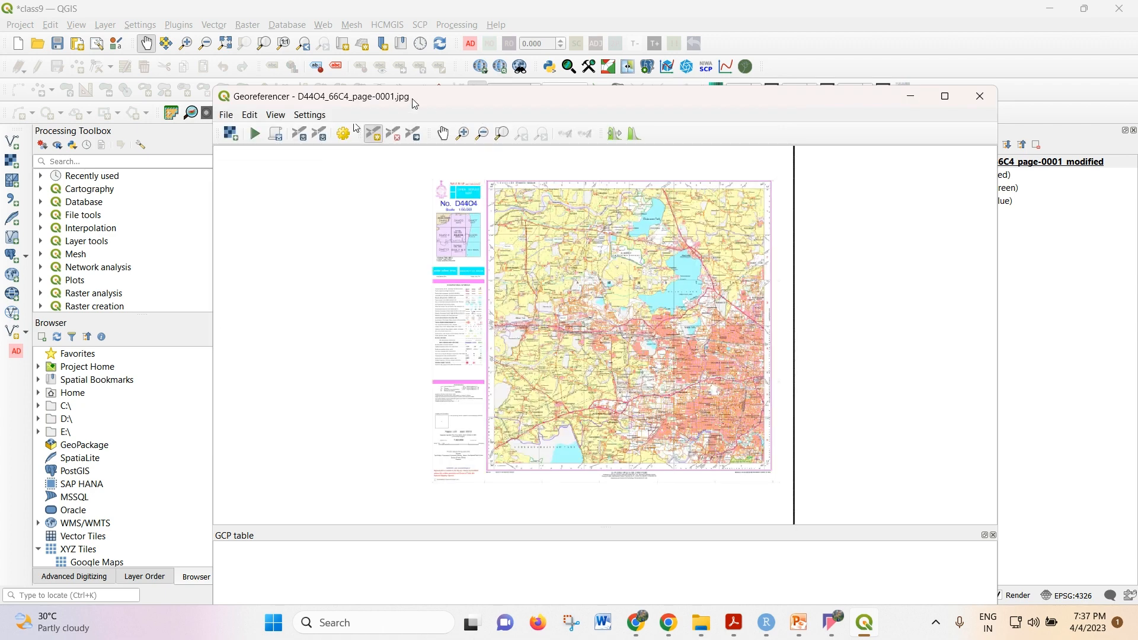
left_click_drag(411, 99, 390, 42)
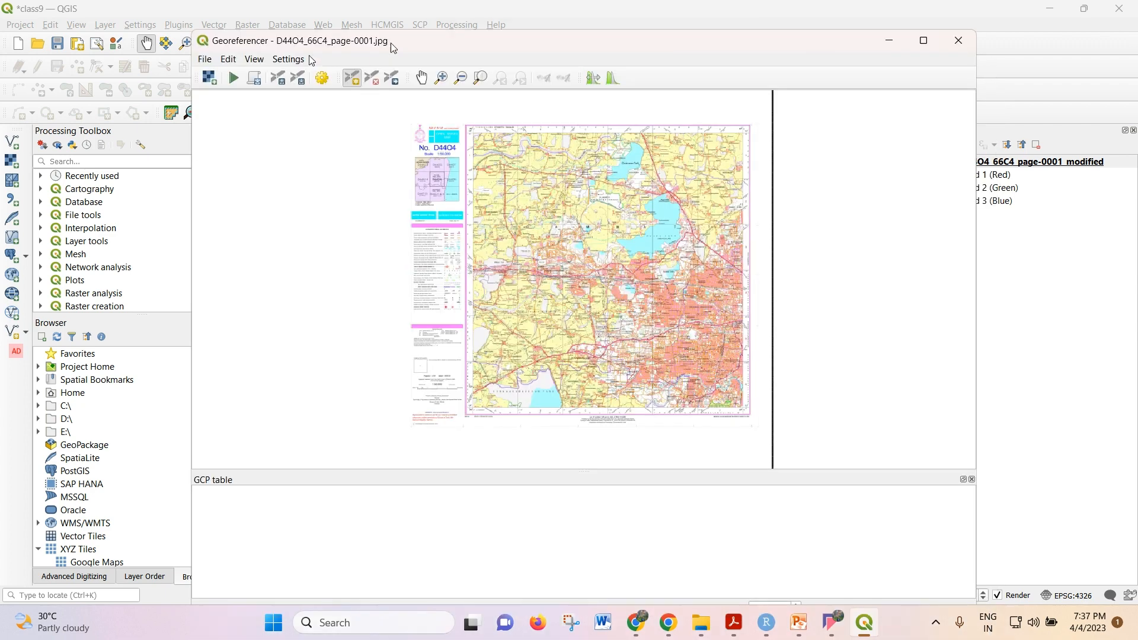
Look through the class_nptel folder and its output and data subfolders for a GCP points file, then leave without loading one
left_click(205, 60)
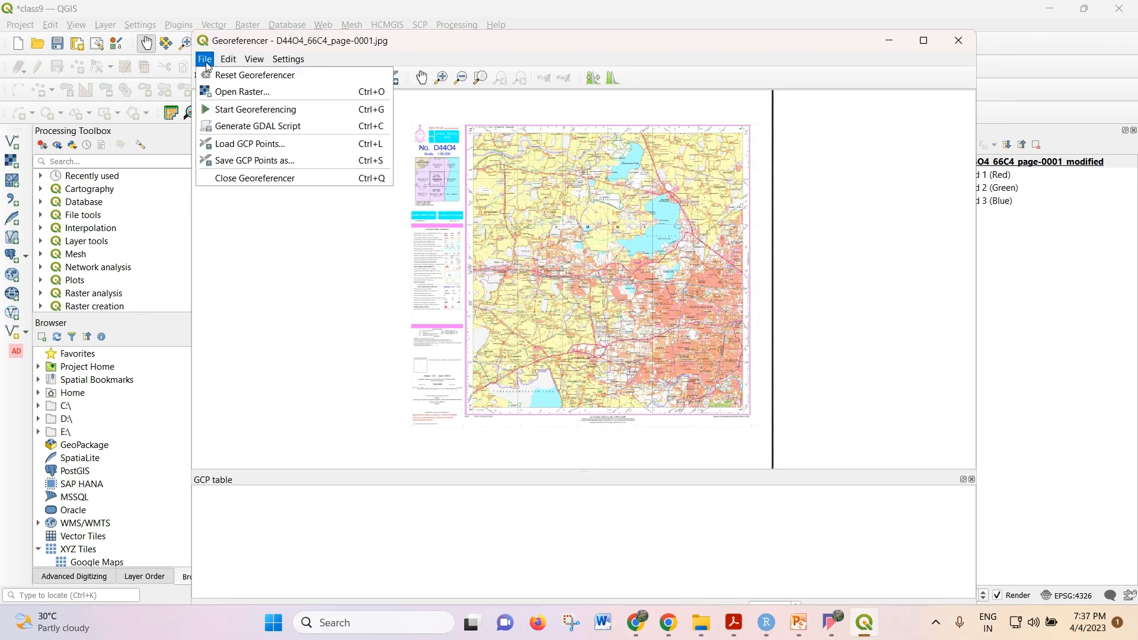
left_click(220, 145)
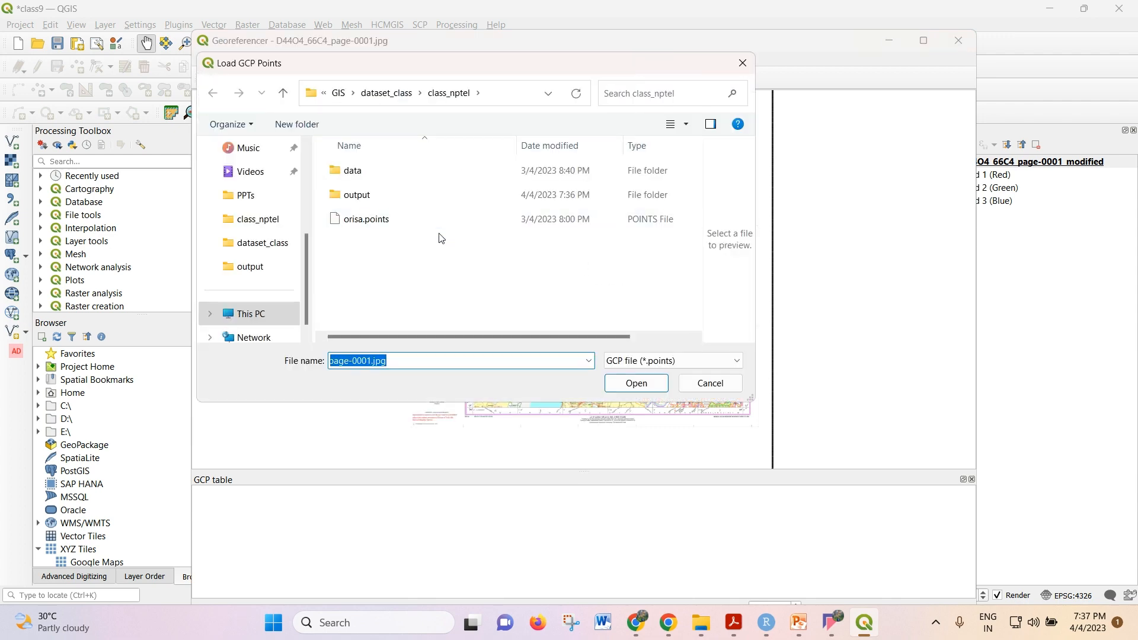
left_click(385, 220)
double_click(394, 196)
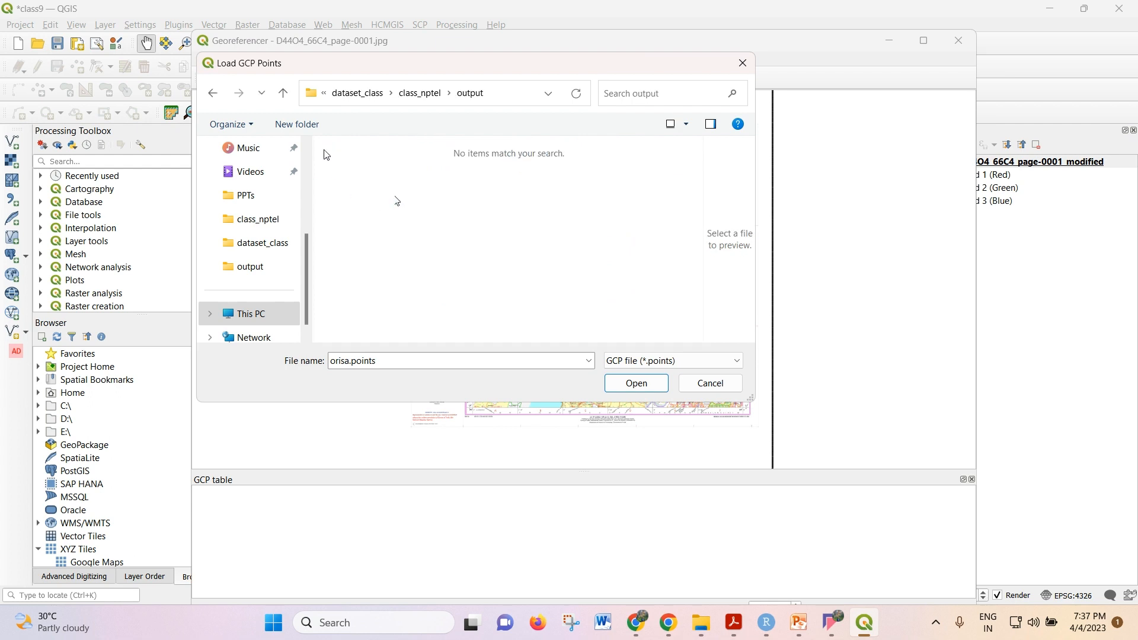
left_click(283, 93)
double_click(386, 173)
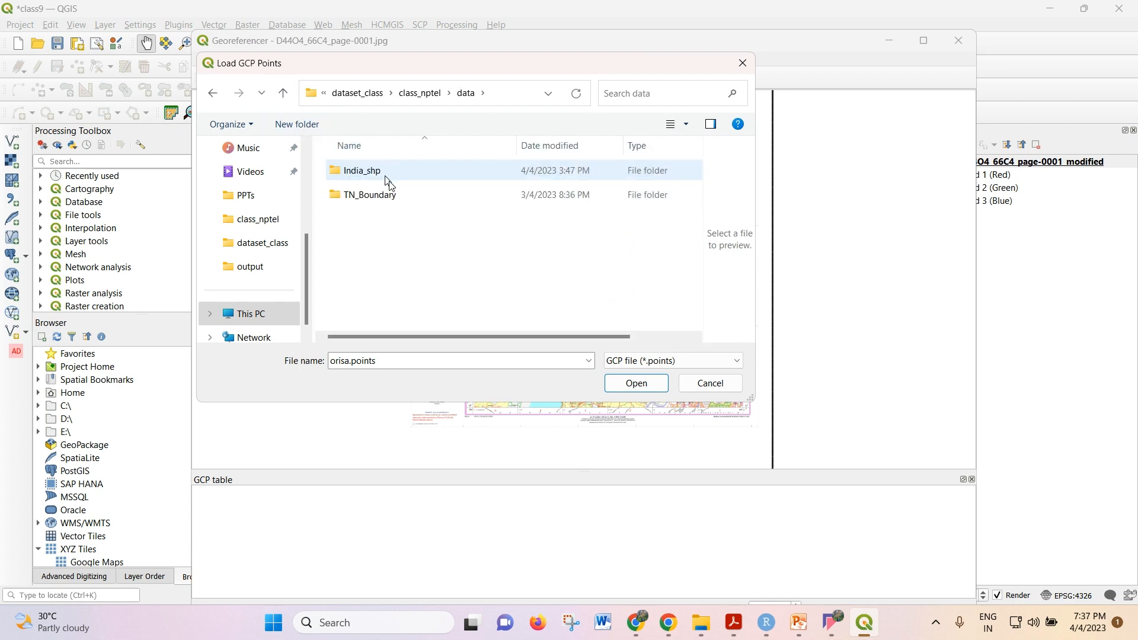
left_click(283, 93)
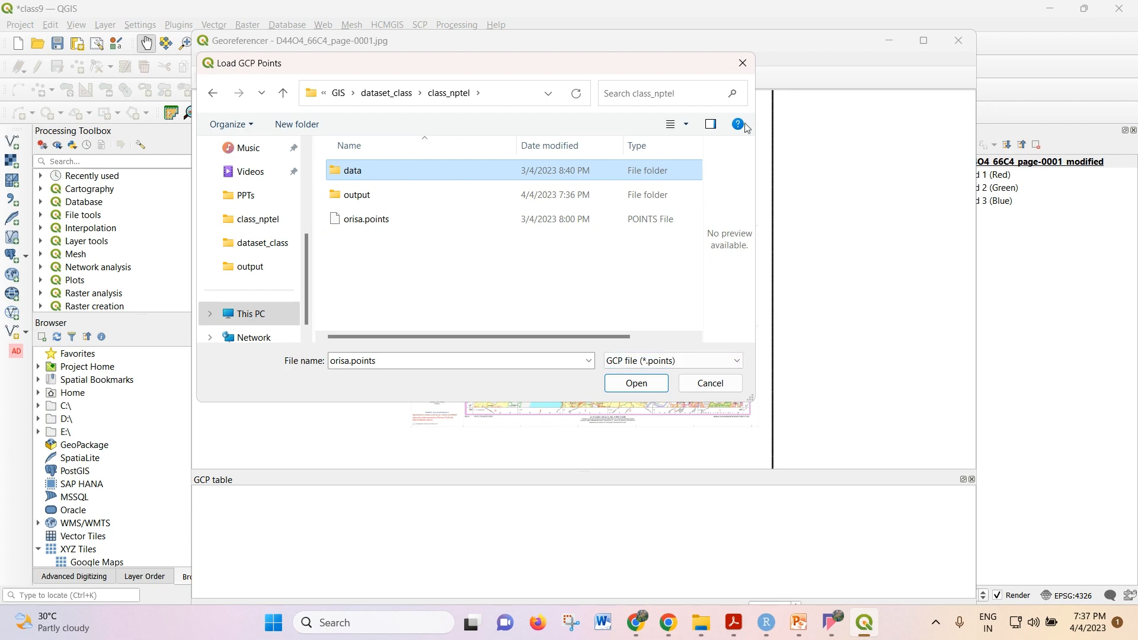
left_click(741, 63)
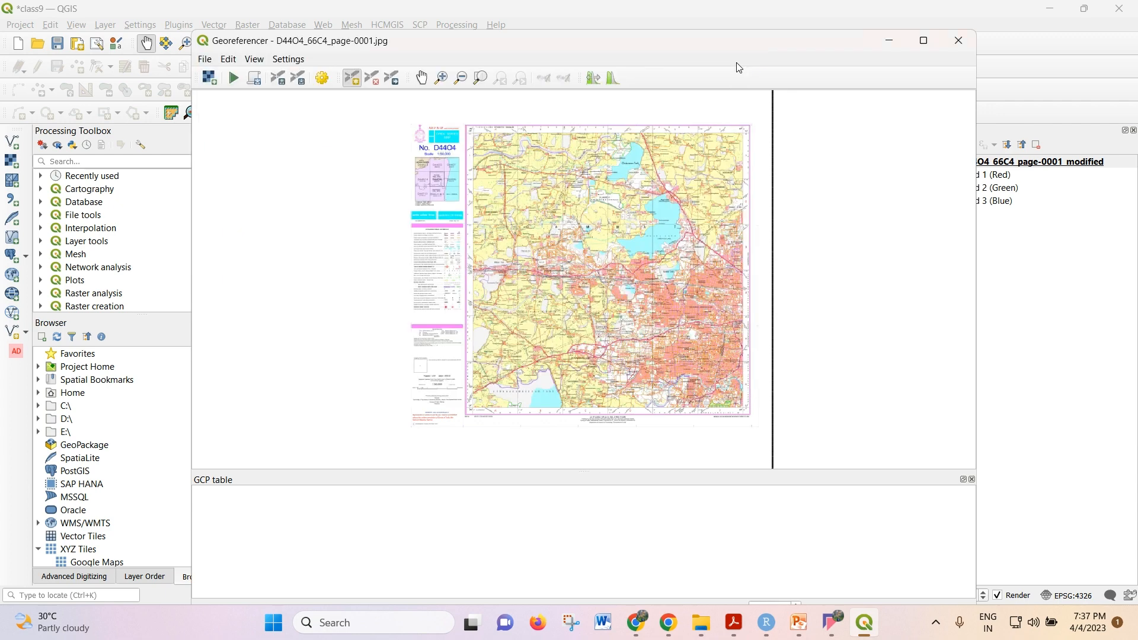
left_click(317, 80)
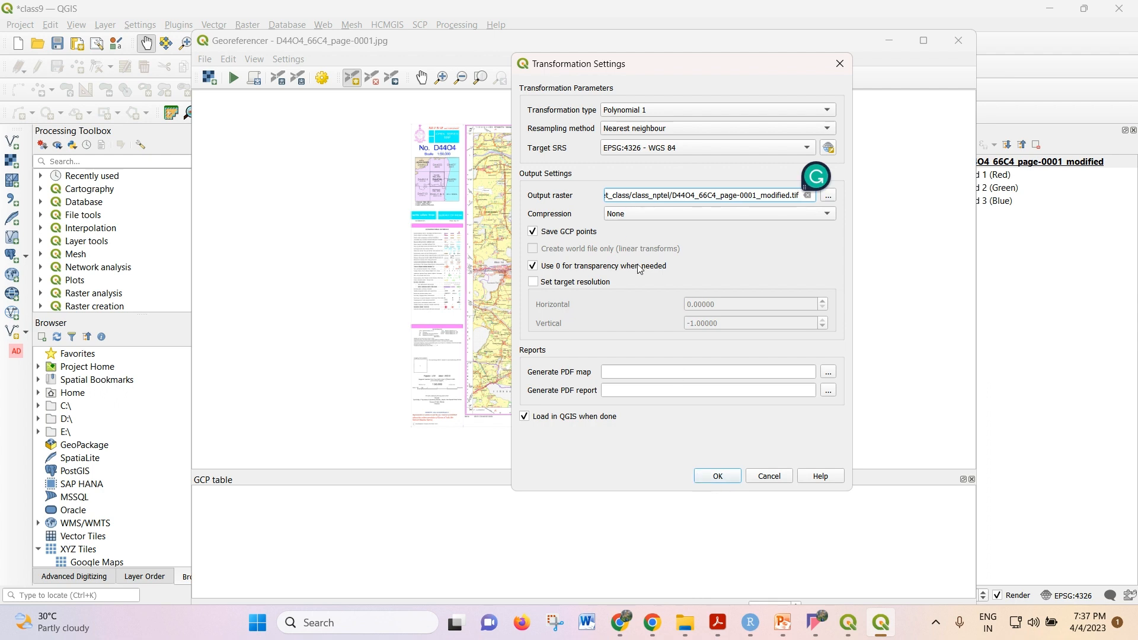
left_click(649, 214)
left_click(650, 215)
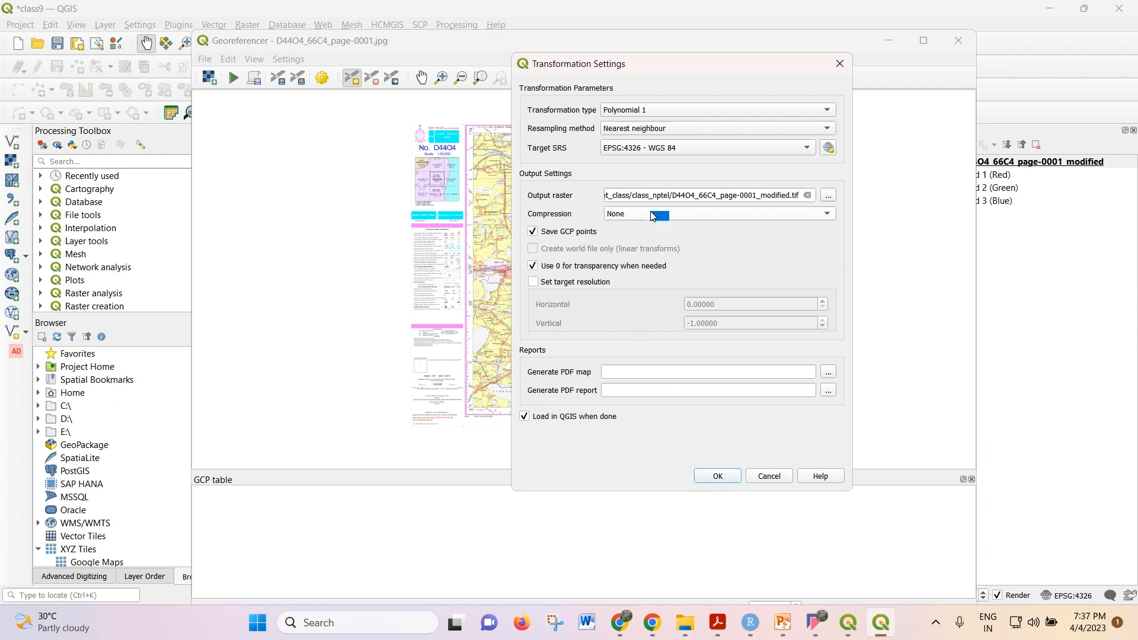
left_click(768, 476)
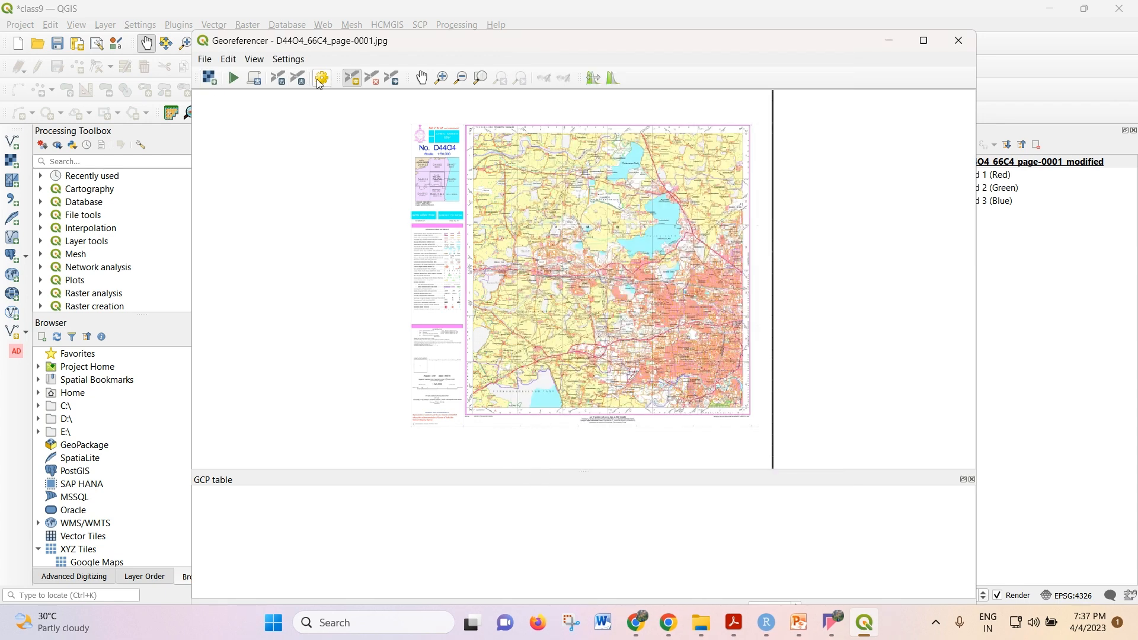
Add a ground control point at the northwest corner of the map frame with X/East 80 and Y/North 13 15
scroll(459, 124, "up", 10)
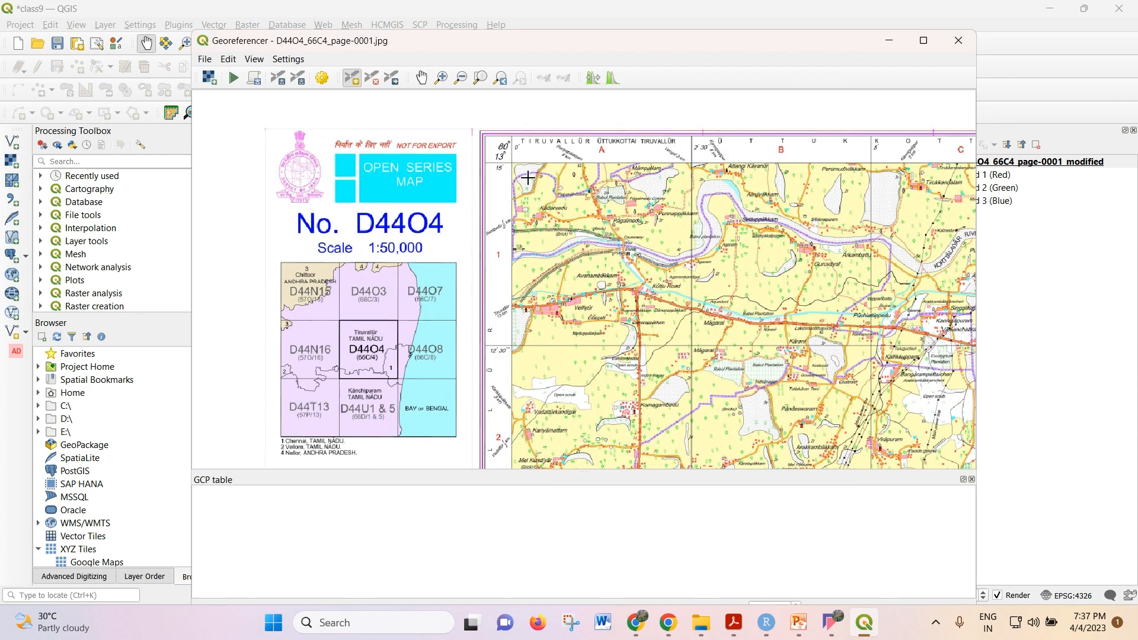
left_click(441, 77)
left_click_drag(420, 219, 496, 315)
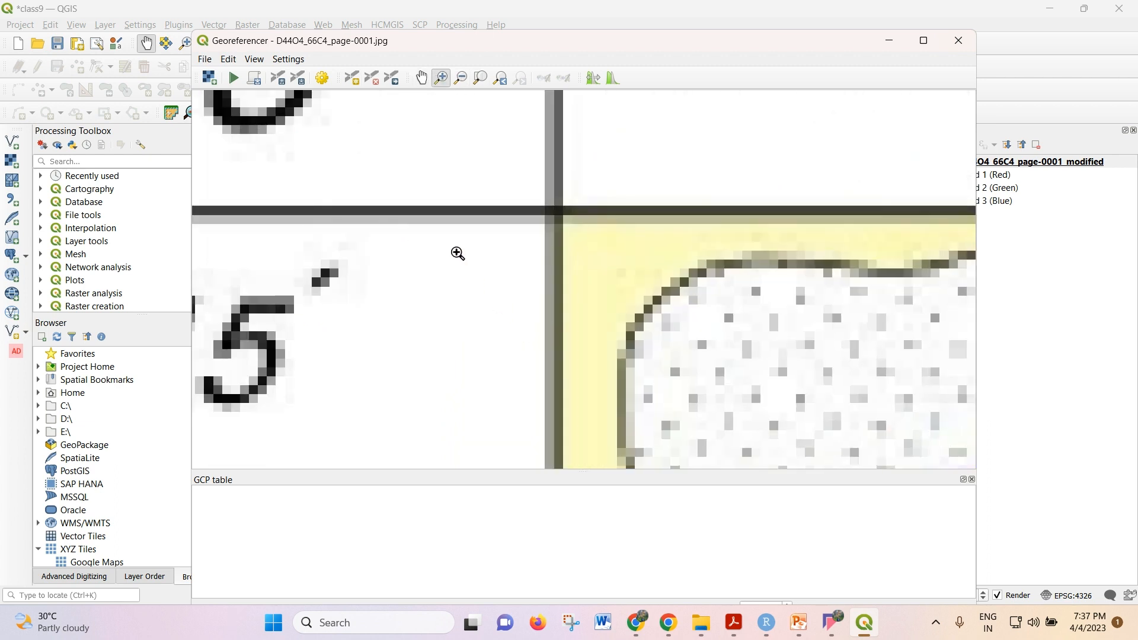
left_click_drag(503, 152, 671, 315)
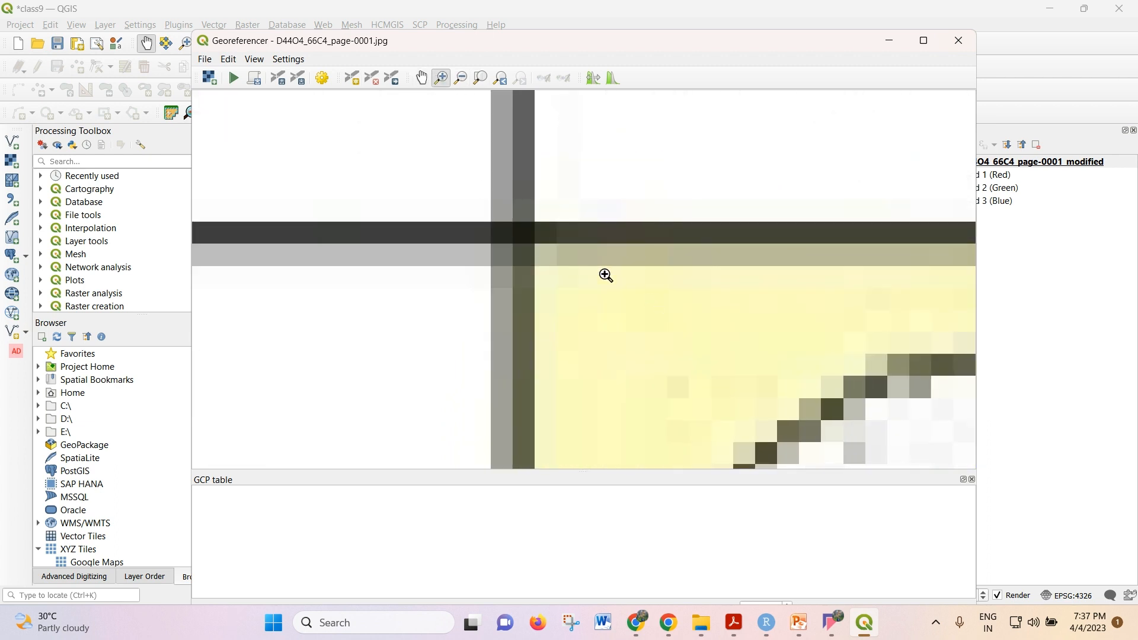
left_click(351, 78)
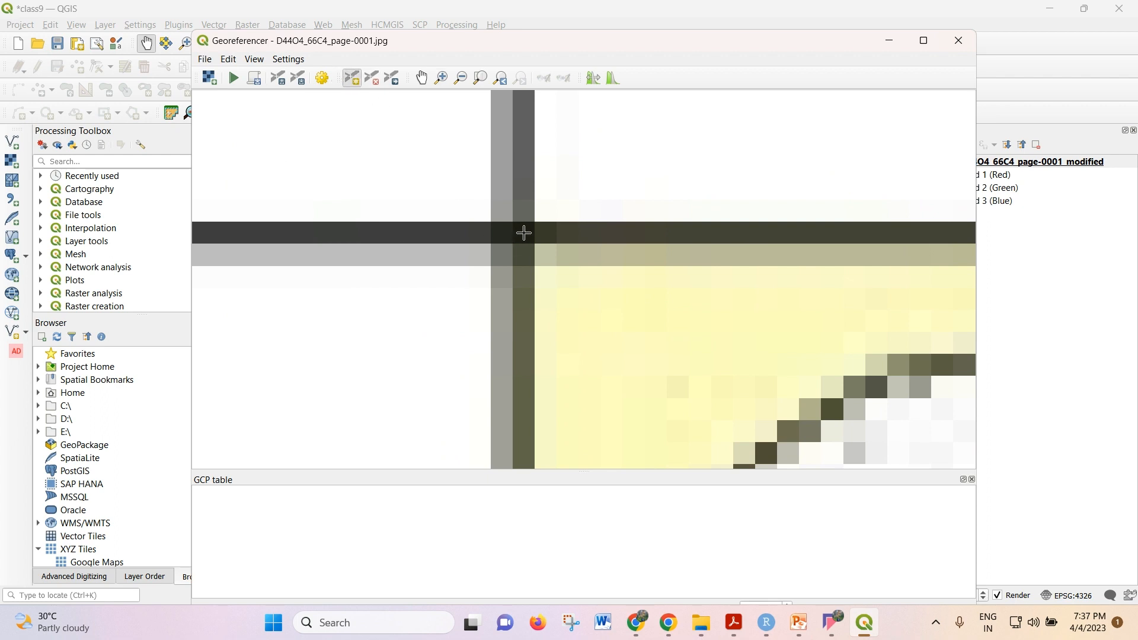
left_click(513, 233)
left_click(536, 216)
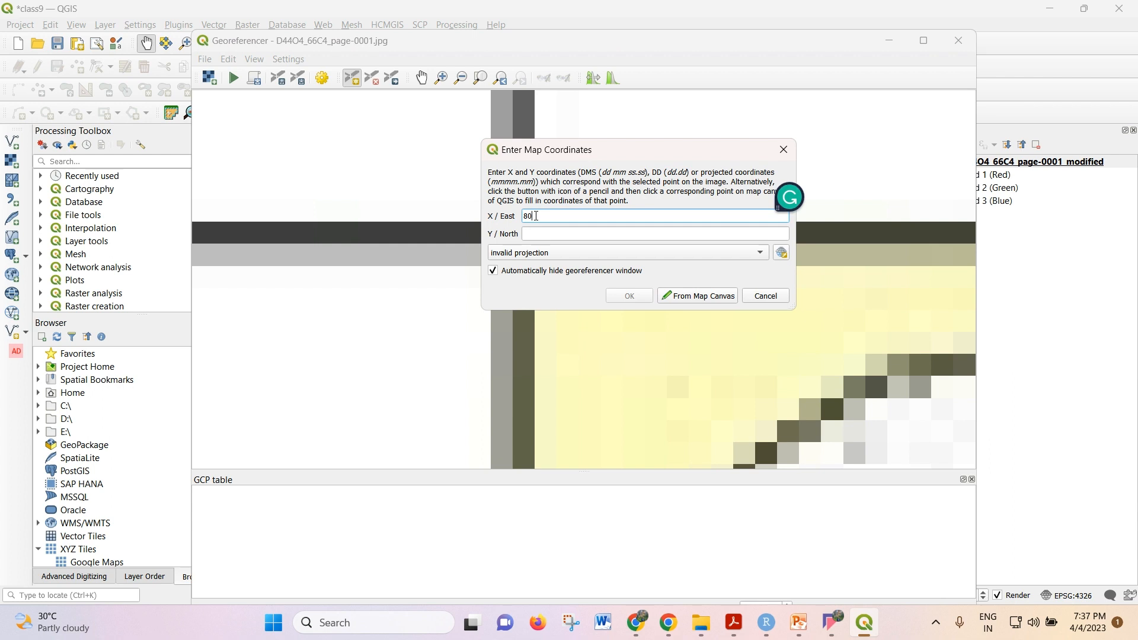
left_click(536, 235)
type("13")
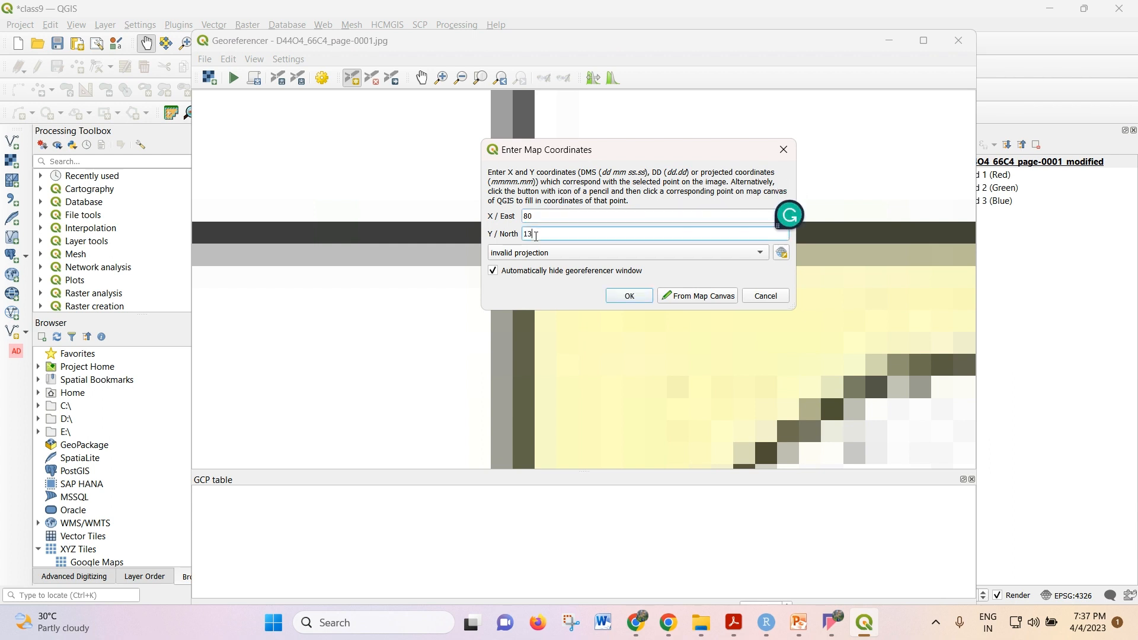
type(" 15")
left_click(630, 296)
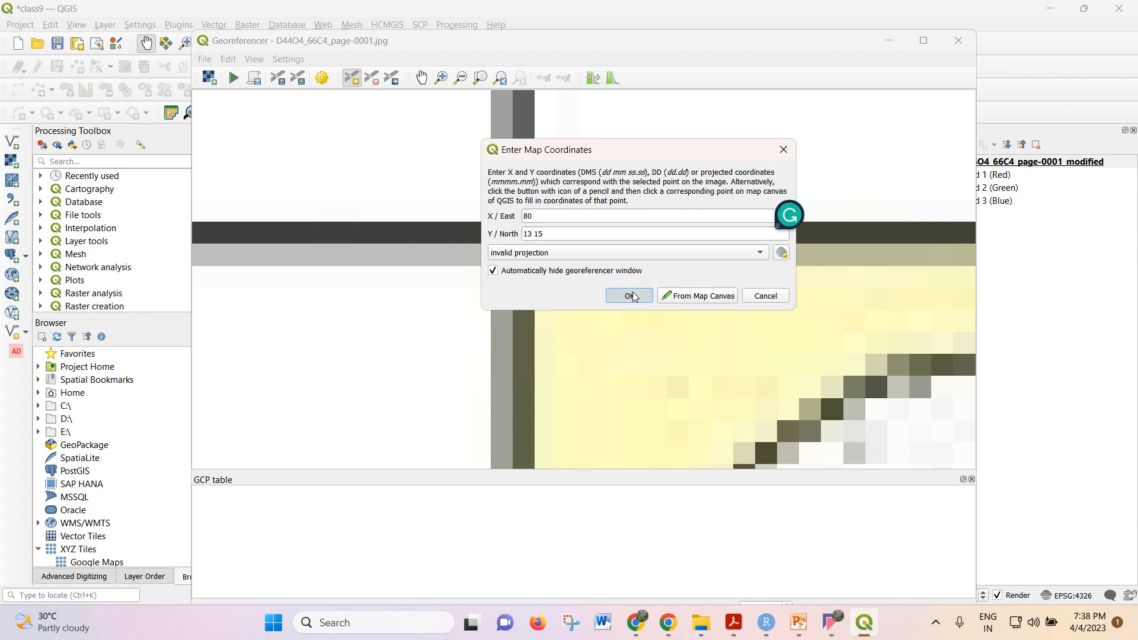
Add a ground control point at the northeast corner of the map frame with X/East 80 15 and Y/North 13 15
scroll(270, 277, "down", 5)
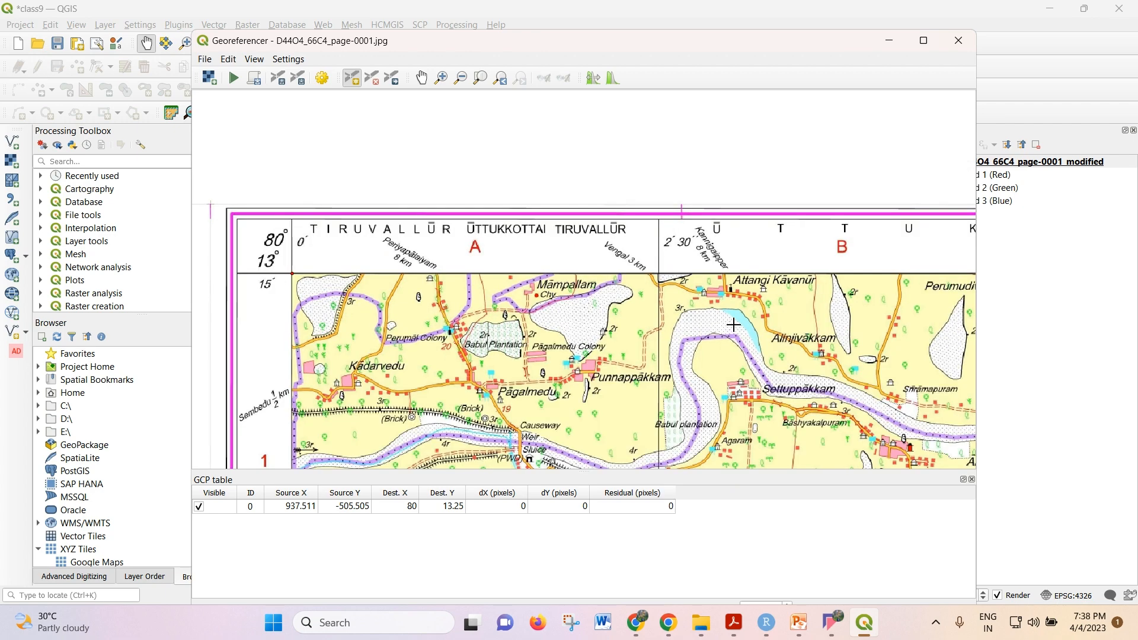
scroll(650, 281, "up", 2)
scroll(664, 230, "up", 2)
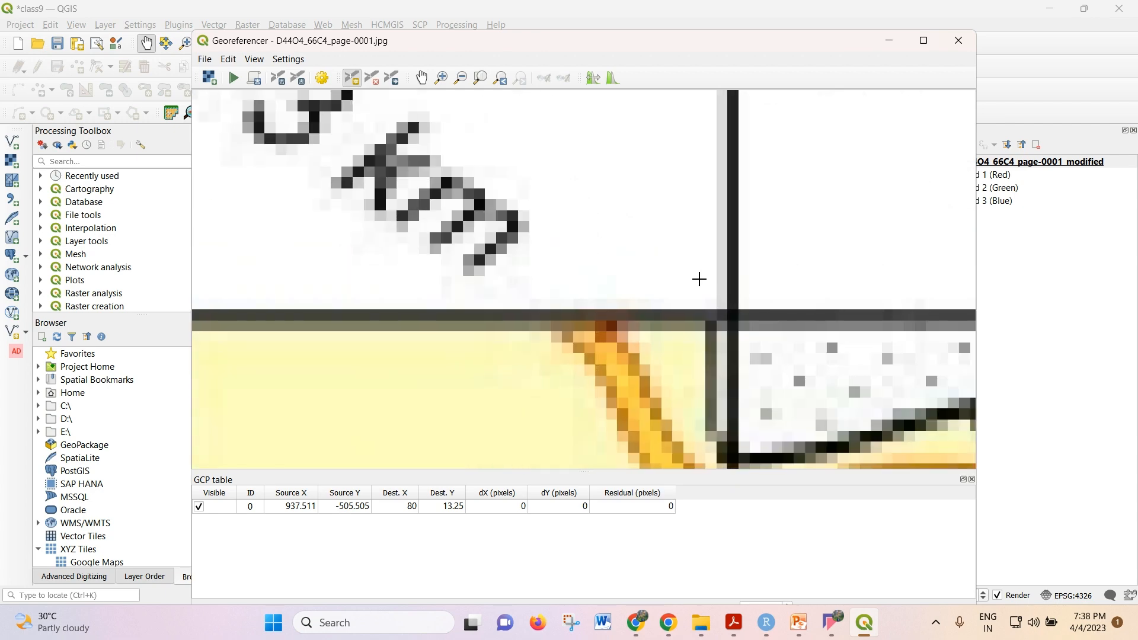
scroll(574, 272, "down", 5)
scroll(741, 264, "up", 4)
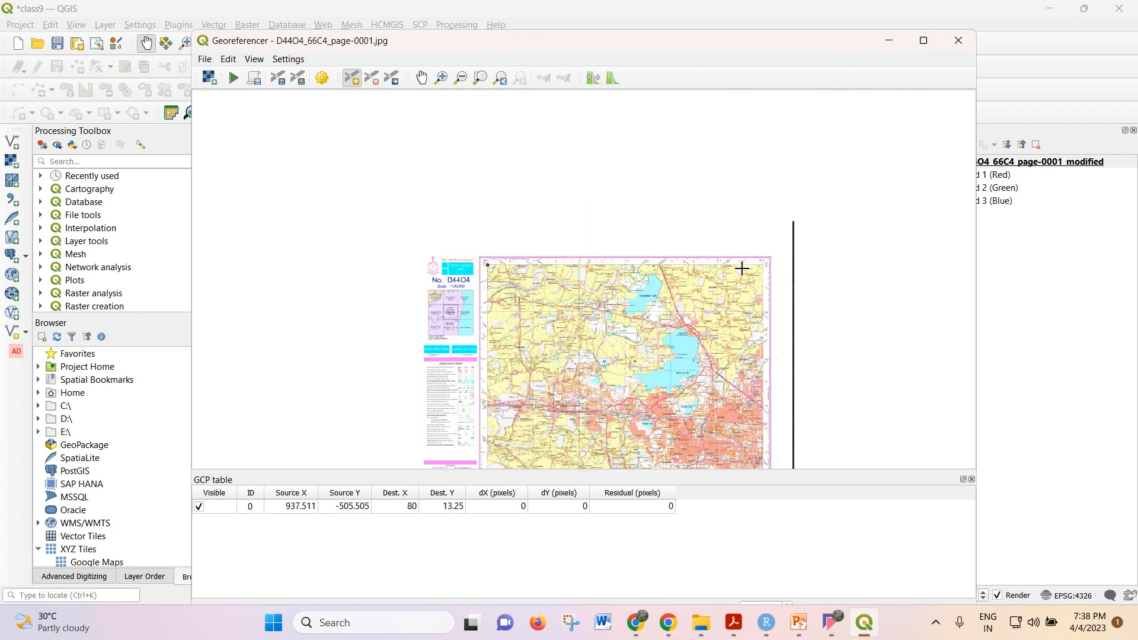
scroll(635, 282, "up", 3)
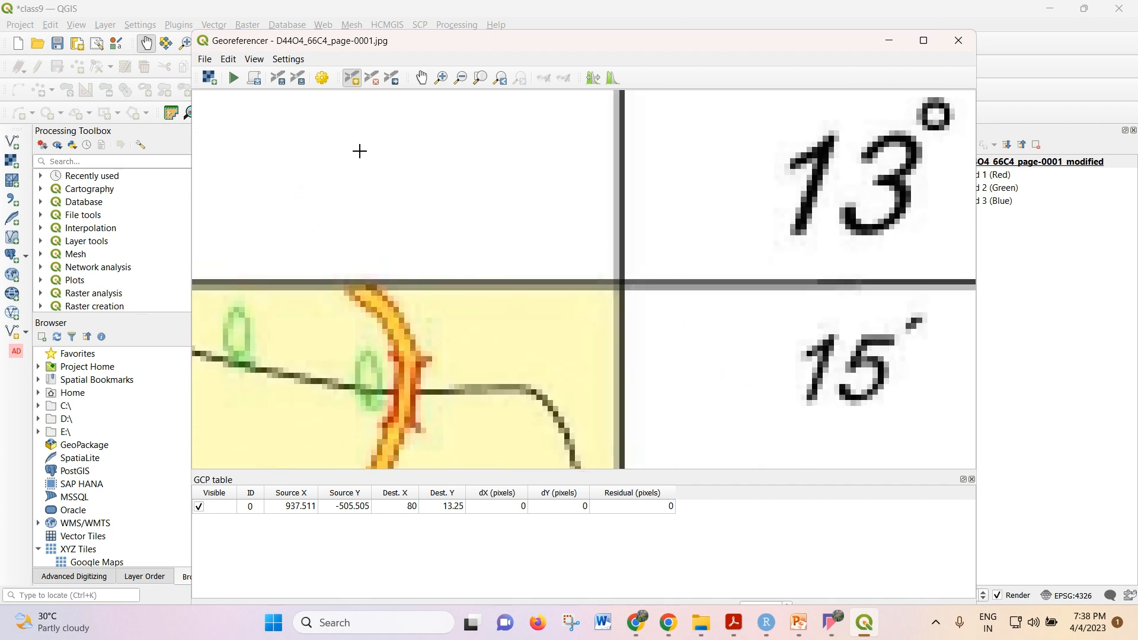
left_click(441, 78)
left_click_drag(573, 263, 770, 440)
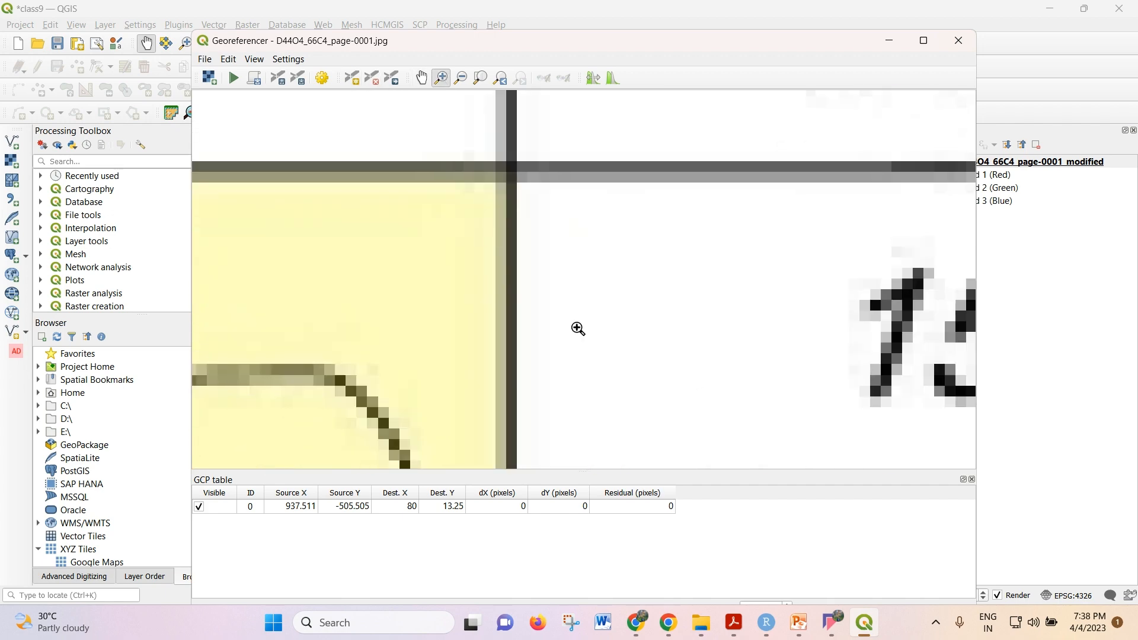
left_click_drag(467, 139, 600, 247)
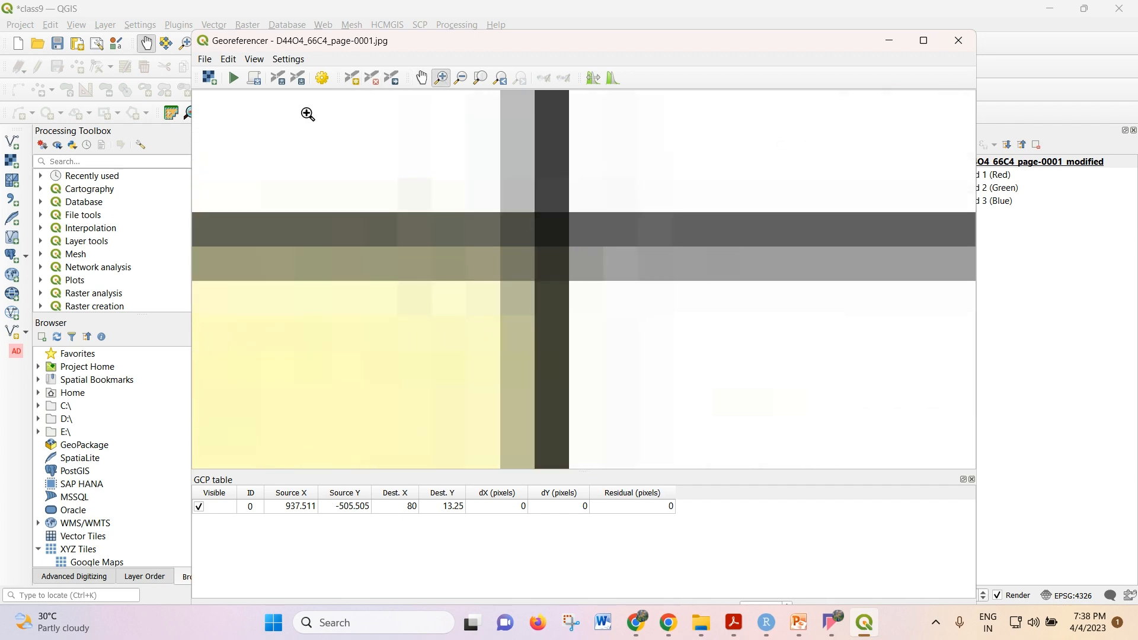
left_click(352, 78)
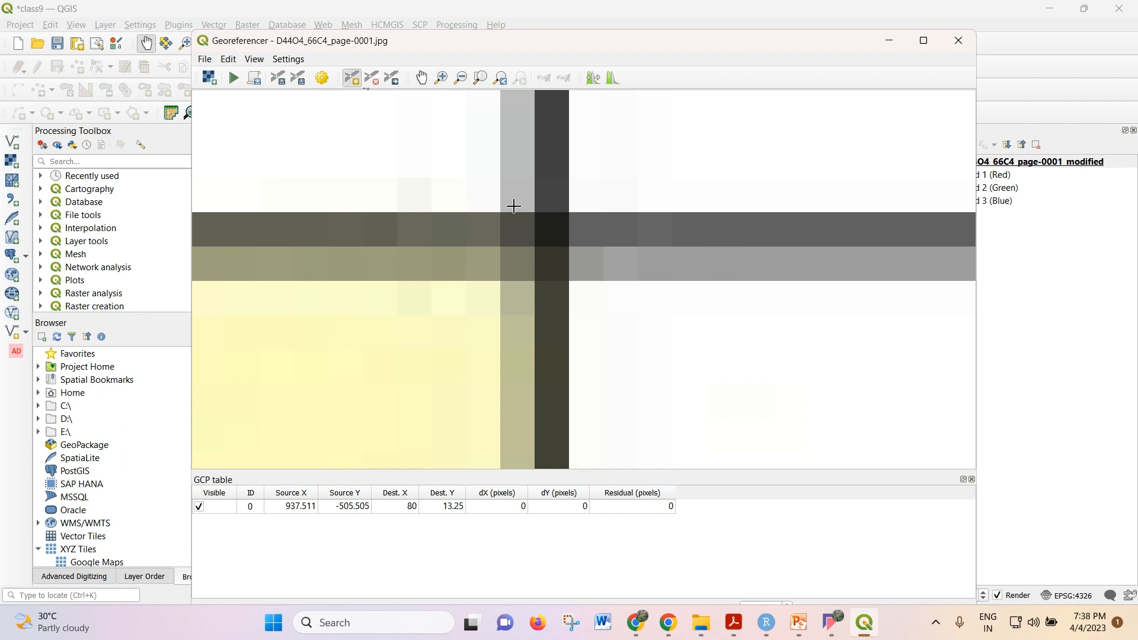
left_click(551, 231)
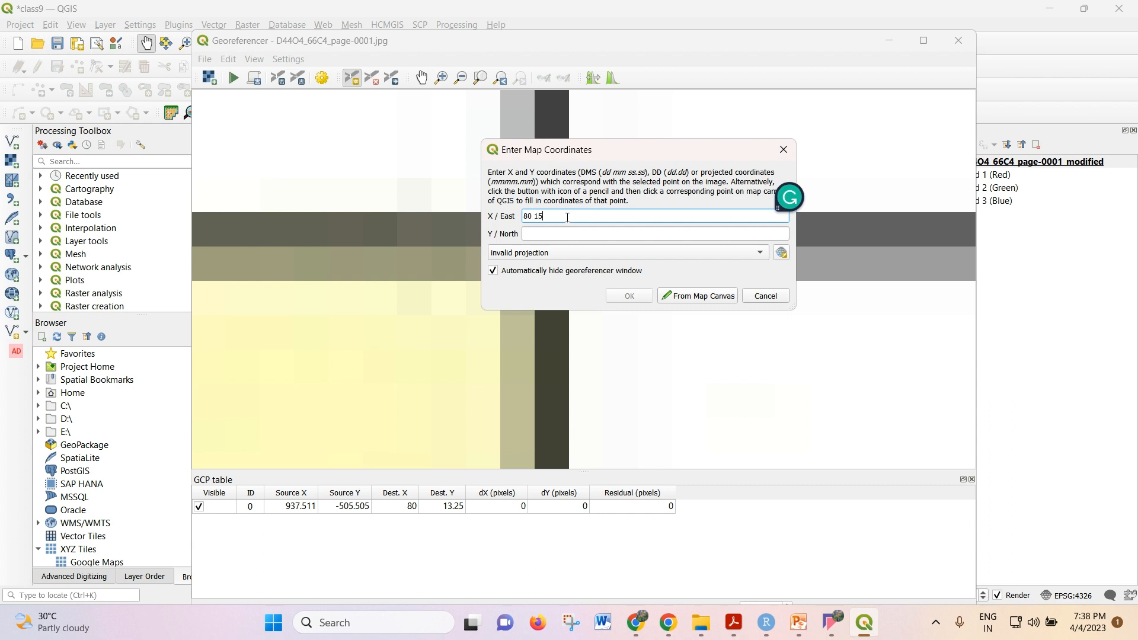
type("1")
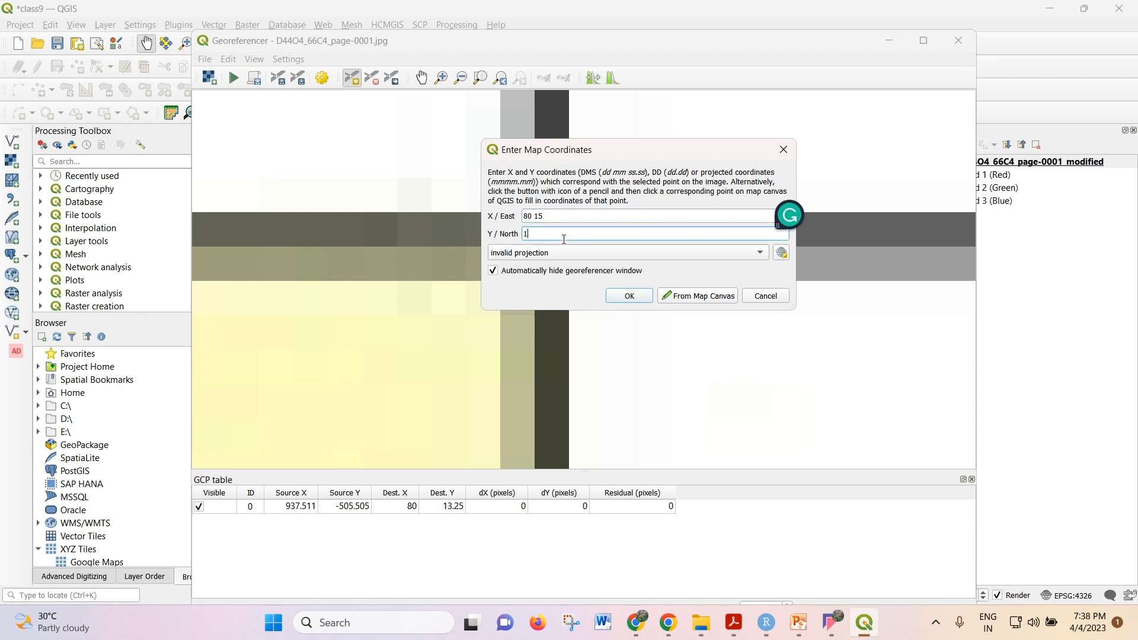
type("3 15")
left_click(628, 293)
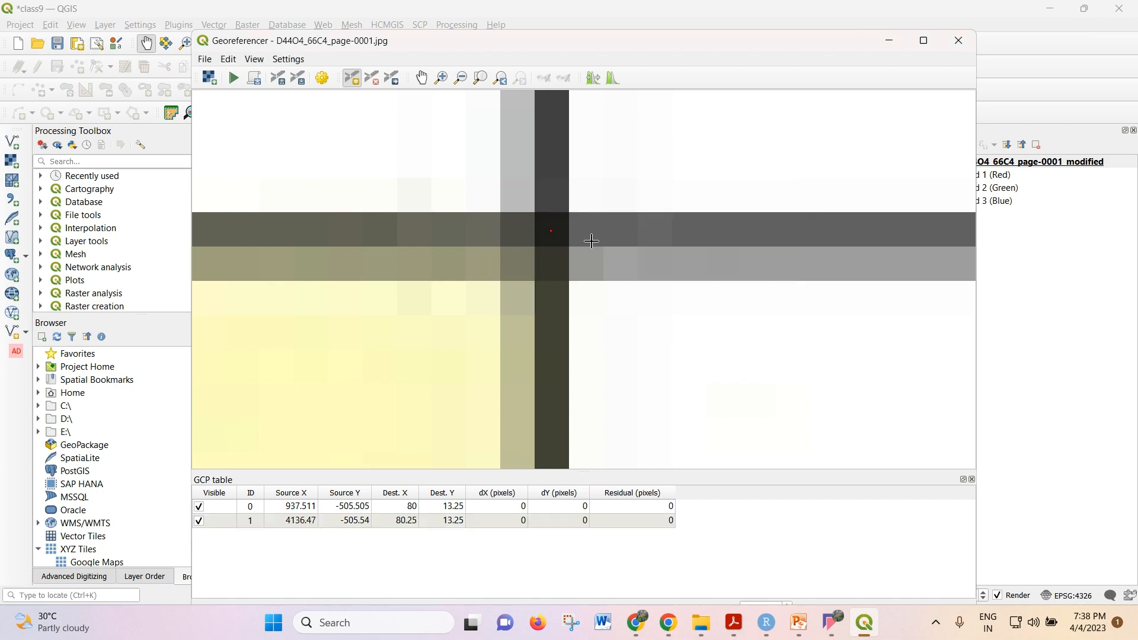
Add a ground control point where the 5' latitude line meets the east map frame edge, with X/East 80 15 and Y/North 13 05
scroll(591, 240, "down", 5)
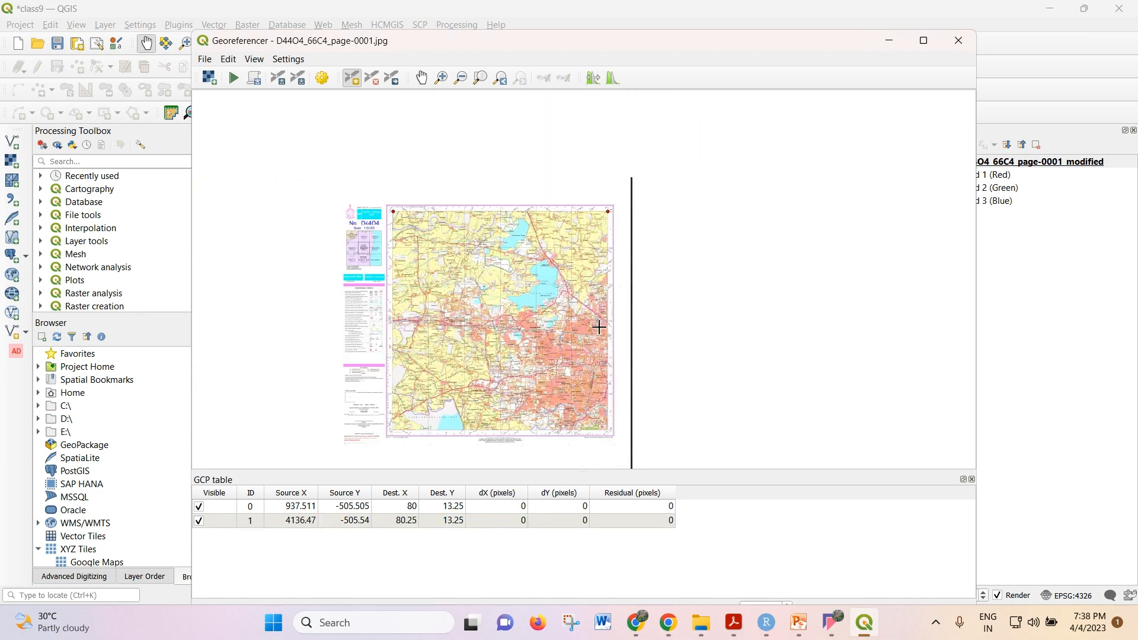
scroll(607, 353, "up", 6)
scroll(600, 377, "down", 3)
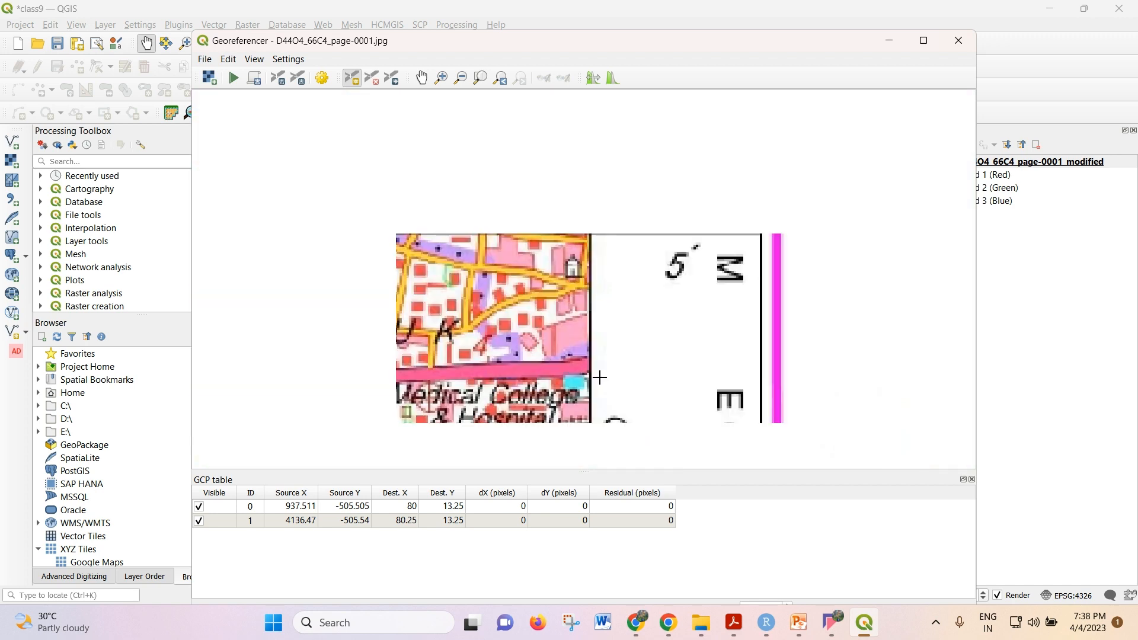
scroll(583, 217, "up", 4)
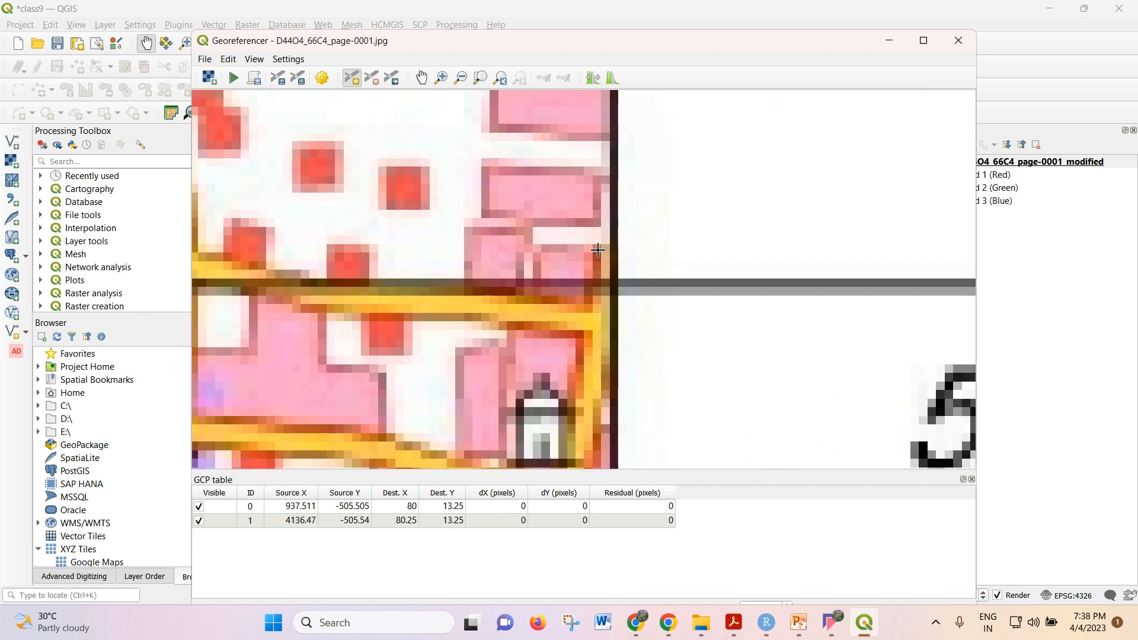
scroll(598, 258, "up", 1)
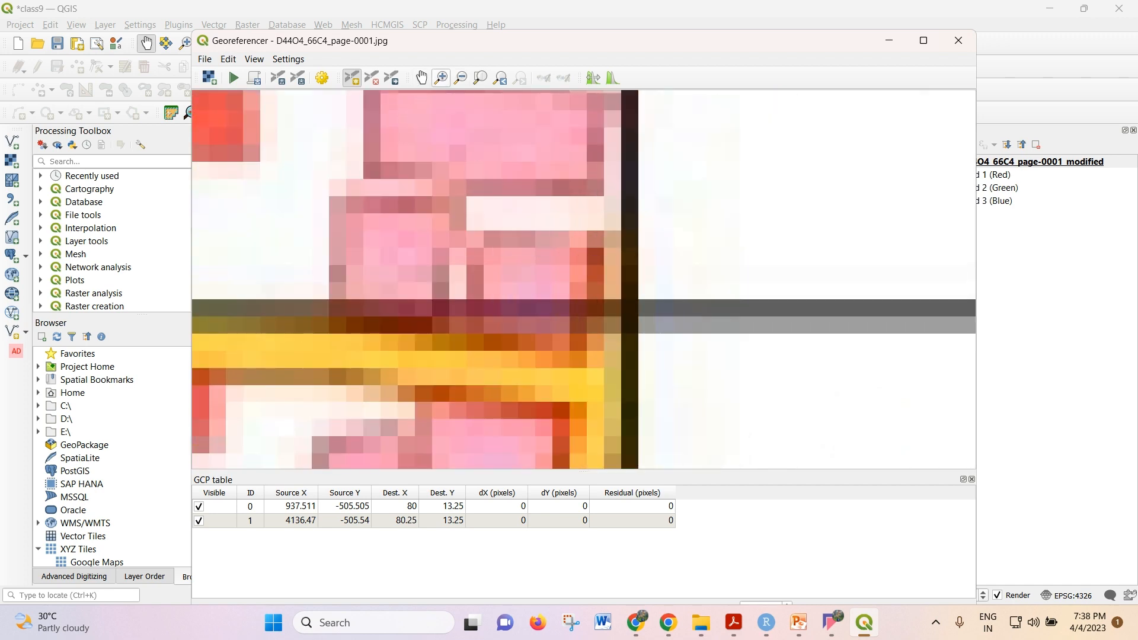
left_click(441, 78)
left_click_drag(552, 253, 677, 387)
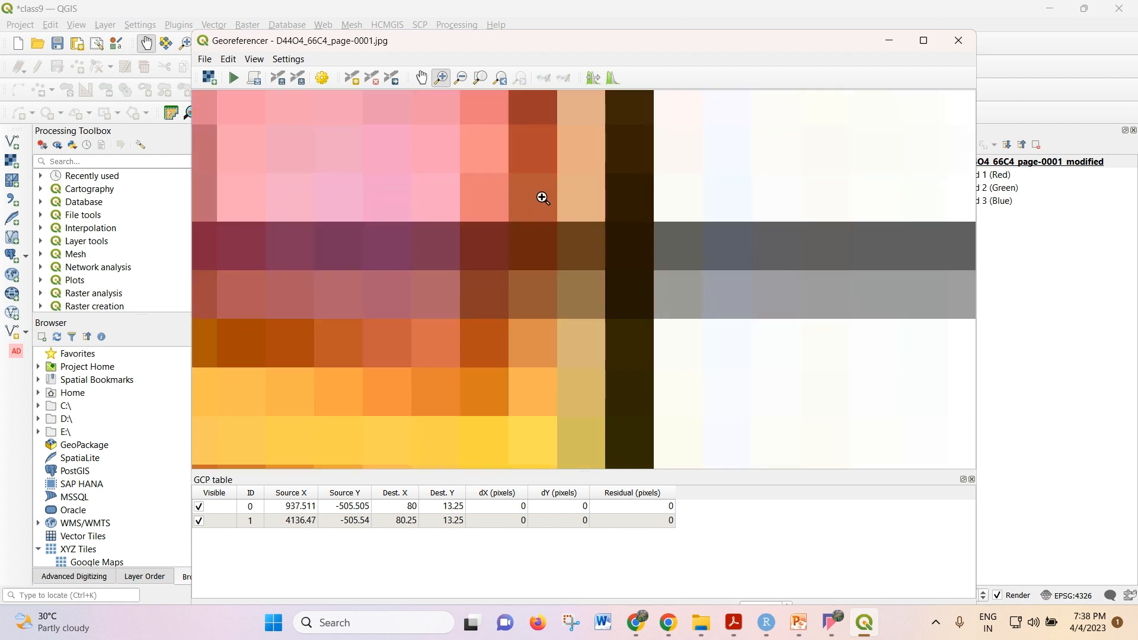
left_click_drag(541, 195, 787, 435)
left_click_drag(453, 118, 640, 317)
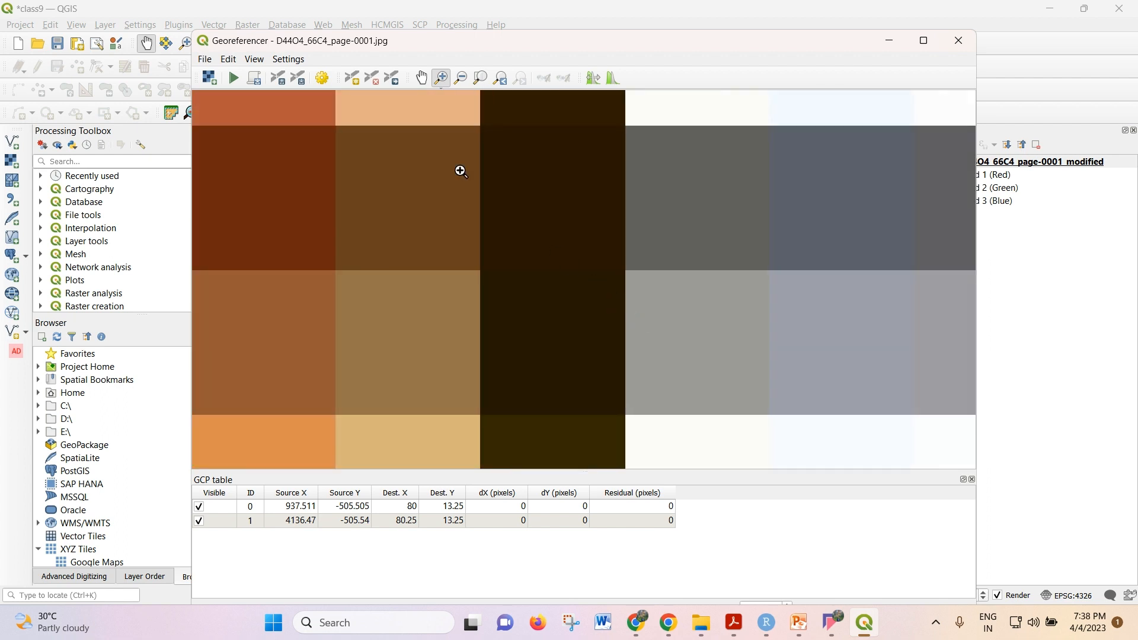
left_click(351, 78)
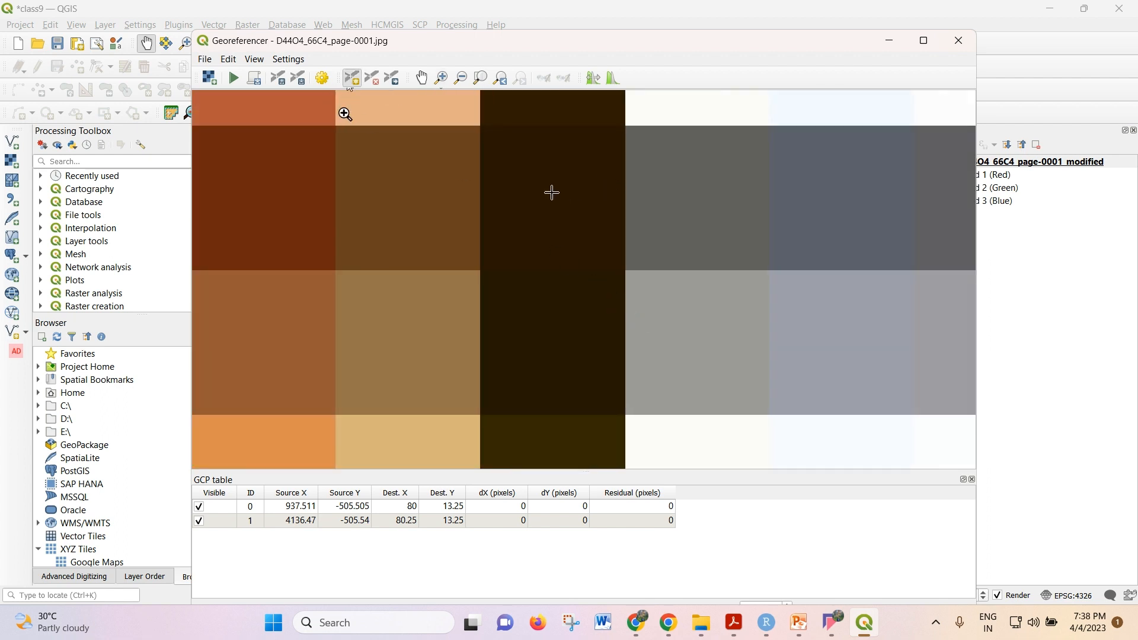
scroll(552, 297, "down", 2)
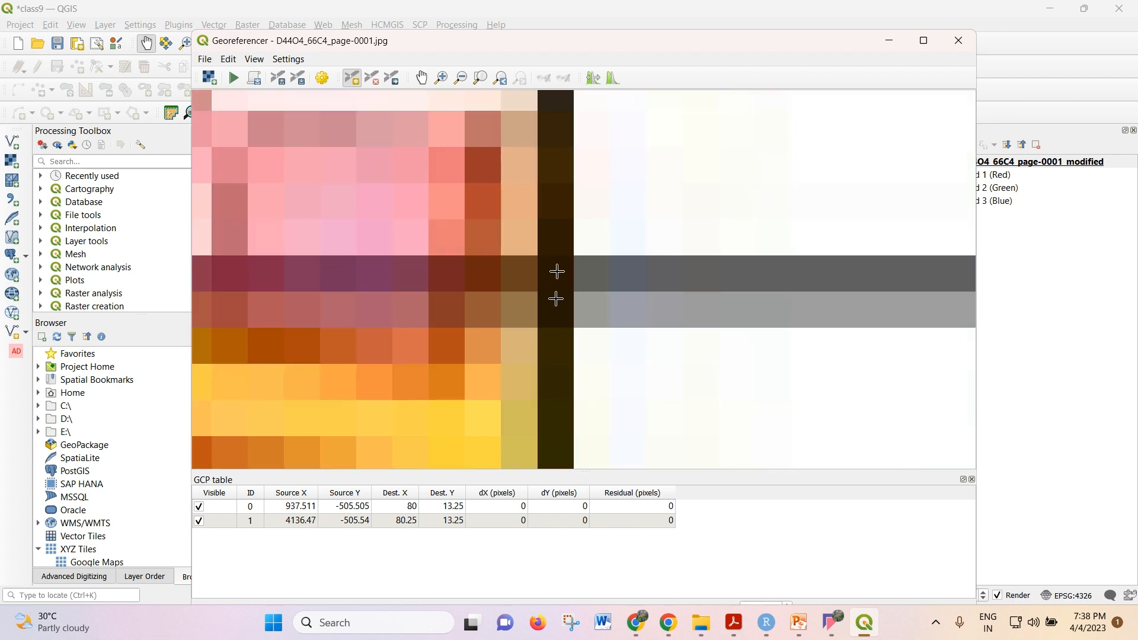
scroll(553, 279, "up", 2)
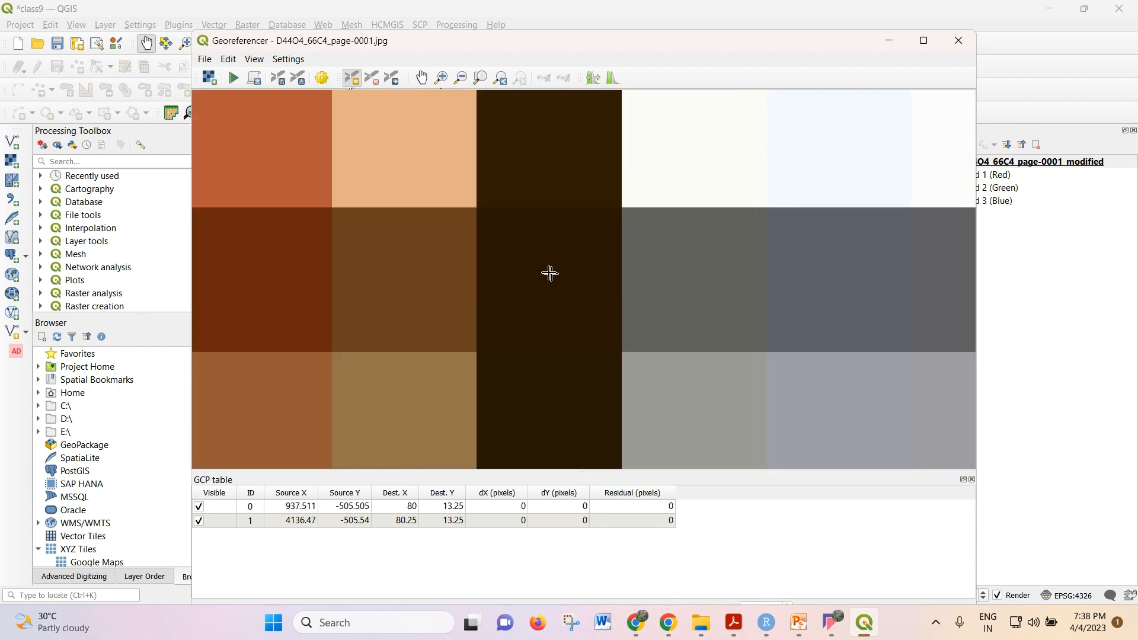
left_click(550, 276)
left_click(571, 220)
type("8")
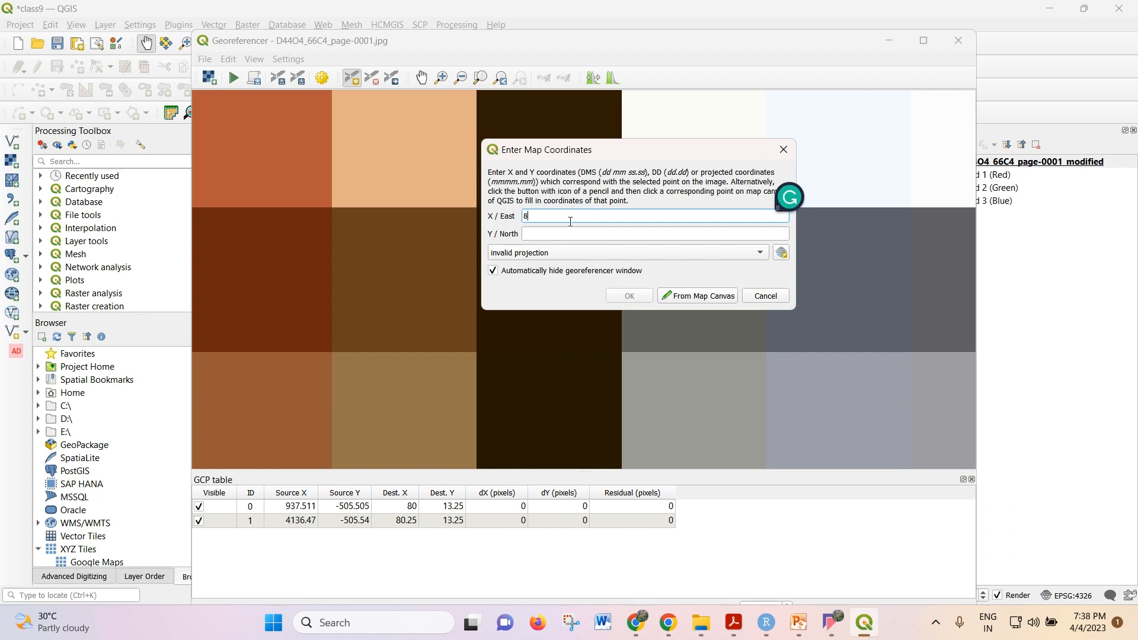
type("0 15")
left_click(572, 235)
type("13")
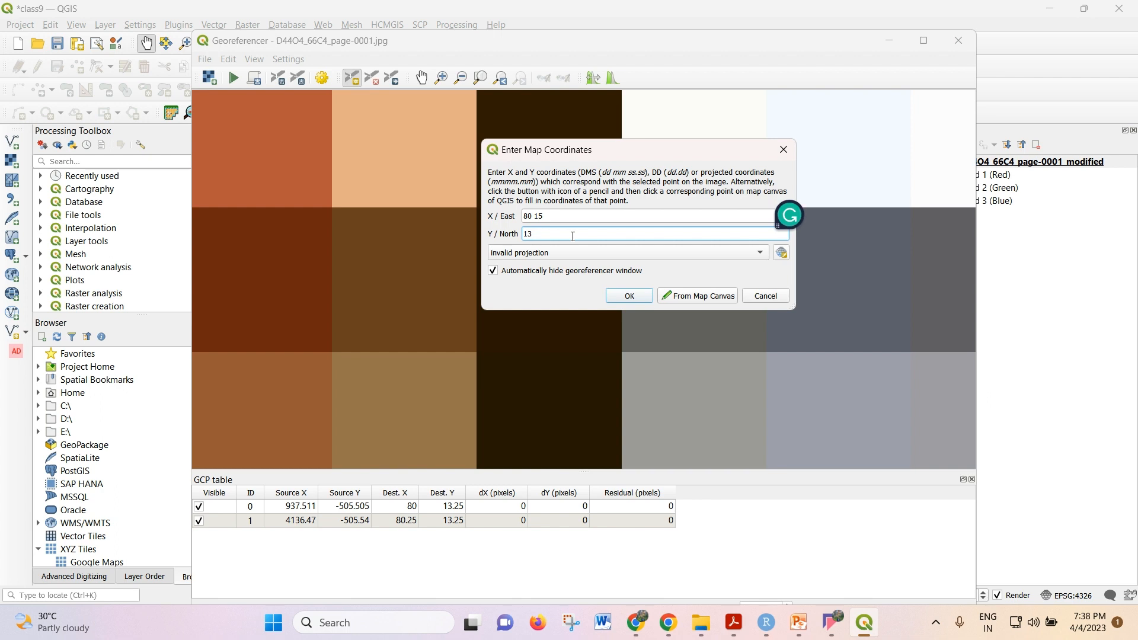
type(" 05")
key("BackSpace")
type("05")
left_click(629, 295)
Add a ground control point at the southeast corner of the map frame with X/East 80 15 and Y/North 13
scroll(504, 214, "down", 3)
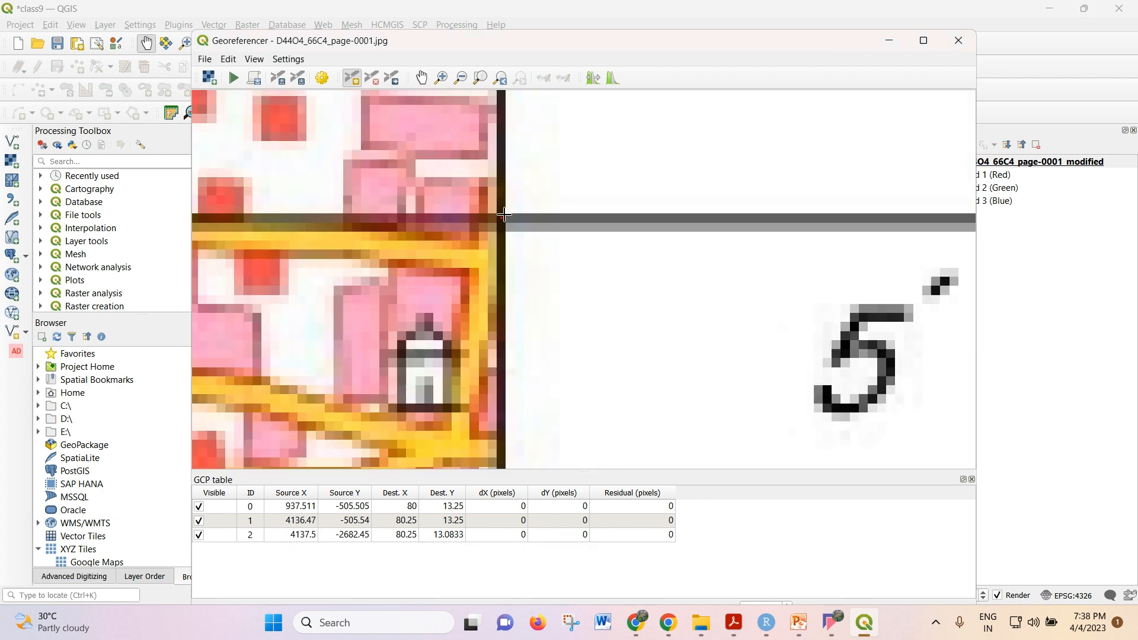
scroll(554, 206, "down", 2)
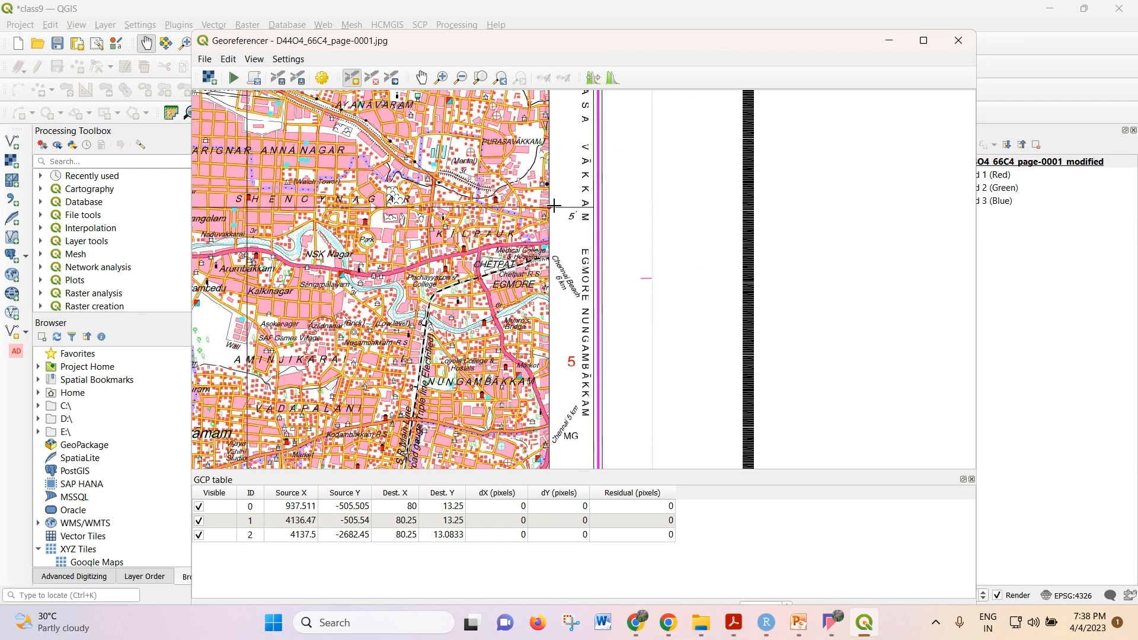
scroll(586, 206, "down", 3)
scroll(580, 330, "up", 8)
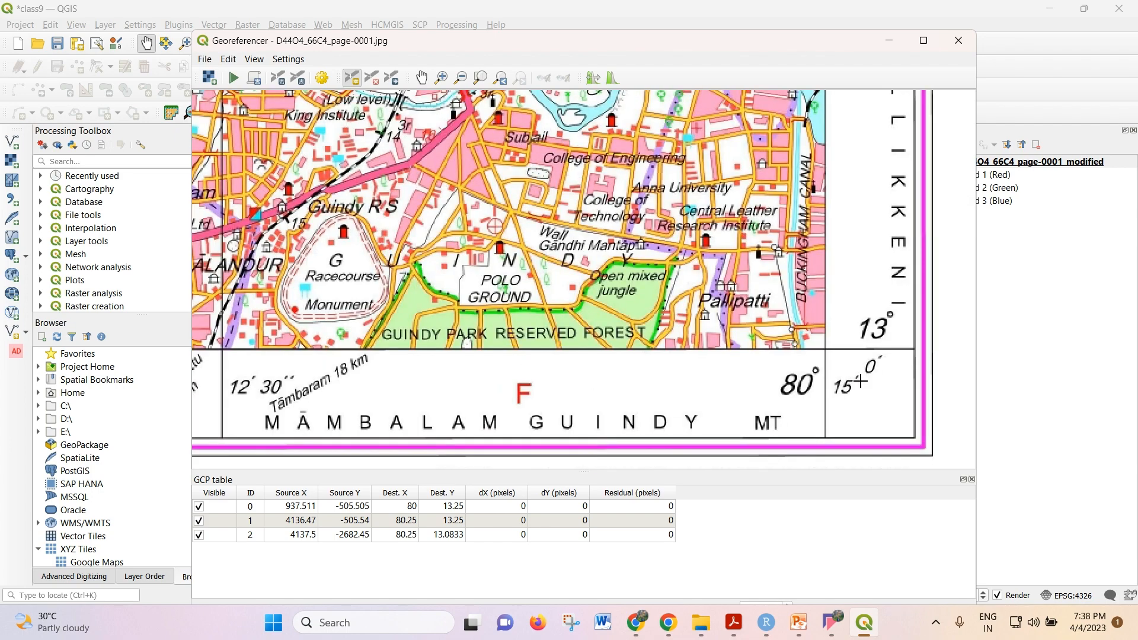
scroll(861, 381, "down", 3)
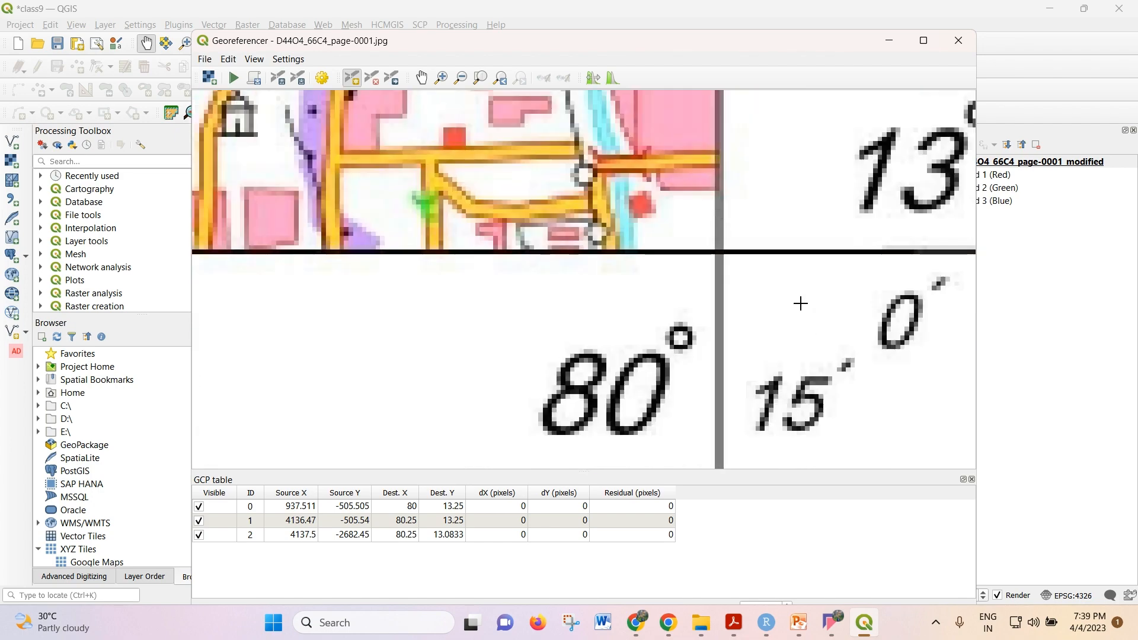
left_click(441, 77)
left_click_drag(648, 197, 841, 325)
left_click_drag(417, 191, 670, 329)
left_click(352, 78)
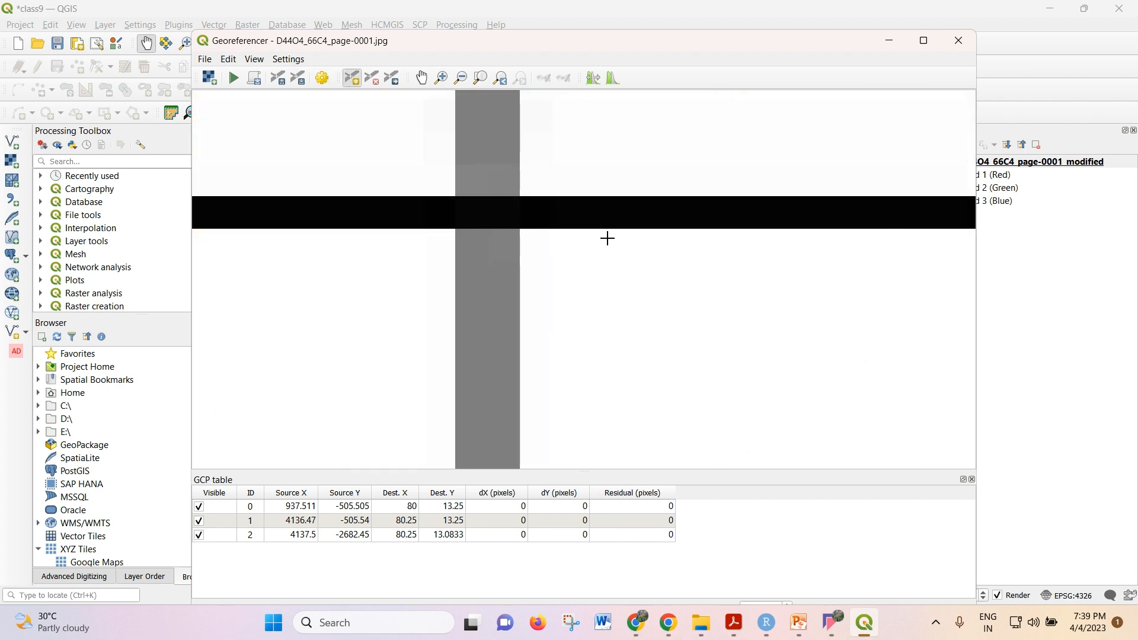
left_click(488, 216)
left_click(573, 216)
type("80")
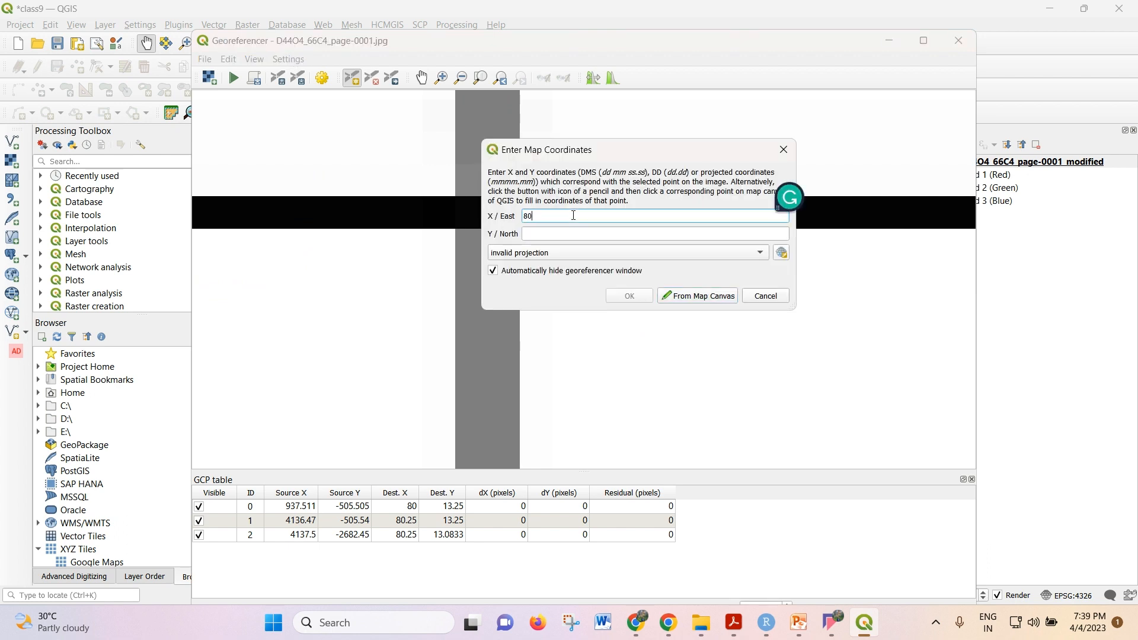
type(" 15")
left_click(569, 232)
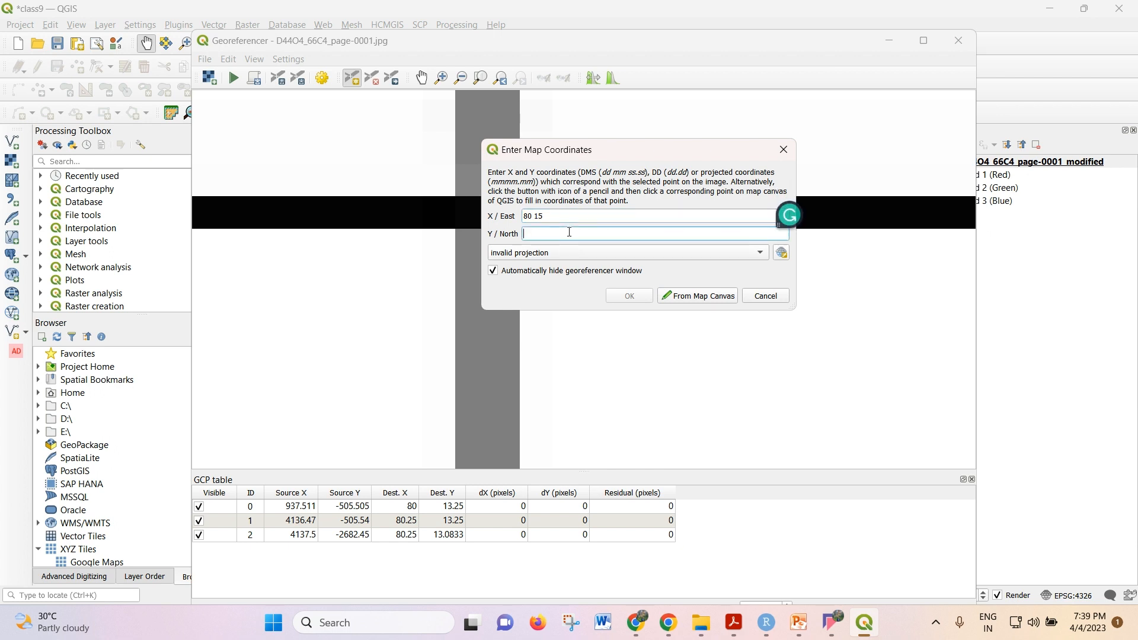
type("13")
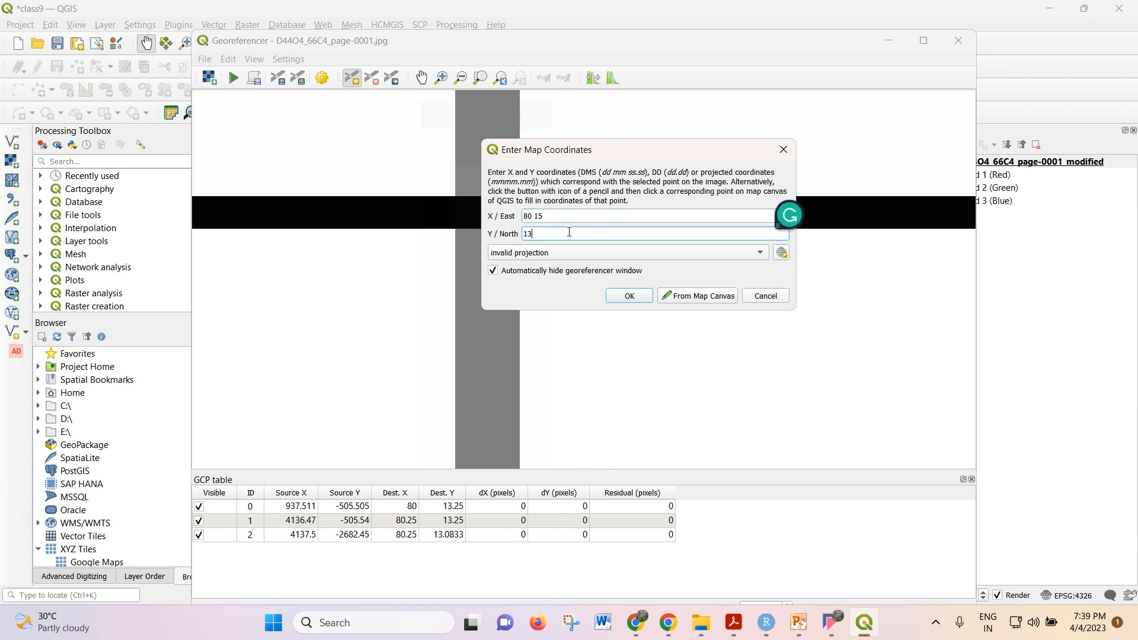
left_click(615, 297)
Add a ground control point where the 12' 30" longitude line meets the south frame edge, with X/East 80 12 30 and Y/North 13
scroll(784, 258, "down", 10)
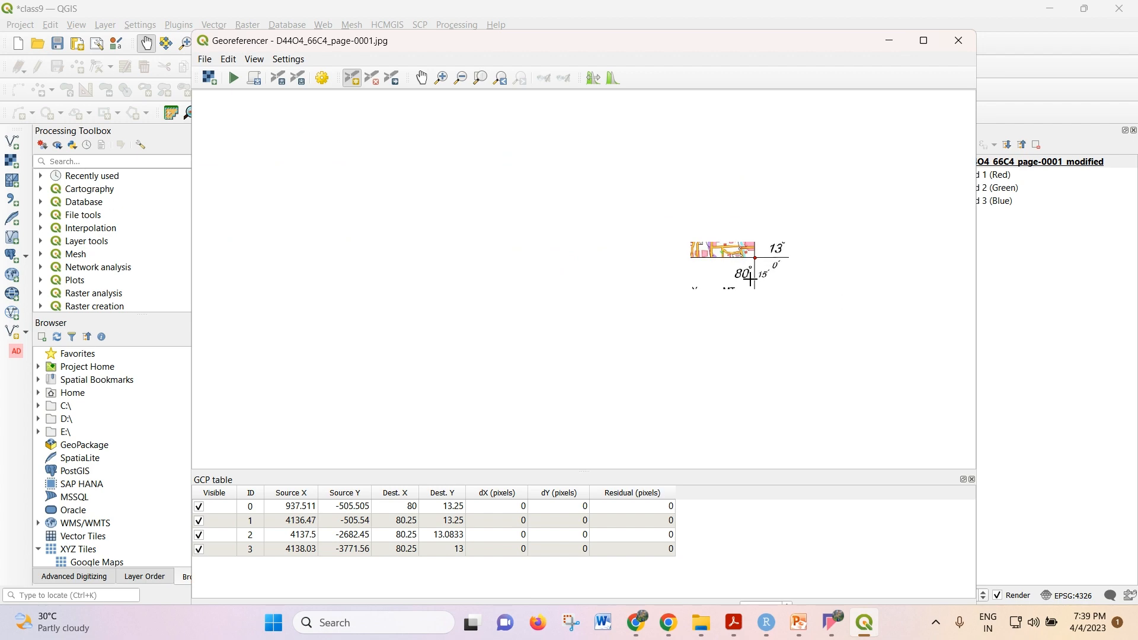
scroll(751, 279, "up", 3)
scroll(487, 257, "up", 12)
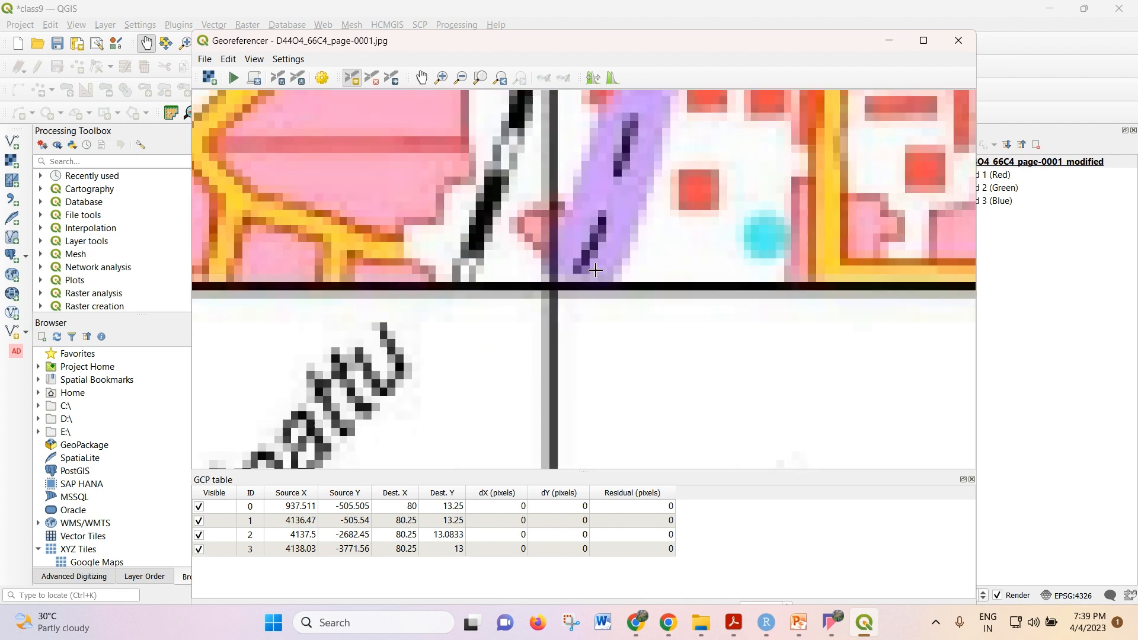
scroll(508, 315, "up", 2)
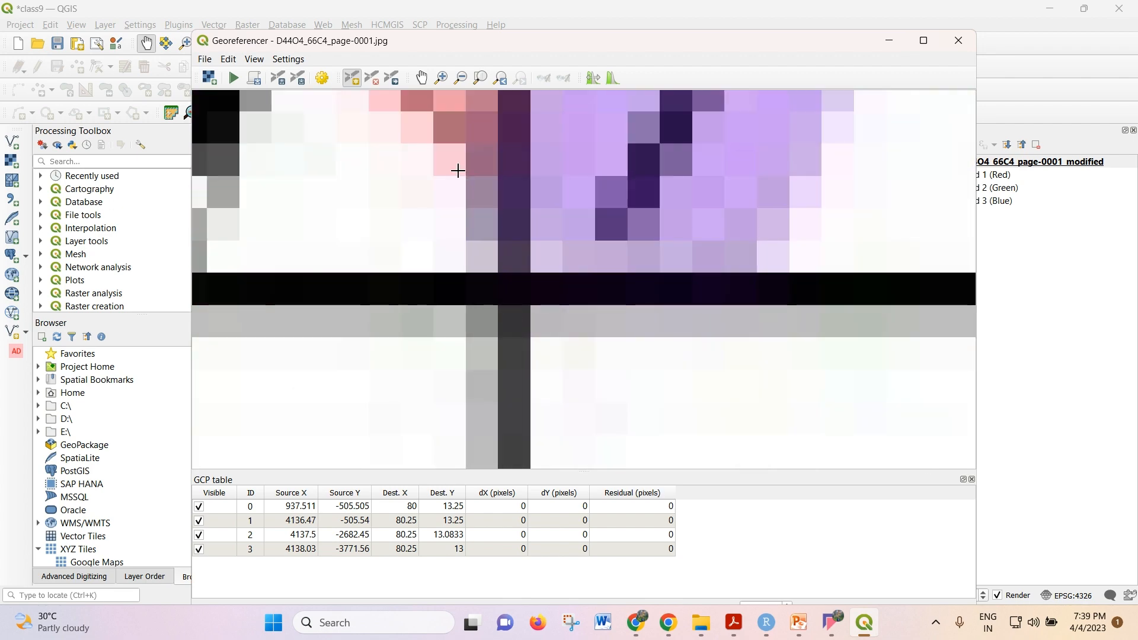
left_click(441, 78)
left_click_drag(449, 232, 777, 501)
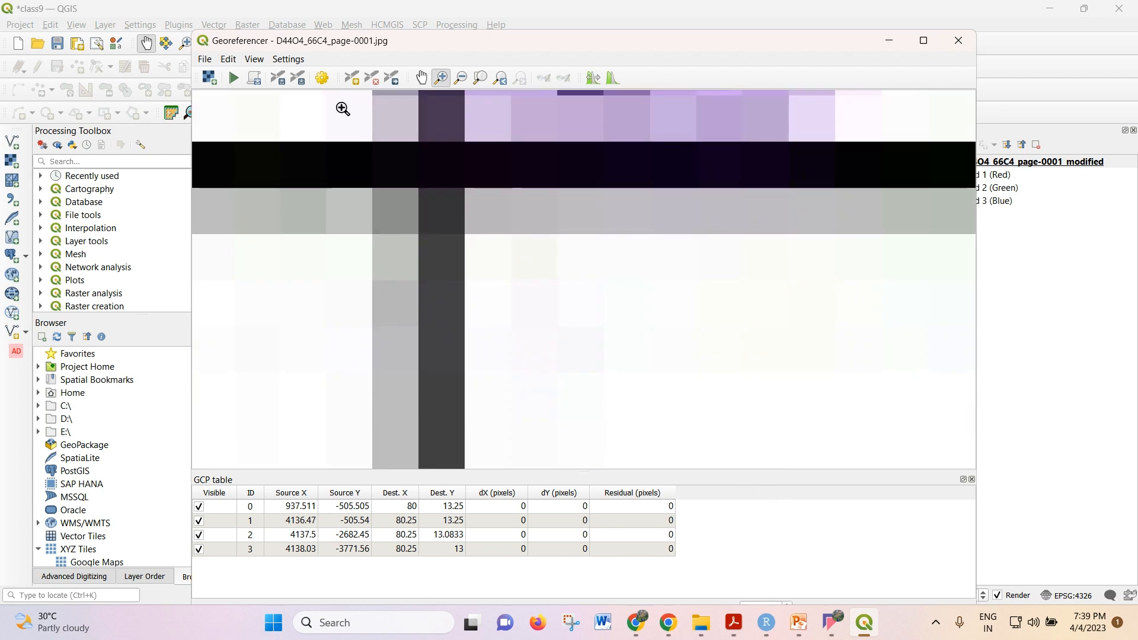
left_click_drag(342, 109, 526, 244)
left_click(352, 78)
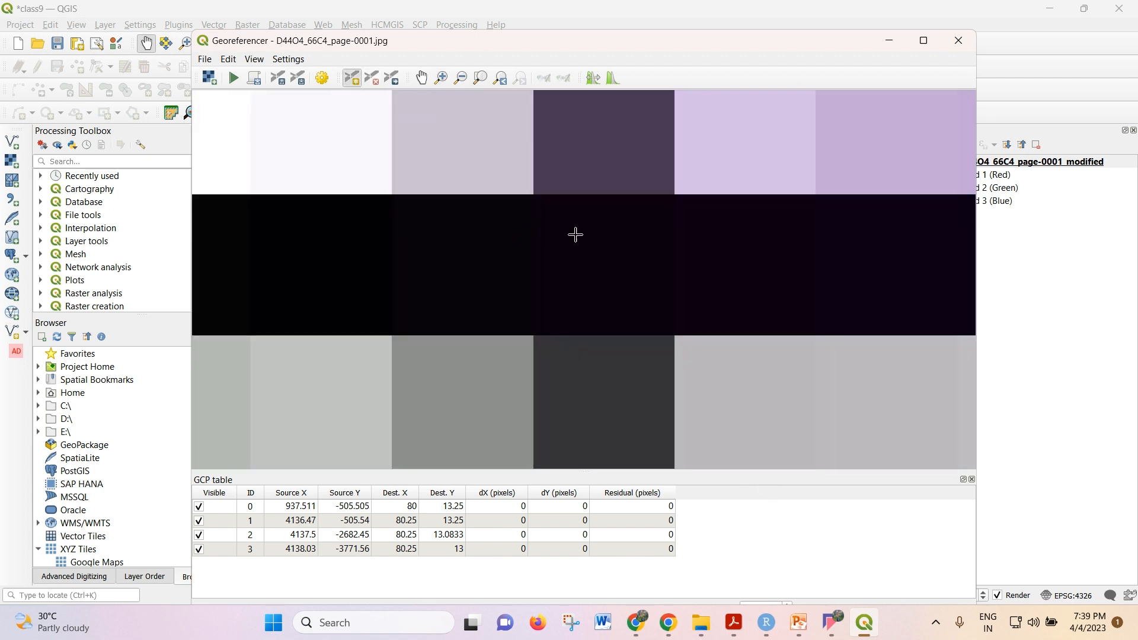
left_click(606, 265)
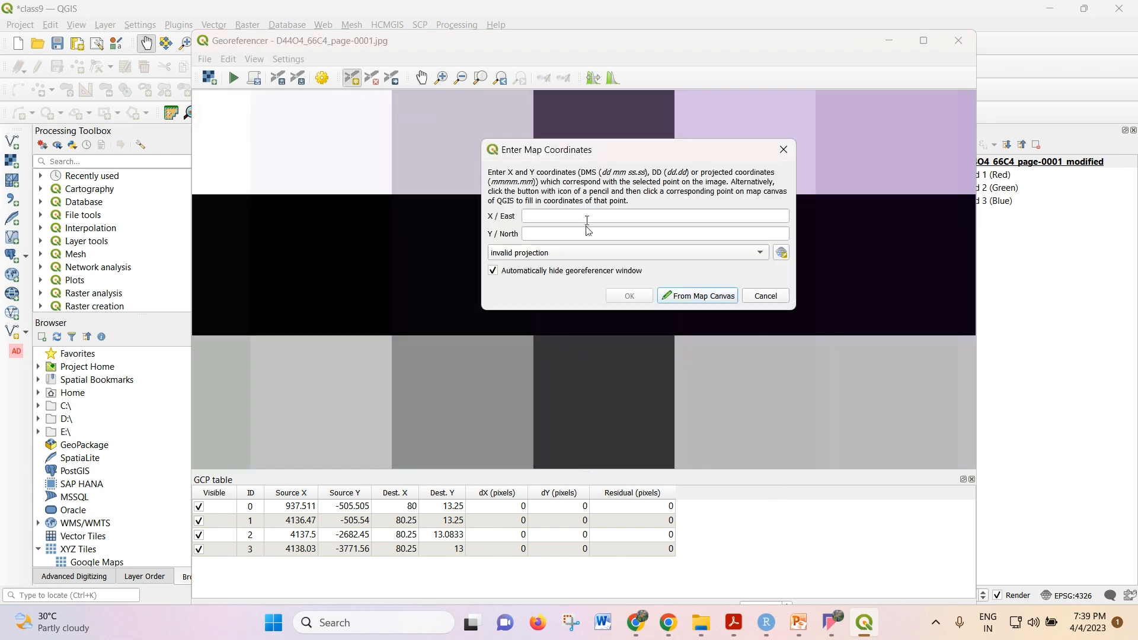
left_click(586, 217)
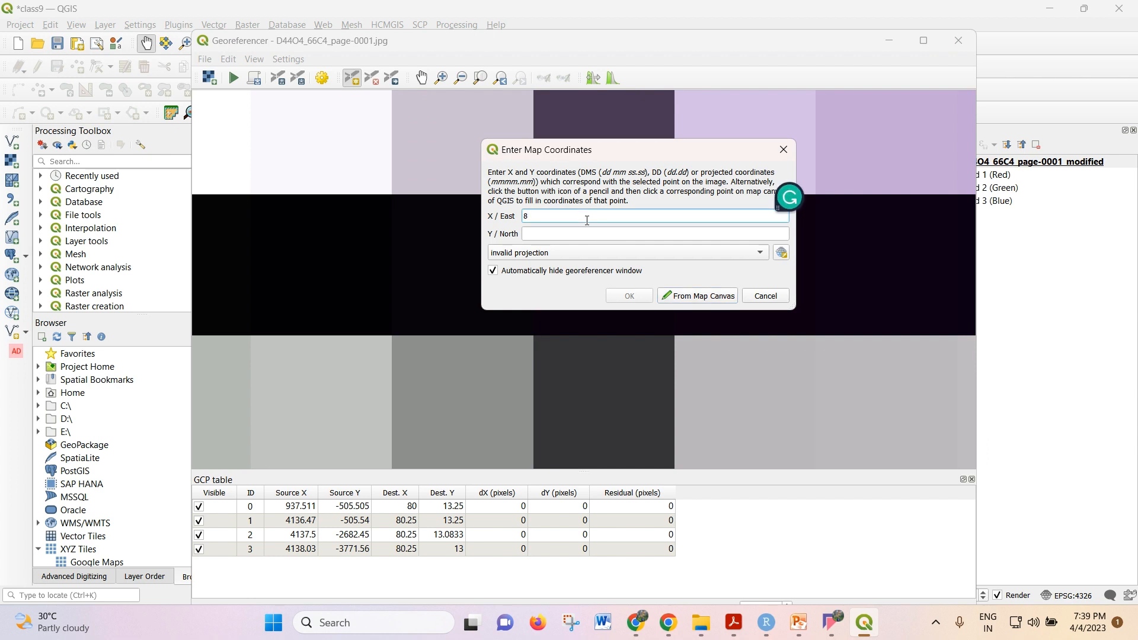
type("80 12 30")
left_click(585, 235)
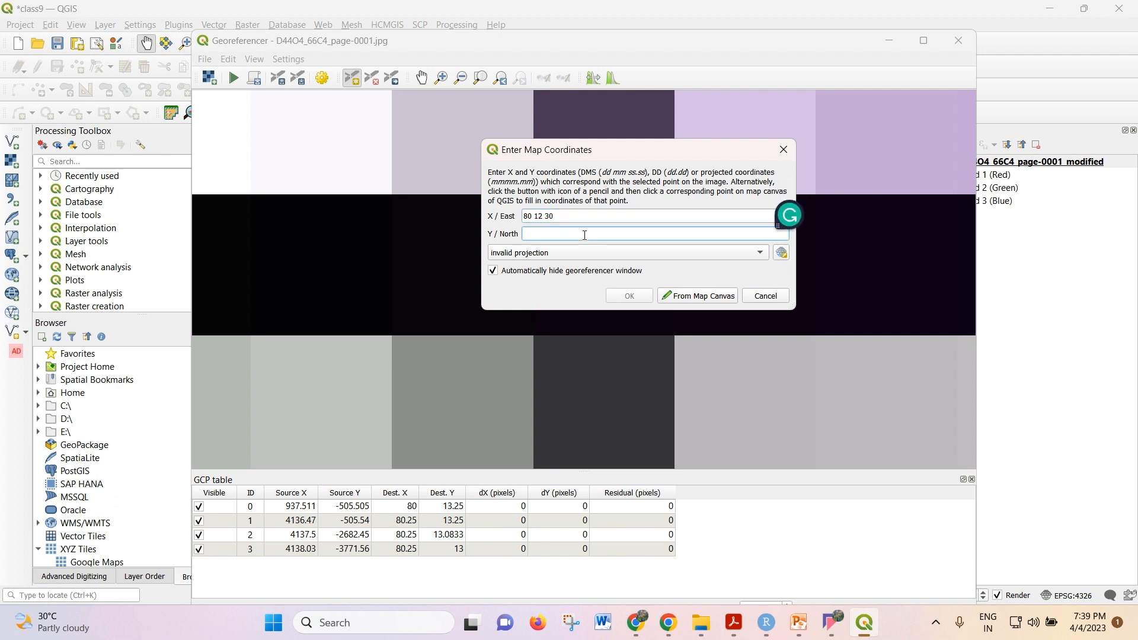
type("13")
scroll(352, 270, "down", 2)
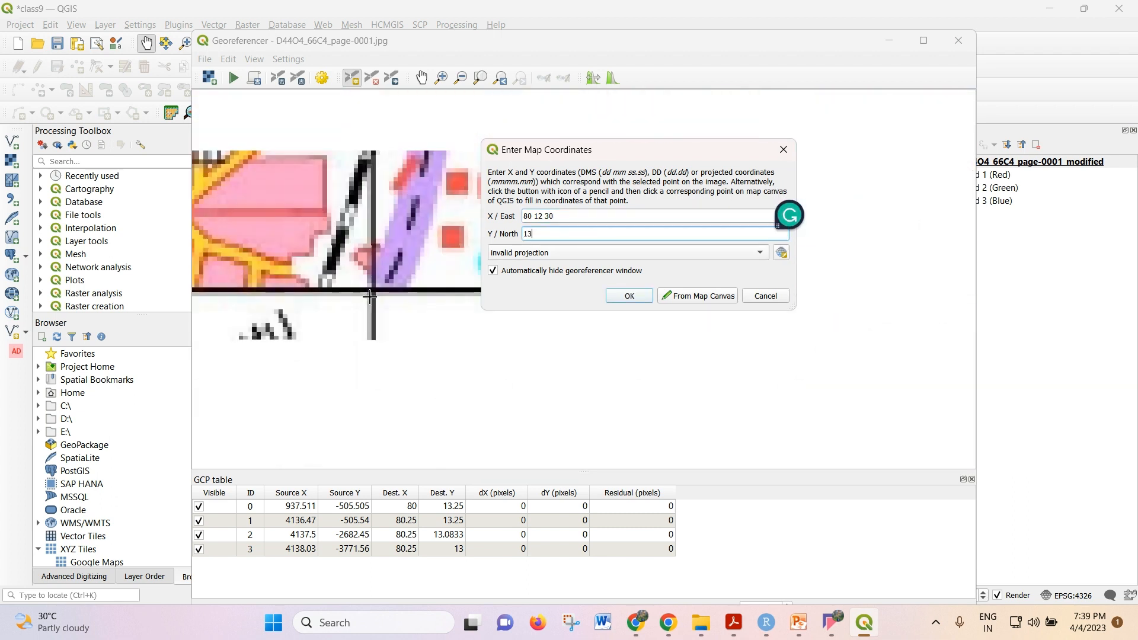
left_click(624, 296)
Add a ground control point at the southwest corner of the map frame with X/East 80 and Y/North 13
scroll(694, 281, "down", 2)
scroll(447, 287, "down", 3)
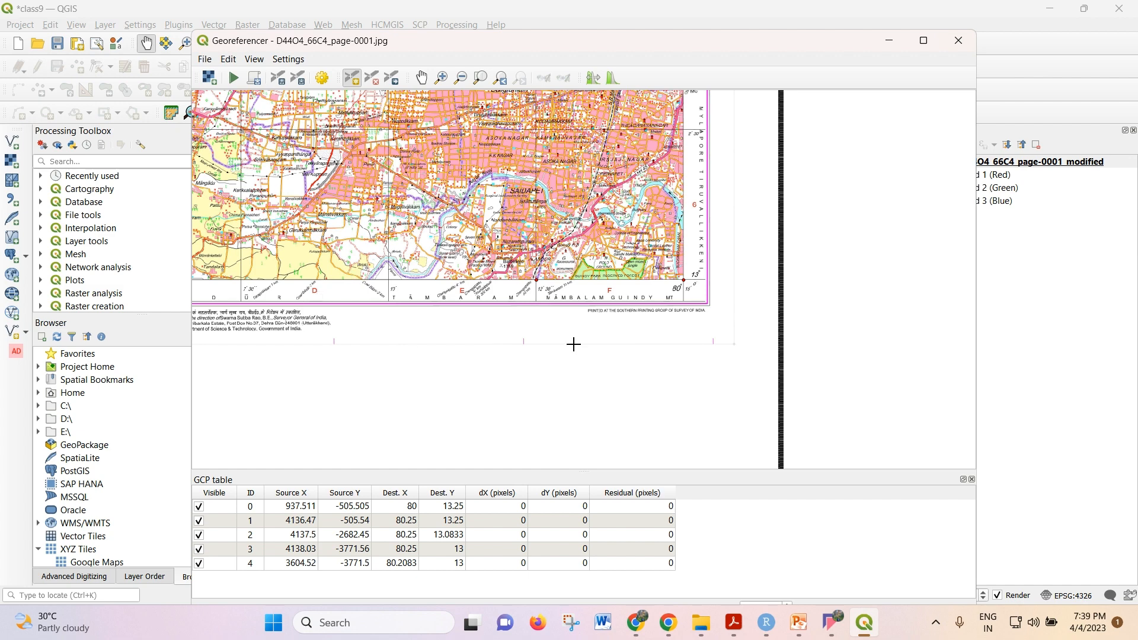
scroll(483, 376, "down", 3)
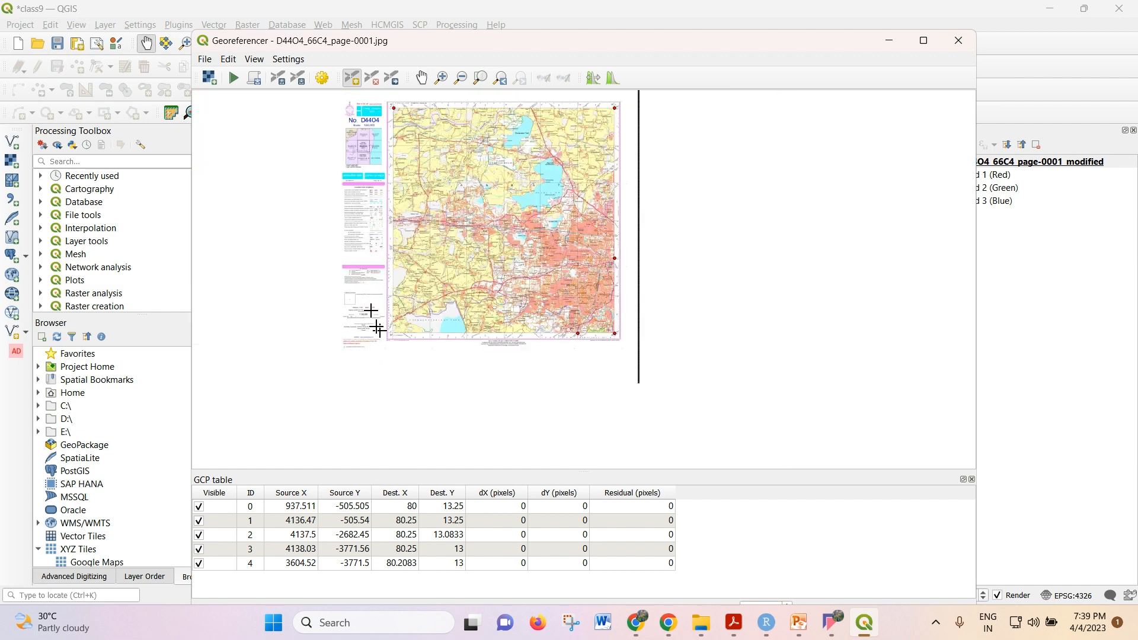
scroll(378, 329, "up", 4)
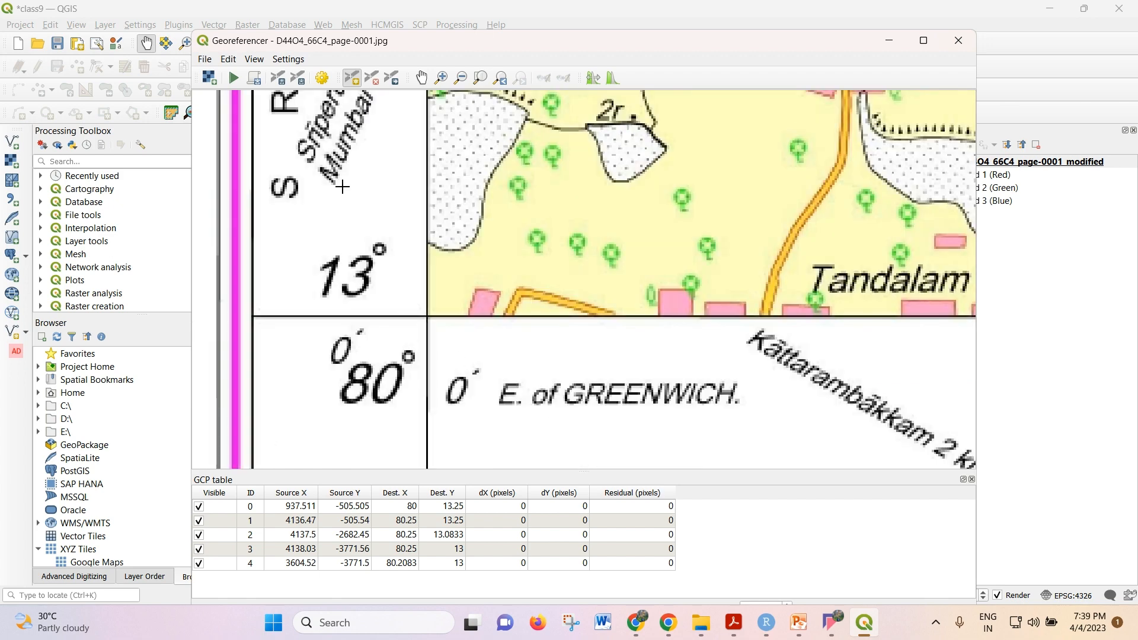
left_click(442, 78)
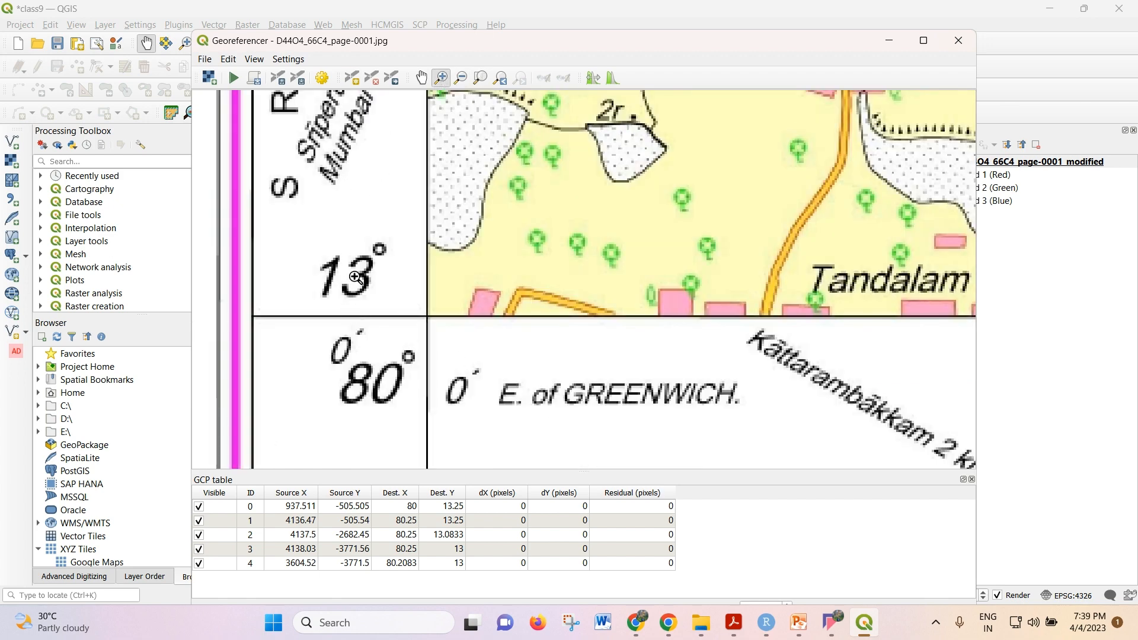
left_click(478, 359)
left_click_drag(422, 148, 531, 246)
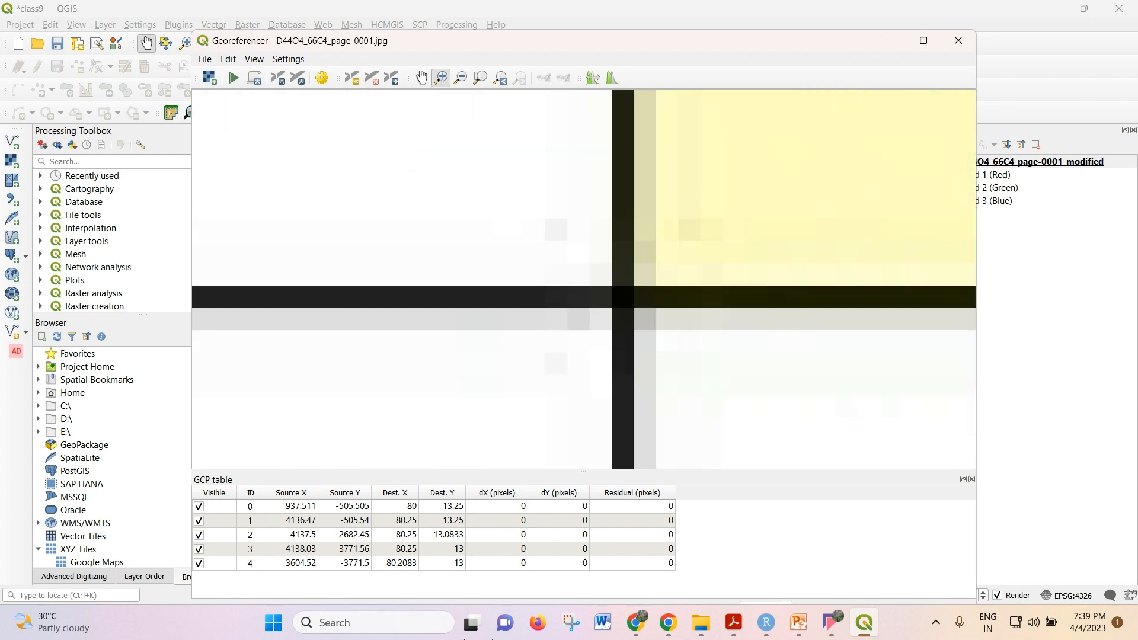
left_click_drag(536, 182, 727, 381)
left_click_drag(497, 244, 671, 380)
left_click(352, 78)
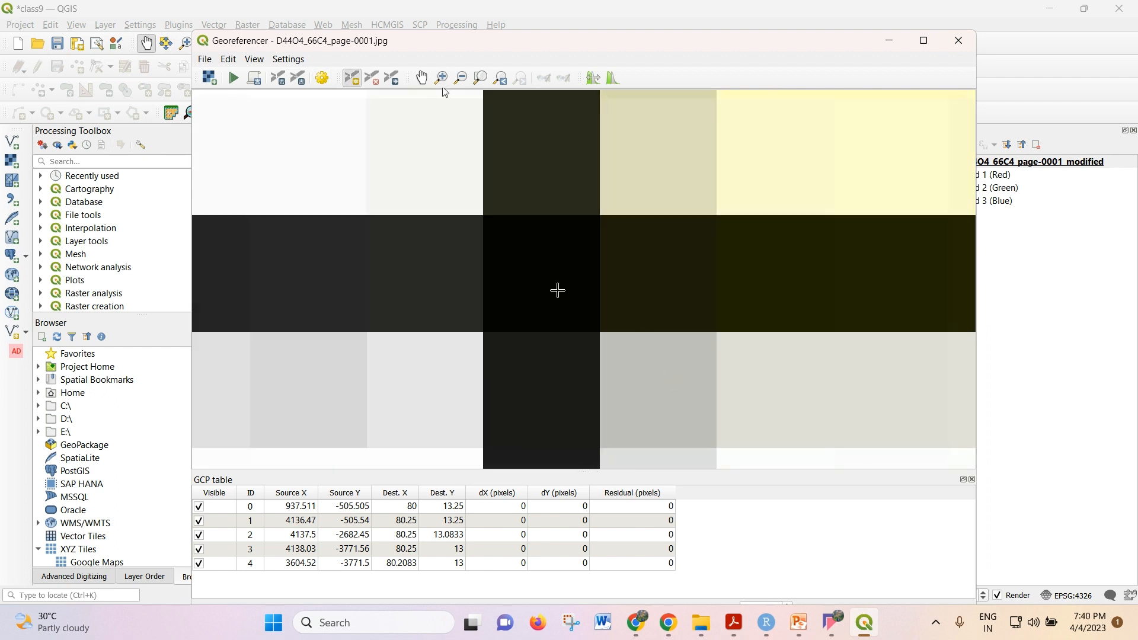
left_click(540, 267)
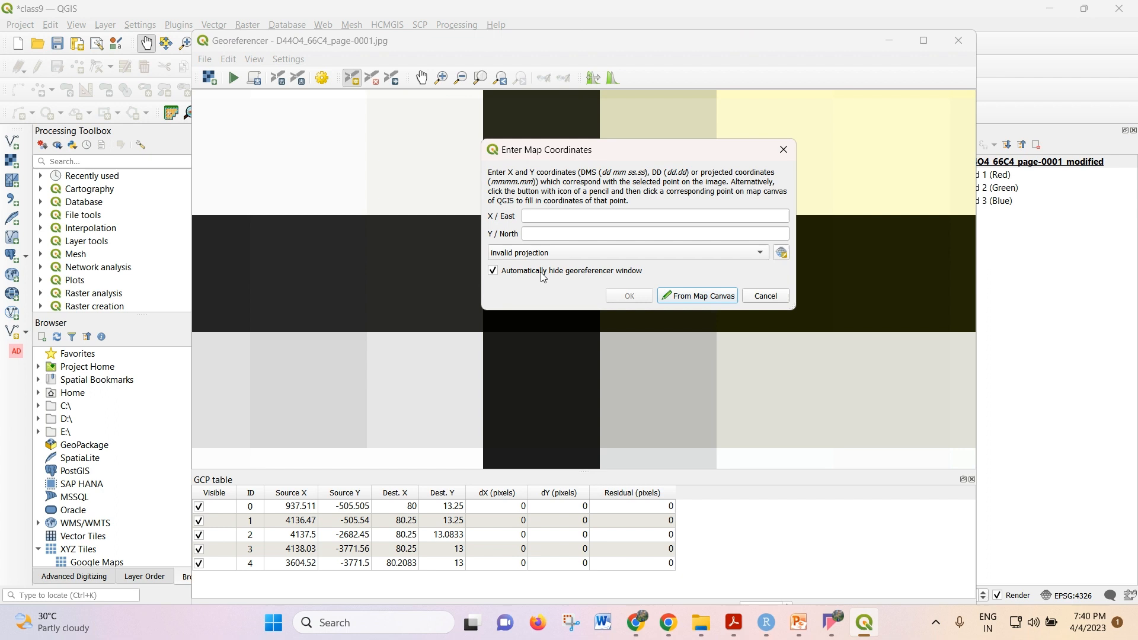
left_click(565, 220)
type("80")
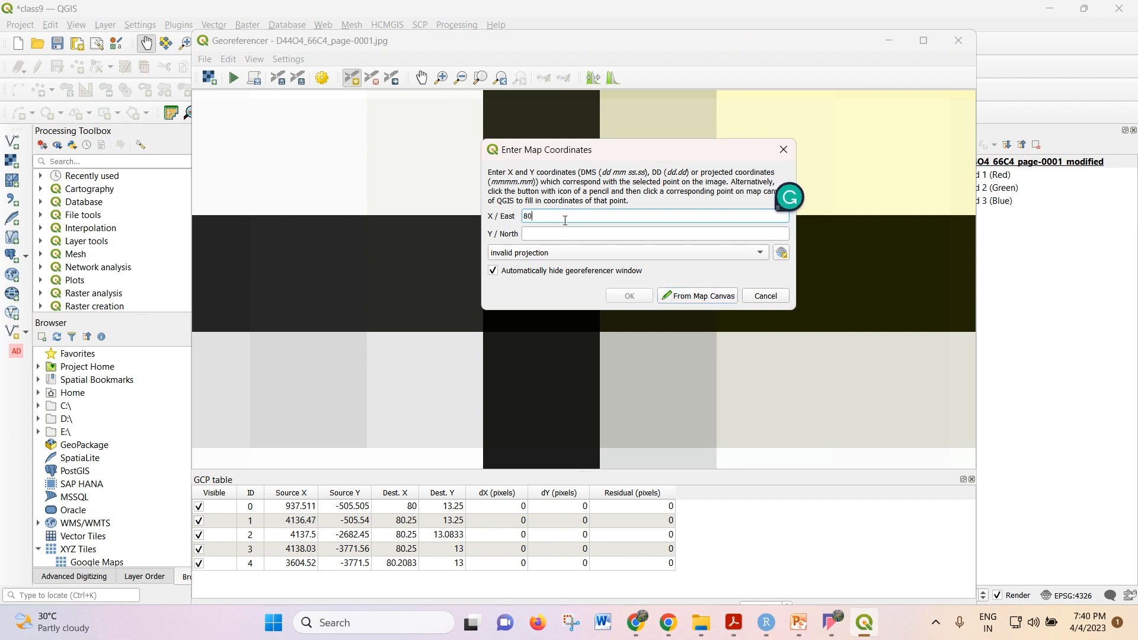
left_click(563, 234)
type("13")
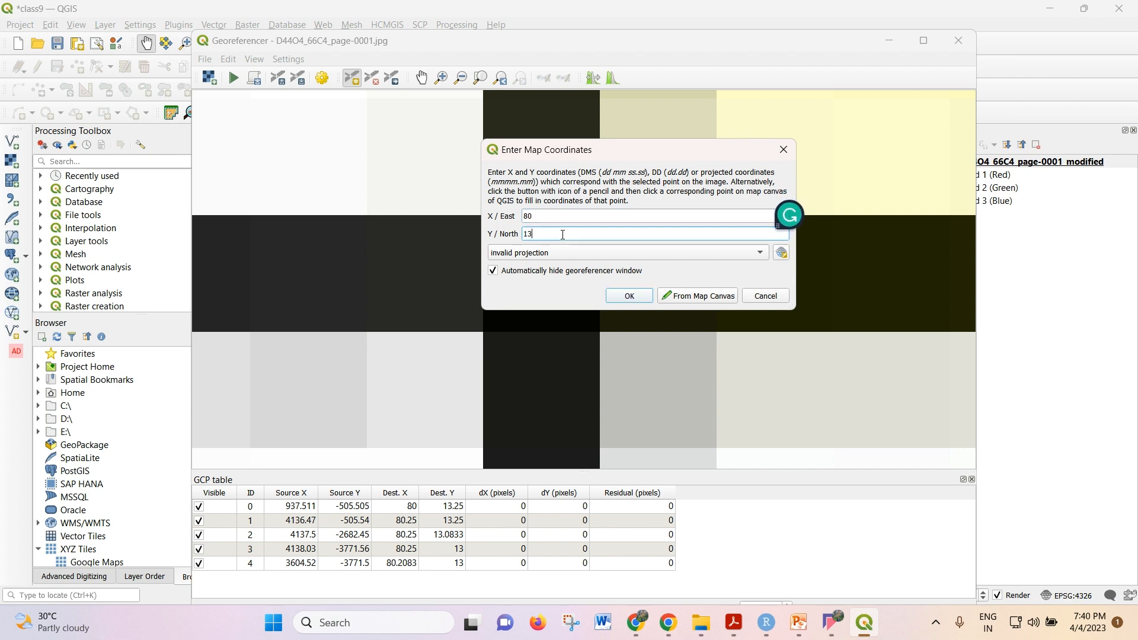
left_click(640, 292)
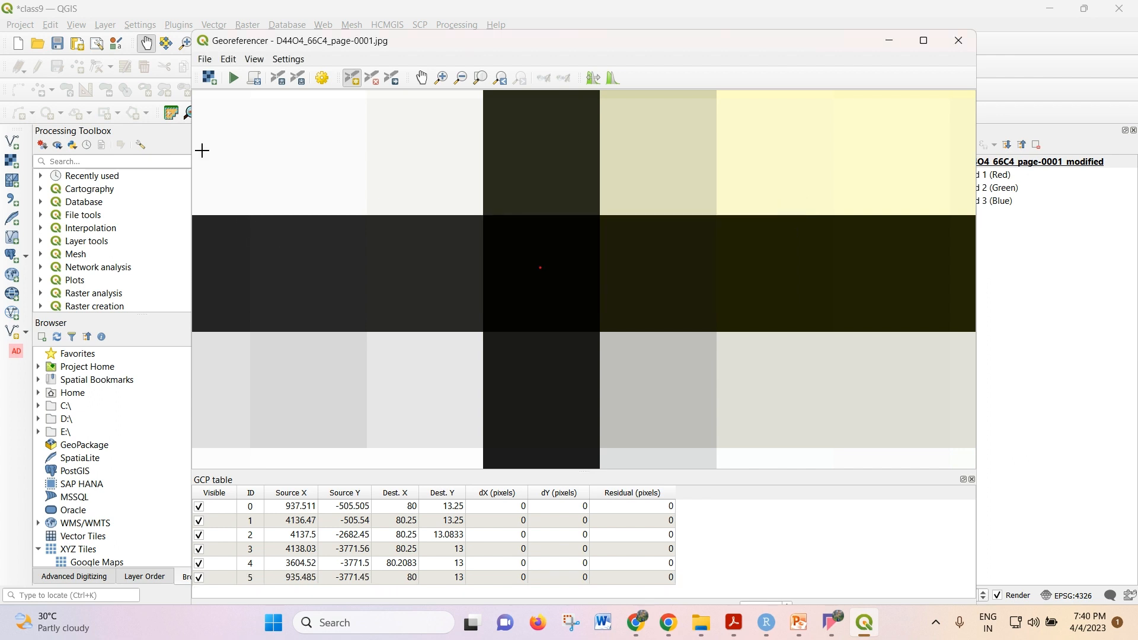
Save the ground control points as gcps.points in the class_nptel output folder
left_click(205, 59)
left_click(236, 160)
double_click(357, 197)
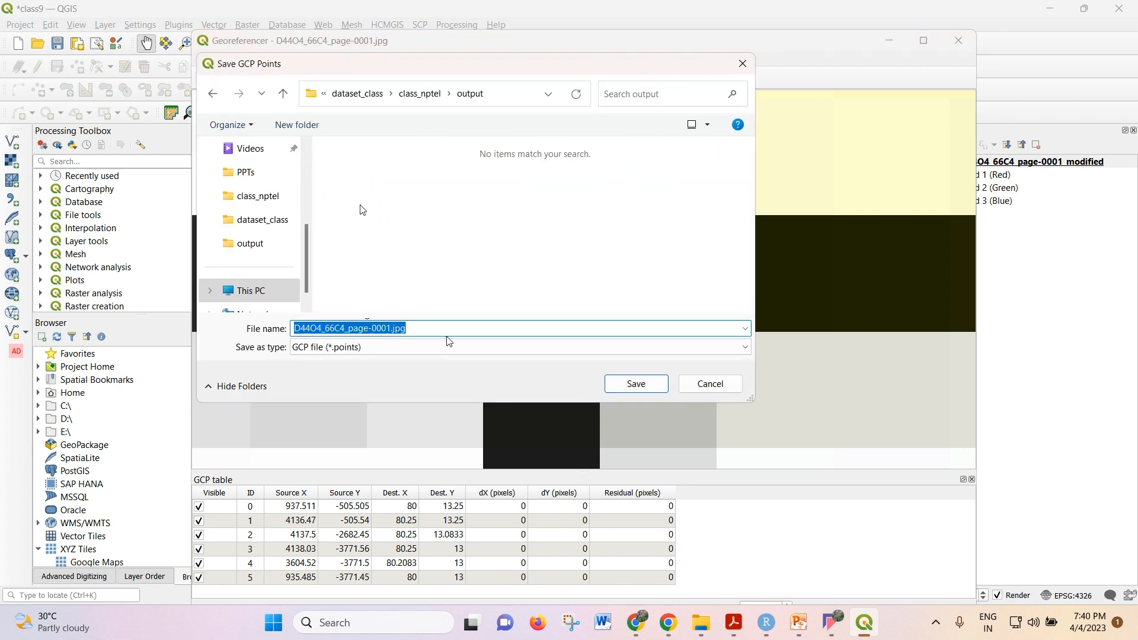
type("img")
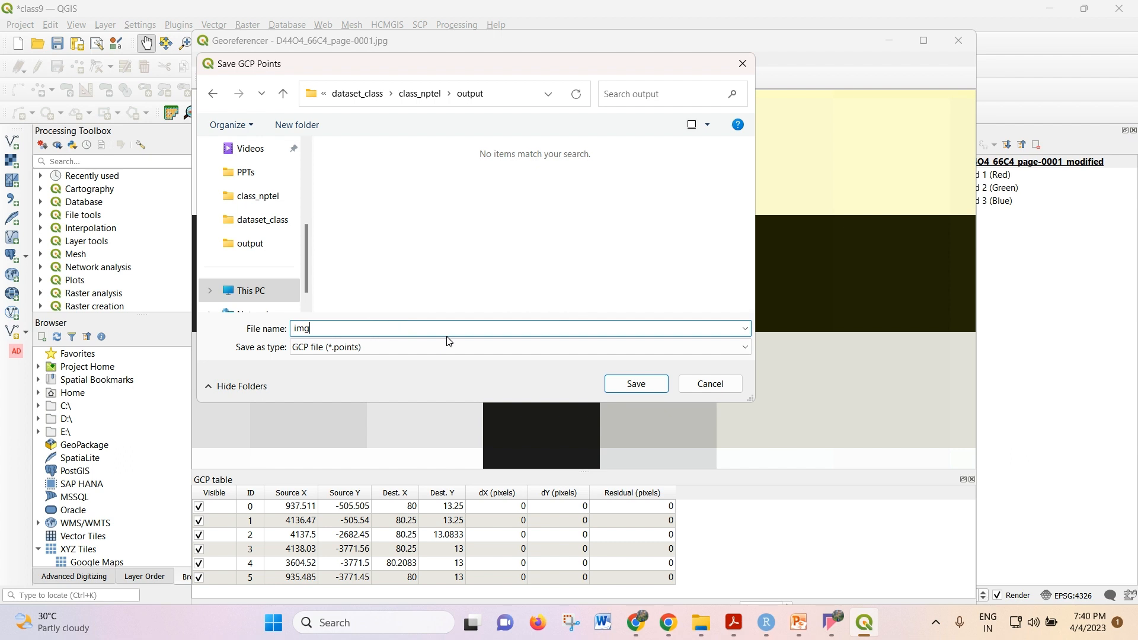
key("BackSpace")
key("BackSpace")
key("BackSpace")
key("Return")
Set the transformation's output raster to D44O4_66C4_page-0001_modified.tif in the output folder and accept the transformation settings
scroll(446, 337, "up", 4)
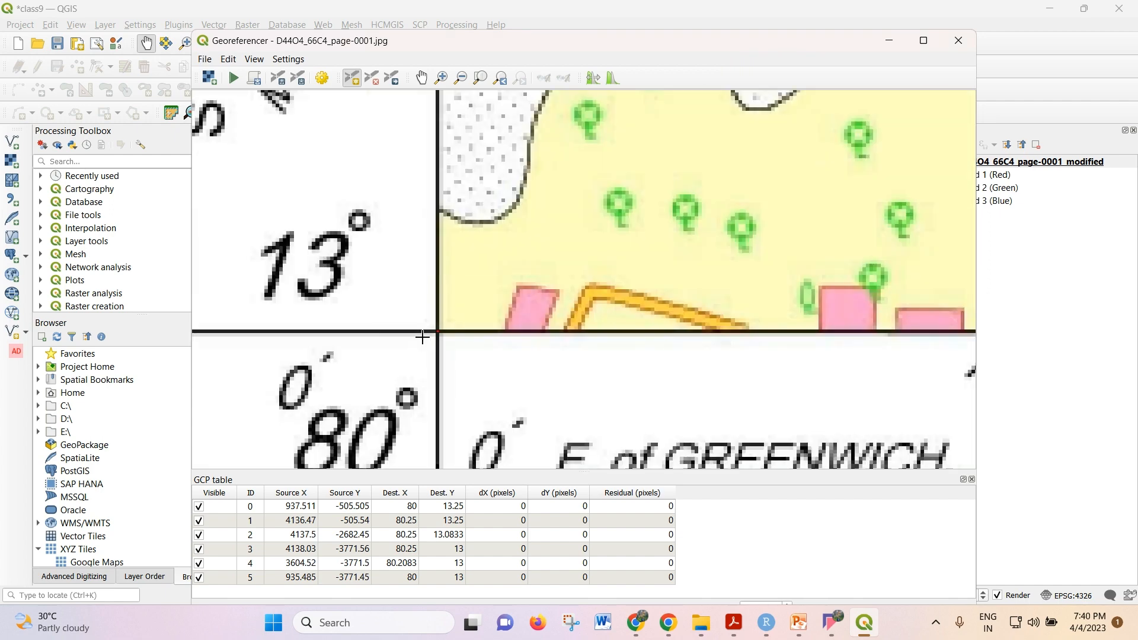
scroll(379, 342, "down", 3)
scroll(406, 146, "up", 1)
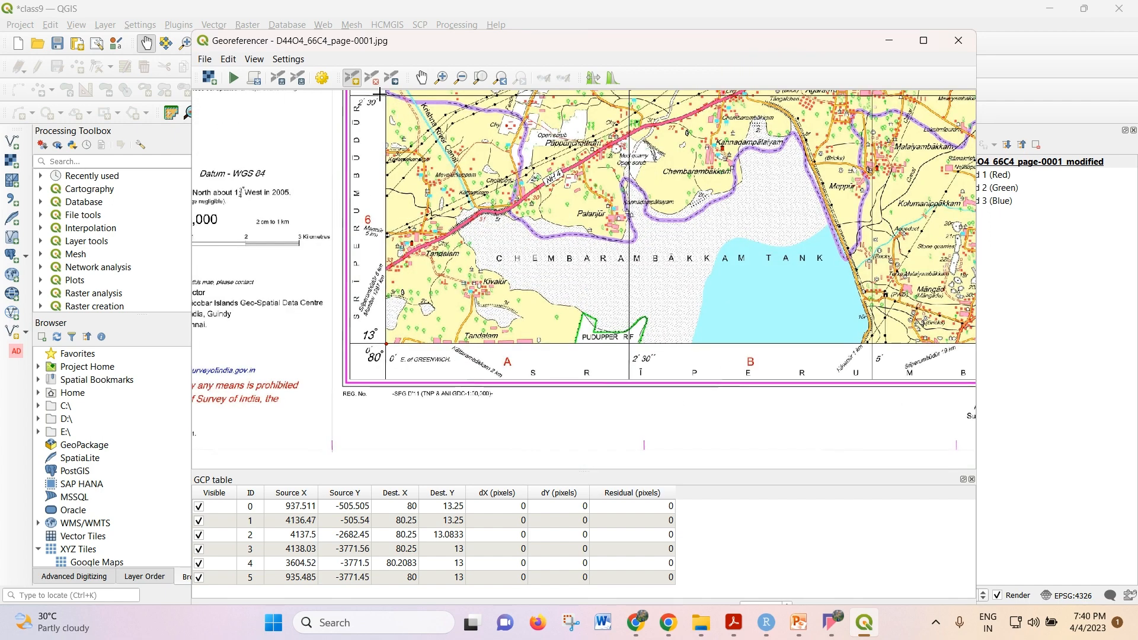
left_click(321, 80)
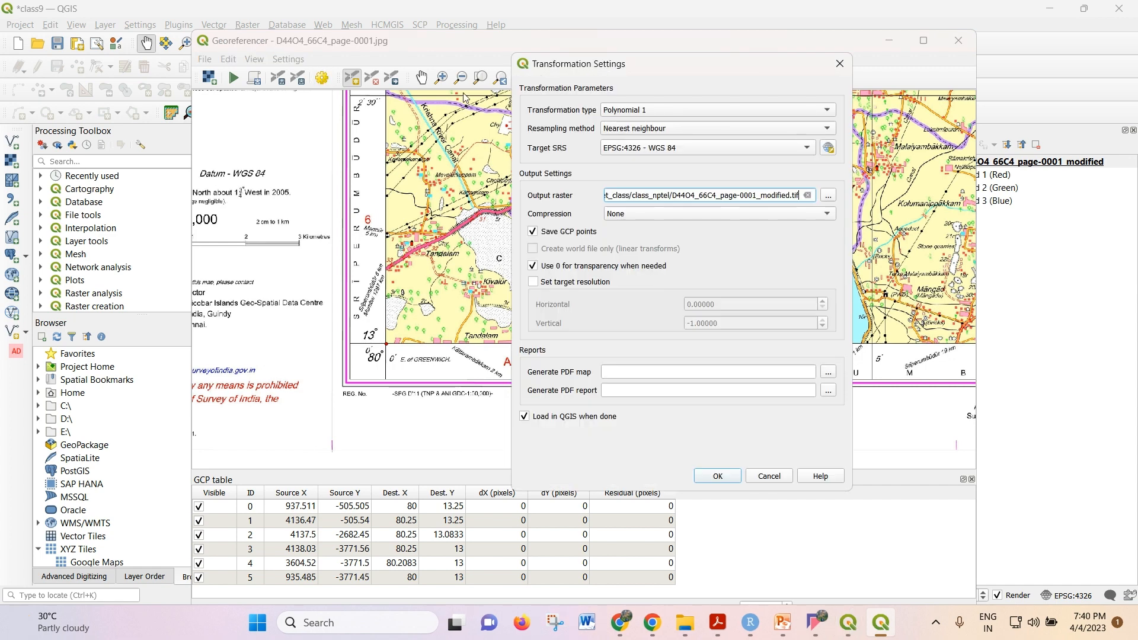
left_click(828, 196)
double_click(676, 218)
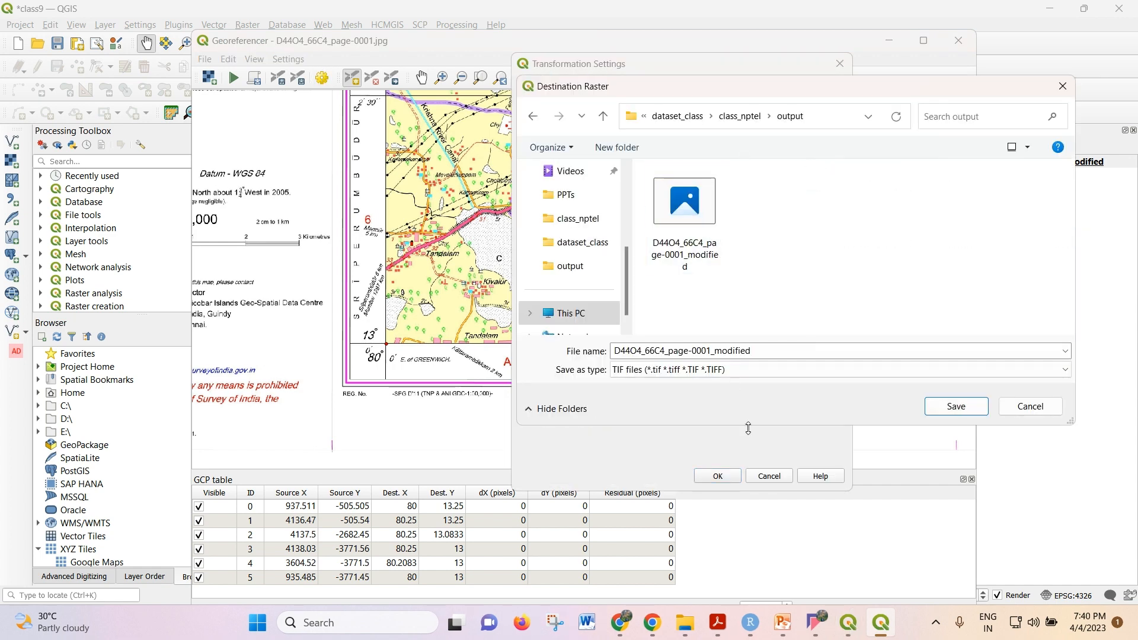
left_click(778, 352)
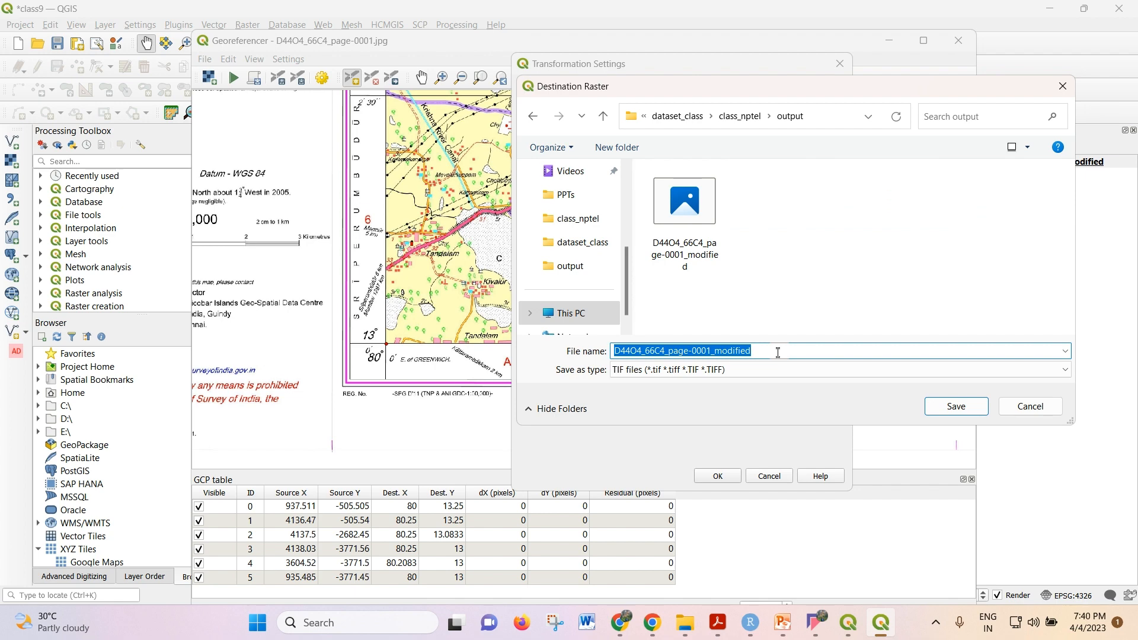
left_click(953, 408)
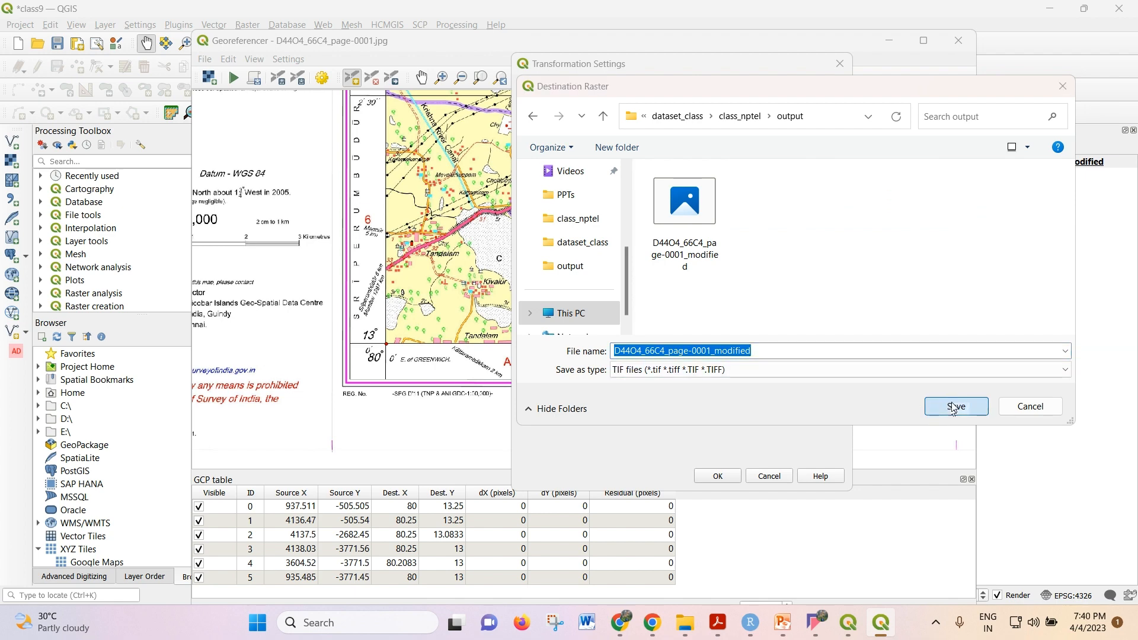
left_click(617, 309)
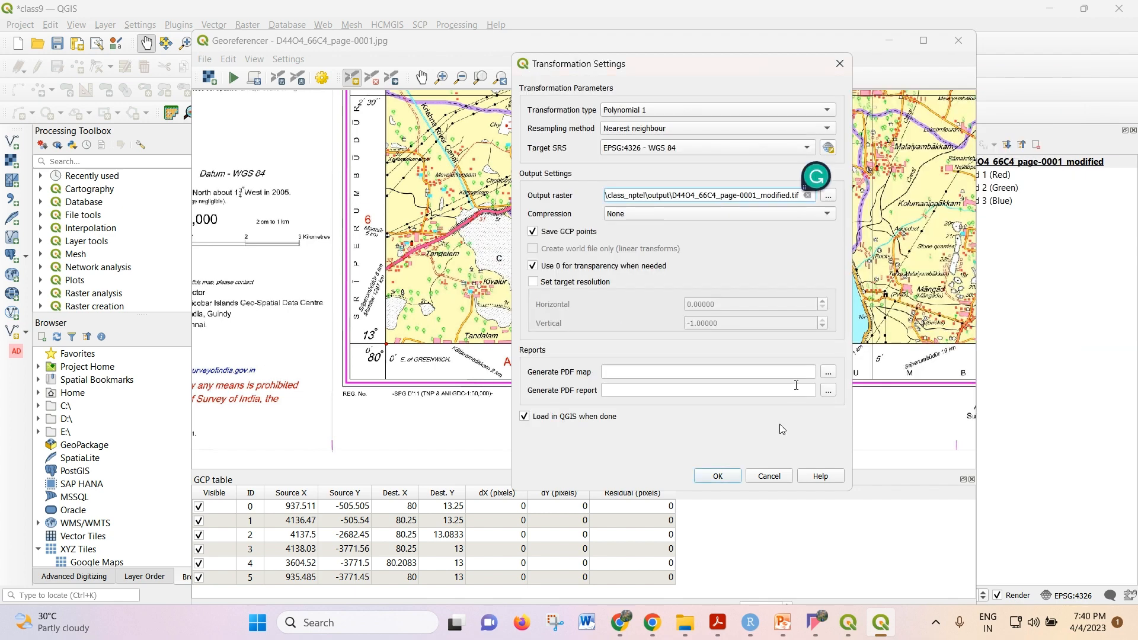
left_click(719, 476)
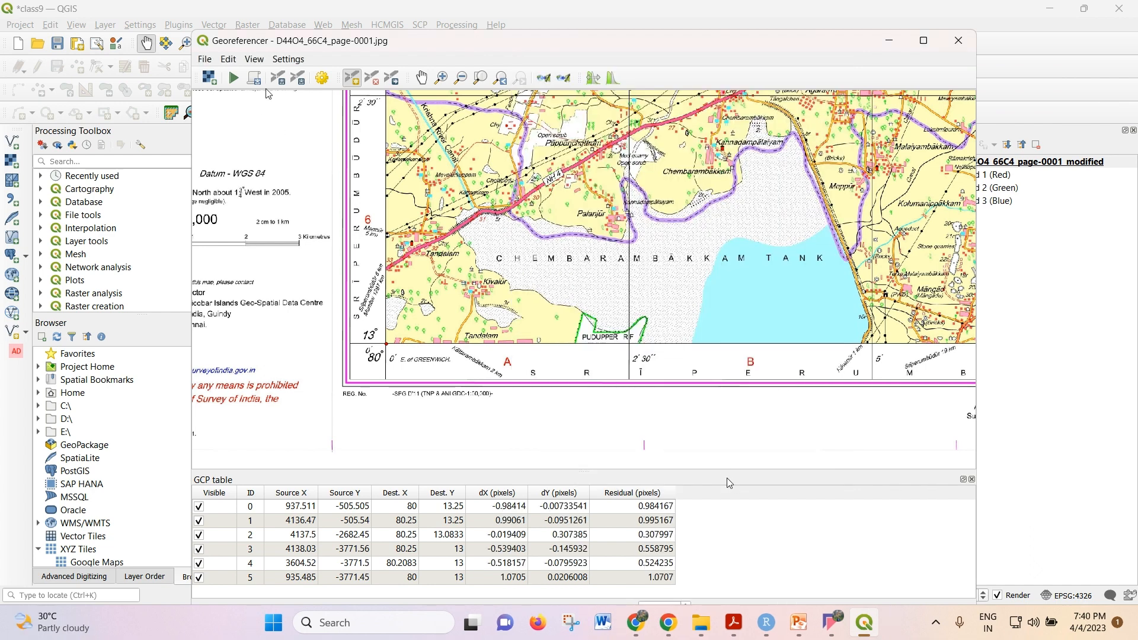
Try to run the georeferencing of the toposheet with the configured transformation settings
left_click(233, 77)
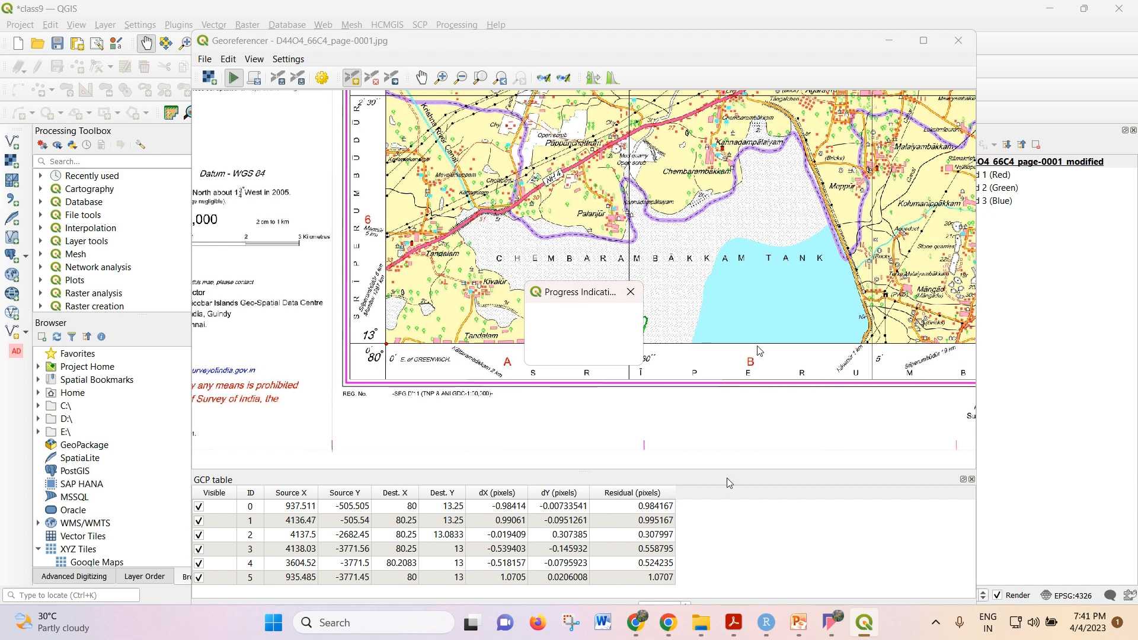
mouse_move(637, 623)
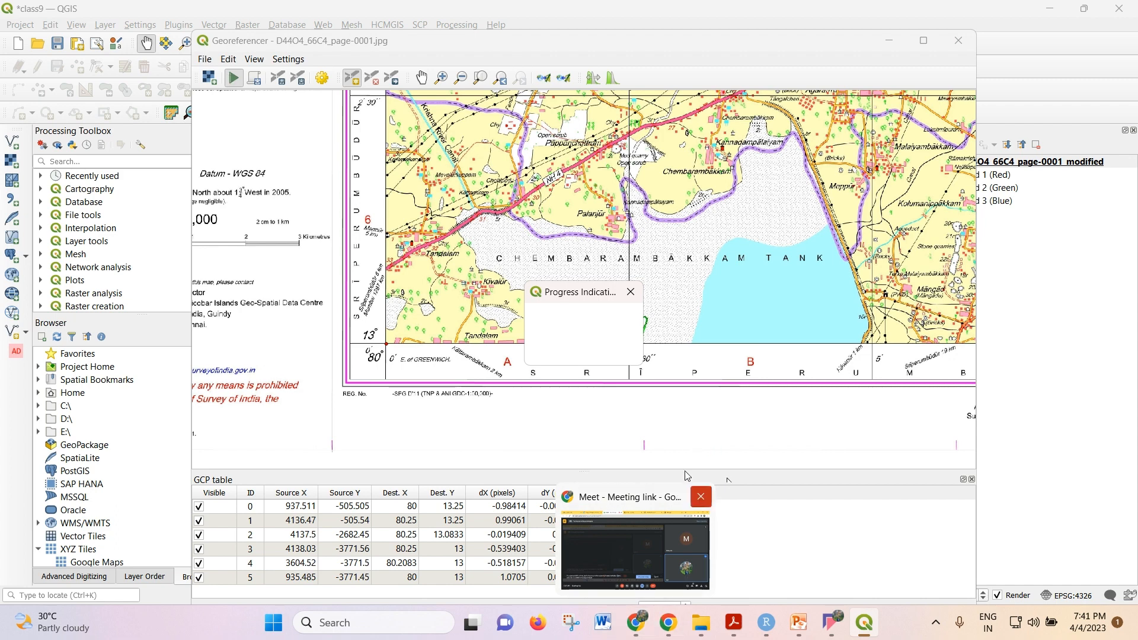
left_click(630, 624)
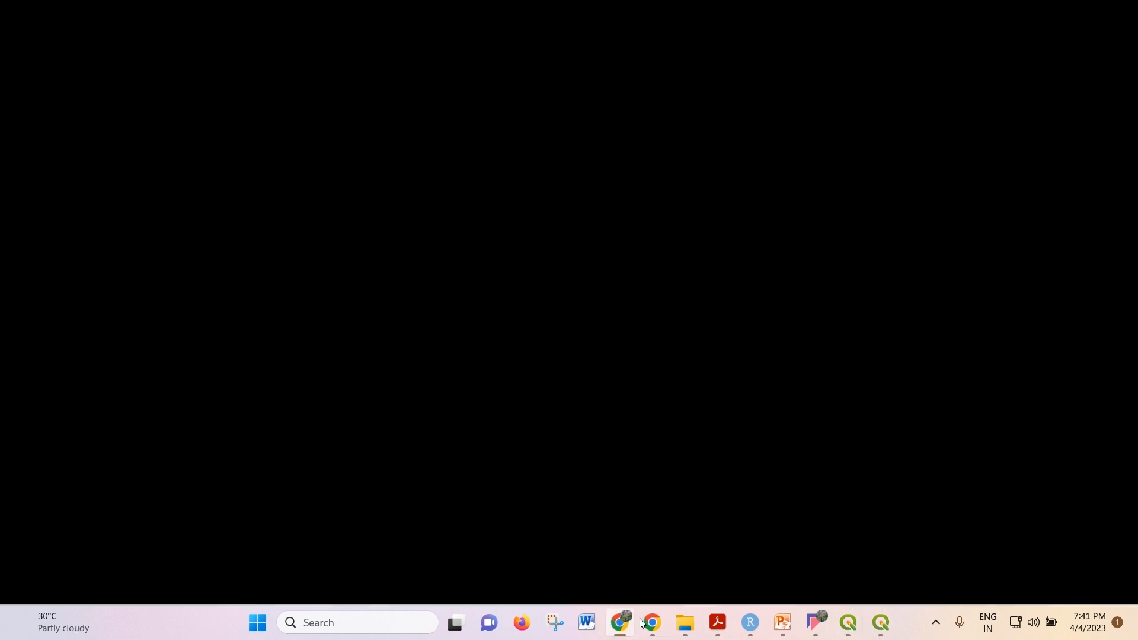
mouse_move(652, 622)
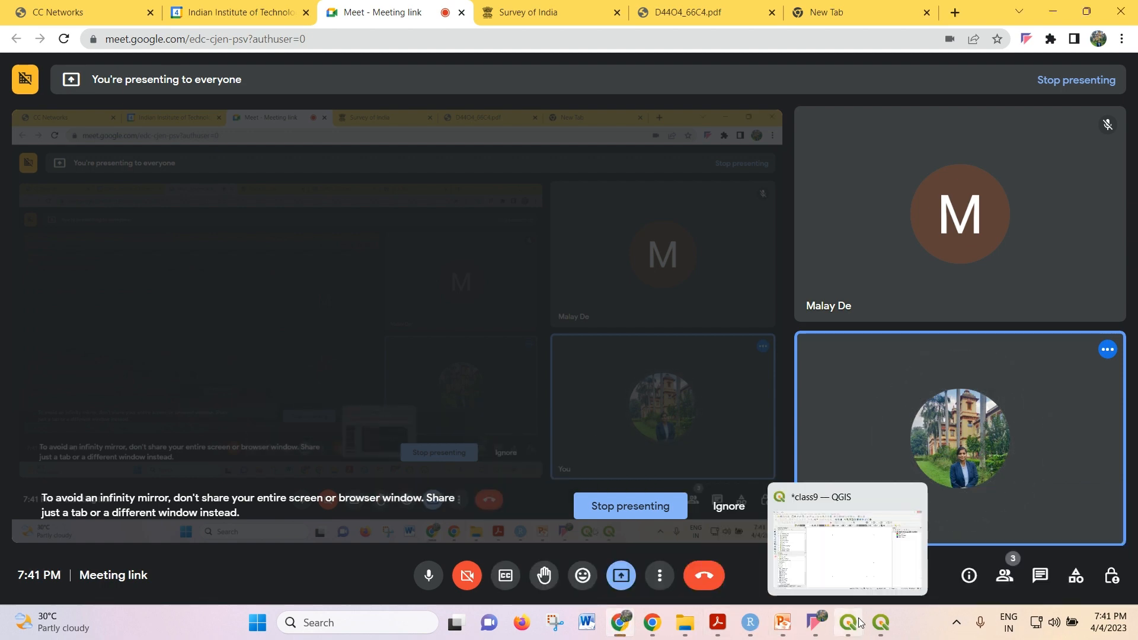
left_click(841, 628)
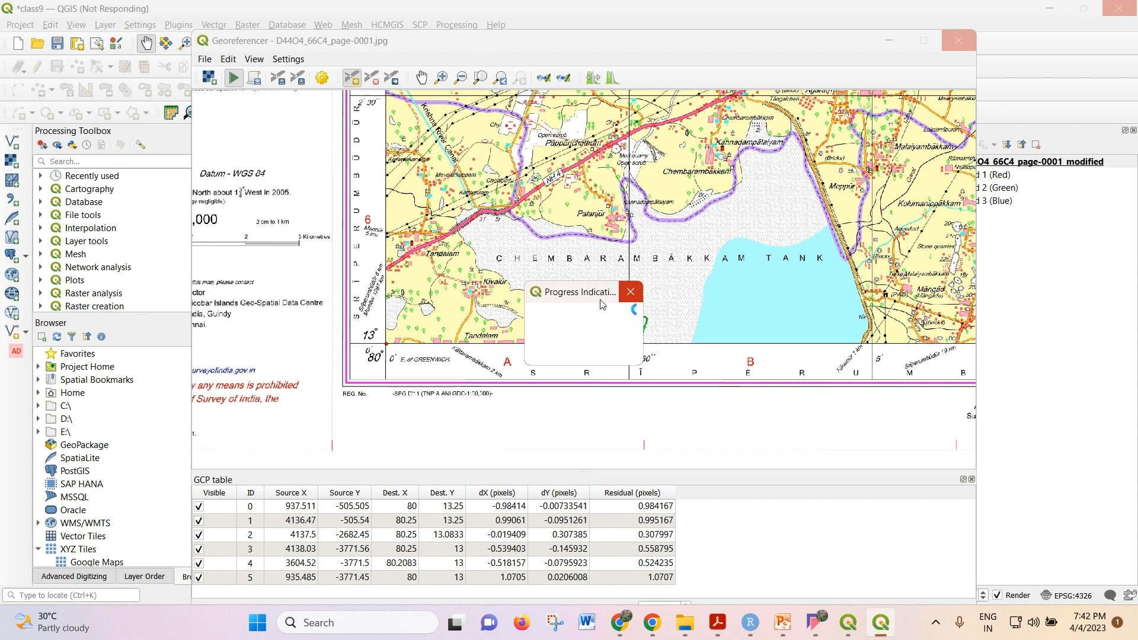
Close the unresponsive QGIS program together with its georeferencing progress window
left_click_drag(603, 295, 451, 277)
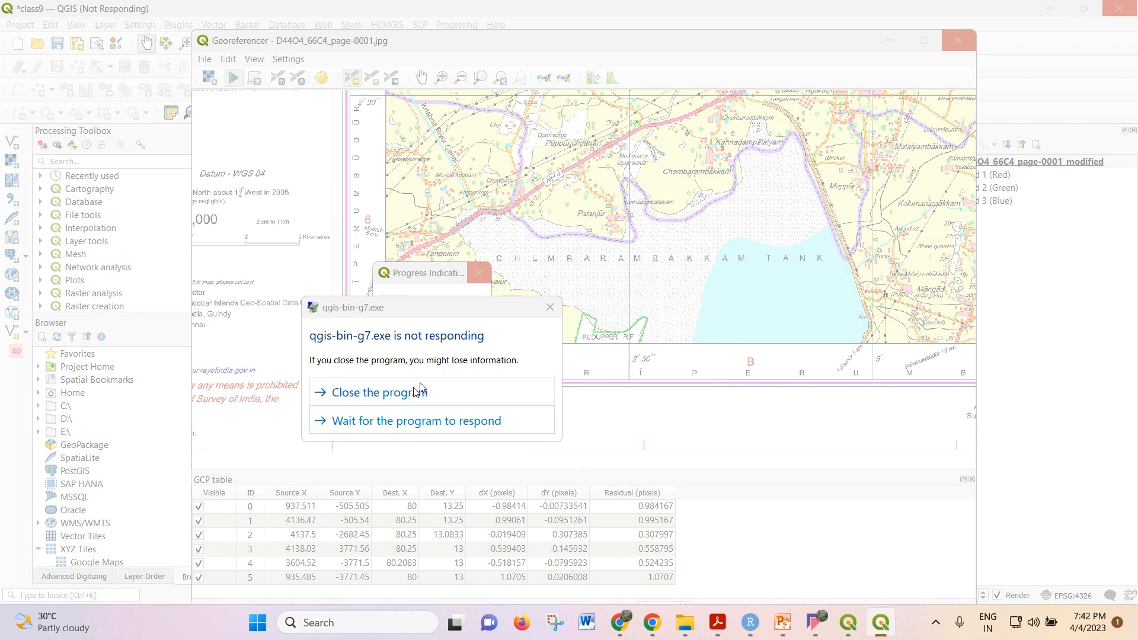
left_click(549, 307)
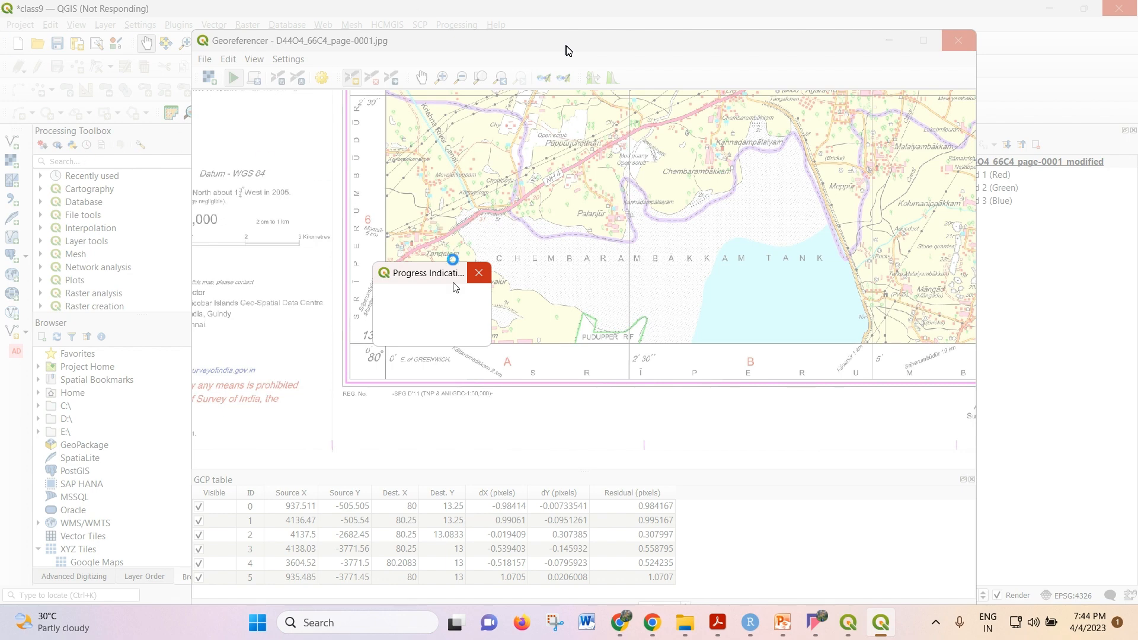
left_click(479, 273)
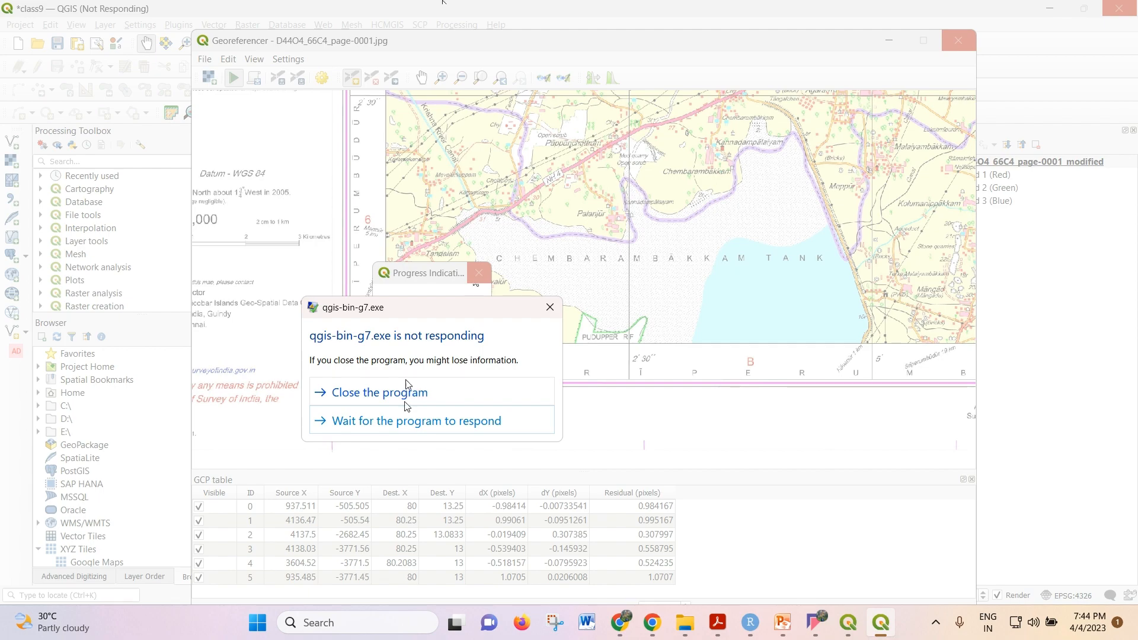
left_click(415, 420)
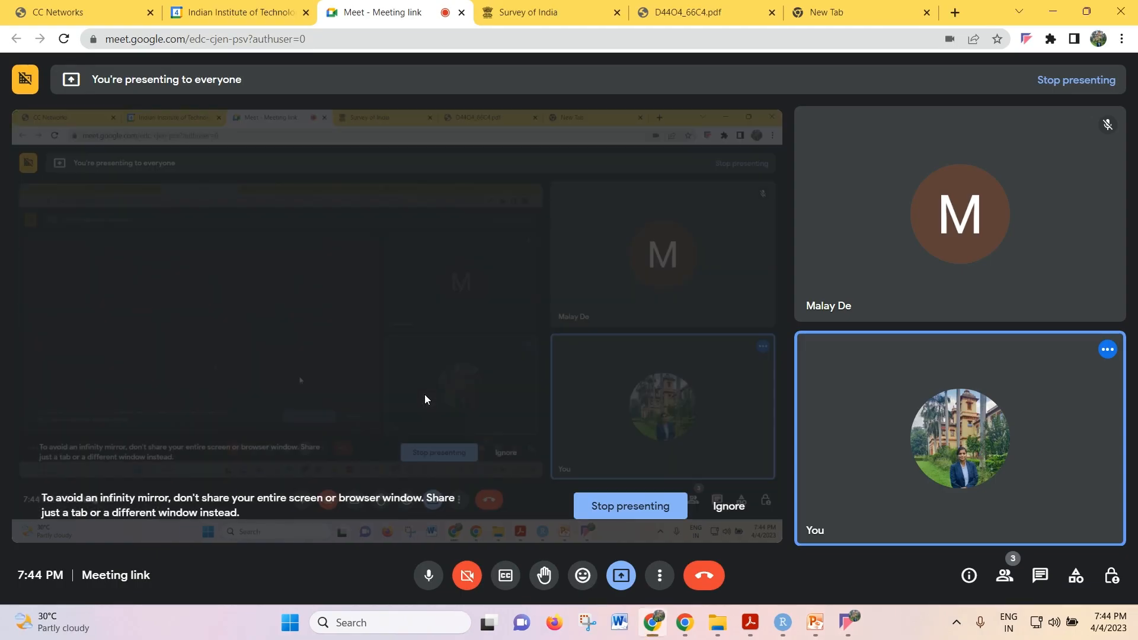
Relaunch QGIS Desktop 3.18.0 with GRASS from the recent app searches, dismissing the presenting notification
left_click(290, 623)
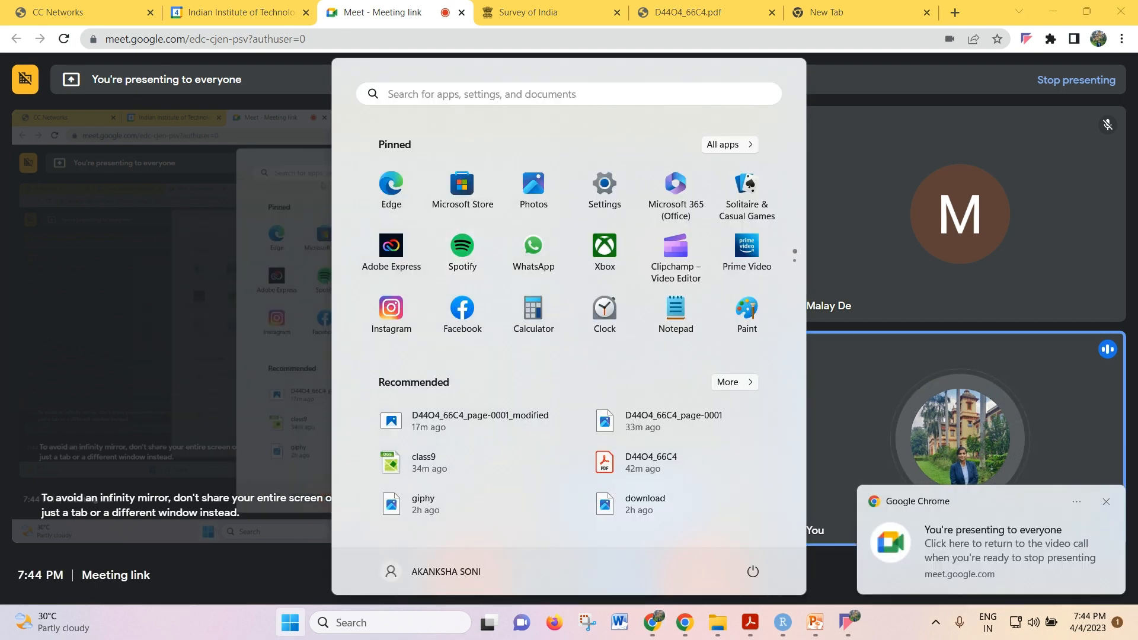
left_click(451, 93)
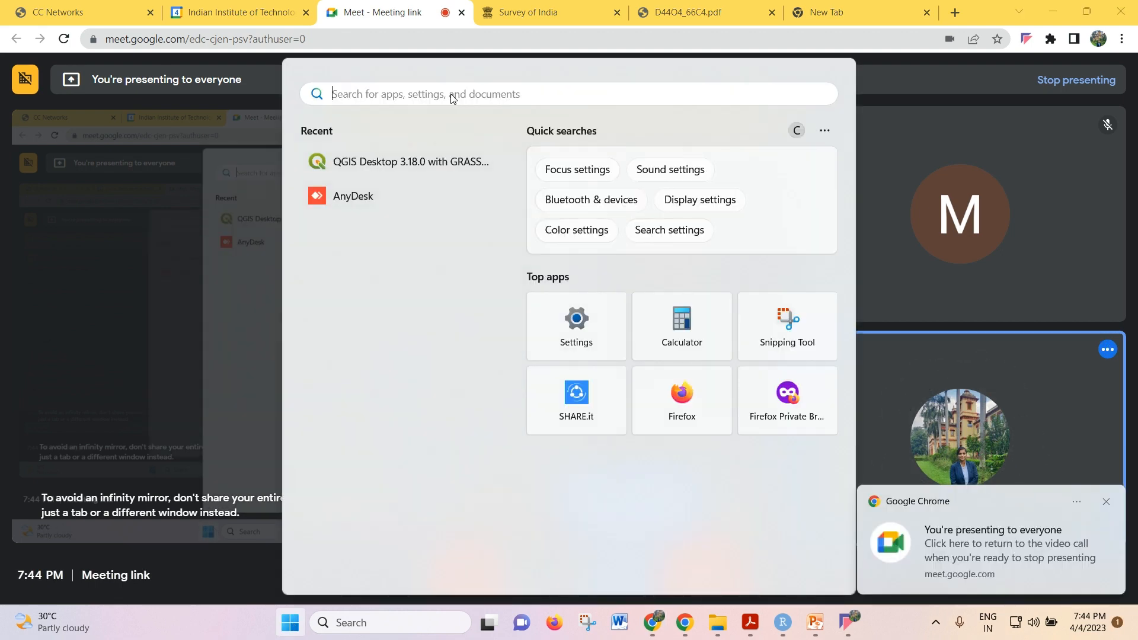
left_click(457, 157)
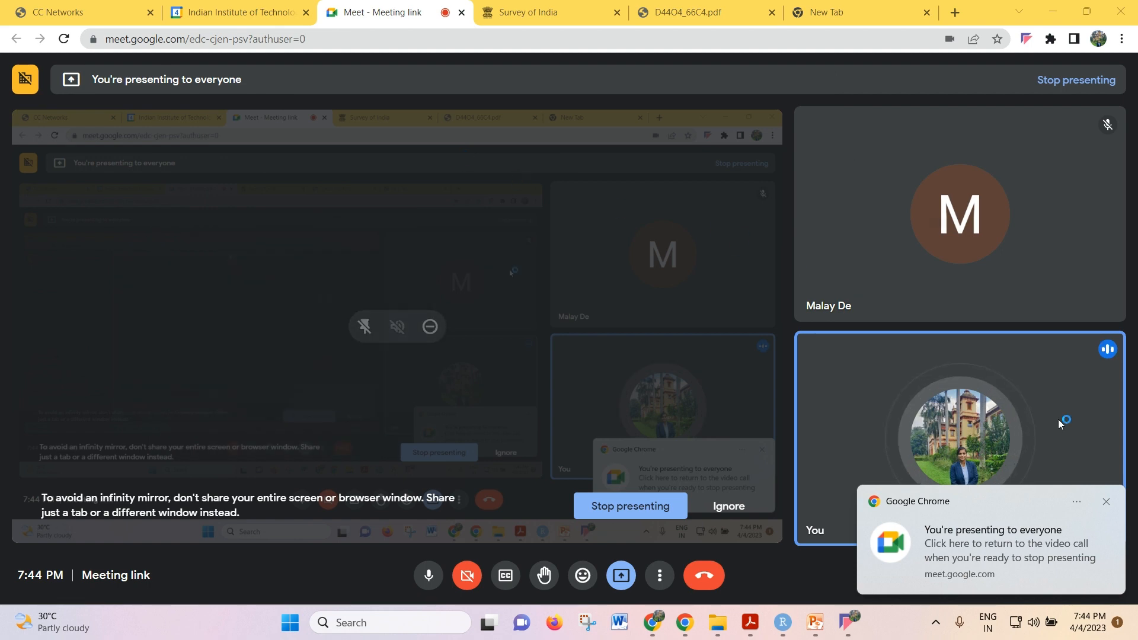
left_click(1106, 497)
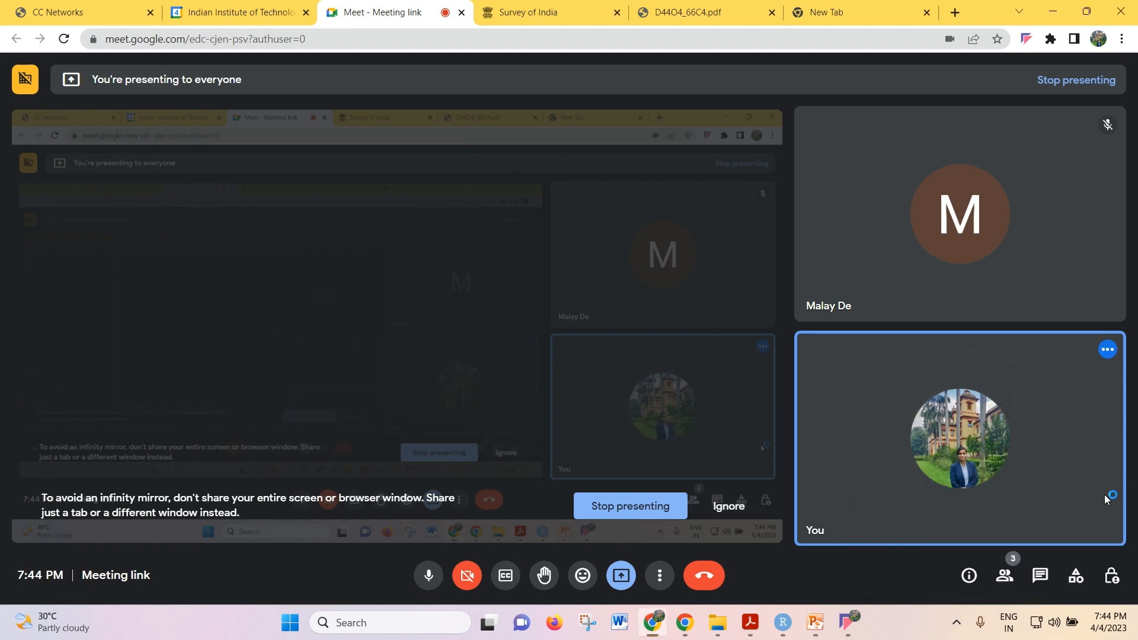
mouse_move(842, 626)
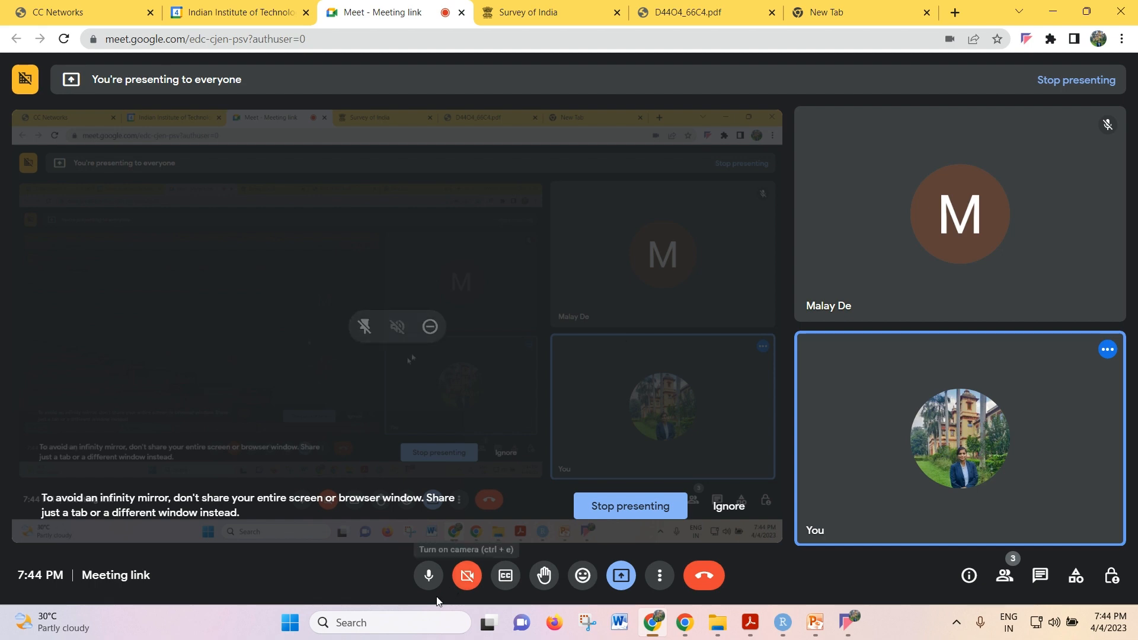
left_click(293, 626)
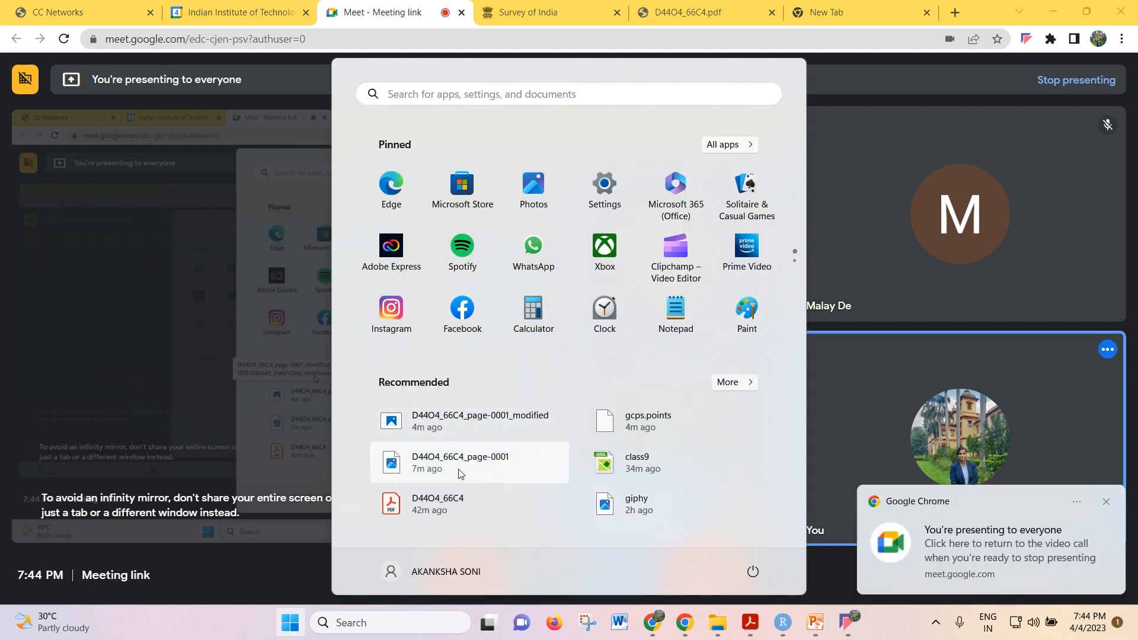
left_click(477, 98)
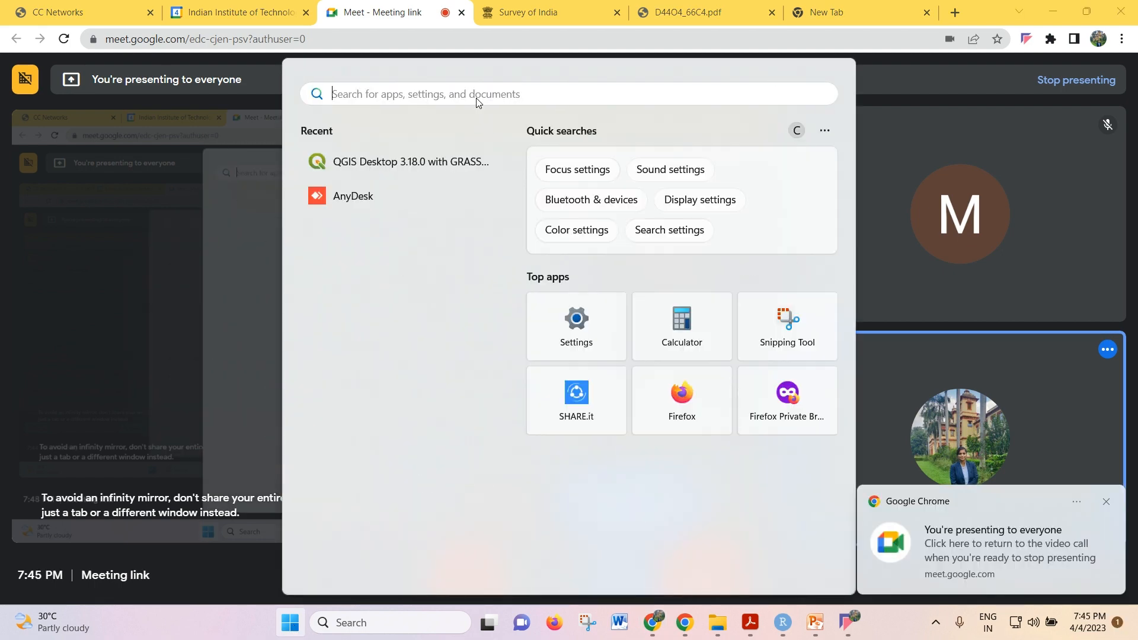
left_click(414, 163)
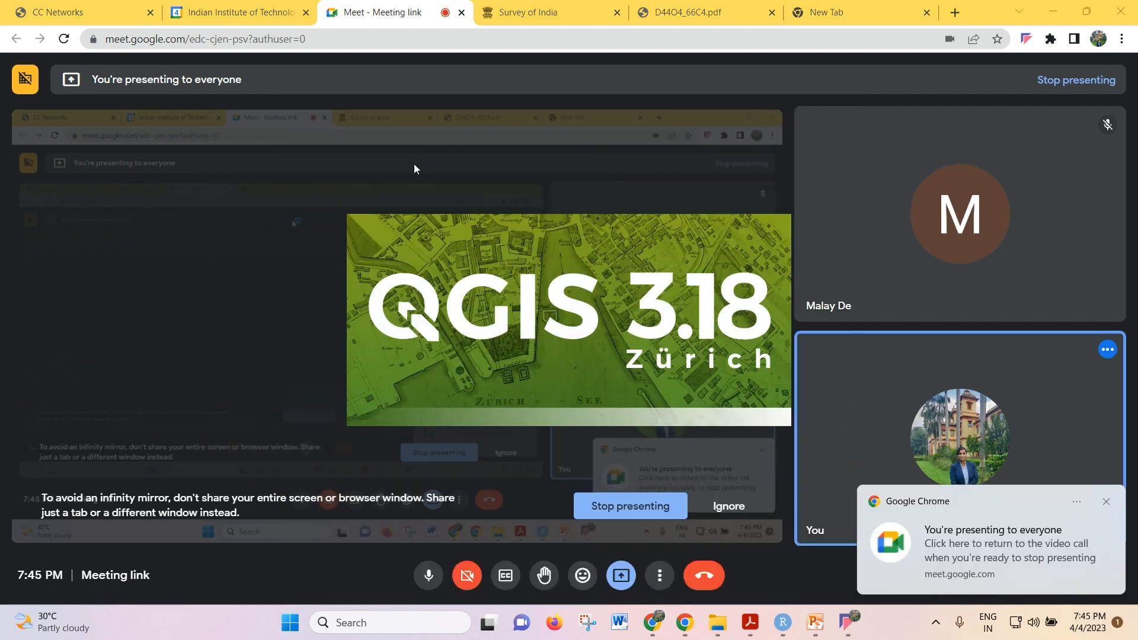
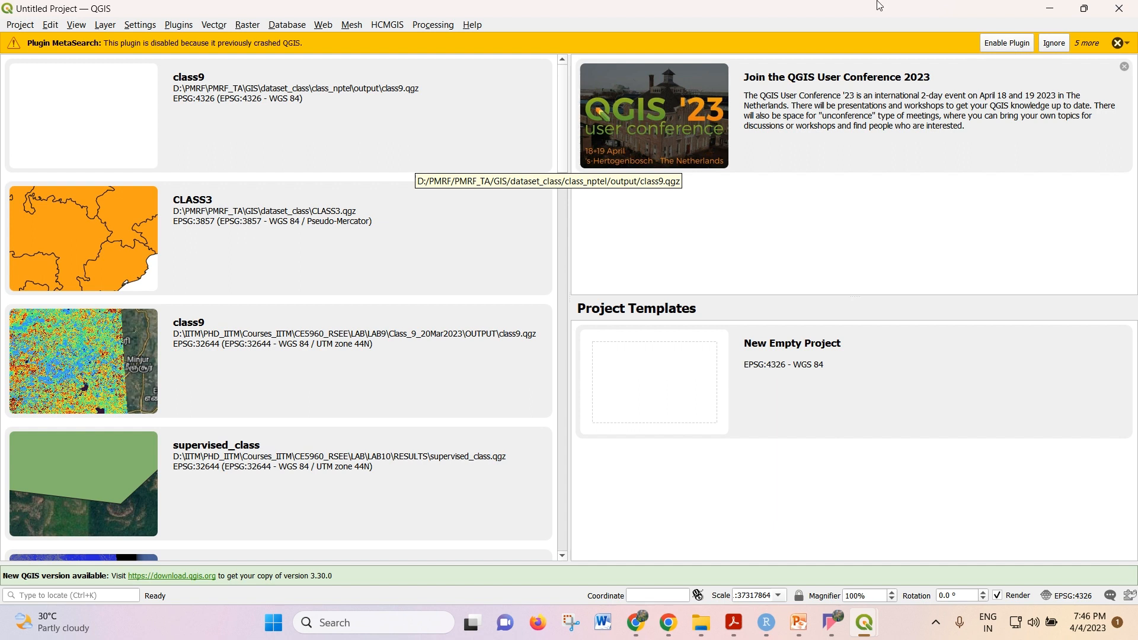
Dismiss all notices about plugins disabled after the crash, including MetaSearch, SemiAutomaticClassificationPlugin and AGT
left_click(1003, 42)
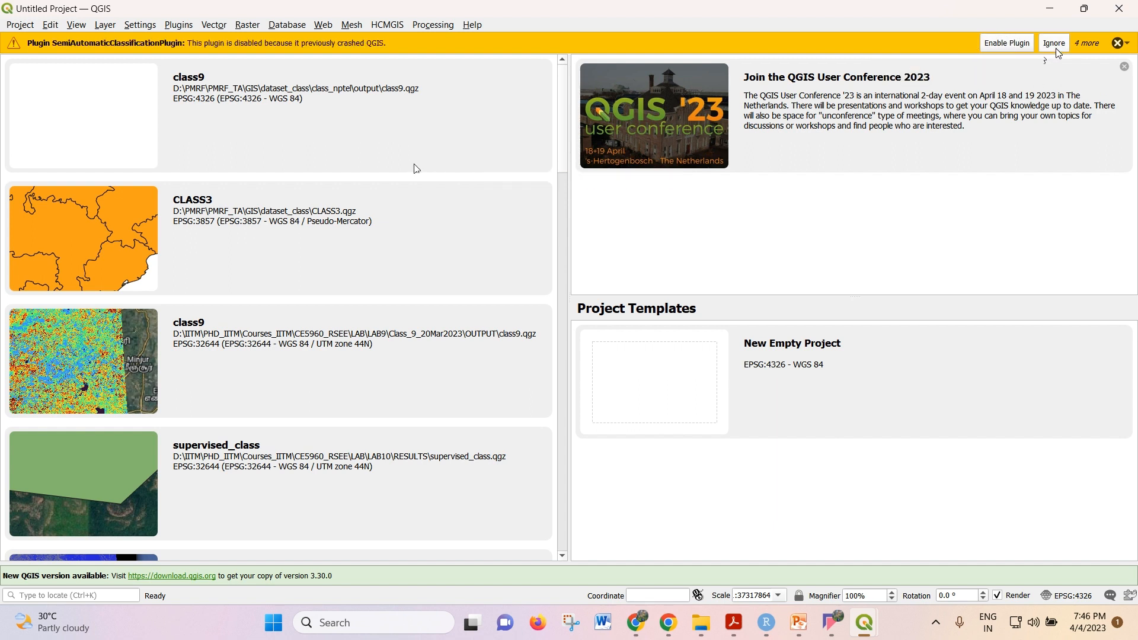
left_click(1056, 47)
left_click(1055, 47)
left_click(1055, 47)
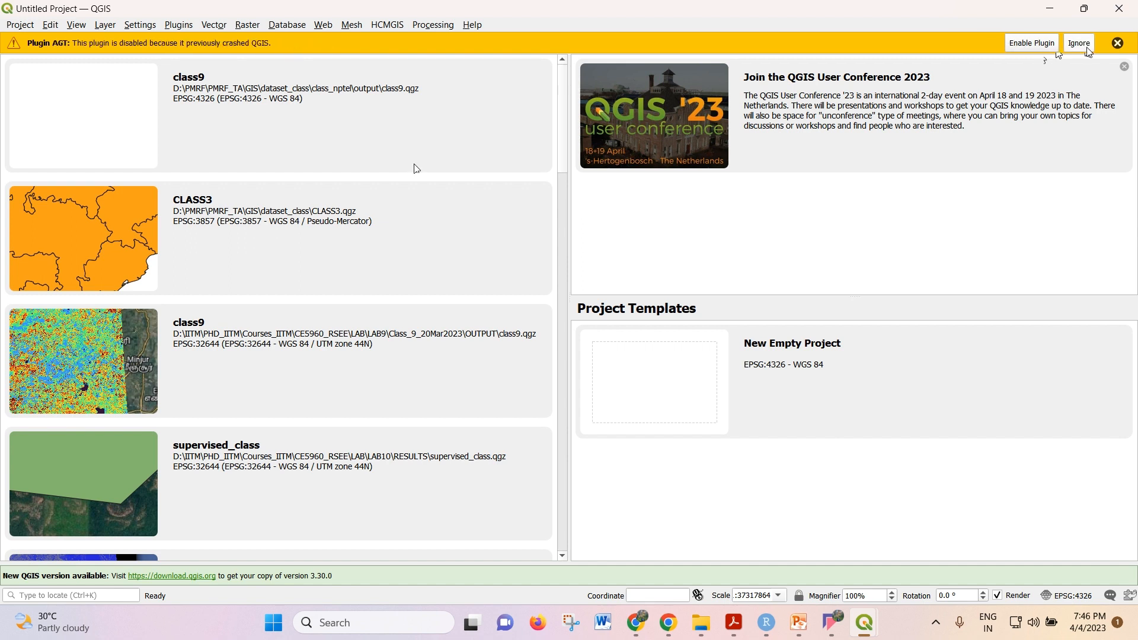
left_click(1088, 50)
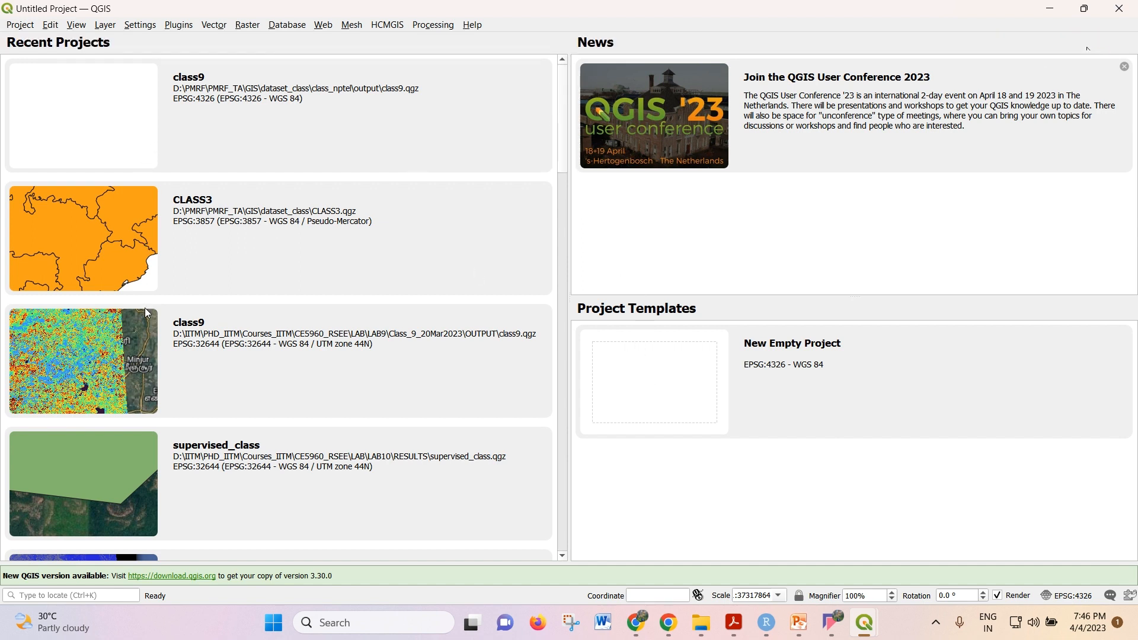
Open the recent project class9 stored in the class_nptel output folder
left_click(612, 351)
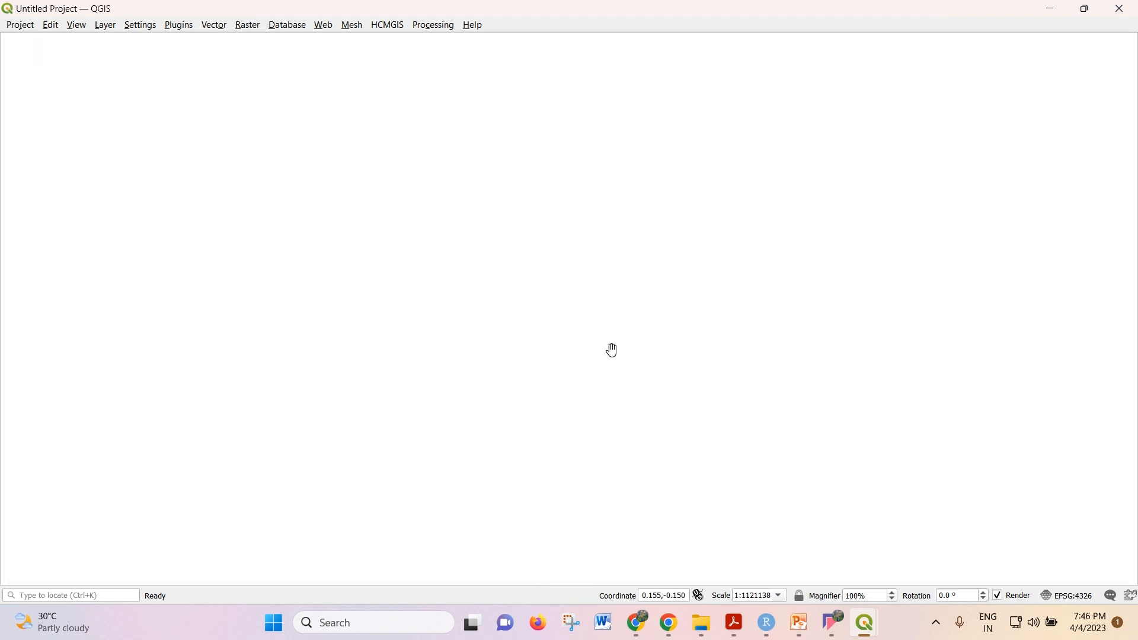
left_click(26, 26)
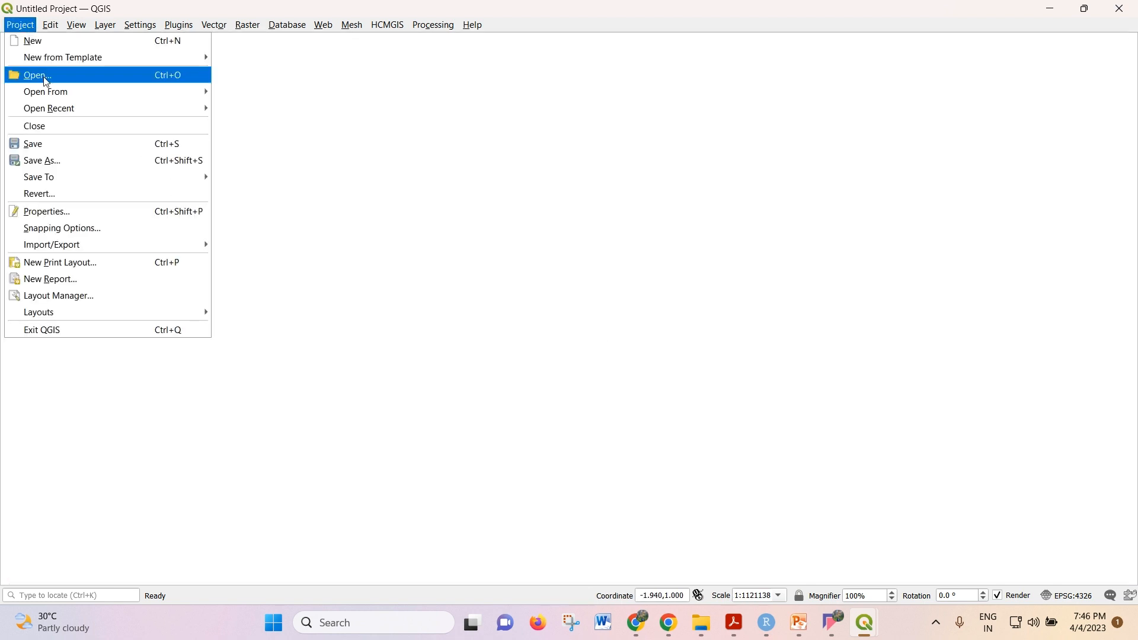
mouse_move(49, 109)
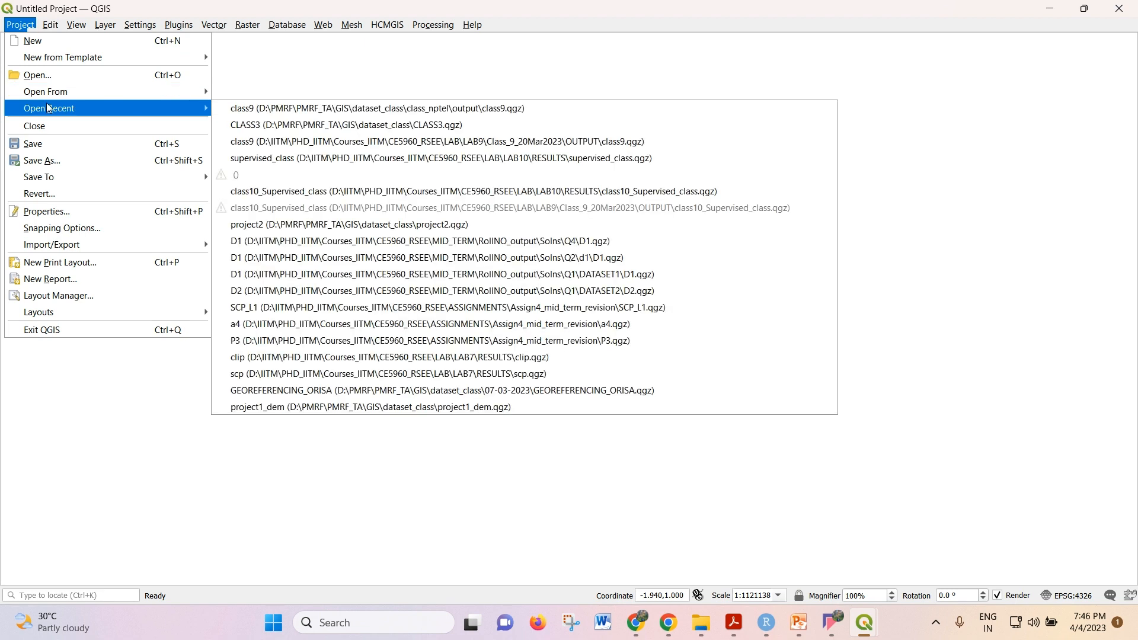
left_click(246, 113)
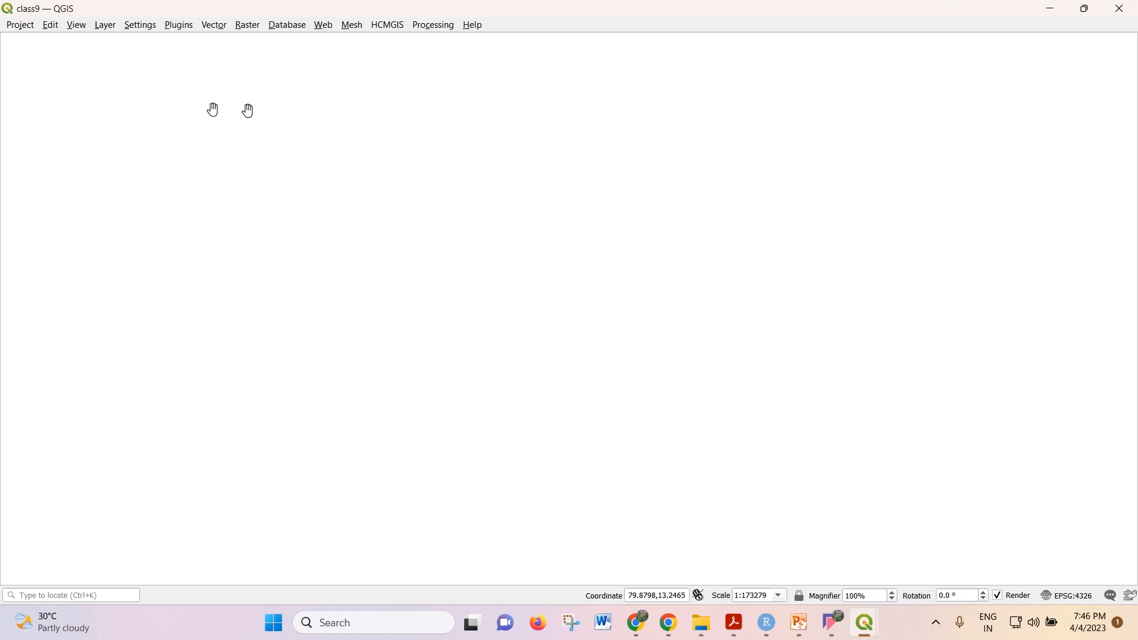
Show the Advanced Digitizing Toolbar and the Project Toolbar in the class9 project window
left_click(29, 26)
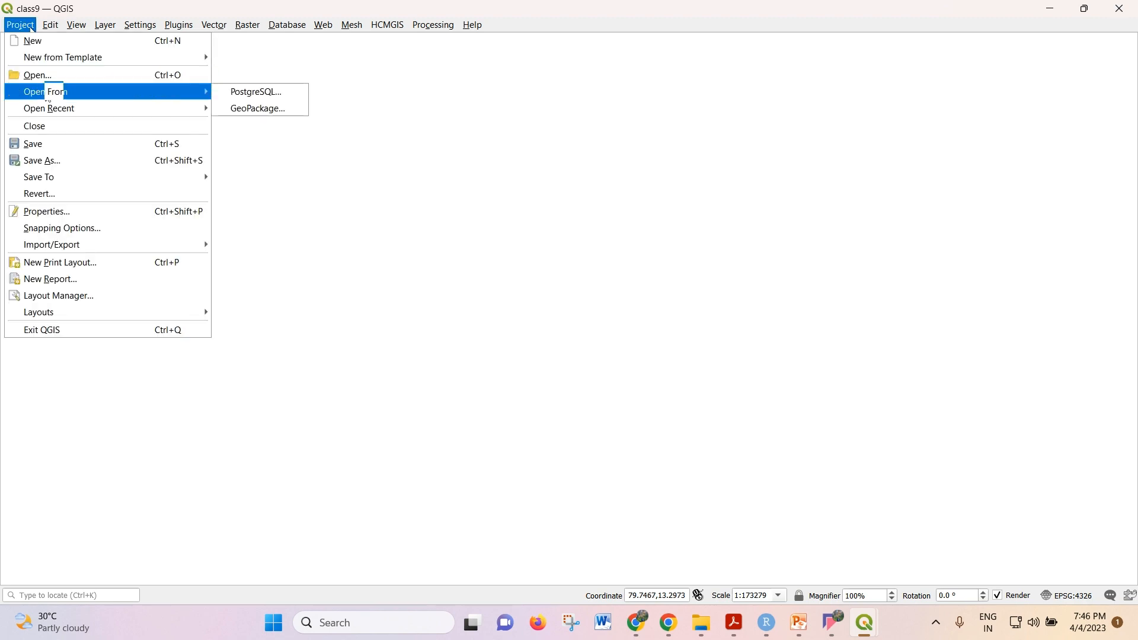
mouse_move(103, 30)
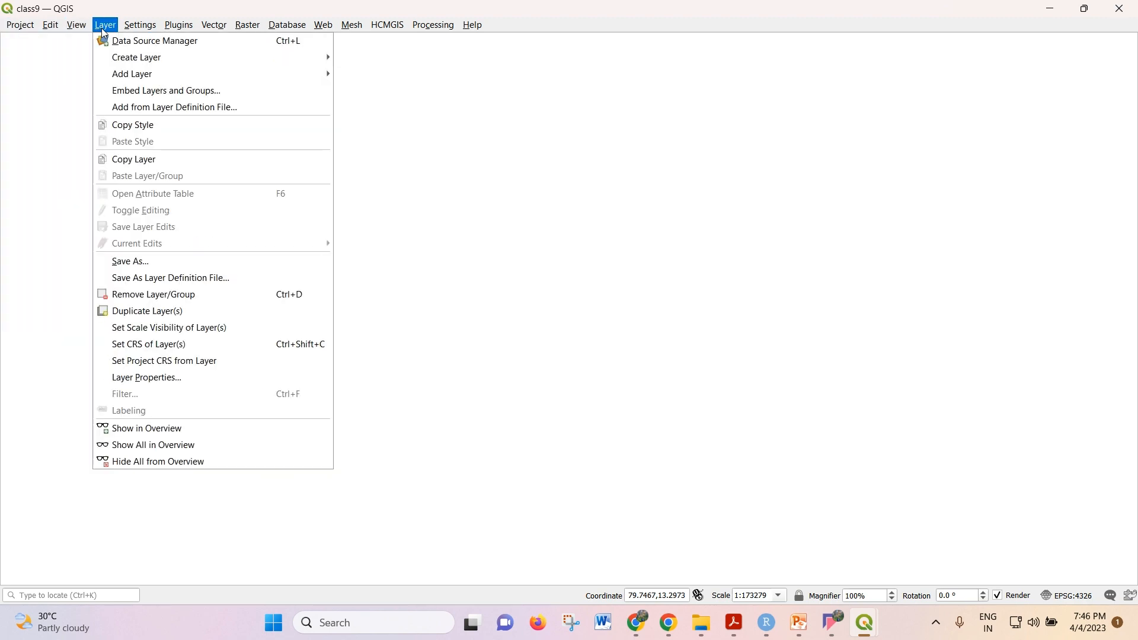
left_click(18, 25)
left_click(20, 25)
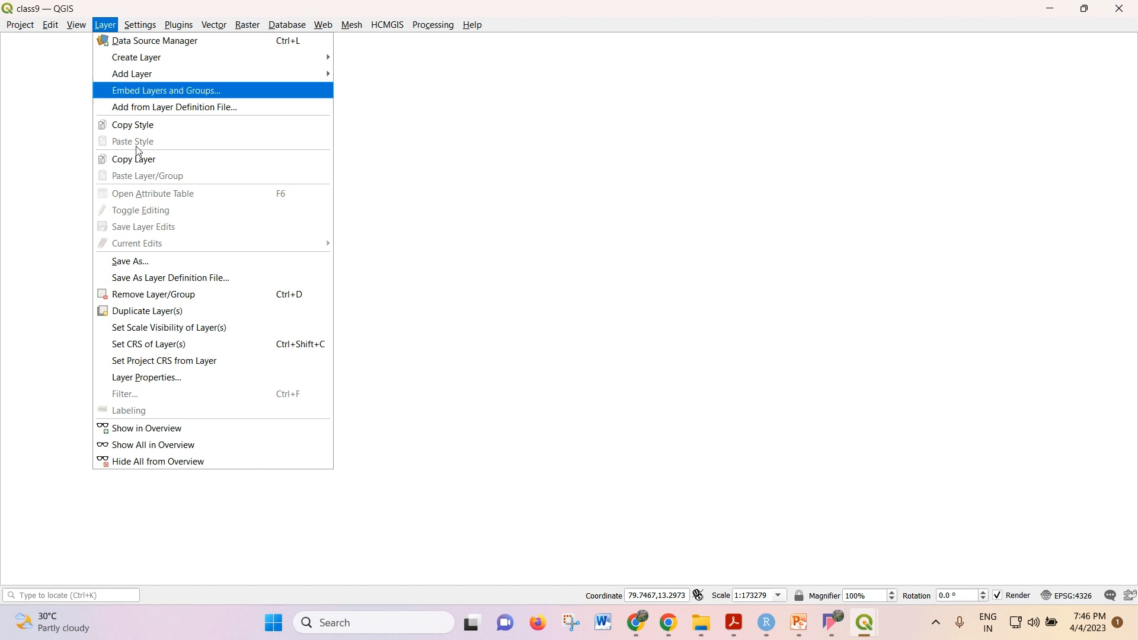
mouse_move(75, 25)
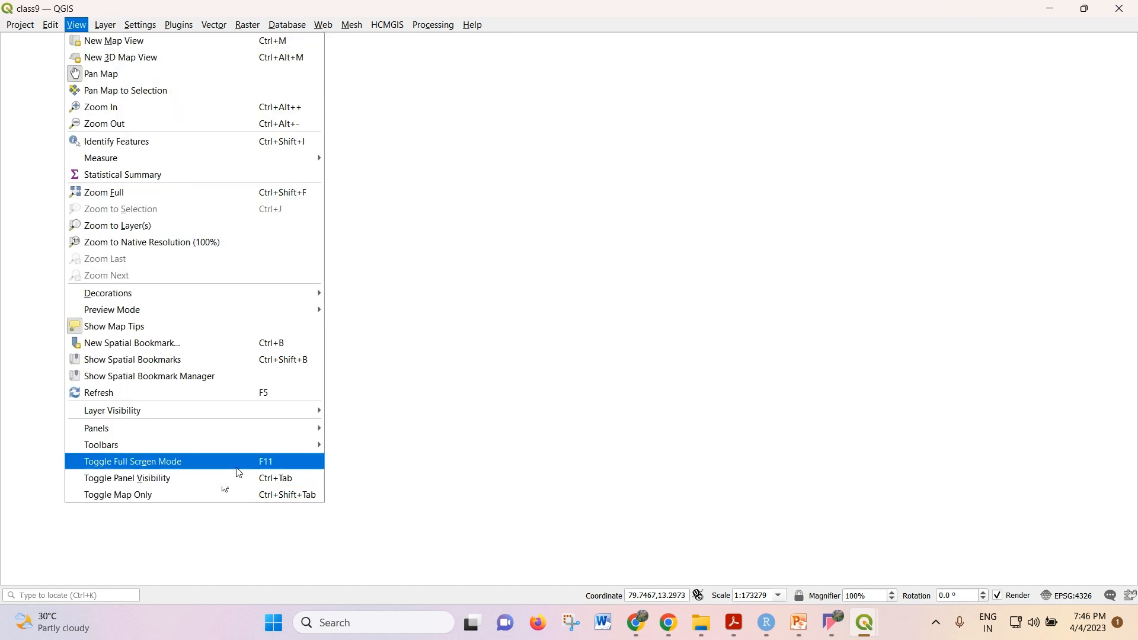
mouse_move(254, 447)
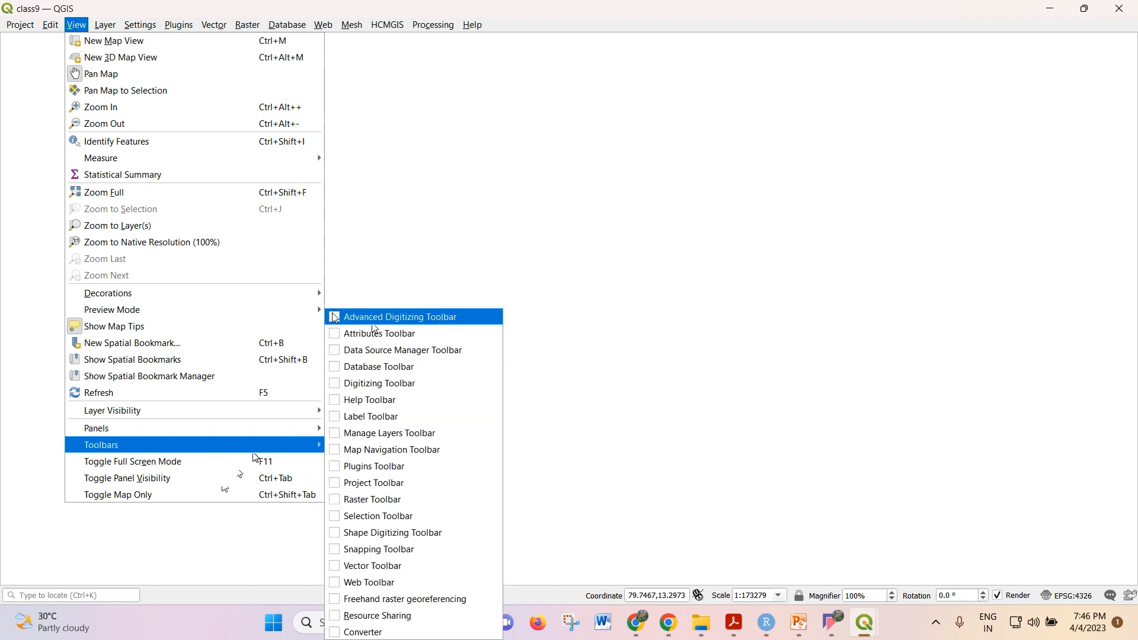
left_click(333, 315)
left_click(20, 25)
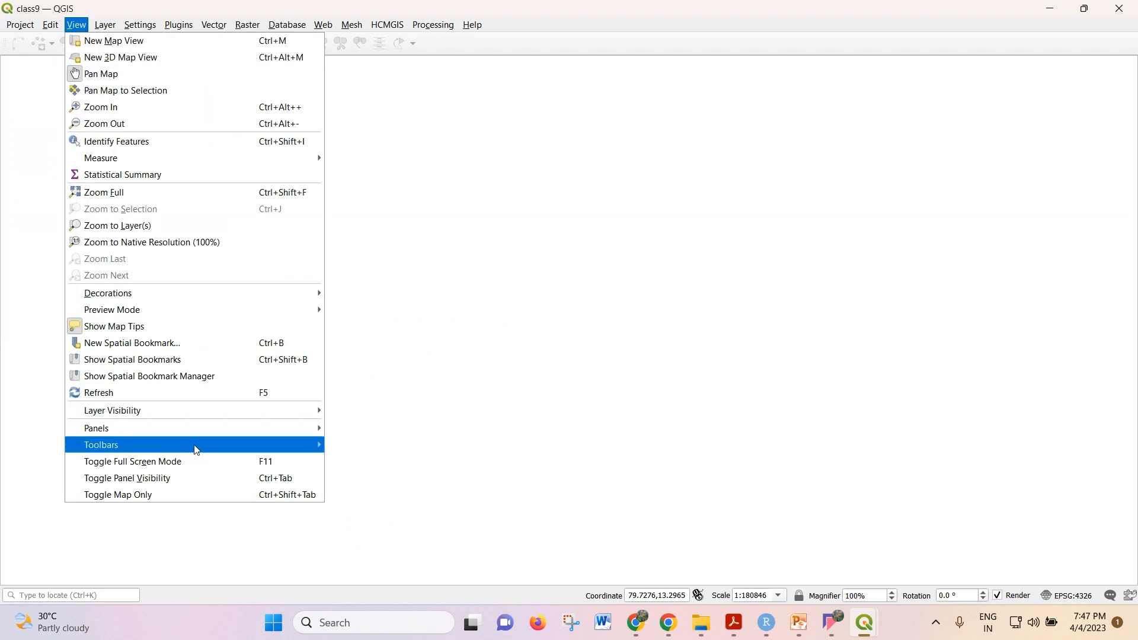
mouse_move(300, 446)
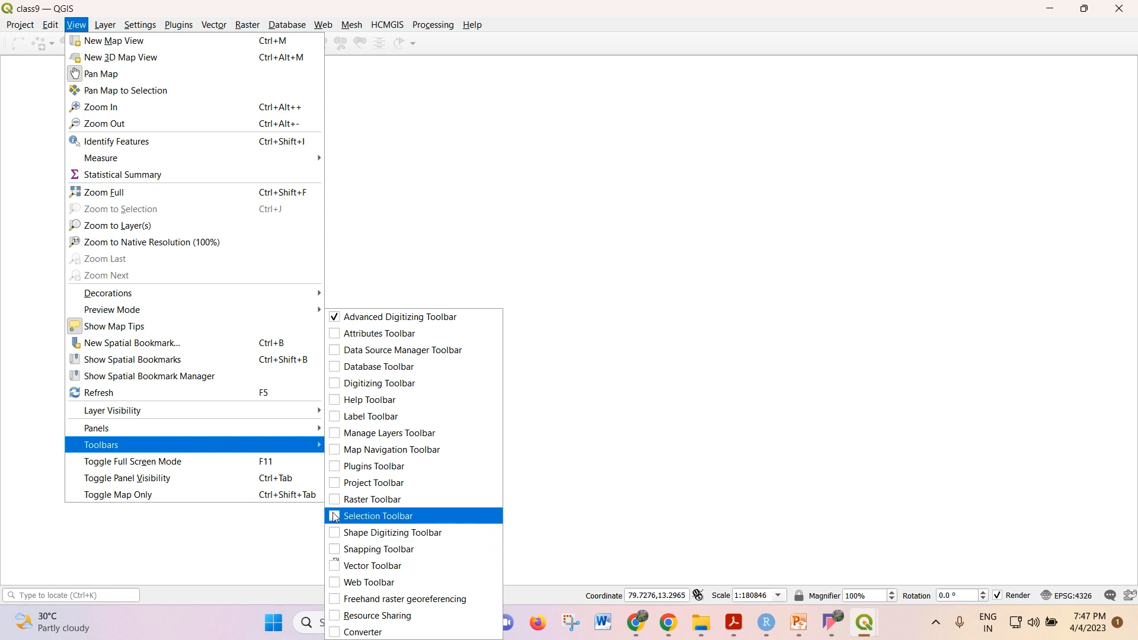
left_click(335, 482)
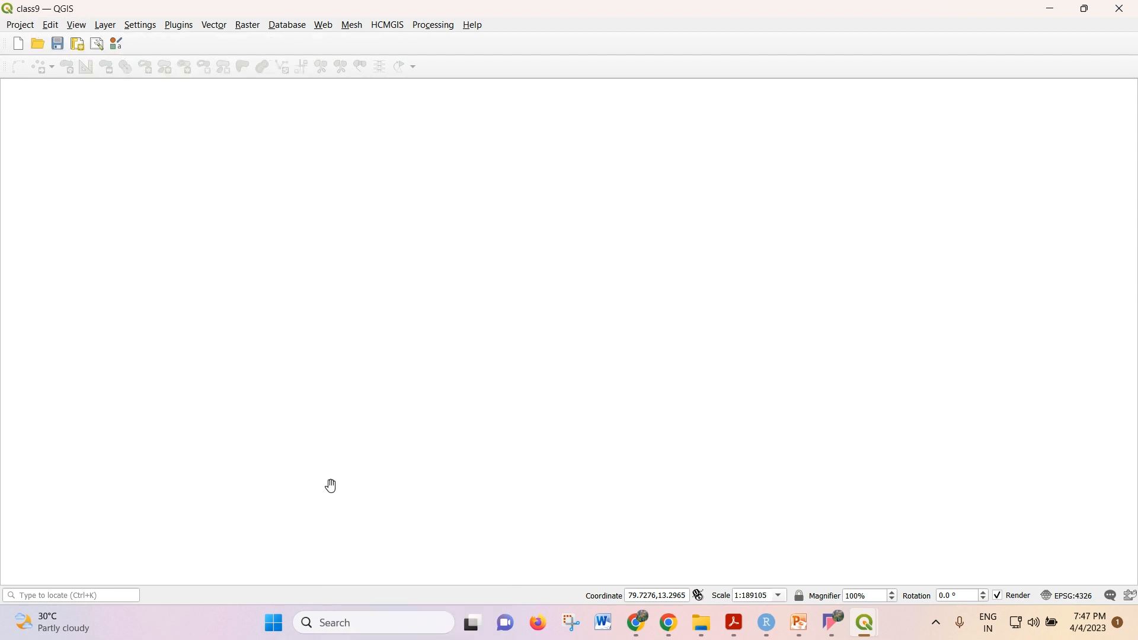
Set all layers of the class9 project to visible
left_click(104, 27)
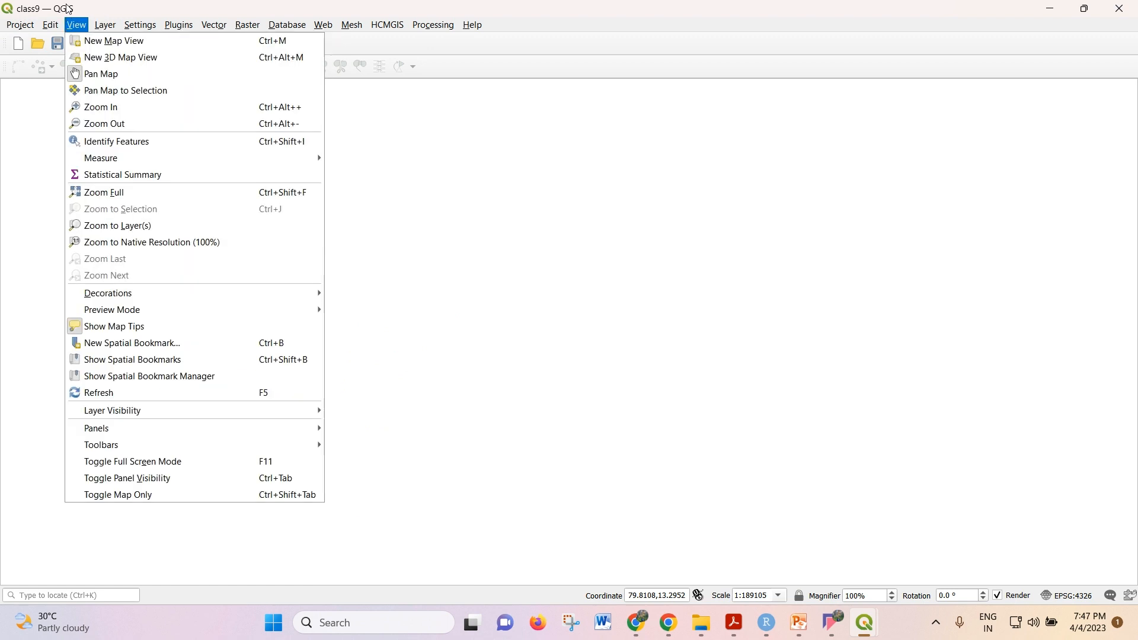
mouse_move(77, 24)
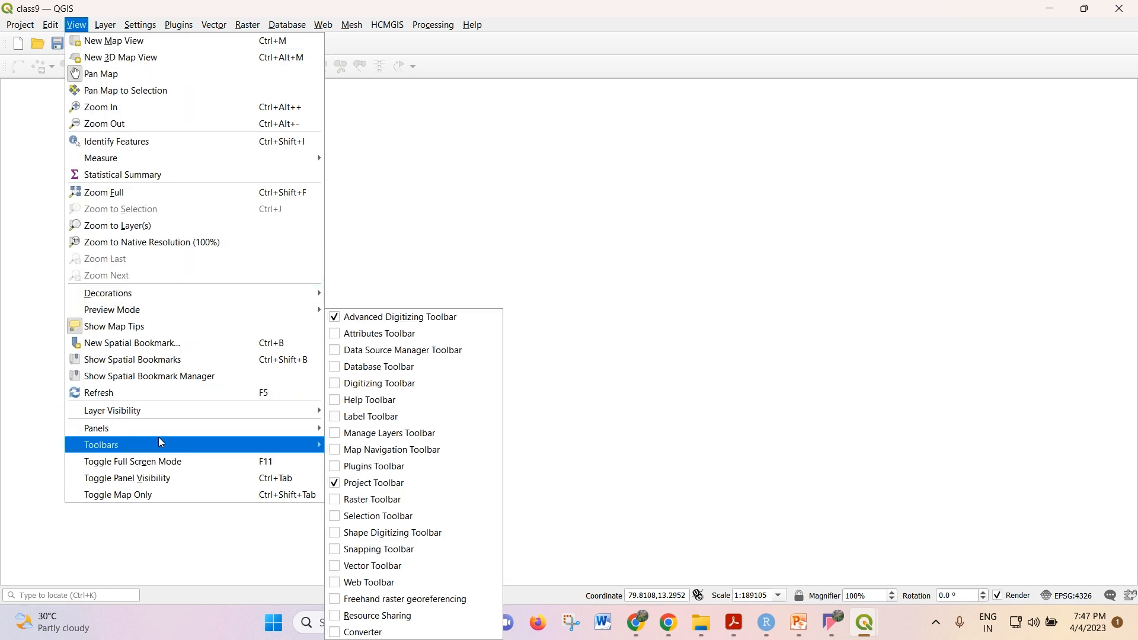
mouse_move(184, 416)
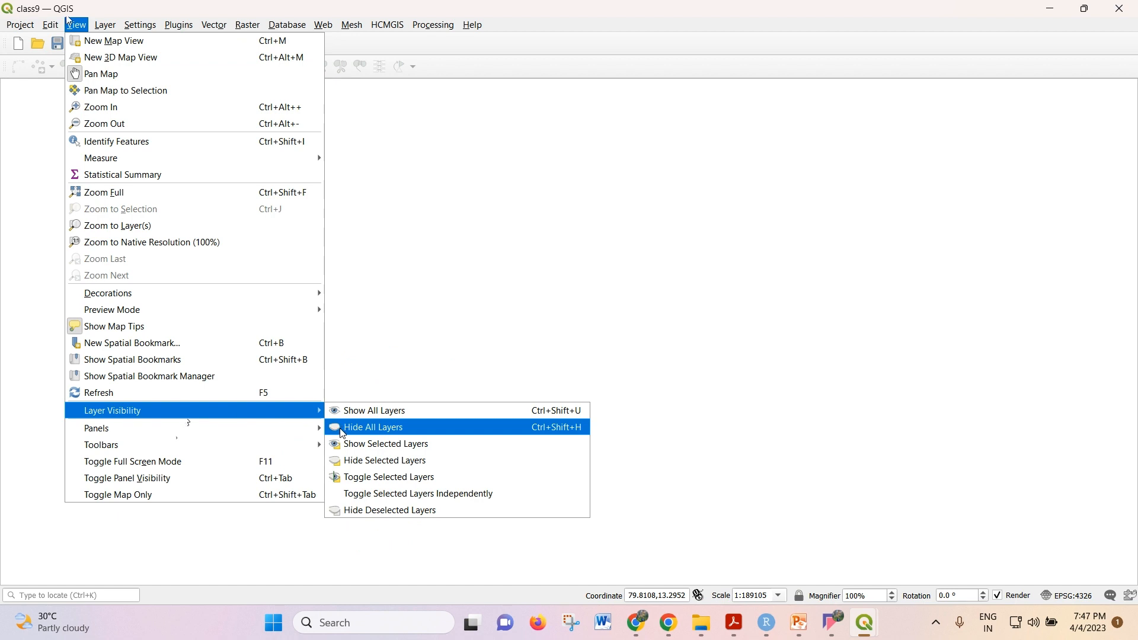
left_click(350, 410)
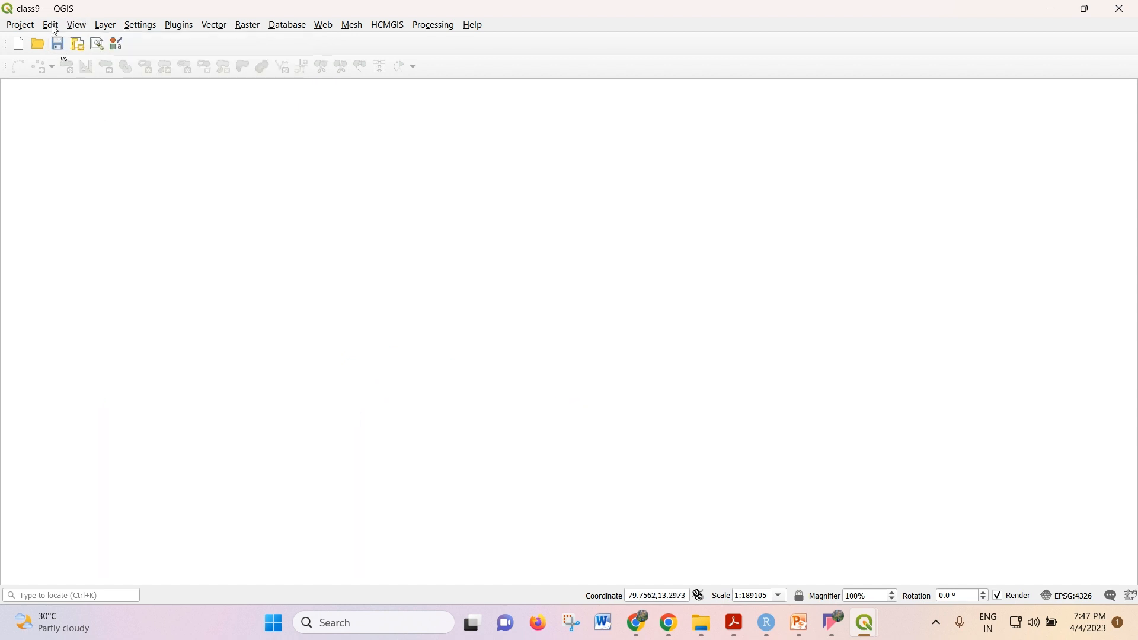
Show the Browser and Layers panels beside the map canvas
left_click(78, 25)
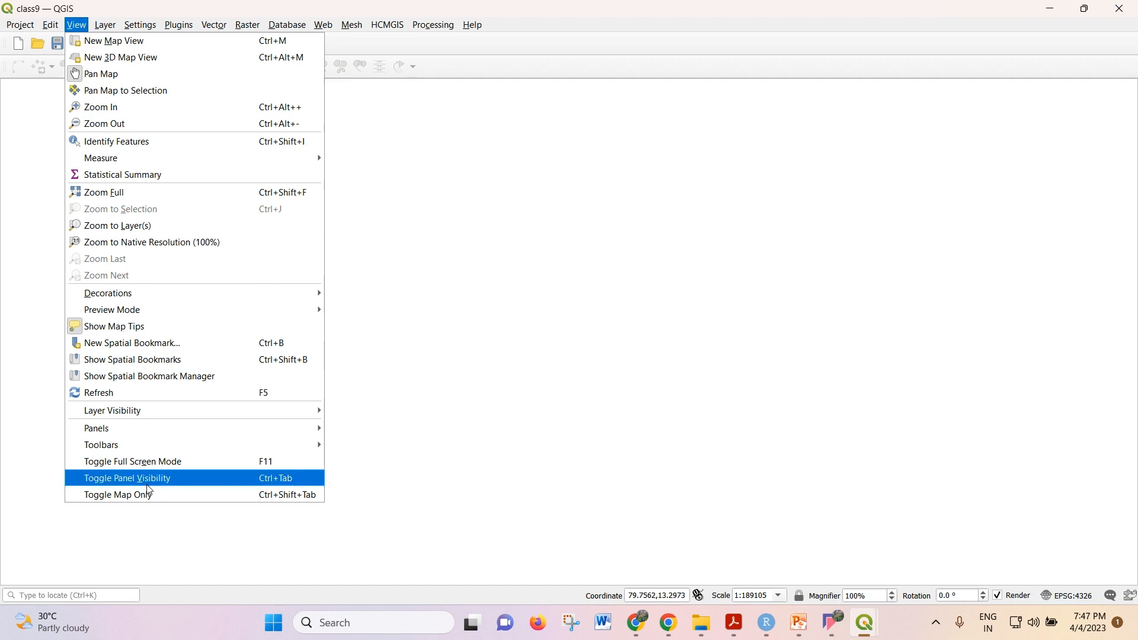
mouse_move(178, 429)
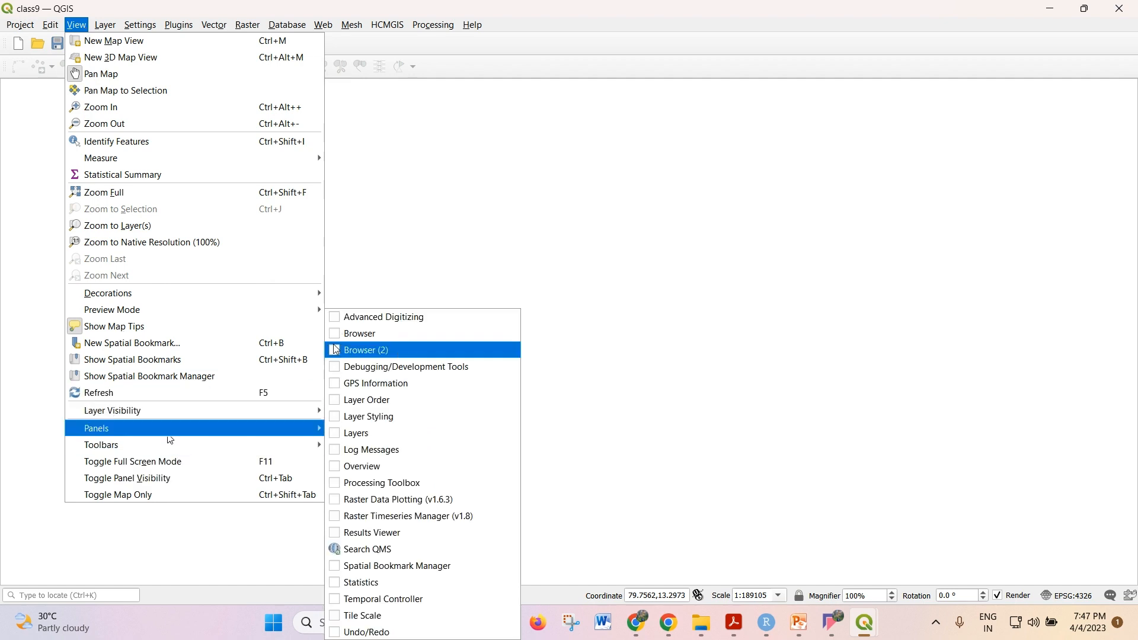
left_click(358, 334)
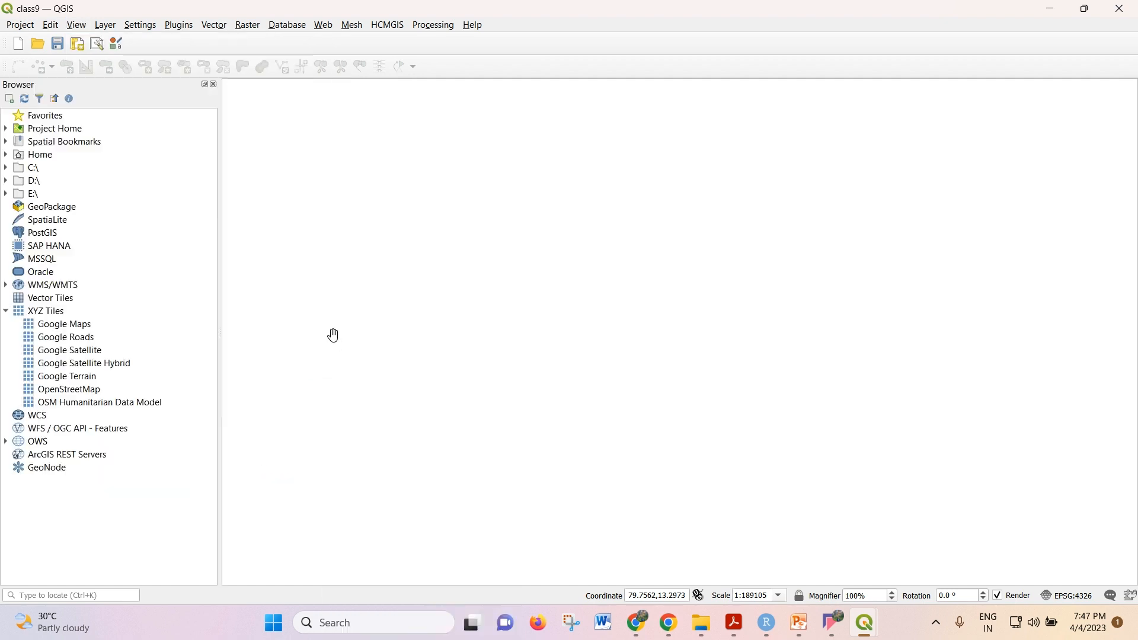
left_click(21, 25)
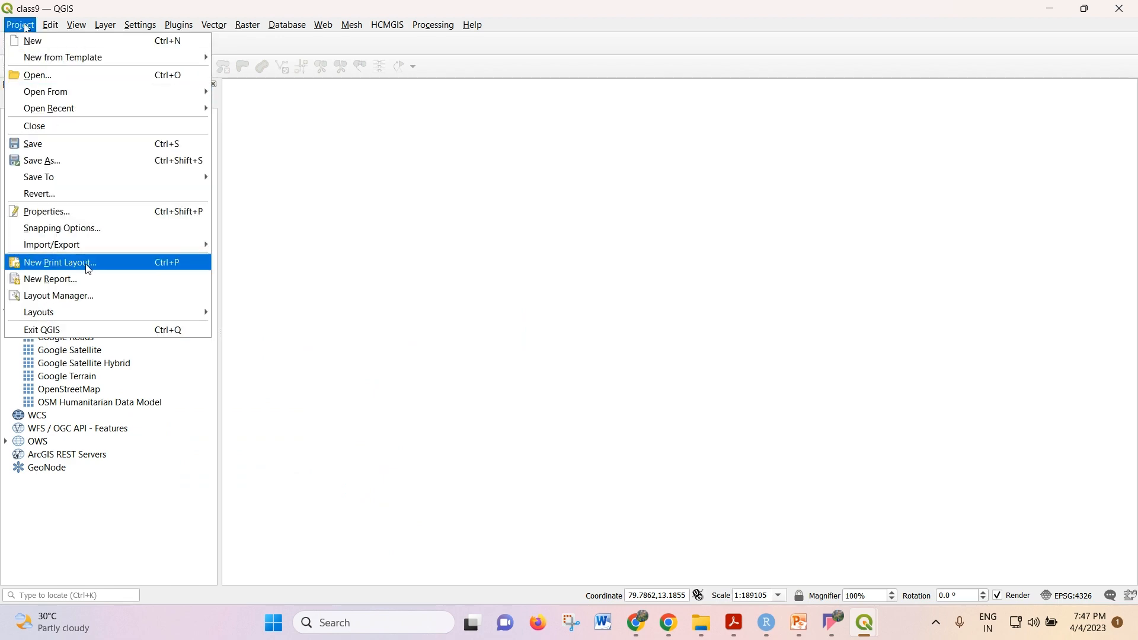
mouse_move(102, 30)
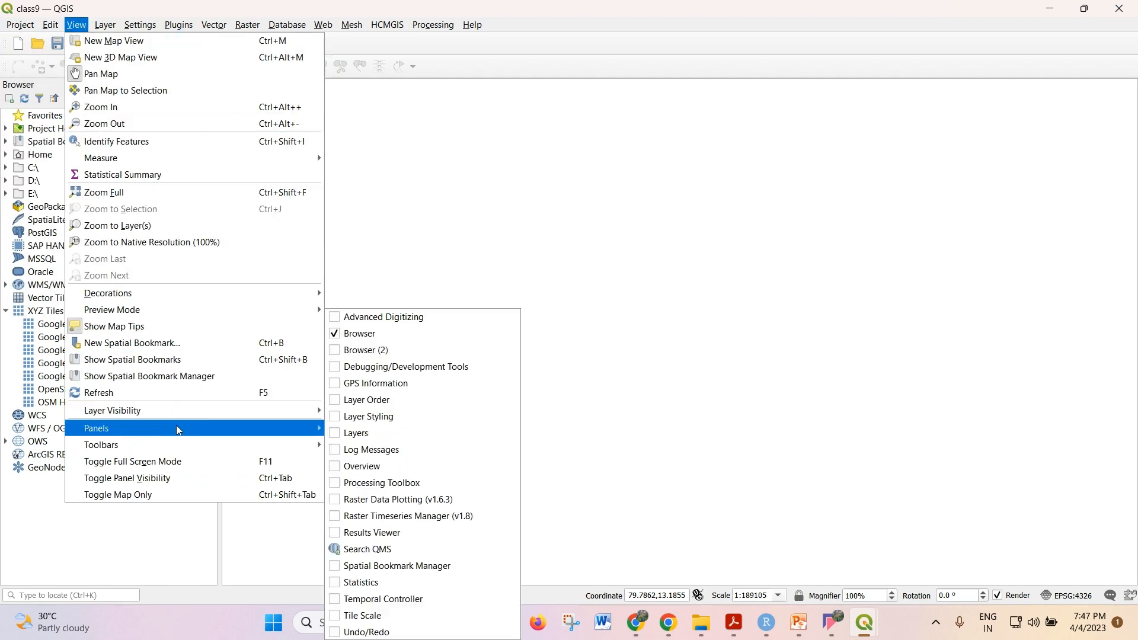
mouse_move(261, 428)
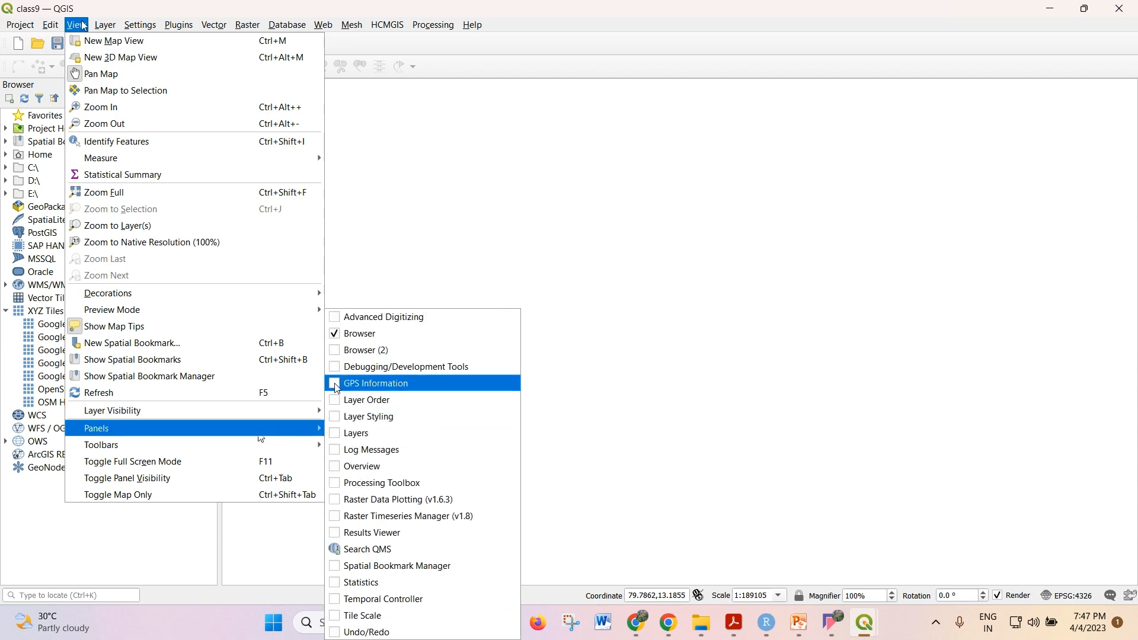
left_click(340, 435)
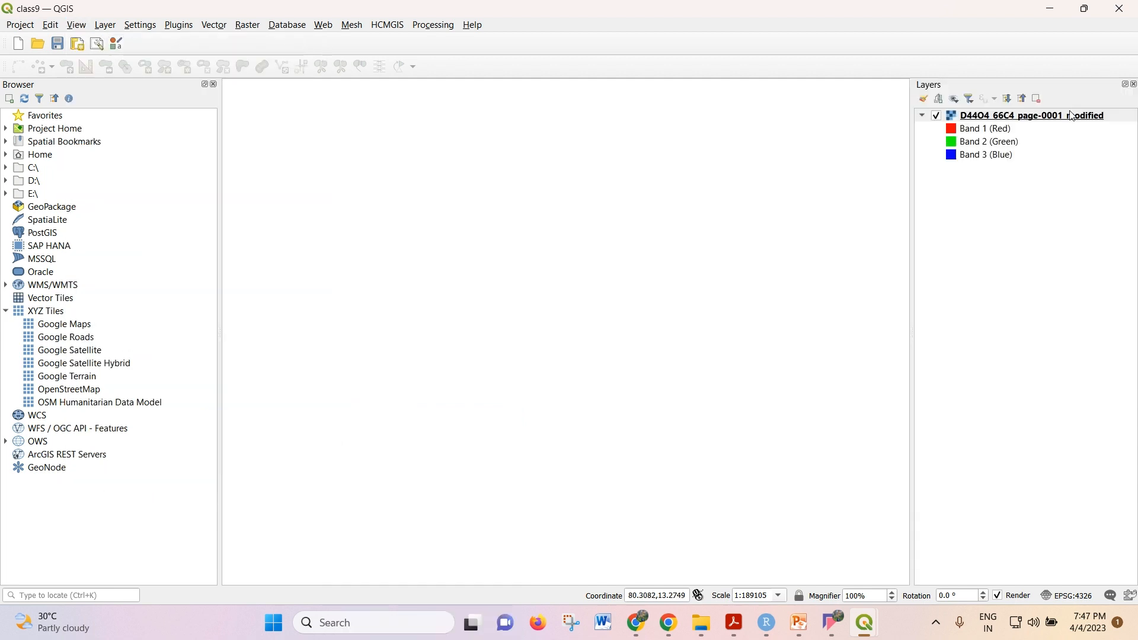
Remove the D44O4_66C4_page-0001_modified layer from the class9 project
right_click(1022, 115)
left_click(1027, 120)
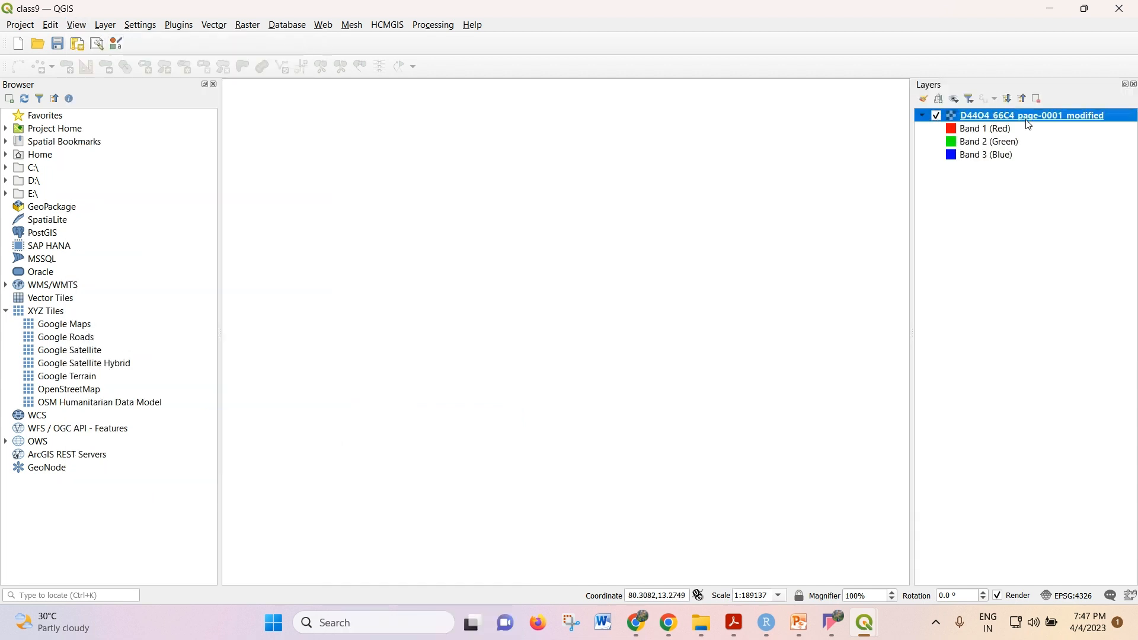
left_click(1038, 99)
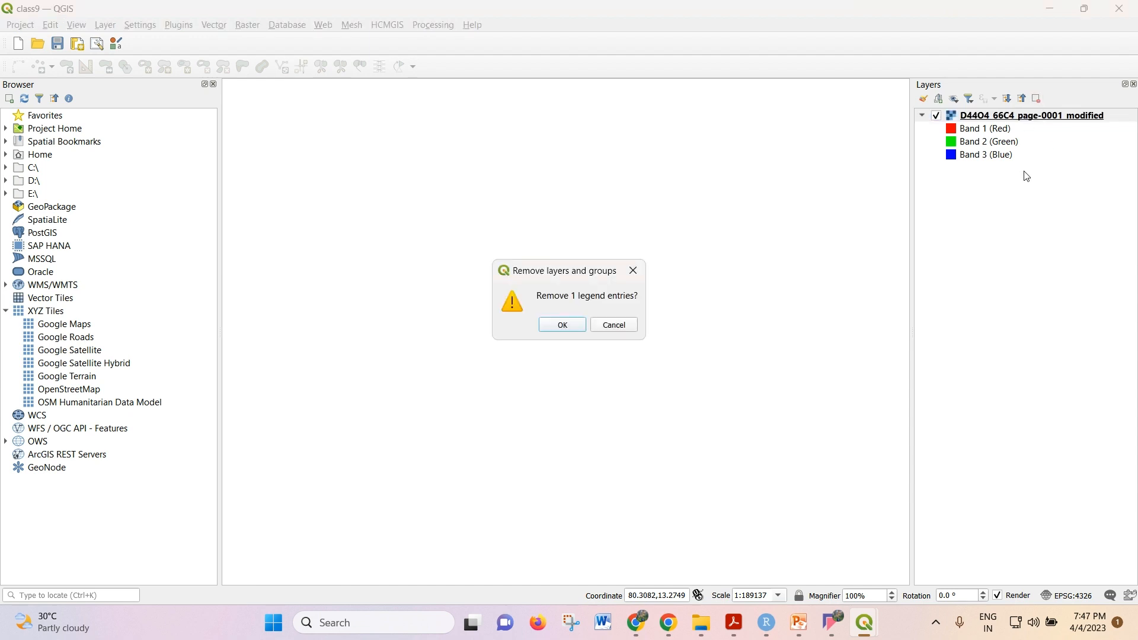
left_click(574, 328)
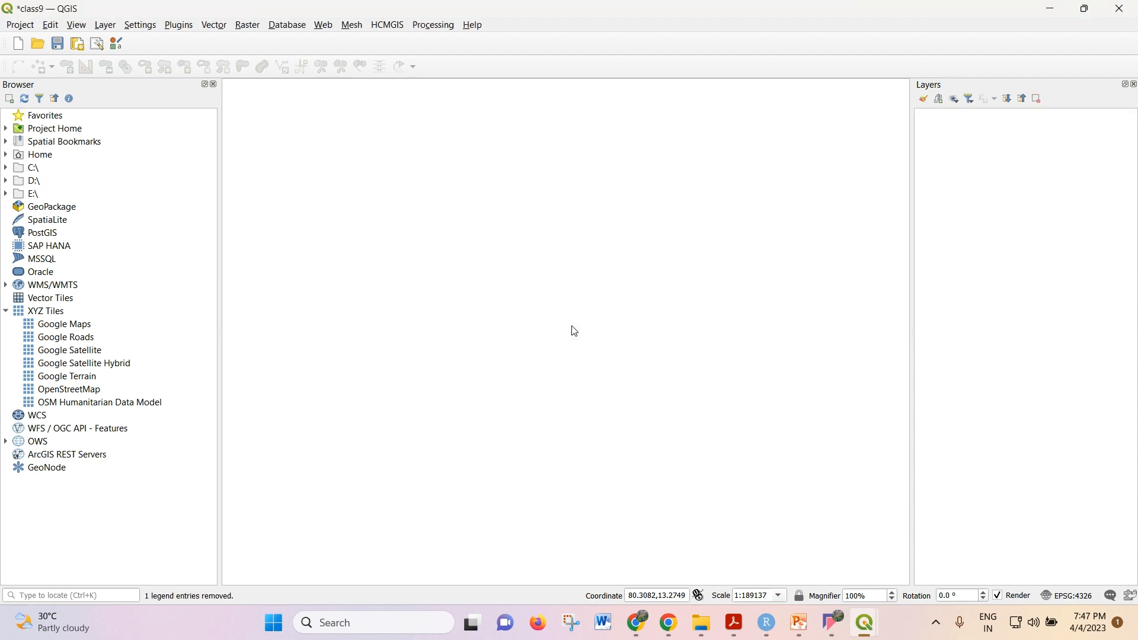
Open the scanned map D44O4_66C4_page-0001 from the class_nptel folder as the raster in the Georeferencer
left_click(247, 25)
left_click(271, 78)
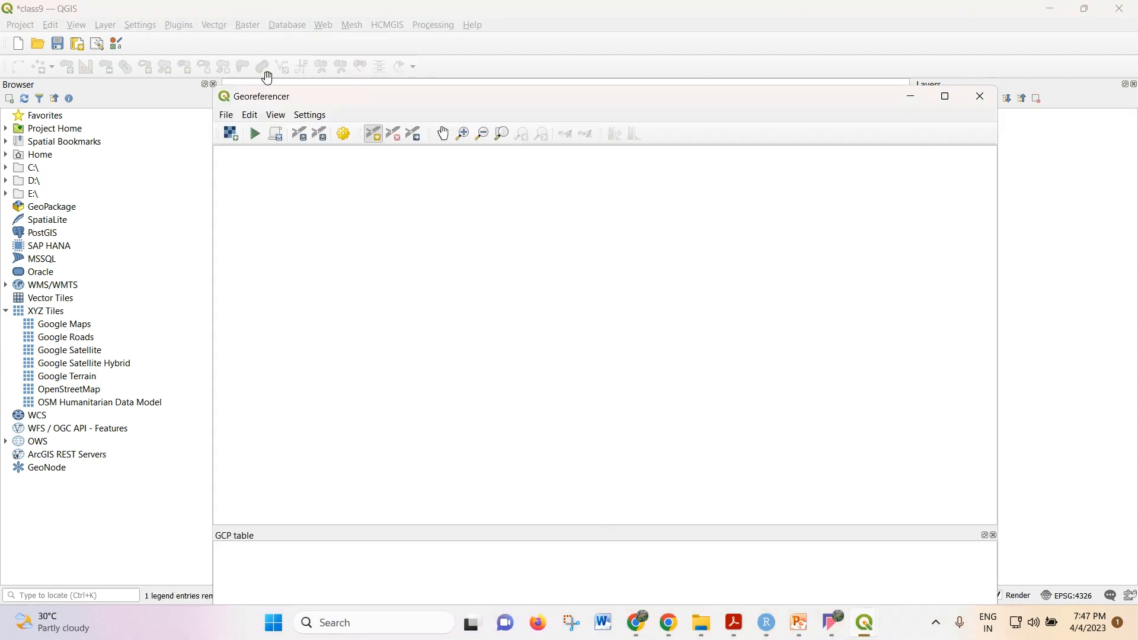
left_click(232, 137)
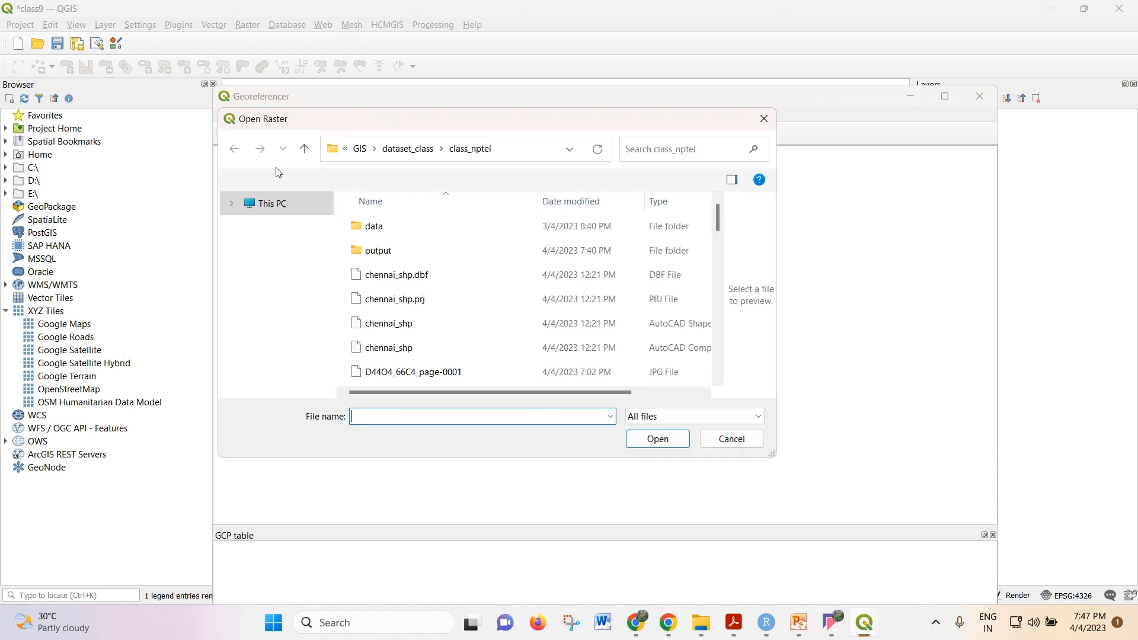
double_click(407, 373)
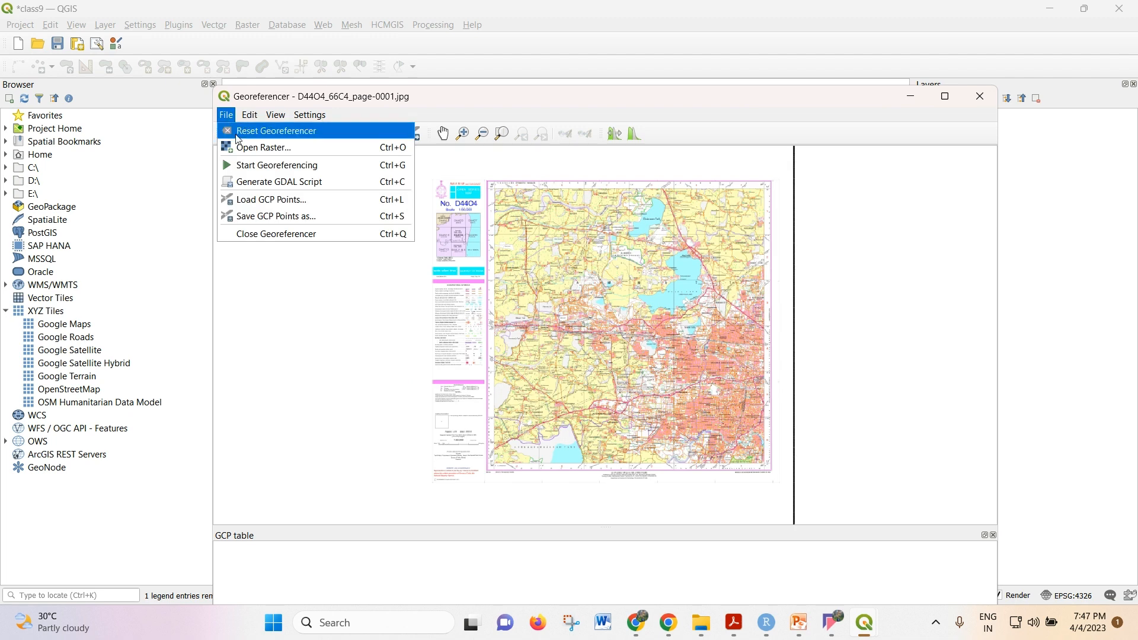
Load the saved ground control points file gcps.points from the class_nptel output folder
left_click(226, 115)
left_click(271, 200)
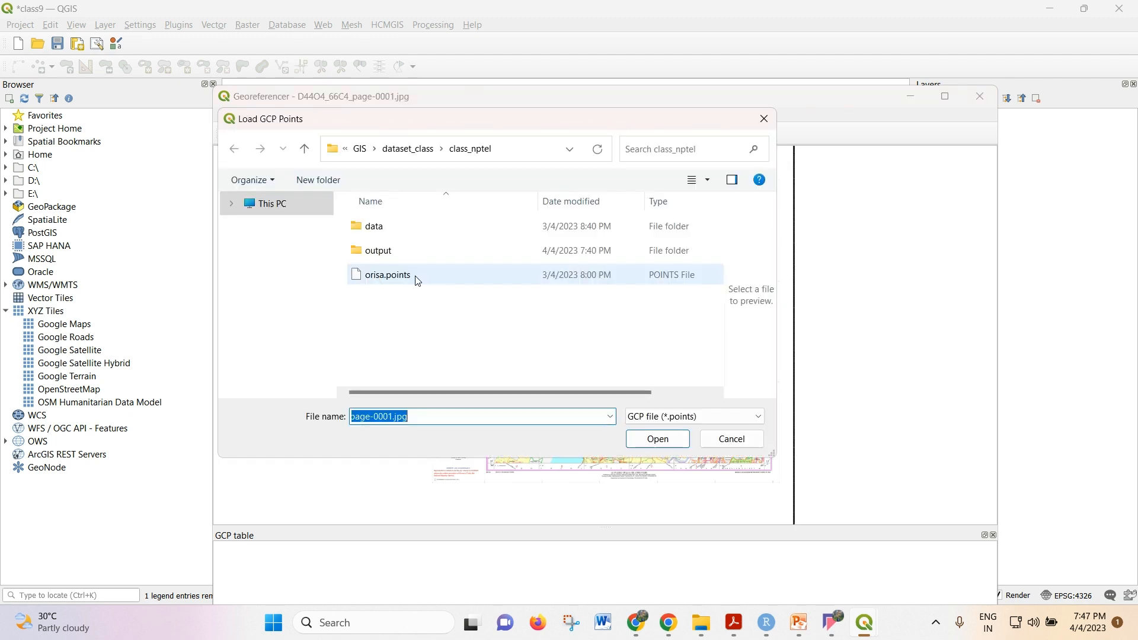
left_click(399, 246)
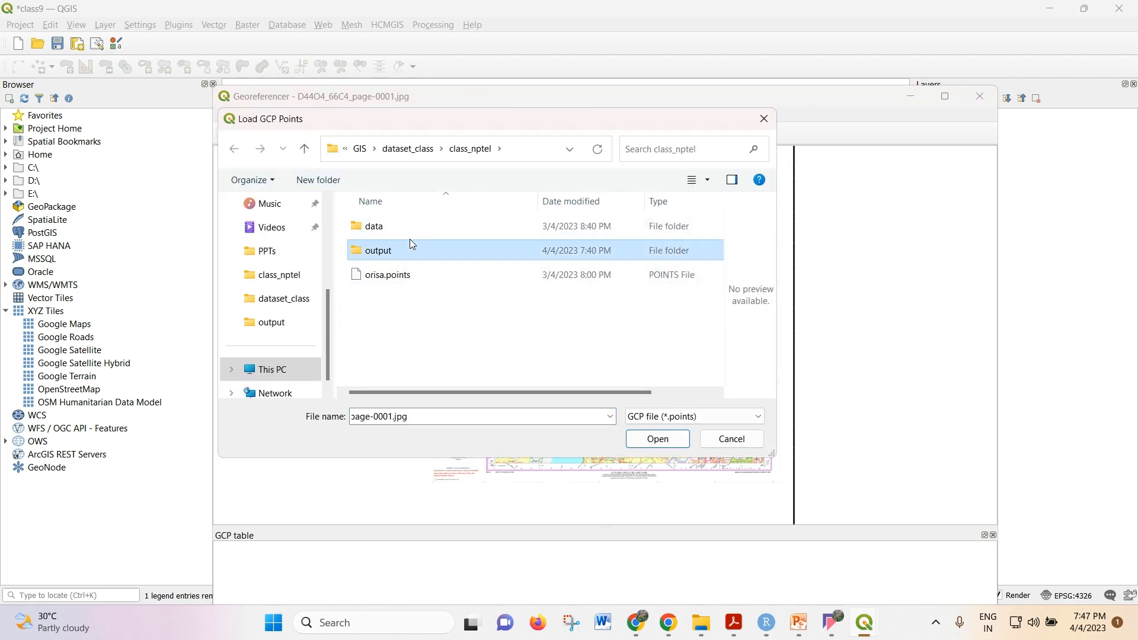
double_click(410, 247)
double_click(410, 247)
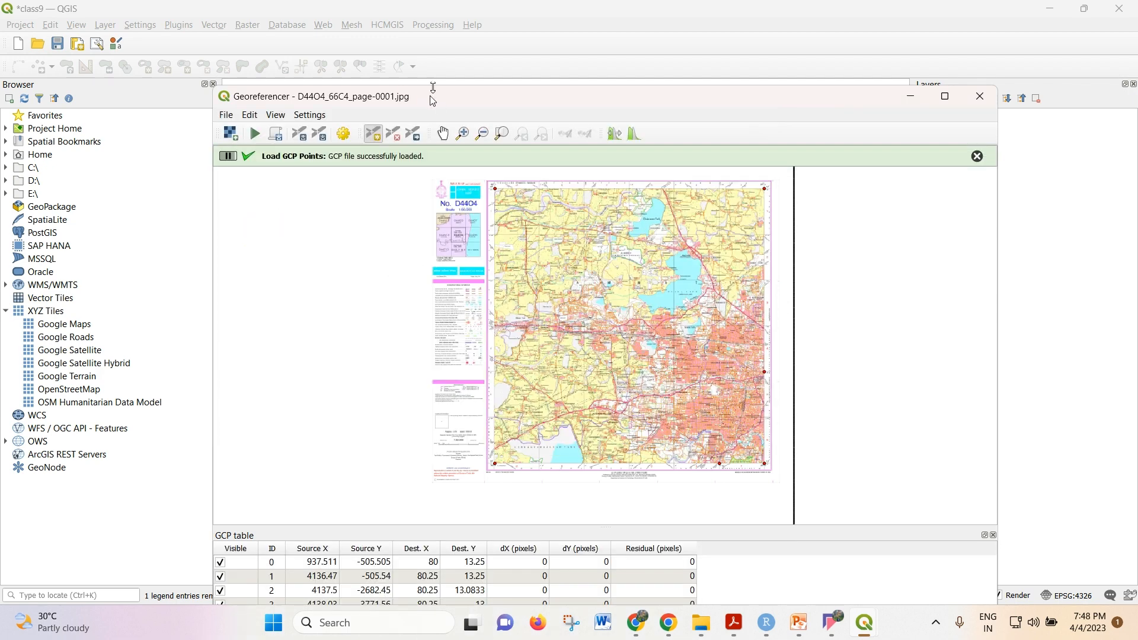
In the transformation settings, save the output raster as D44O4_66C4_page-0001_modified in the output folder, accepting replacement of the existing file
left_click_drag(433, 101, 392, 33)
left_click(303, 67)
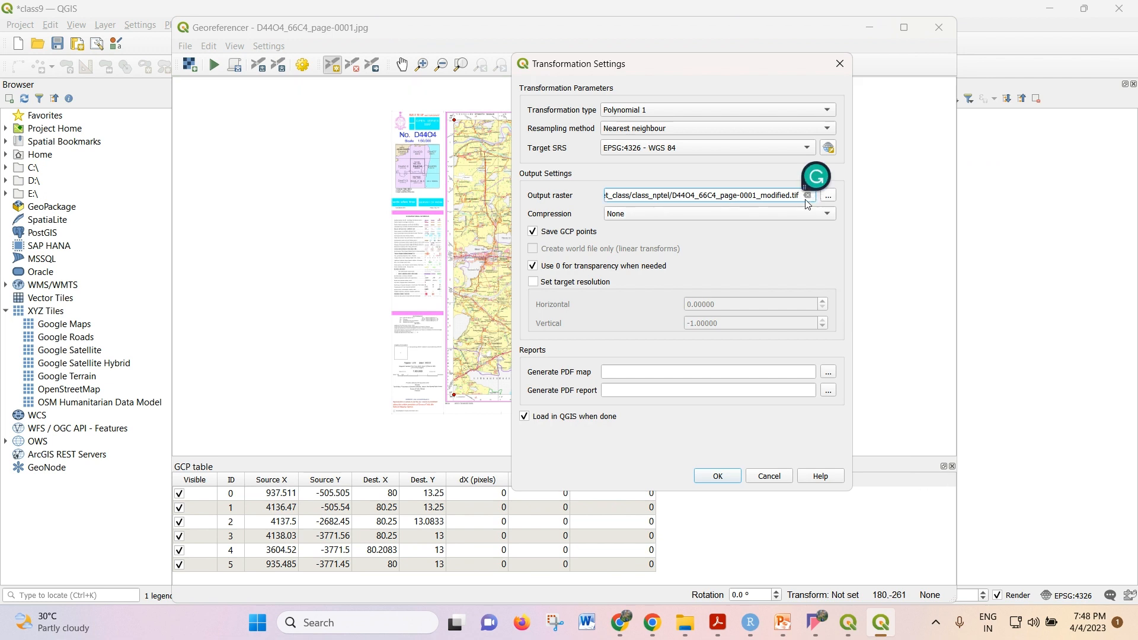
left_click(828, 195)
left_click(647, 217)
double_click(647, 217)
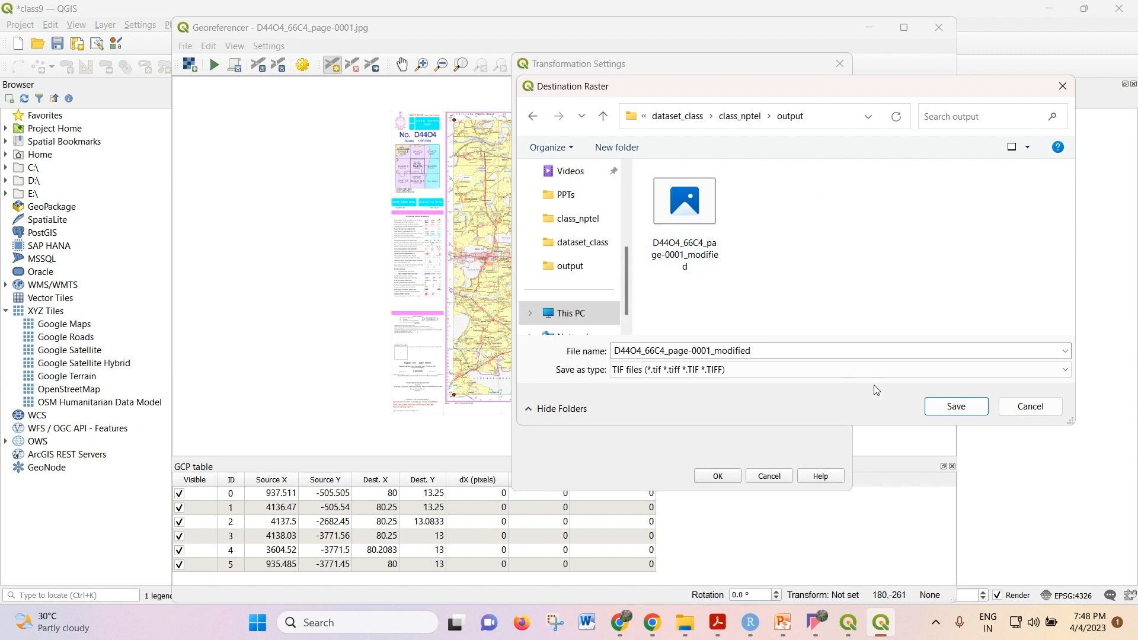
left_click(954, 406)
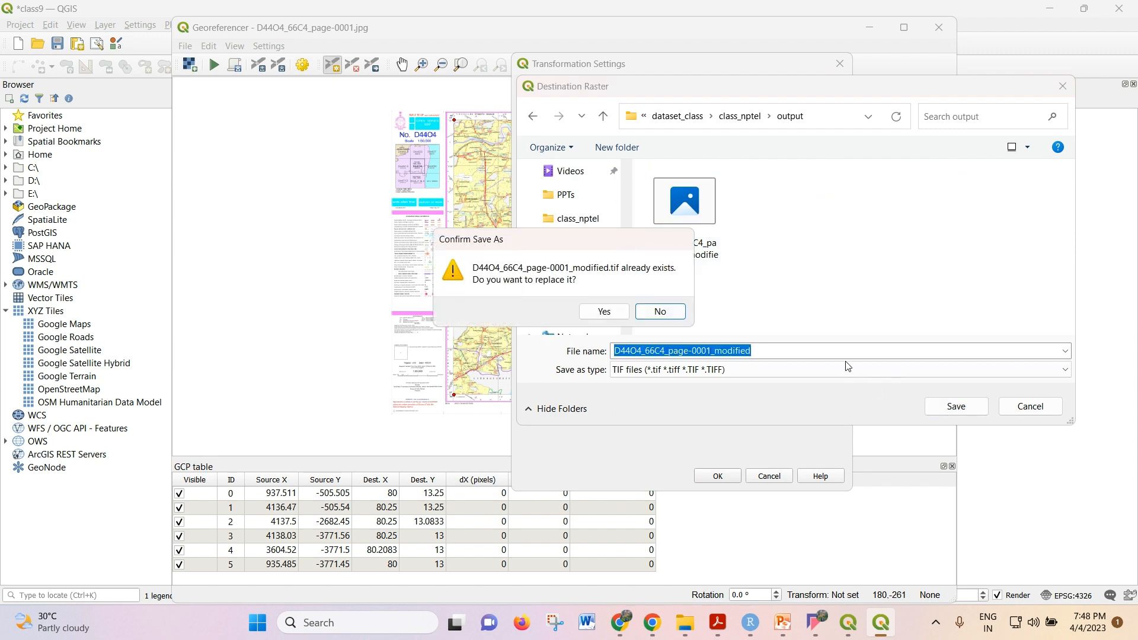
left_click(604, 312)
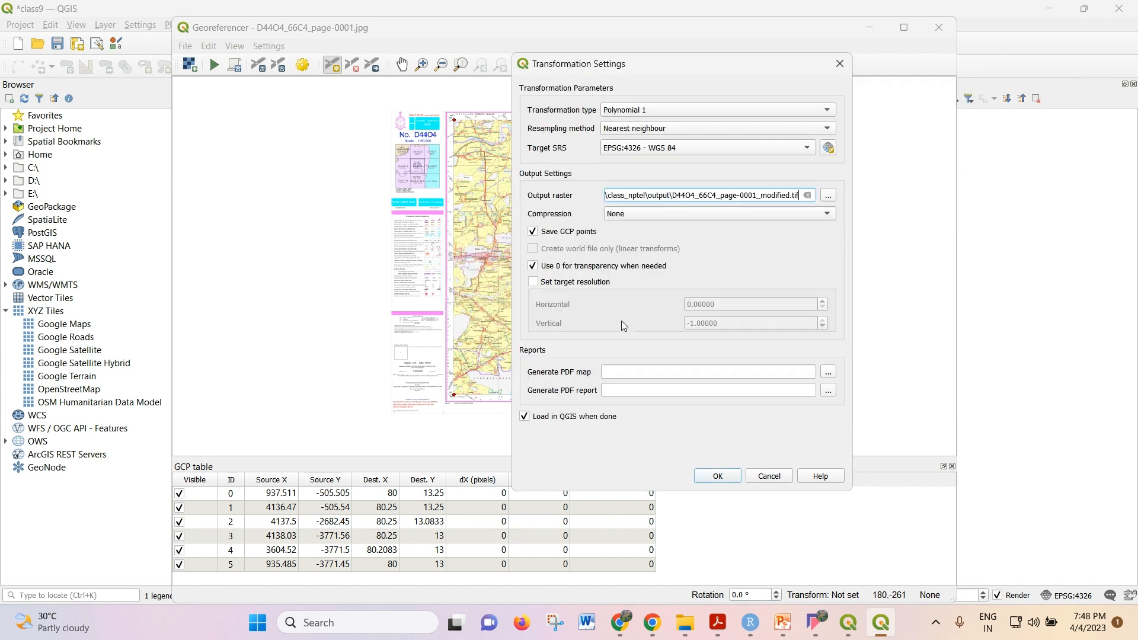
Change the output raster name to D44O4_66C4_page-0001_modified1.tif, accept the transformation settings and start georeferencing
left_click(789, 195)
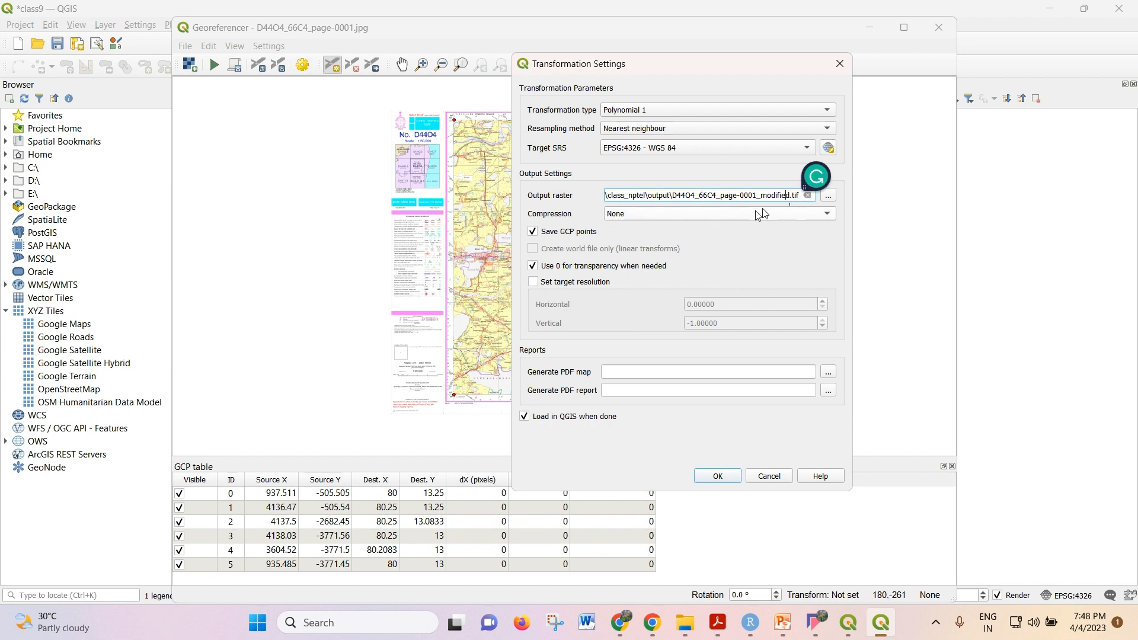
key("Right")
type("1")
left_click(713, 475)
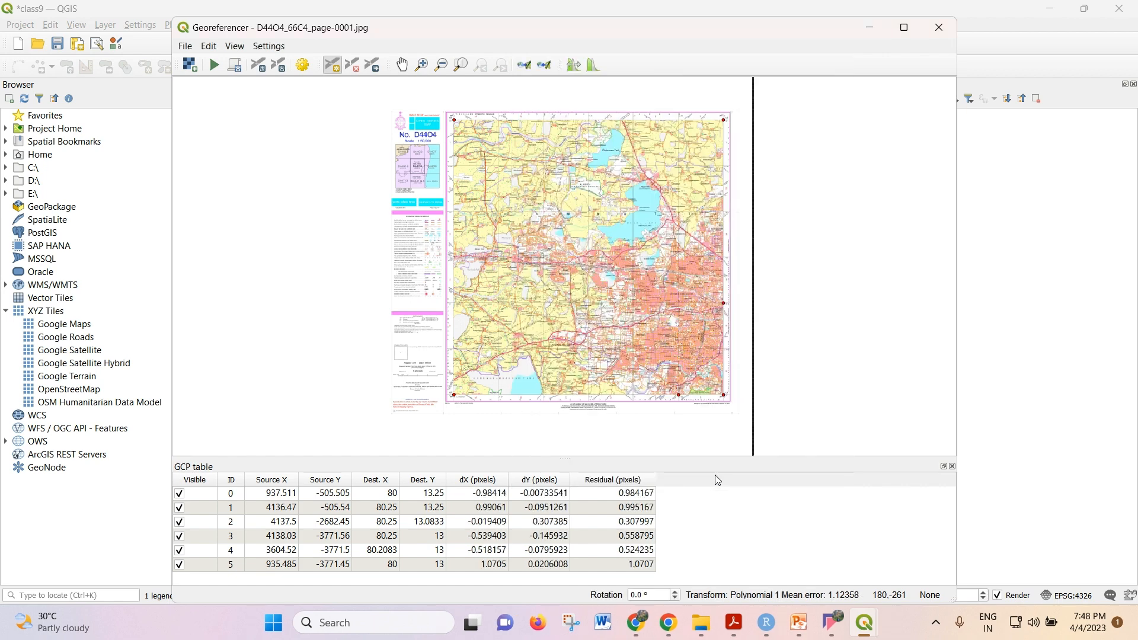
left_click(214, 66)
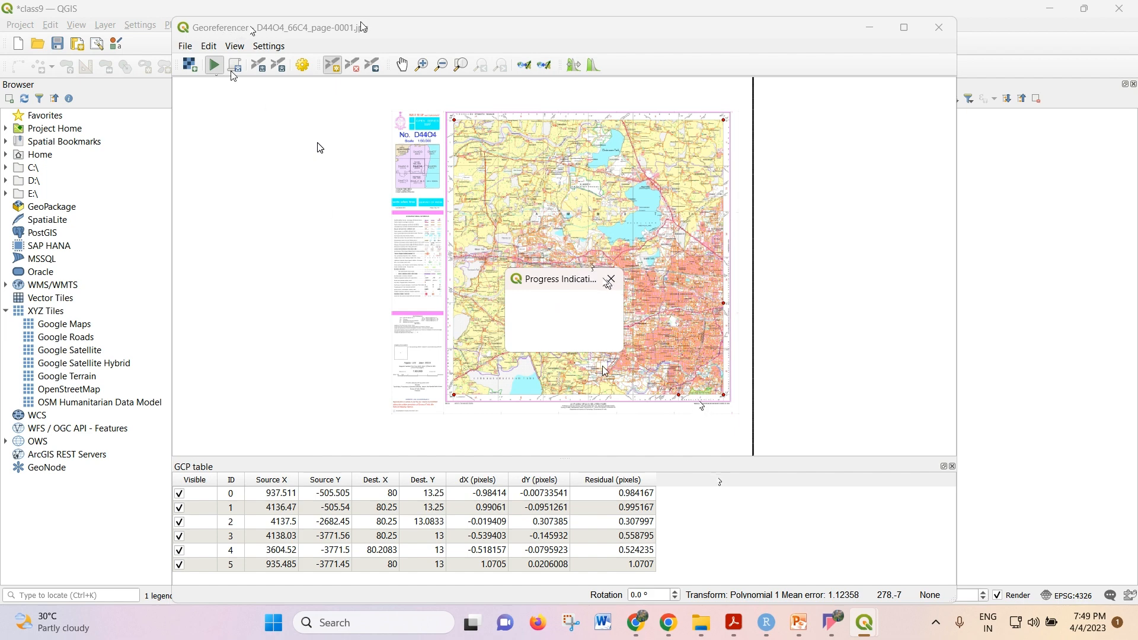
mouse_move(854, 626)
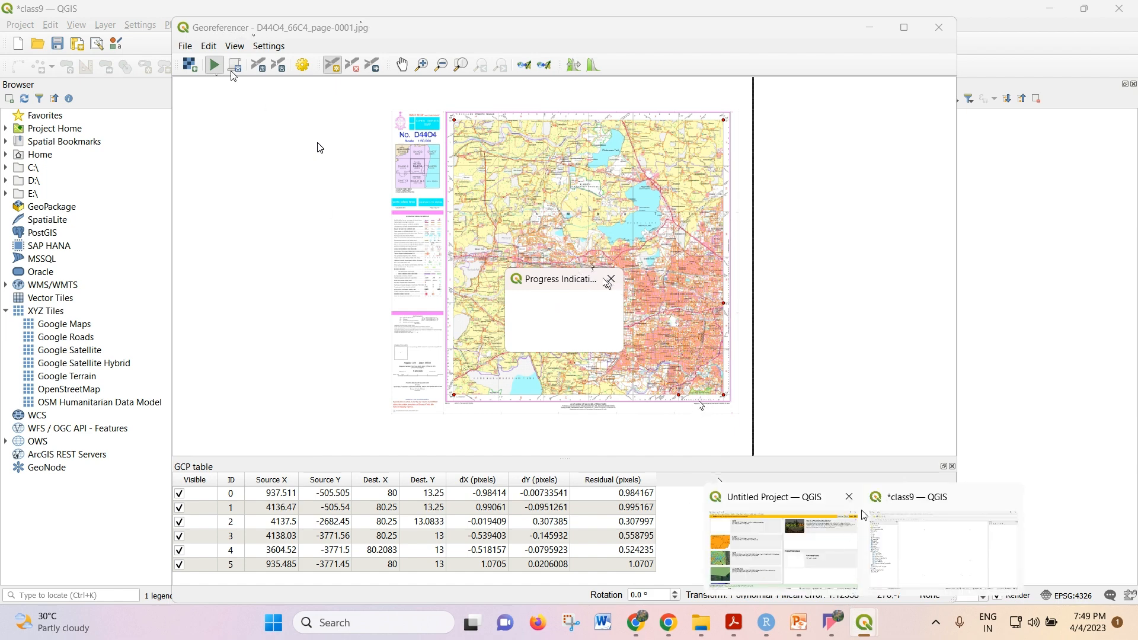
left_click(806, 511)
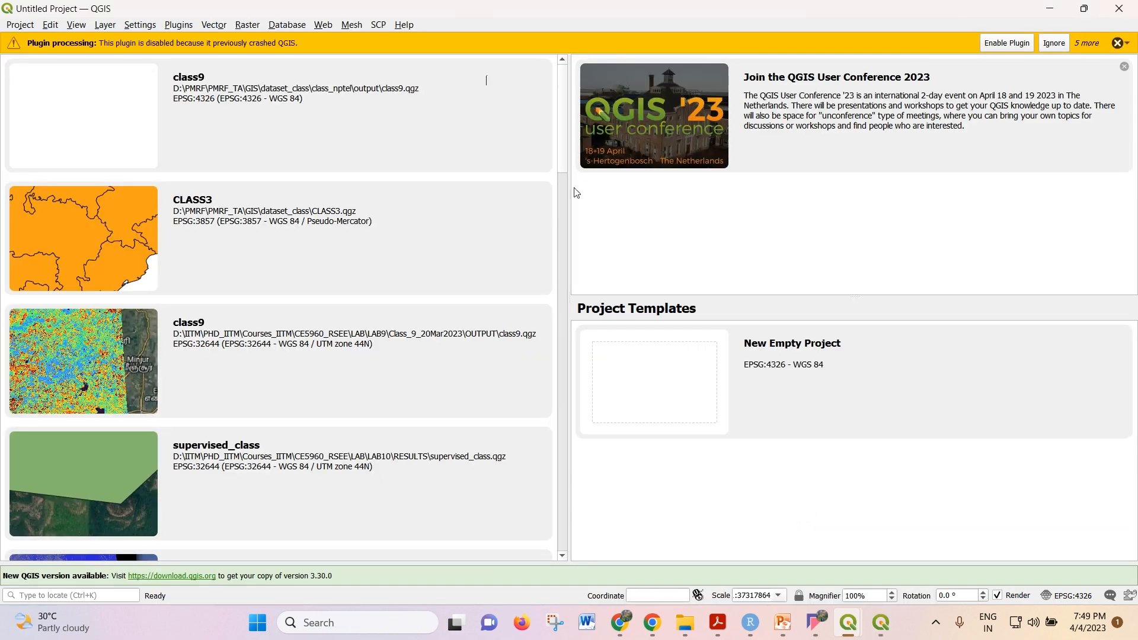
left_click(878, 629)
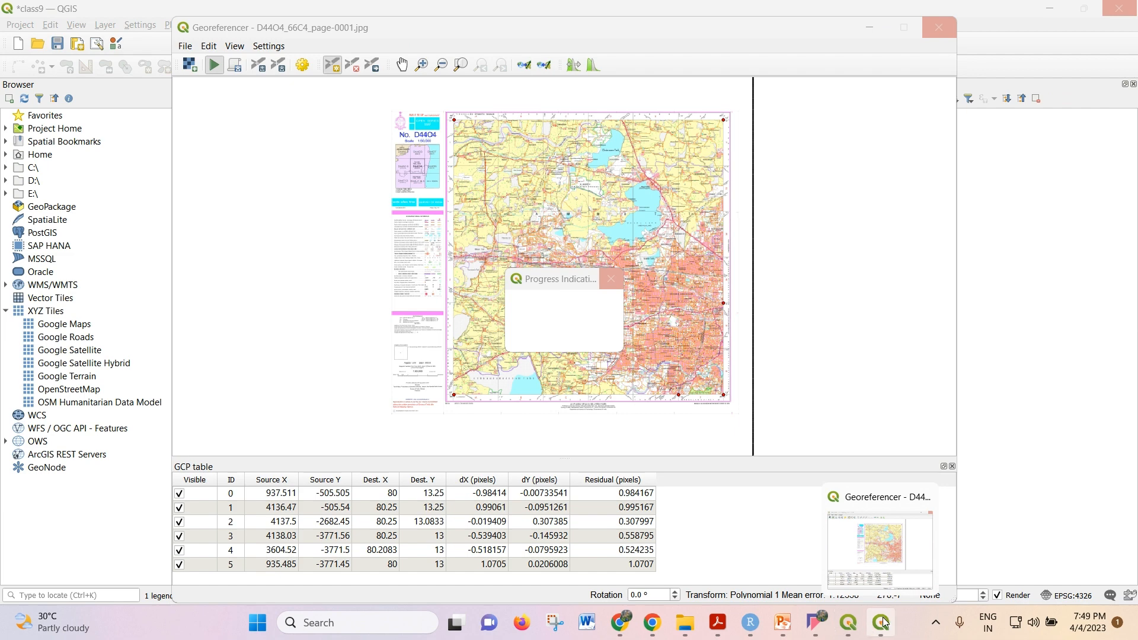
left_click(884, 623)
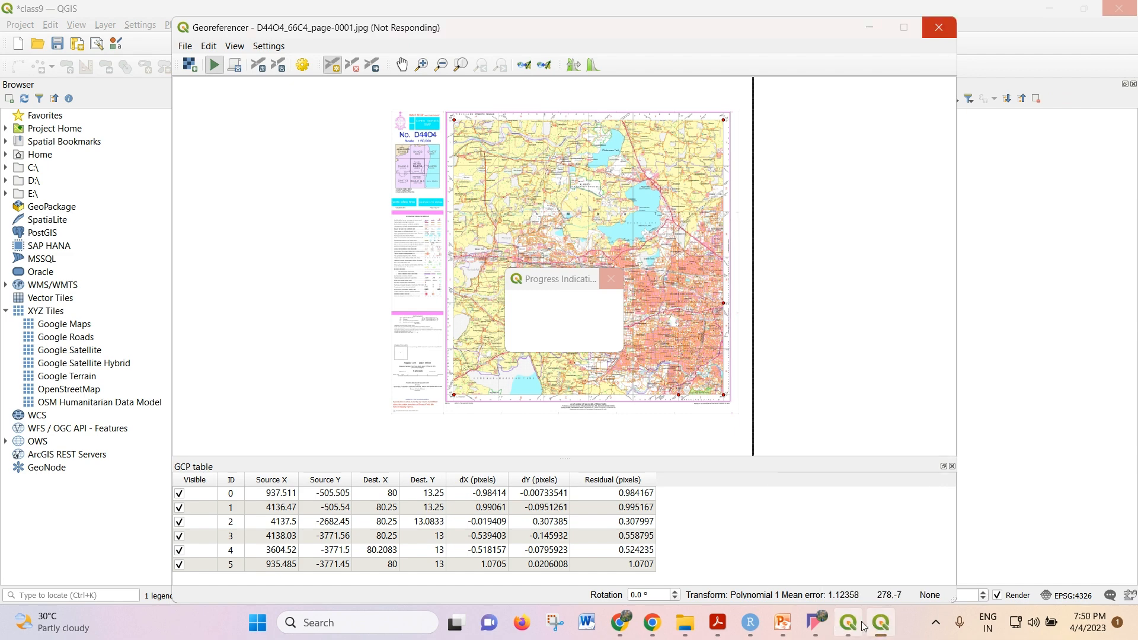
left_click(857, 628)
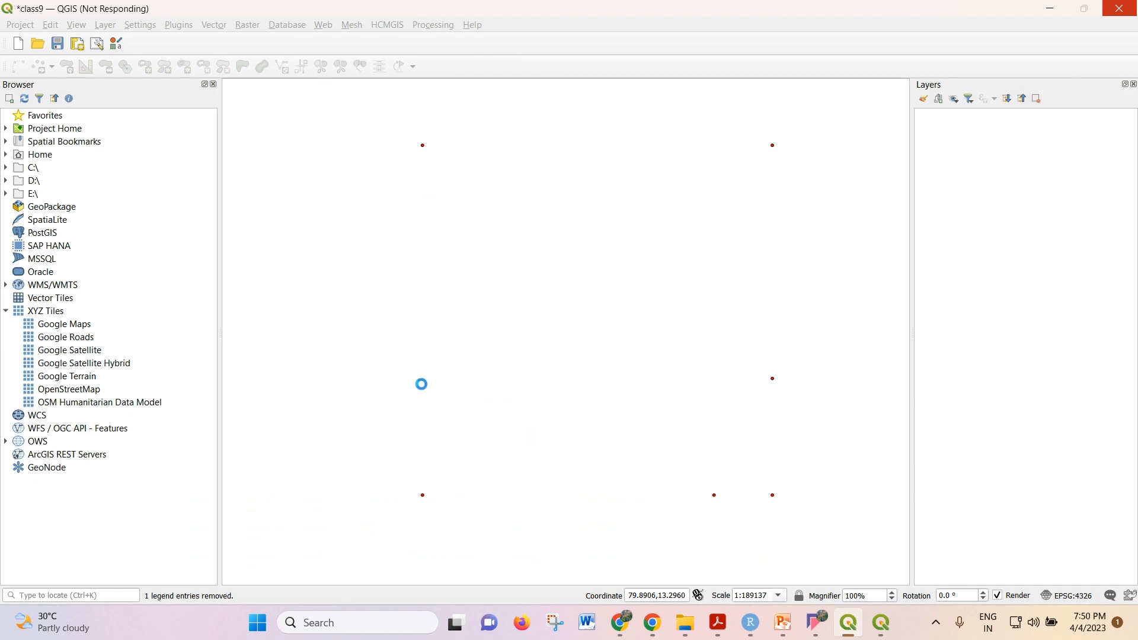
left_click(852, 623)
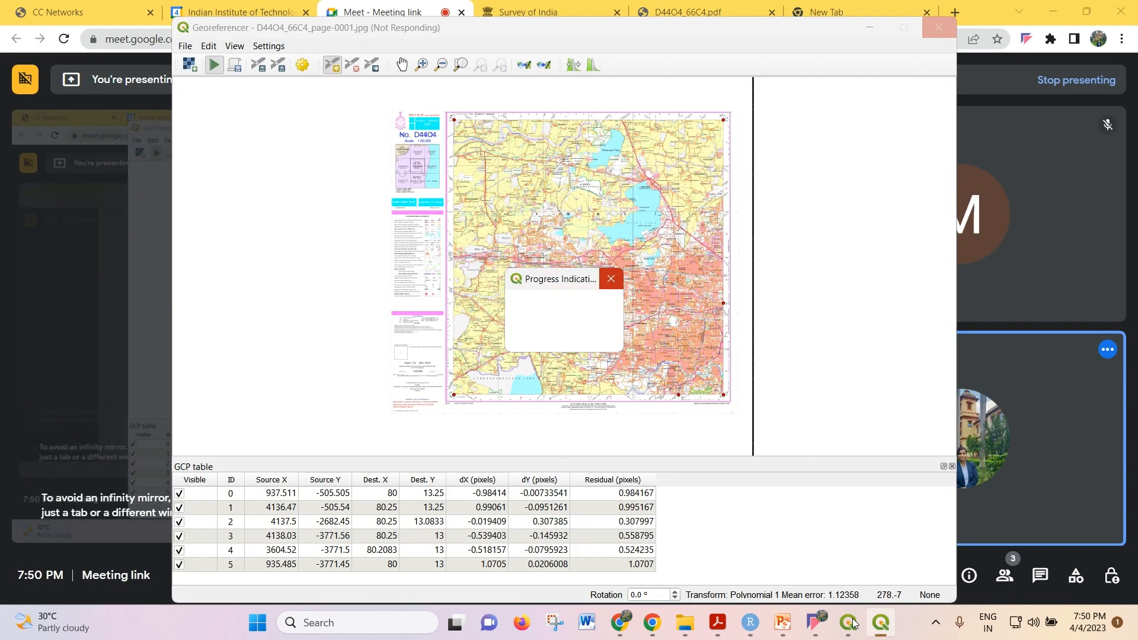
left_click(851, 623)
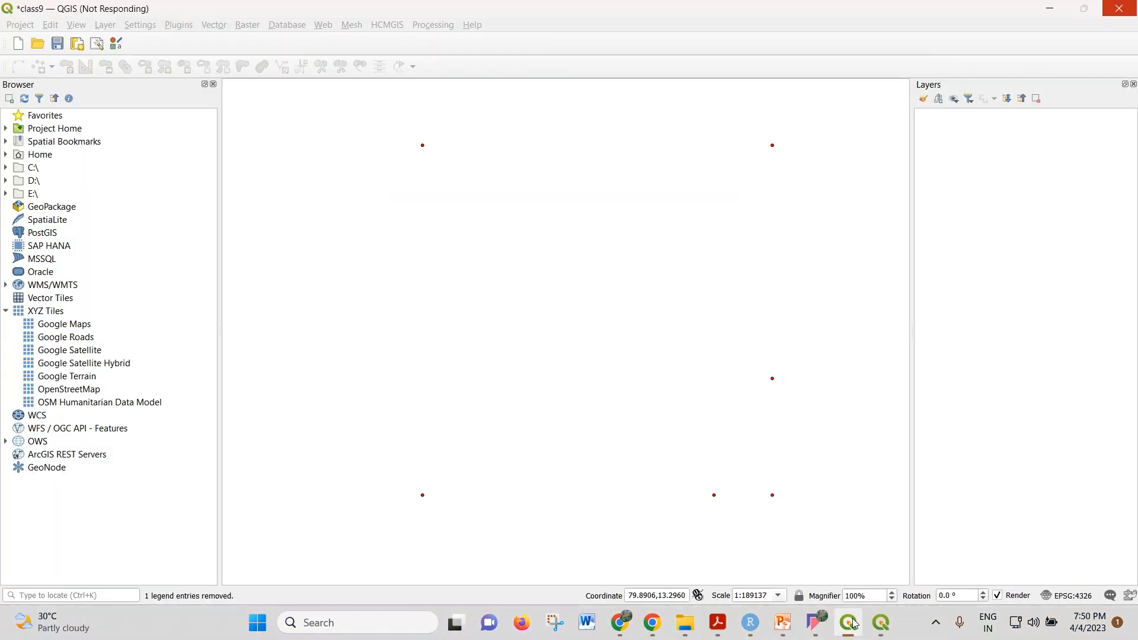
left_click(880, 622)
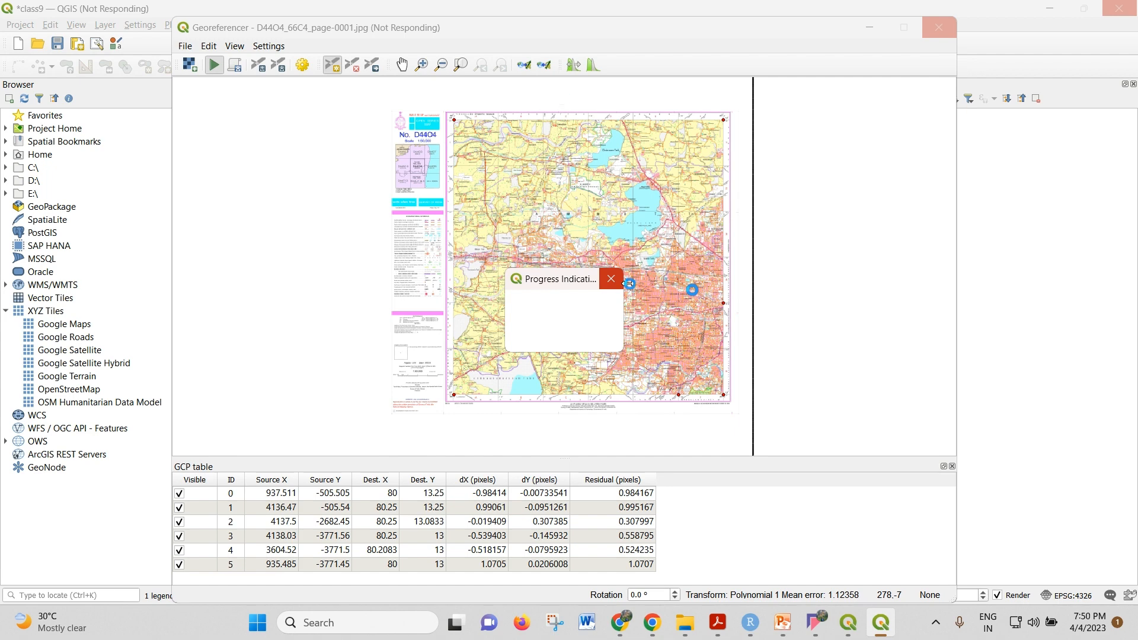
mouse_move(622, 608)
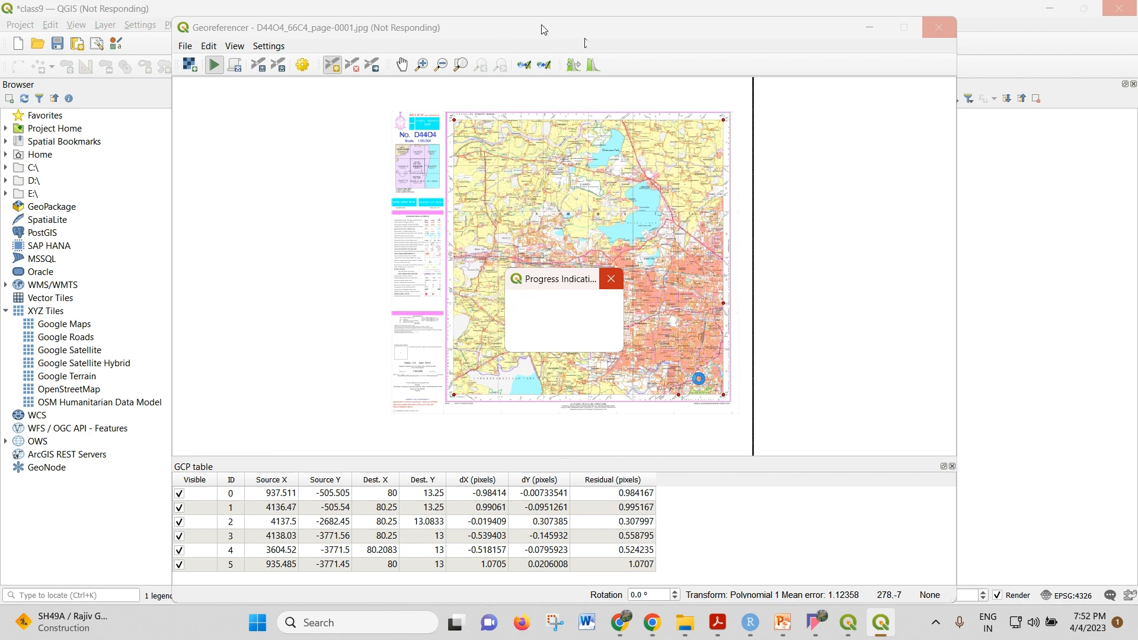
left_click_drag(544, 30, 549, 19)
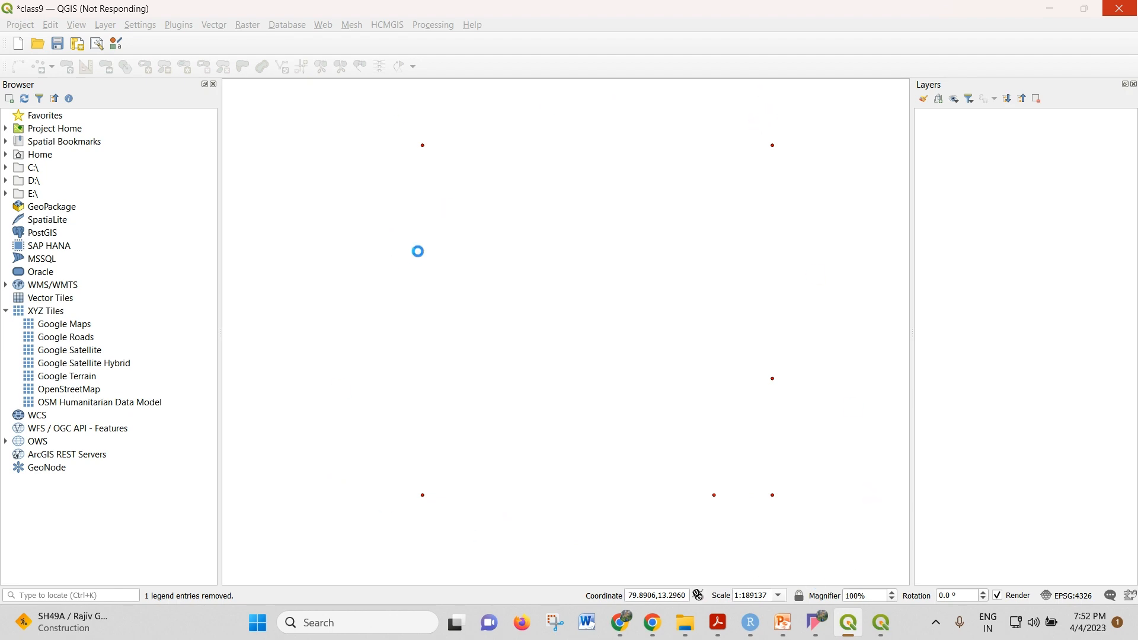
left_click(881, 623)
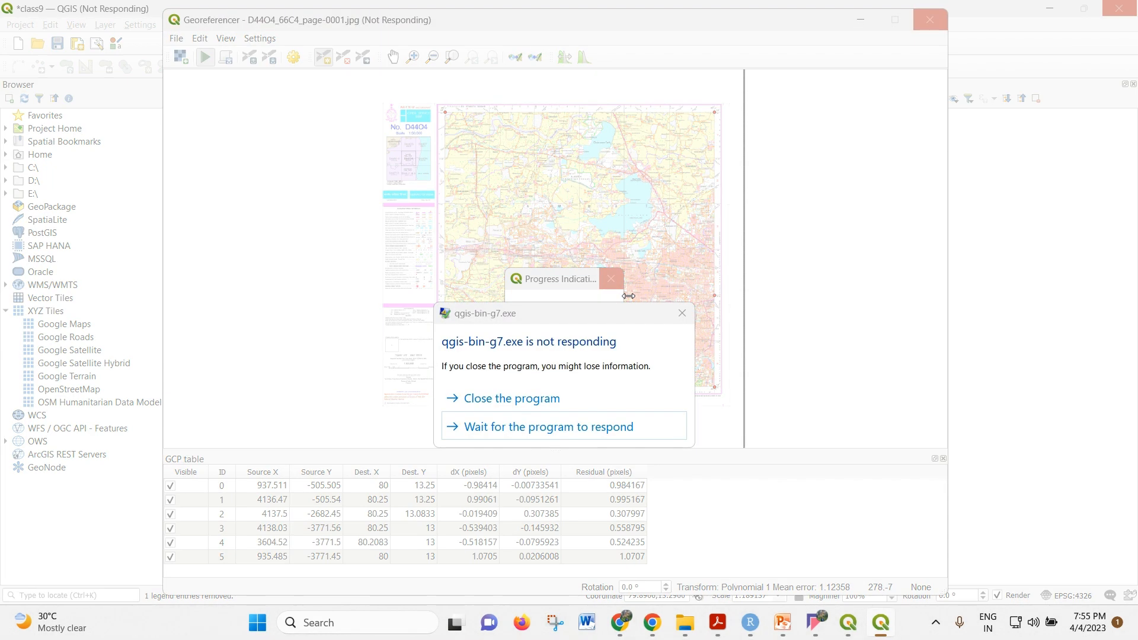
Choose to wait for QGIS to respond and check the output folder in File Explorer for the georeferenced raster
left_click(537, 425)
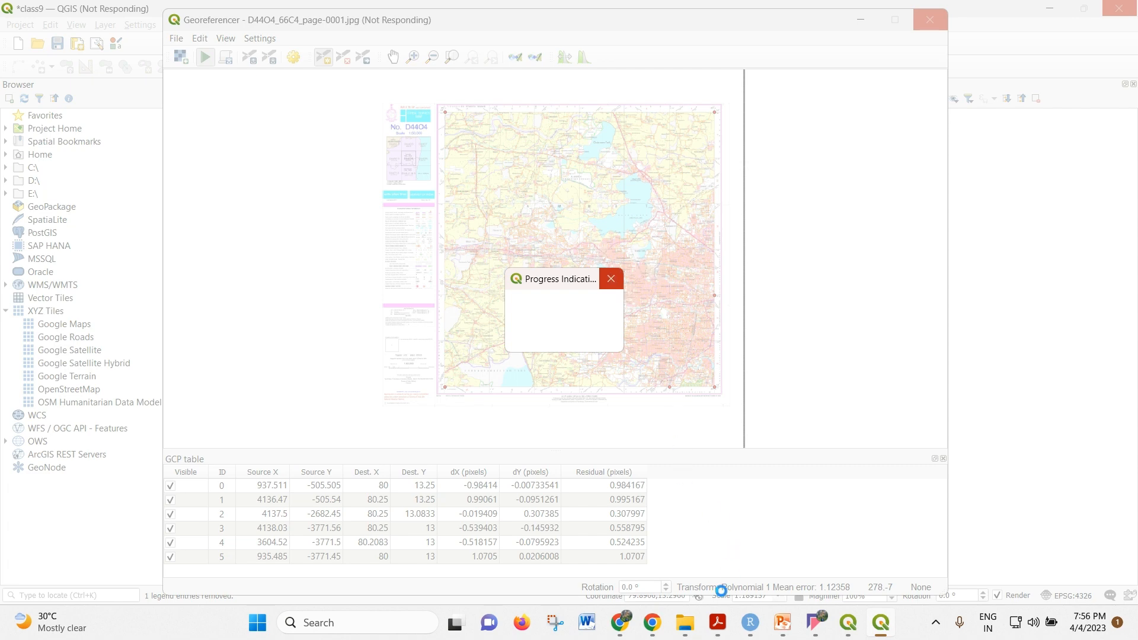
left_click(667, 504)
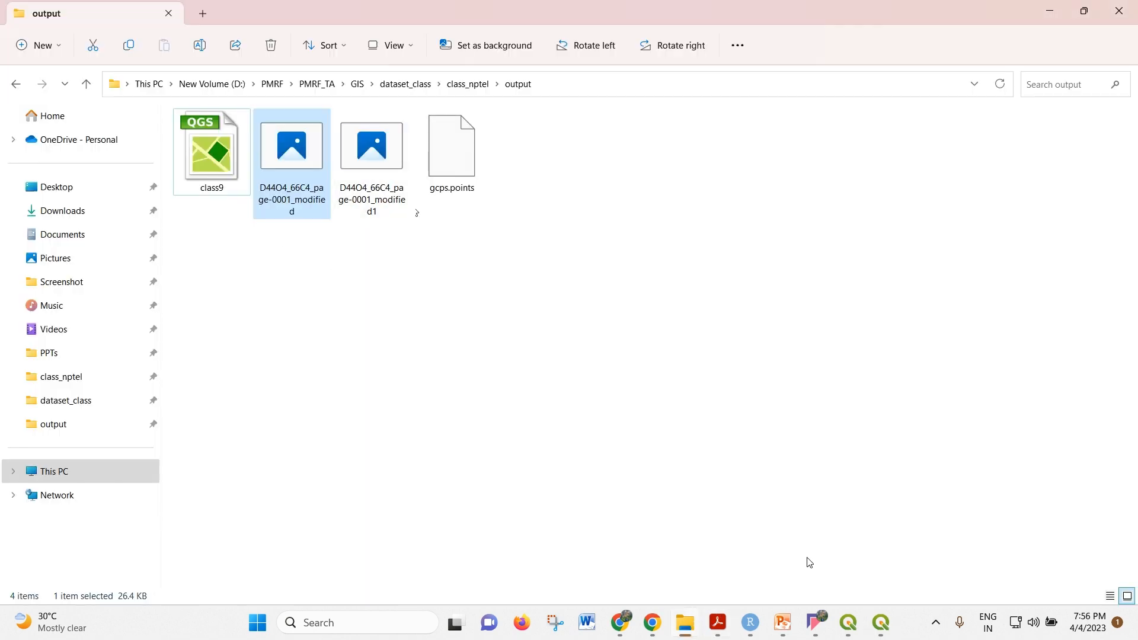
left_click(846, 630)
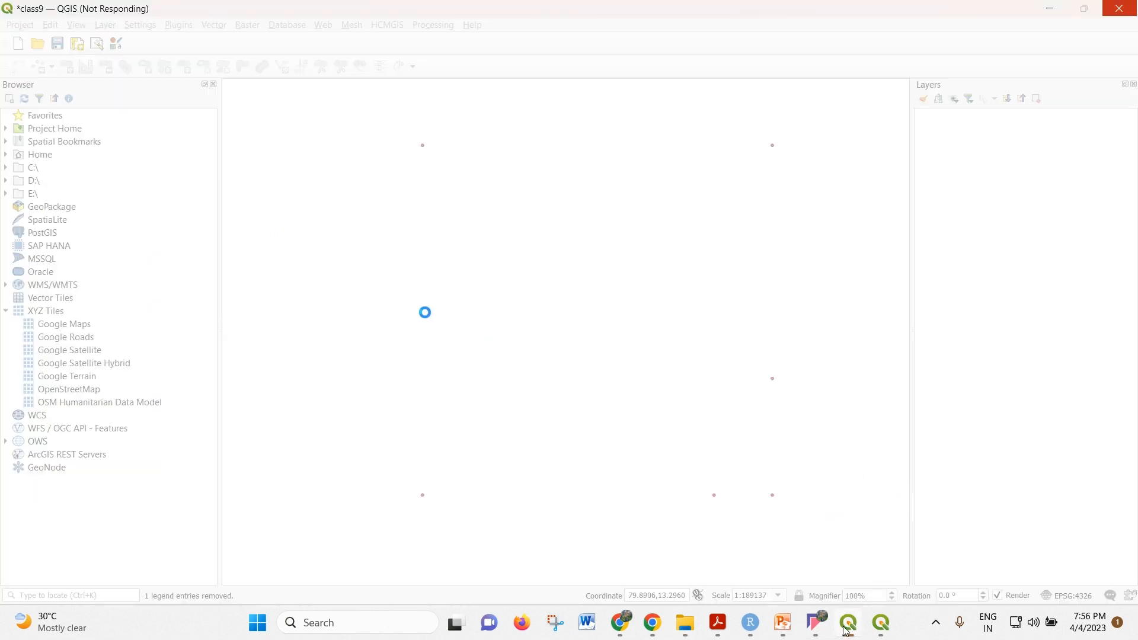
left_click(881, 623)
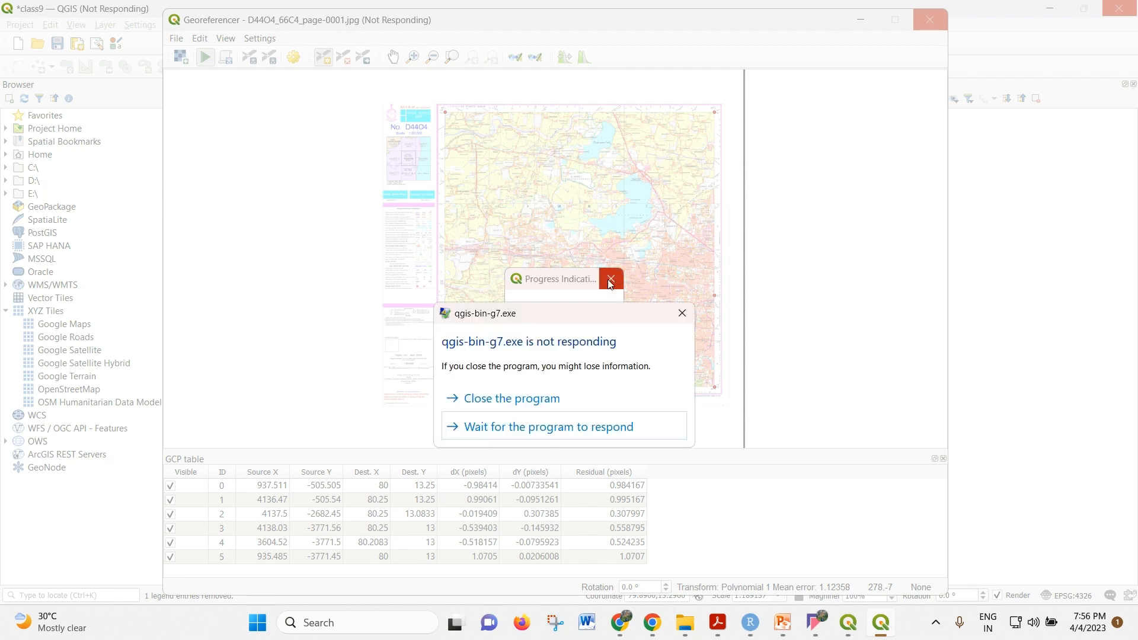
Try to close the frozen progress window and the Georeferencer, choosing to wait for QGIS to respond
left_click(611, 279)
left_click(682, 314)
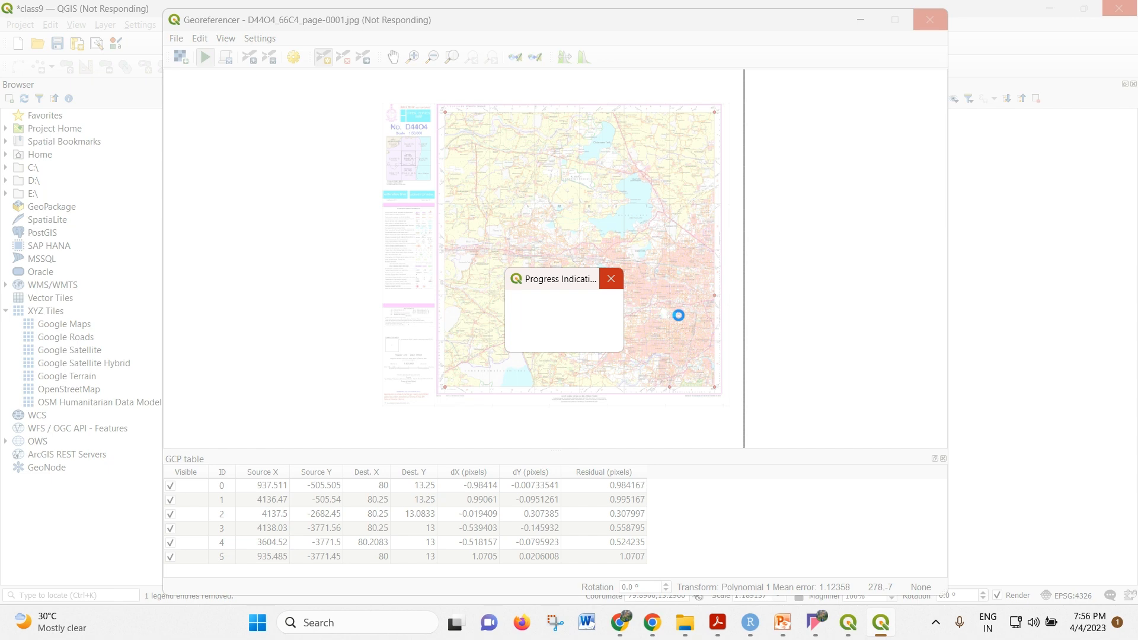
left_click(615, 286)
left_click(679, 312)
left_click_drag(691, 28, 693, 35)
left_click(943, 33)
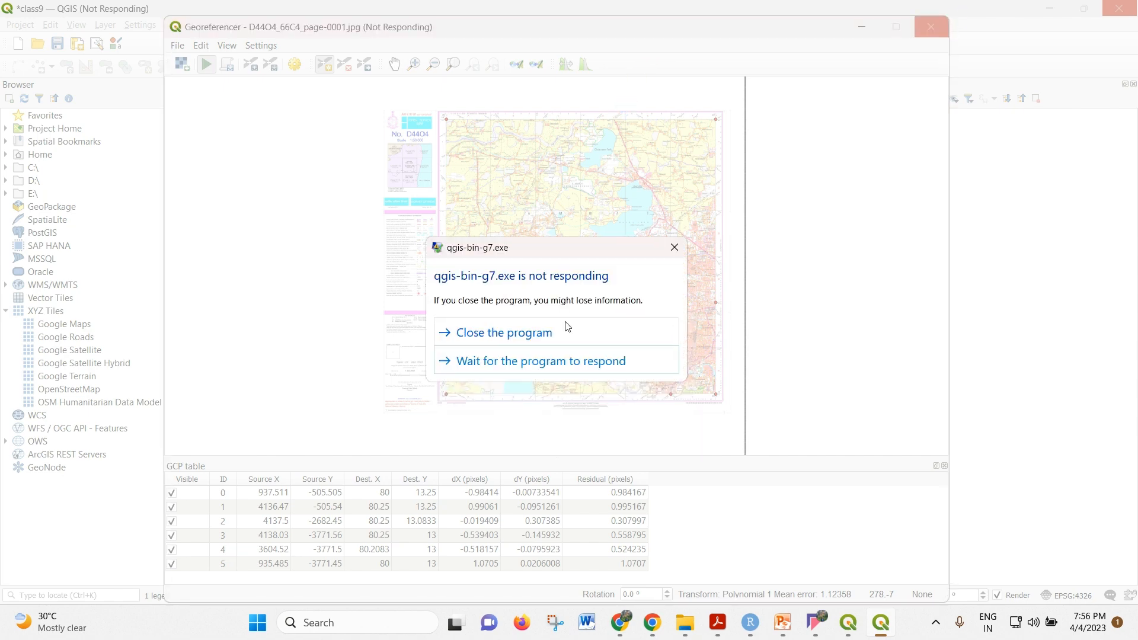
left_click(552, 362)
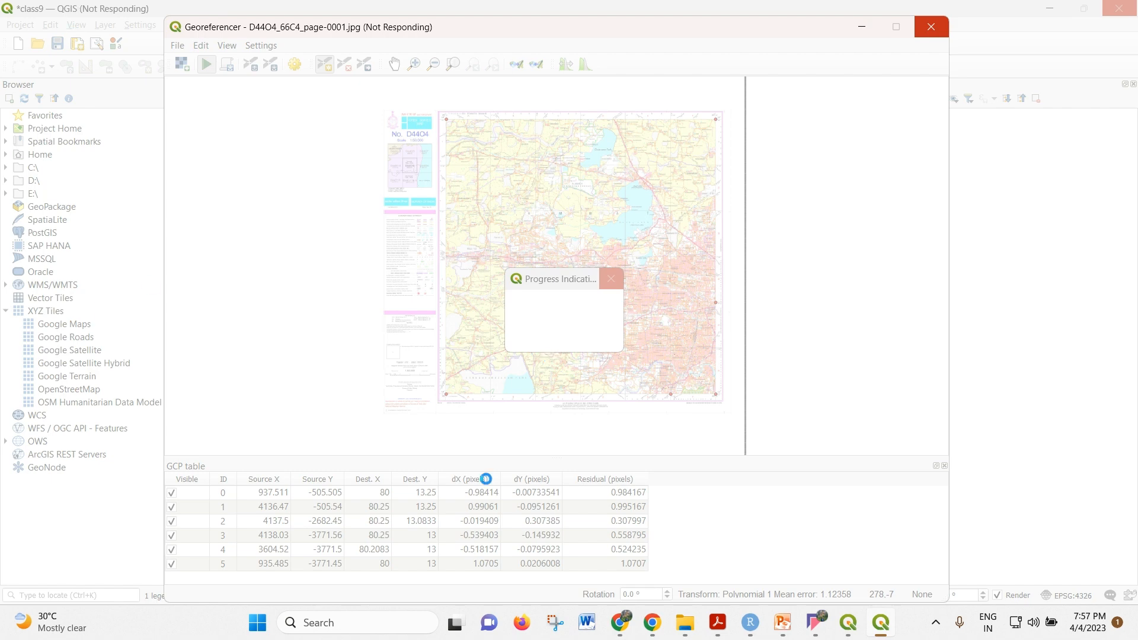
Force-close the unresponsive QGIS and relaunch it with the class9 project from the output folder in File Explorer
left_click(611, 279)
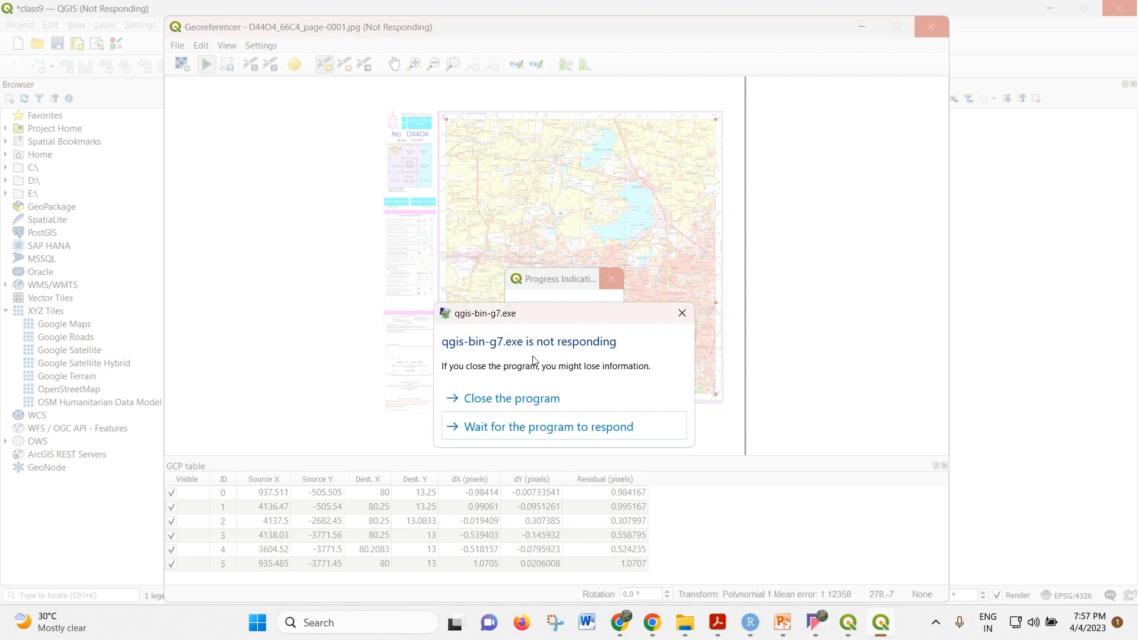
left_click(525, 396)
left_click(197, 159)
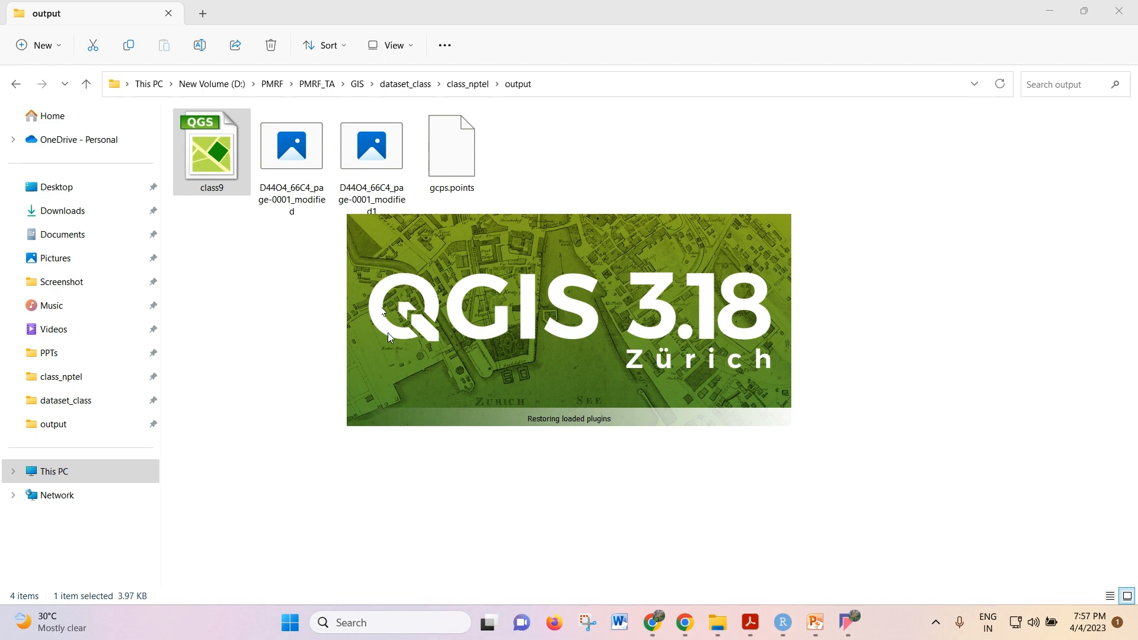
left_click(655, 624)
left_click(660, 626)
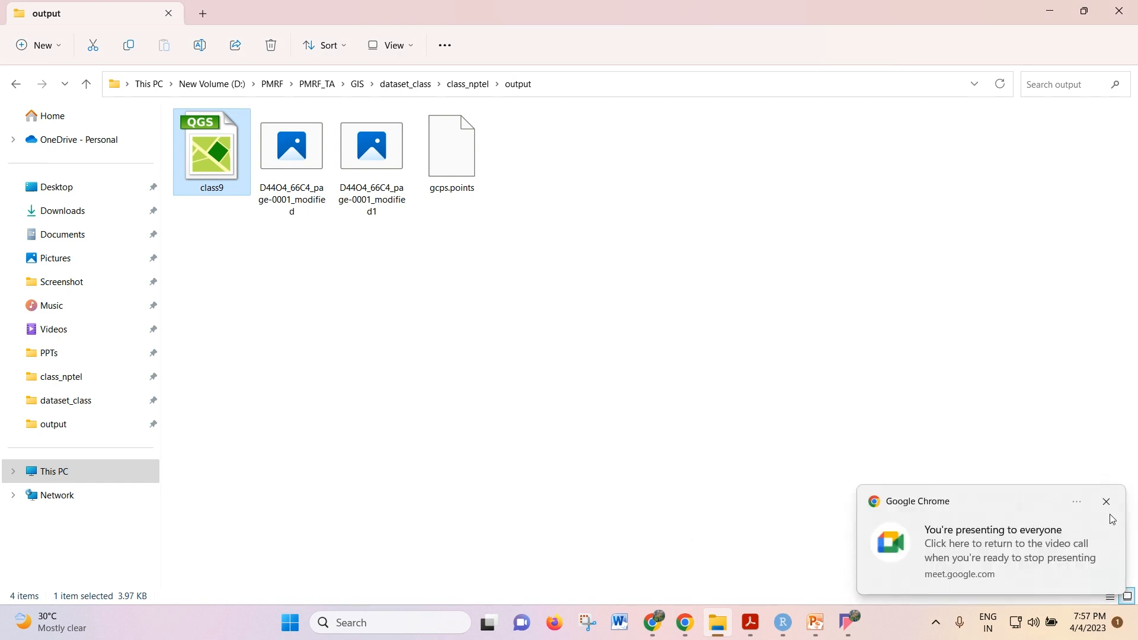
left_click(1112, 507)
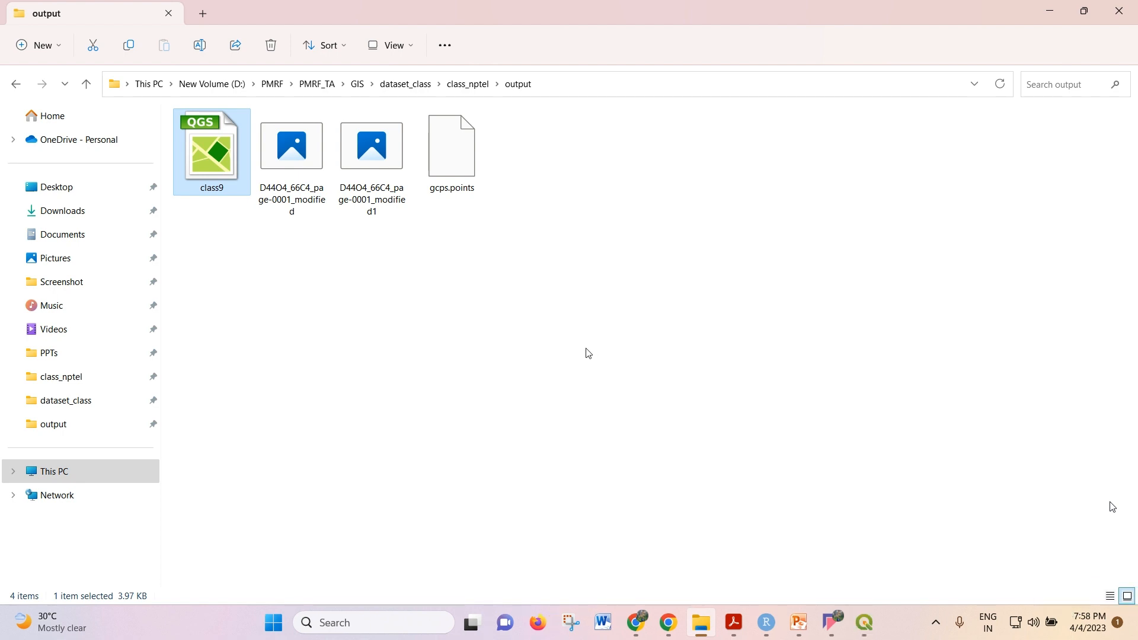
Switch to the relaunched QGIS and start a new empty project
left_click(883, 629)
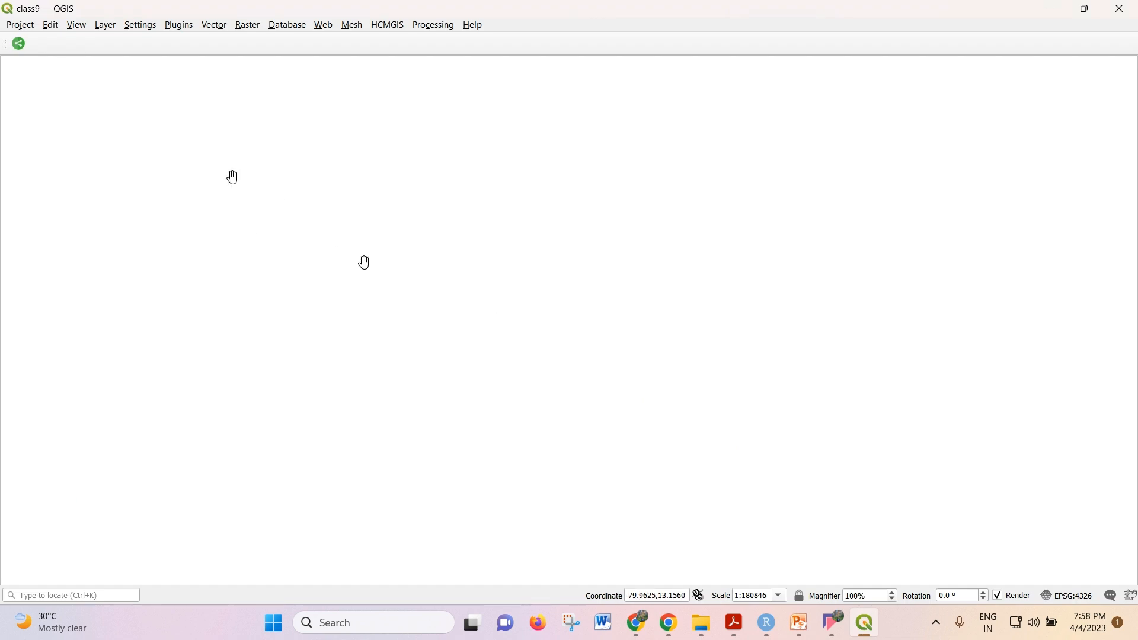
left_click(20, 24)
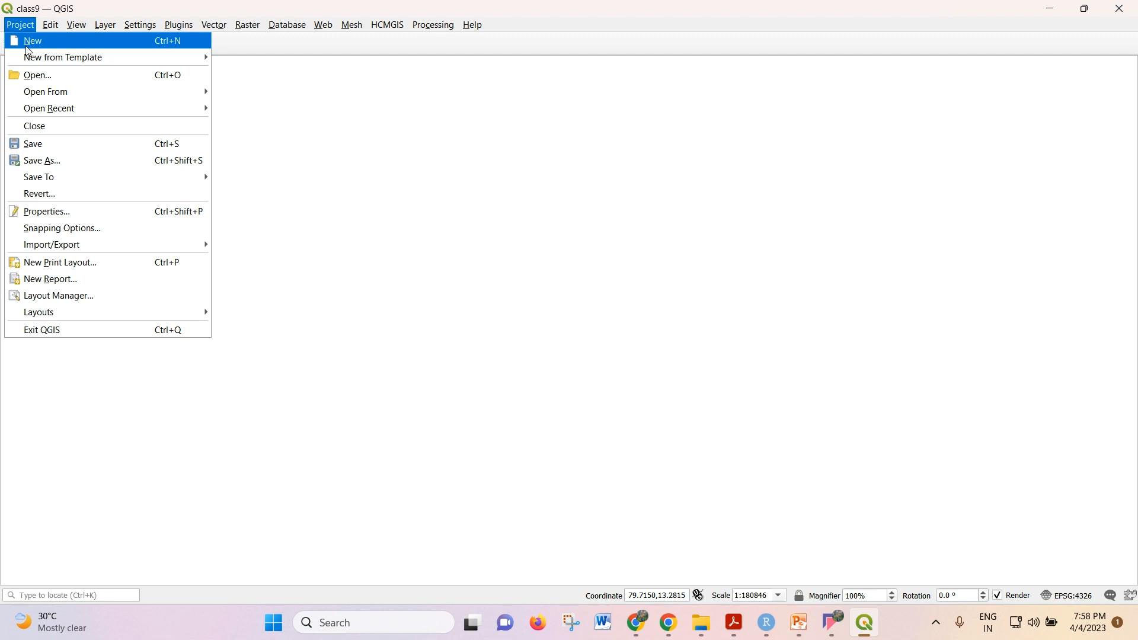
left_click(28, 42)
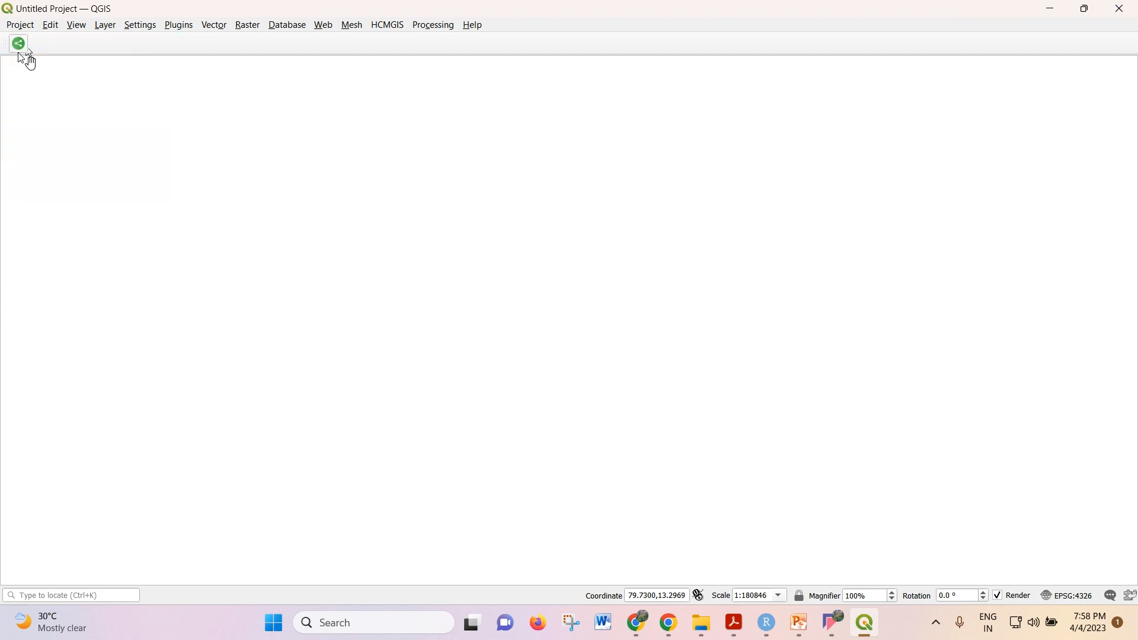
Add the georeferenced raster D44O4_66C4_page-0001_modified1.tif from the output folder as a raster layer
left_click(27, 26)
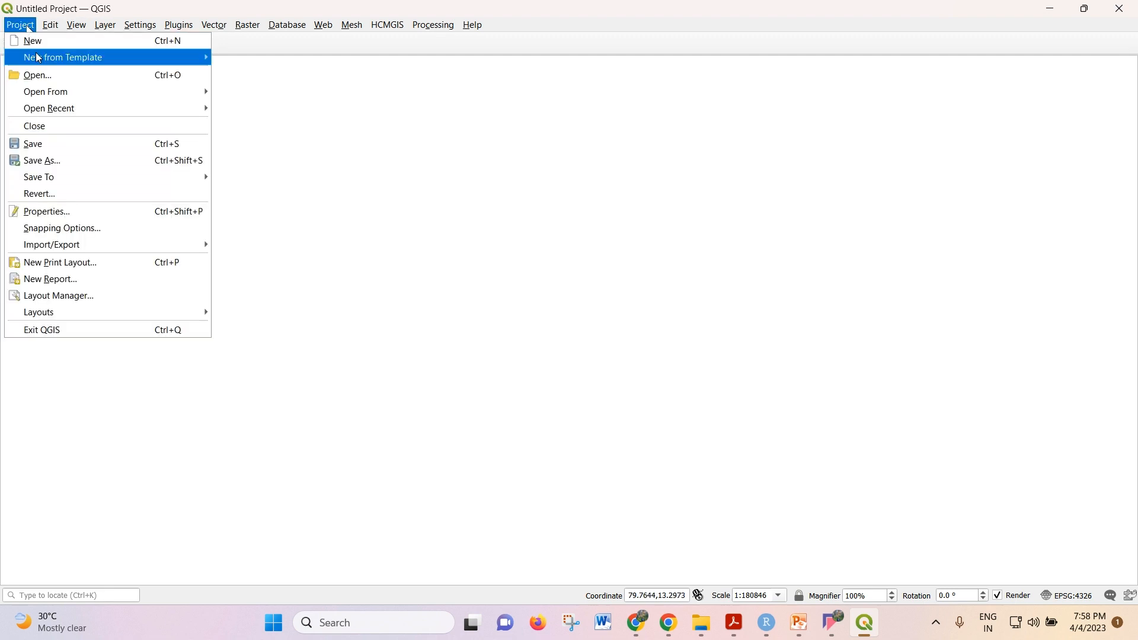
mouse_move(105, 25)
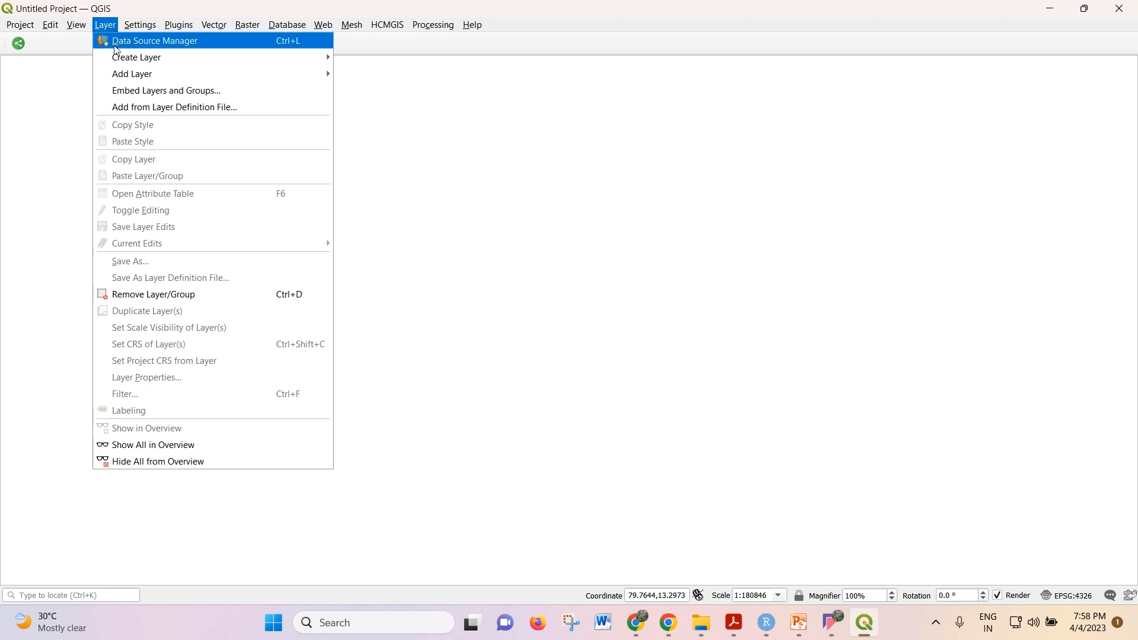
left_click(418, 90)
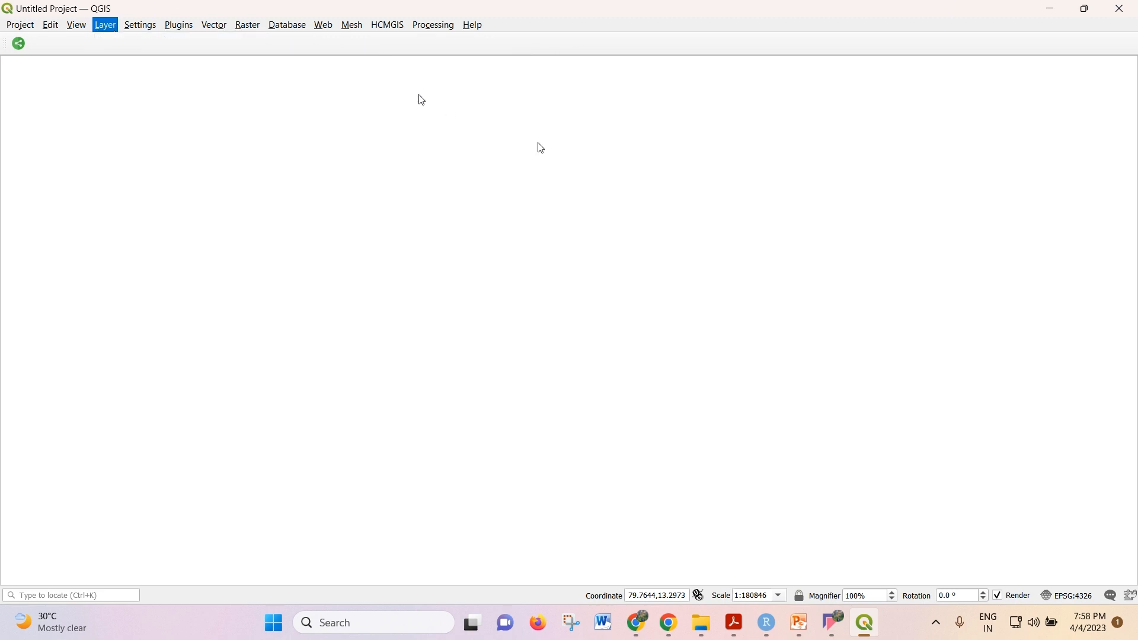
left_click_drag(765, 178, 433, 83)
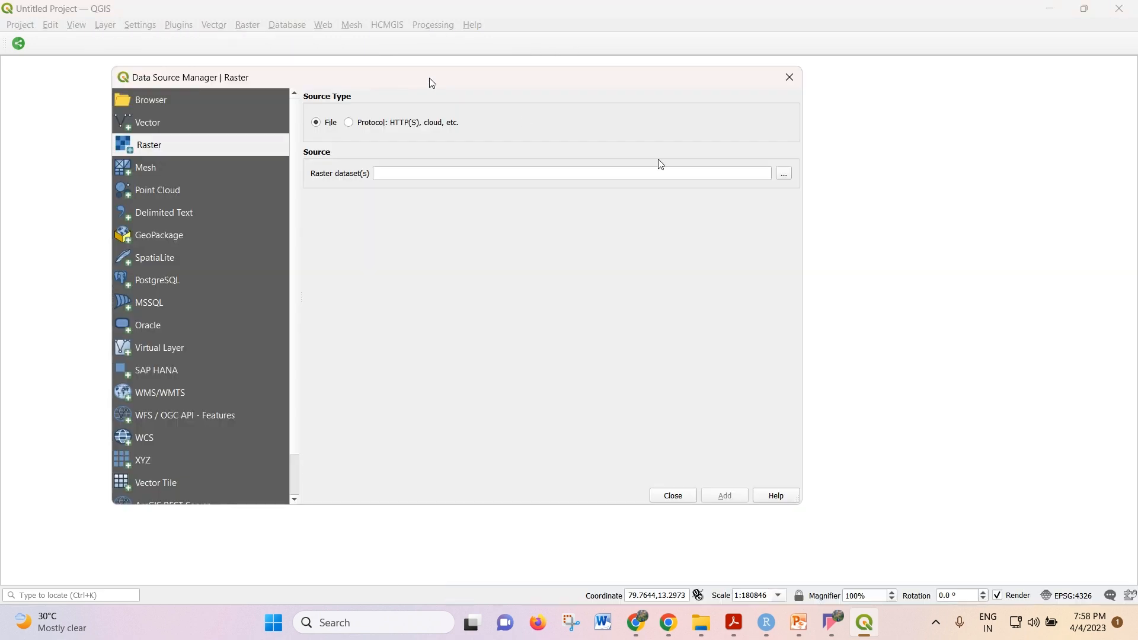
left_click(783, 174)
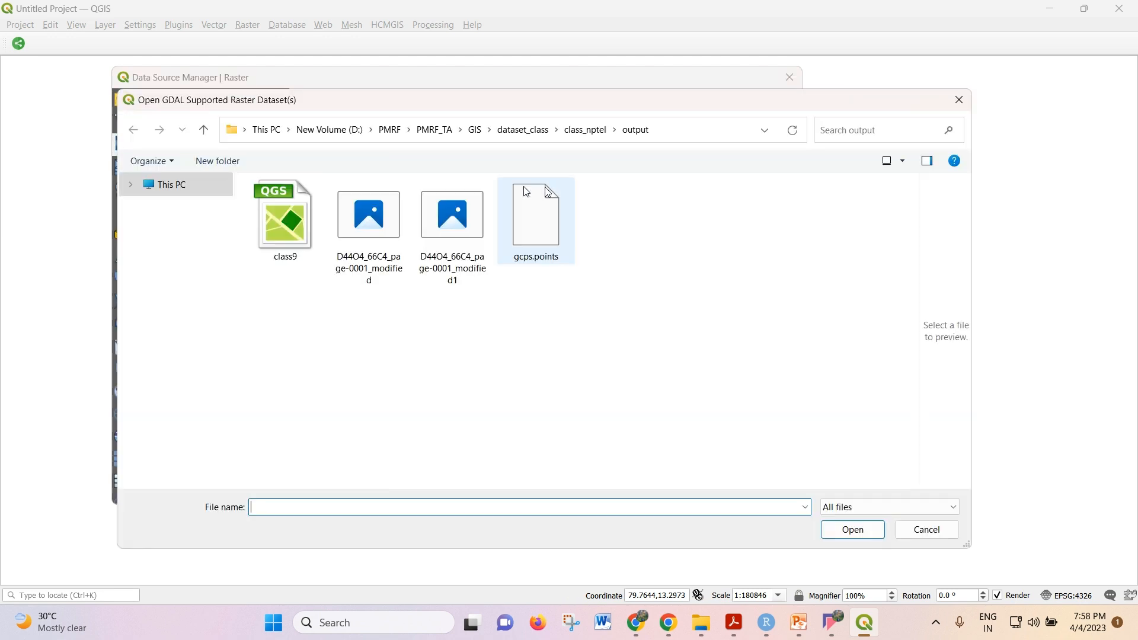
double_click(452, 216)
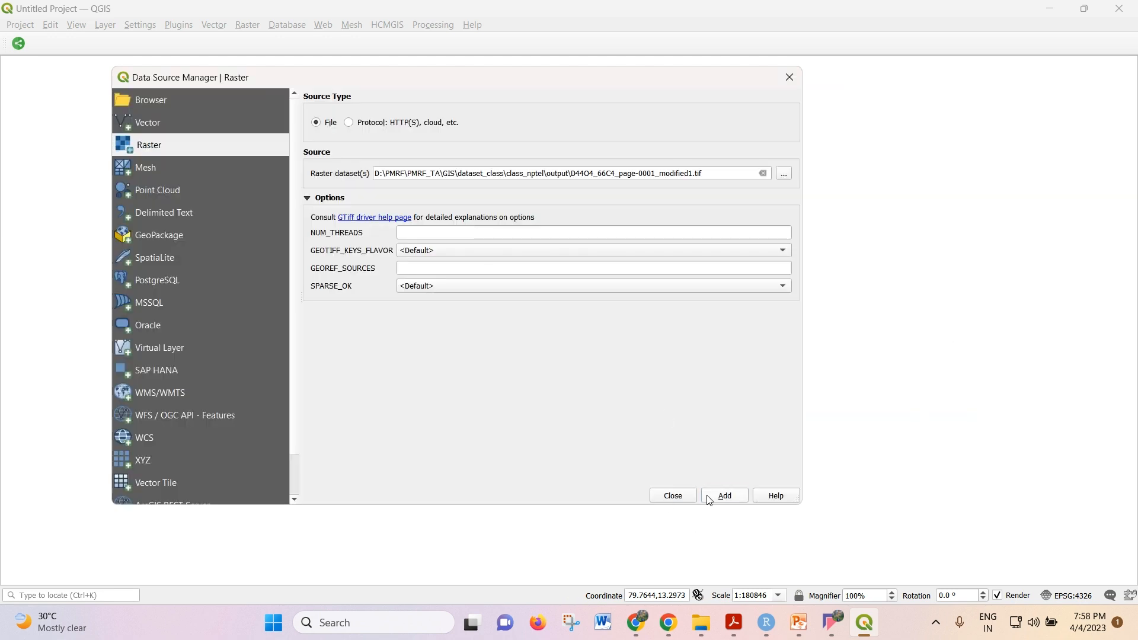
left_click(709, 500)
left_click(674, 496)
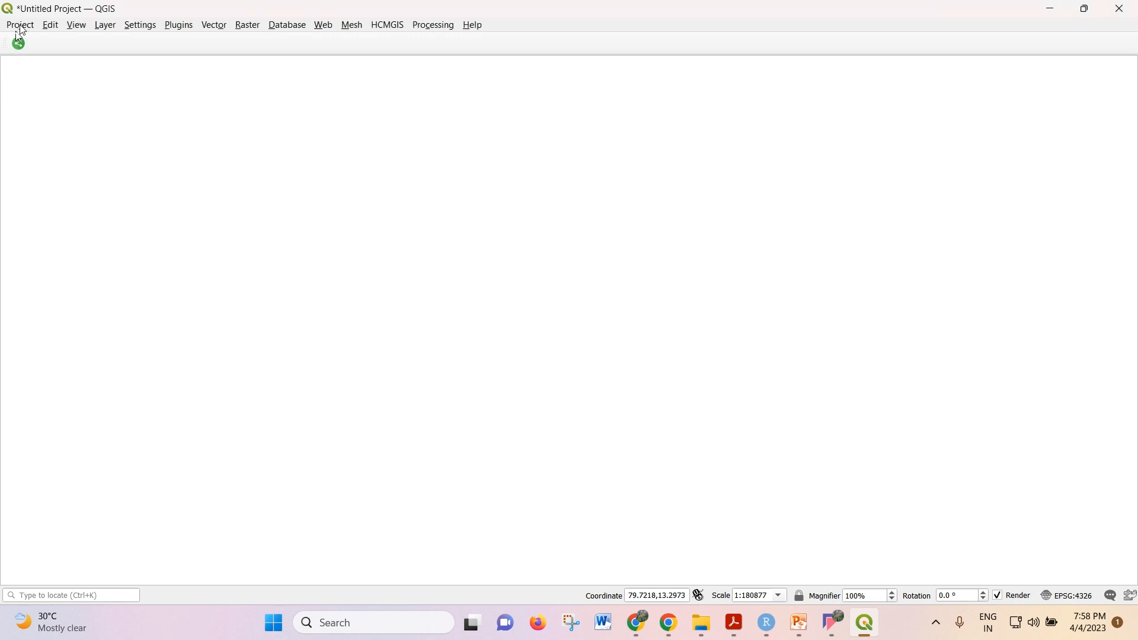
Display the Label Toolbar in the emptied QGIS interface
scroll(493, 251, "down", 1)
mouse_move(866, 632)
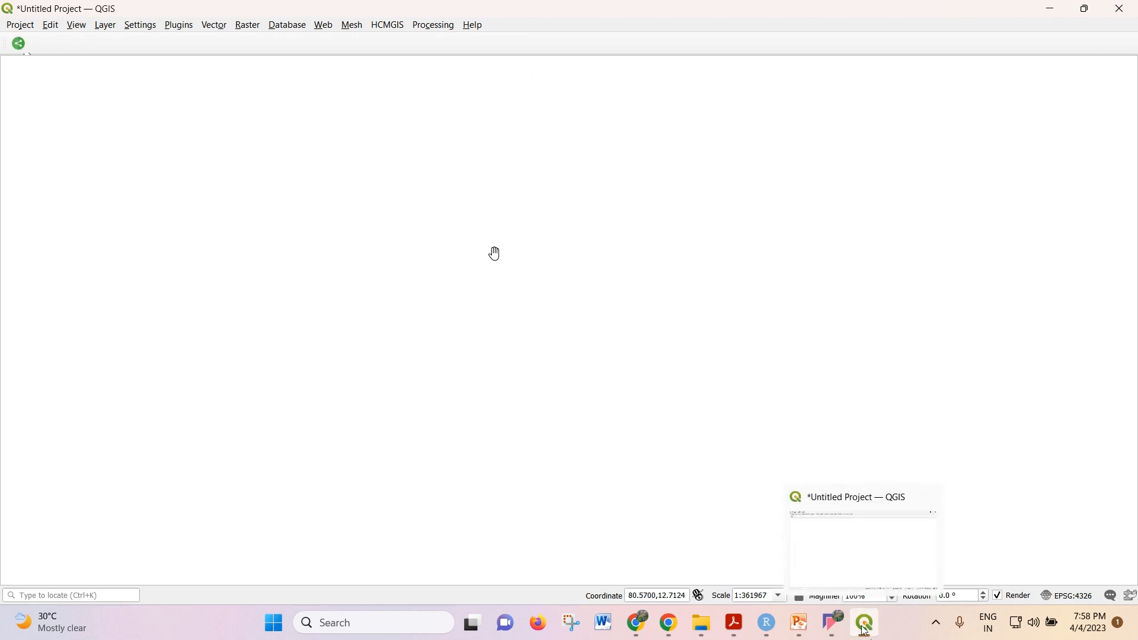
left_click(23, 27)
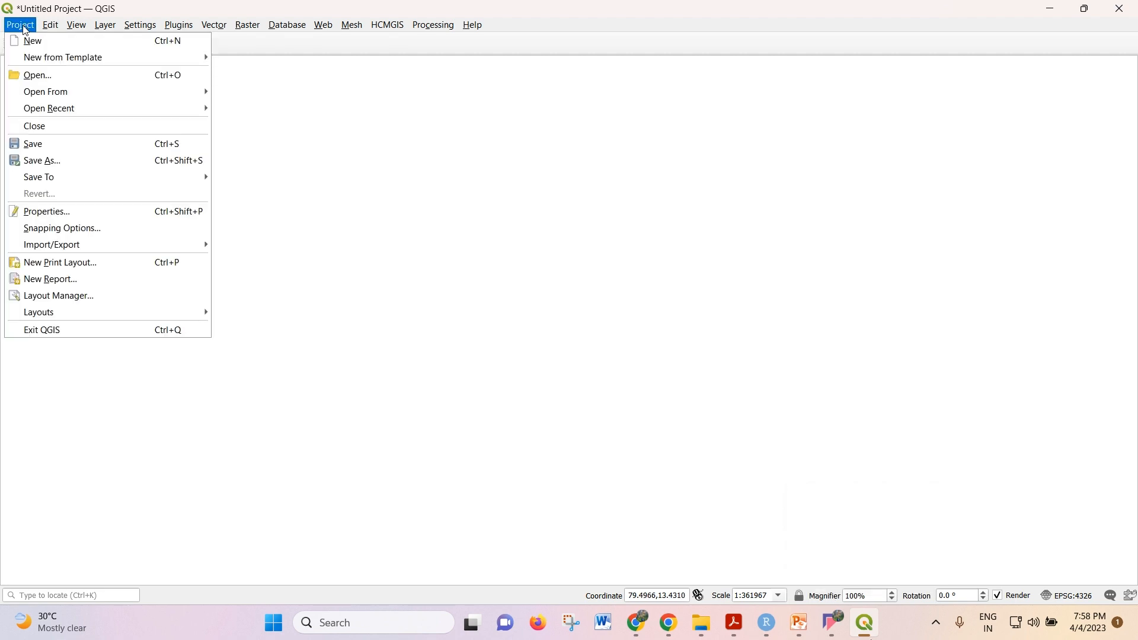
mouse_move(77, 33)
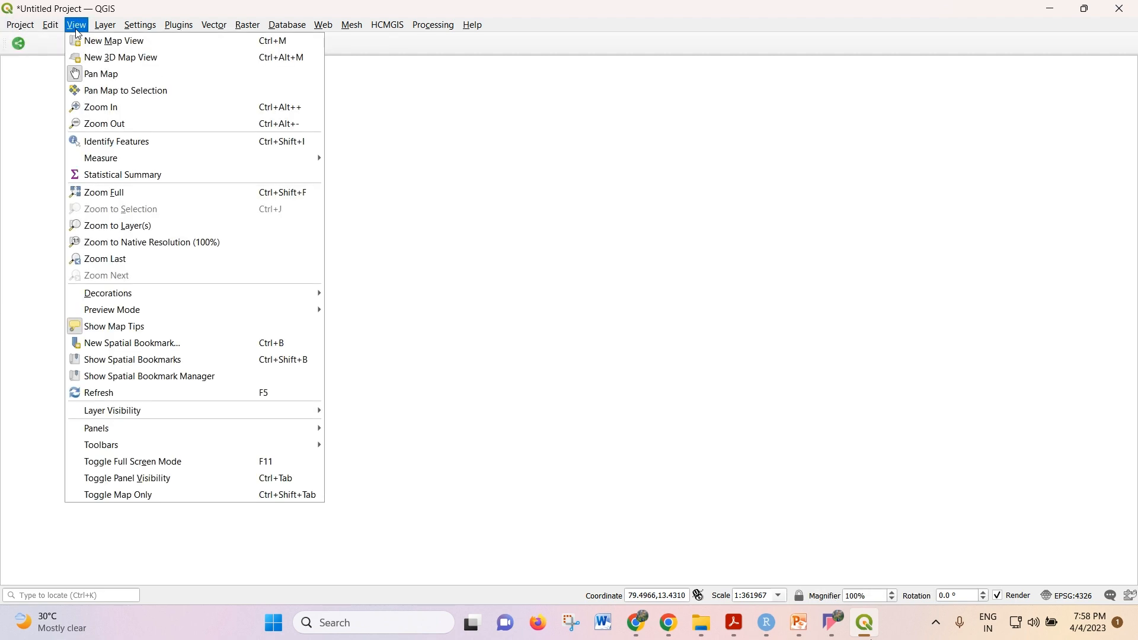
mouse_move(190, 451)
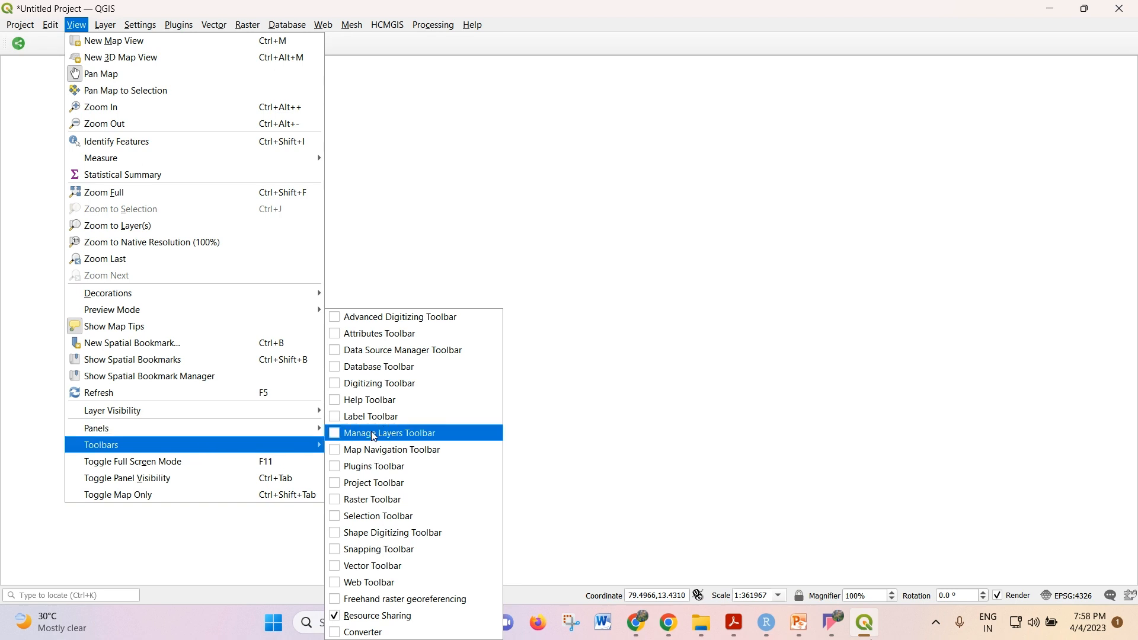
left_click(339, 415)
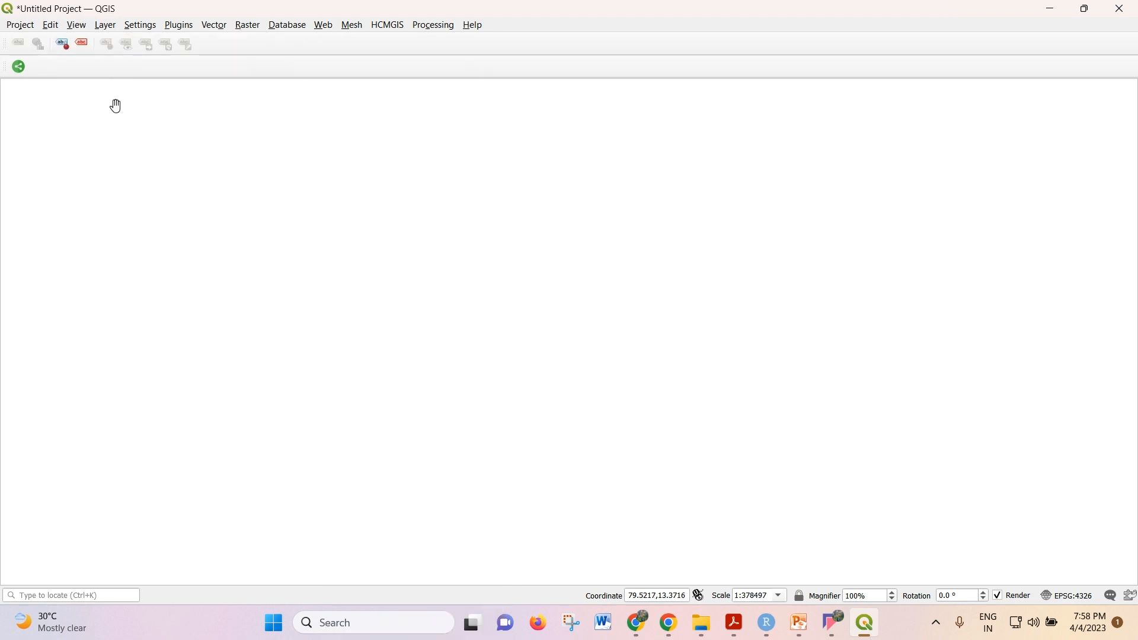
Display the Browser (2), Advanced Digitizing and Layers panels
right_click(56, 64)
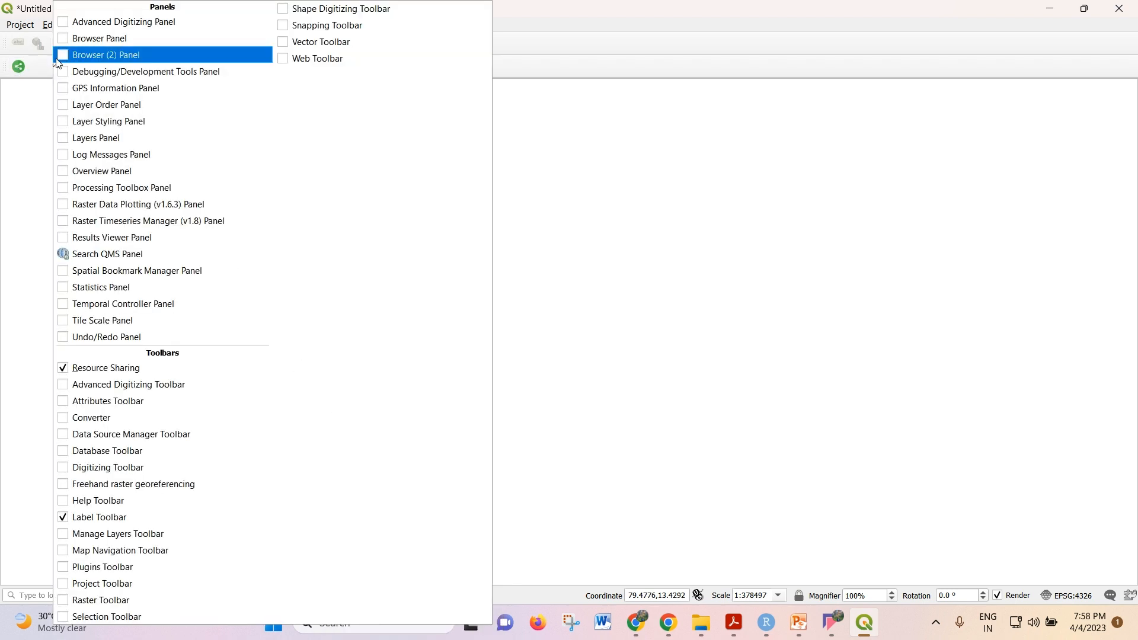
left_click(61, 53)
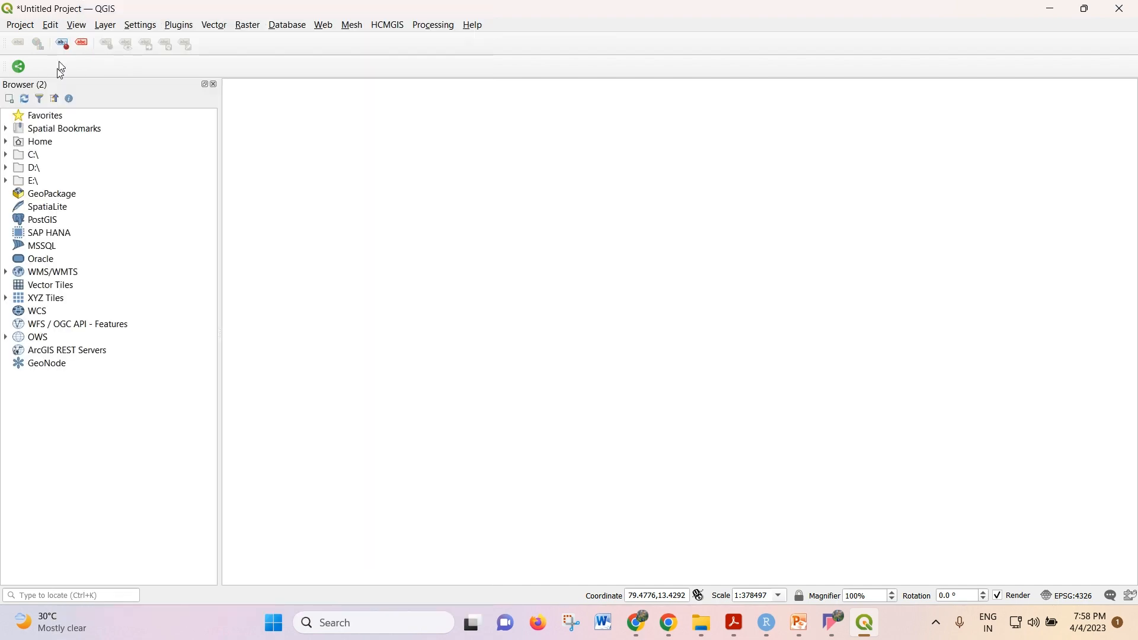
right_click(93, 65)
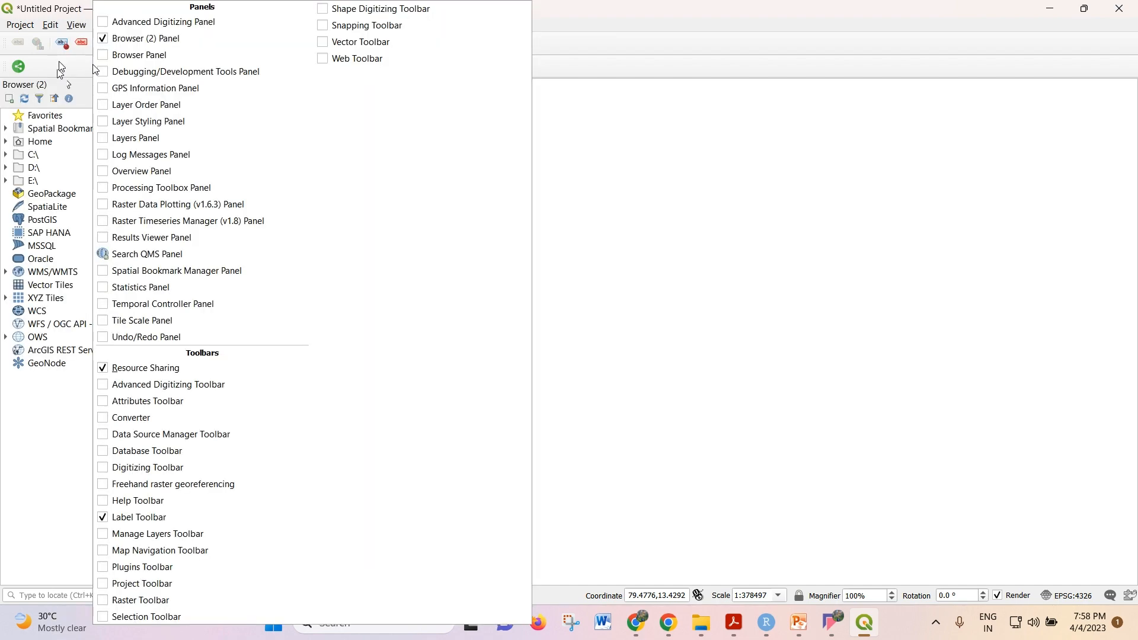
left_click(107, 22)
right_click(186, 71)
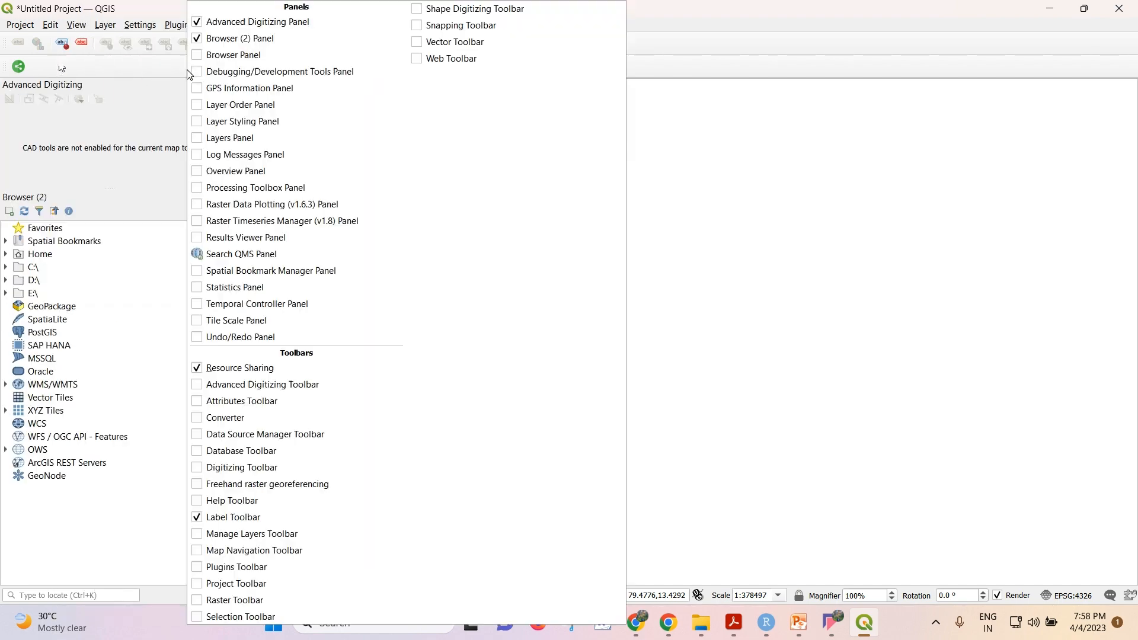
left_click(199, 137)
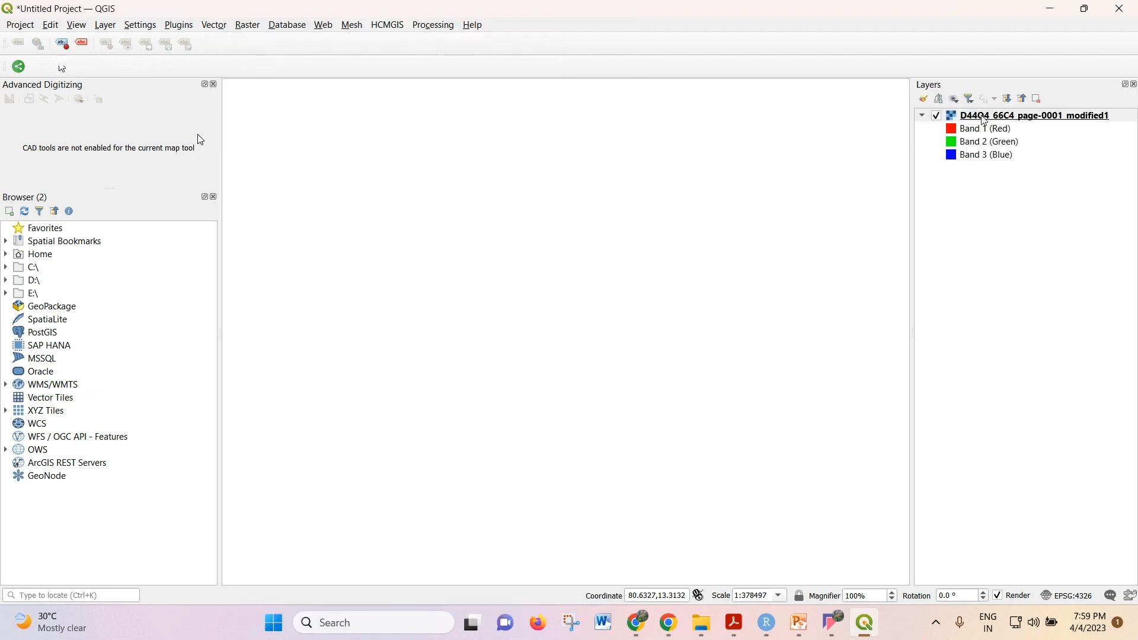
Zoom the map to the D44O4_66C4_page-0001_modified1 layer and close the Advanced Digitizing panel
right_click(984, 121)
key("Escape")
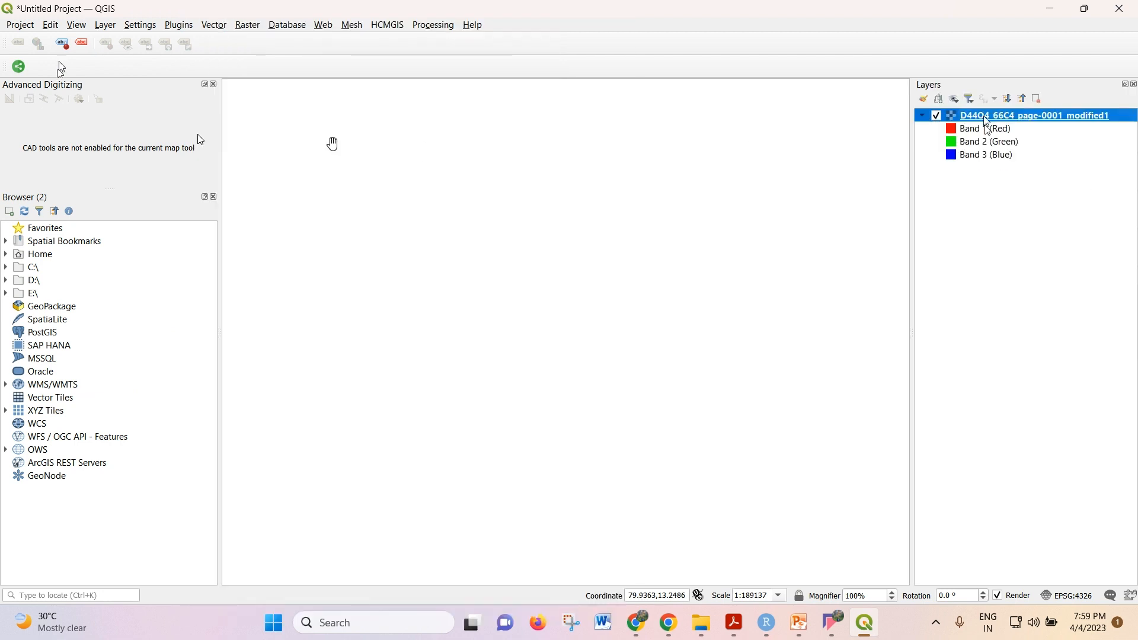
left_click(214, 84)
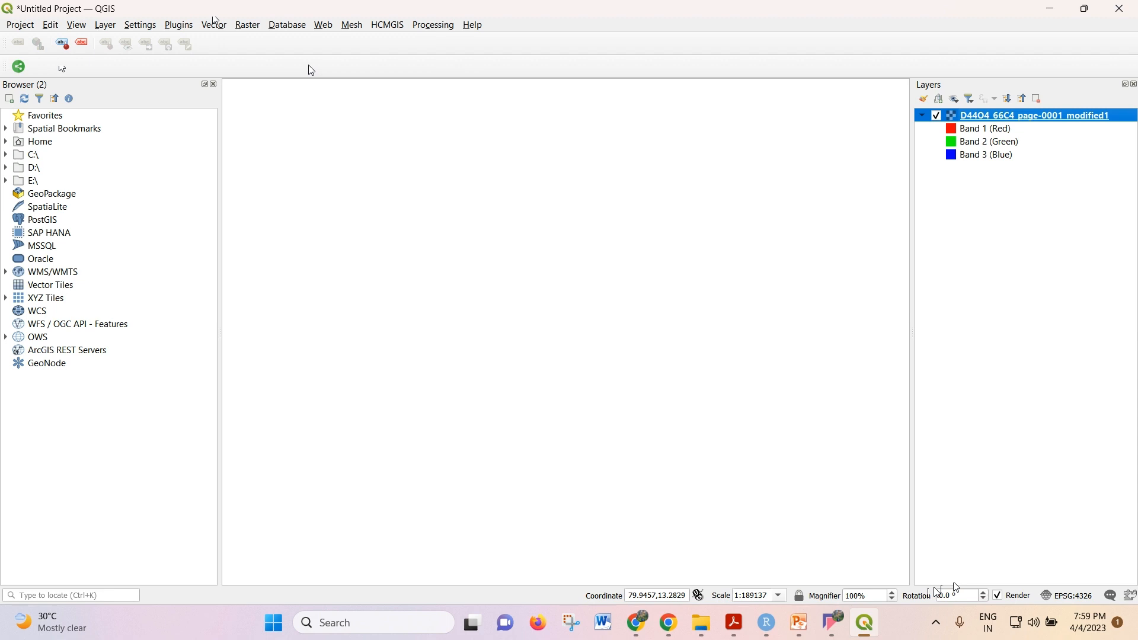
right_click(386, 64)
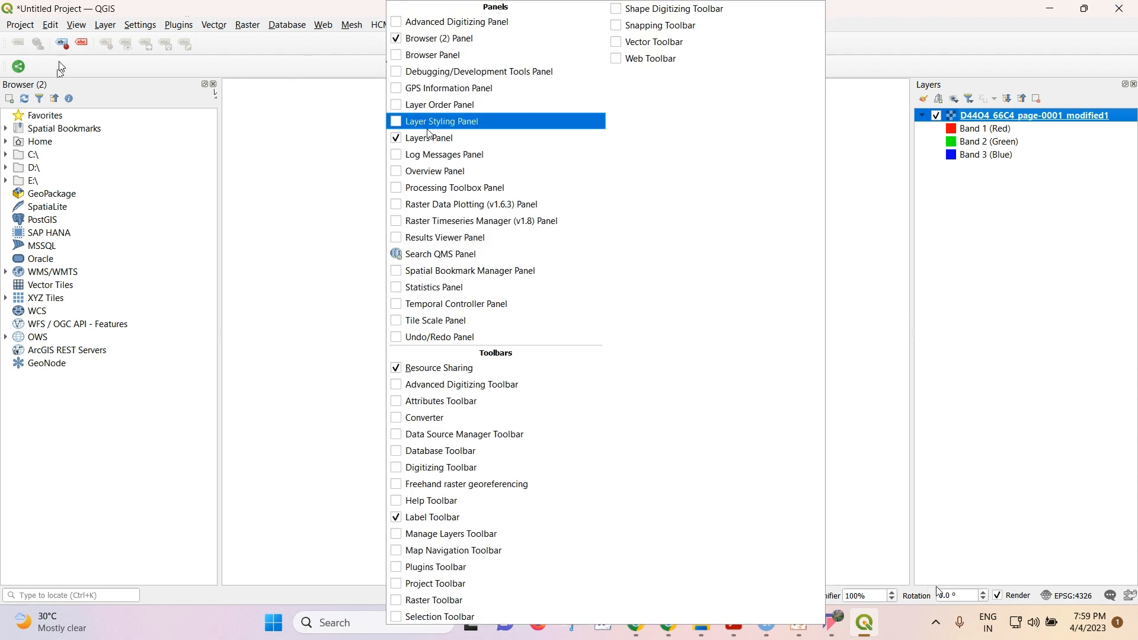
left_click(401, 77)
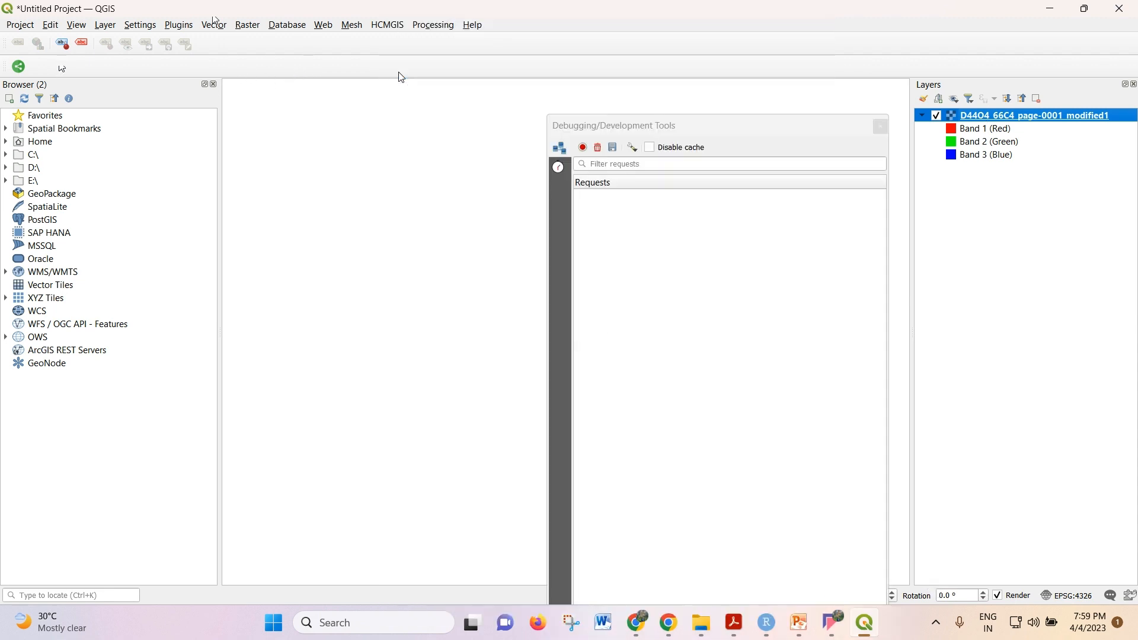
left_click(882, 127)
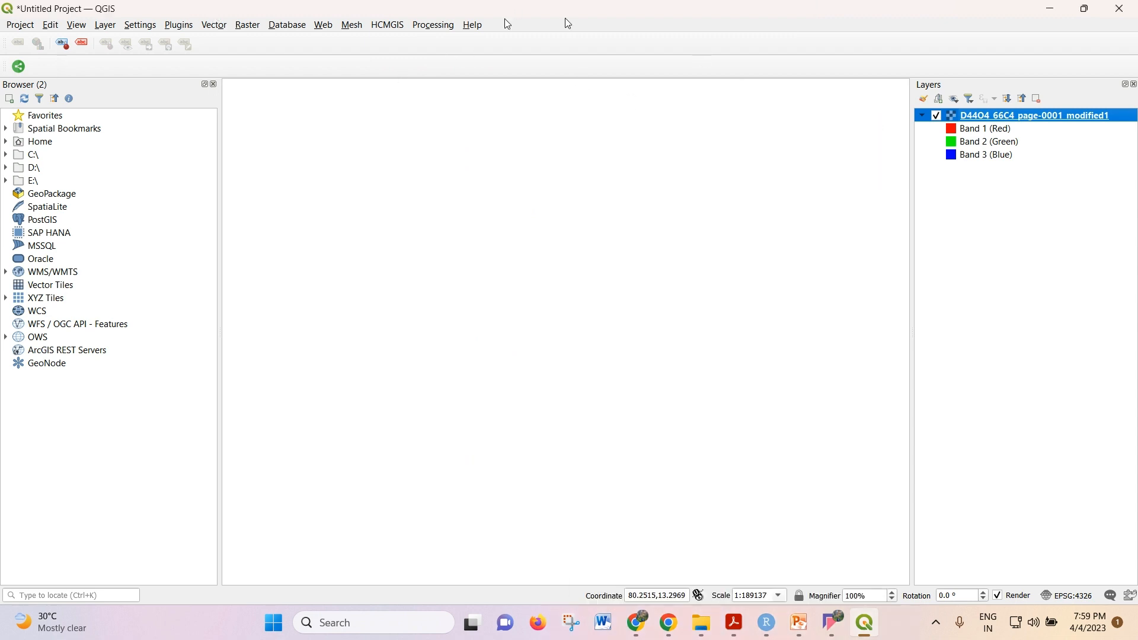
Display the Digitizing Toolbar and try to bring the D44O4_66C4_page-0001_modified1 raster into view from its layer options
right_click(533, 48)
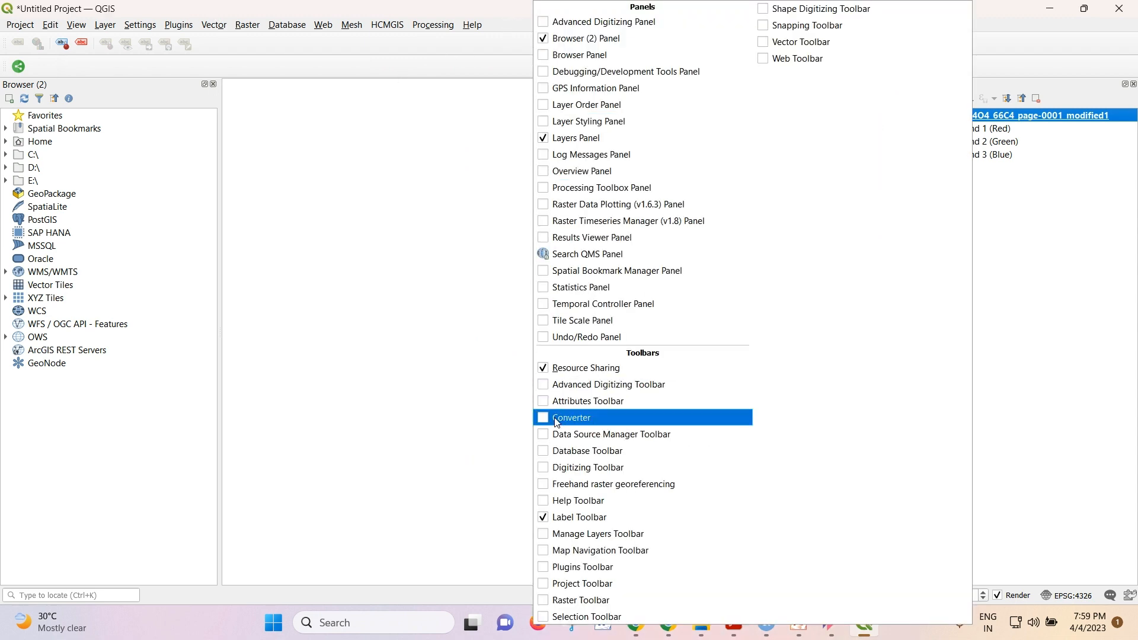
left_click(544, 466)
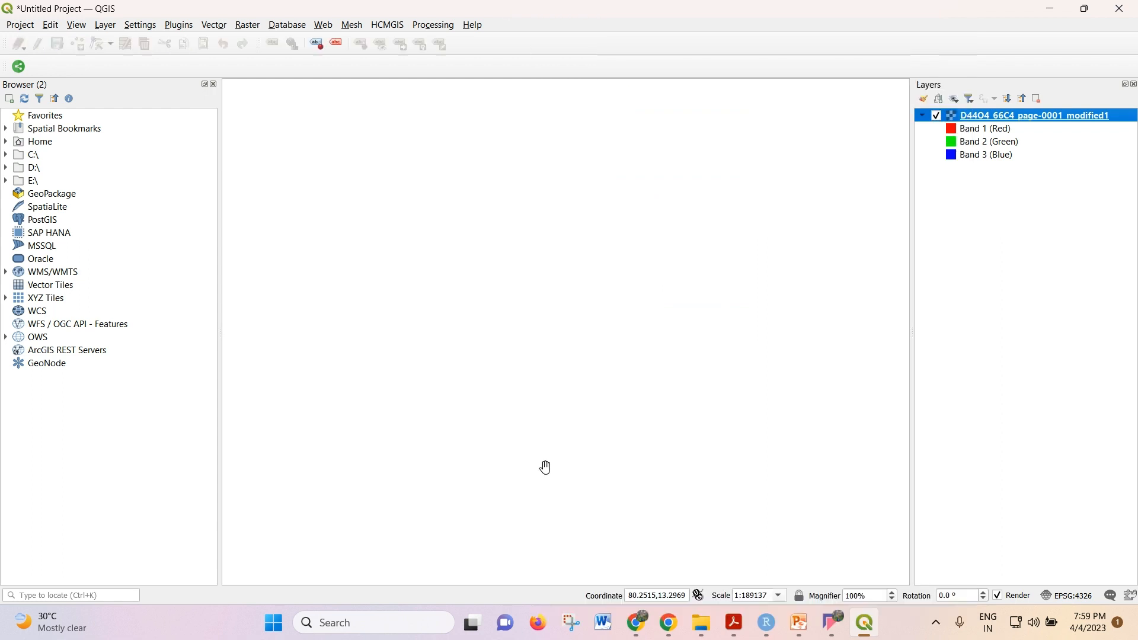
right_click(1020, 119)
left_click(1029, 143)
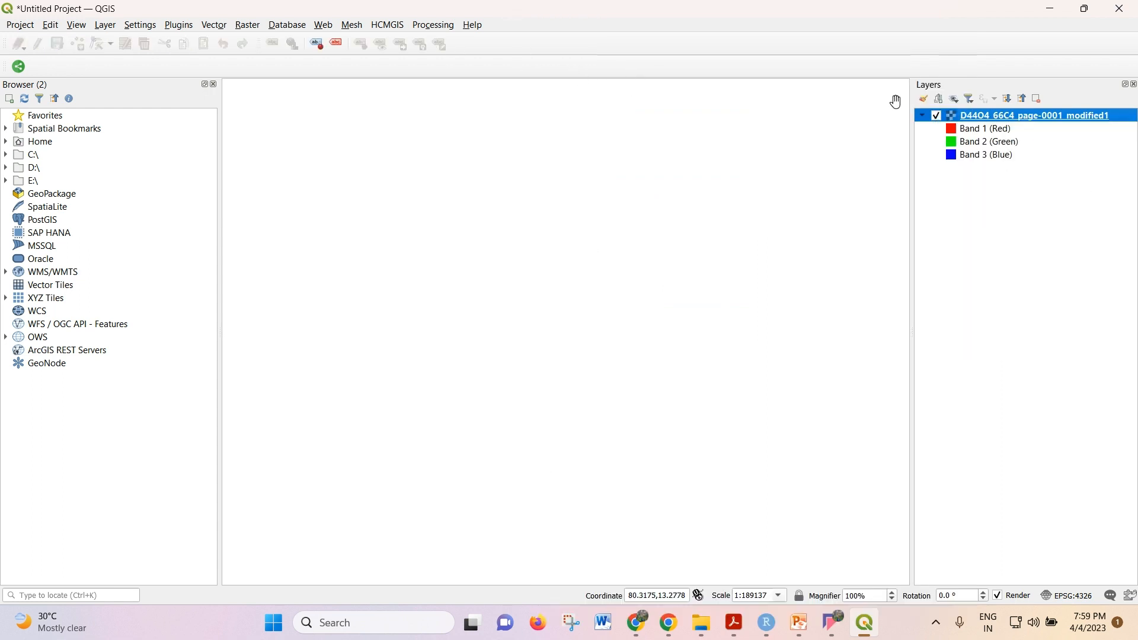
Open the Georeferencer and load the D44O4_66C4_page-0001.jpg raster into it
left_click(229, 26)
left_click(245, 25)
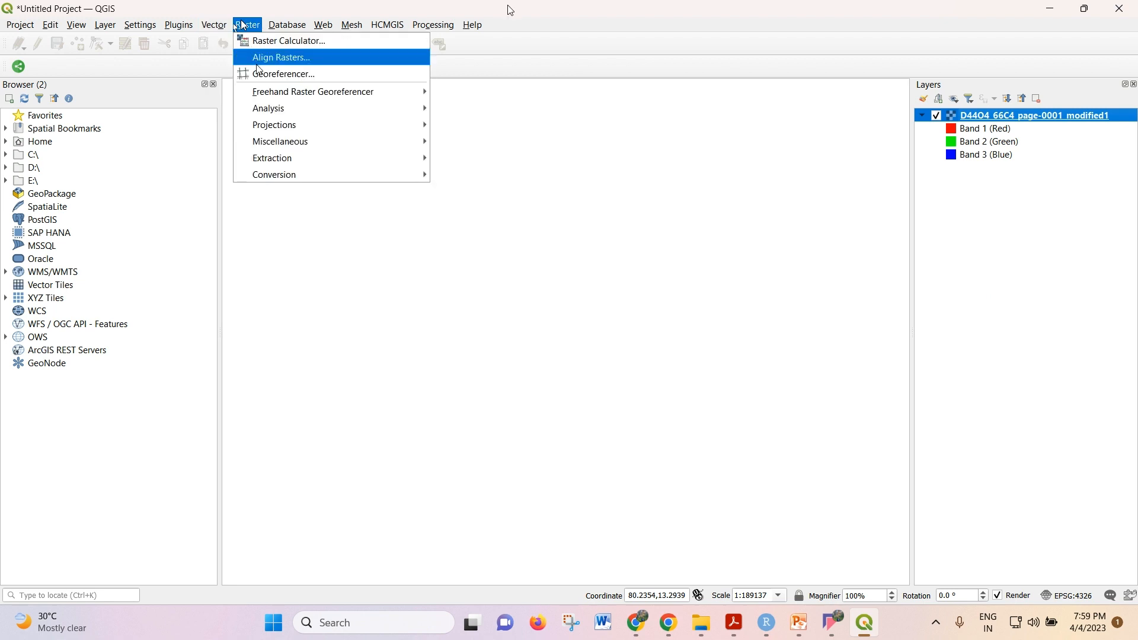
key("Escape")
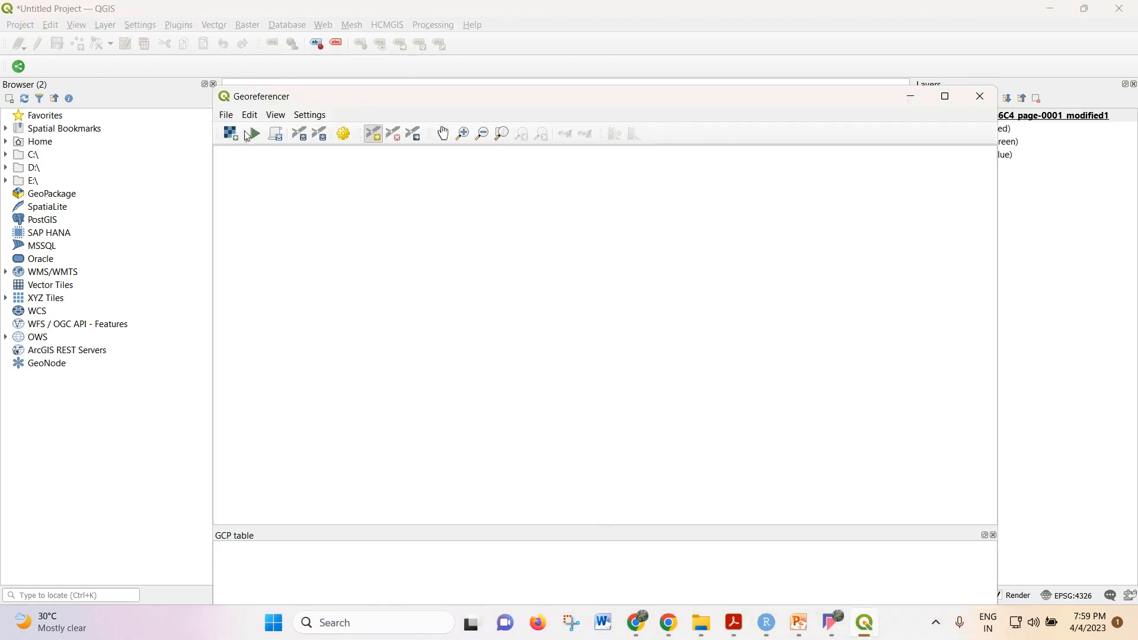
left_click(253, 134)
left_click(977, 157)
left_click(232, 115)
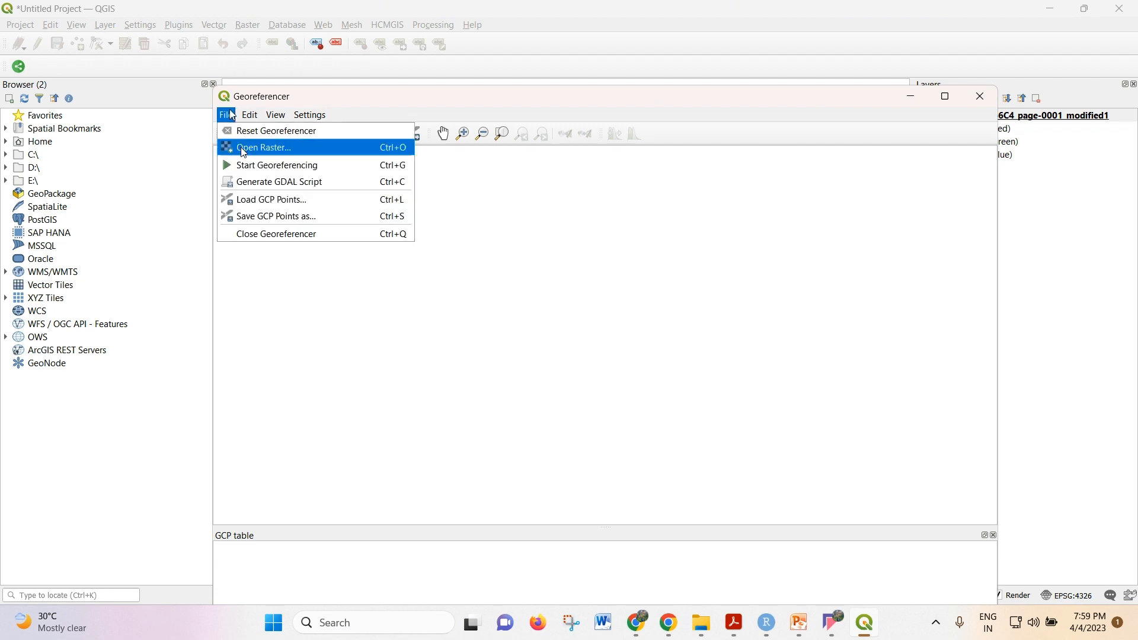
left_click(244, 148)
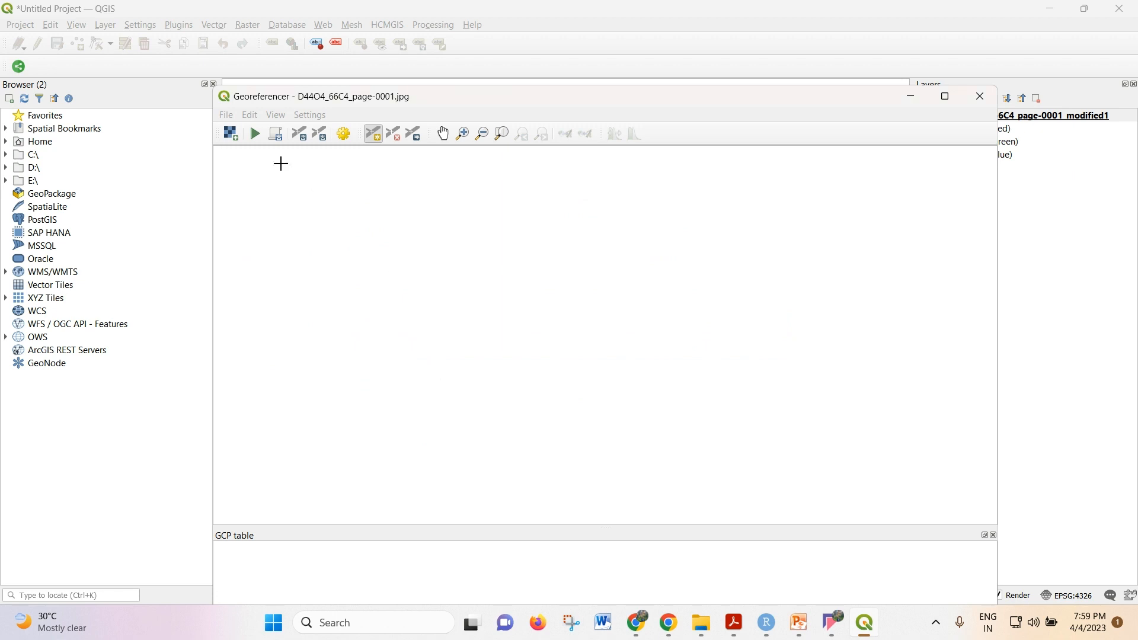
Load the ground control points from gcps.points in the output folder and move the Georeferencer window up to show the GCP table
left_click(228, 115)
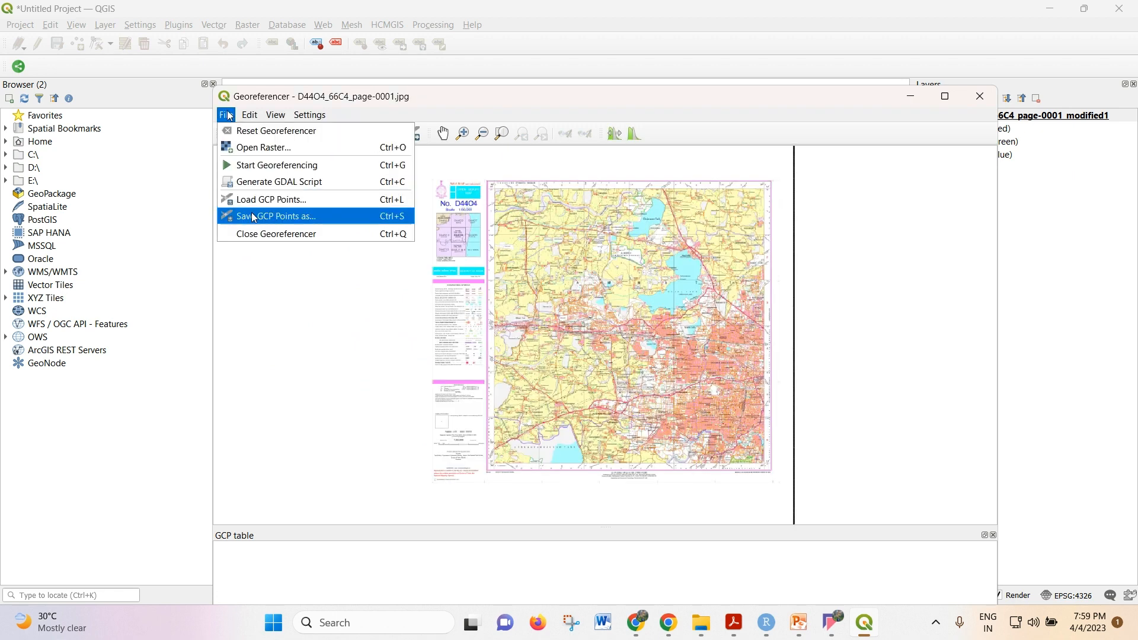
left_click(291, 203)
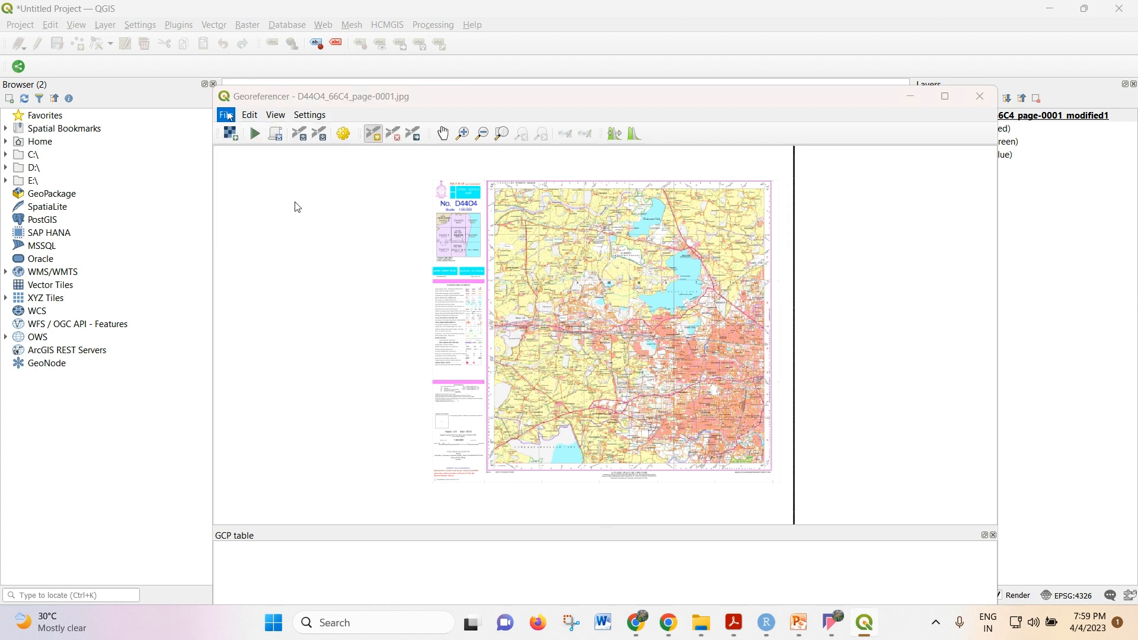
double_click(374, 250)
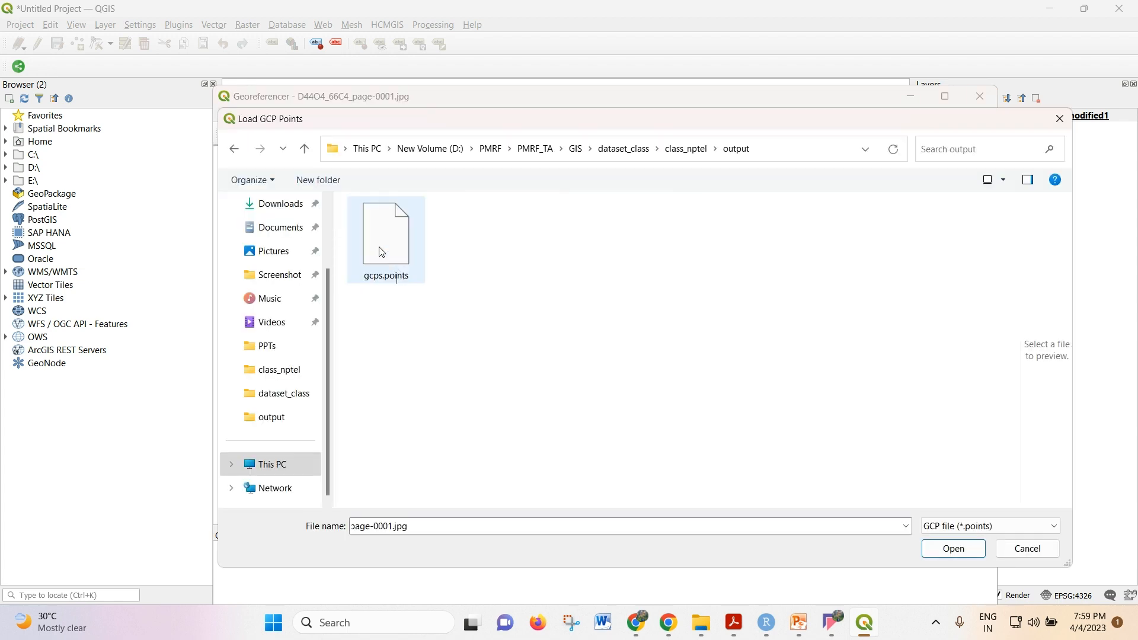
double_click(383, 249)
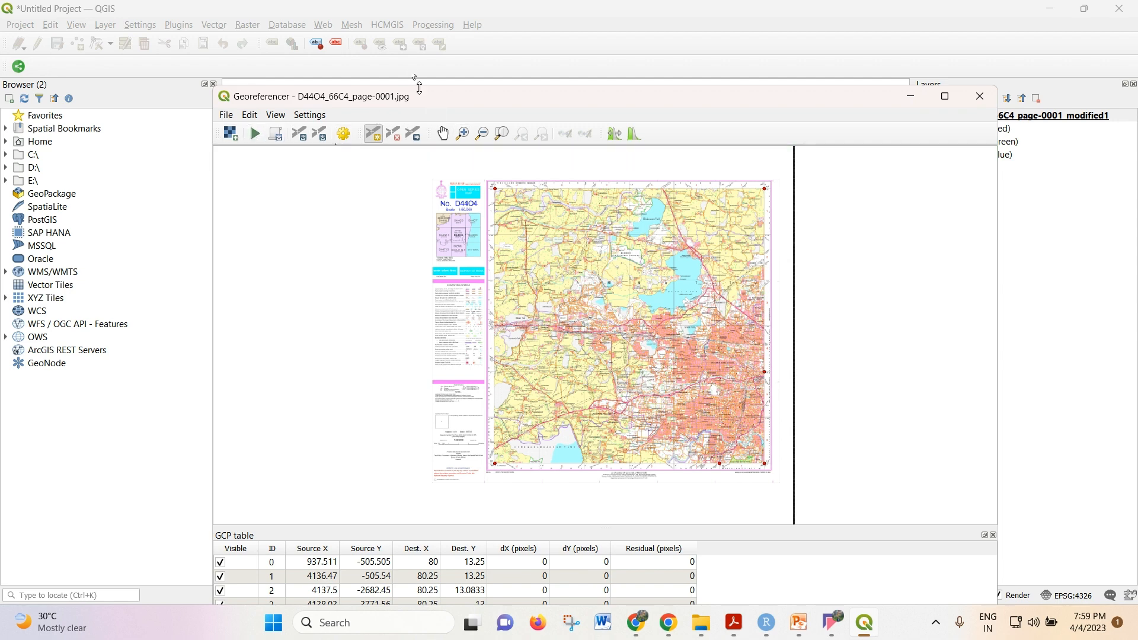
left_click_drag(426, 106, 389, 42)
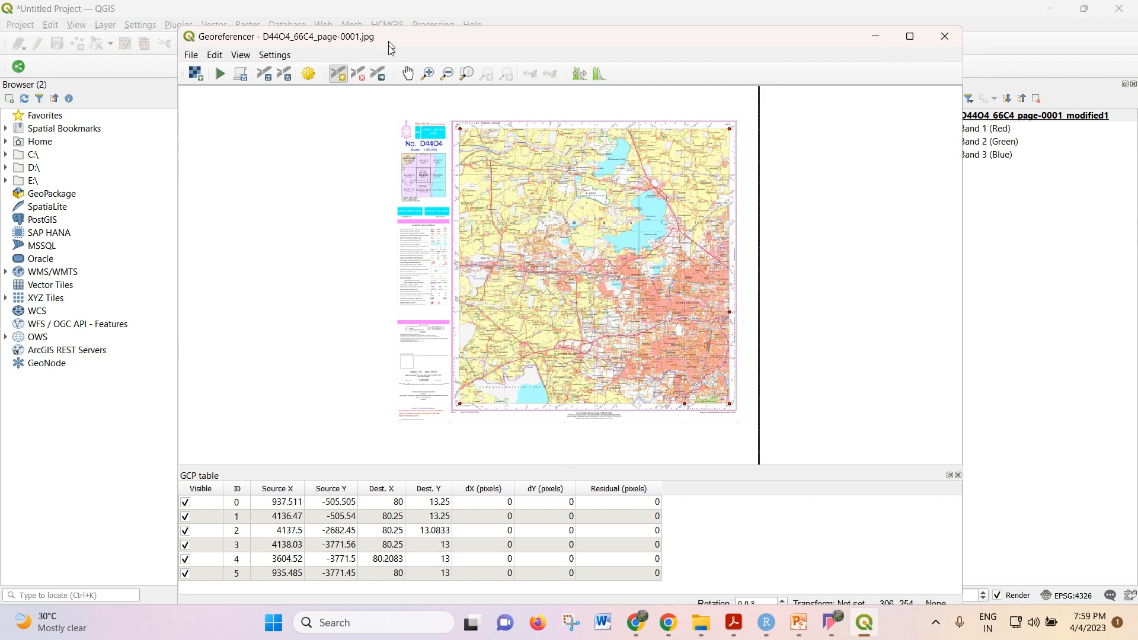
Set the transformation's output raster name to D44O4_66C4_page-0001_2modified.tif and accept the settings
left_click(308, 74)
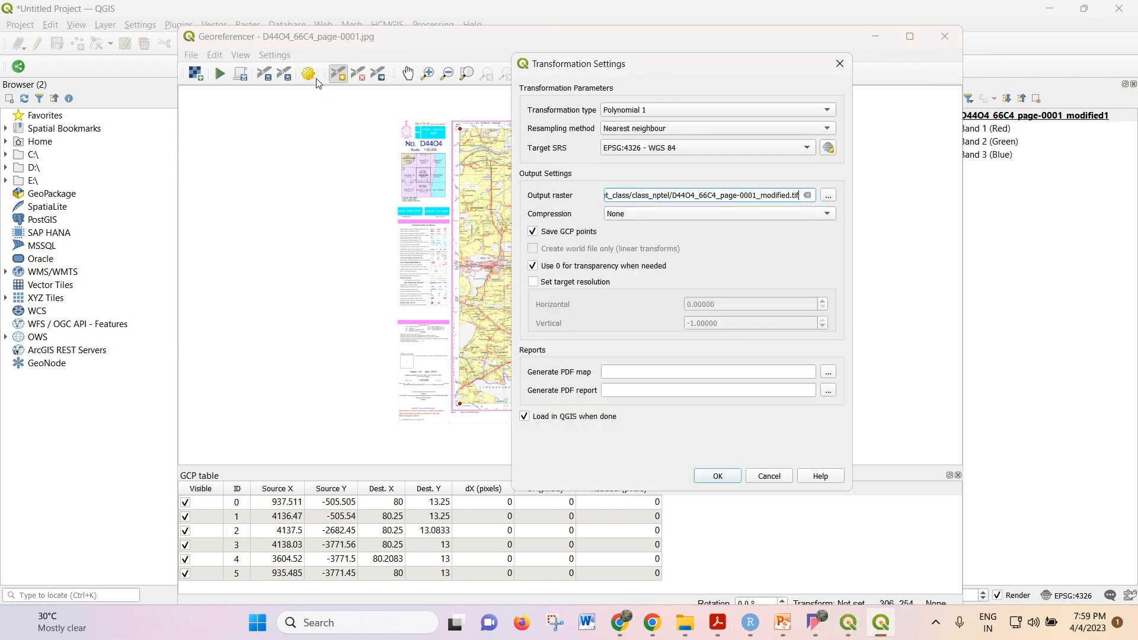
left_click(762, 195)
type("2")
left_click(721, 480)
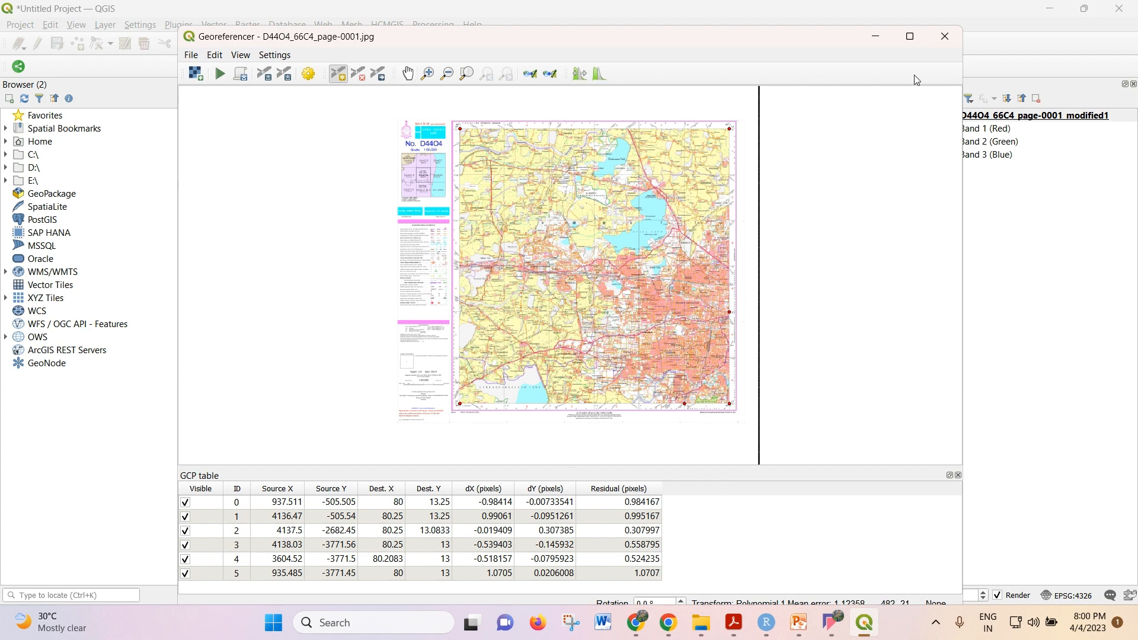
left_click(877, 40)
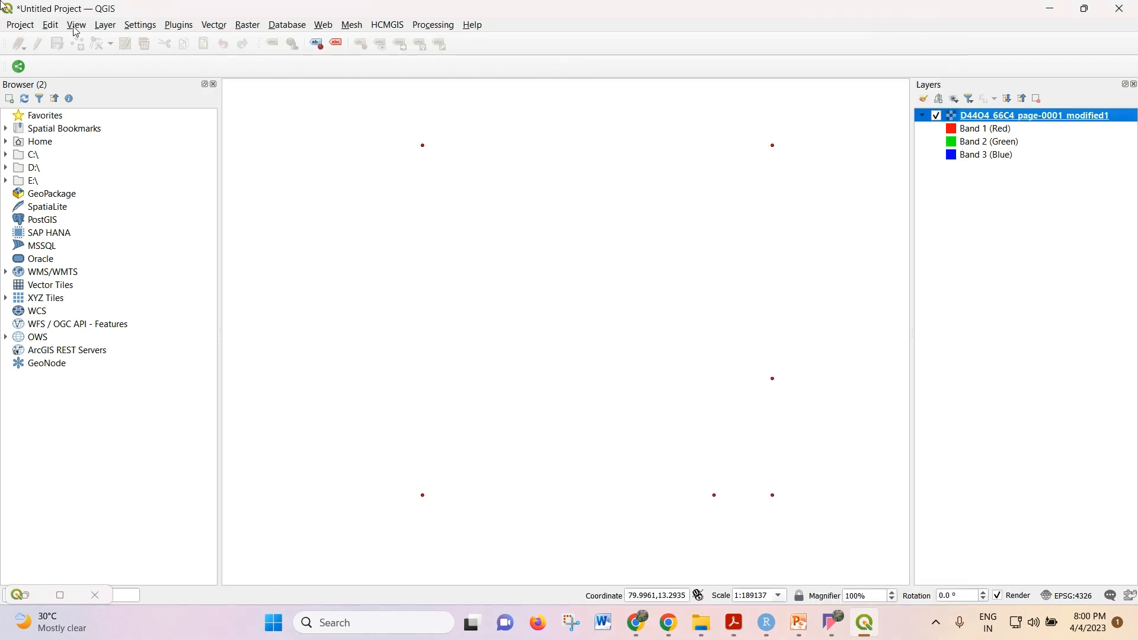
left_click(100, 27)
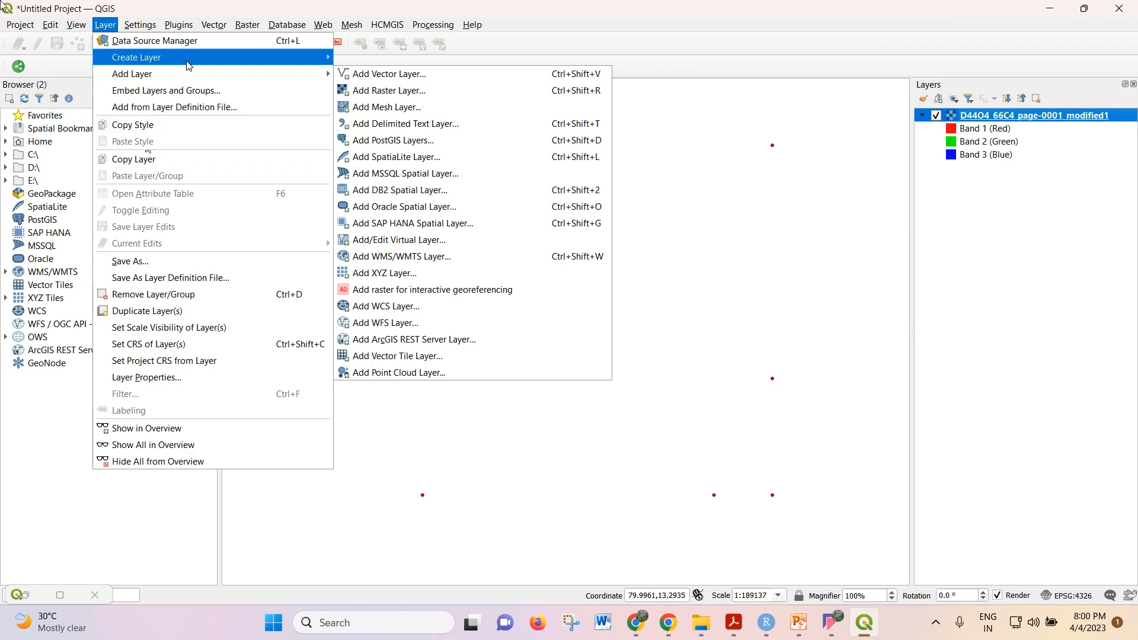
mouse_move(178, 56)
left_click(386, 91)
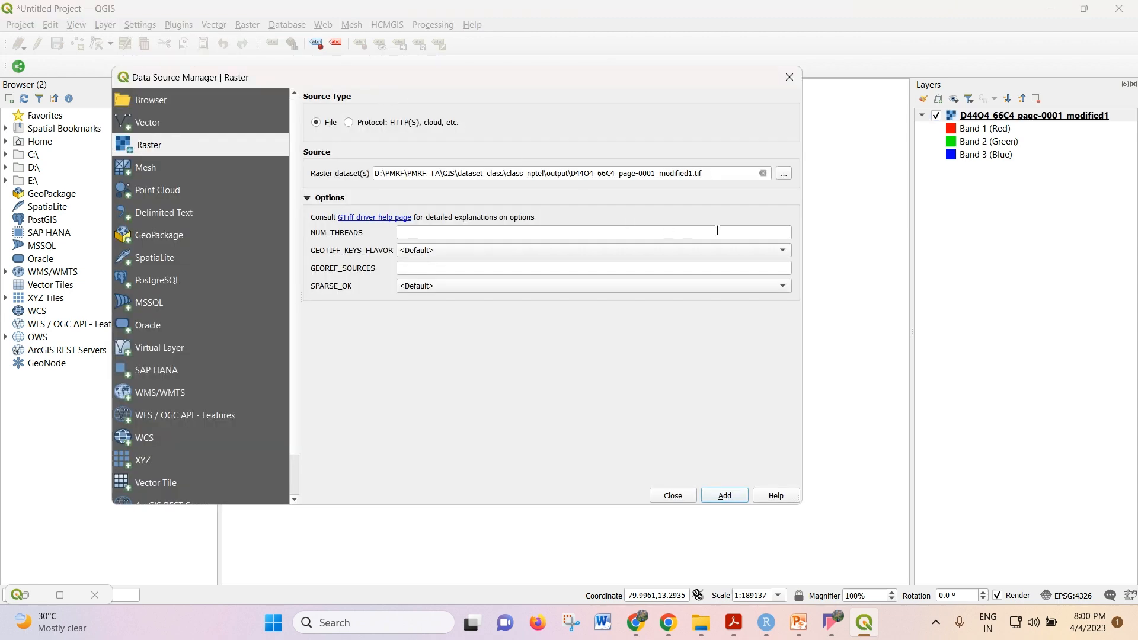
left_click(784, 174)
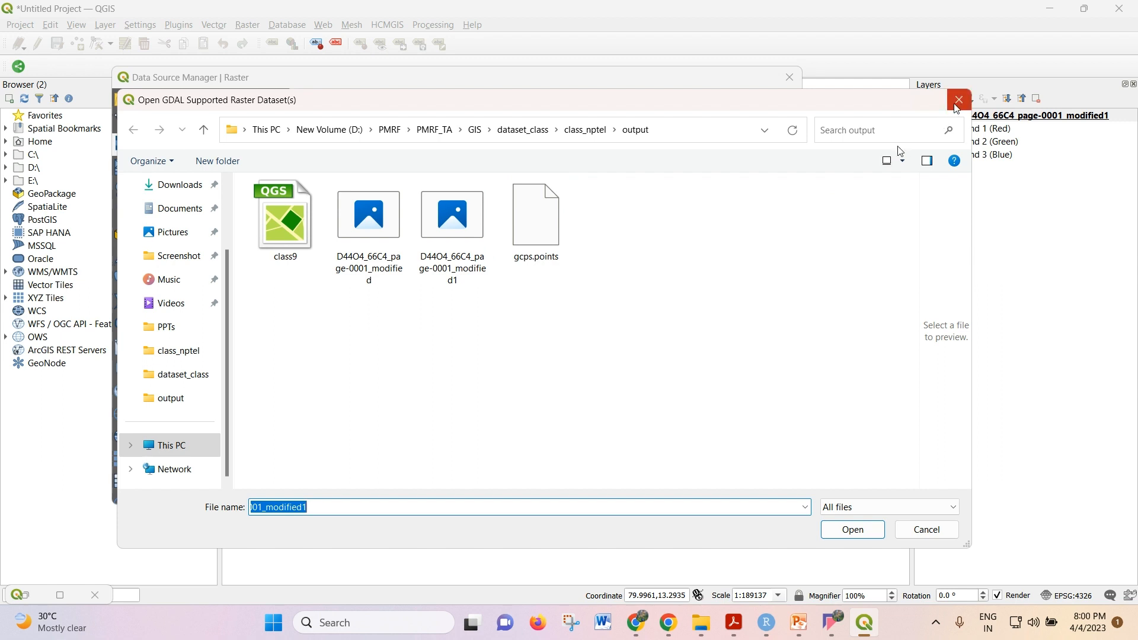
key("Return")
left_click(790, 78)
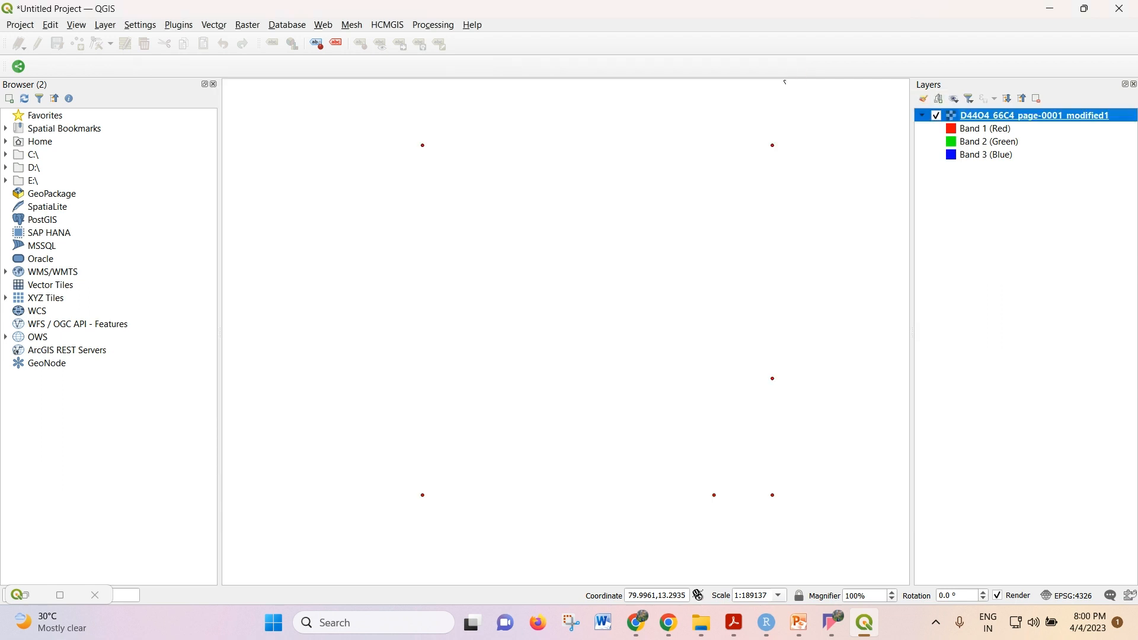
Bring the minimised Georeferencer window with the D44O4_66C4_page-0001.jpg raster back into view
mouse_move(876, 614)
left_click(179, 26)
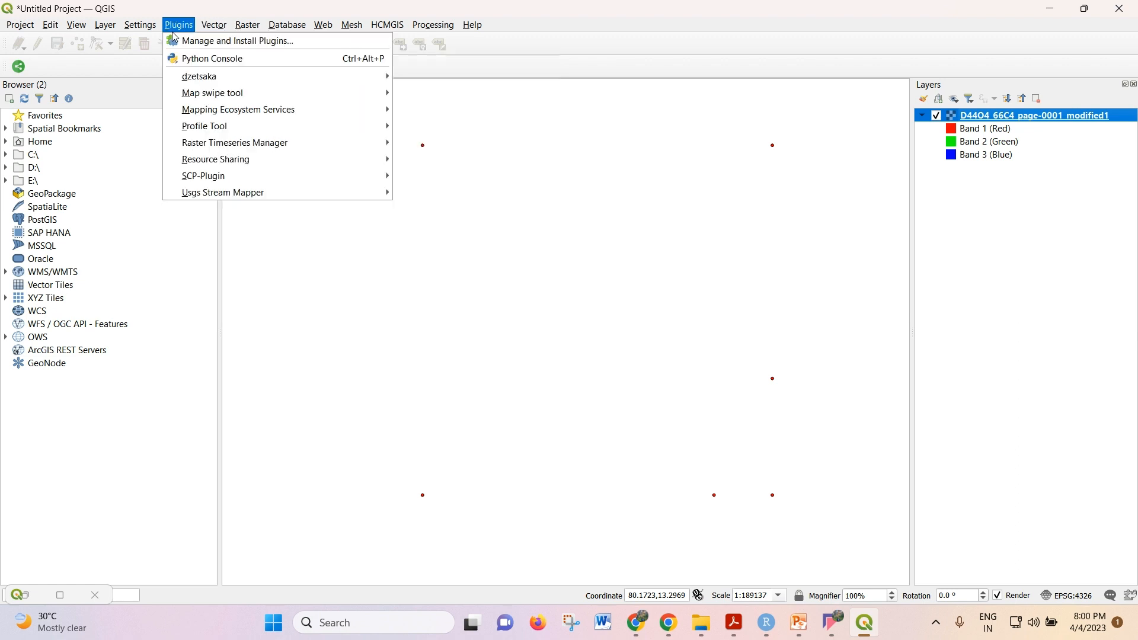
left_click(178, 25)
left_click(247, 24)
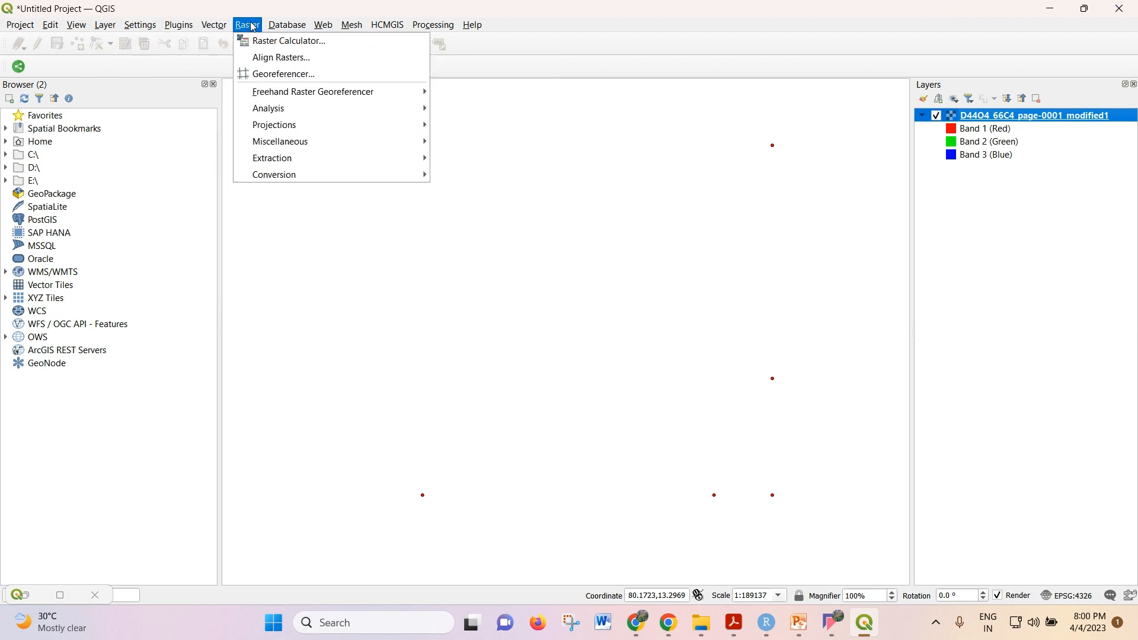
left_click(261, 75)
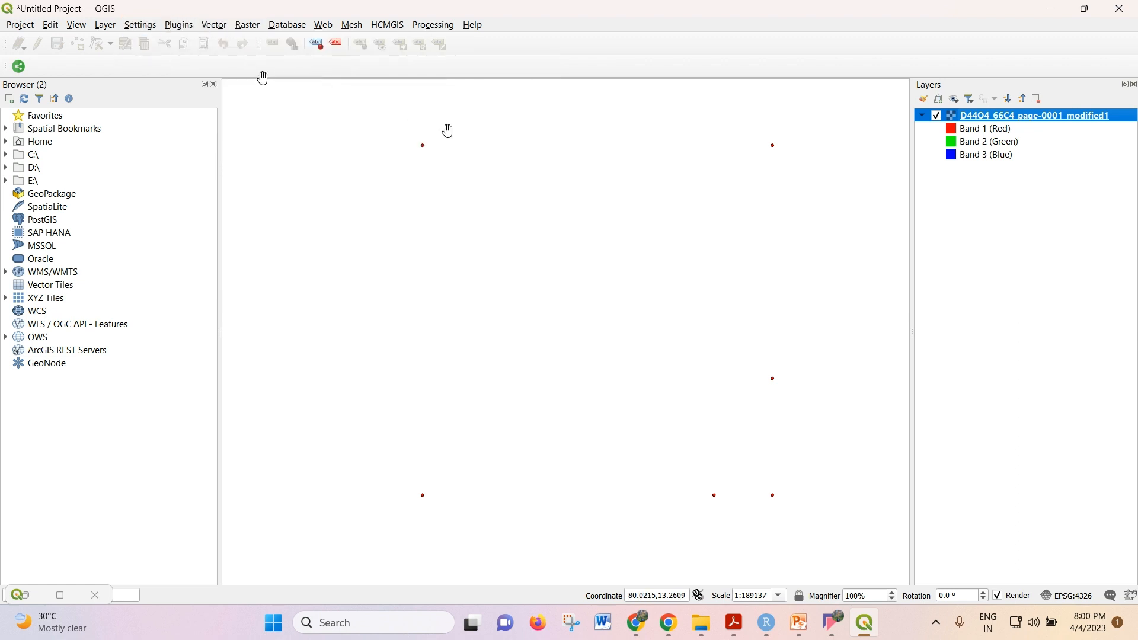
left_click(248, 25)
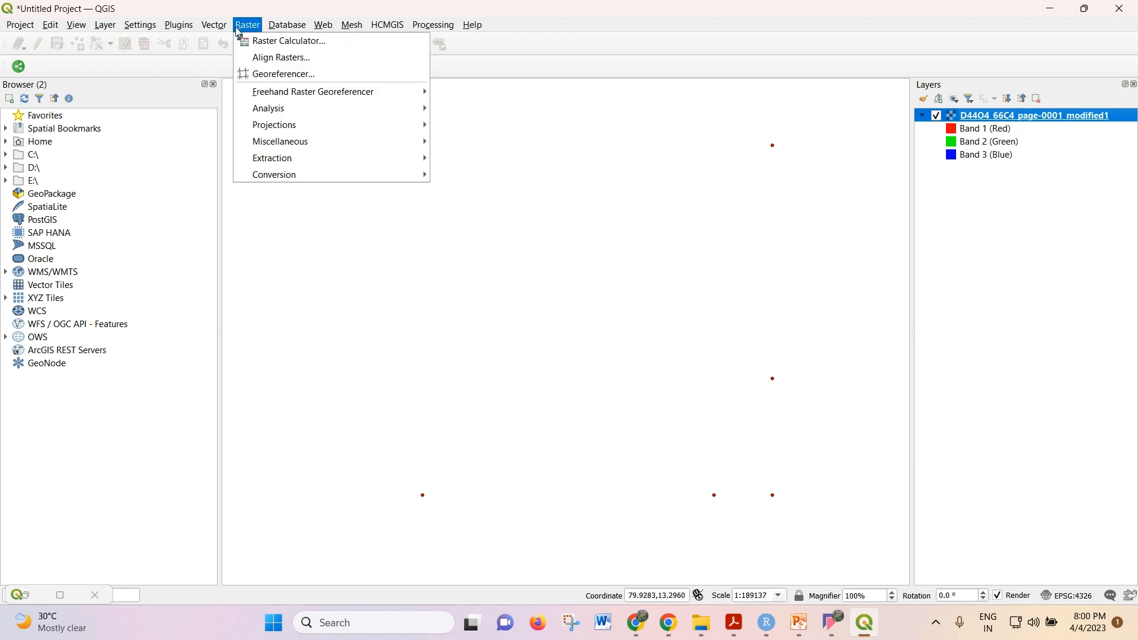
left_click(276, 71)
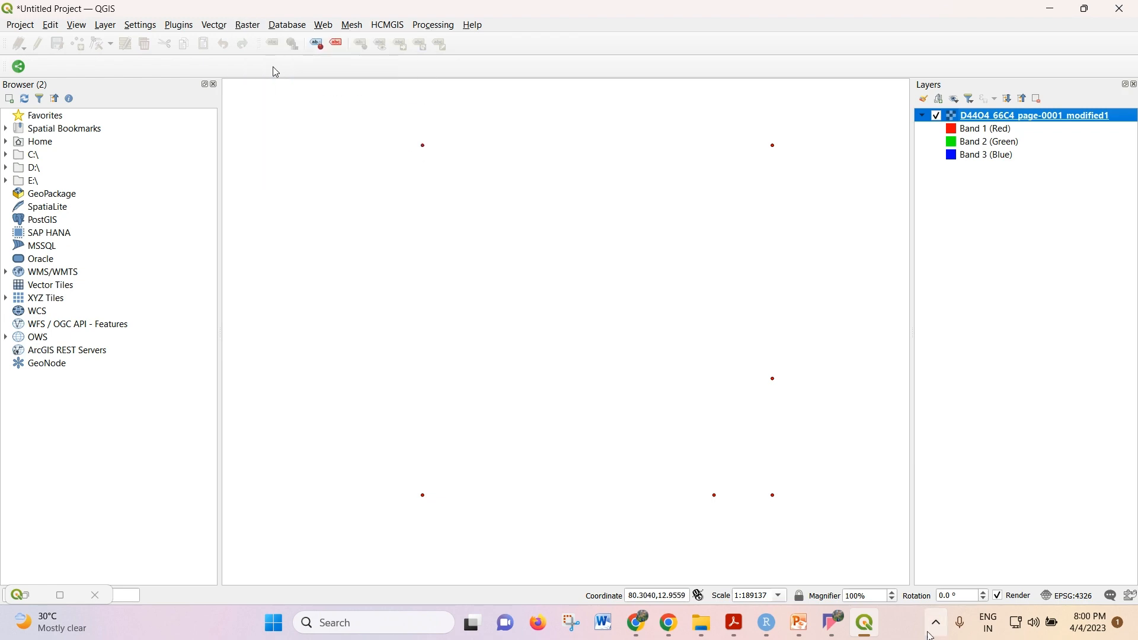
left_click(864, 623)
left_click(863, 622)
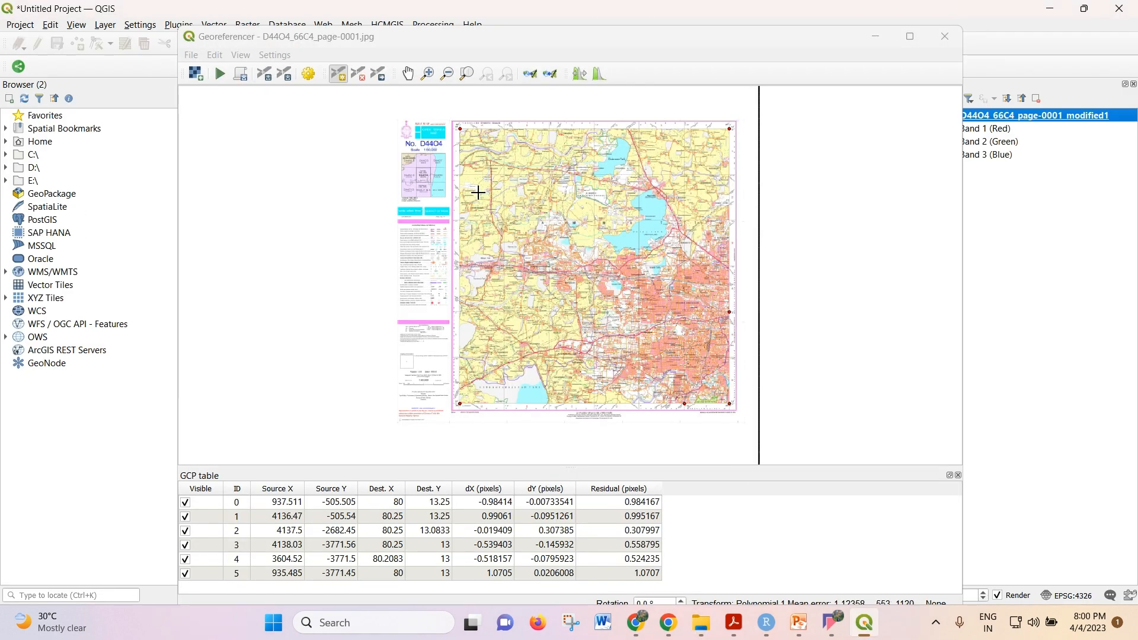
Set the transformation's target SRS to EPSG:32644 - WGS 84 / UTM zone 44N and turn off loading the result in QGIS when done
left_click(308, 73)
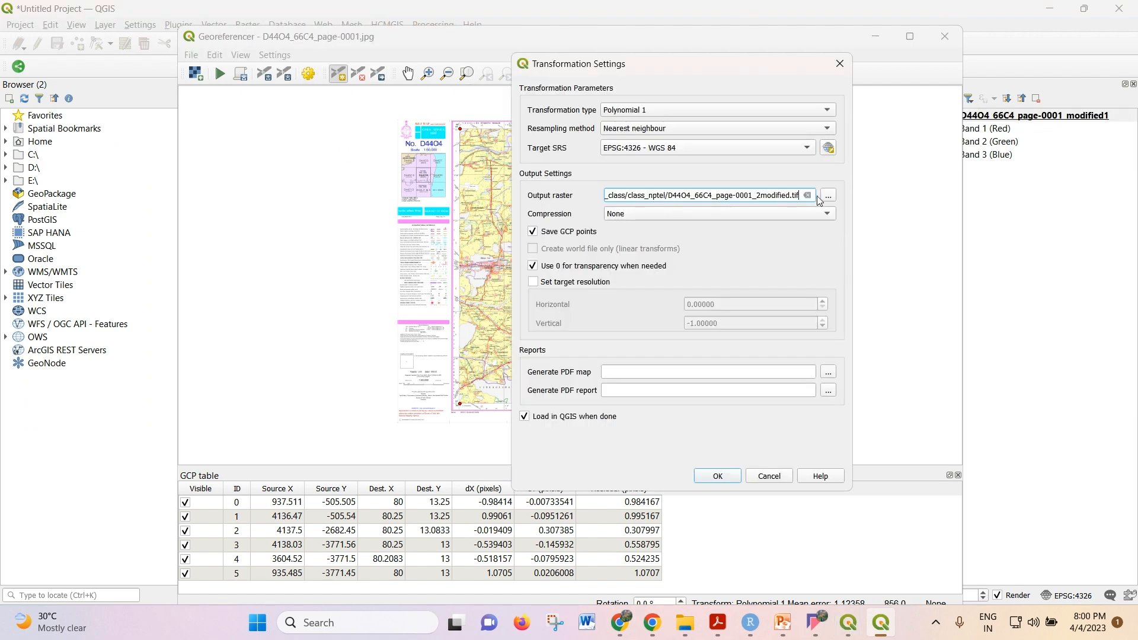
left_click(707, 148)
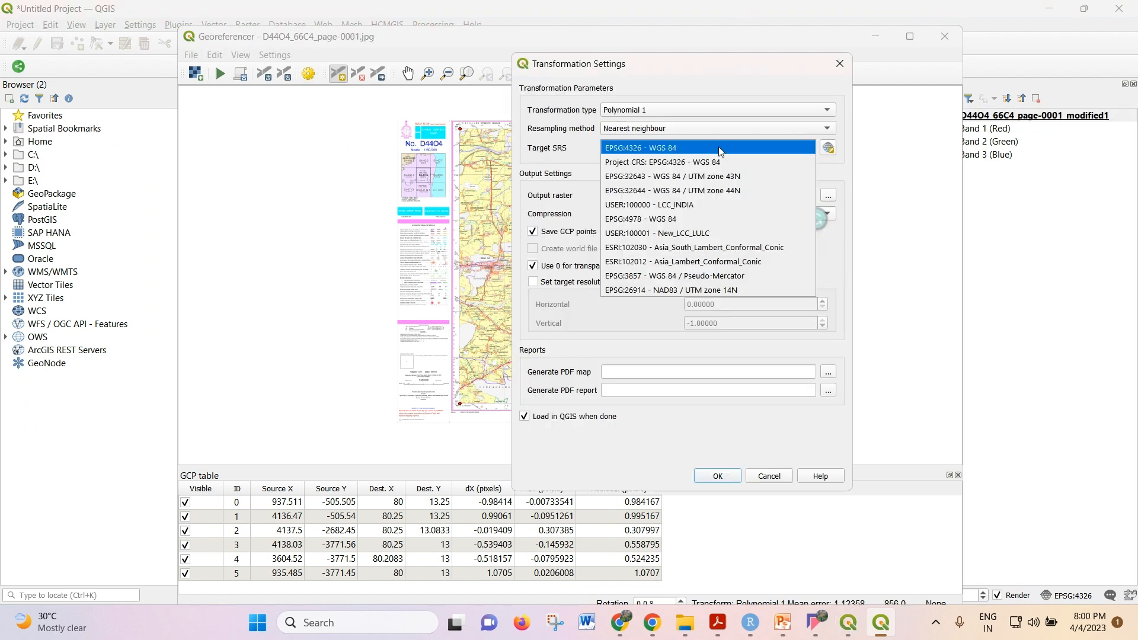
left_click(757, 191)
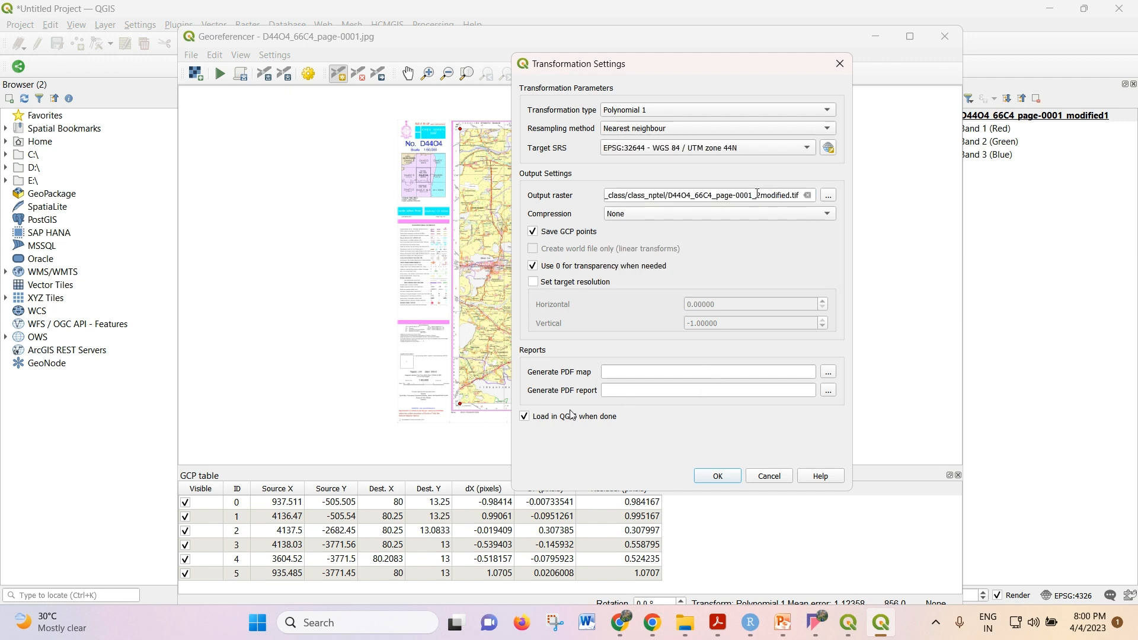
left_click(524, 416)
left_click(723, 477)
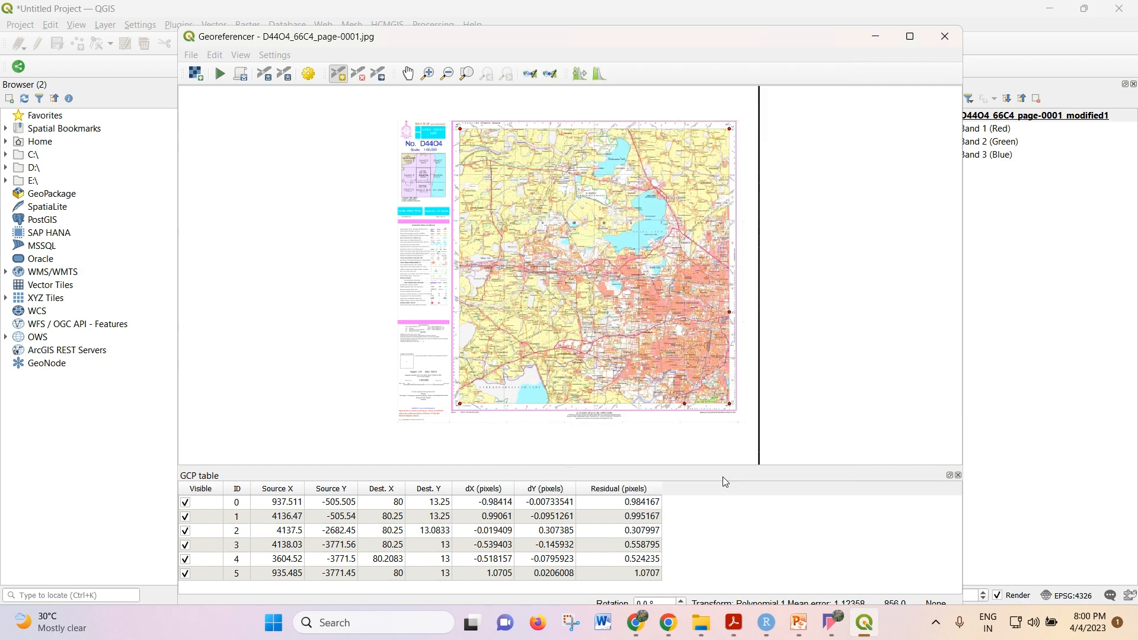
Start georeferencing the D44O4_66C4_page-0001.jpg raster and reposition the Georeferencer window to show the whole GCP table
left_click(221, 73)
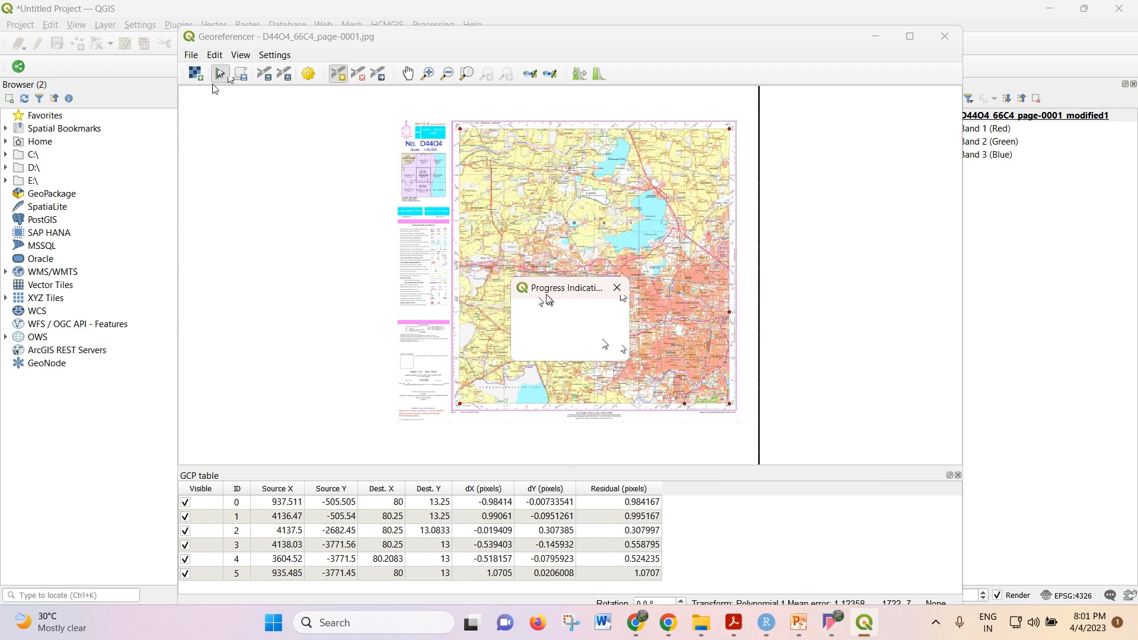
left_click(710, 630)
left_click(710, 630)
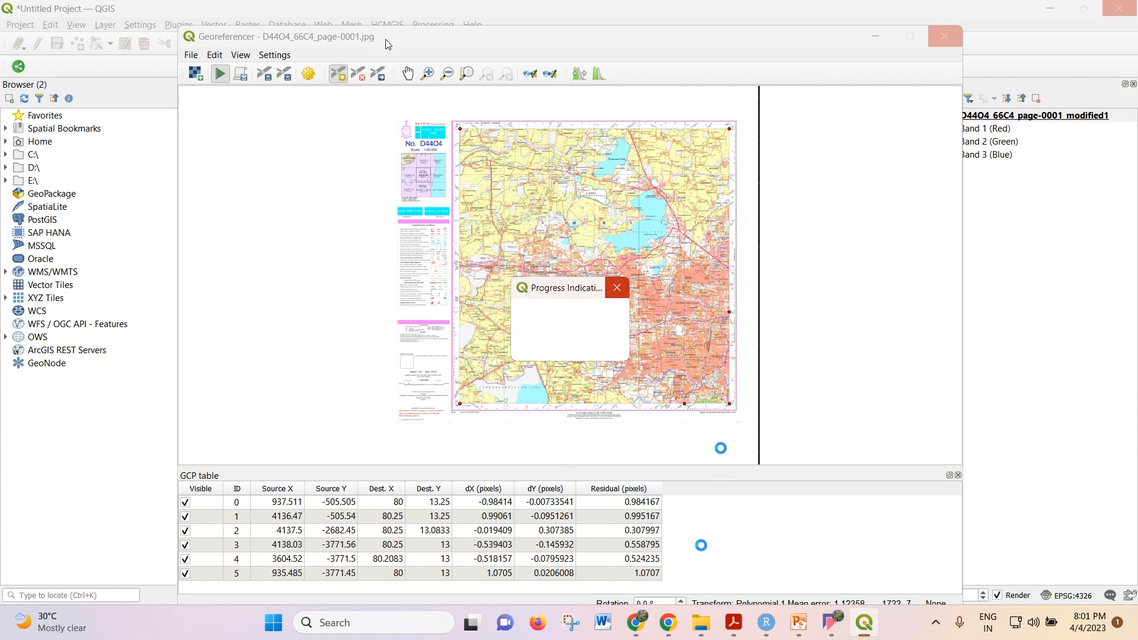
left_click_drag(385, 40, 399, 114)
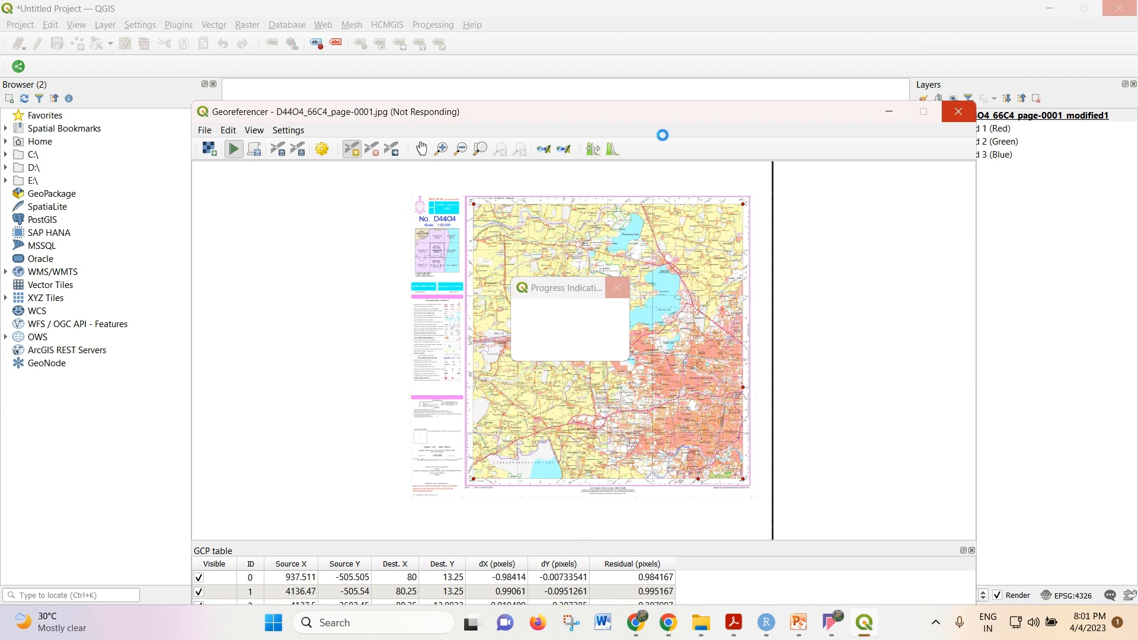
left_click_drag(680, 112, 638, 12)
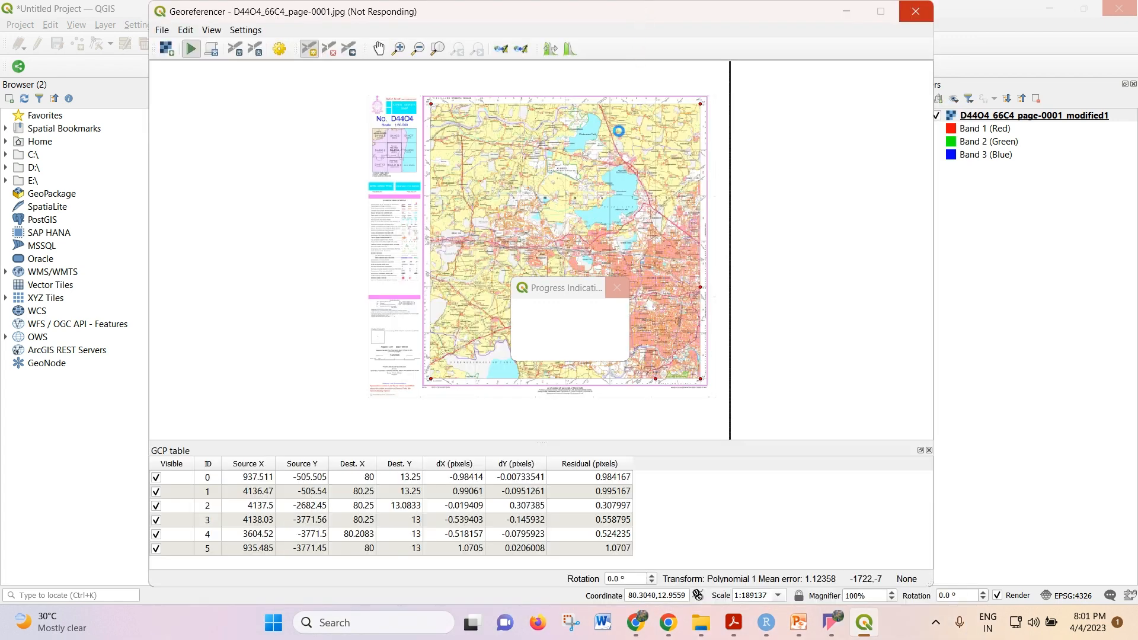
Try to close the progress dialog of the georeferencing run
left_click(616, 299)
left_click_drag(399, 13, 397, 29)
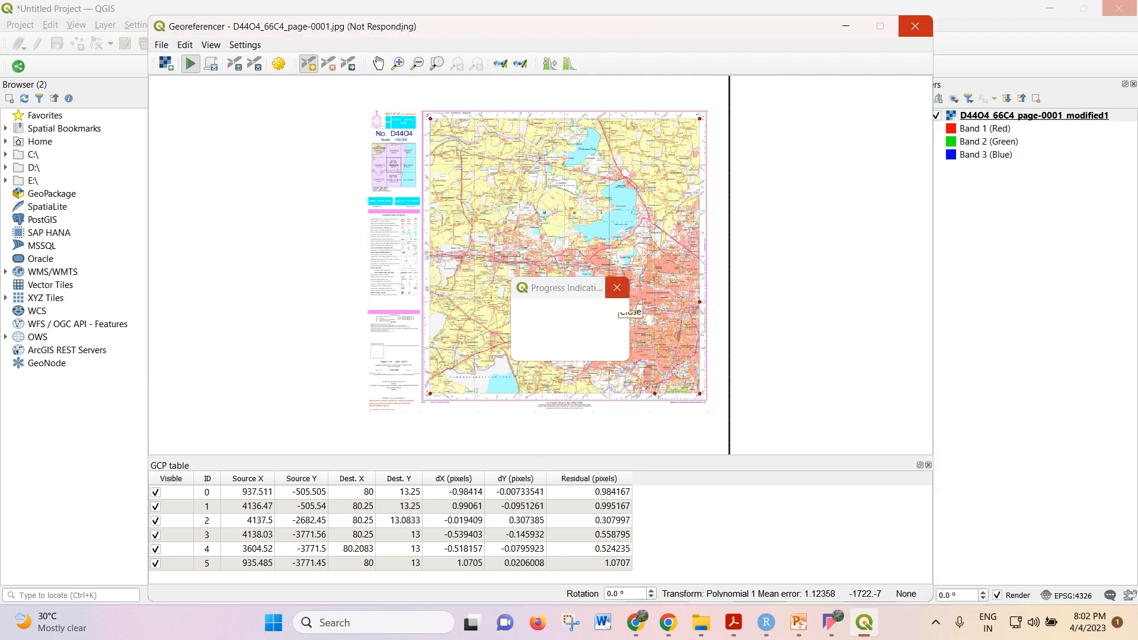
left_click(619, 296)
left_click(621, 299)
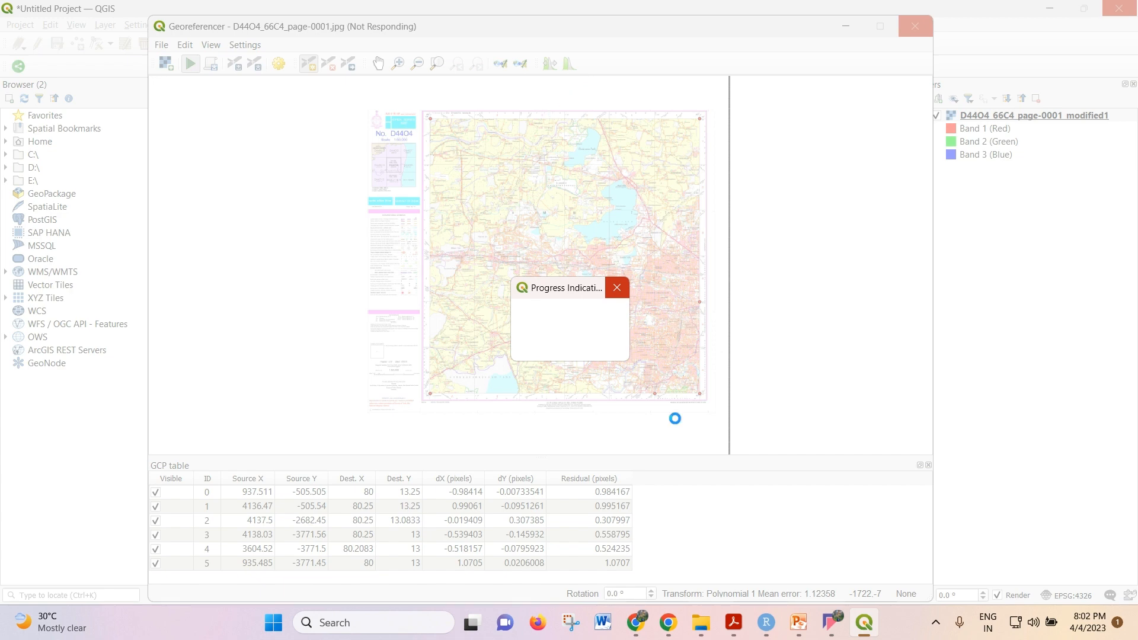
Switch to the Google Meet meeting in Chrome and minimise the Flonnect recorder window
left_click(640, 621)
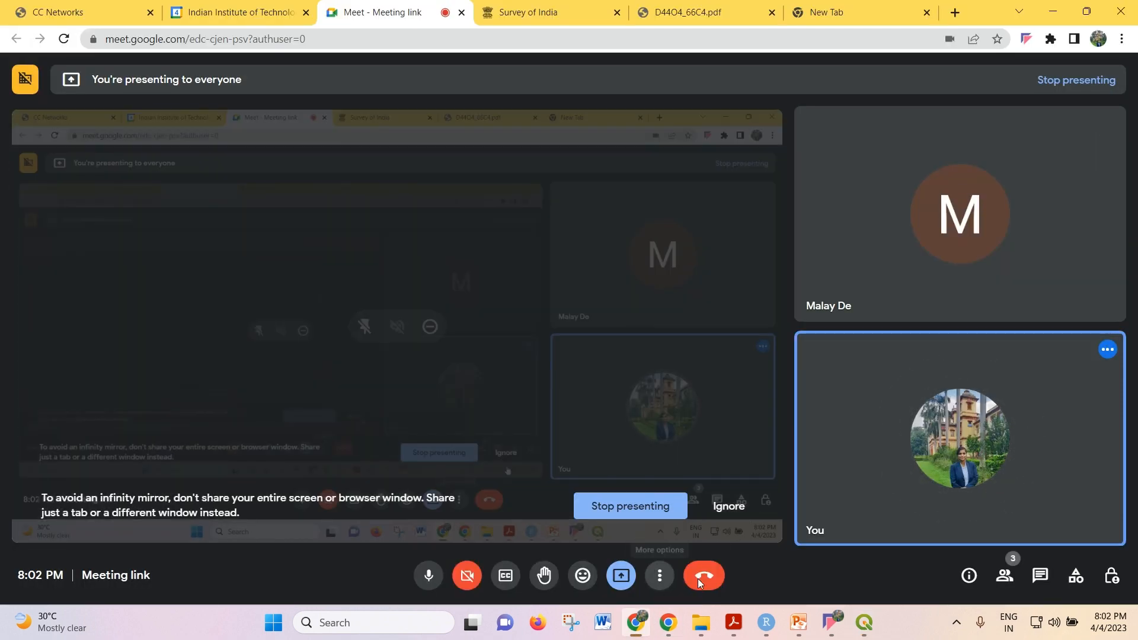
left_click(823, 511)
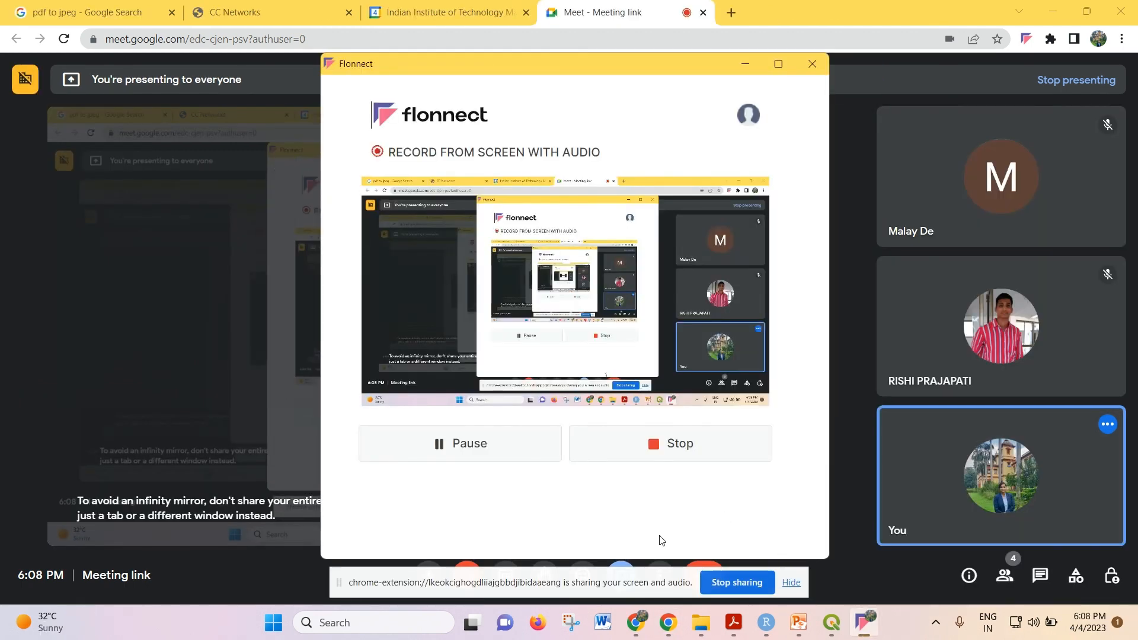
left_click(745, 63)
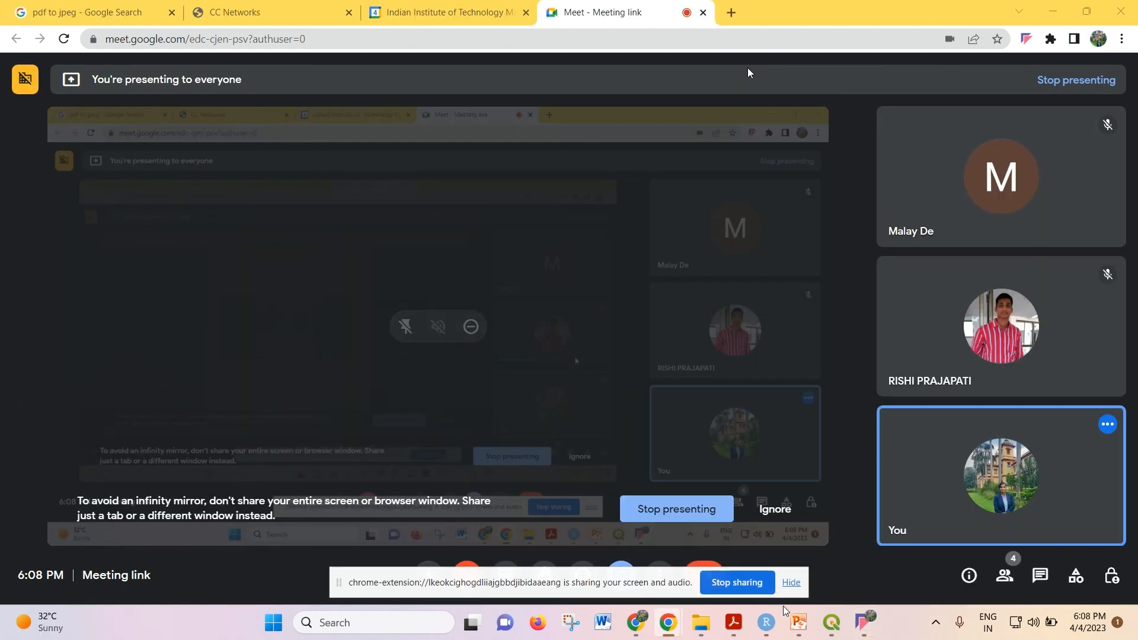